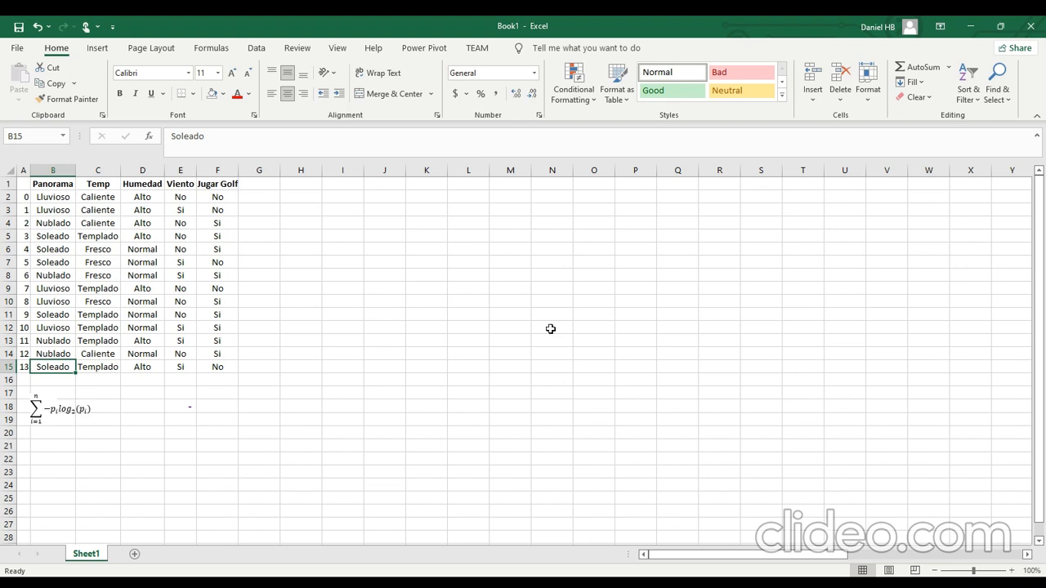
Enter the heading Jugar Golf in H2 and list the categories Si and No in the two cells below.
left_click(301, 198)
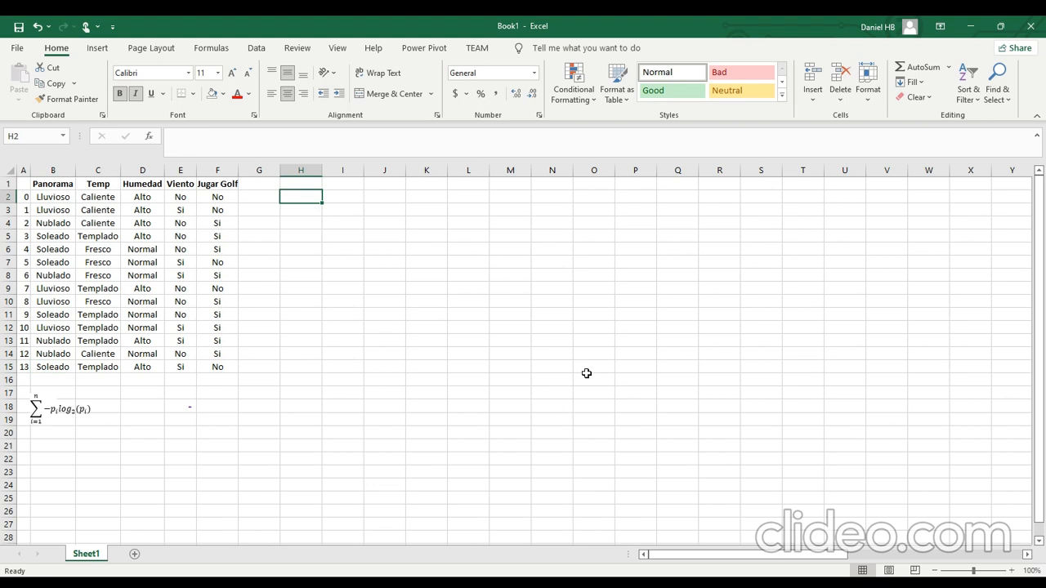
type("Jugar Golf")
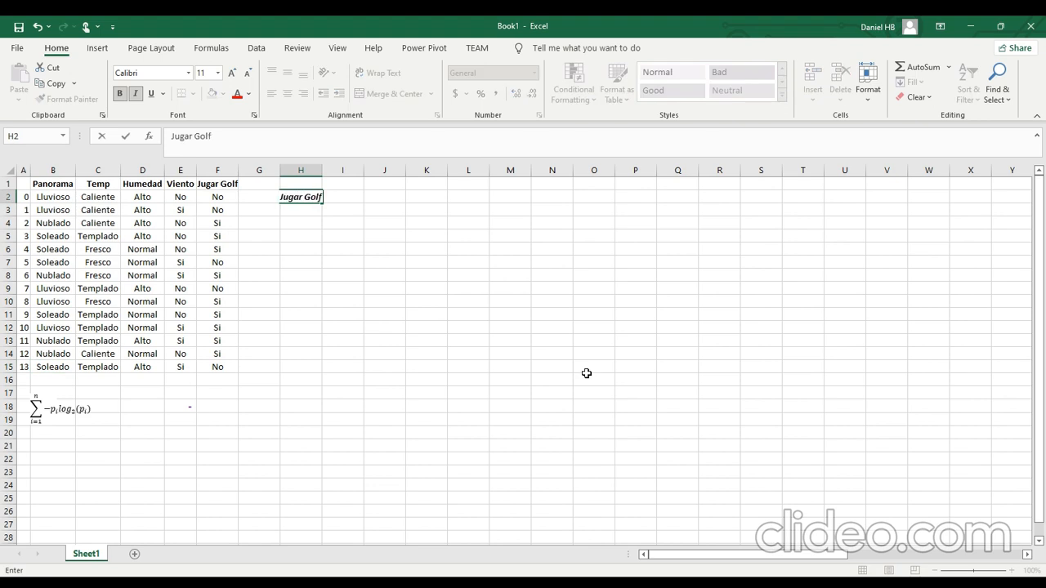
key("Return")
type("Si")
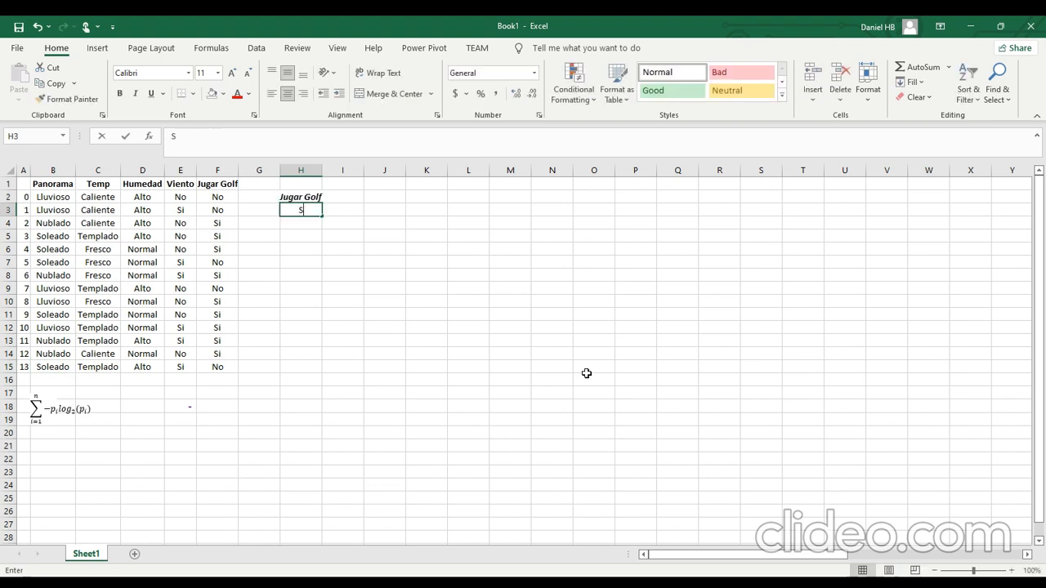
key("Return")
type("BN")
key("BackSpace")
key("BackSpace")
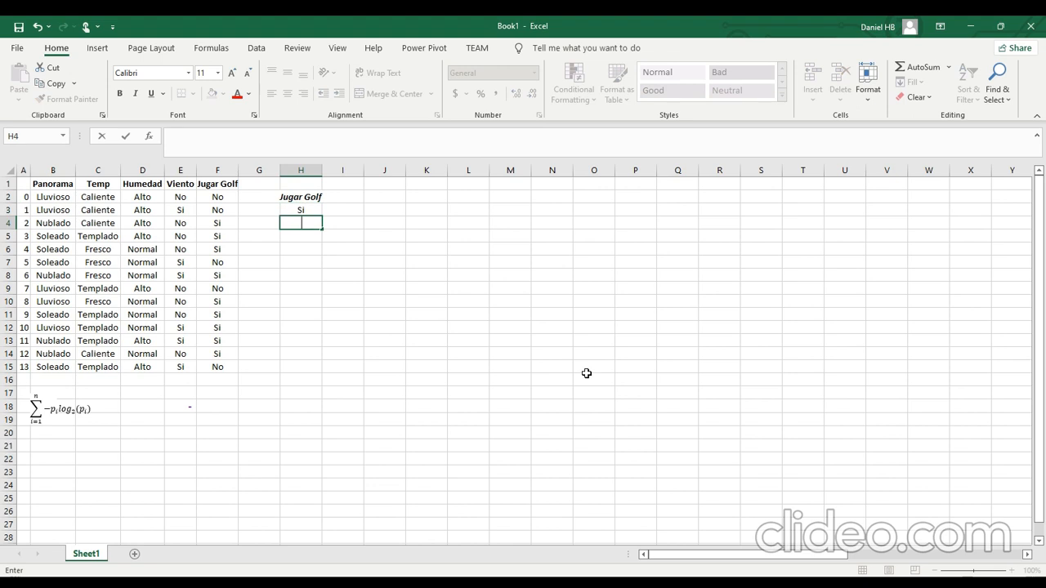
type("No")
left_click(332, 210)
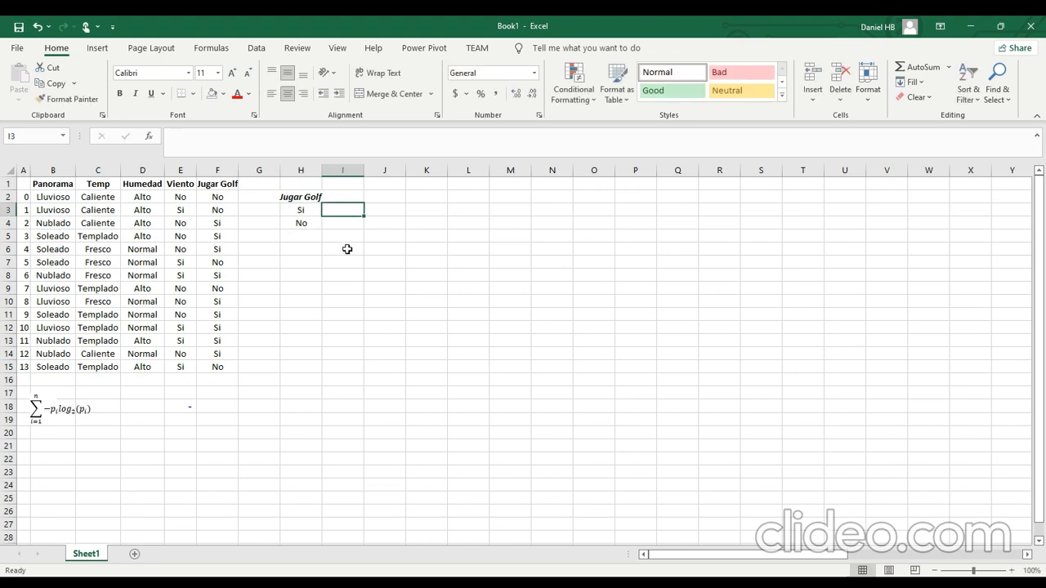
Count the Si and No values in the Jugar Golf column and enter 9 in I3 and 5 in I4.
left_click(233, 170)
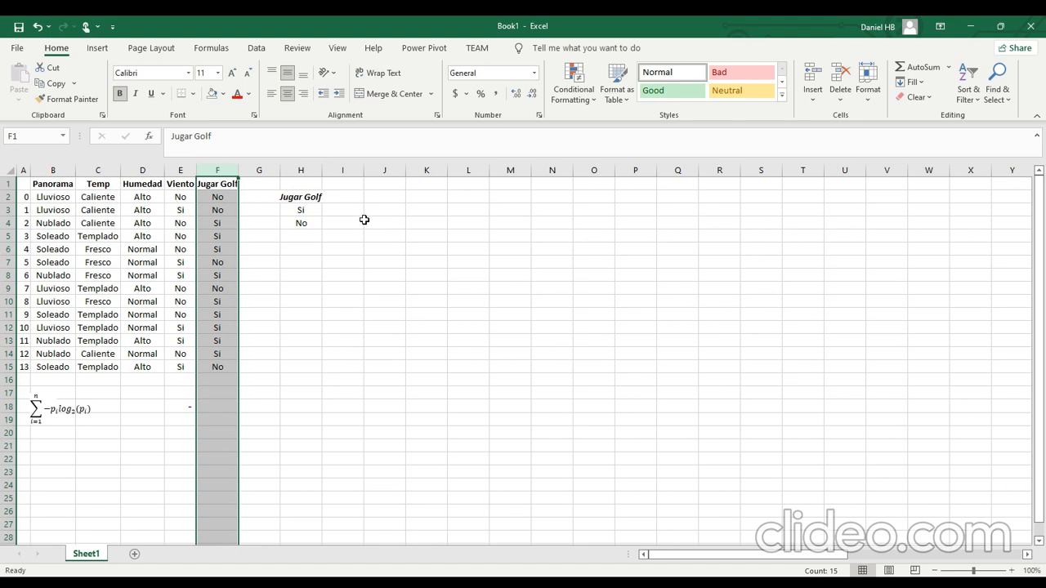
left_click(343, 210)
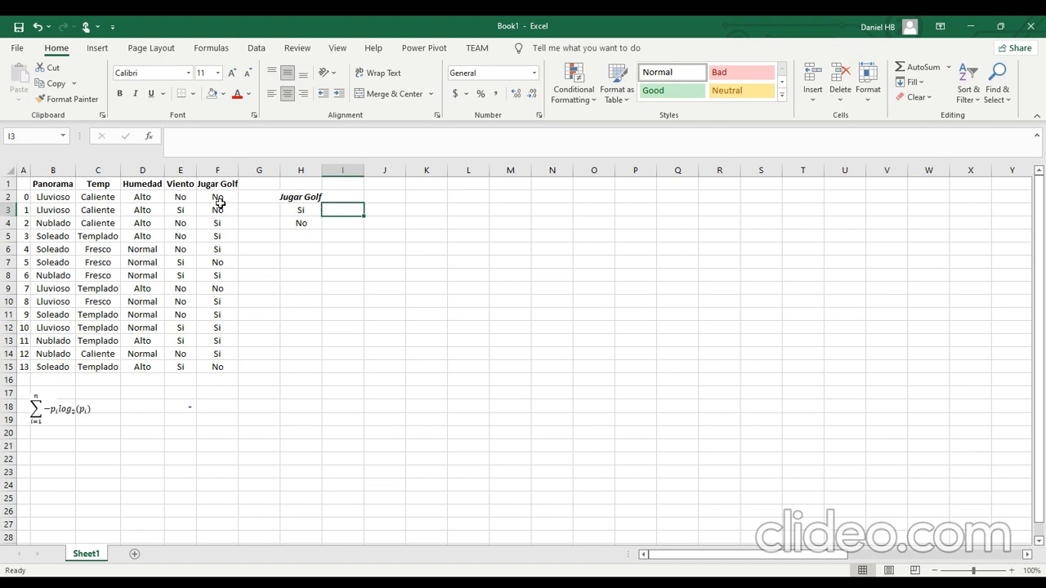
left_click_drag(218, 185, 217, 210)
left_click(326, 214)
left_click_drag(219, 199, 222, 210)
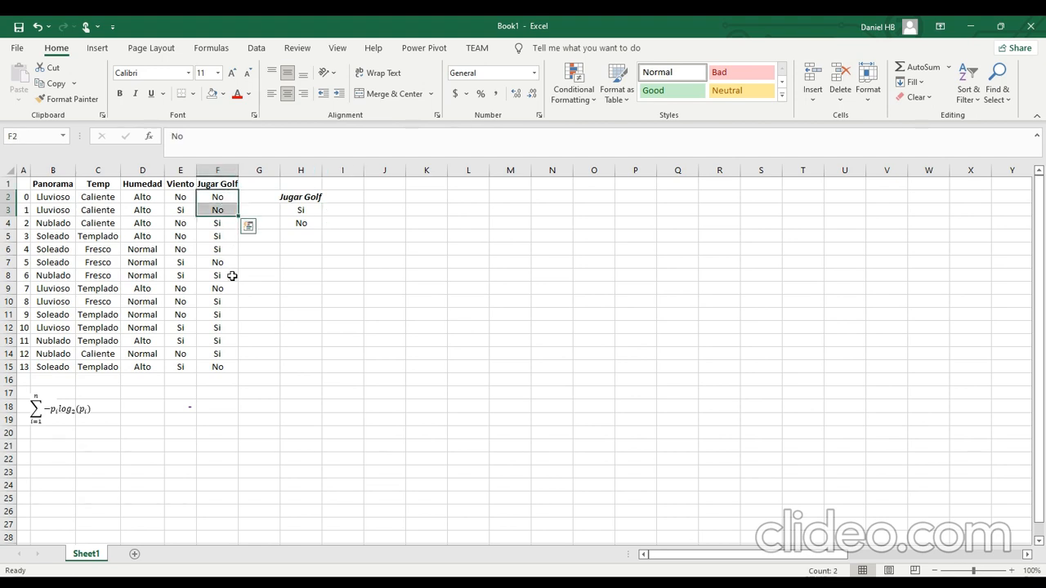
left_click(333, 212)
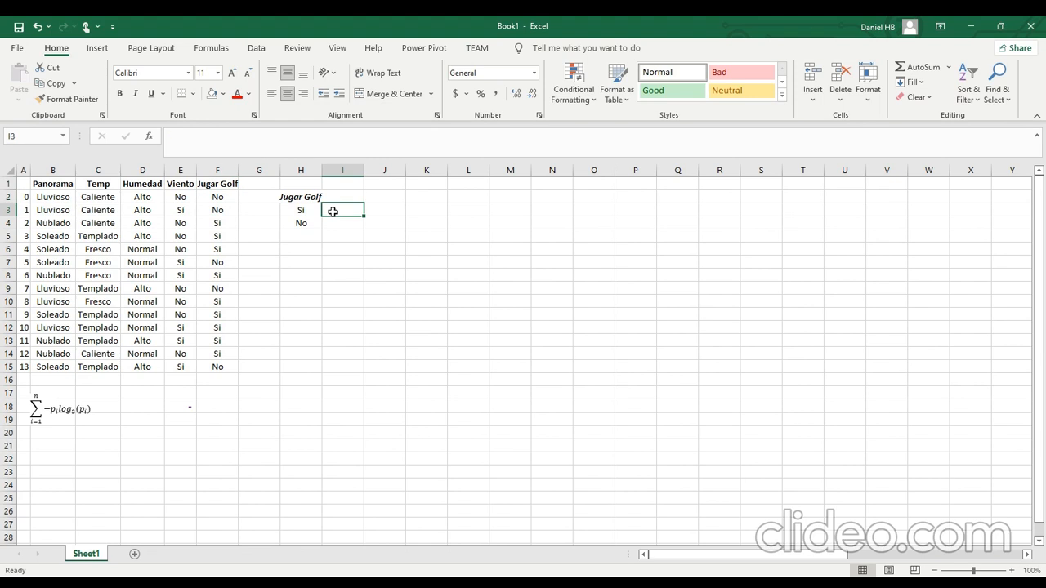
type("9")
key("Return")
type("5")
key("Return")
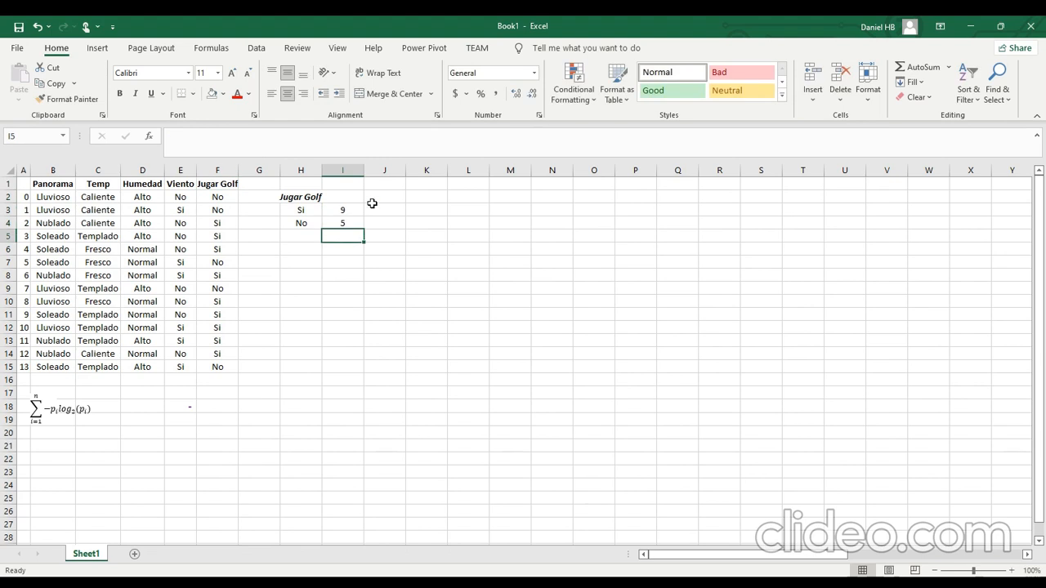
Calculate the probability of Si in J3 with the formula =I3/SUM(I3:I4).
left_click(373, 205)
type("=")
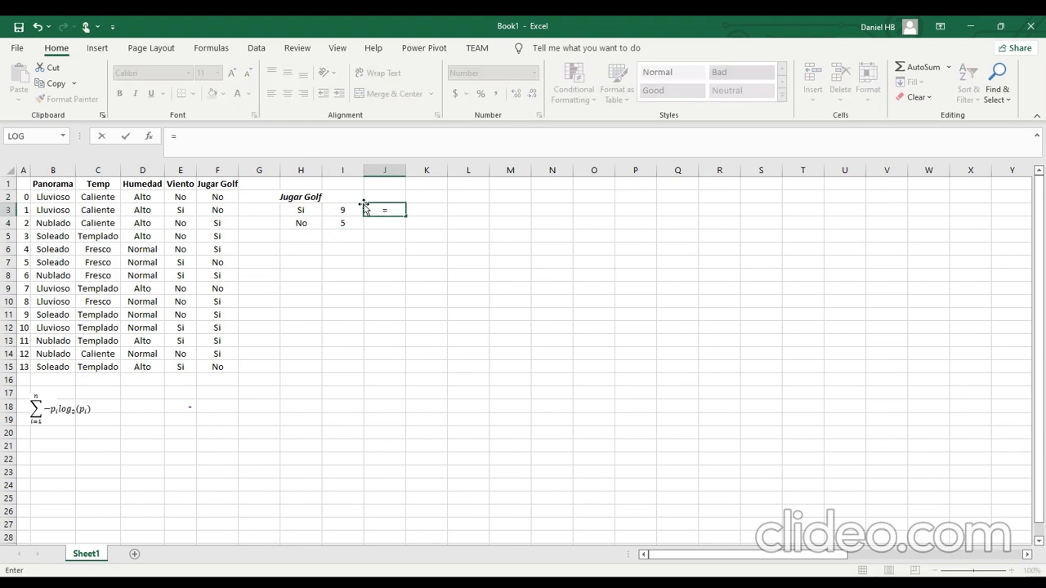
left_click(353, 209)
type("/")
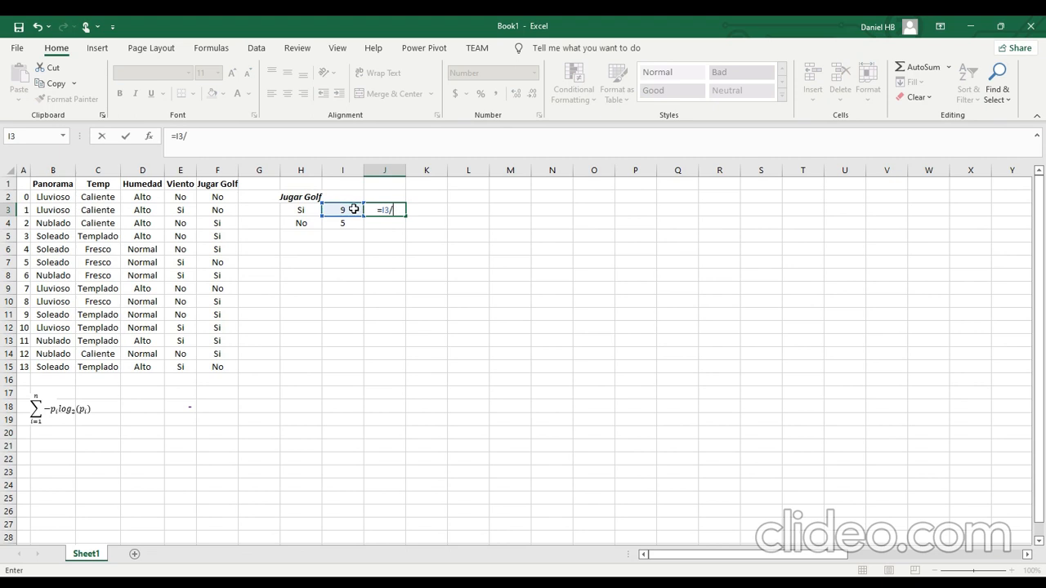
type("sum(")
left_click_drag(353, 209, 348, 224)
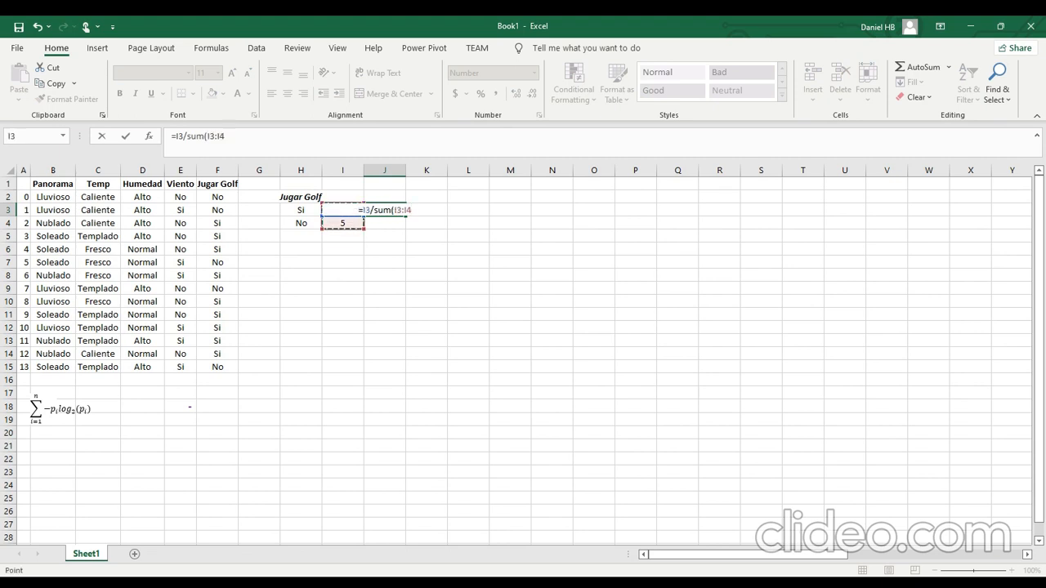
key("Return")
Copy the probability formula to J4 for No and correct its sum range to I3:I4.
key("Up")
key("ctrl+c")
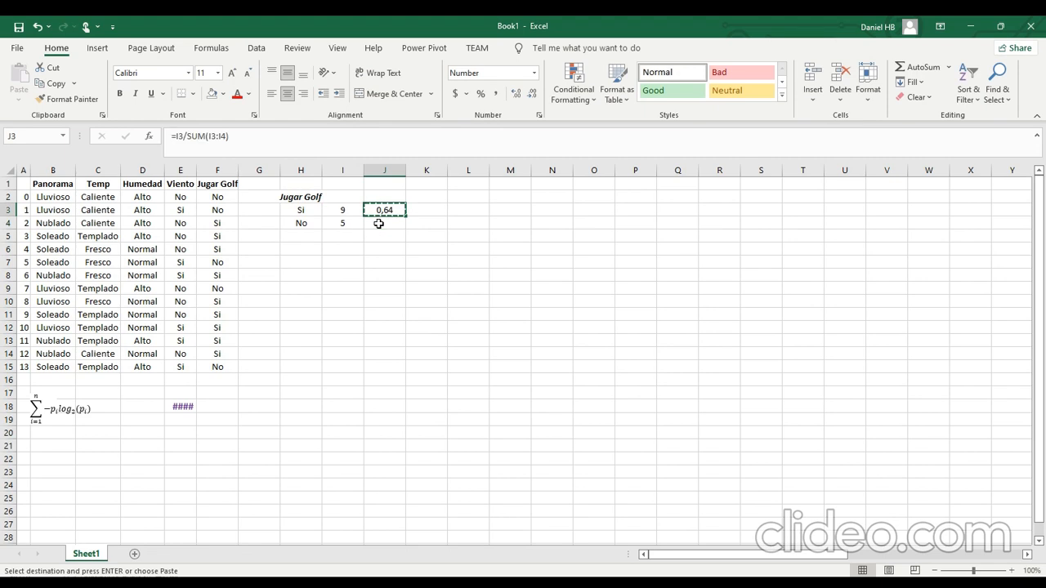
key("Down")
key("Return")
left_click(228, 141)
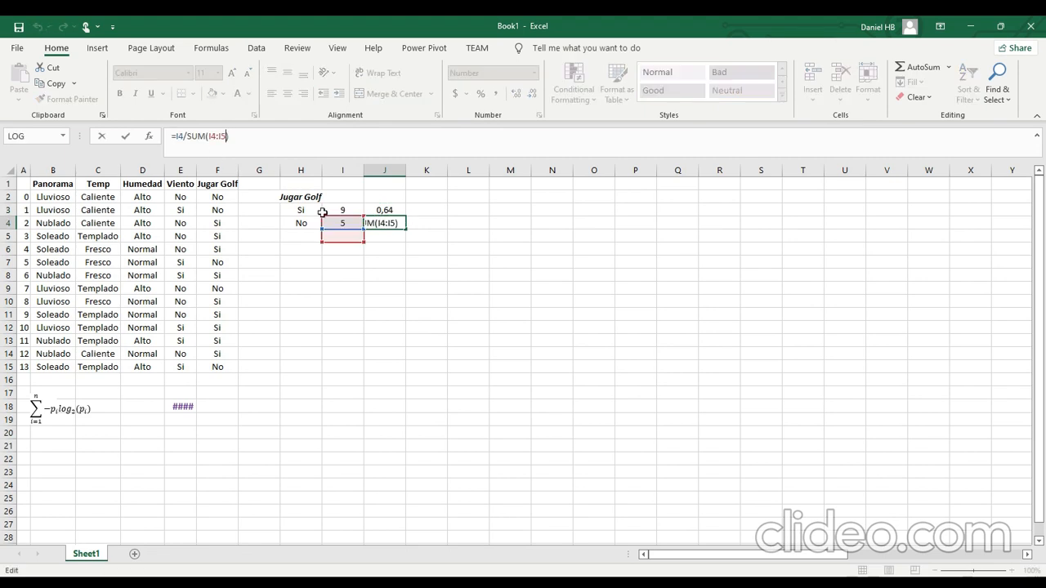
key("Escape")
double_click(374, 218)
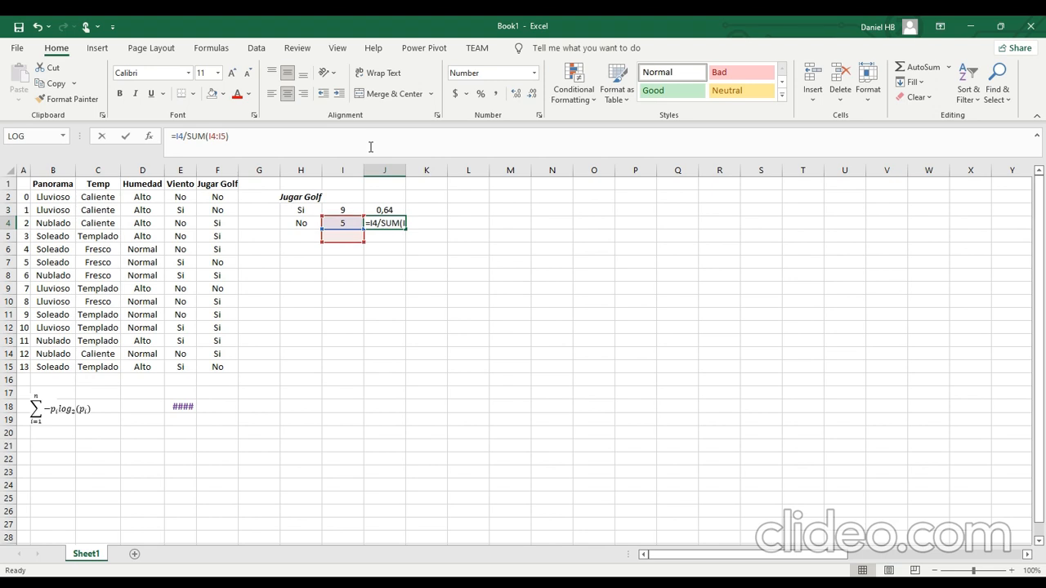
left_click_drag(350, 240, 351, 221)
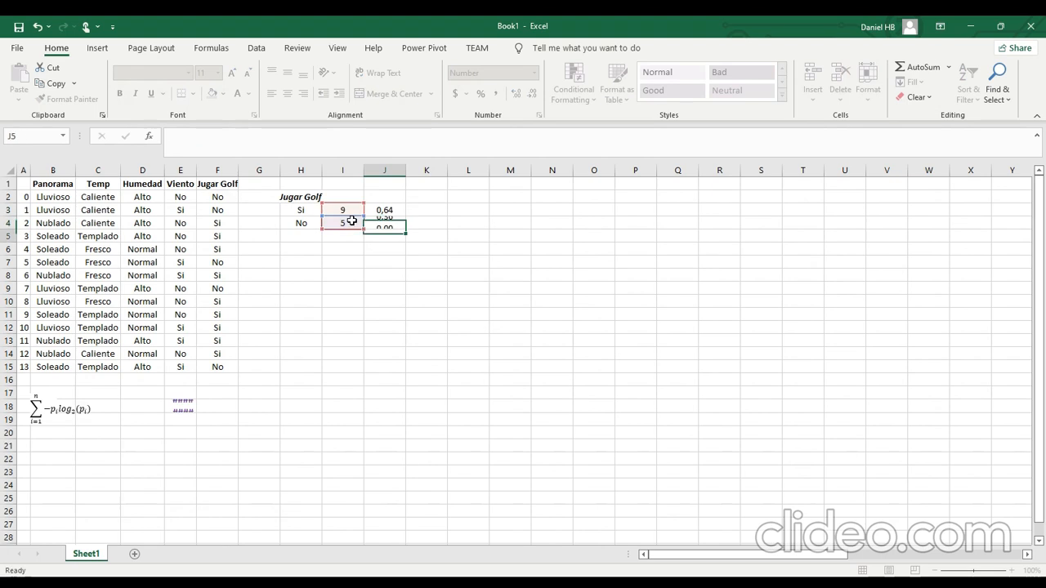
key("Return")
Enter the heading Panorama in H7 to start a second frequency table.
left_click(381, 263)
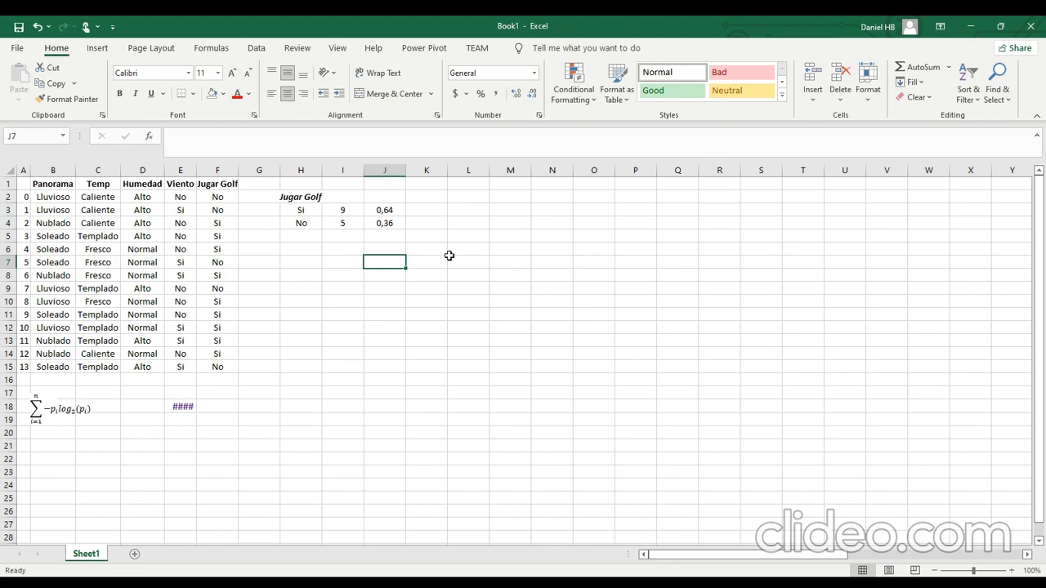
left_click(453, 196)
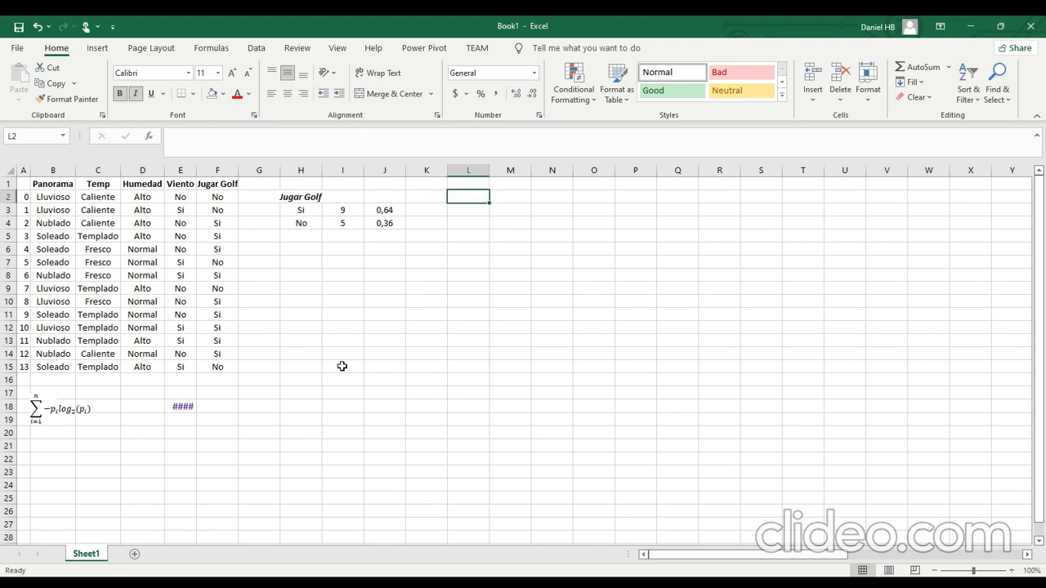
left_click(297, 260)
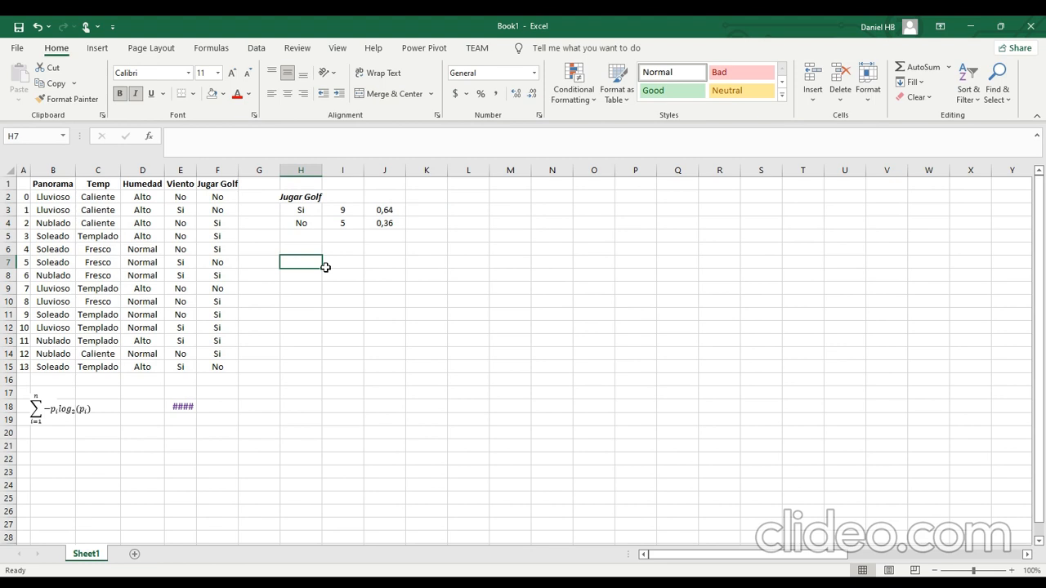
type("Panorama")
key("Return")
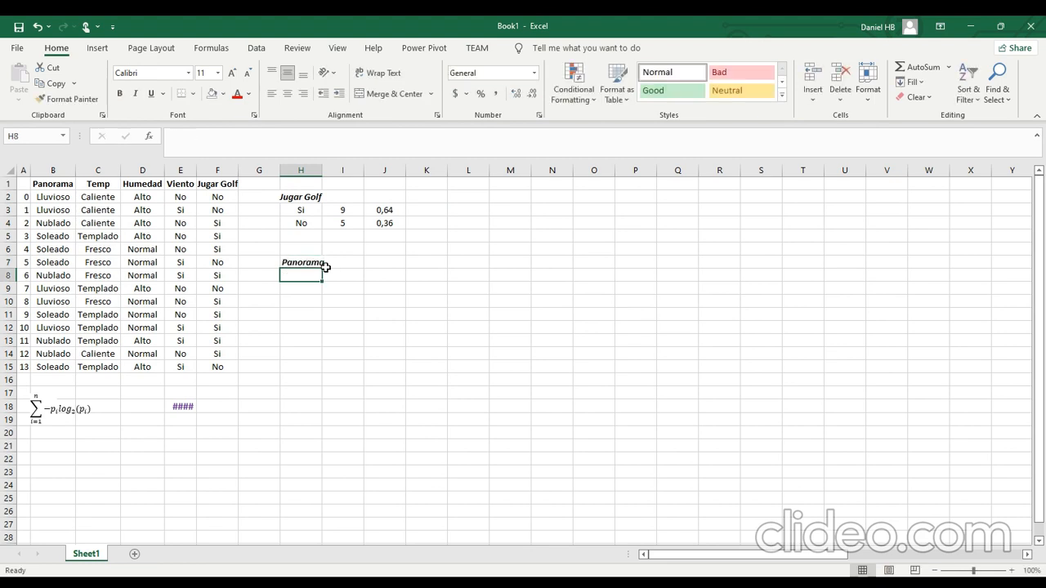
List the categories Lluvioso, Soleado and Nublado in H8 to H10 under the Panorama heading.
type("LLuviso")
key("BackSpace")
key("BackSpace")
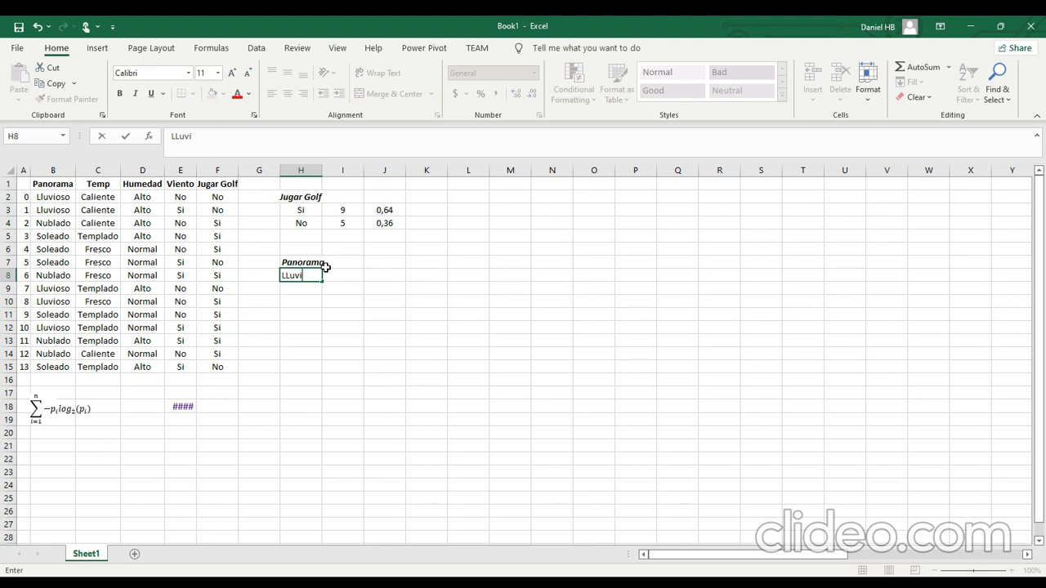
type("oso")
key("Return")
type("Soleado")
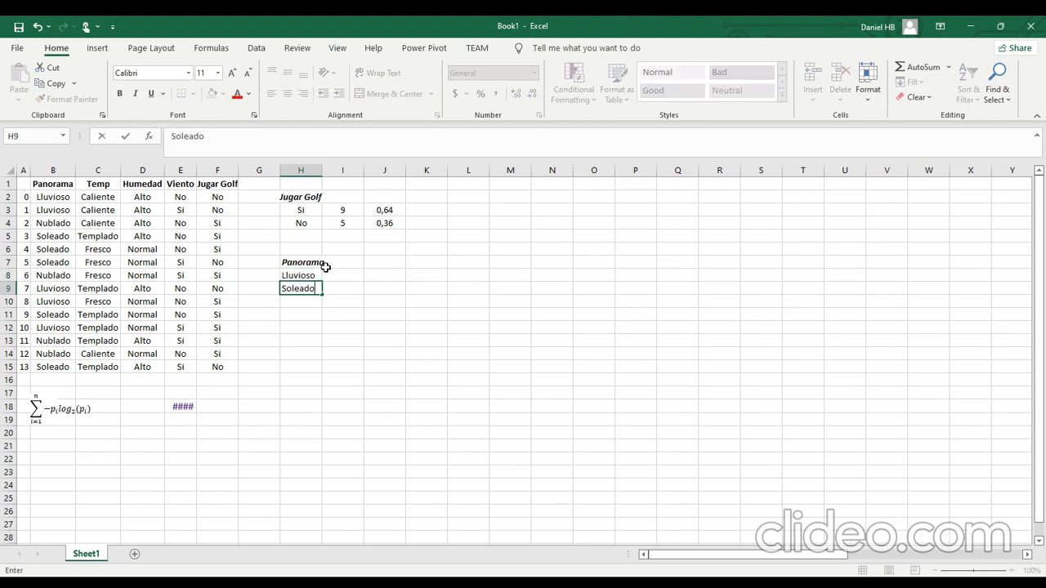
key("Return")
type("NU")
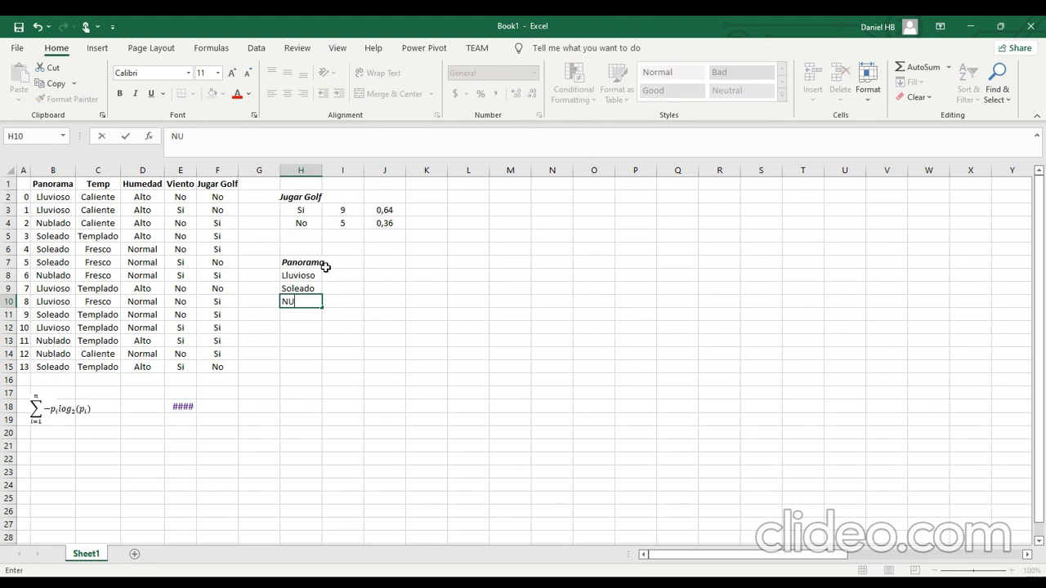
type("bladdo")
key("BackSpace")
key("BackSpace")
type("o")
left_click(340, 275)
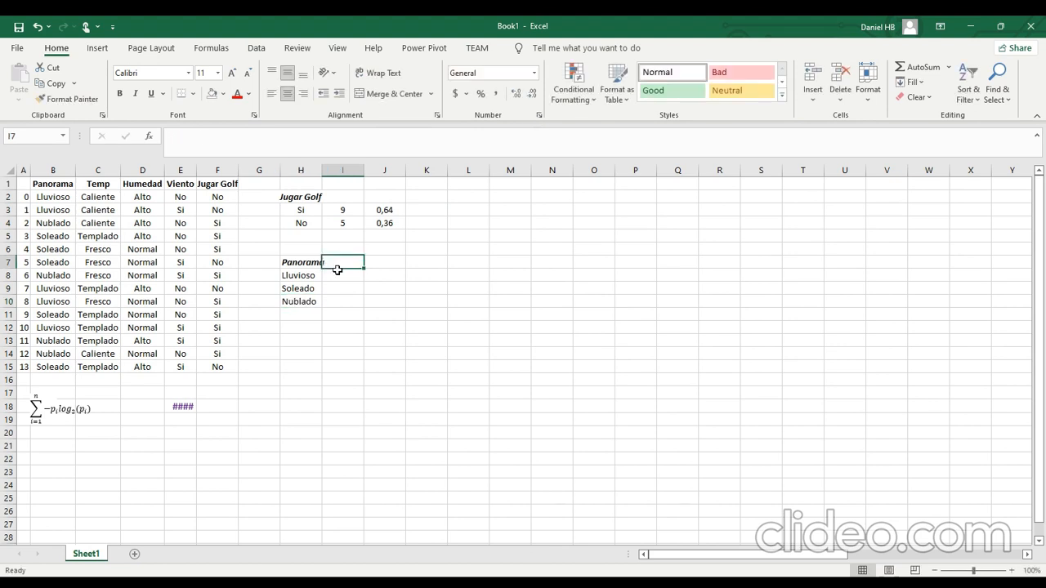
Review the Panorama, Temp, Humedad and Viento columns of the dataset one after another.
left_click(67, 177)
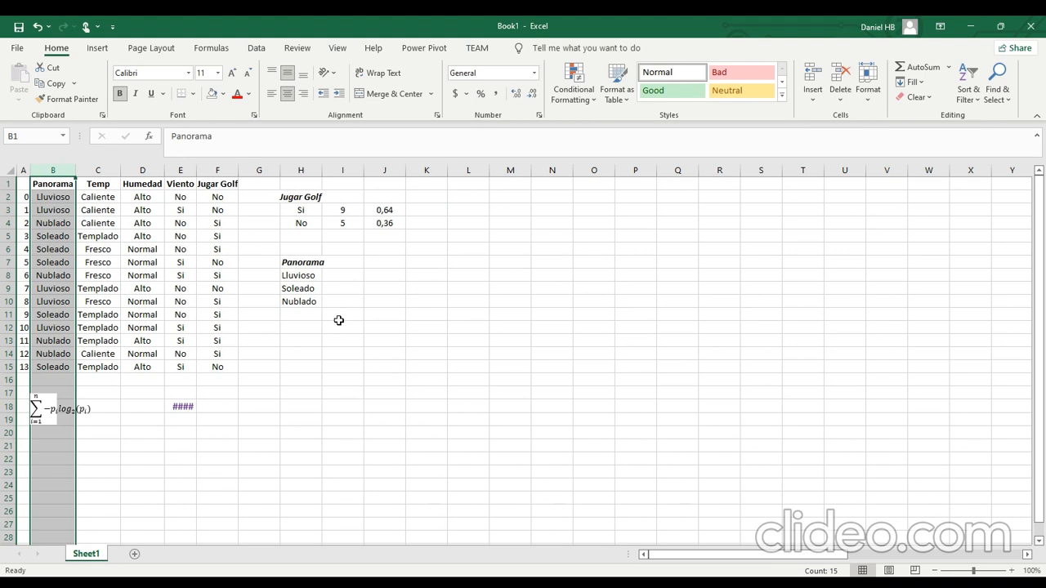
left_click(98, 170)
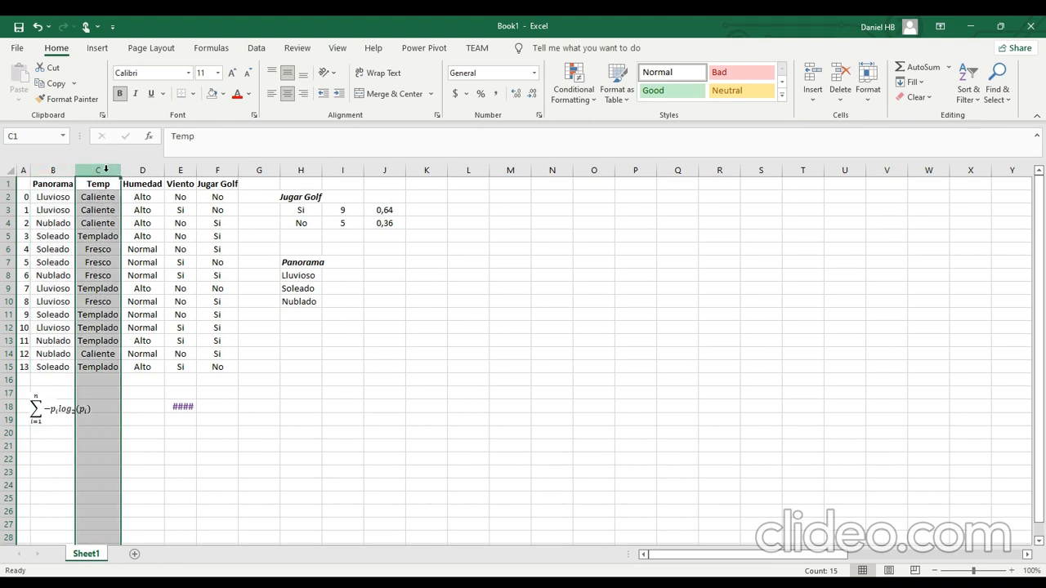
left_click(151, 171)
left_click(191, 167)
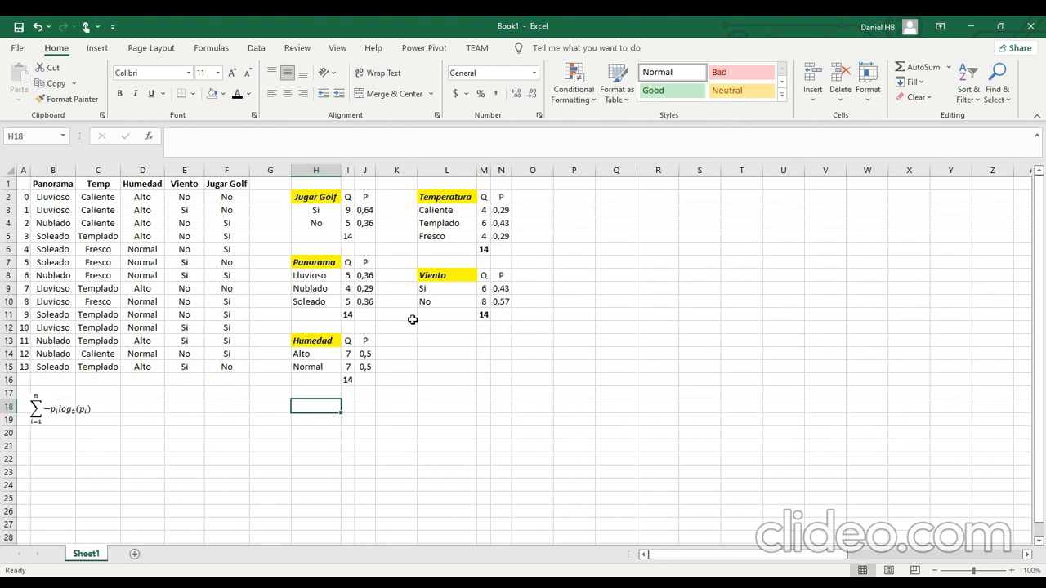
Check the Panorama table's category counts, the probability formula for Lluvioso and the total in I11.
left_click(350, 276)
left_click(352, 291)
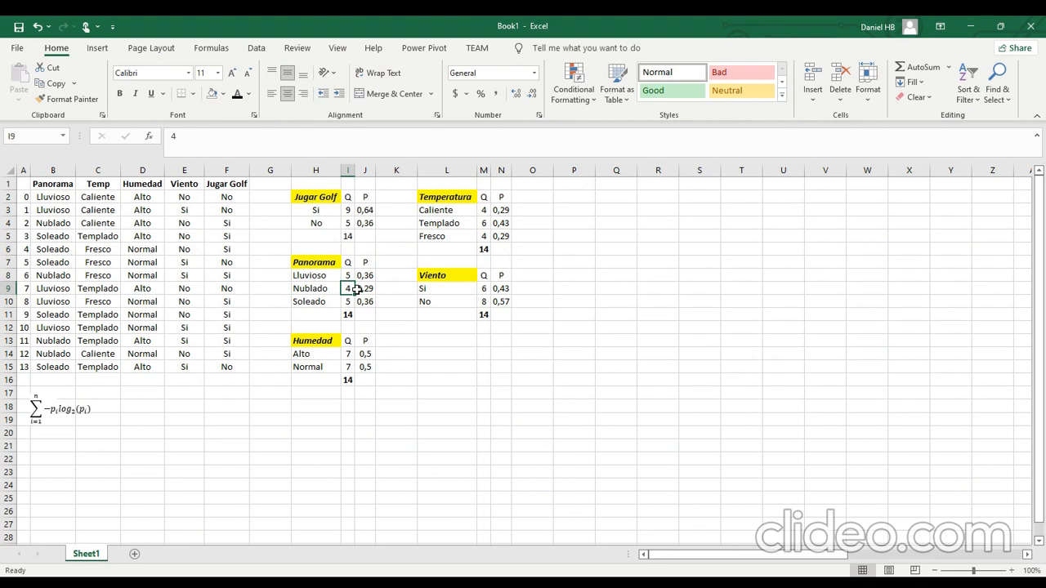
left_click(347, 301)
left_click(365, 277)
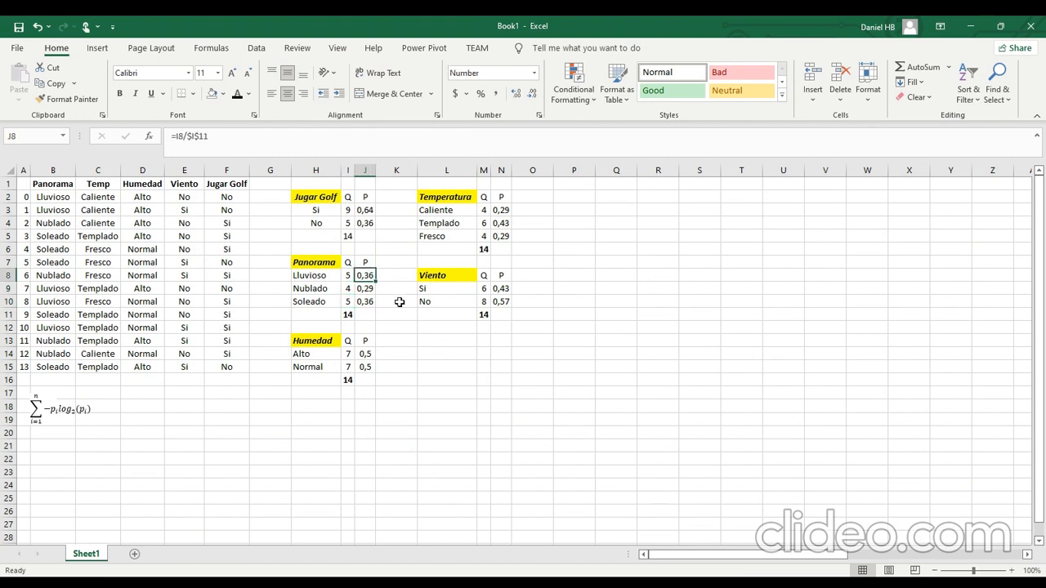
left_click(346, 316)
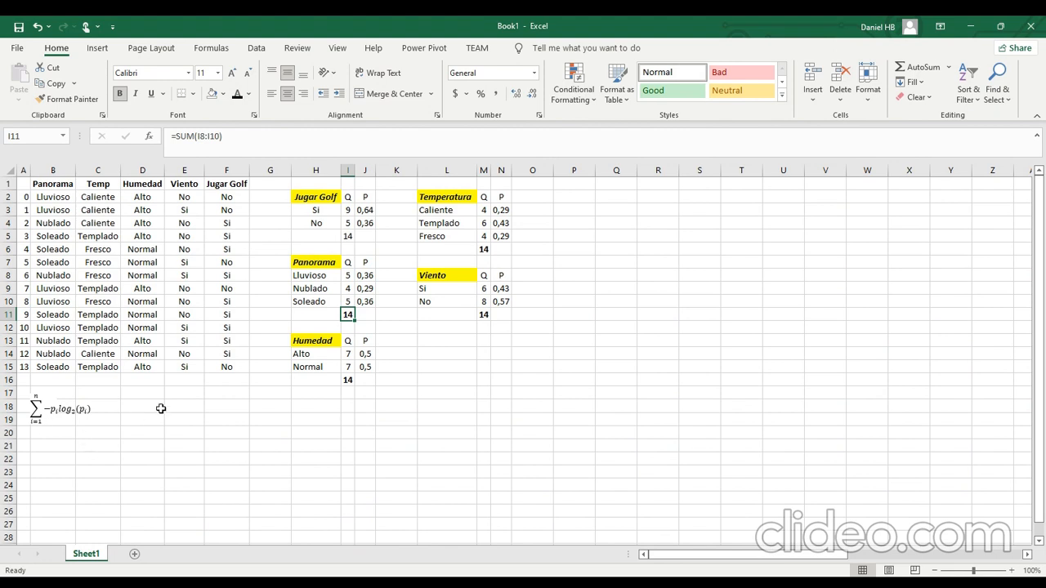
Start the Jugar Golf entropy formula in E18 with the base-2 log term for Si, =-(J3*log(J3;2)).
left_click(174, 410)
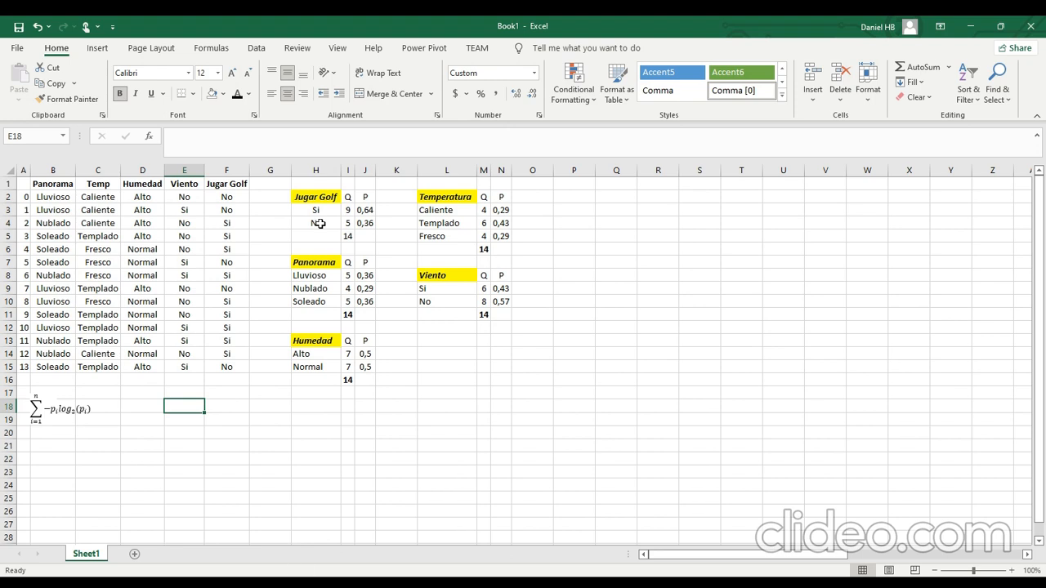
left_click_drag(313, 219, 368, 225)
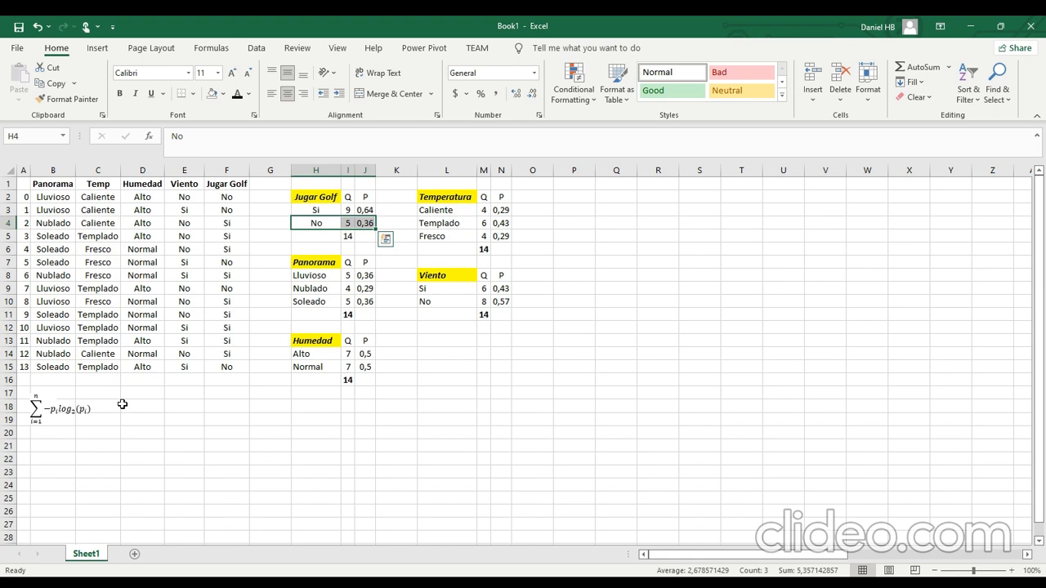
left_click(195, 409)
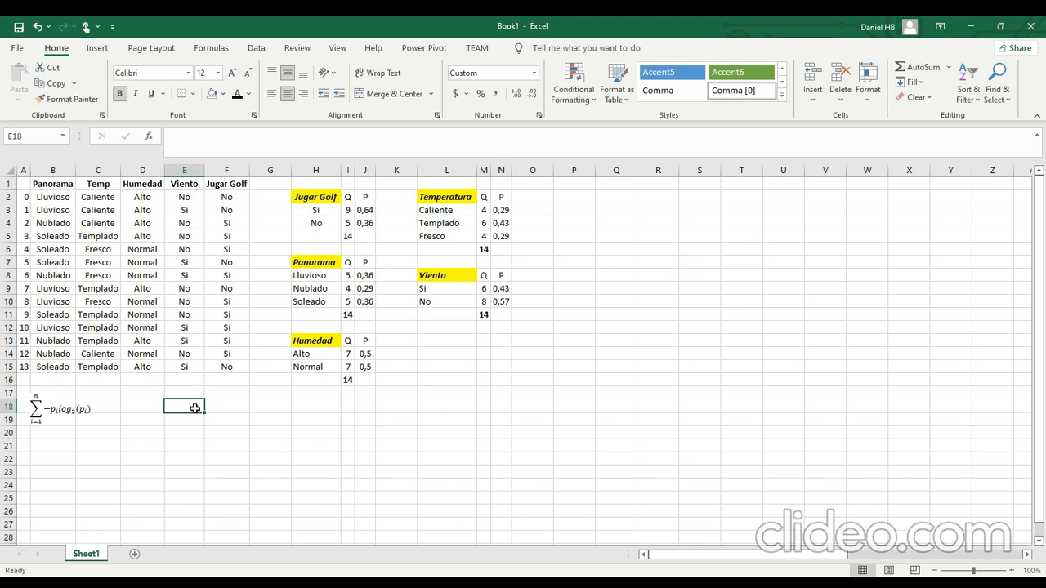
type("=")
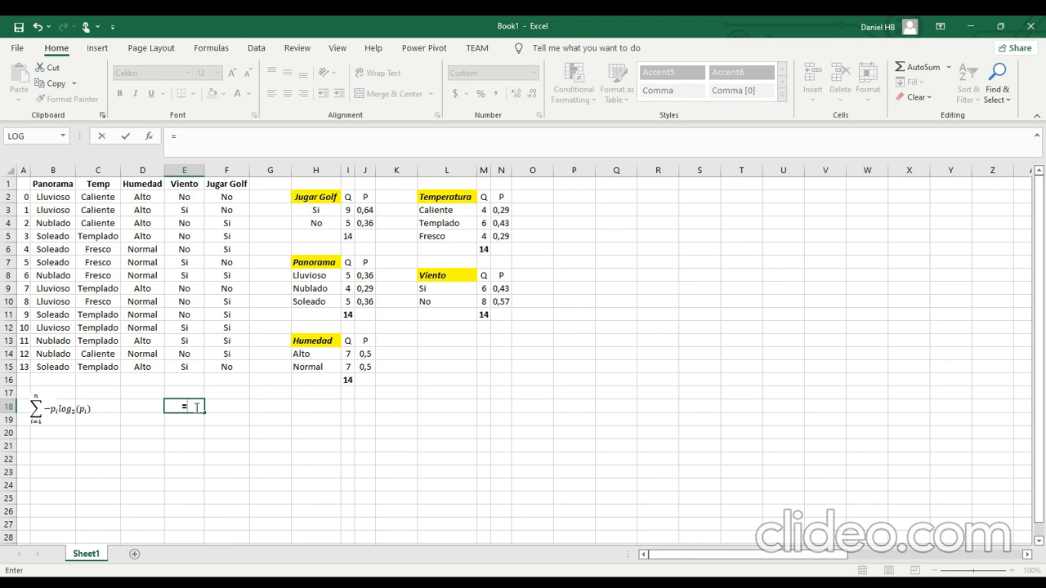
type("-(")
left_click(365, 210)
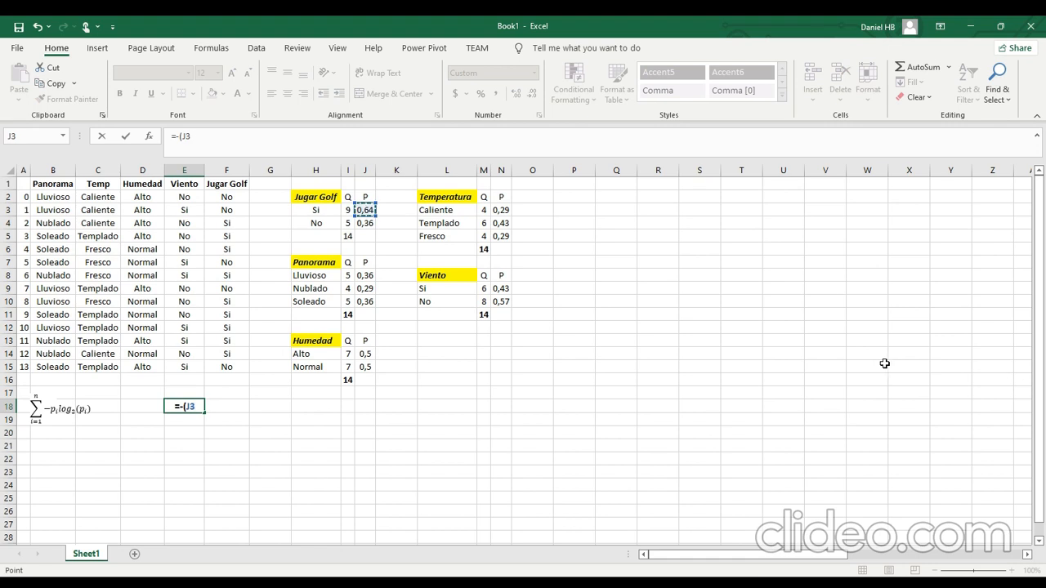
type("*log(")
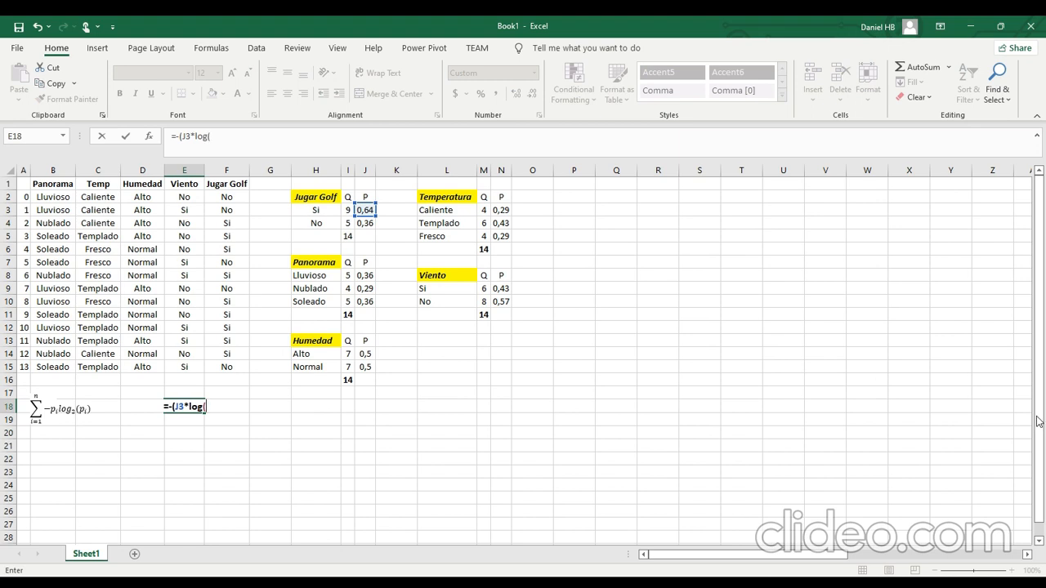
left_click(361, 210)
type(";2)")
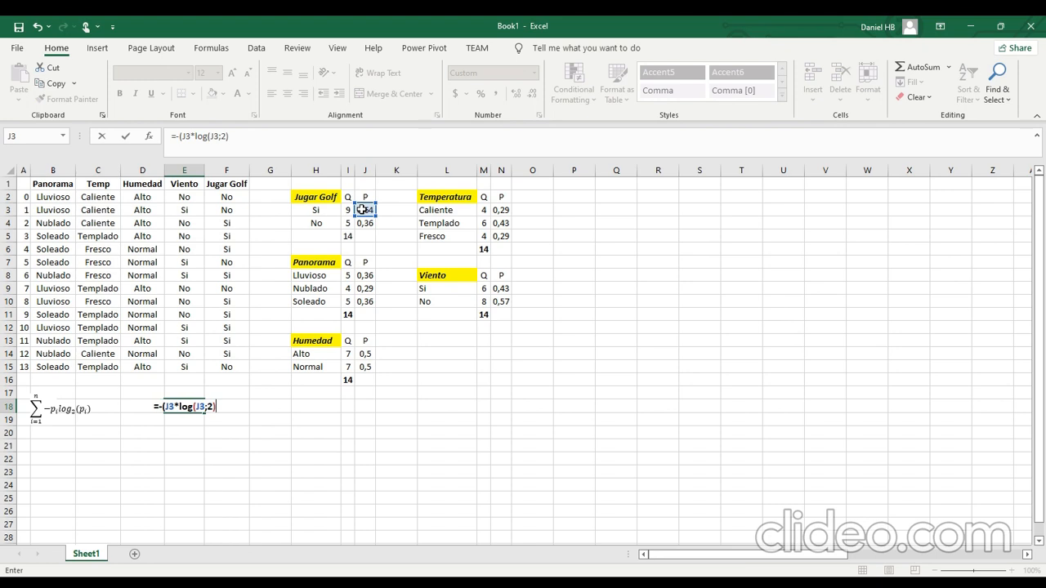
type(")-")
Complete the entropy formula in E18 by subtracting the term for No, (J4*log(J4;2)).
type("(")
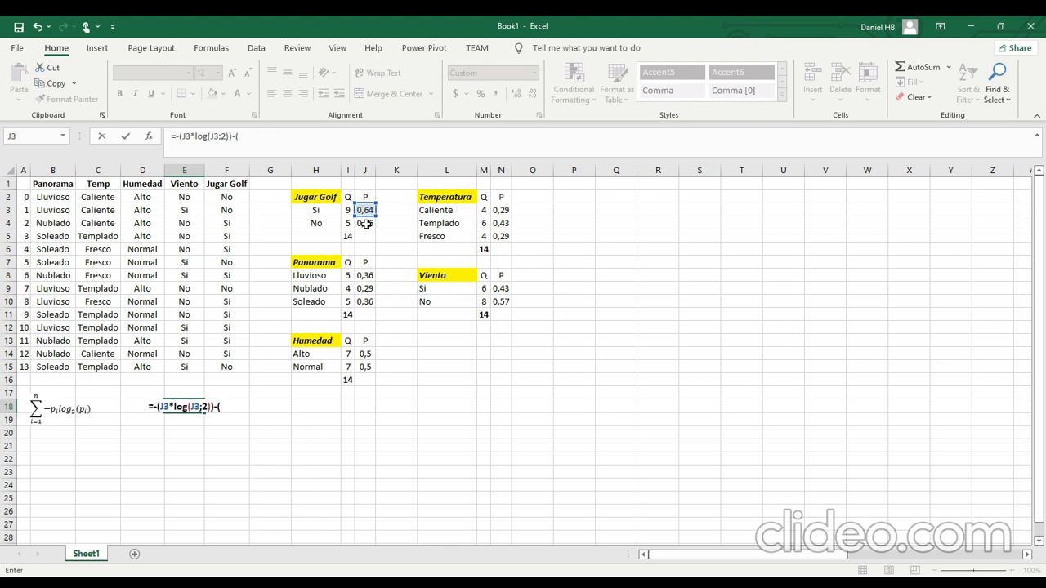
left_click(365, 224)
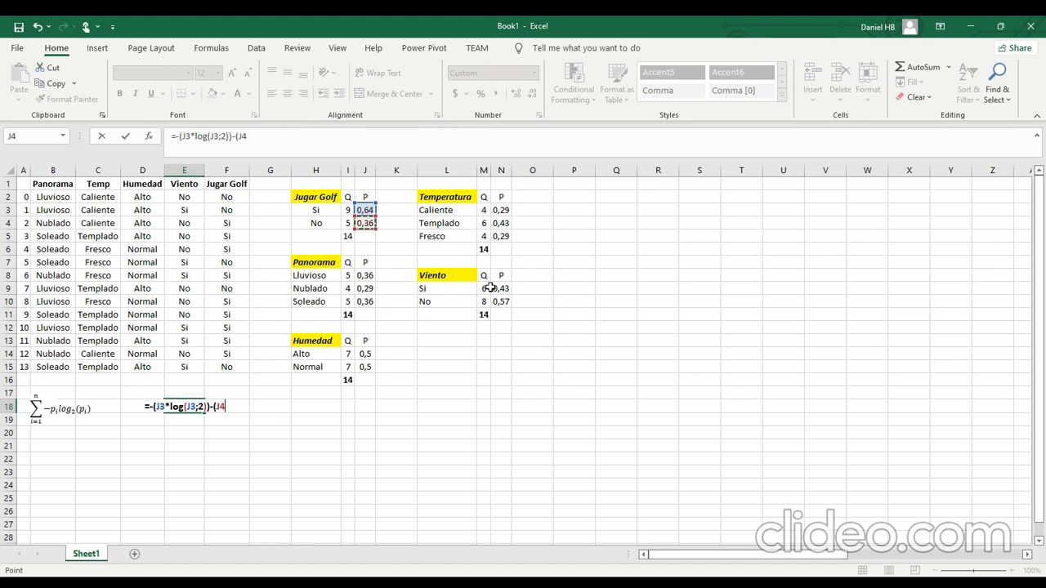
type("*log")
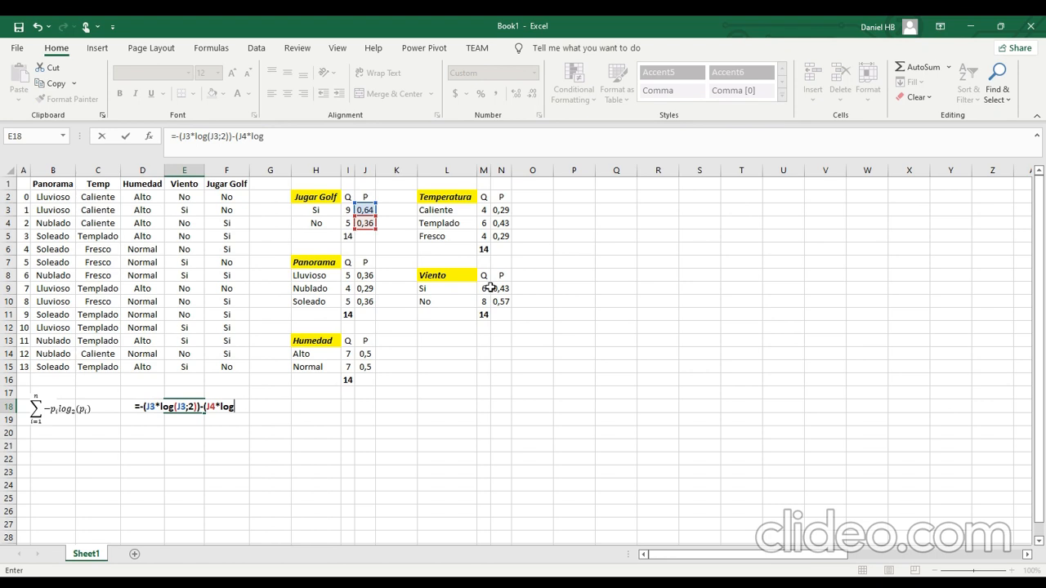
type("(")
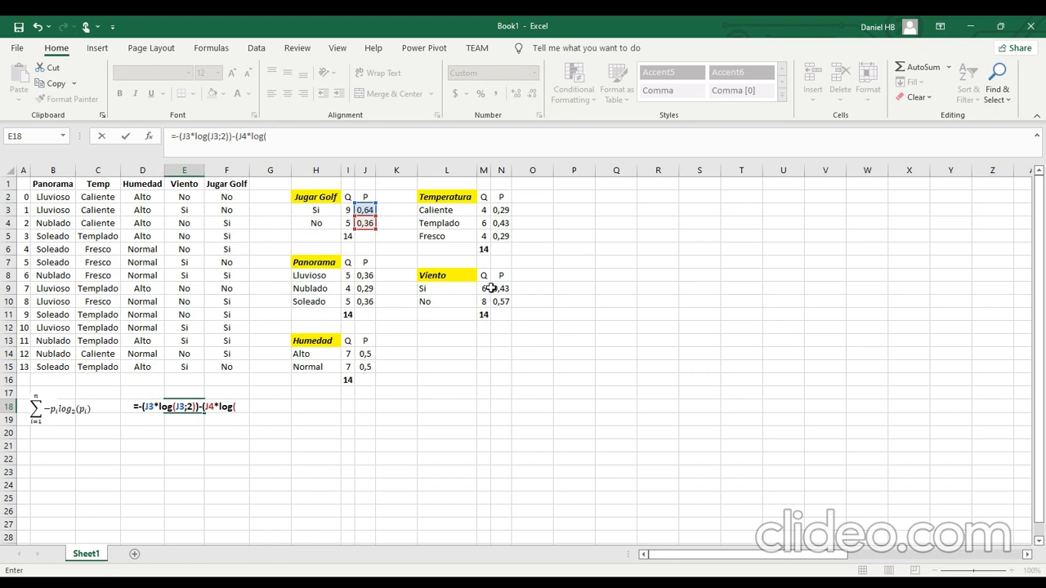
left_click(369, 222)
type(";2))")
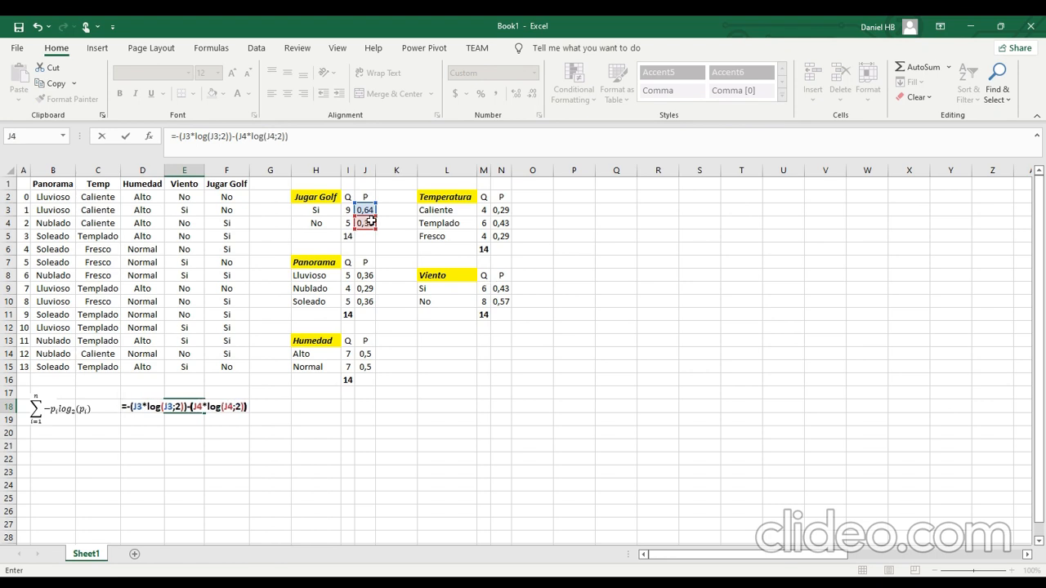
key("Return")
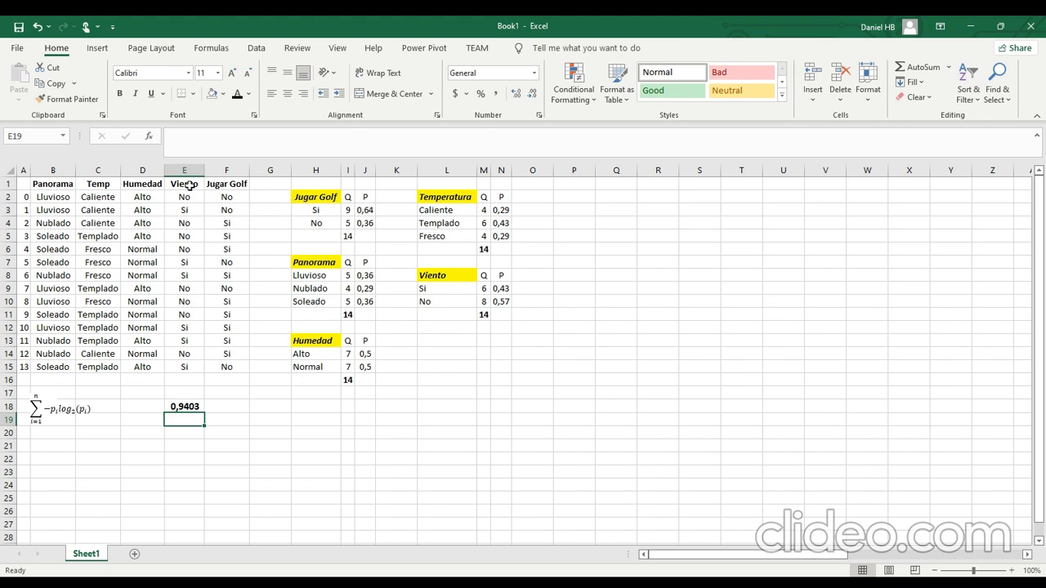
Review the Viento, Humedad, Temp and Panorama column headings, pairing each one with Jugar Golf.
left_click_drag(187, 184, 224, 184)
left_click(151, 185)
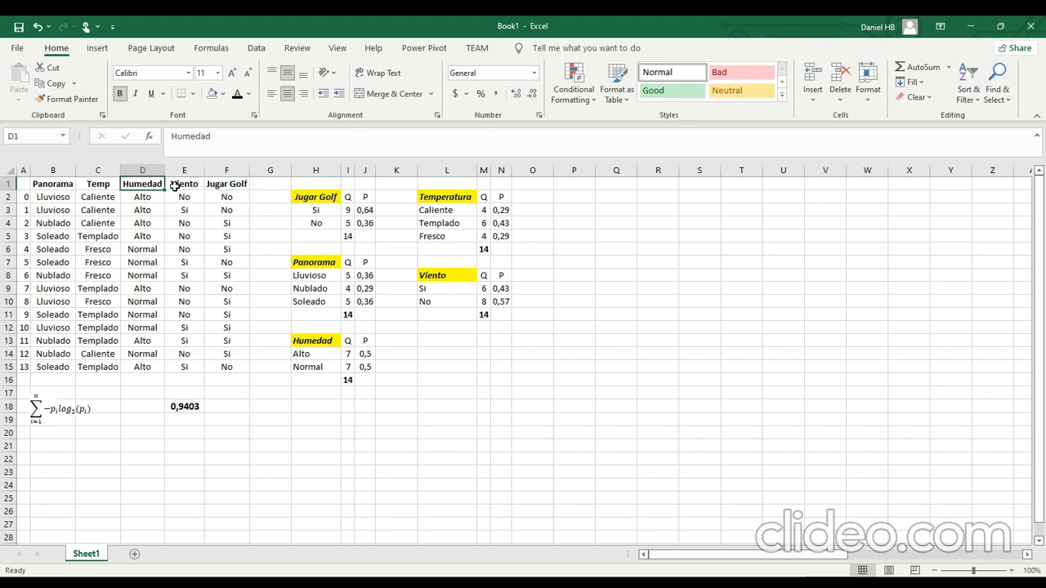
left_click(227, 184)
left_click(107, 185)
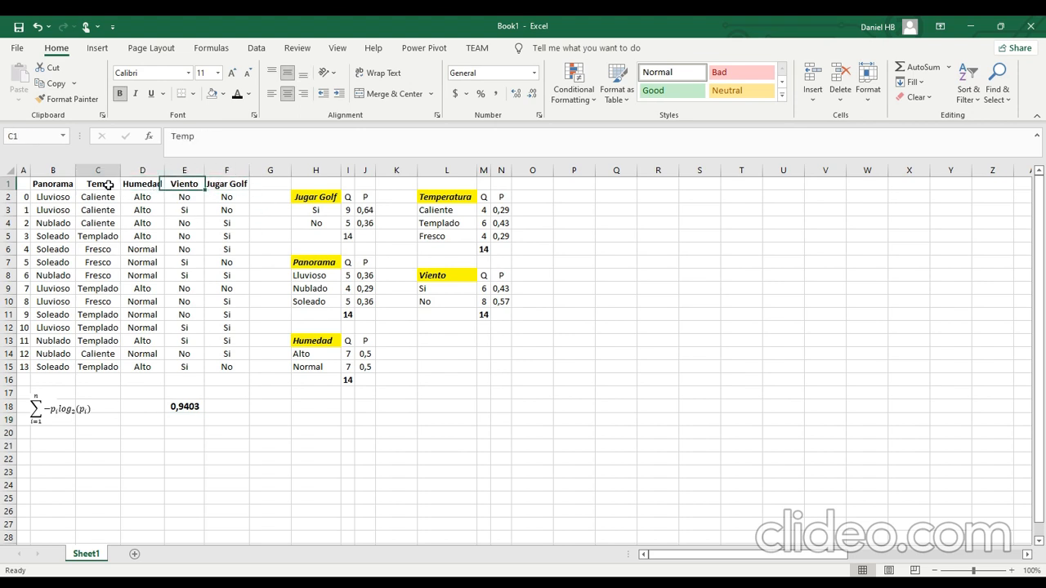
left_click(239, 184)
left_click(59, 184)
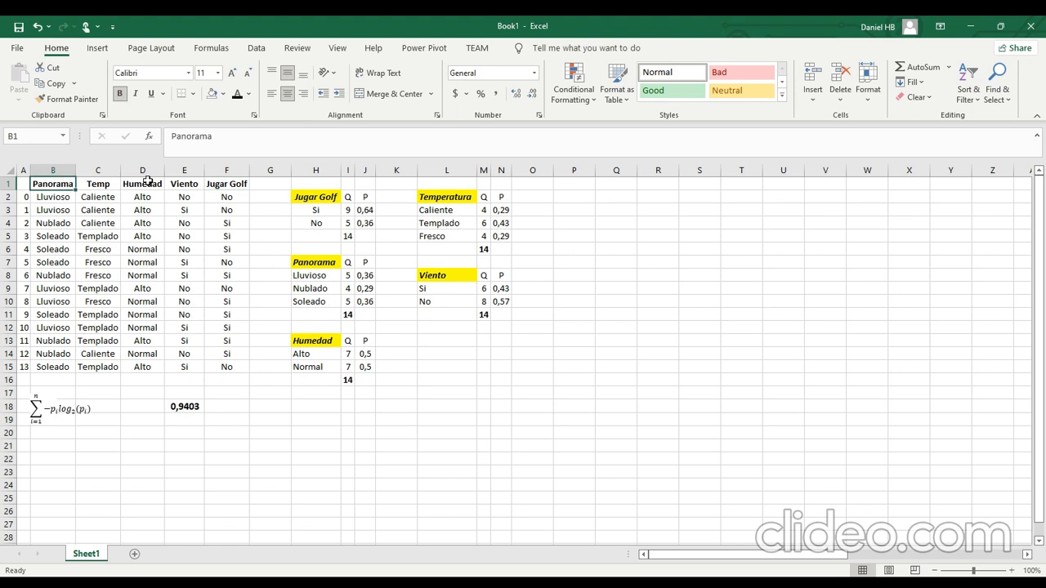
left_click(217, 181)
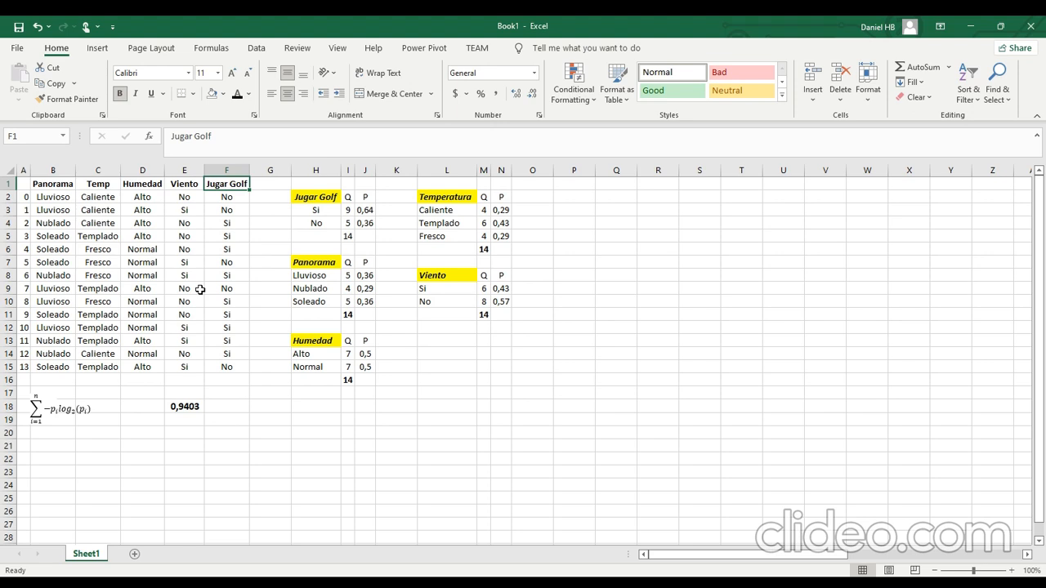
Merge and center cells B21 to B23 and enter the label Panorama in the merged cell.
scroll(200, 289, "down", 2)
scroll(201, 287, "up", 2)
left_click_drag(59, 447, 56, 471)
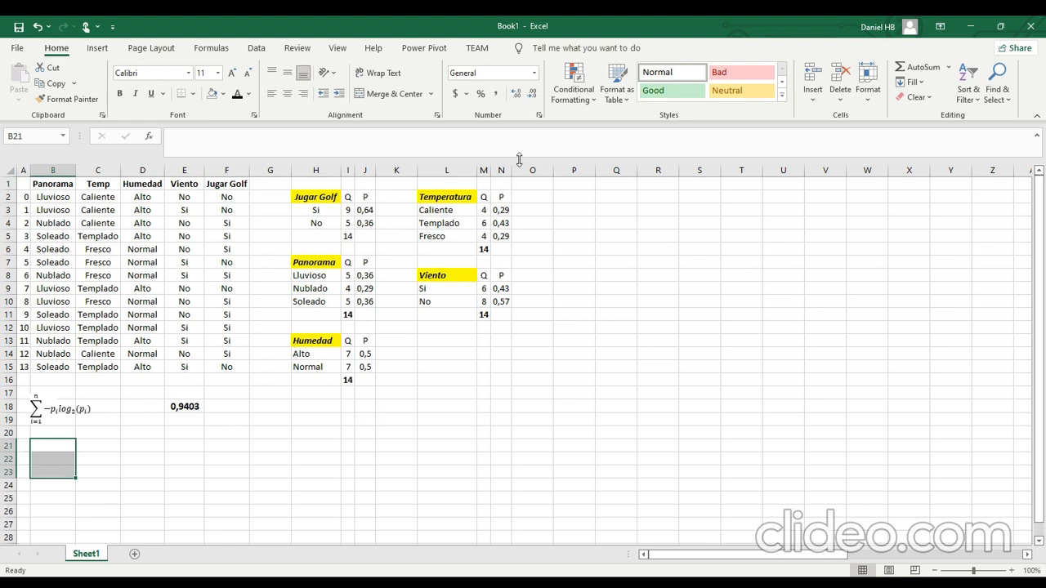
left_click(360, 96)
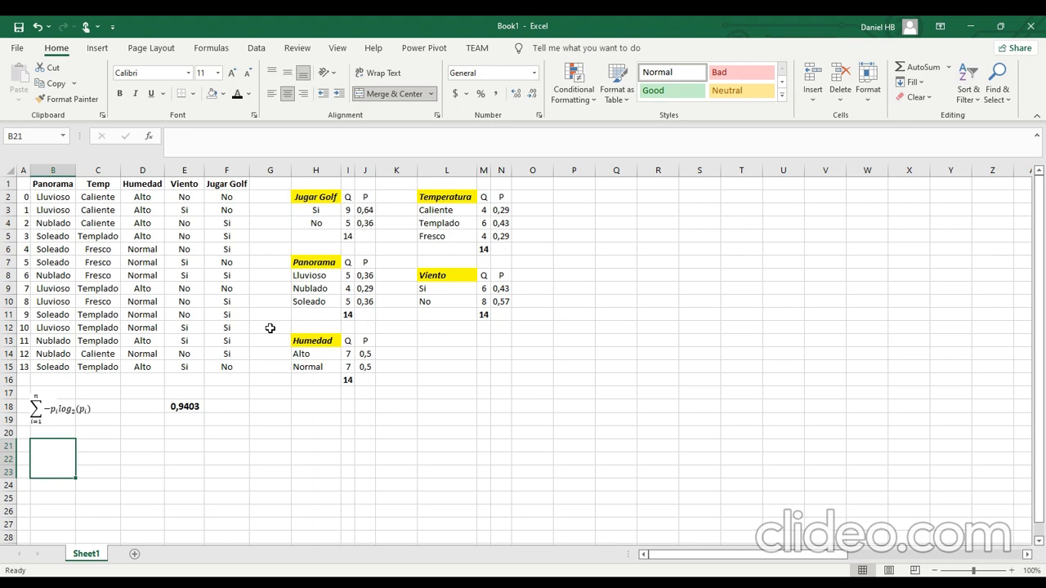
type("<pA")
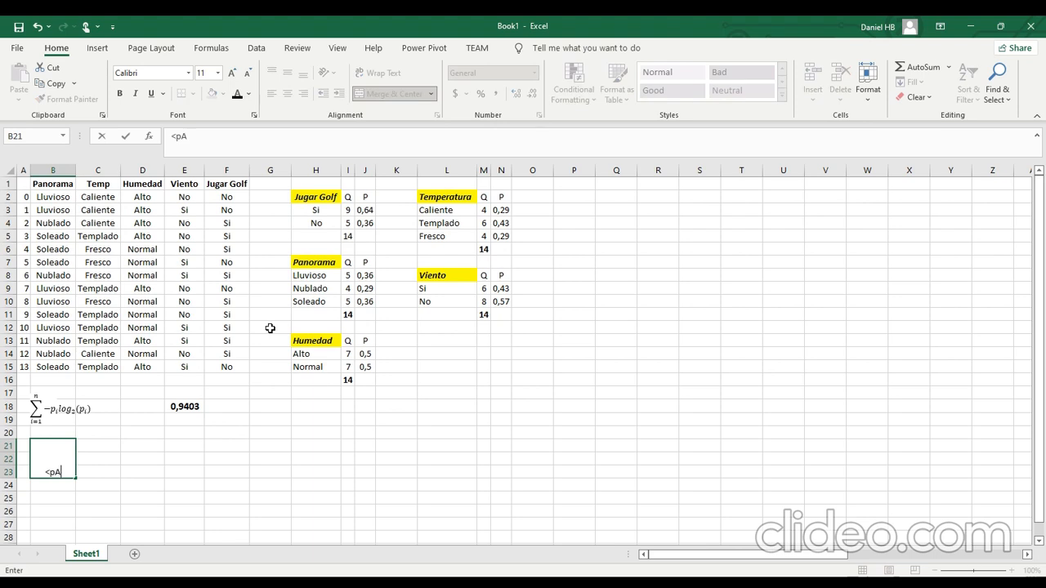
key("BackSpace")
key("BackSpace")
type("Panorama")
left_click(287, 537)
Center the merged Panorama label vertically and change its font color to theme blue.
left_click(65, 450)
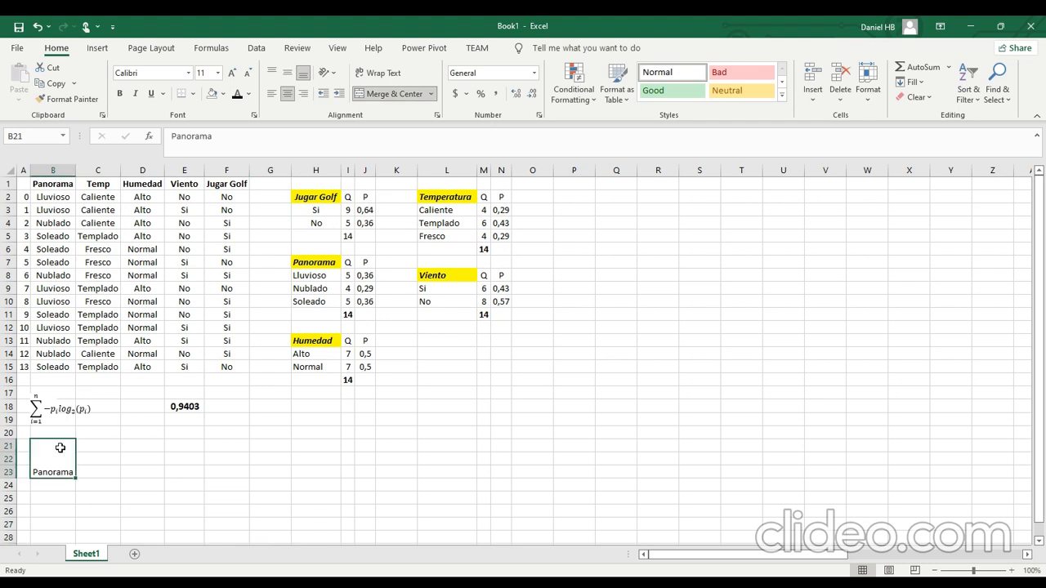
left_click(287, 73)
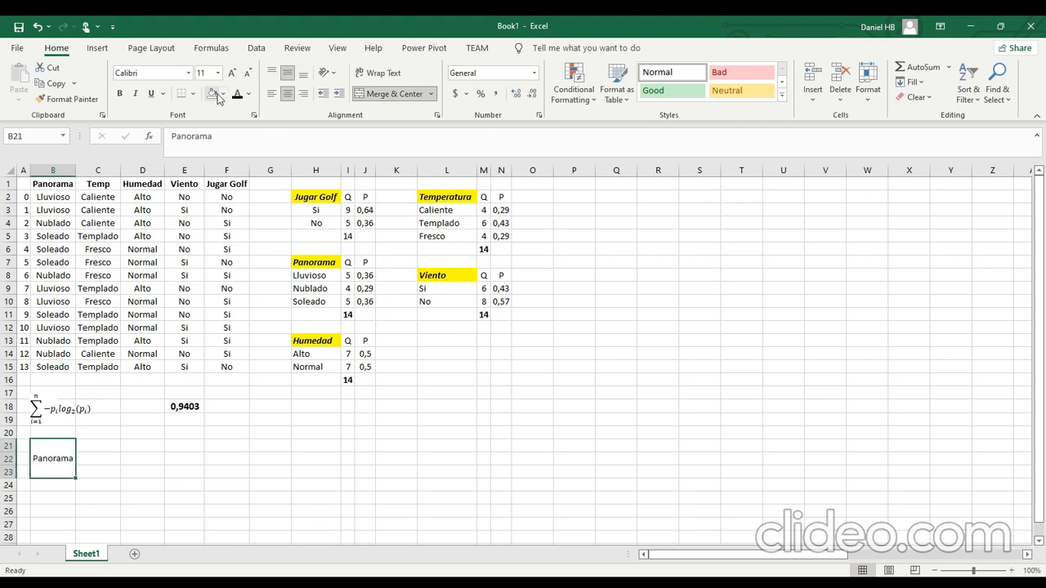
left_click(249, 95)
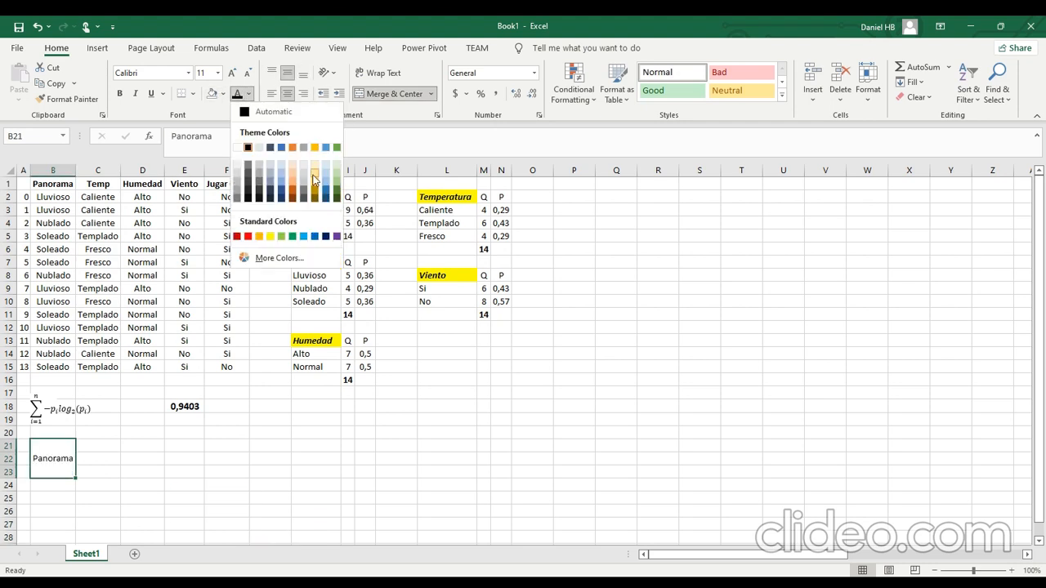
left_click(283, 149)
left_click(114, 446)
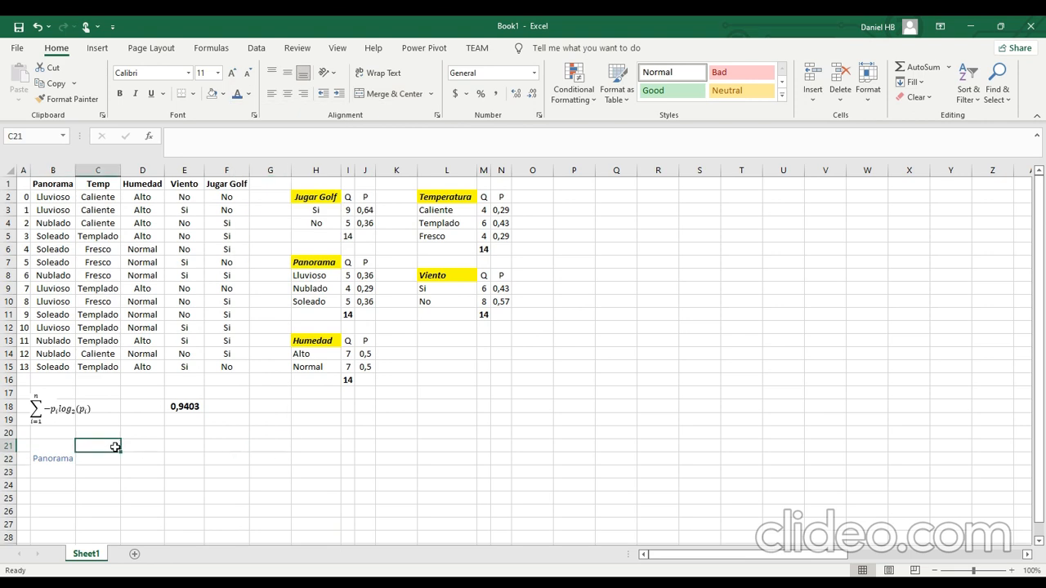
type("LL")
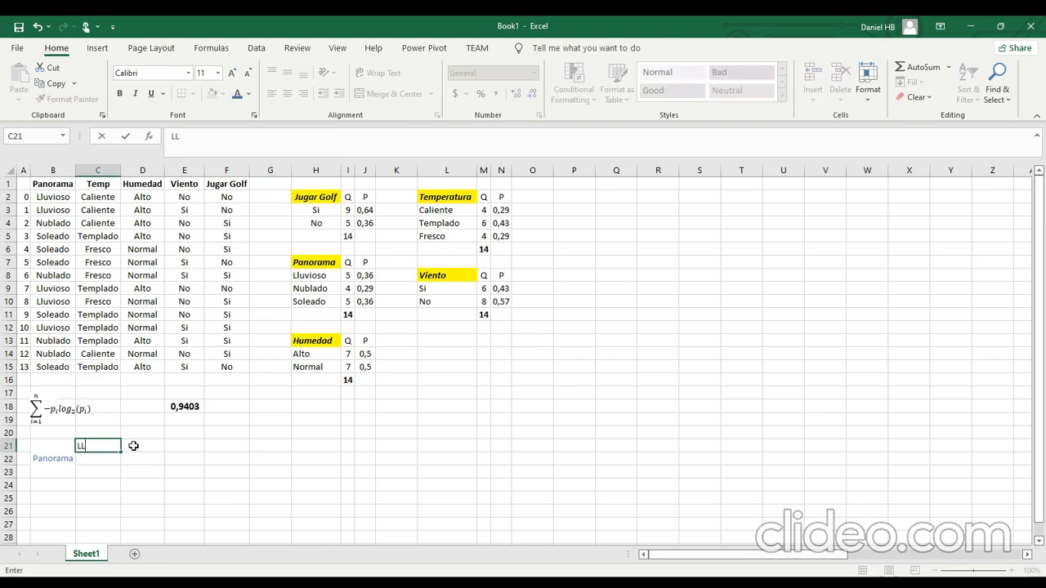
key("Escape")
Copy the categories Lluvioso, Nublado and Soleado from H8:H10 into C21:C23 beside the merged Panorama label.
left_click_drag(310, 290, 317, 302)
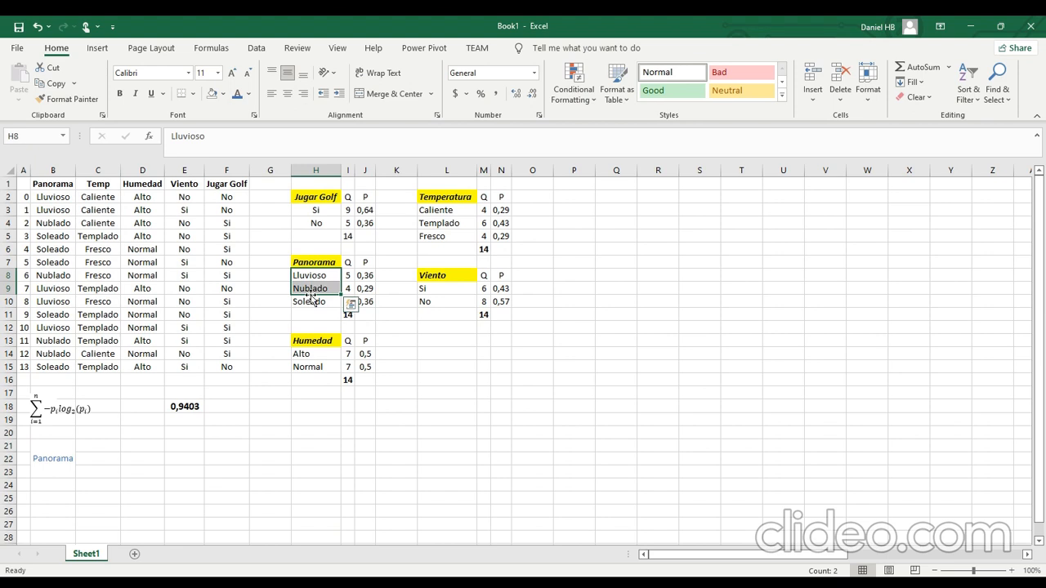
key("ctrl+c")
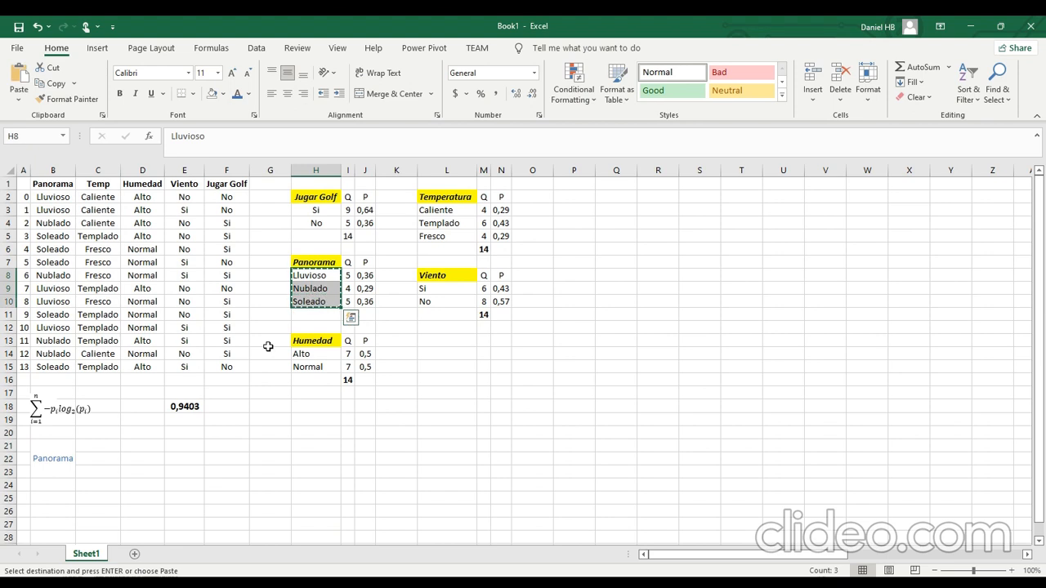
left_click(92, 442)
key("ctrl+v")
left_click(138, 444)
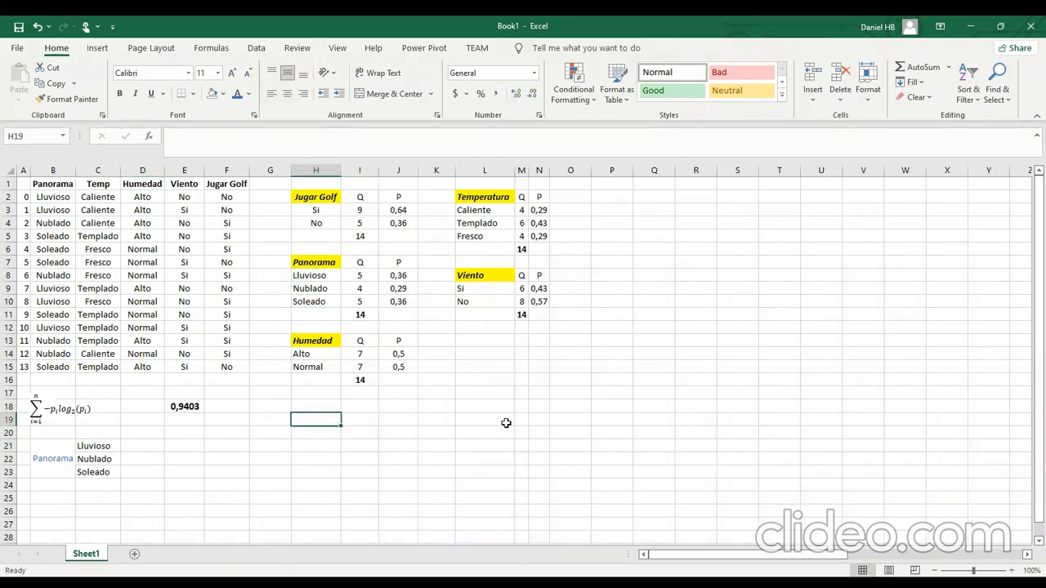
Merge and center cells H19 to N19 and enter the title Cálculos.
left_click(533, 420, "shift")
left_click(390, 94)
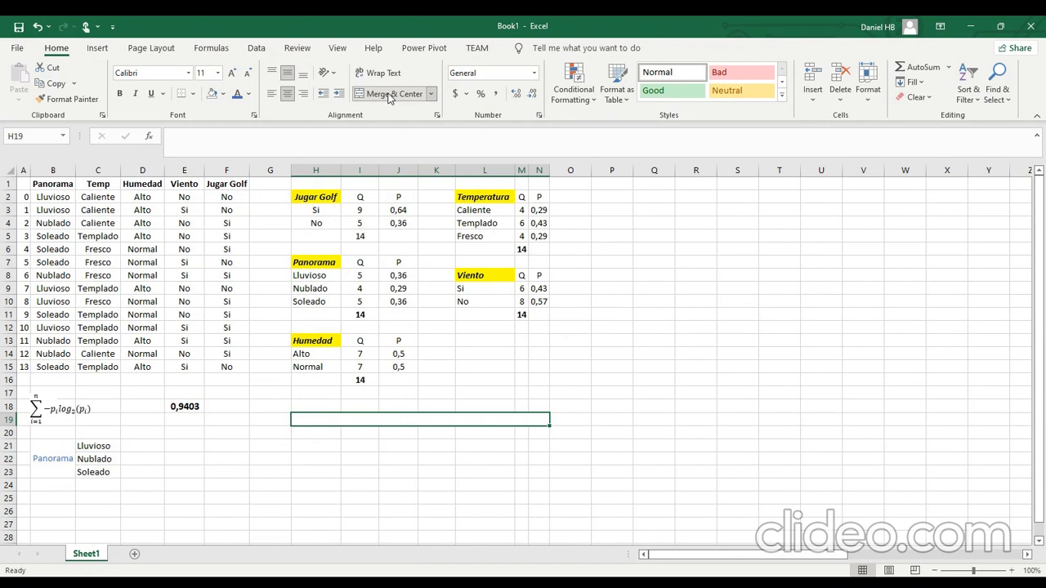
type("C")
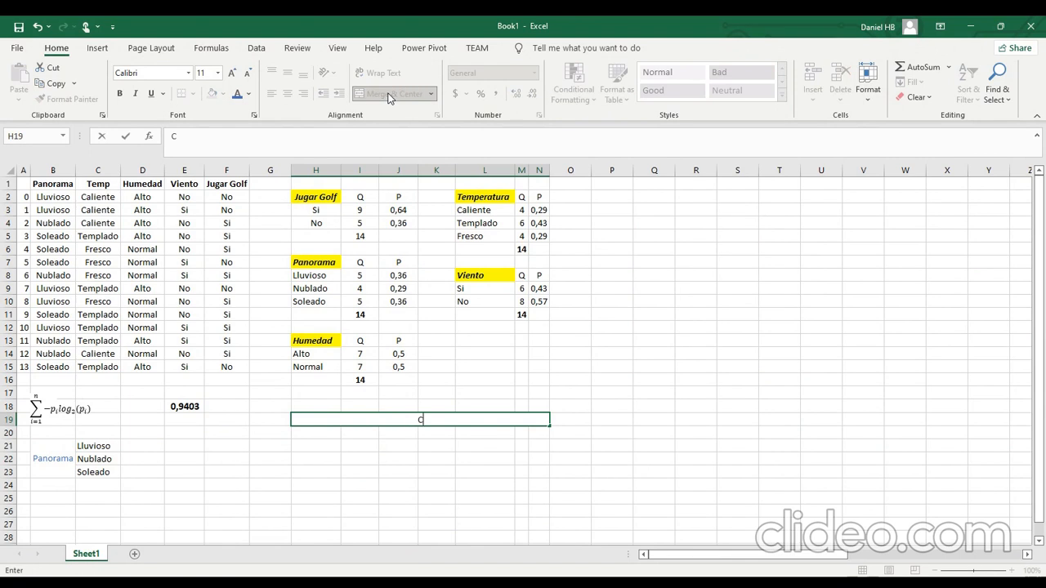
type("álculos")
key("Return")
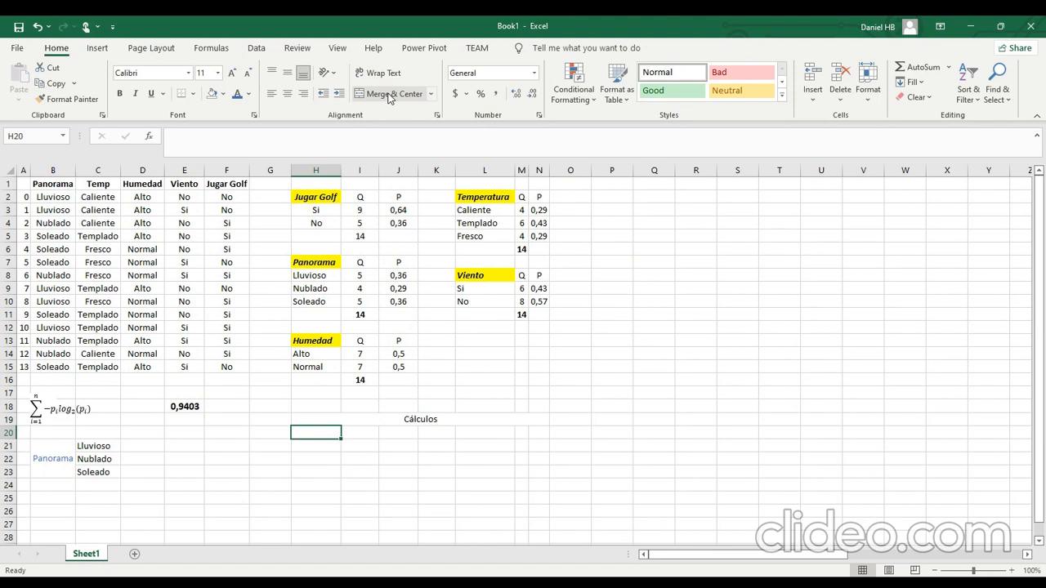
Copy the highlighted Panorama heading from H7 into H20 under the Cálculos title.
left_click(310, 262)
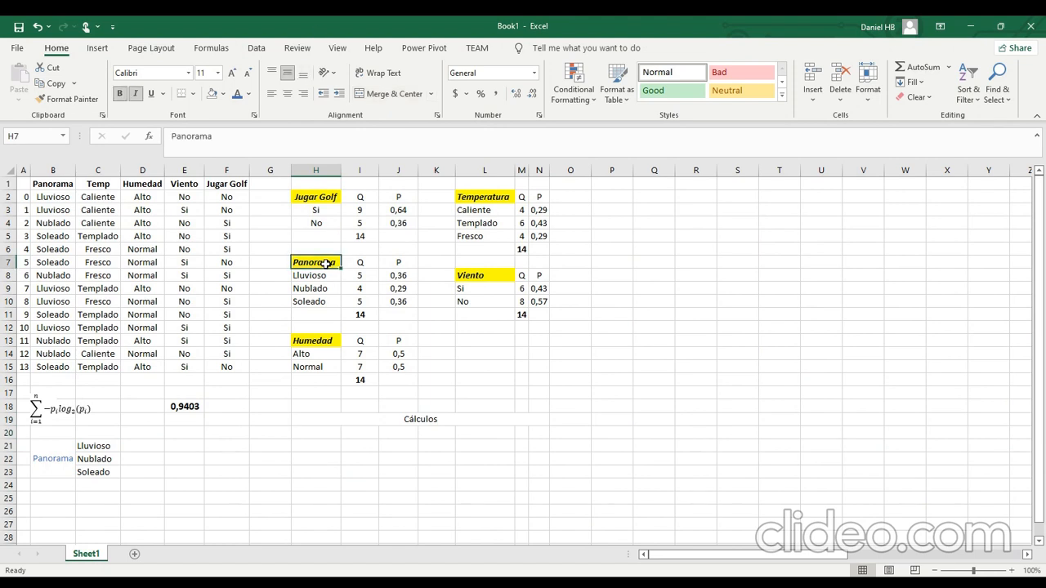
key("ctrl+c")
left_click(329, 428)
key("Return")
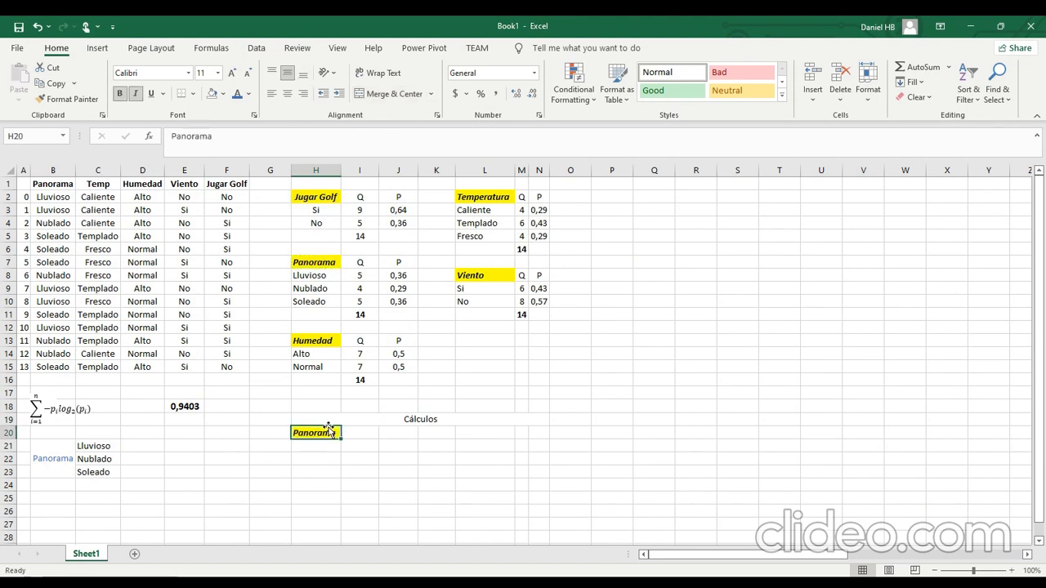
Enter the row labels Si in H21 and No in H22, and move to I20 beside the Panorama heading.
type("Si")
key("Return")
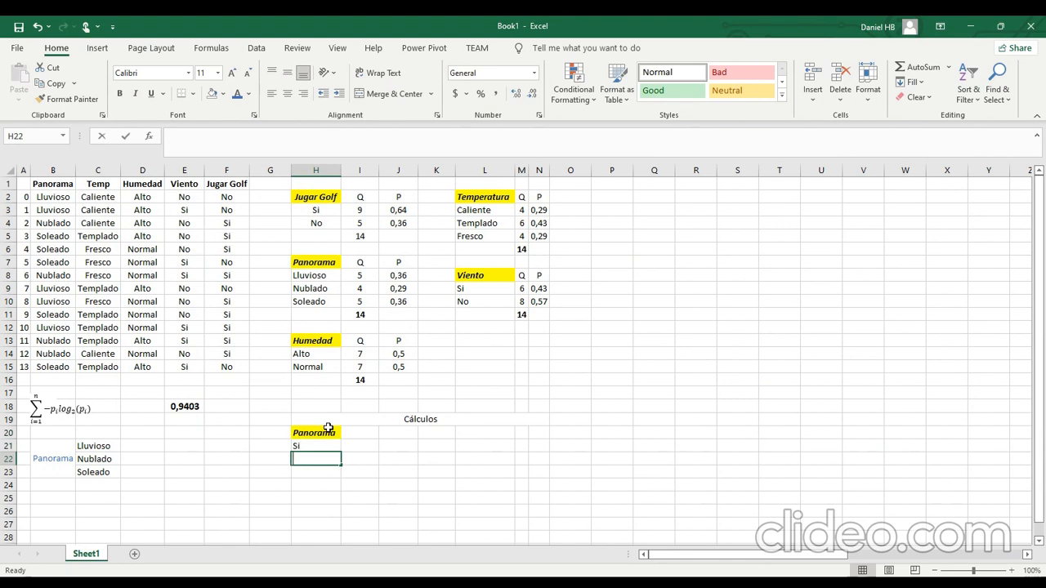
type("no")
key("BackSpace")
key("BackSpace")
type("No")
key("Right")
key("Up")
key("Up")
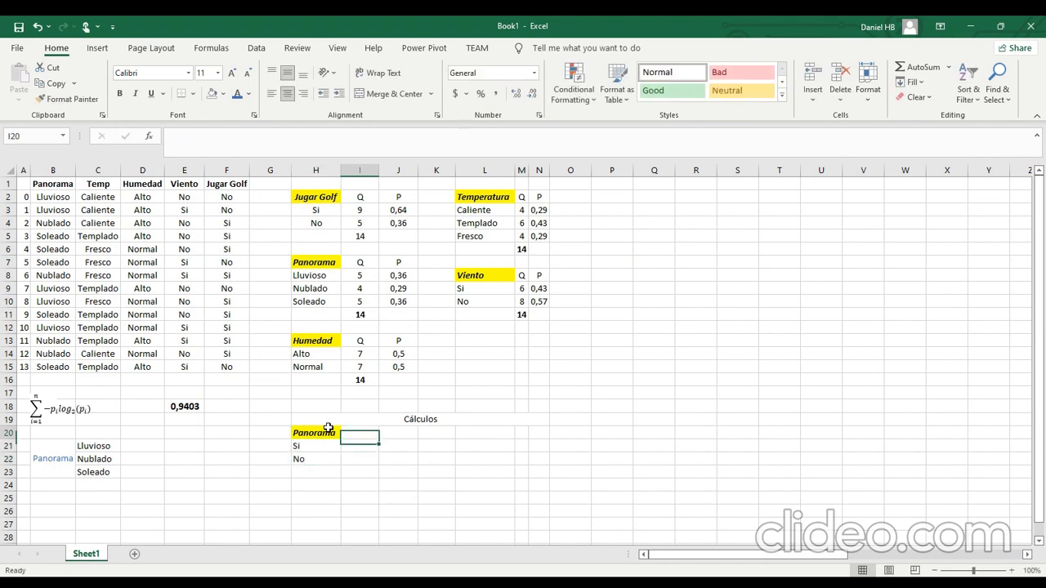
Copy the categories Lluvioso, Nublado and Soleado from H8:H10 and paste them transposed into I20:K20 beside the Panorama heading.
left_click_drag(327, 274, 328, 303)
key("ctrl+c")
left_click(351, 434)
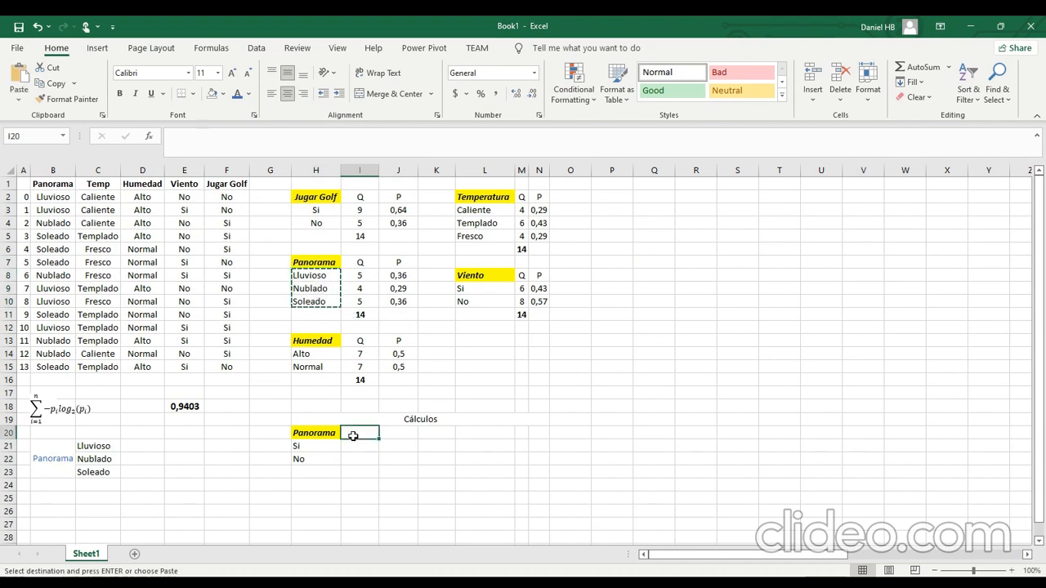
right_click(353, 436)
left_click(408, 197)
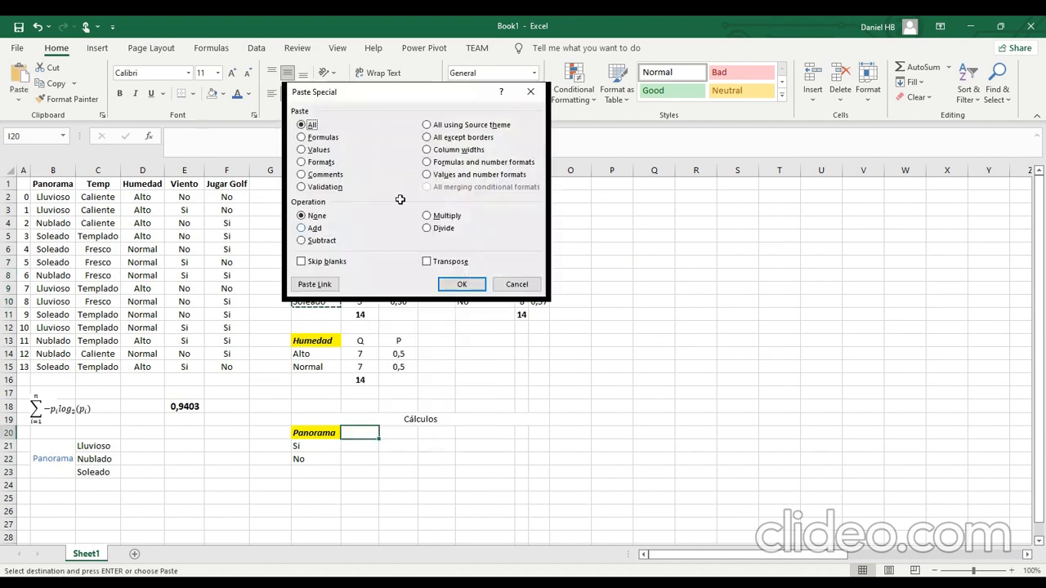
left_click(458, 262)
left_click(464, 285)
left_click(500, 482)
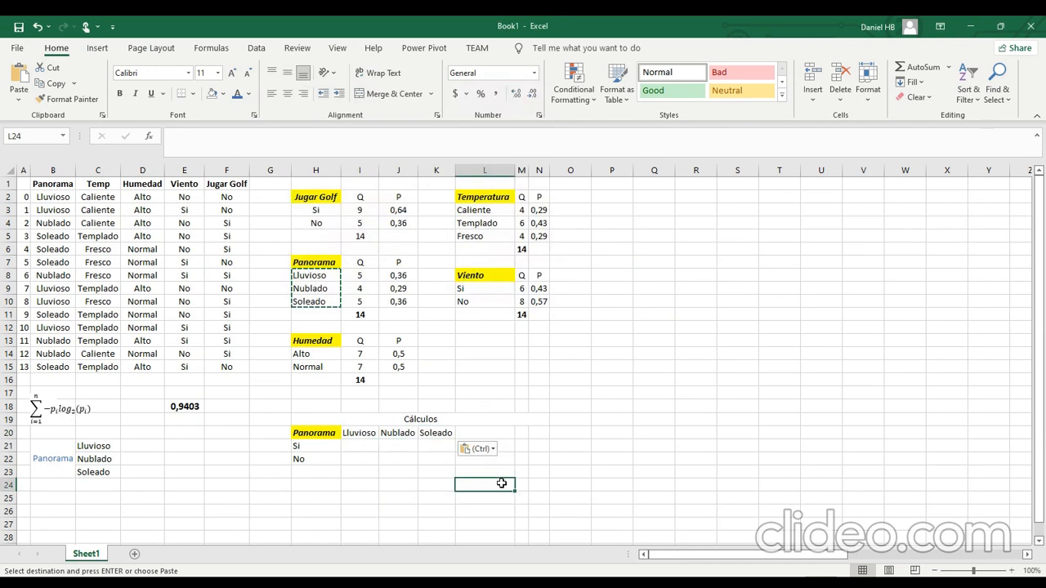
Enter the probability headings P(L), P(N) and P(S) in cells L20, M20 and N20.
left_click(504, 435)
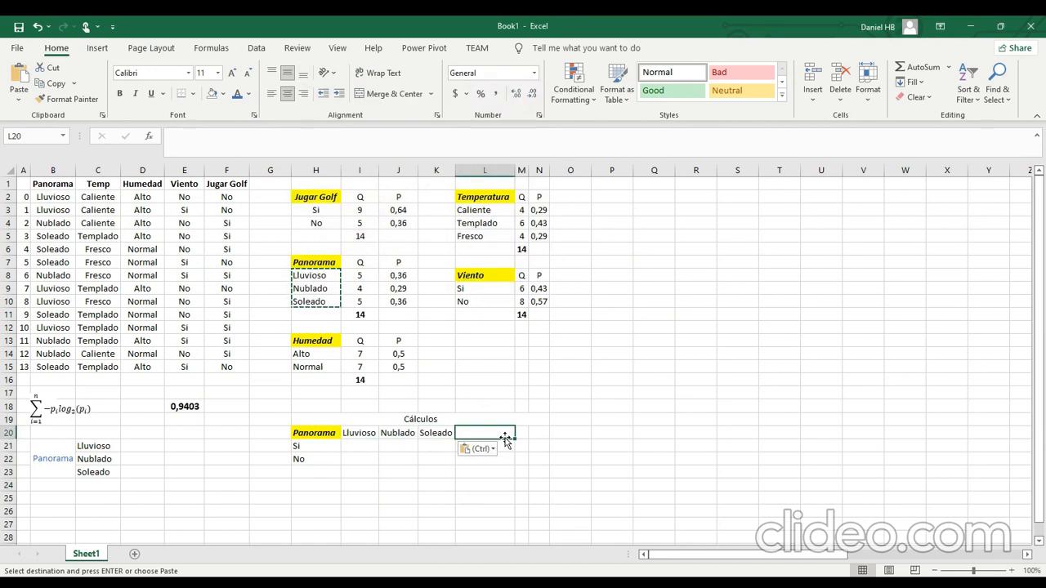
type("P(L)")
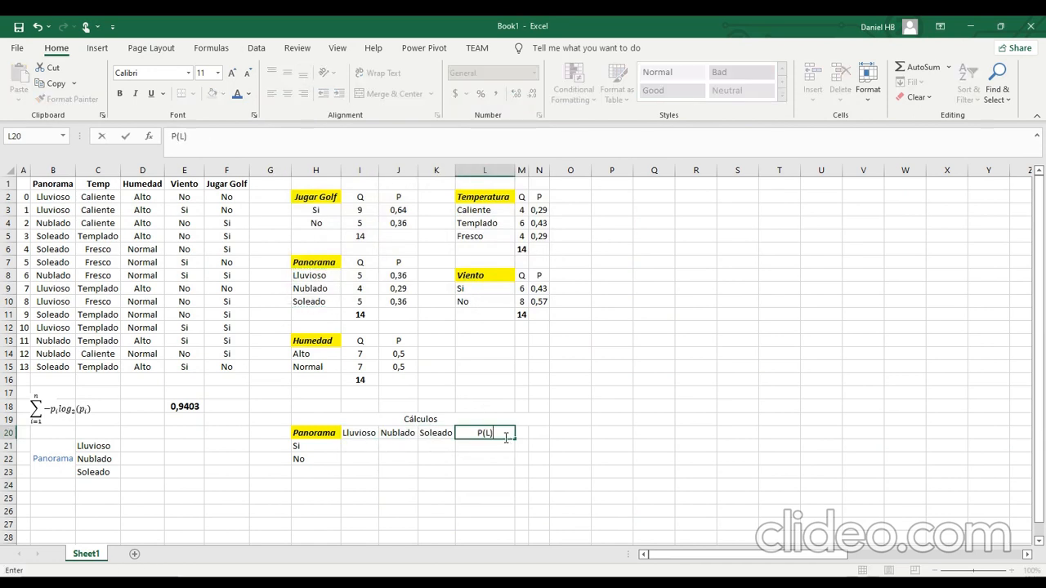
key("Tab")
type("P(")
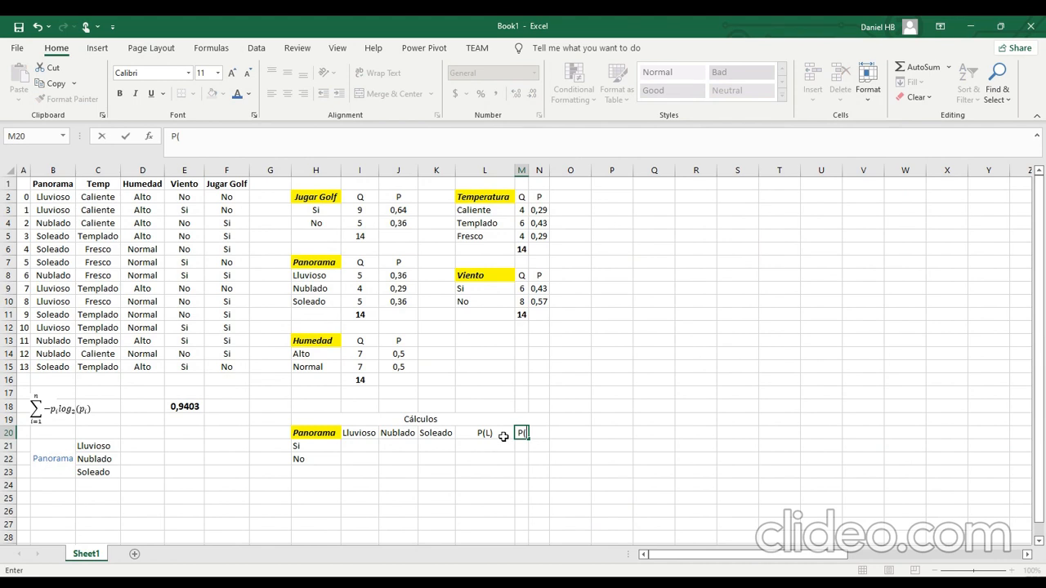
type("N")
key("Tab")
type("P")
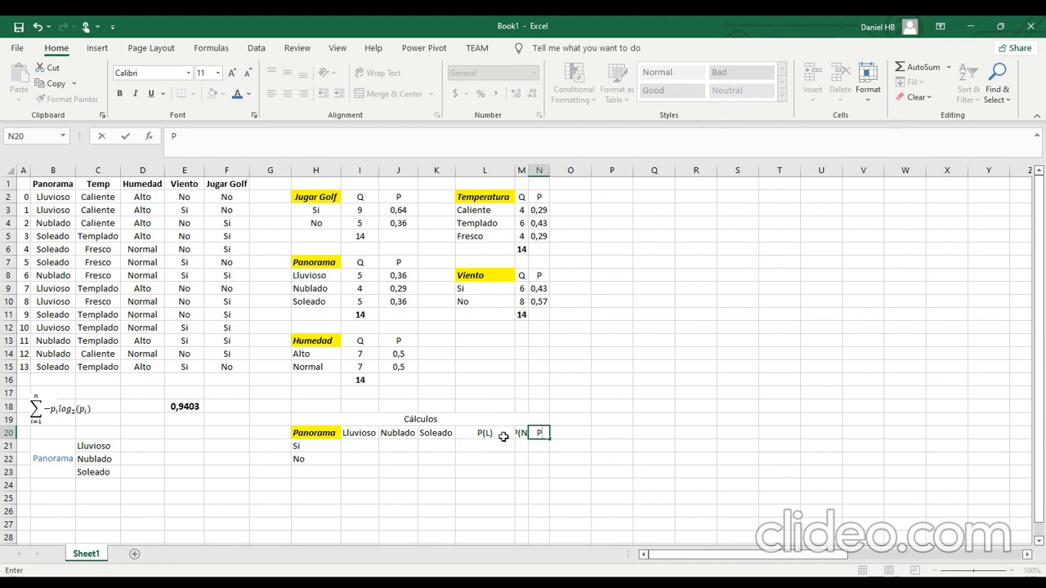
type("(s)")
key("Return")
Autofit the widths of columns L to N to their contents.
left_click_drag(494, 170, 544, 174)
double_click(529, 171)
left_click(436, 484)
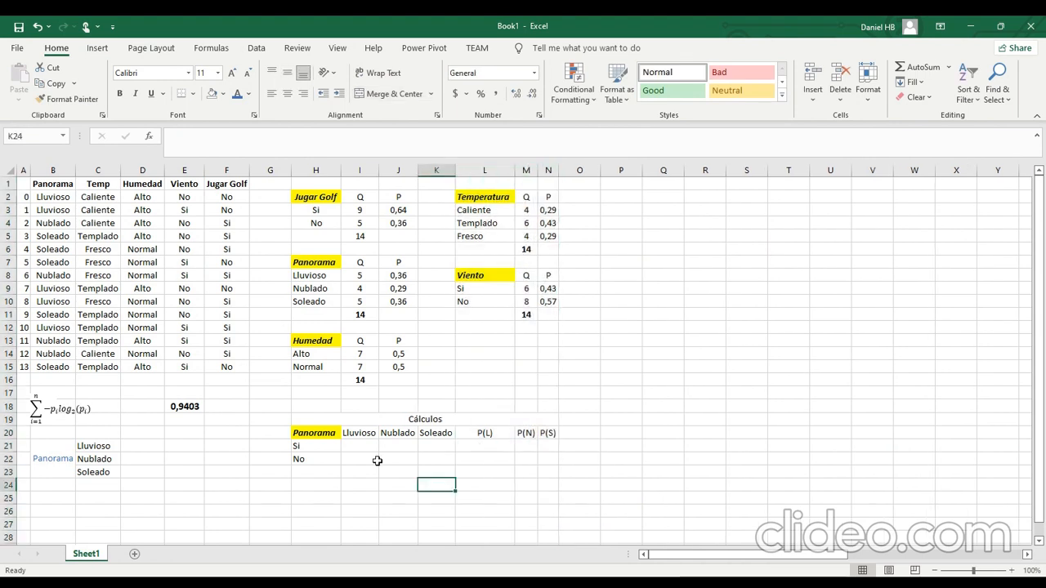
Turn on filtering for the data table from its Panorama header in B1.
left_click(362, 450)
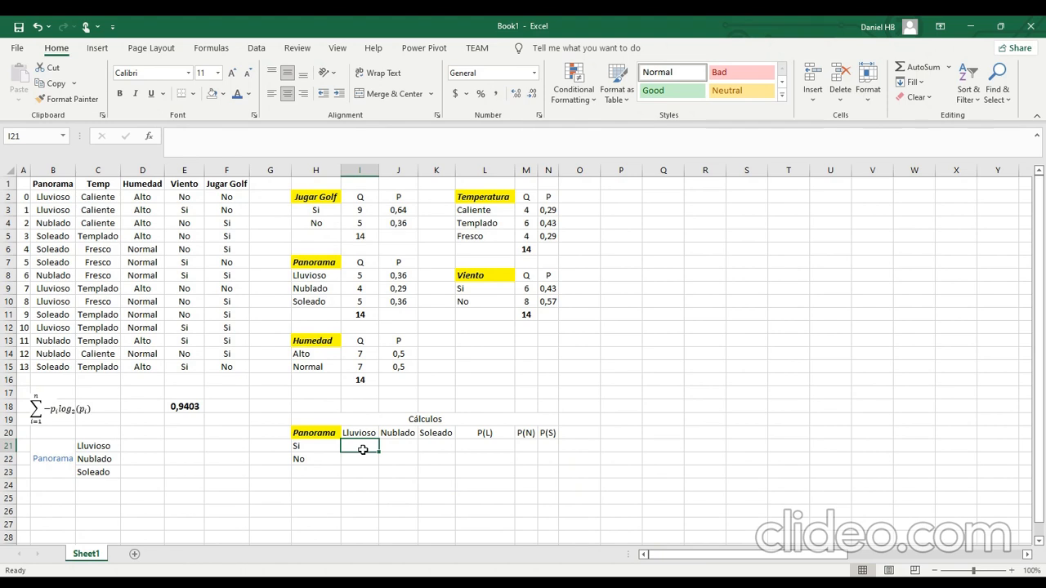
left_click(183, 185)
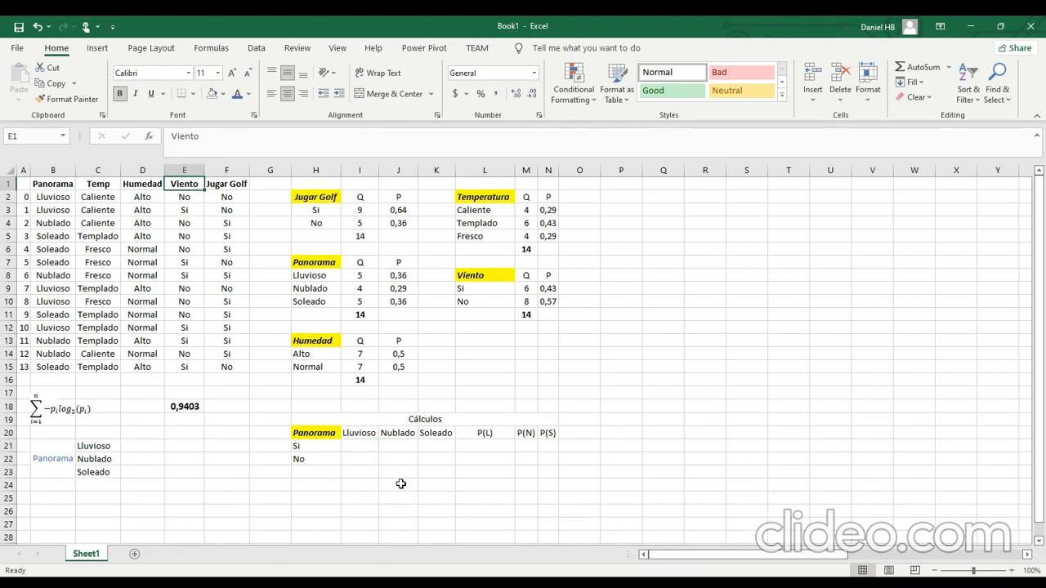
left_click(52, 185)
left_click(967, 89)
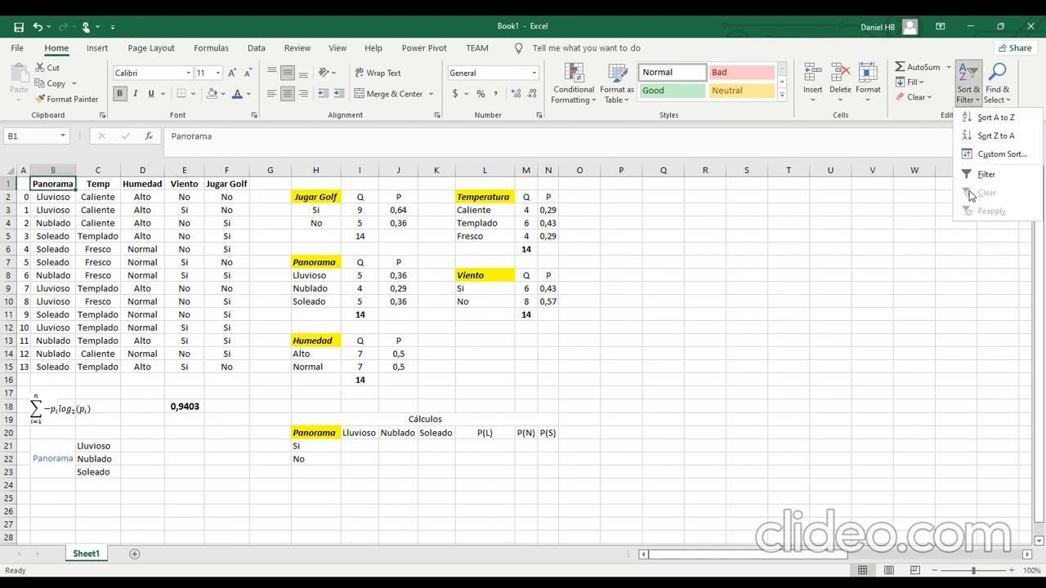
left_click(968, 177)
Filter the Panorama column to show only the Lluvioso rows.
left_click(69, 184)
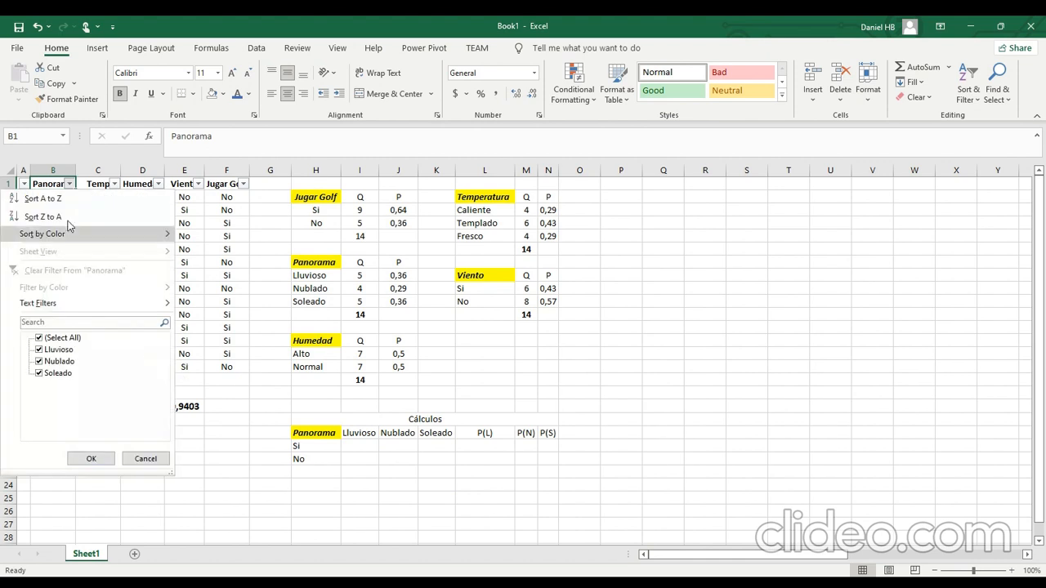
left_click(60, 362)
left_click(57, 372)
left_click(91, 459)
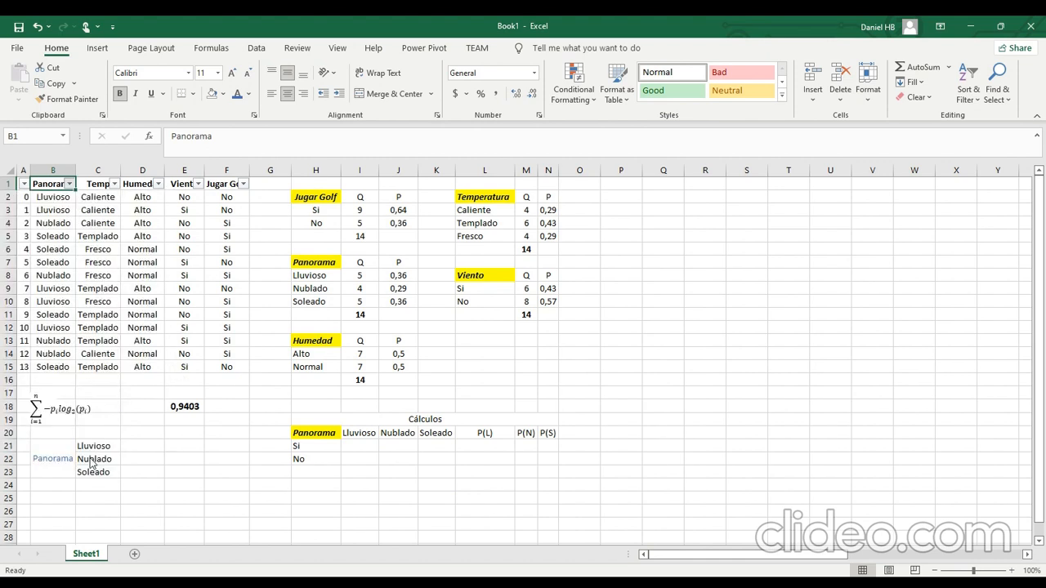
Count the Jugar Golf values in the filtered rows and enter 2 for Si in I21 and 3 for No in I22 under Lluvioso.
left_click(378, 333)
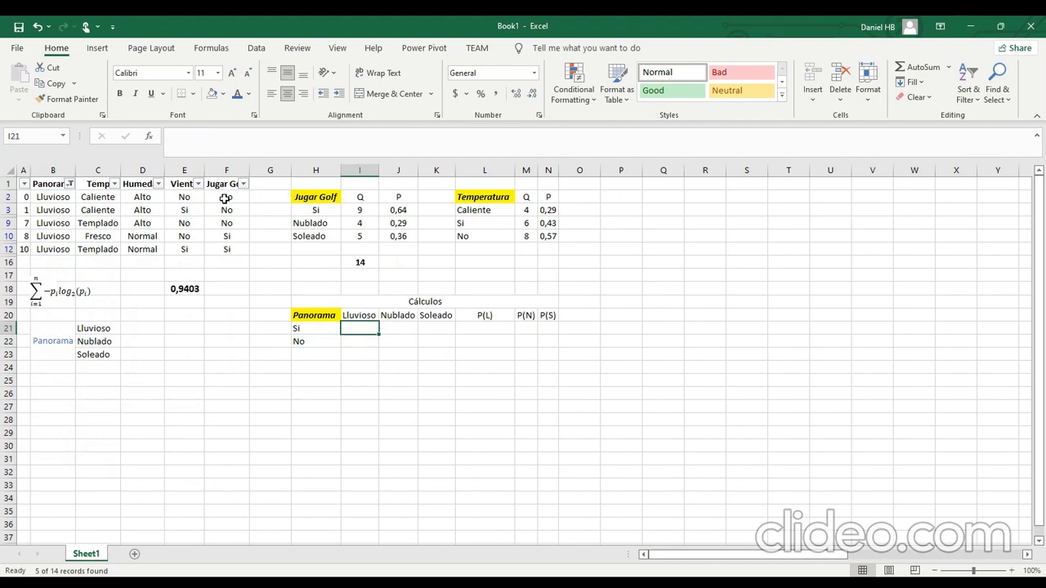
left_click_drag(227, 236, 226, 250)
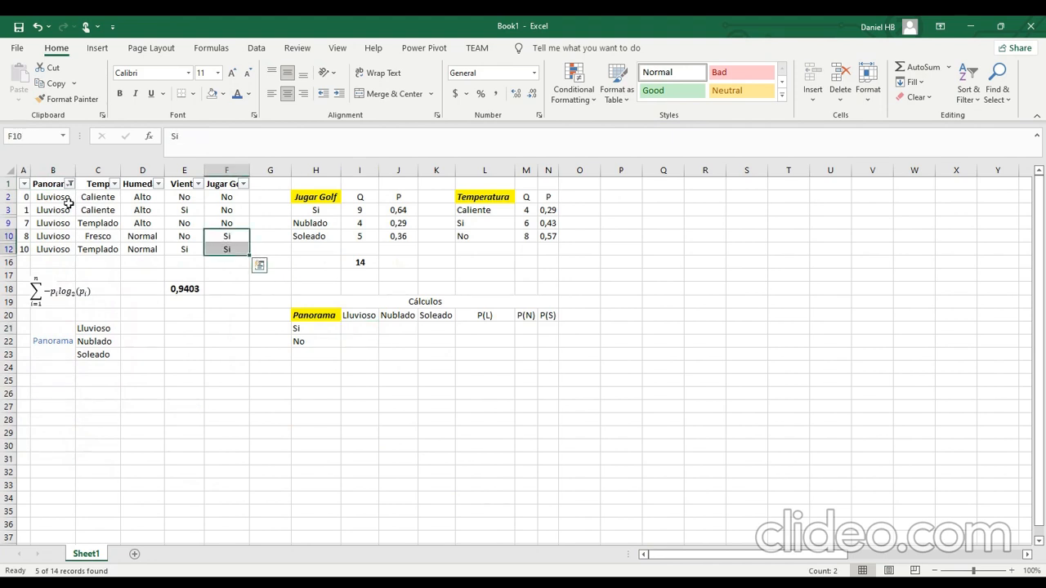
left_click(356, 330)
type("2")
key("Return")
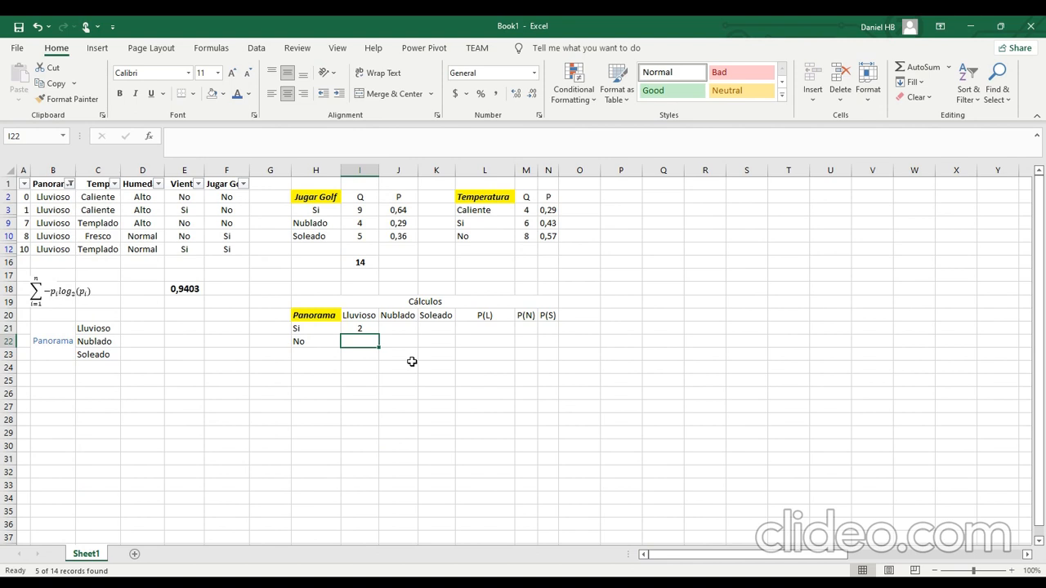
type("3")
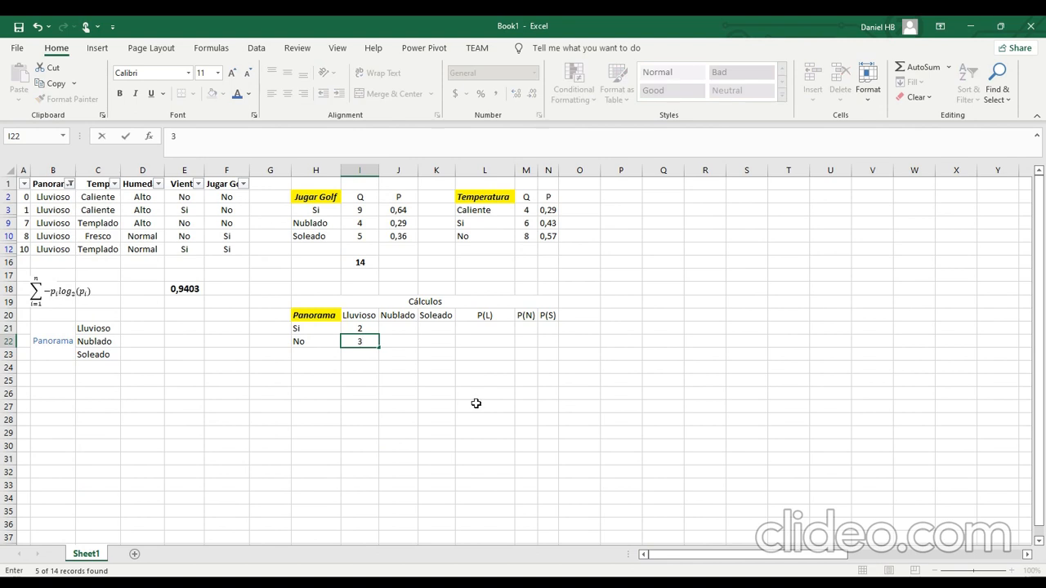
left_click(478, 341)
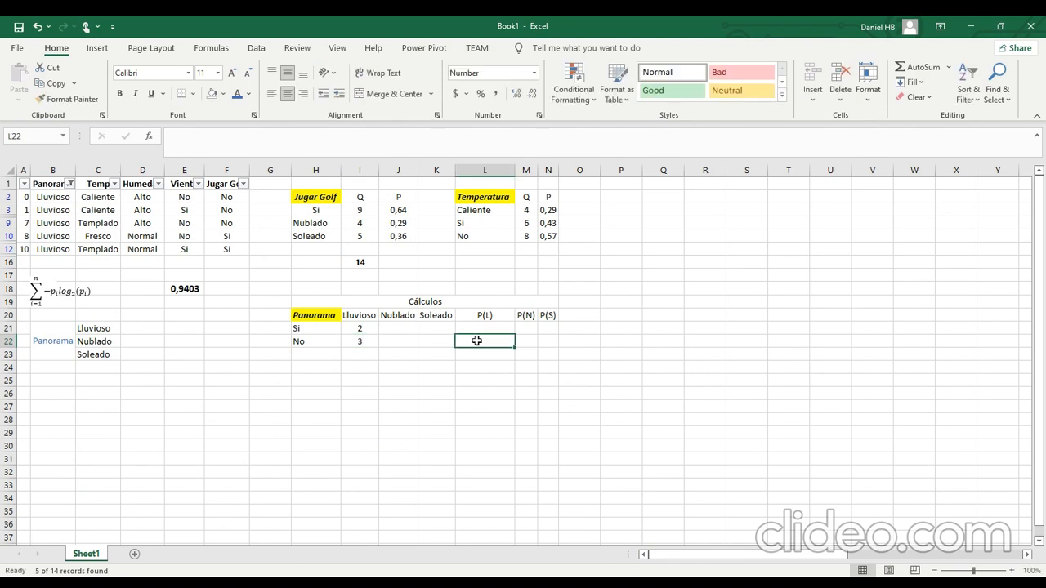
Remove the Panorama filter to show all rows, and check the Lluvioso quantity in I8 against the range I21:K22.
left_click(71, 183)
left_click(93, 459)
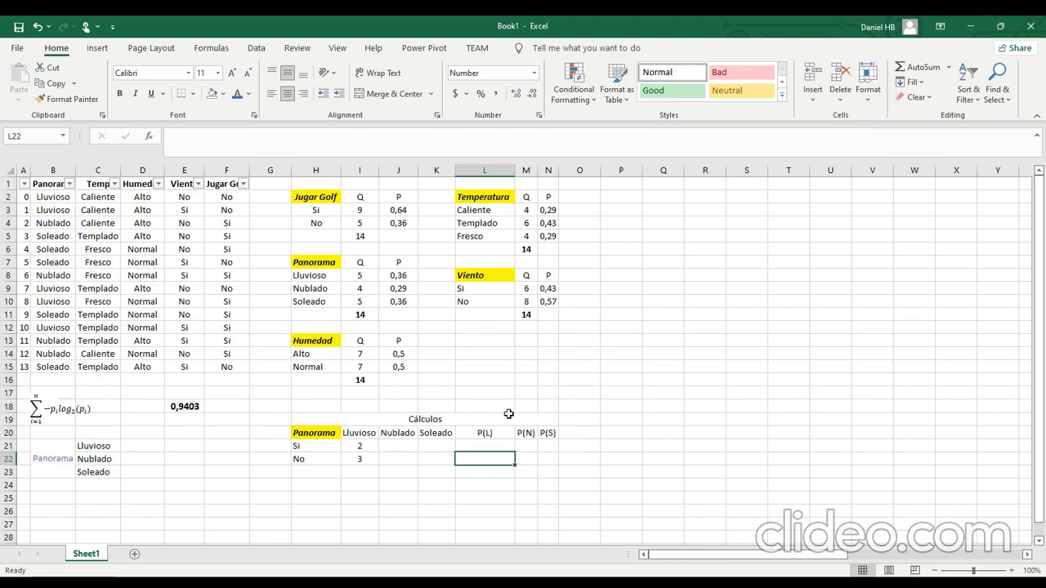
left_click(579, 367)
left_click(359, 275)
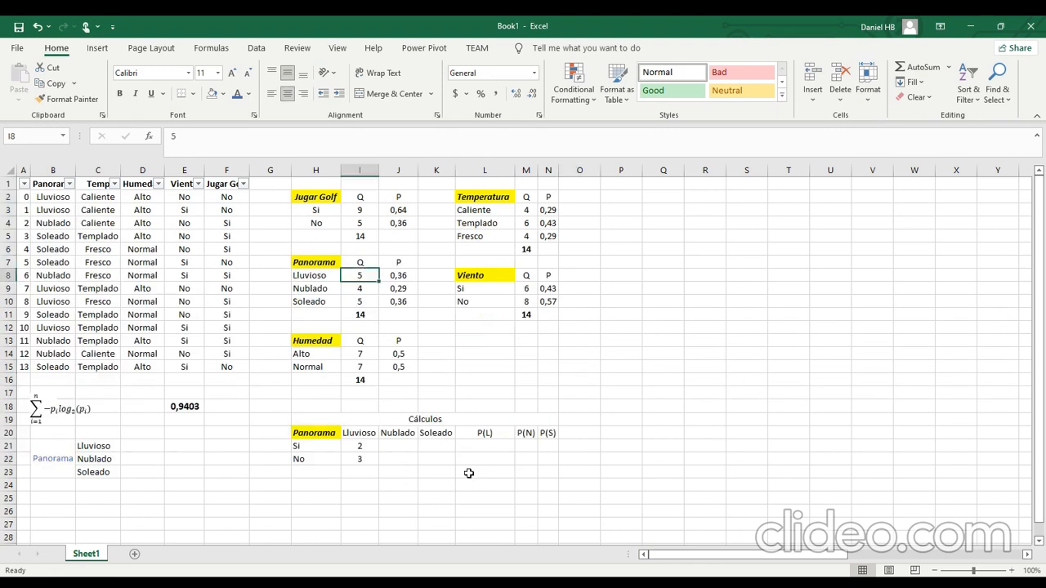
left_click_drag(366, 446, 437, 459)
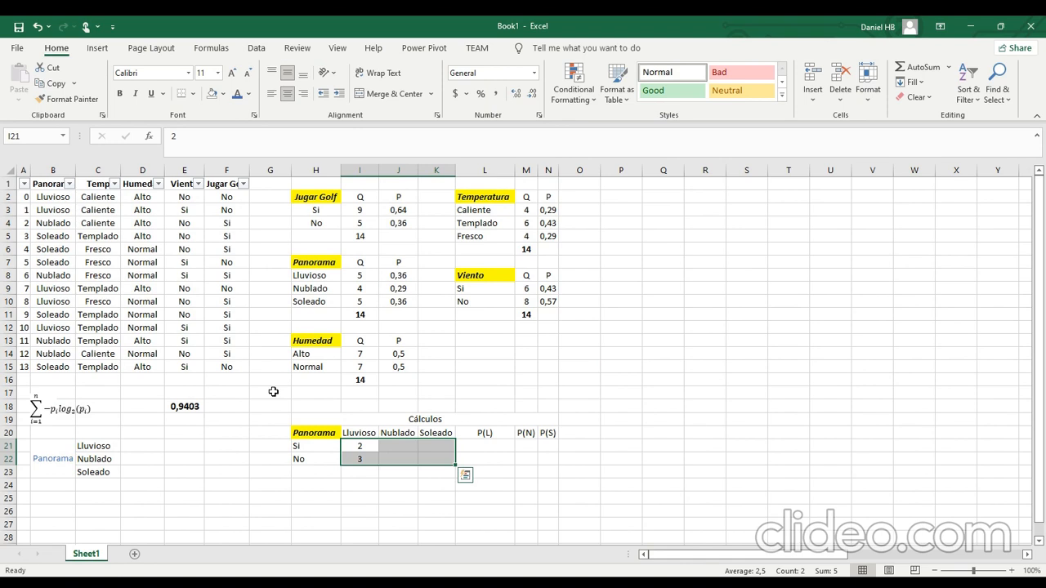
Filter the Panorama column to only Nublado and select the visible Jugar Golf values to count them.
left_click(68, 188)
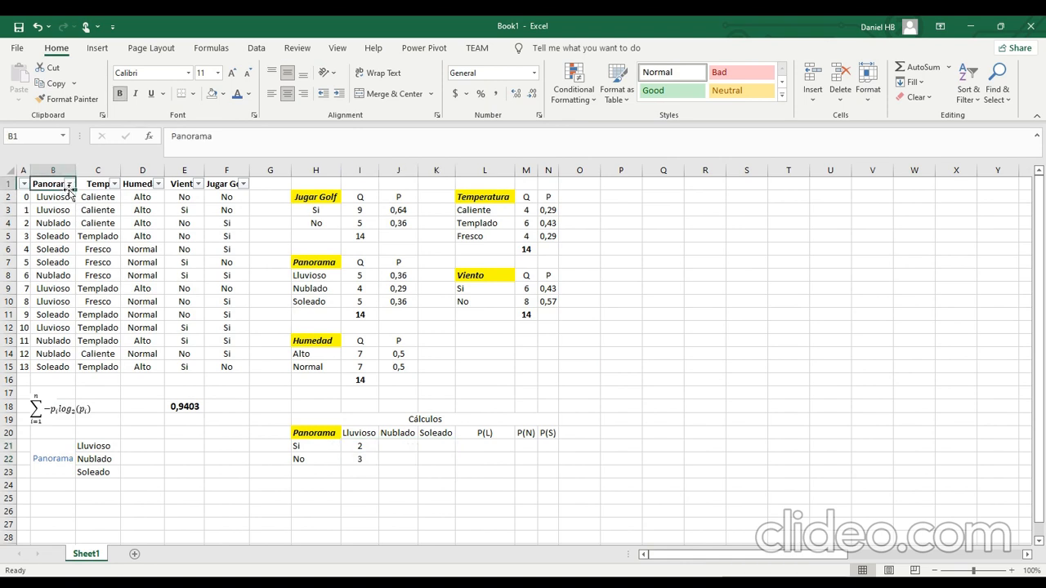
left_click(70, 184)
left_click(53, 337)
left_click(50, 361)
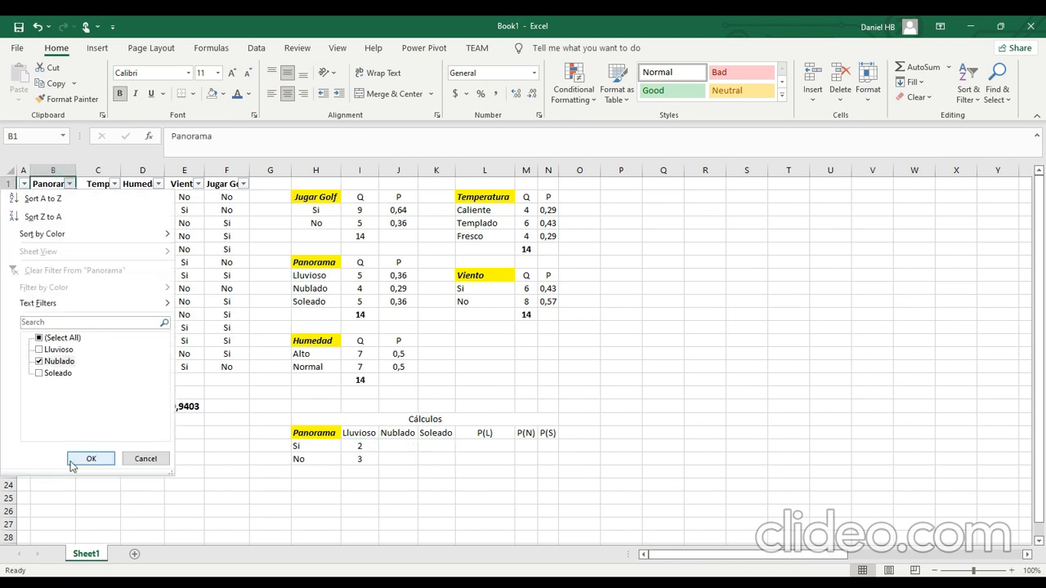
left_click(71, 460)
left_click_drag(226, 197, 227, 249)
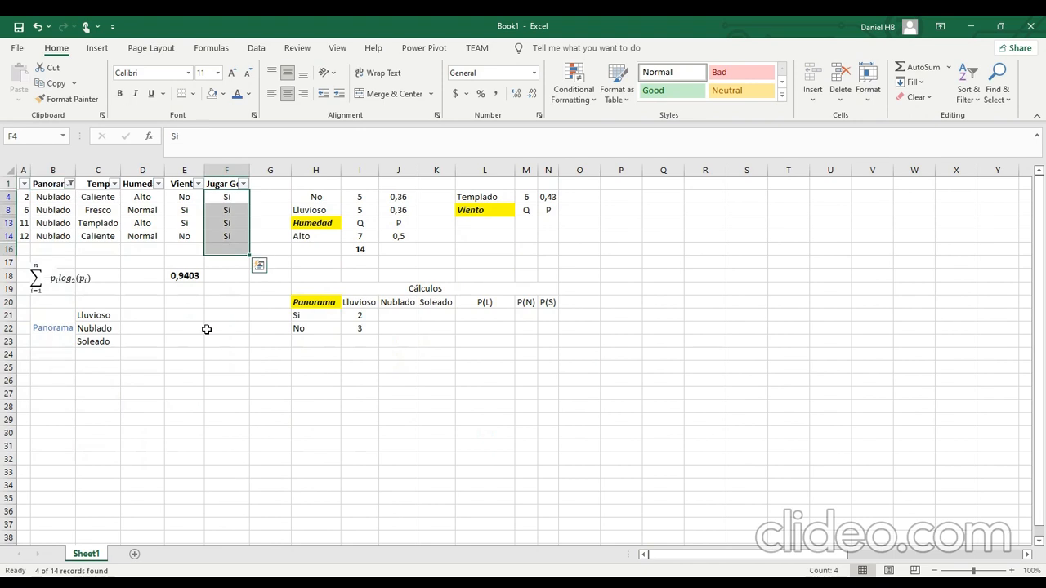
Change the Panorama filter to show only the Soleado rows.
left_click(71, 183)
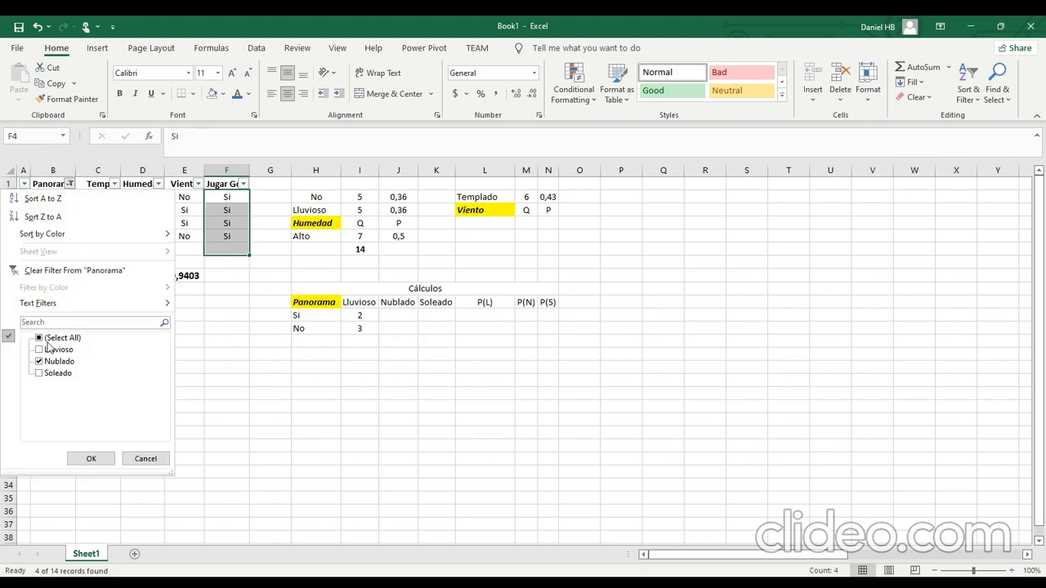
left_click(49, 349)
left_click(56, 373)
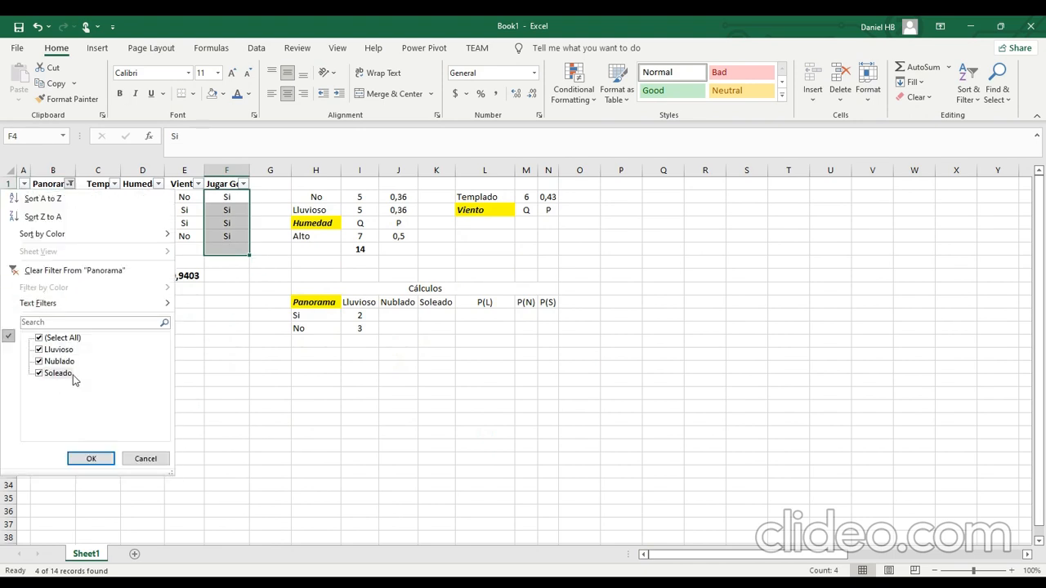
left_click(65, 362)
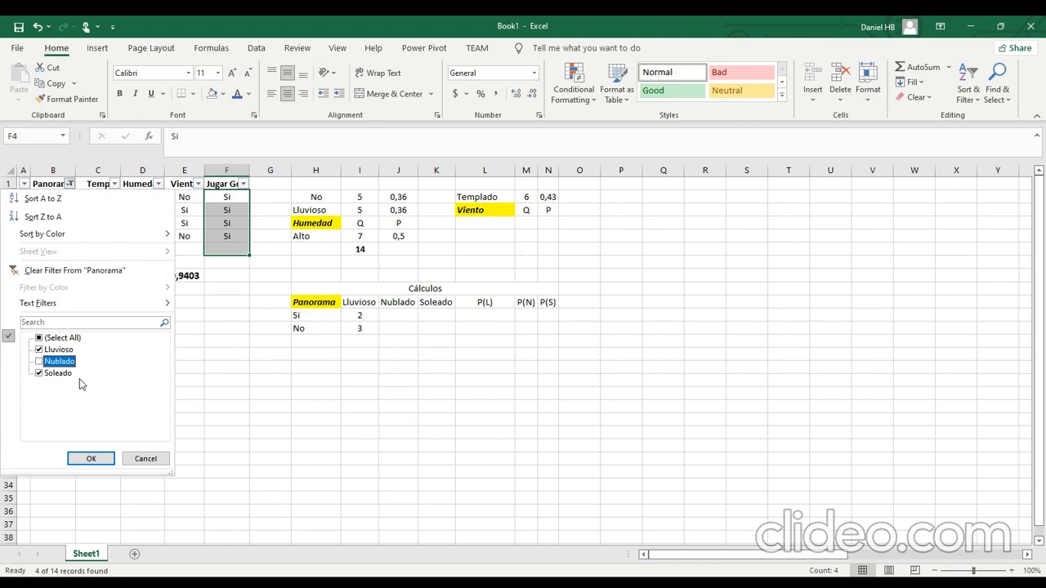
left_click(49, 349)
left_click(91, 458)
Enter the Nublado counts: 4 for Si in J21 and 0 for No in J22.
left_click(392, 327)
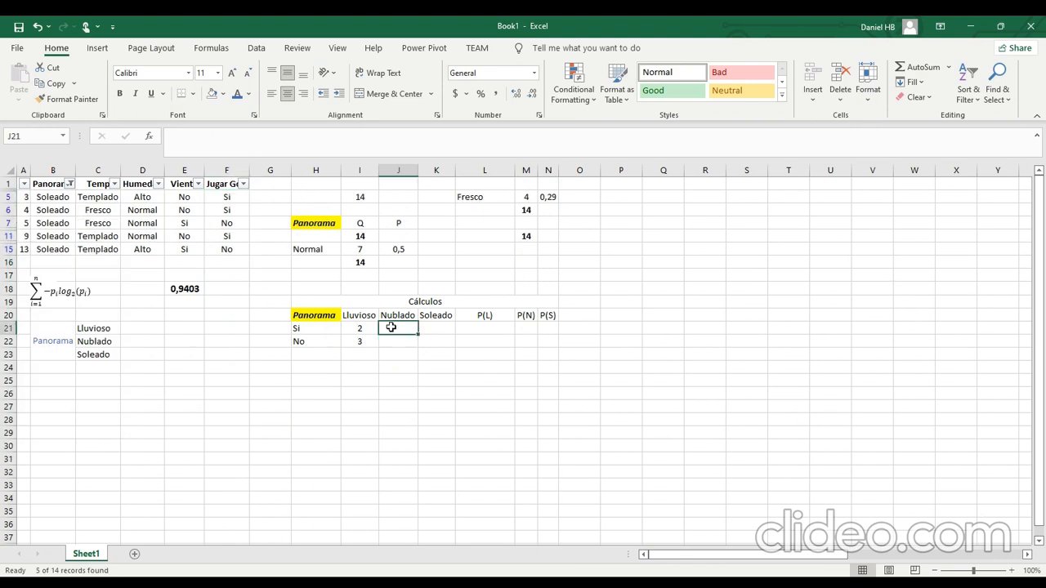
type("4")
key("Return")
type("0")
Enter the Soleado counts, 3 for Si in K21 and 2 for No in K22, and check the sum of I21:K22.
left_click(433, 327)
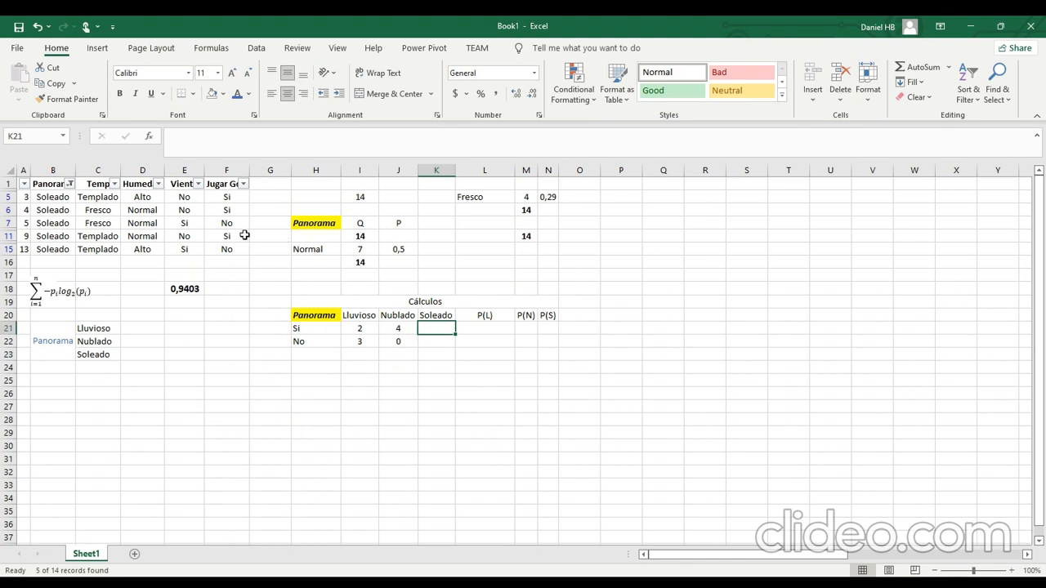
type("3")
key("Return")
type("2")
key("Return")
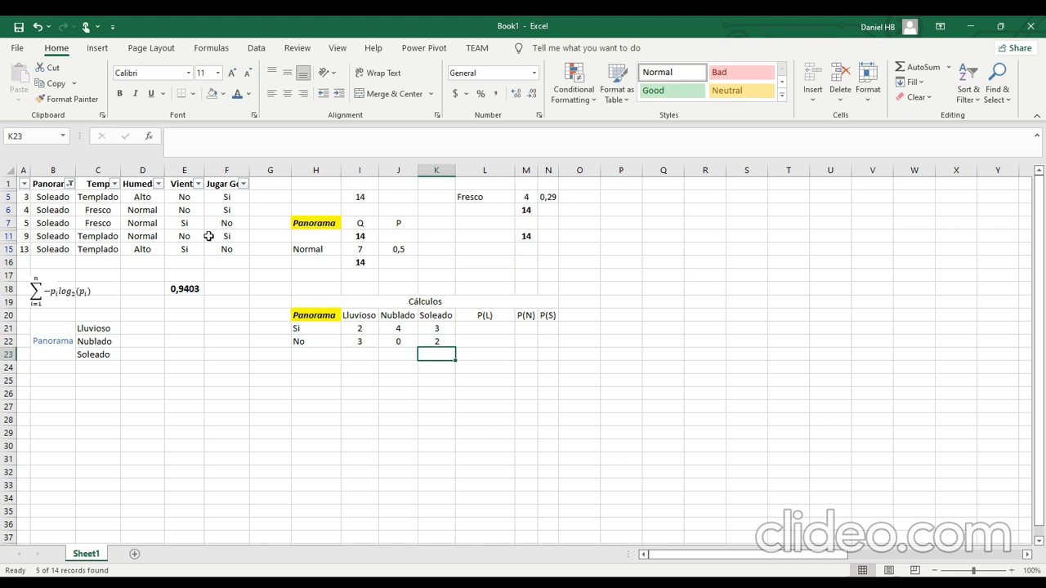
left_click_drag(357, 329, 436, 342)
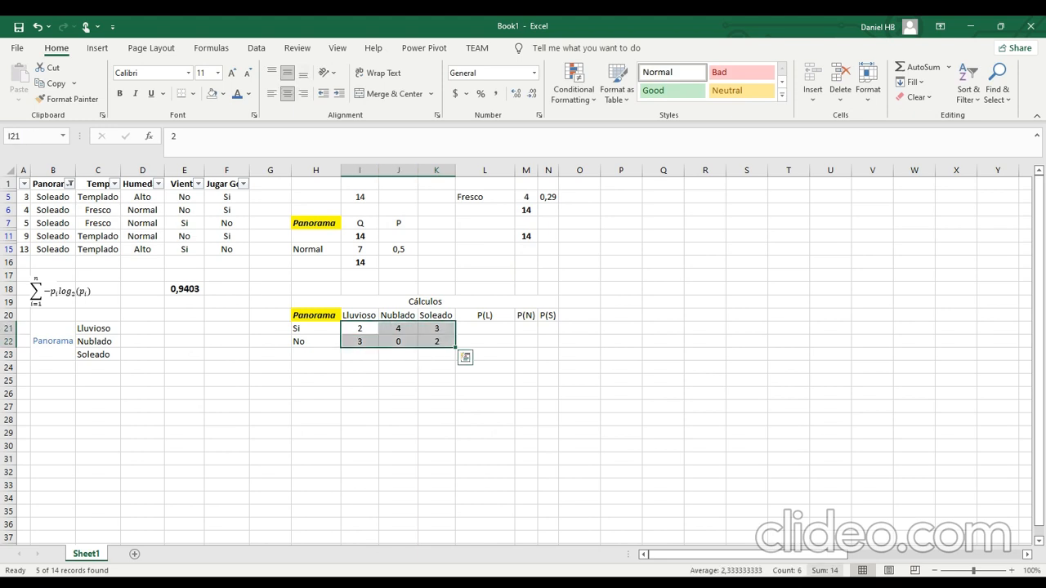
left_click(406, 392)
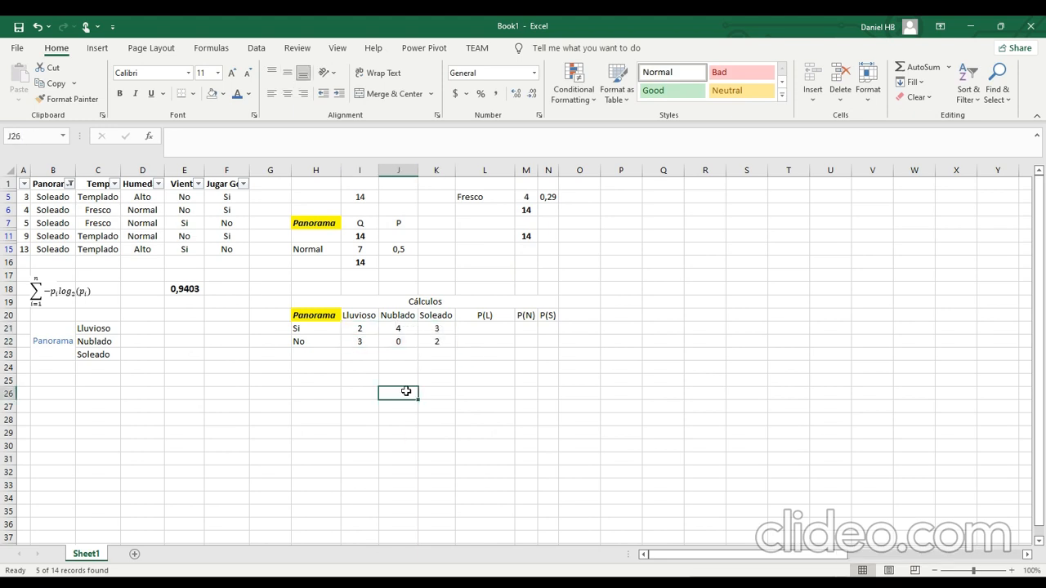
Calculate the Lluvioso probability of Si in L21 with the formula =I21/SUM(I21:I22).
left_click(464, 330)
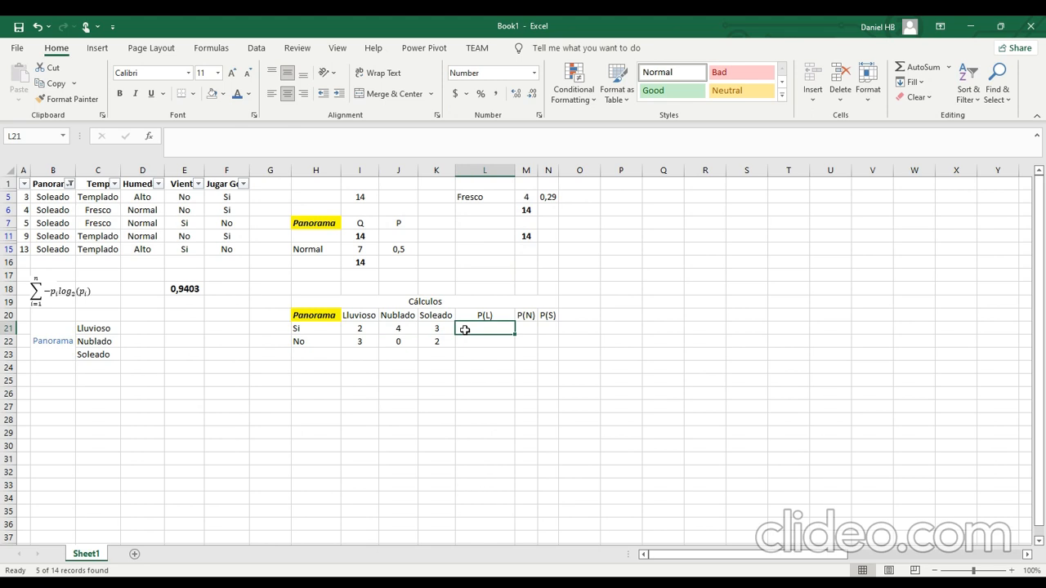
type("=")
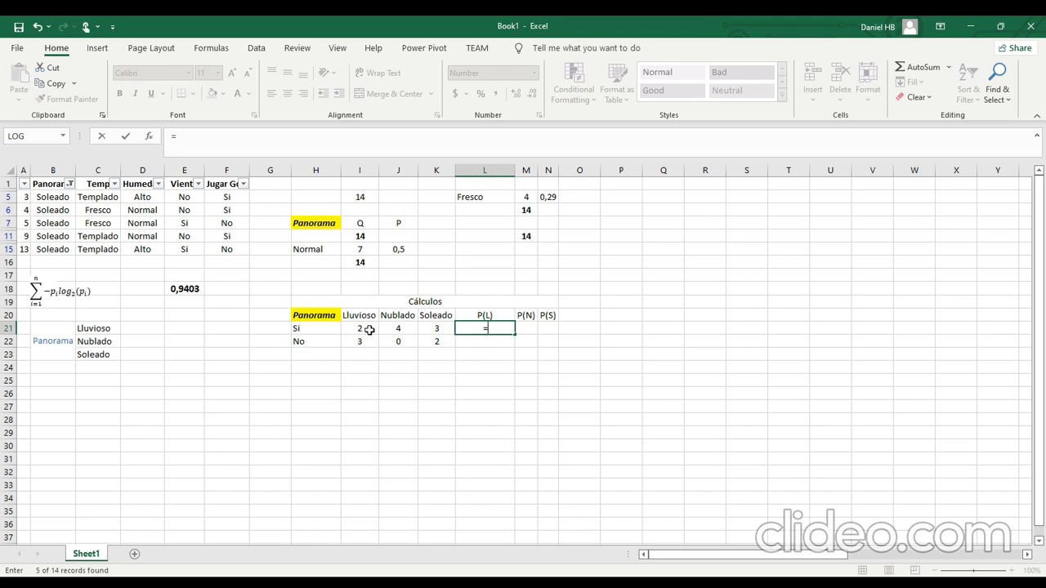
left_click(369, 330)
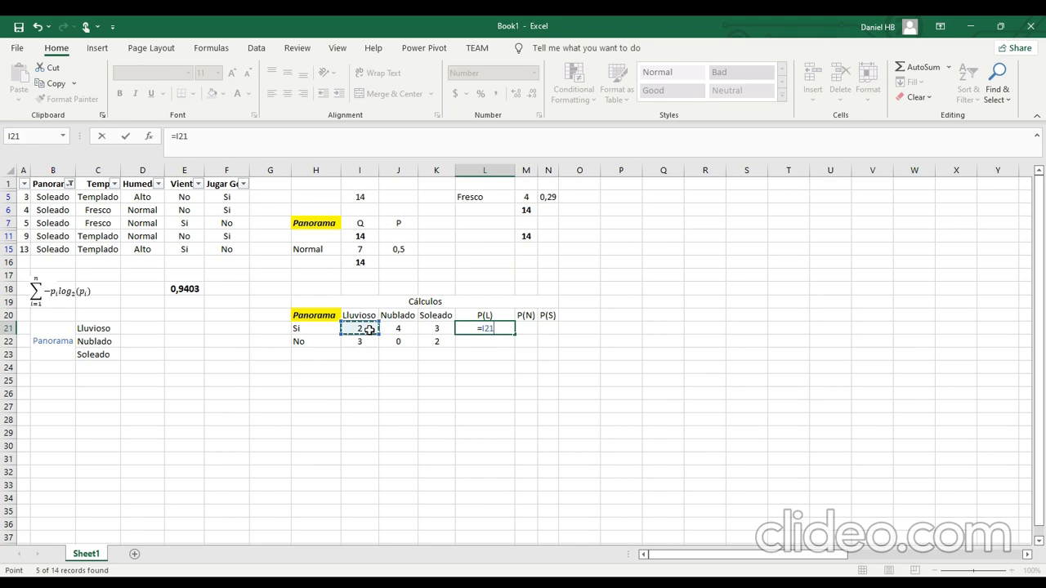
type("/sum(")
left_click_drag(369, 330, 361, 339)
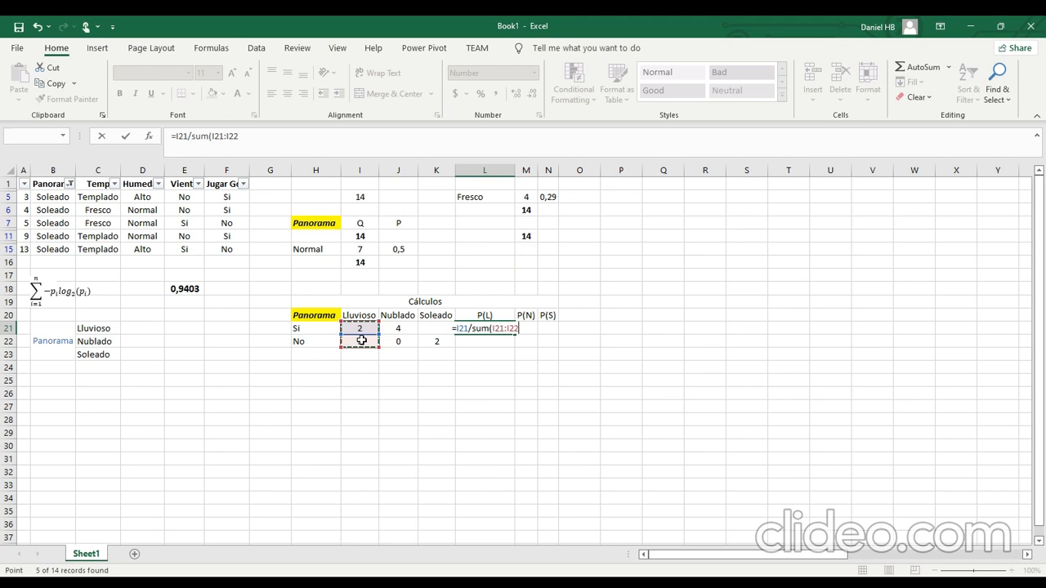
type(")")
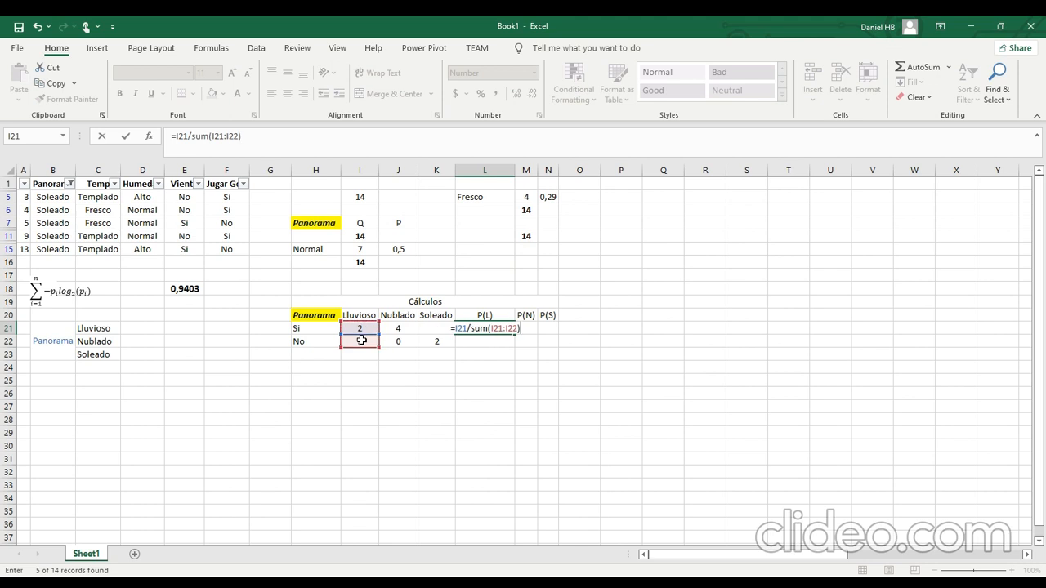
key("Tab")
Reuse the SUM(I21:I22) part of L21 to enter =I22/SUM(I21:I22) in L22 for the Lluvioso probability of No.
key("Left")
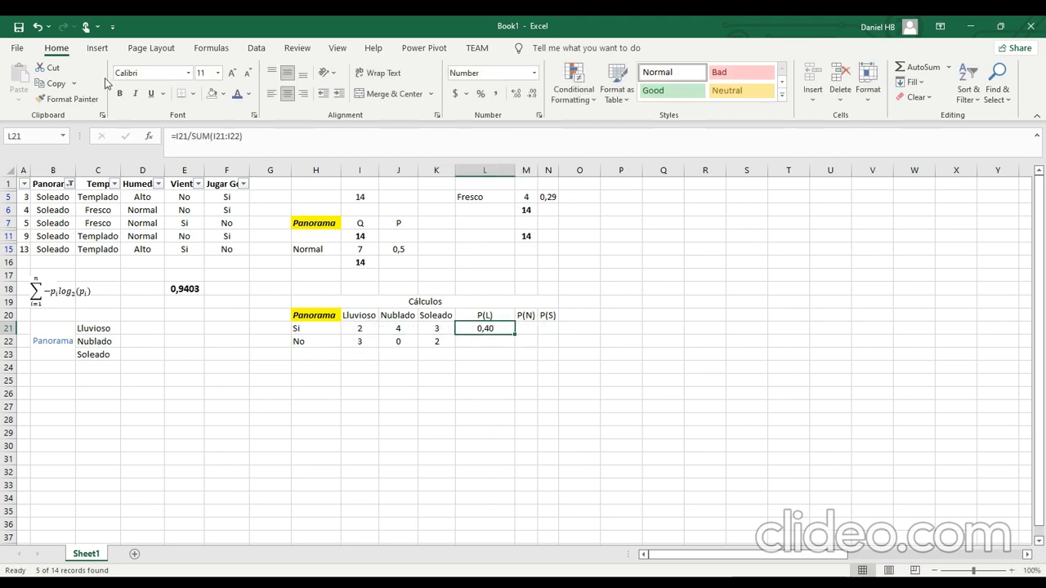
left_click_drag(191, 135, 243, 136)
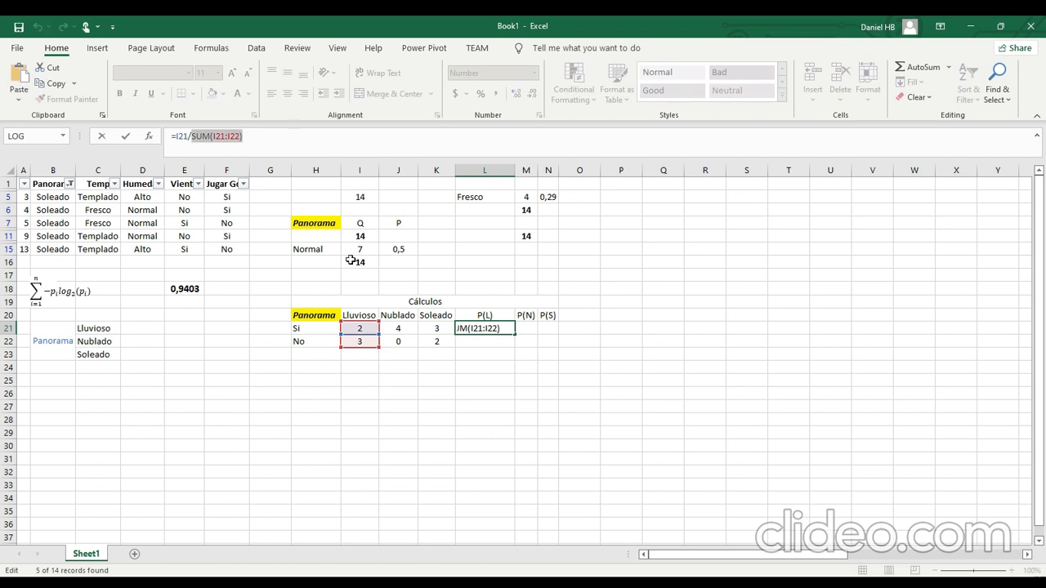
key("Escape")
left_click(469, 340)
type("=")
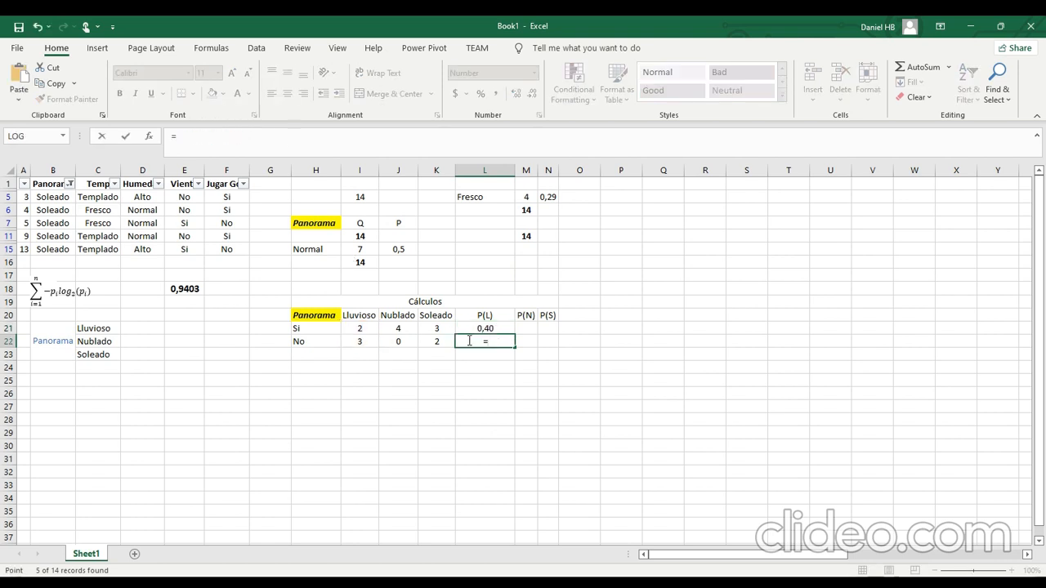
key("Left")
key("Left")
key("Left")
type("/")
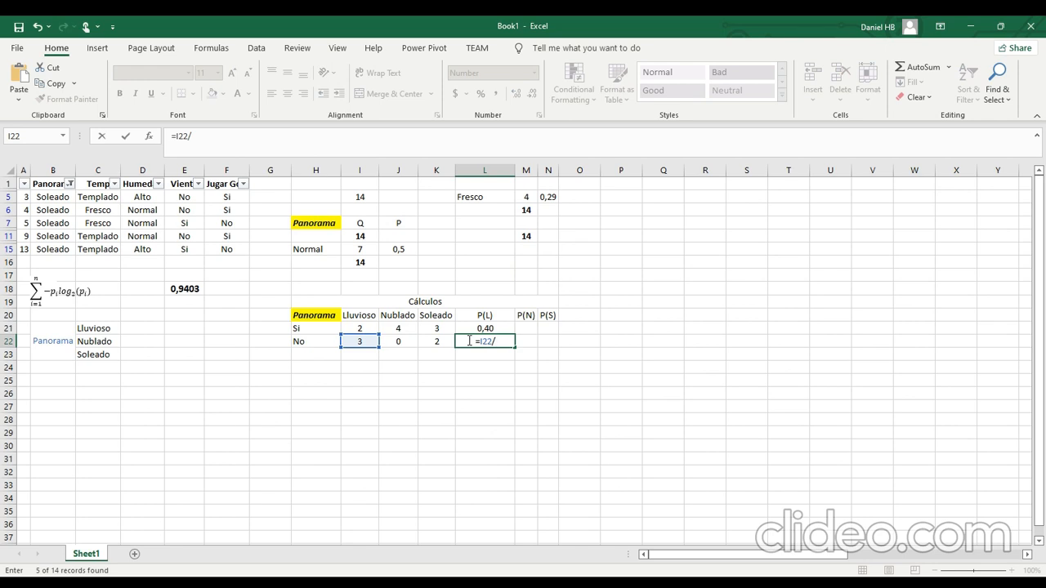
type("SUM(I21:I22)")
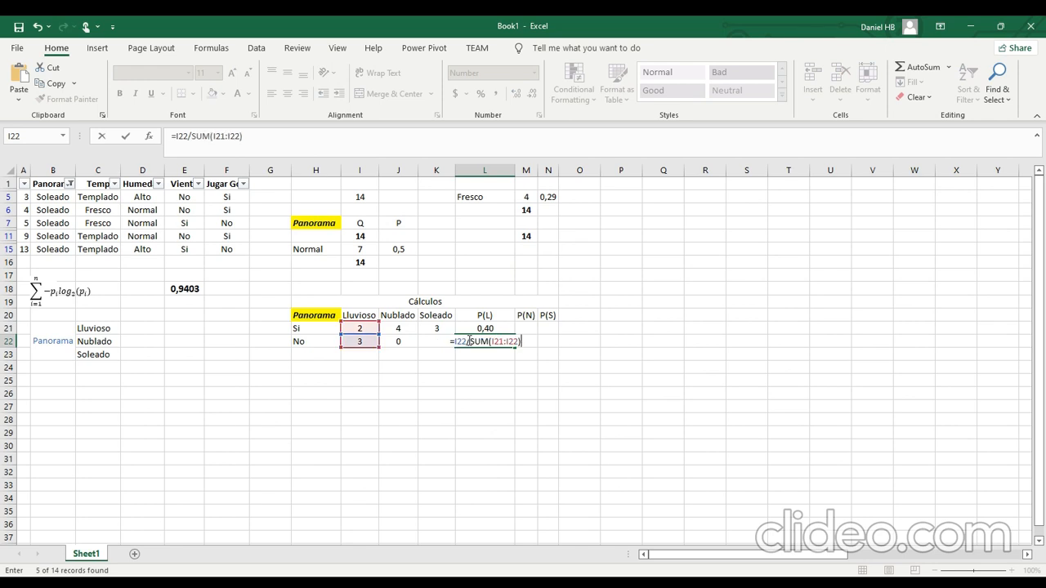
key("Return")
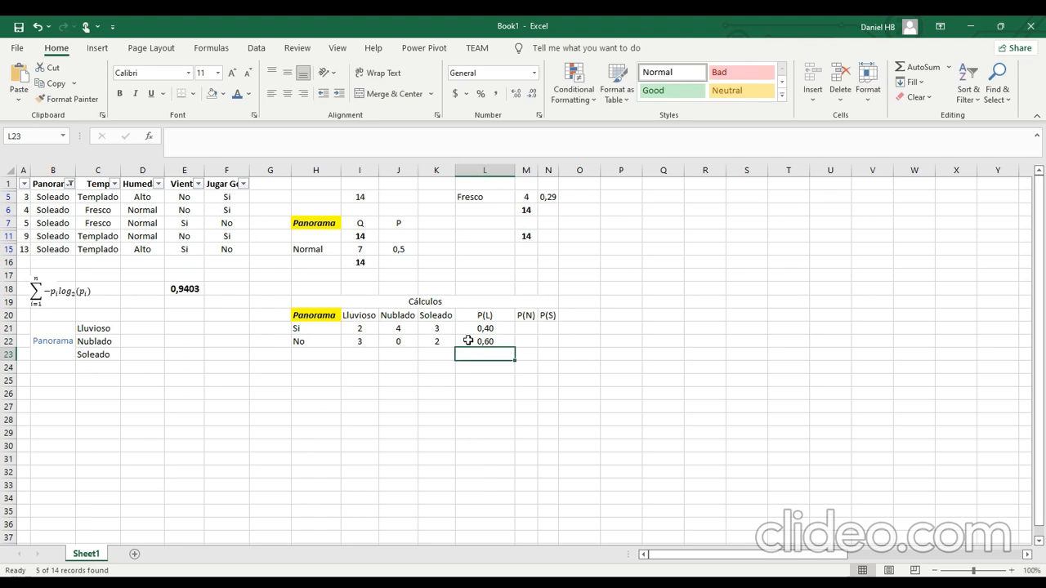
Copy the probability formula from L21 into M21 under P(N), and copy M21 down into M22.
key("Up")
key("Up")
key("Up")
key("Right")
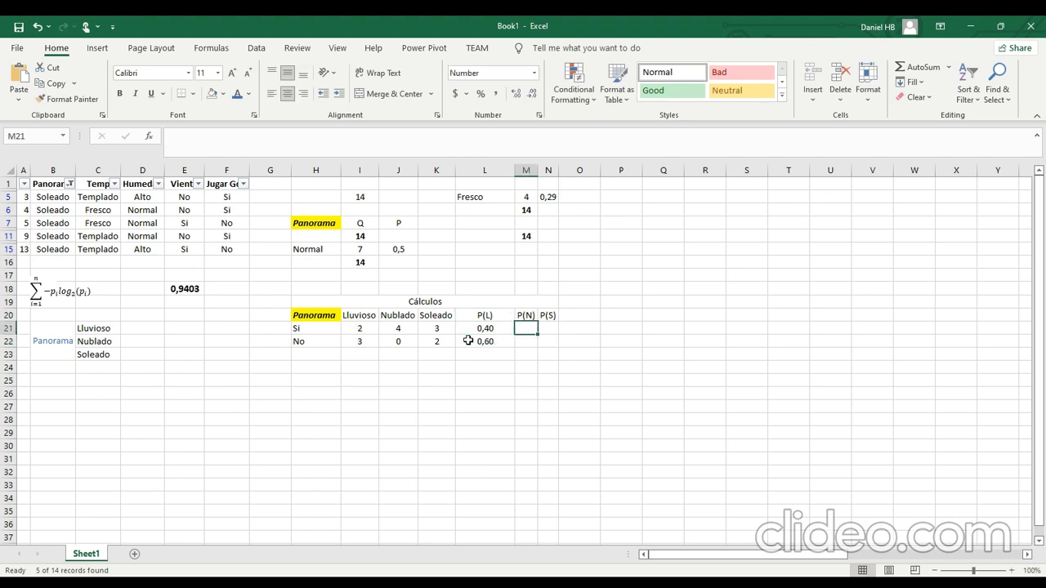
key("Left")
key("ctrl+c")
key("Right")
key("Return")
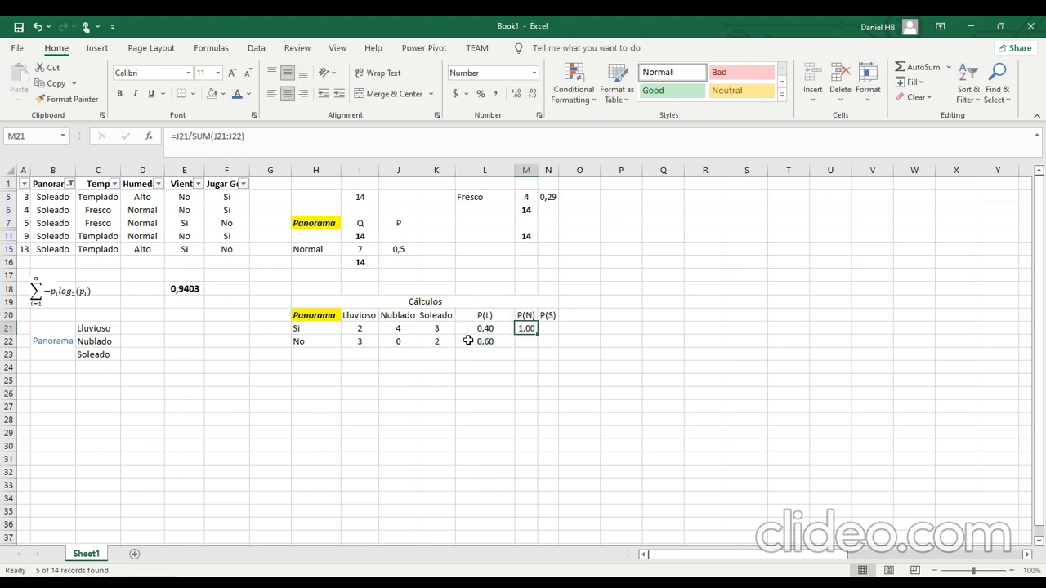
key("ctrl+c")
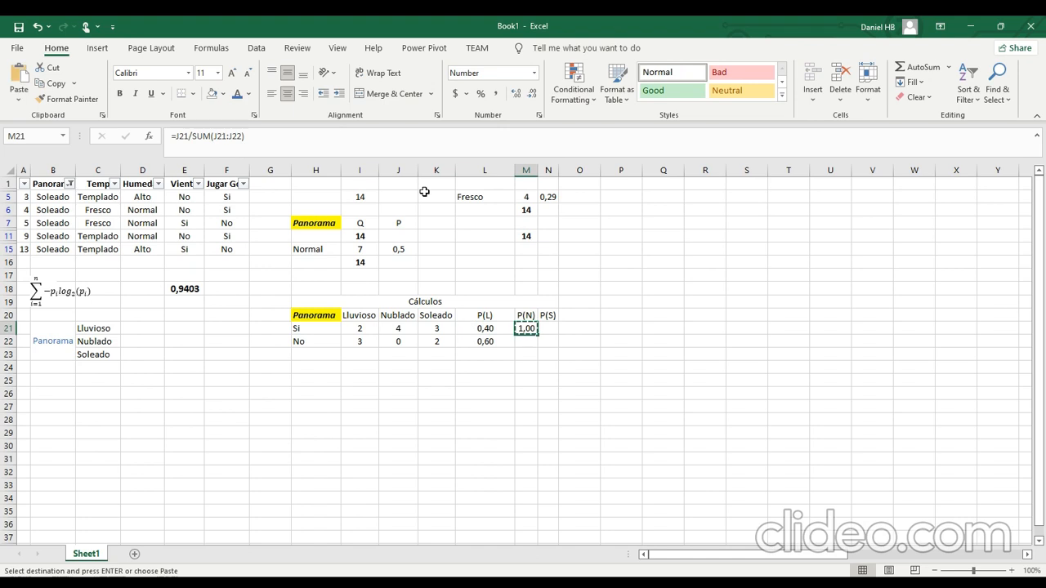
key("Down")
key("Return")
key("Up")
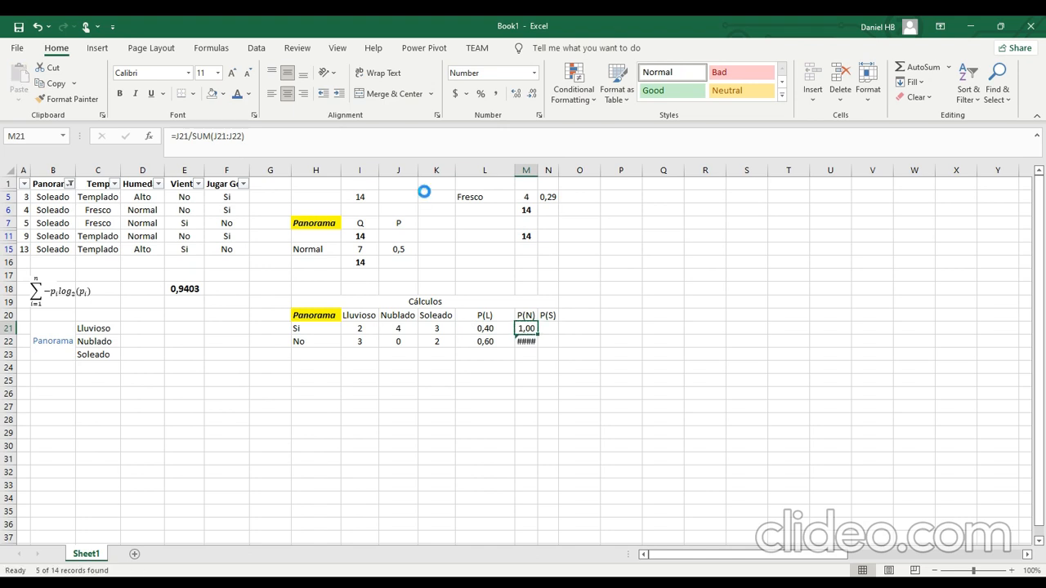
Copy the formula from M21 into N21 under P(S), and copy N21 down into N22.
key("ctrl+c")
key("Right")
key("Return")
key("ctrl+c")
key("Down")
key("Return")
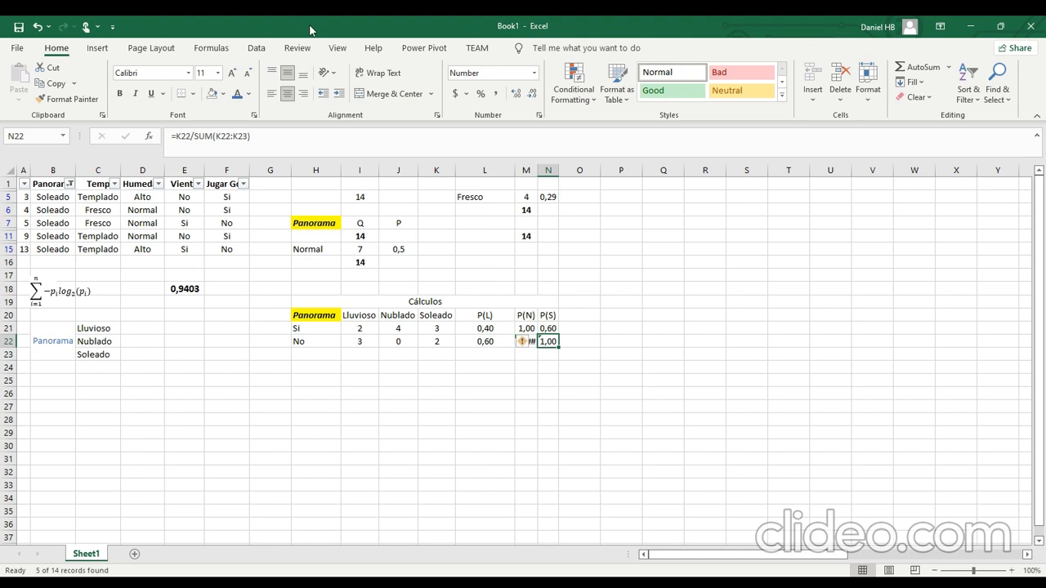
Inspect the Si-row probability formulas in L21, M21 and N21 and the count cells they reference.
left_click(501, 327)
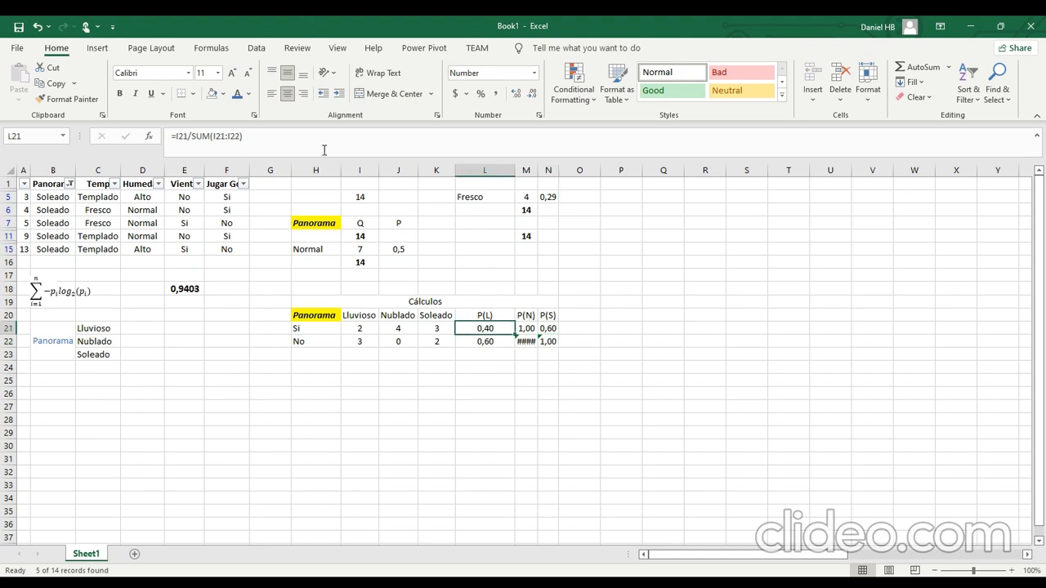
left_click(525, 367)
left_click(525, 327)
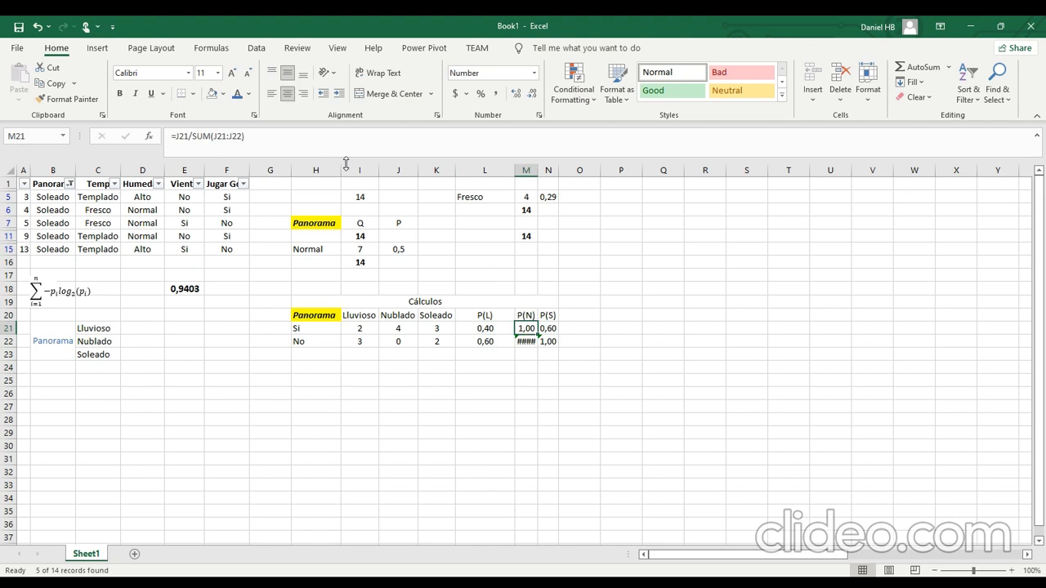
left_click(335, 150)
key("Tab")
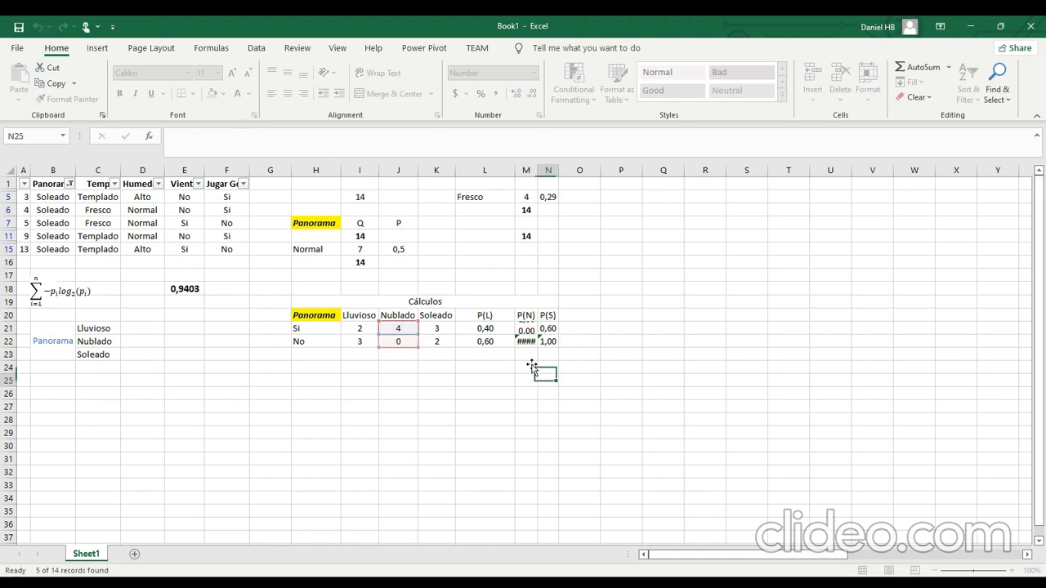
left_click(346, 147)
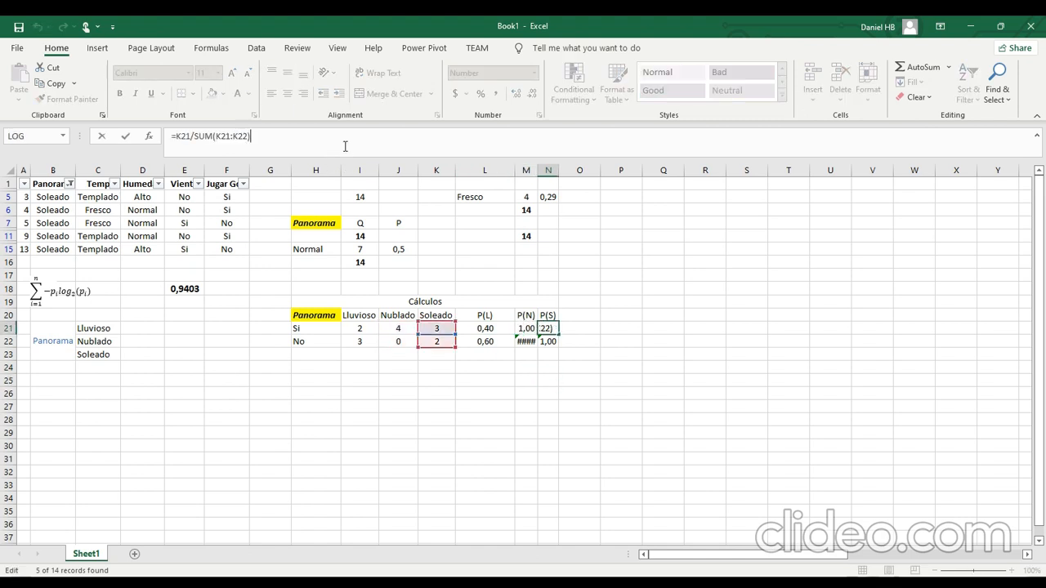
left_click(308, 379)
Correct the summed range in N22 so the formula reads =K22/SUM(K21:K22).
left_click(553, 344)
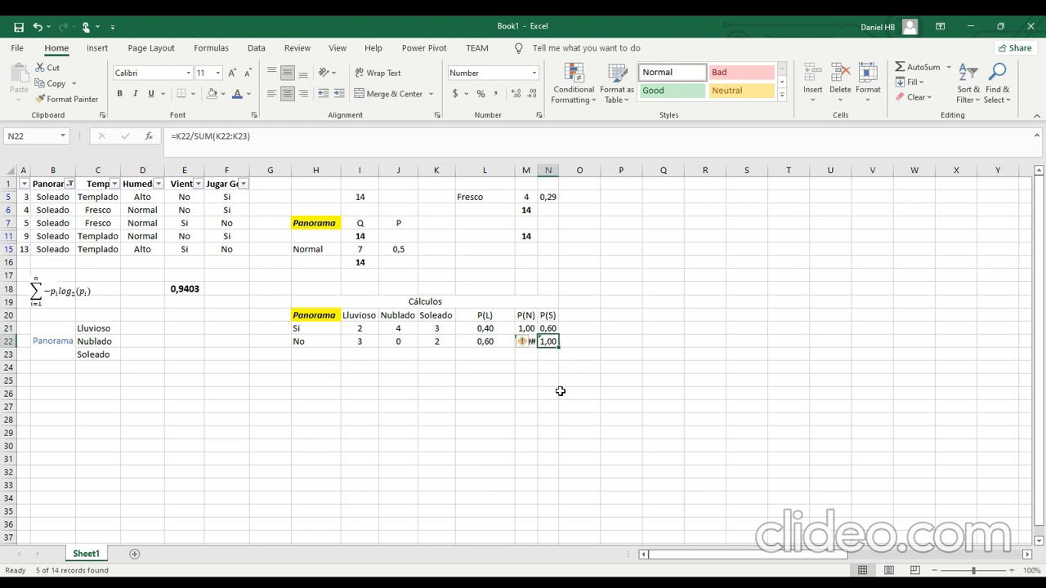
left_click(272, 146)
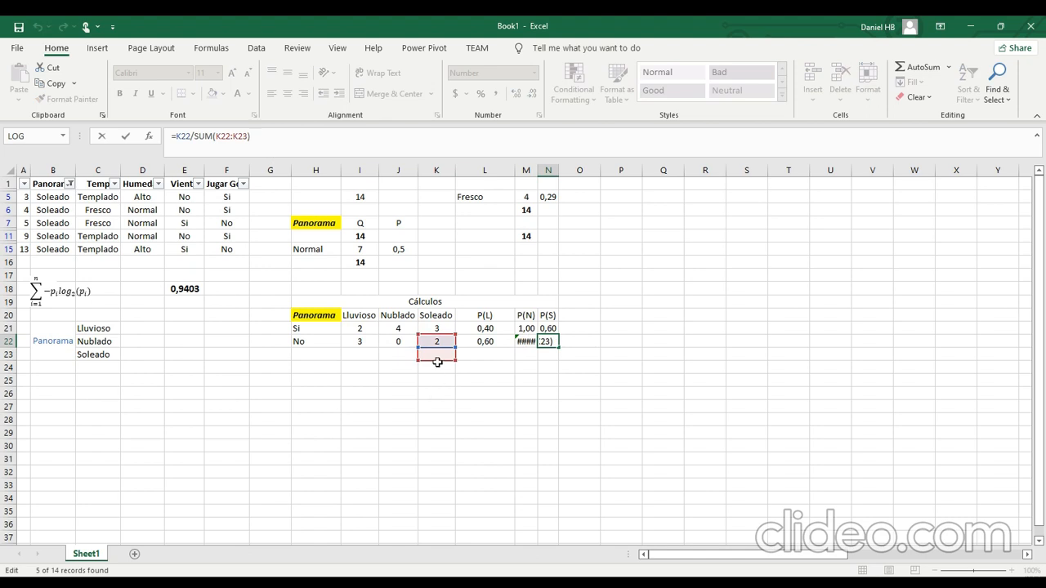
left_click_drag(437, 362, 437, 345)
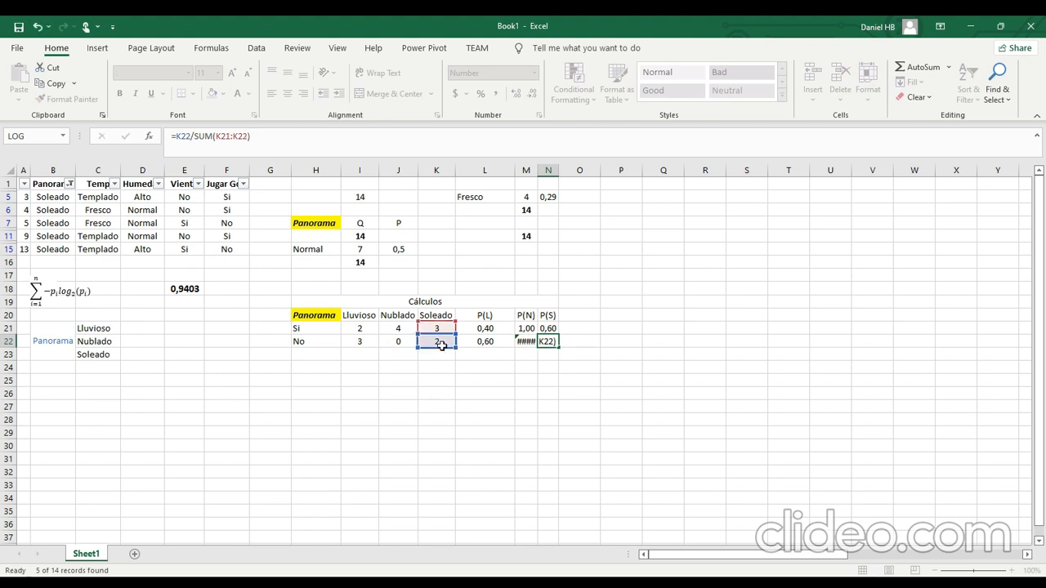
key("Return")
Correct the summed range in M22 so the formula reads =J22/SUM(J21:J22).
key("Up")
key("Left")
left_click(299, 137)
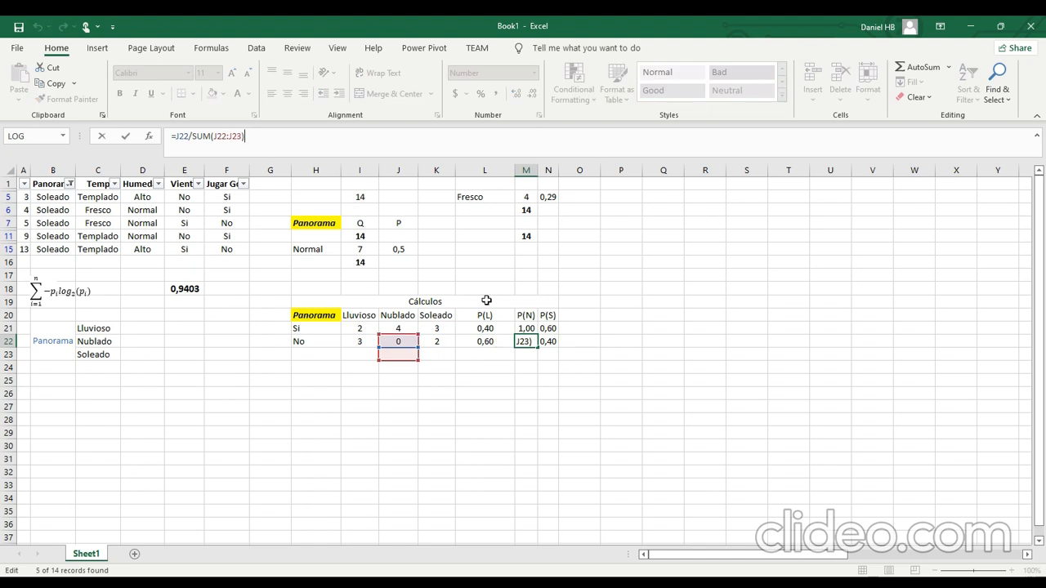
left_click_drag(398, 359, 398, 353)
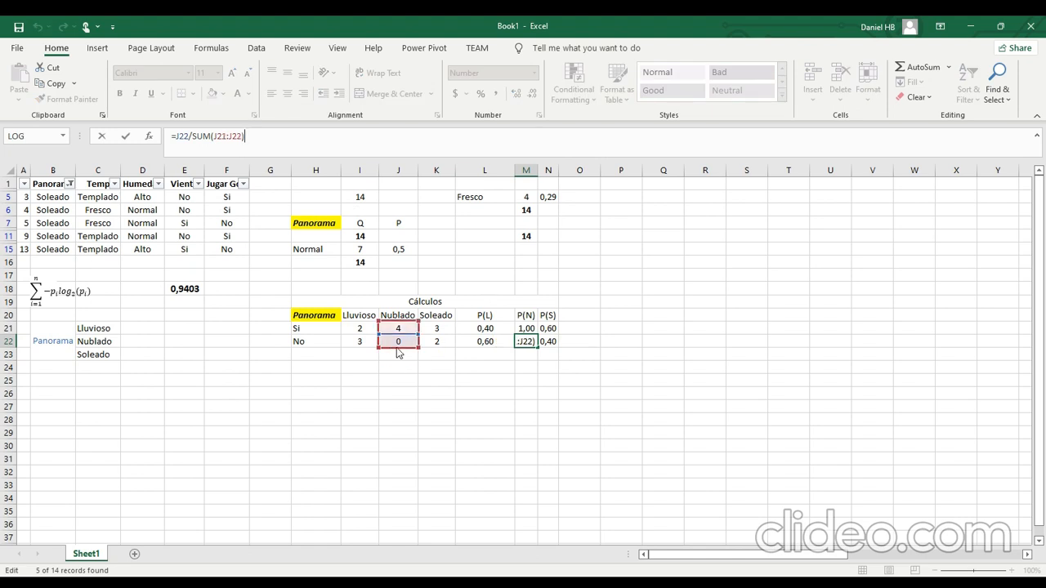
key("Return")
left_click(527, 390)
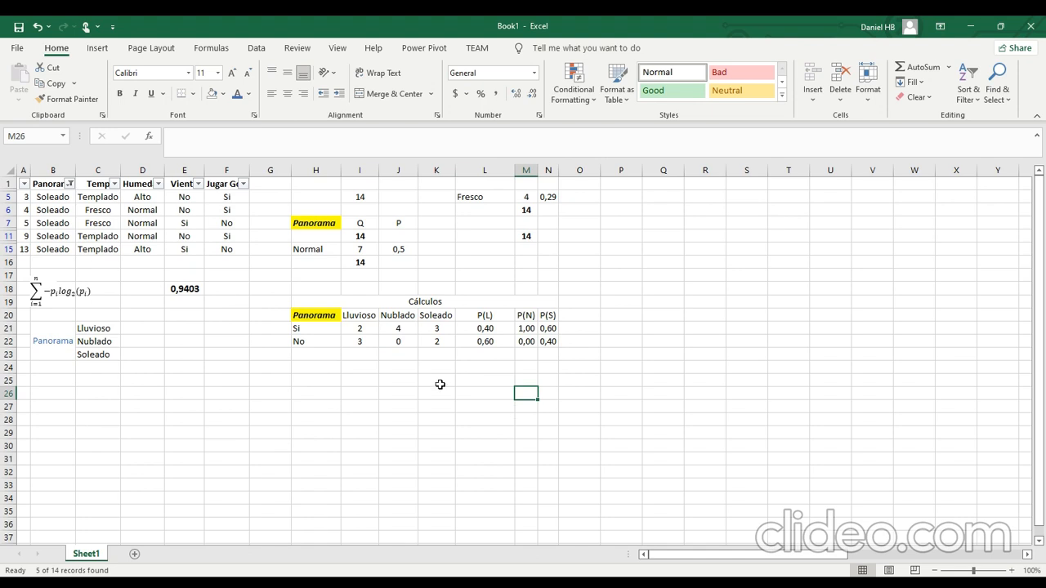
Set the Panorama column filter to Select All so every row is shown again.
left_click(71, 184)
left_click(40, 337)
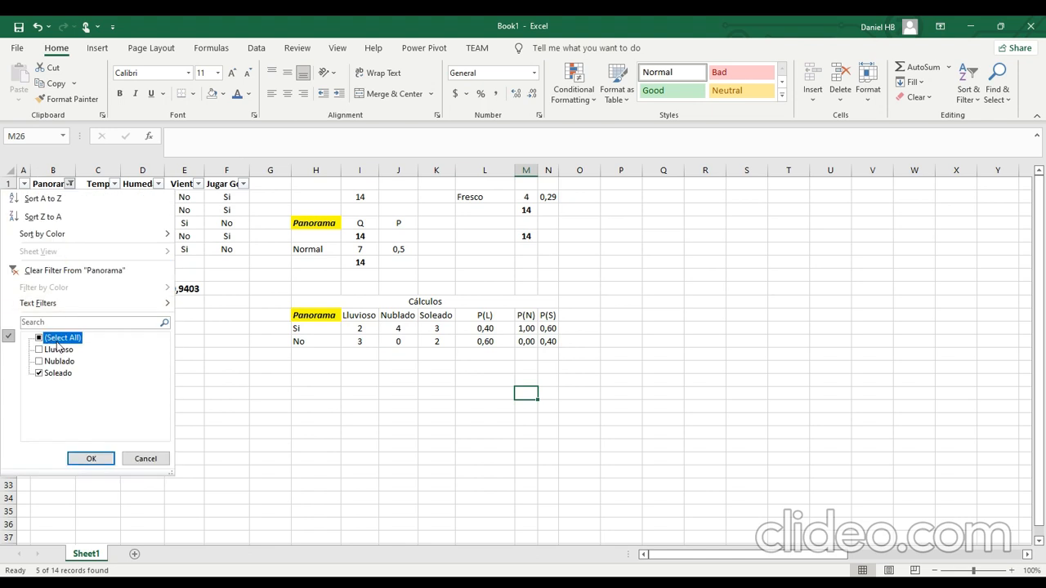
left_click(92, 458)
Start Lluvioso's entropy formula in D21 with the Si-row term =-(L21*LOG(L21;2)).
scroll(216, 441, "down", 3)
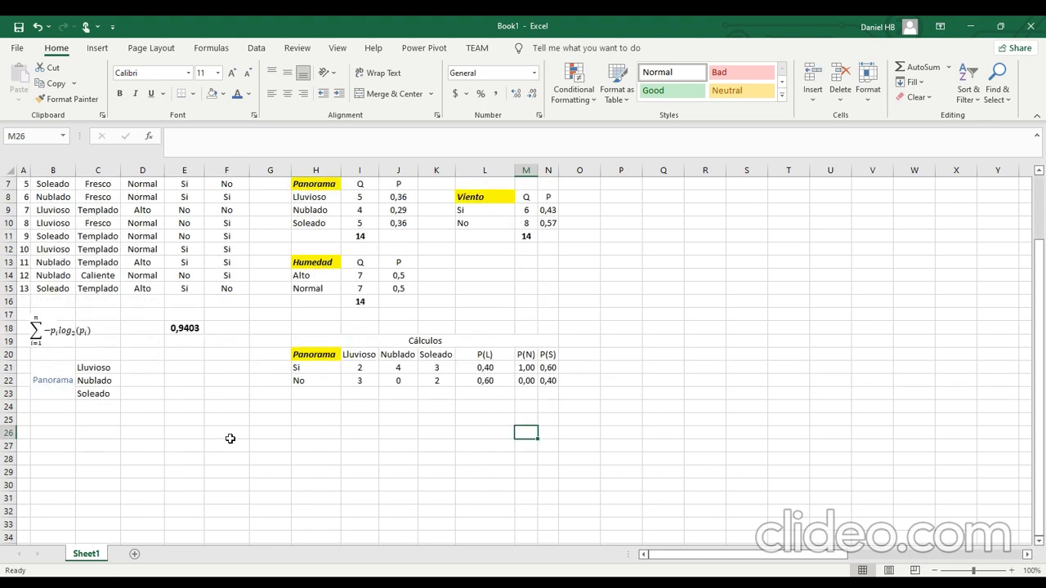
scroll(230, 438, "down", 1)
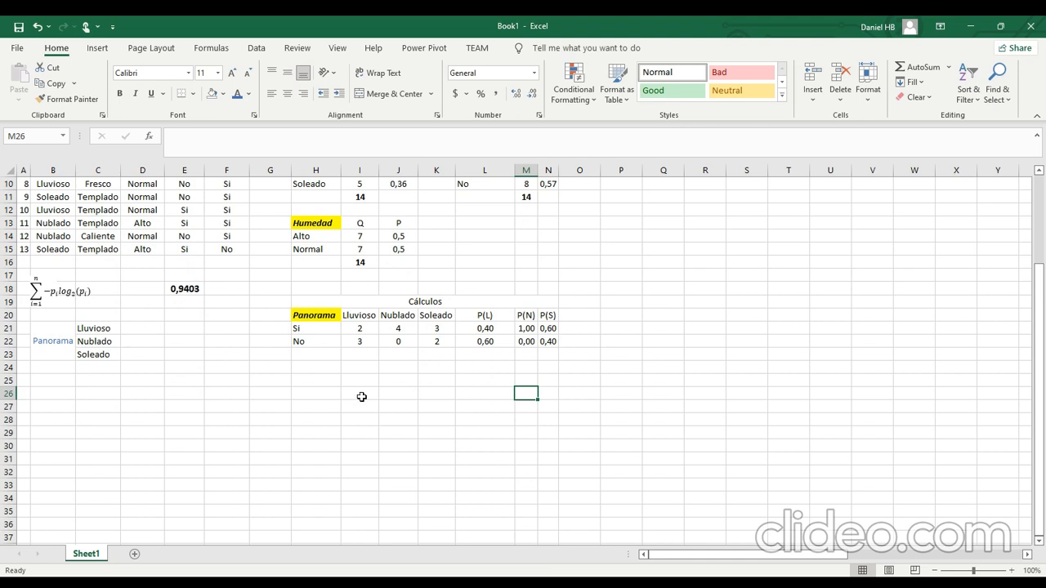
left_click(174, 336)
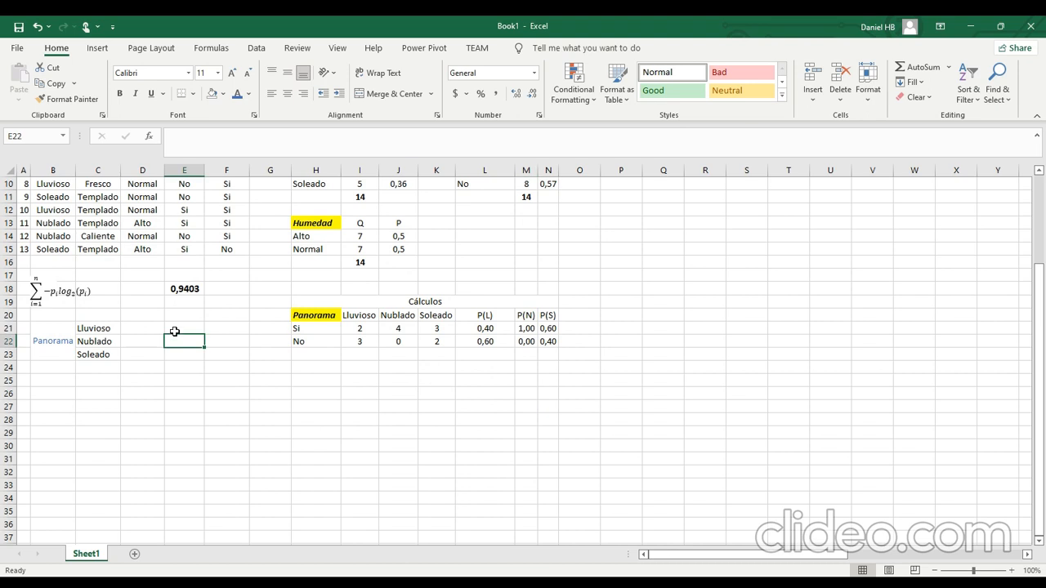
left_click(145, 330)
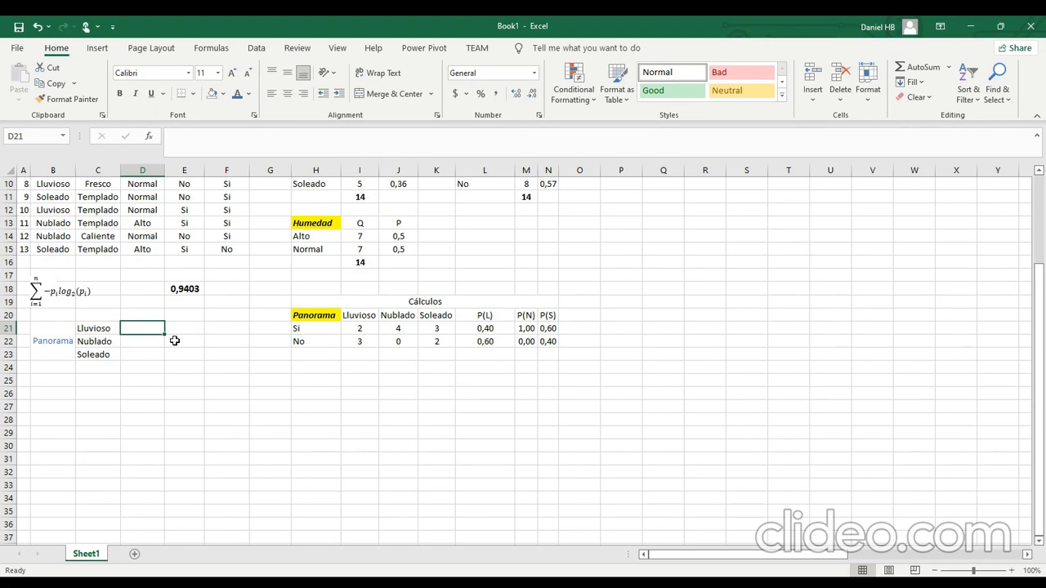
type("=(")
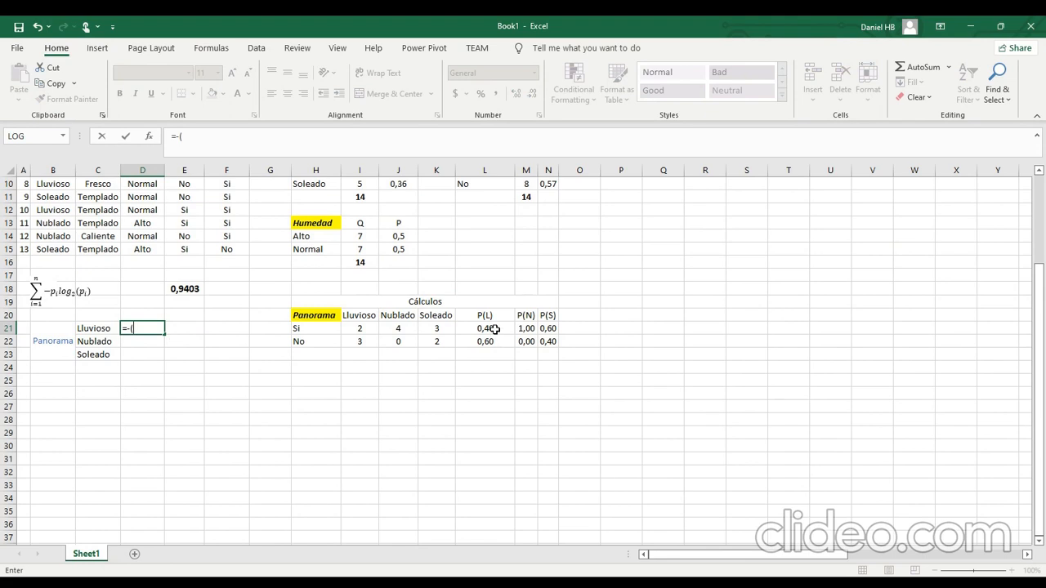
left_click(494, 330)
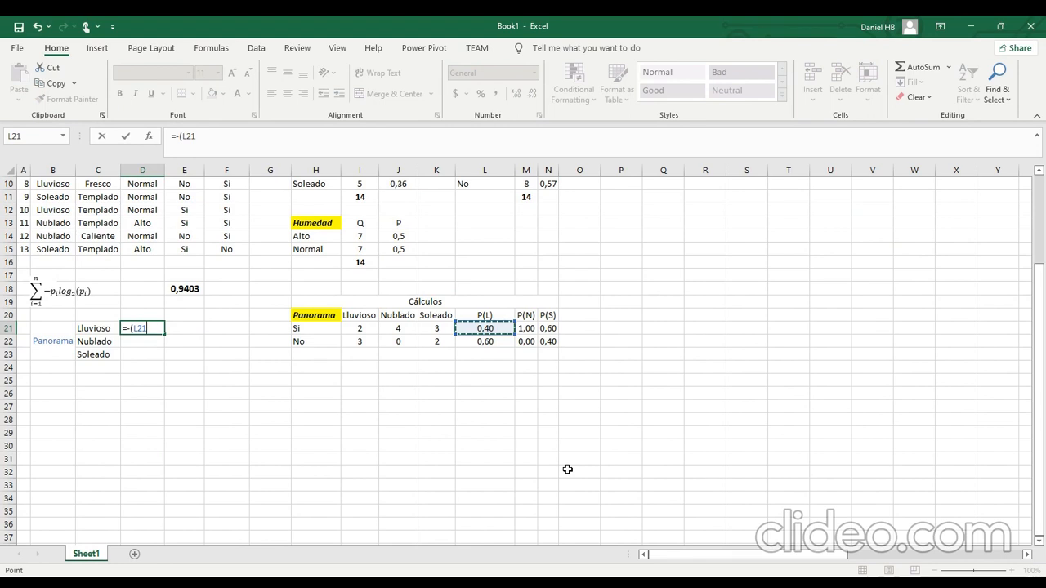
type("*log(")
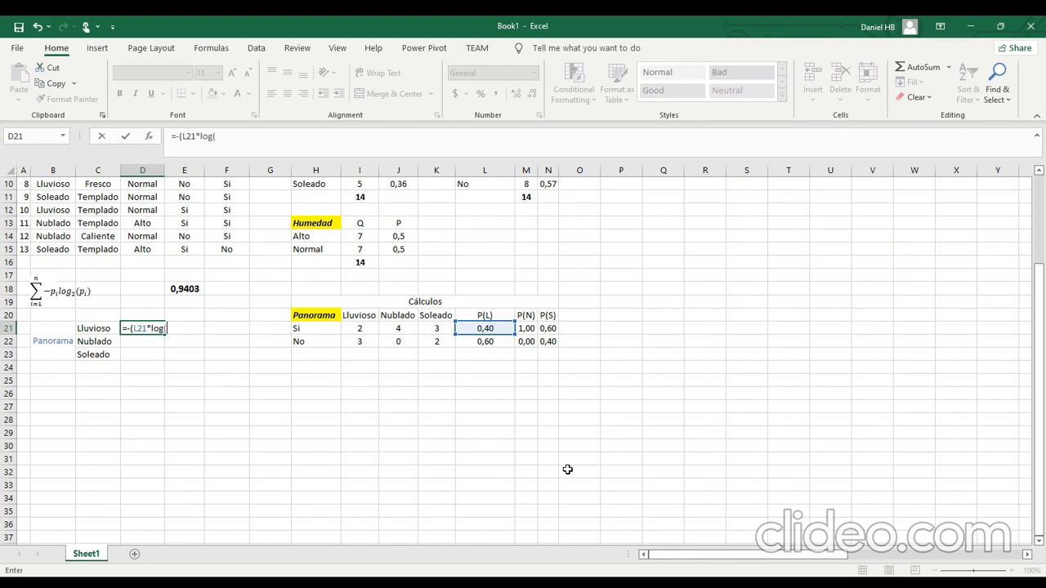
left_click(484, 328)
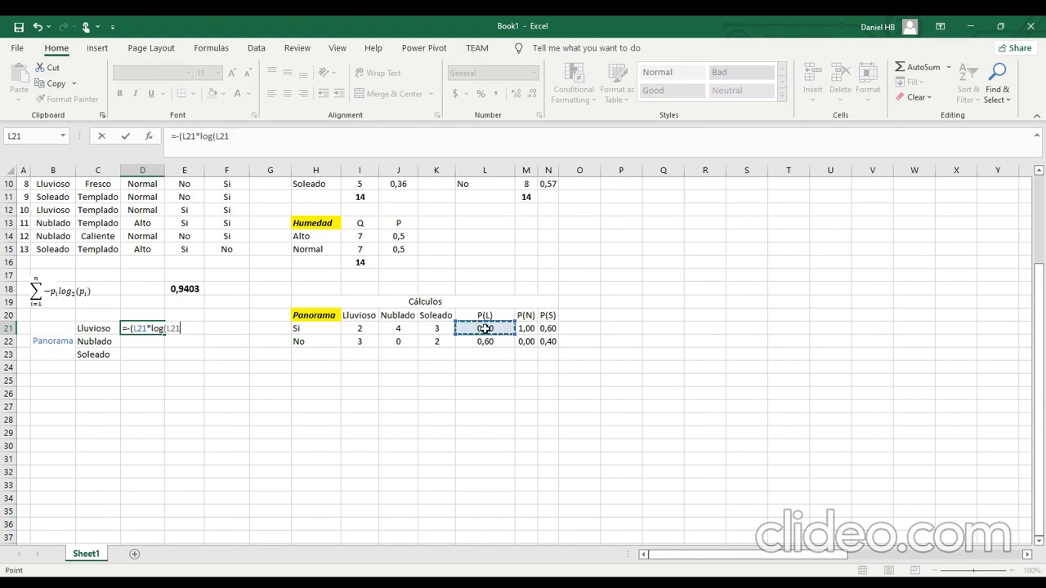
type(";2))-")
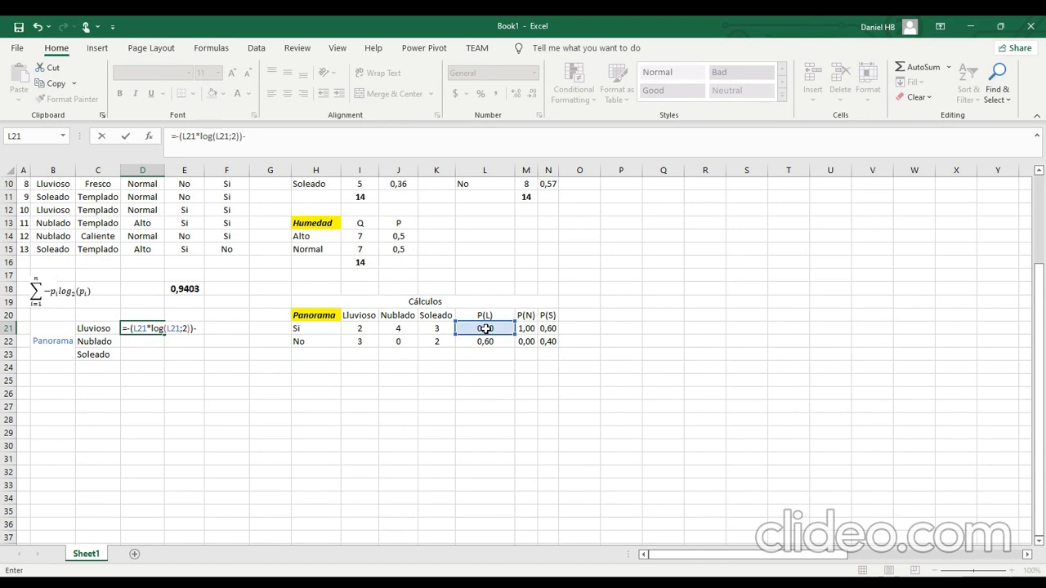
Complete the D21 formula with the No-row term so it reads =-(L21*LOG(L21;2))-(L22*LOG(L22;2)).
key("BackSpace")
key("BackSpace")
type("(")
left_click(489, 342)
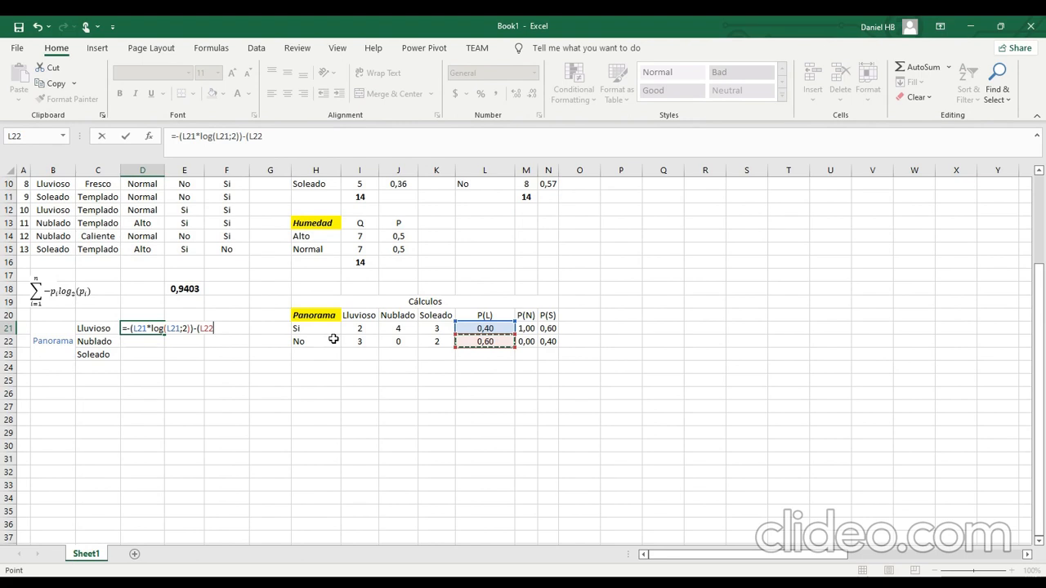
type("*log(")
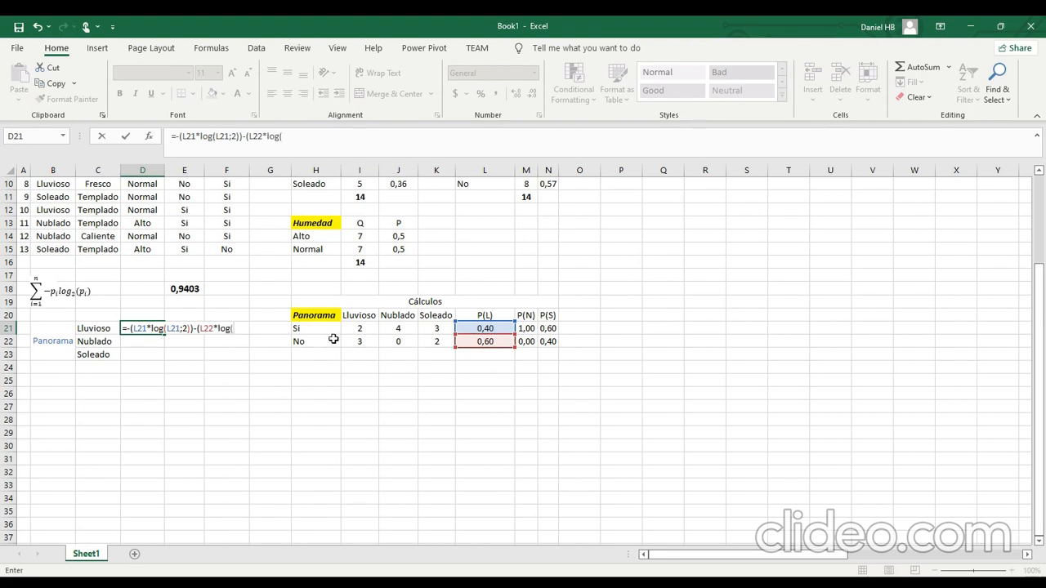
left_click(489, 342)
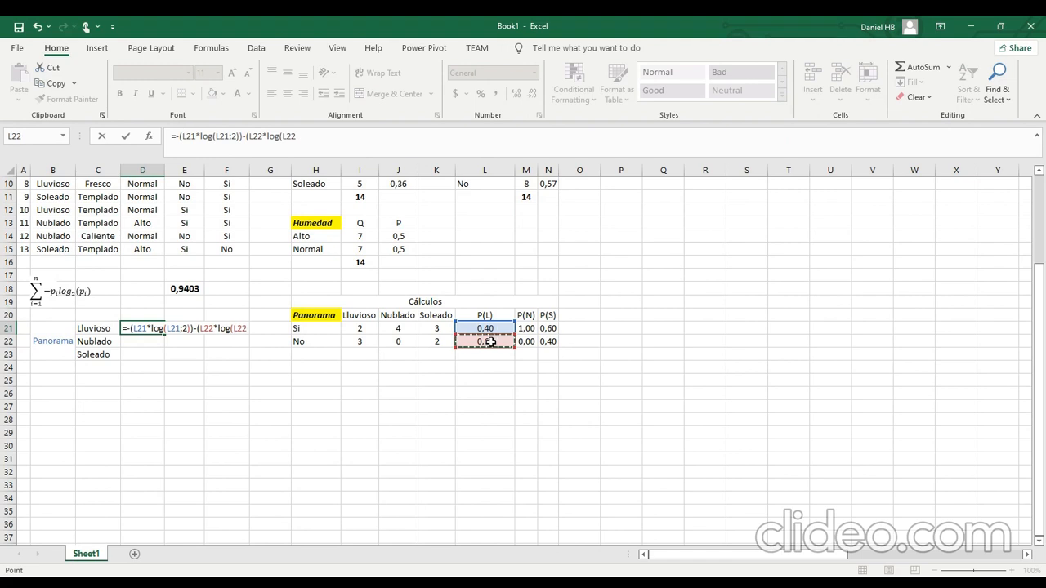
type(";2))")
key("Return")
key("Up")
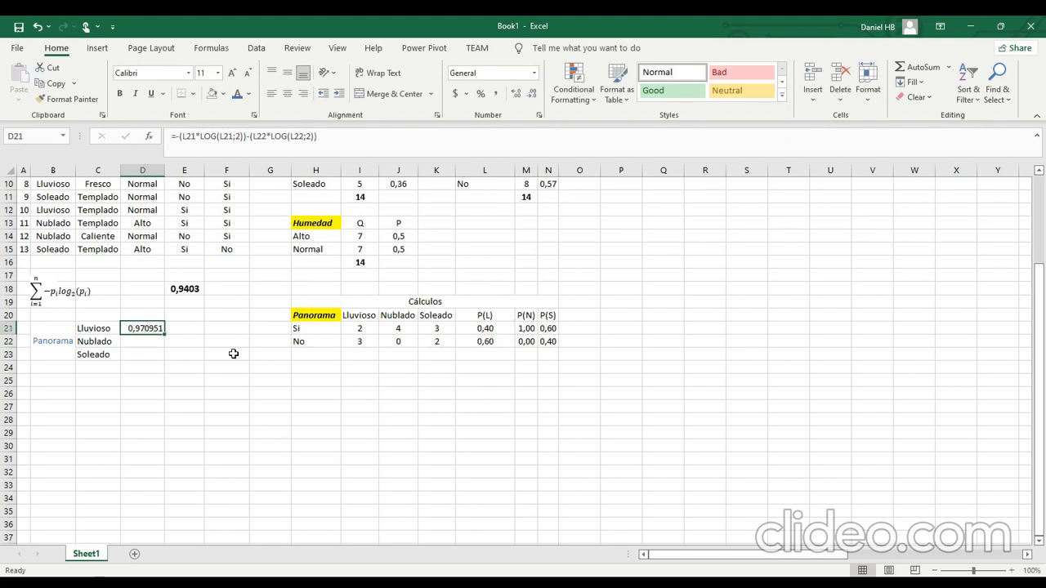
Format the Panorama entropy cells D21:D23 with blue font and centred alignment.
left_click_drag(151, 338, 160, 354)
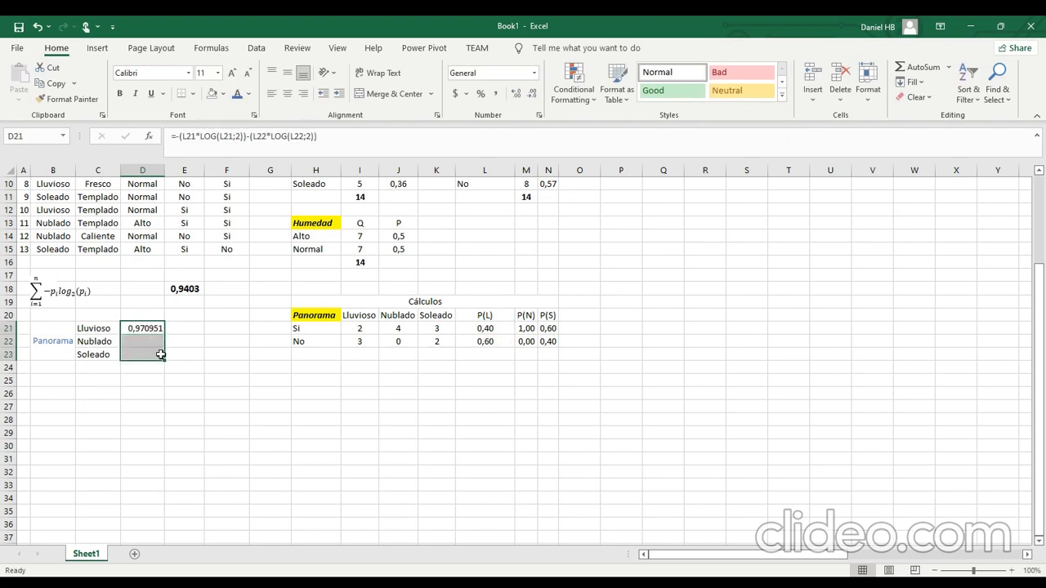
left_click(237, 95)
left_click(223, 365)
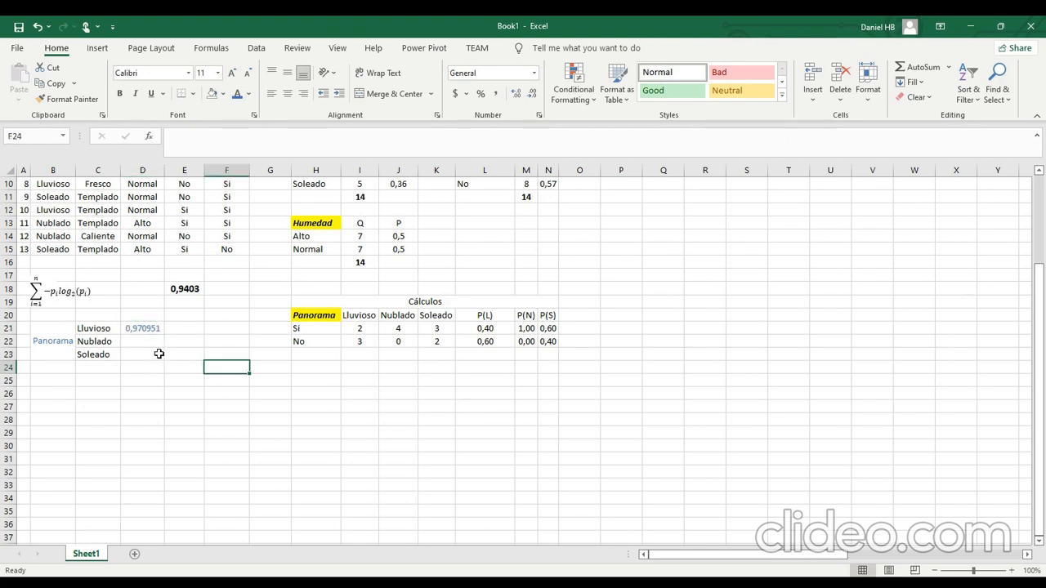
Copy the D21 formula text into D22 for Nublado and repoint it to read =-(M21*LOG(M21;2))-(M22*LOG(M22;2)).
left_click(151, 339)
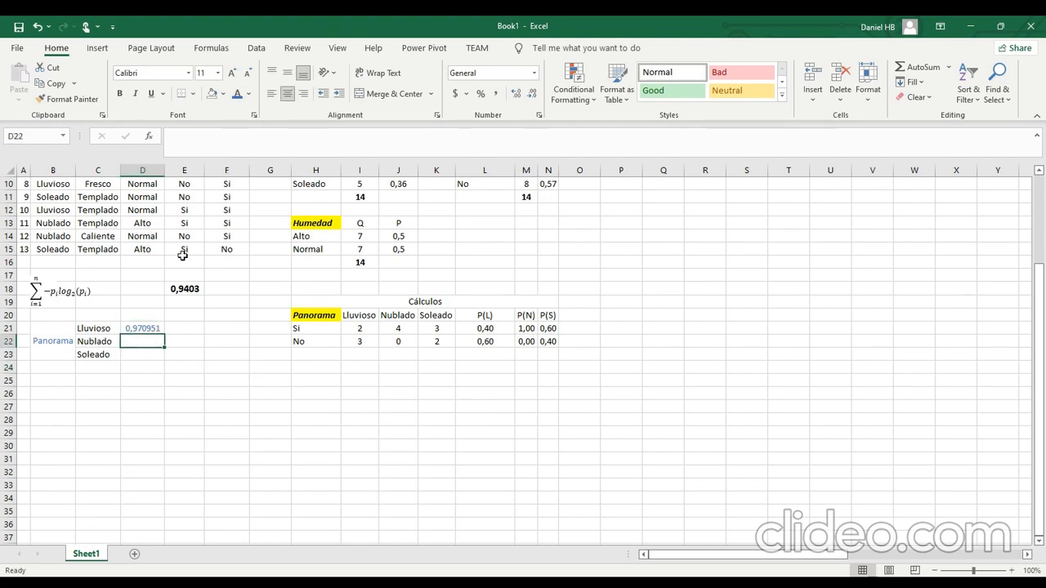
left_click(155, 325)
left_click(212, 136)
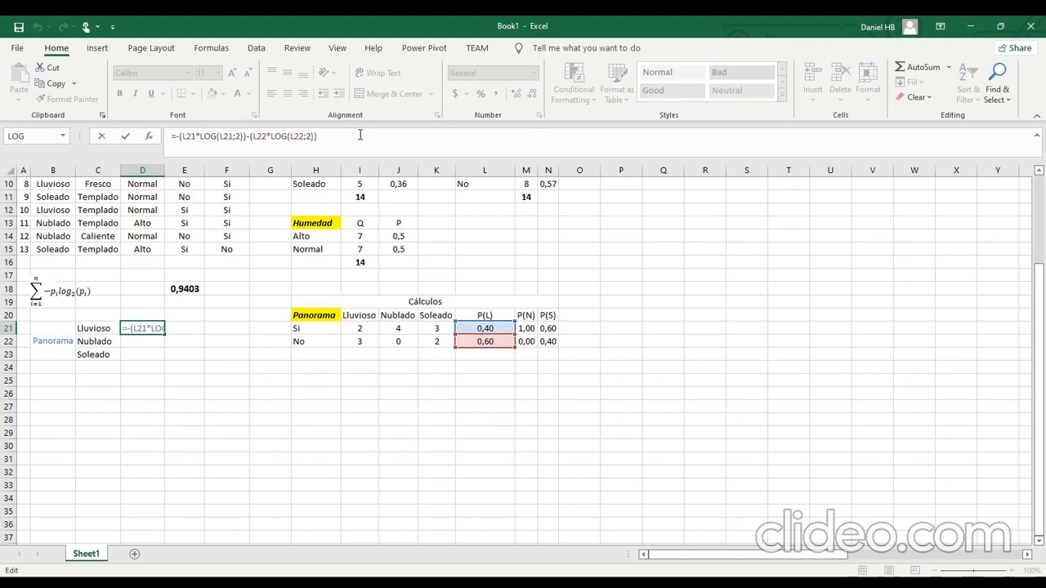
left_click_drag(364, 136, 5, 114)
key("ctrl+c")
key("Escape")
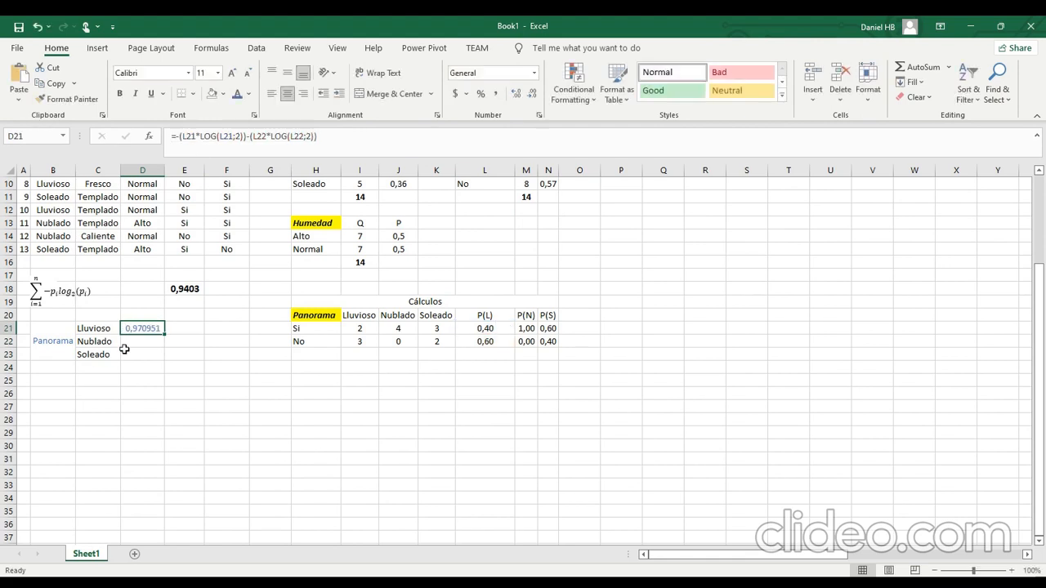
left_click(145, 342)
left_click(214, 147)
key("ctrl+v")
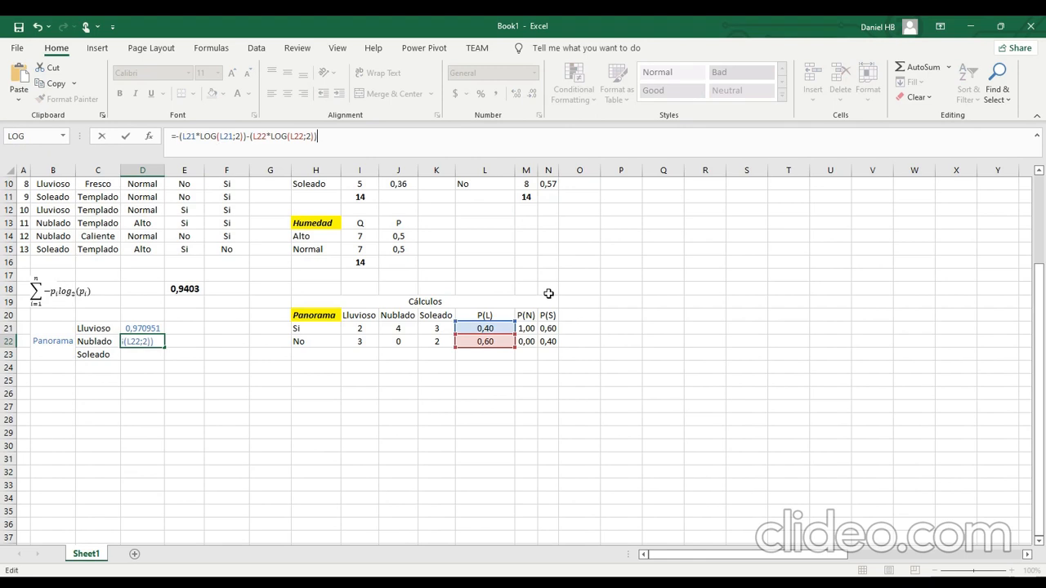
left_click_drag(497, 335, 525, 349)
key("Return")
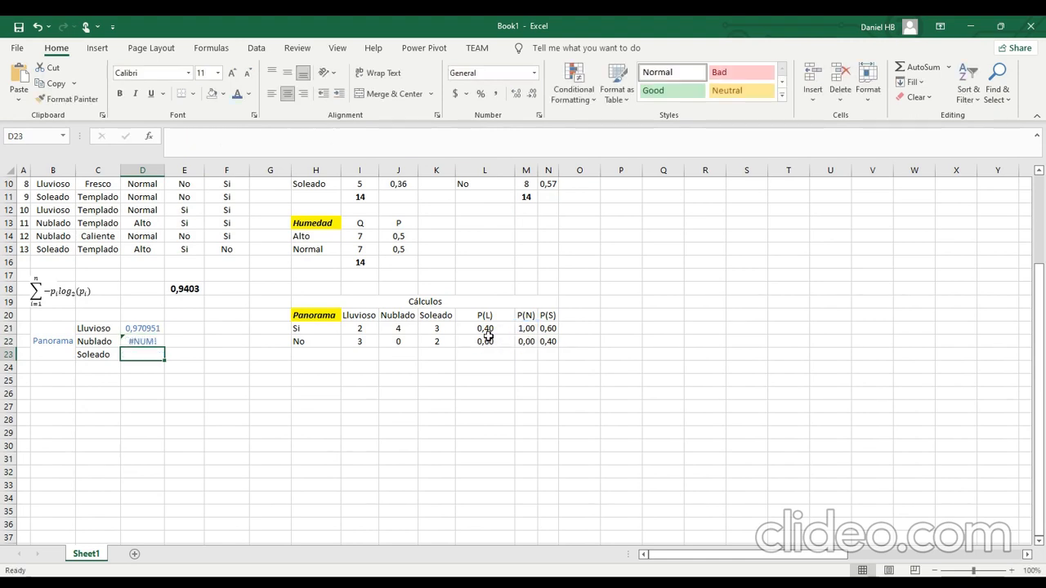
Copy the D21 formula text into D23 for Soleado and repoint it to read =-(N21*LOG(N21;2))-(N22*LOG(N22;2)).
left_click(151, 325)
left_click(341, 136)
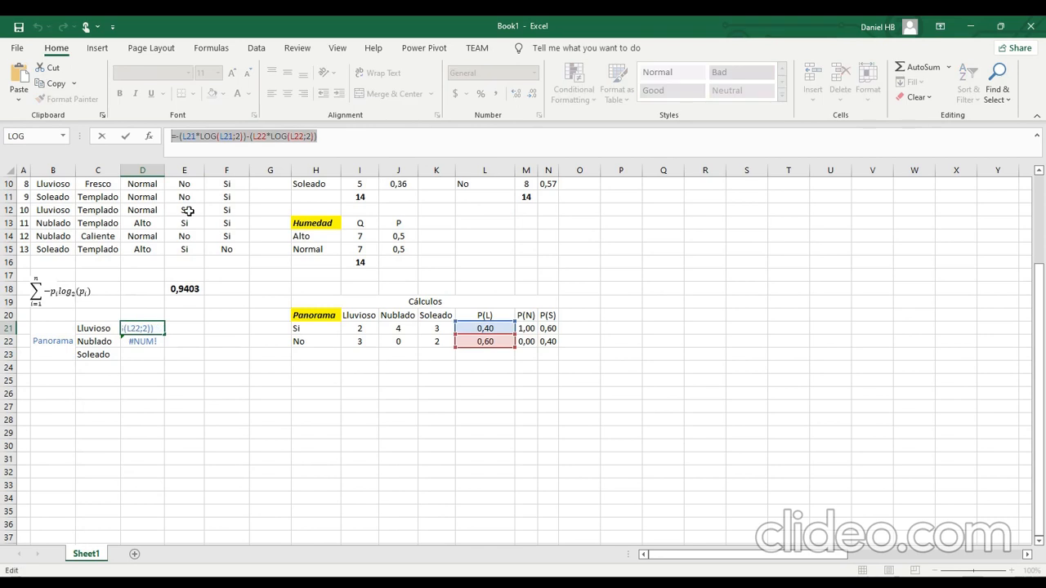
key("Escape")
left_click(142, 354)
key("F2")
key("ctrl+v")
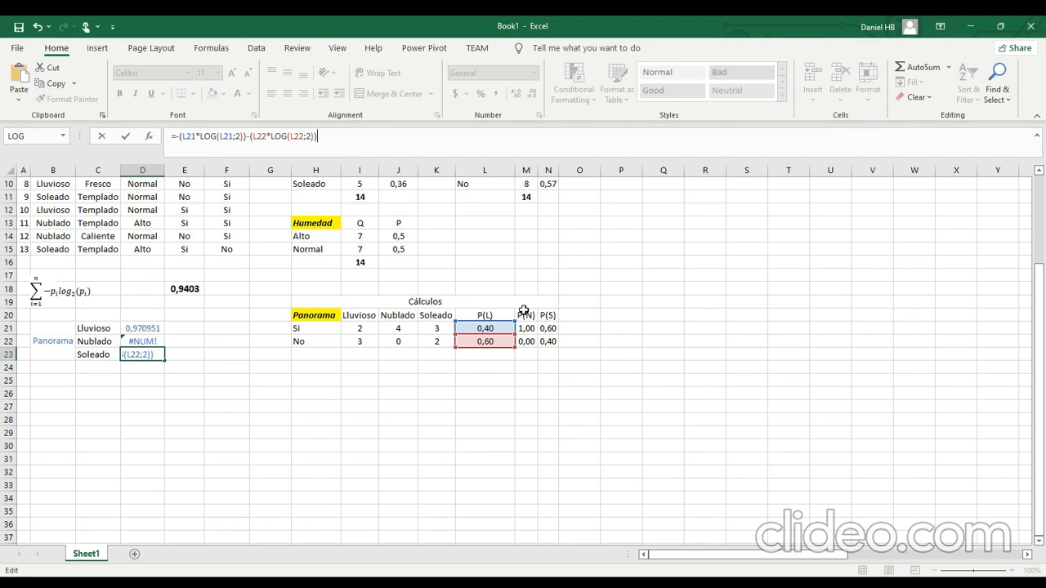
left_click_drag(503, 326, 546, 328)
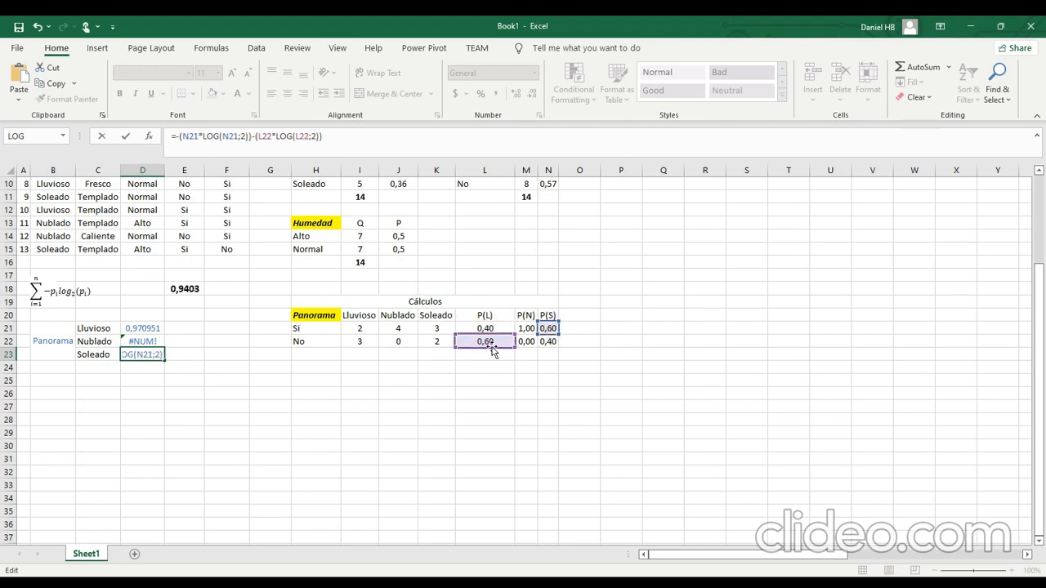
left_click_drag(490, 345, 542, 342)
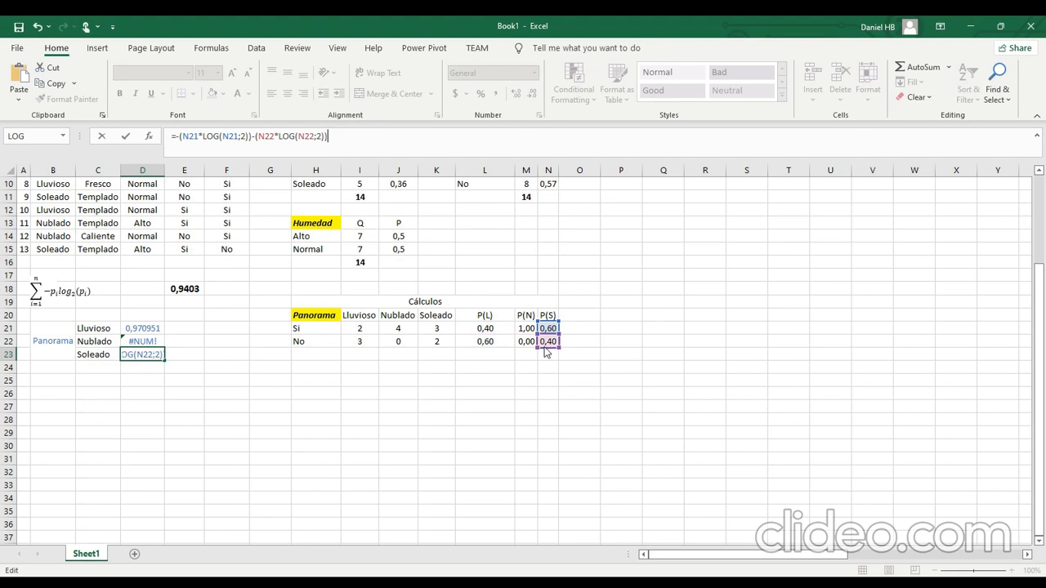
key("Return")
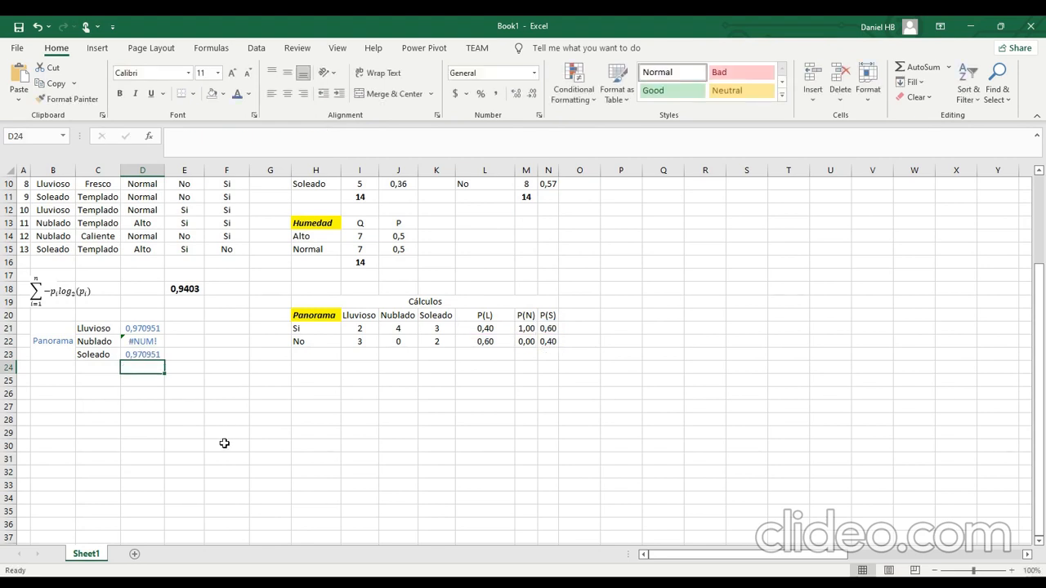
left_click(126, 342)
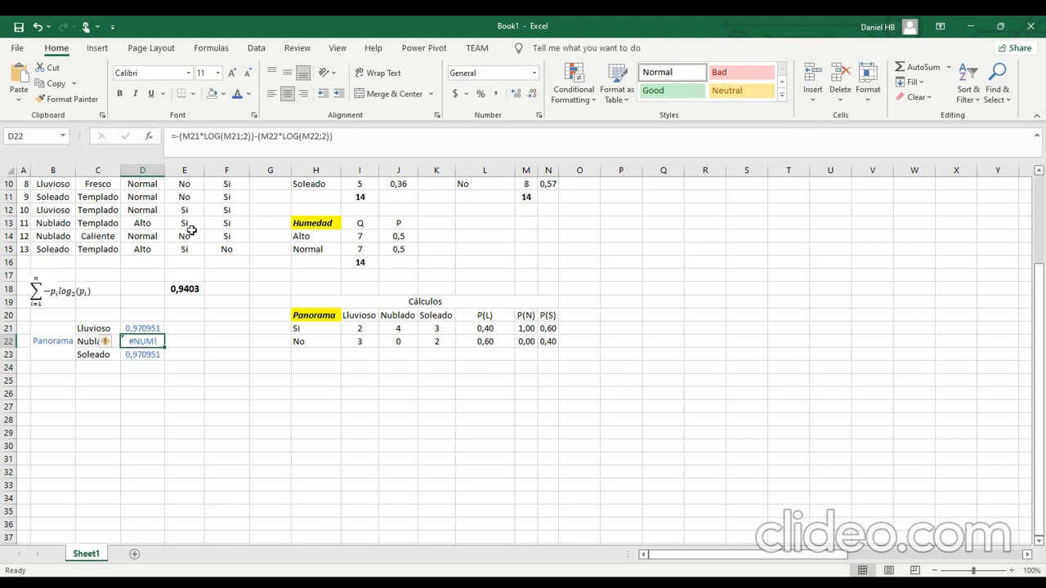
left_click(352, 134)
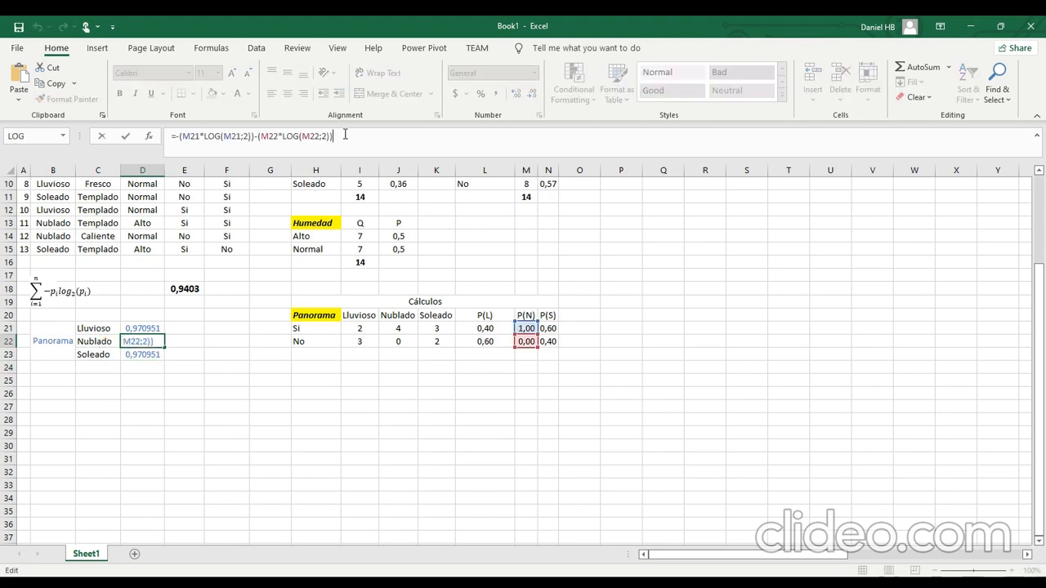
left_click(264, 136)
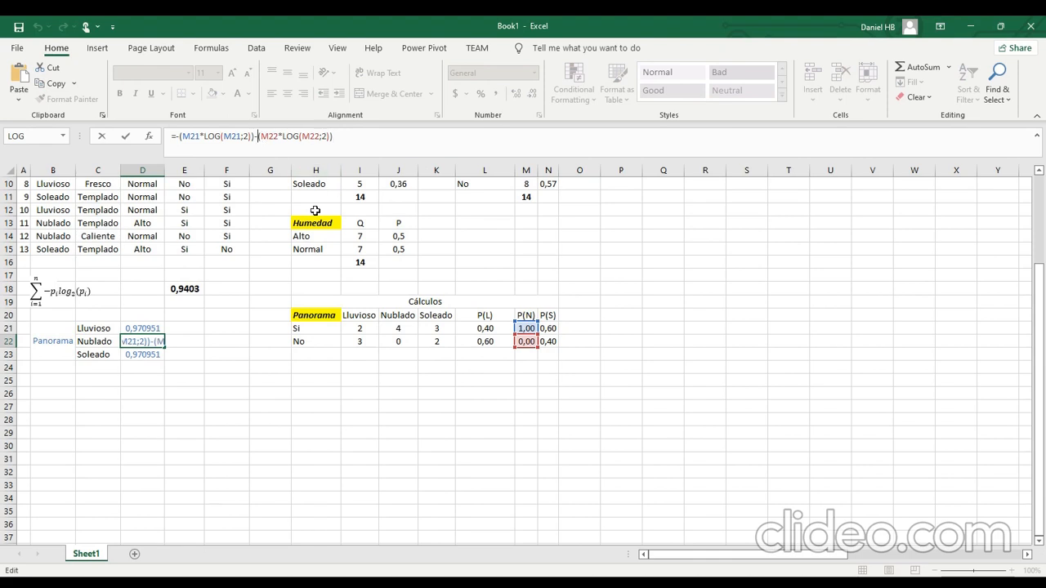
left_click(395, 341)
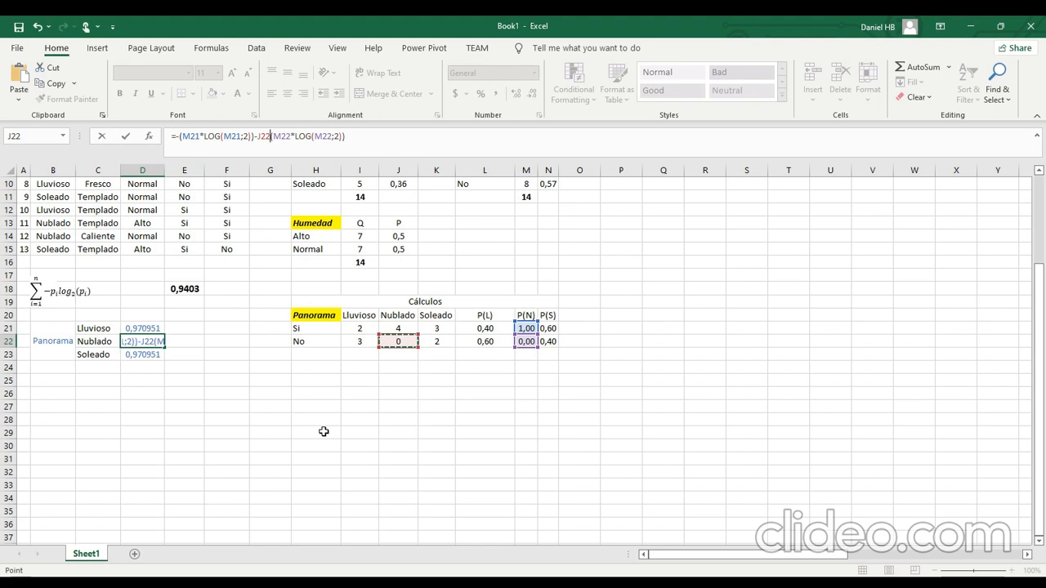
key("Escape")
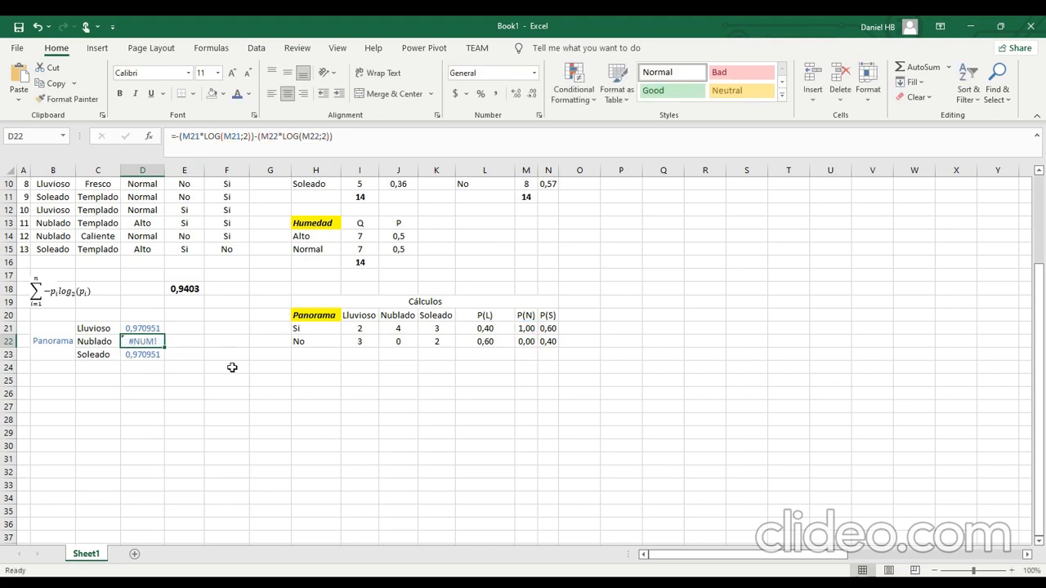
Try to wrap the No-row logarithm in the D22 formula in IFERROR with 0 as the fallback value.
left_click(282, 137)
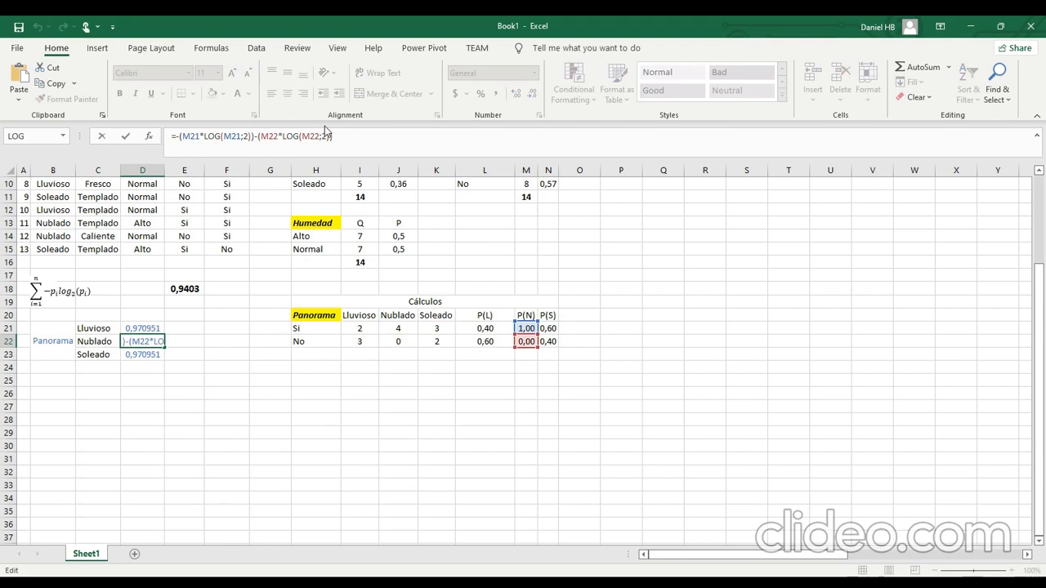
type("if")
type("e")
key("Tab")
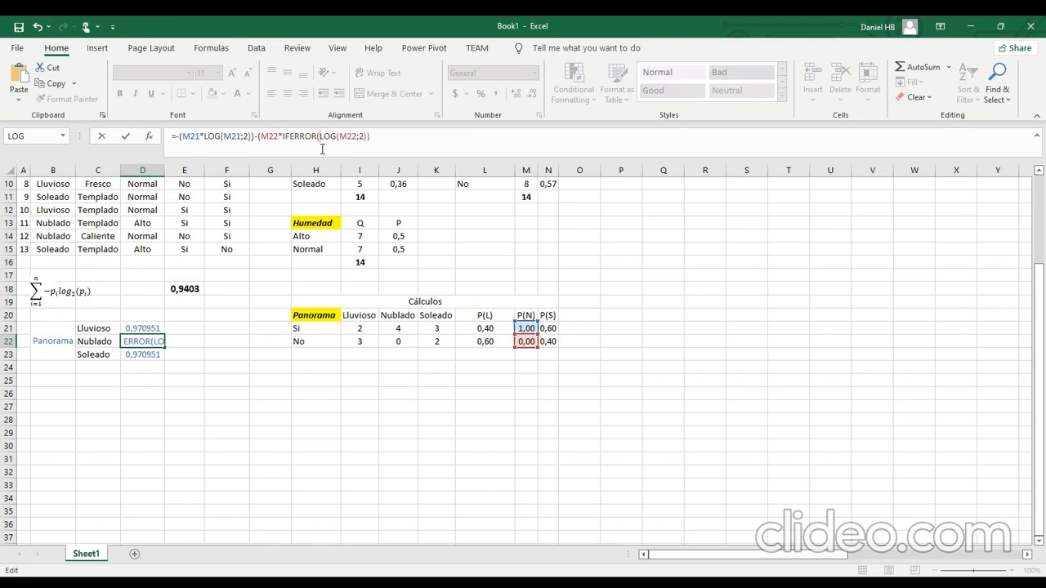
type("(LOG(M22;2))")
key("BackSpace")
type(";0")
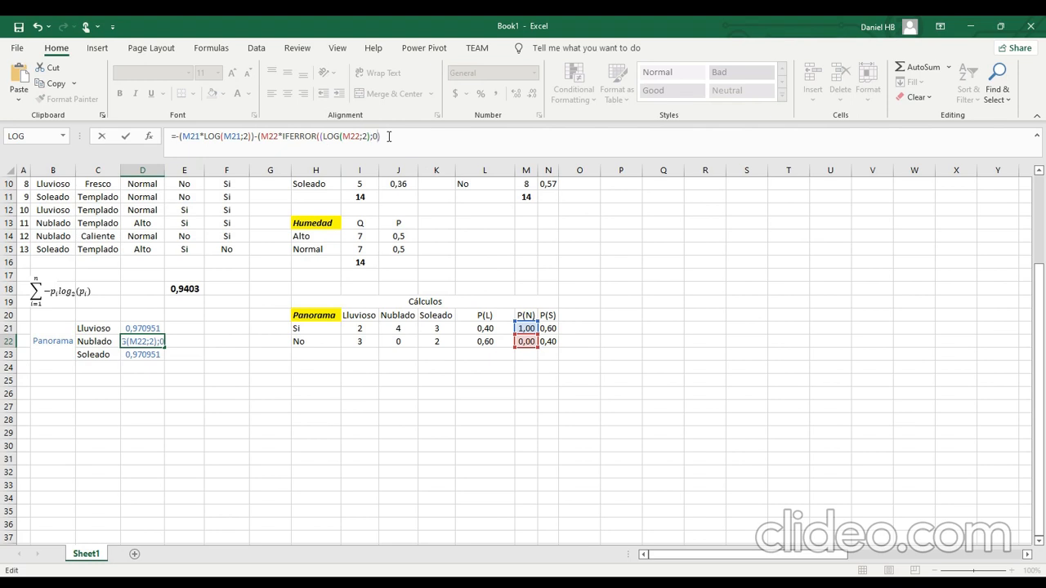
type("))")
key("Return")
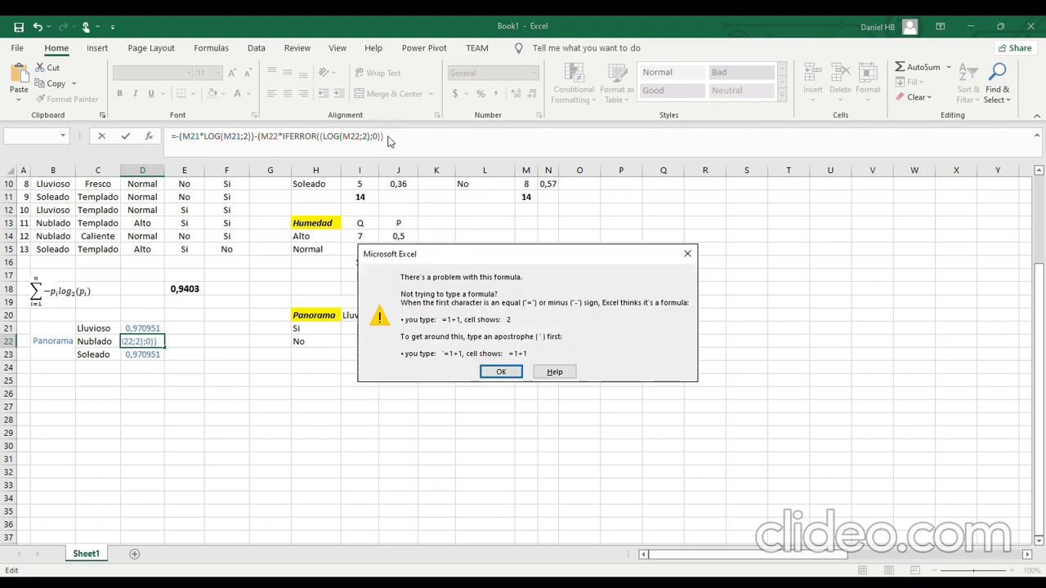
key("Return")
Correct the parentheses in D22 so the formula reads =-(M21*LOG(M21;2))-(M22*IFERROR((LOG(M22;2));0)).
left_click(298, 137)
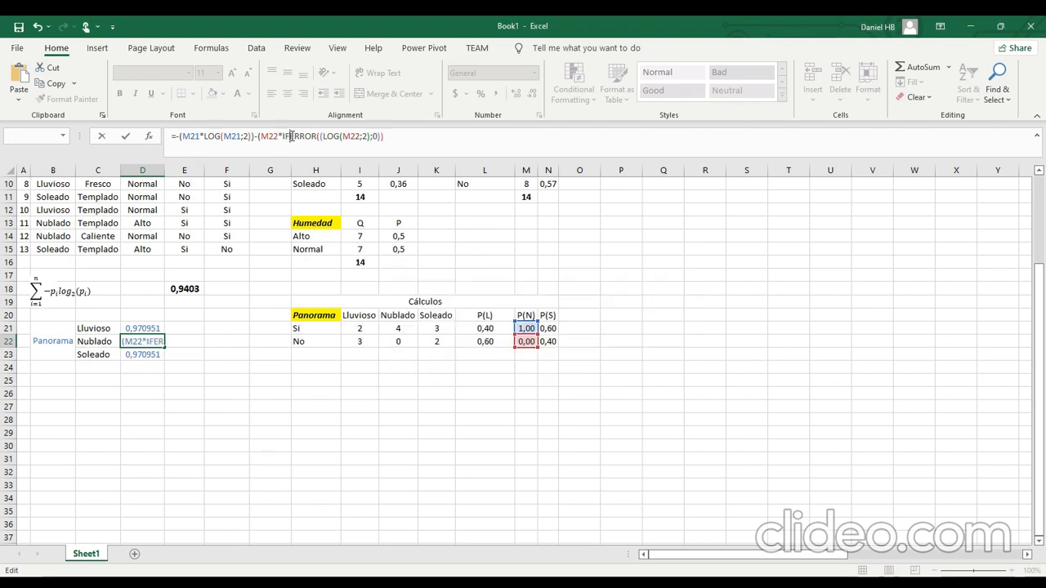
left_click(343, 136)
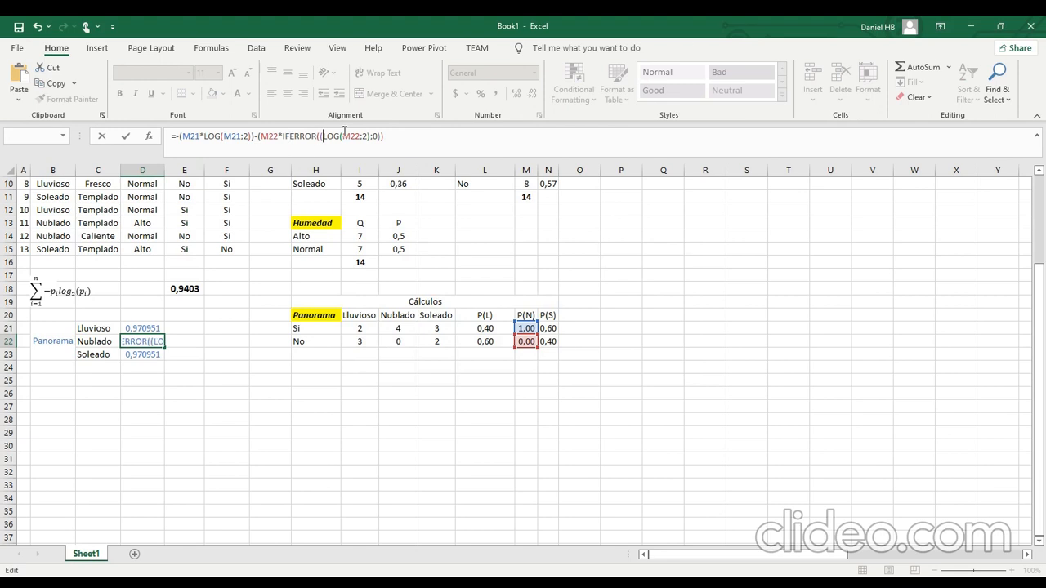
key("Right")
key("Right")
key("Right")
key("Right")
key("Right")
key("Right")
key("Right")
key("Right")
key("Right")
key("Right")
key("Right")
key("BackSpace")
key("BackSpace")
type(";0")
key("Return")
key("Return")
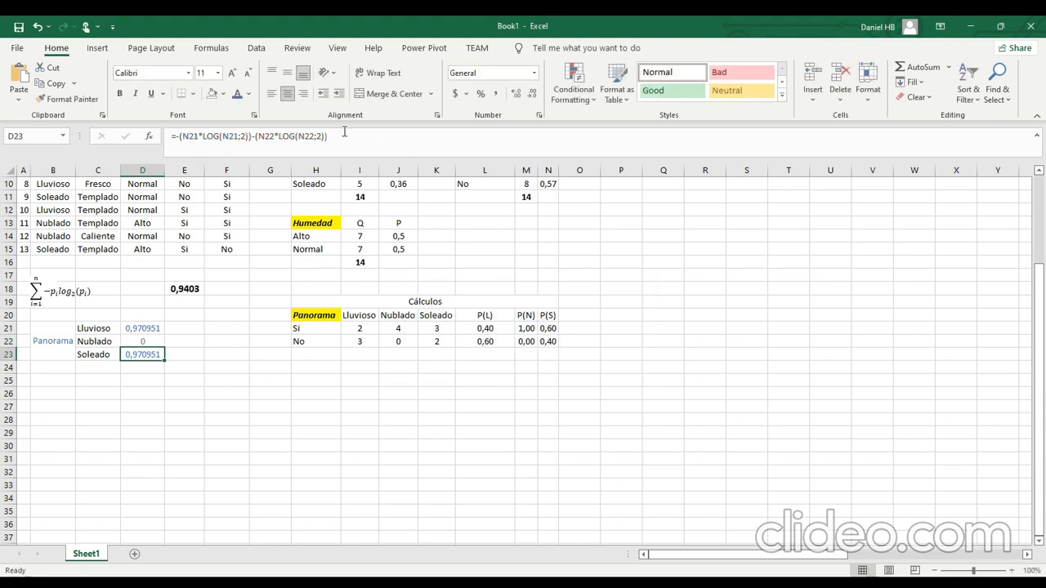
Review the entropy formulas of Lluvioso, Nublado and Soleado in D21 to D23.
key("Up")
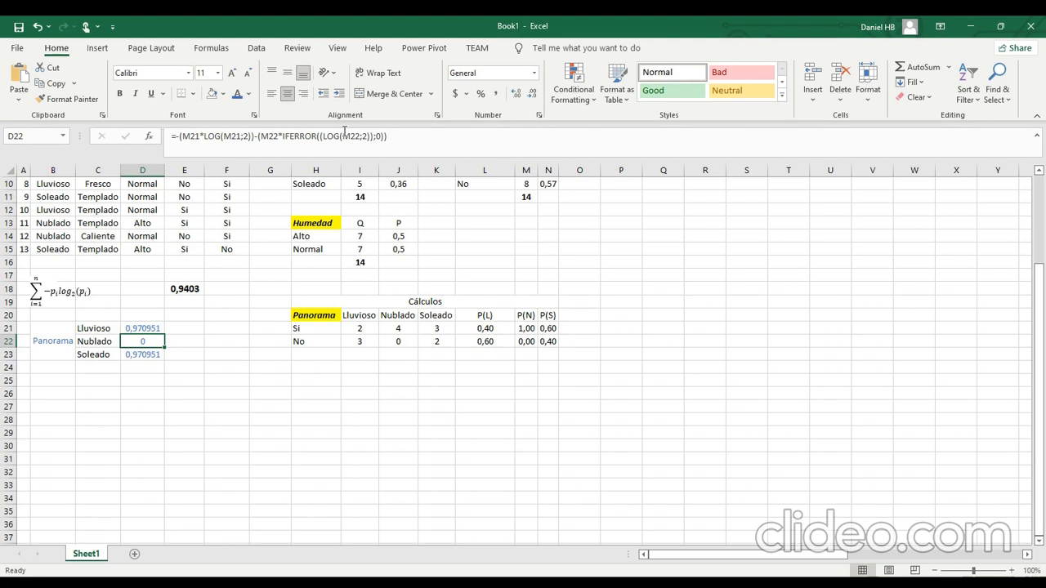
key("Right")
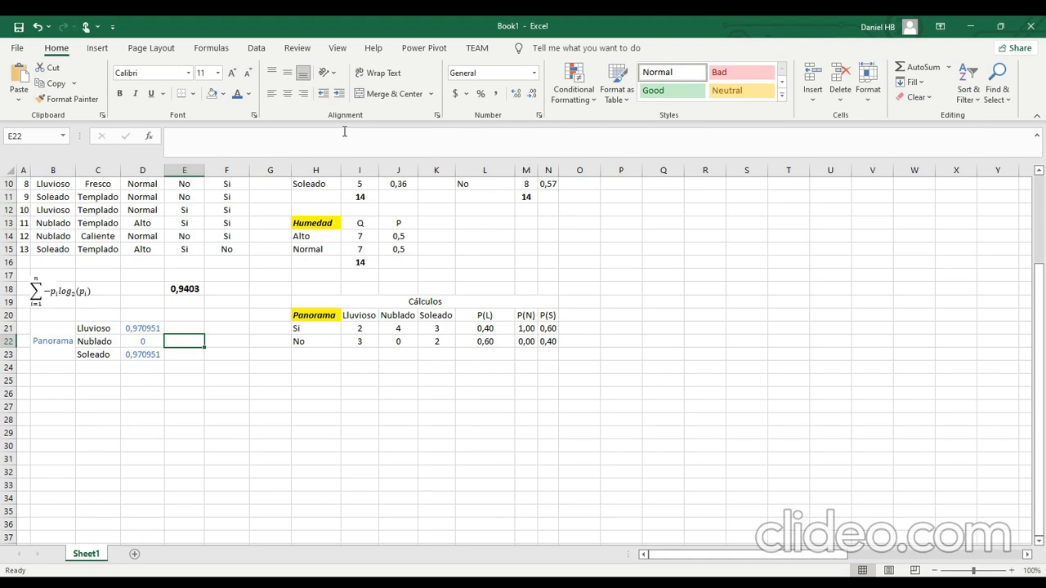
key("Left")
key("Up")
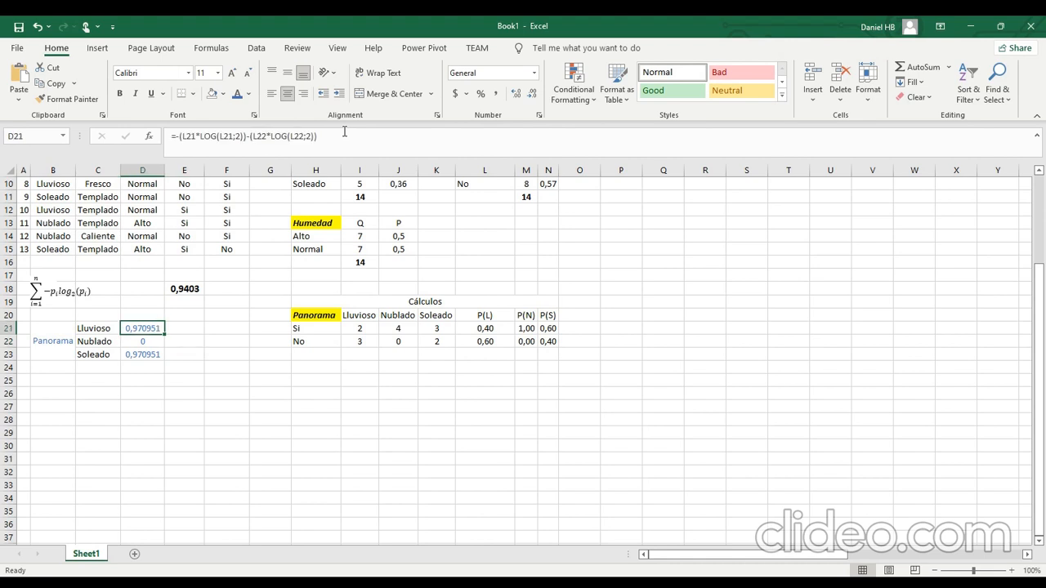
key("Down")
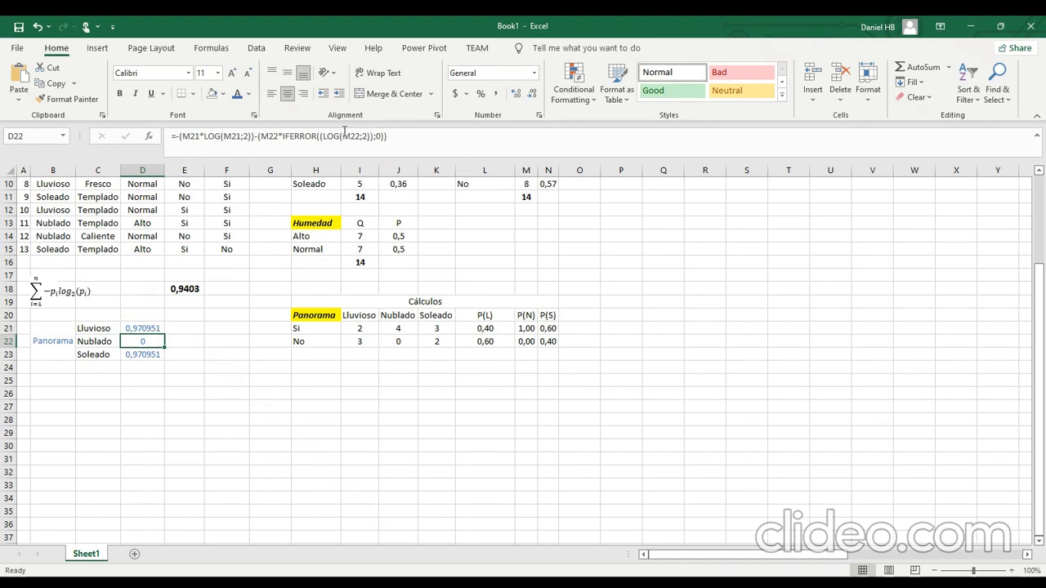
key("Down")
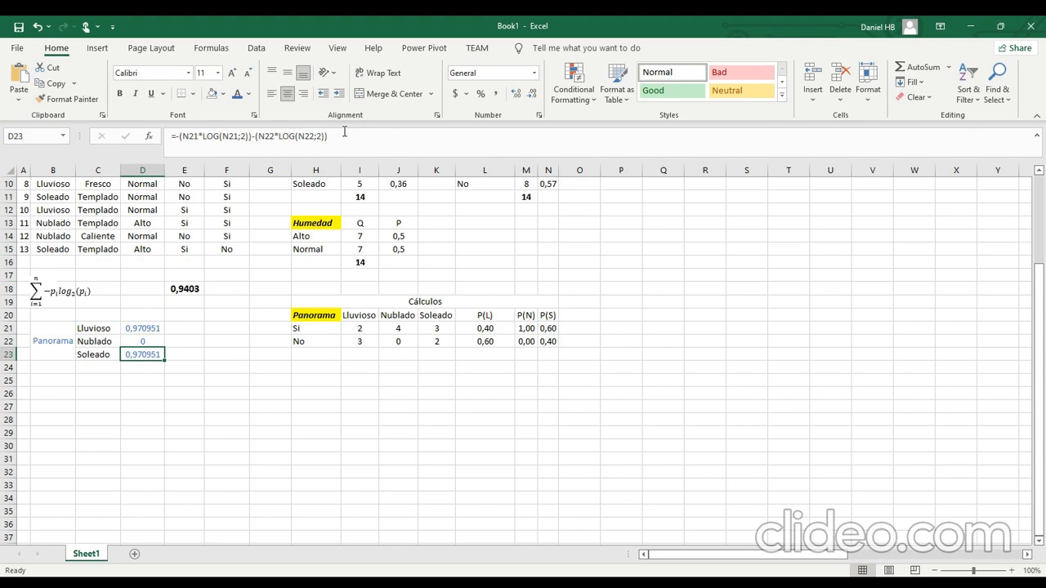
key("Up")
key("Right")
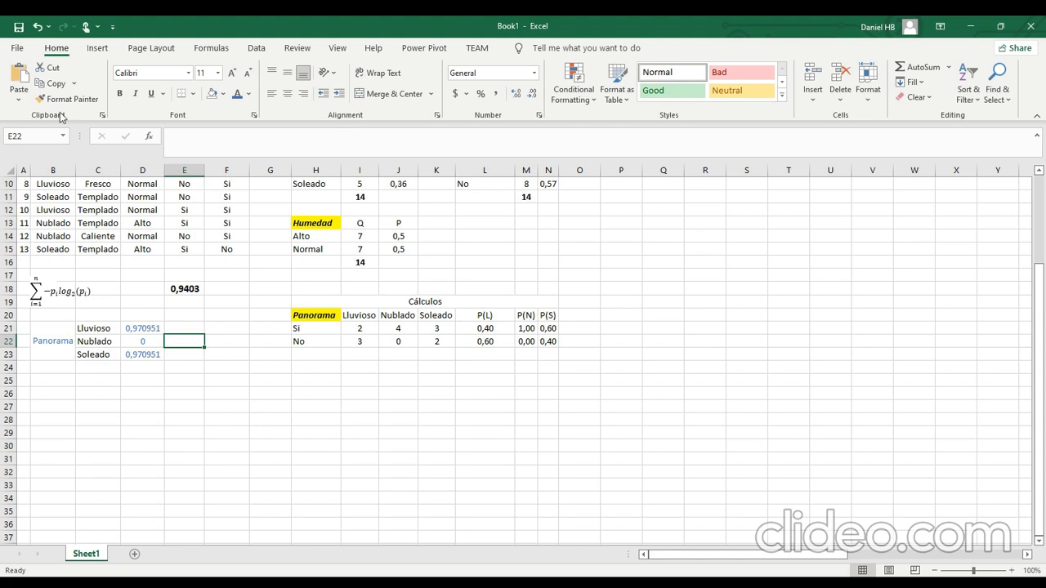
Begin Panorama's weighted entropy formula in E22 with the Lluvioso probability times its entropy, =((J8*D21)+(.
scroll(572, 288, "up", 3)
left_click(155, 449)
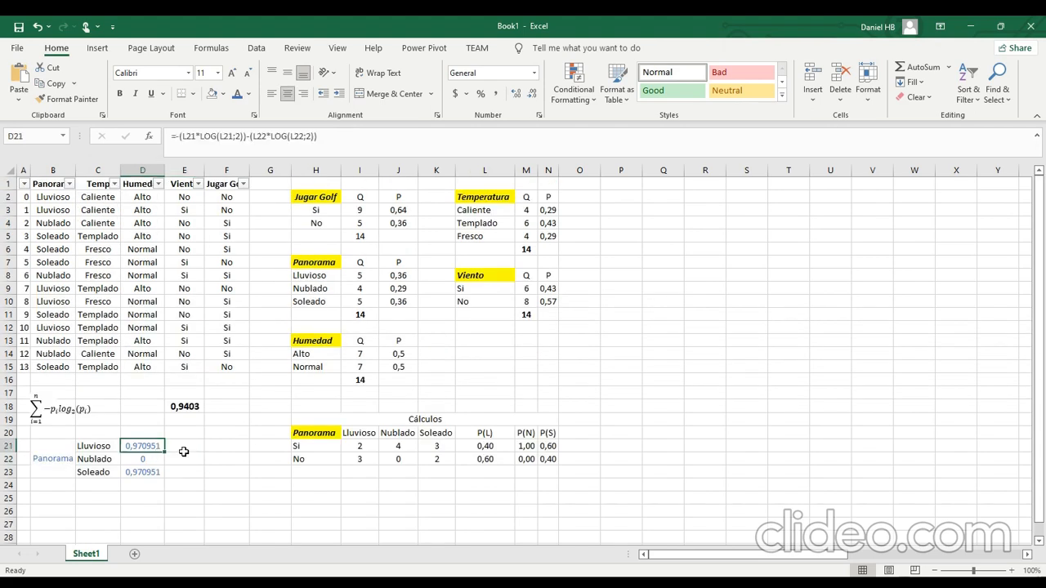
left_click(192, 461)
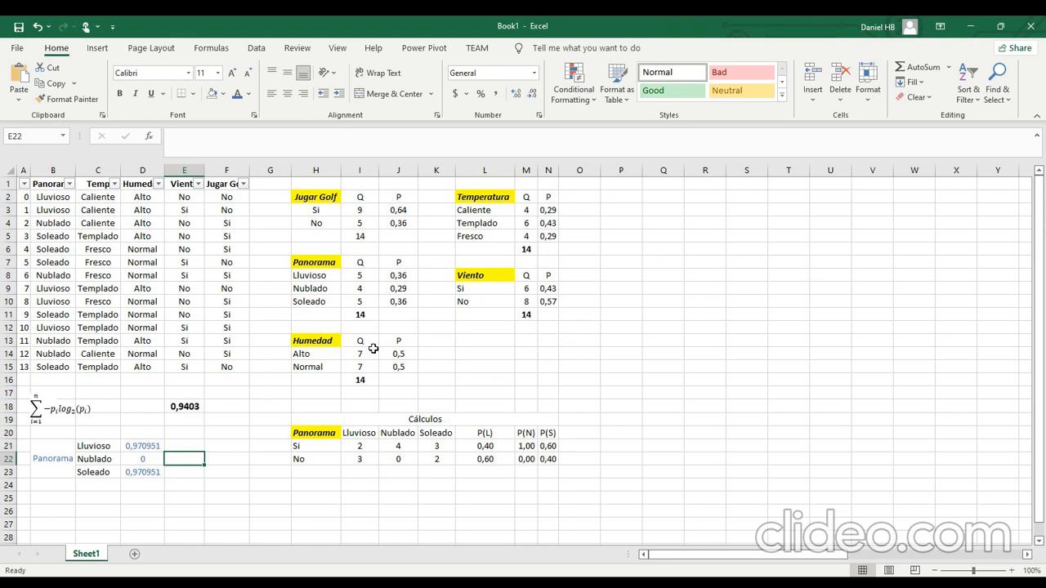
type("=((")
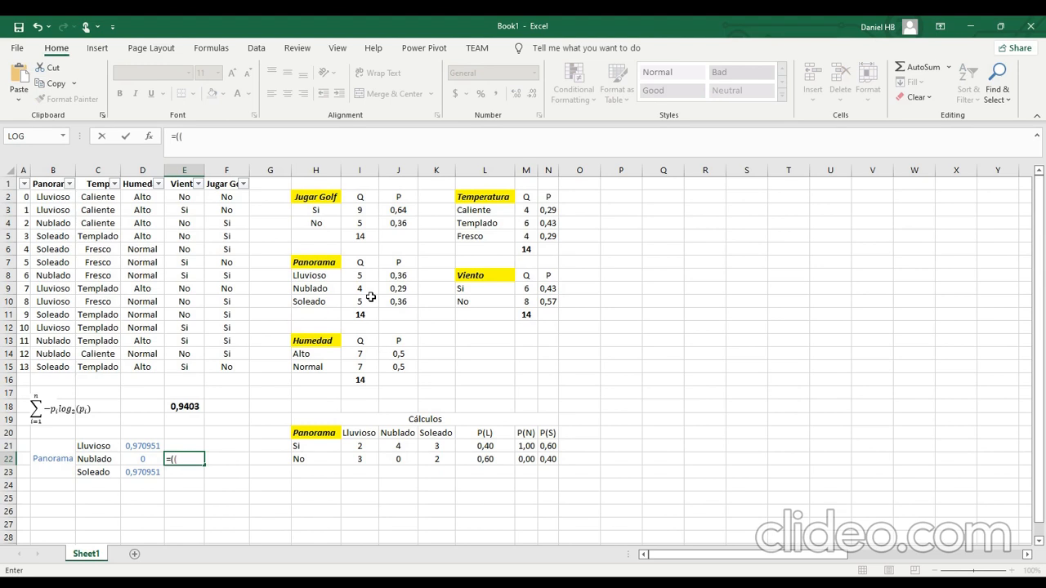
left_click(393, 276)
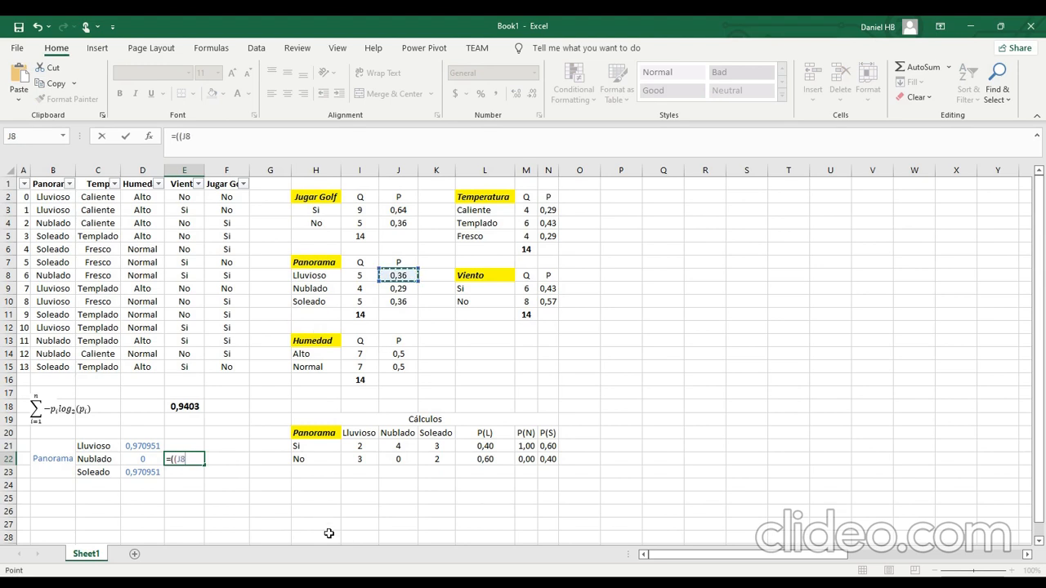
type("*")
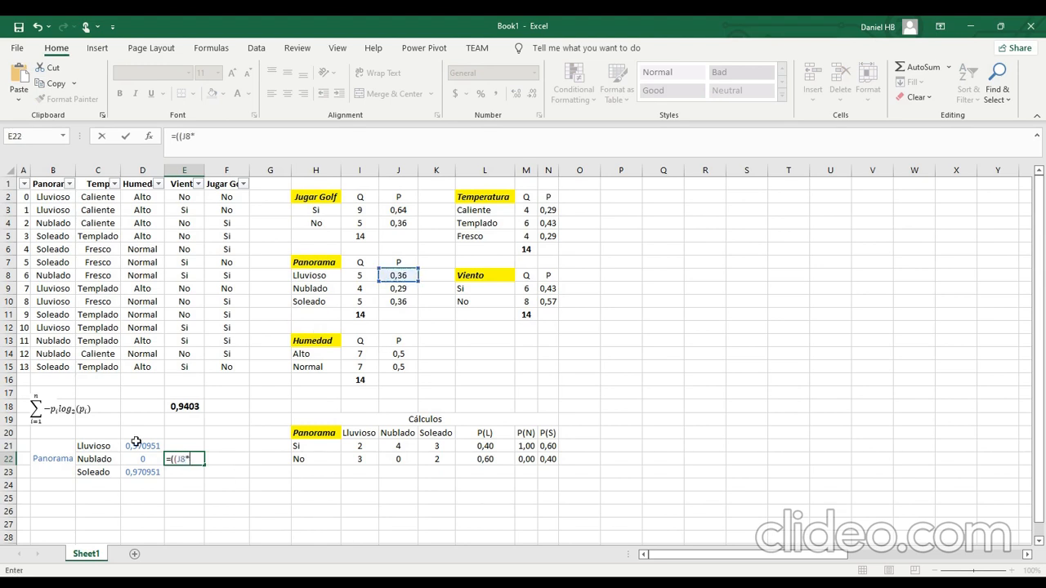
left_click(137, 443)
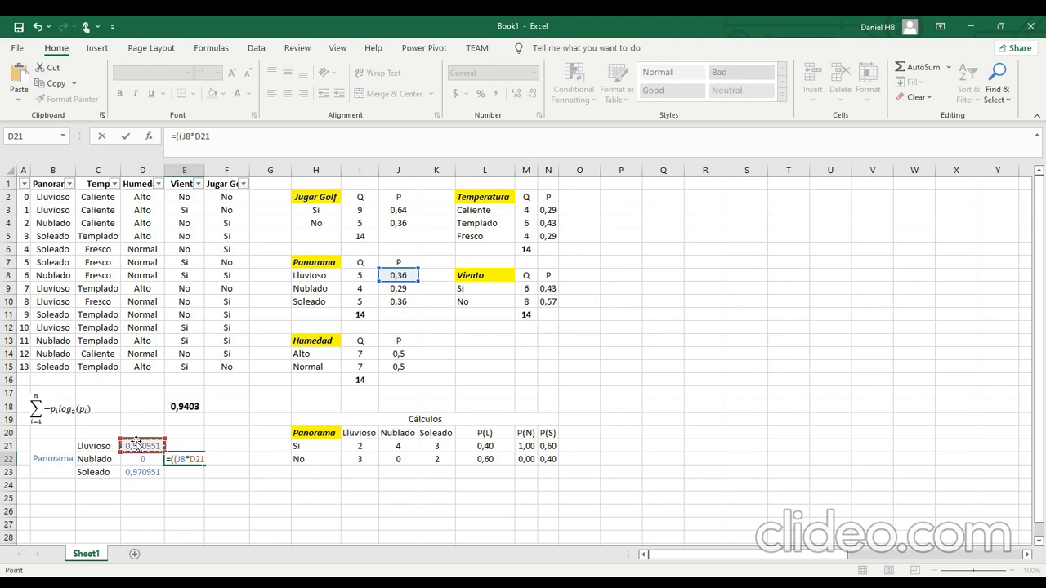
type(")+(")
Complete the E22 formula with the Nublado and Soleado terms so it reads =((J8*D21)+(J9*D22)+(J10*D23)).
left_click(407, 288)
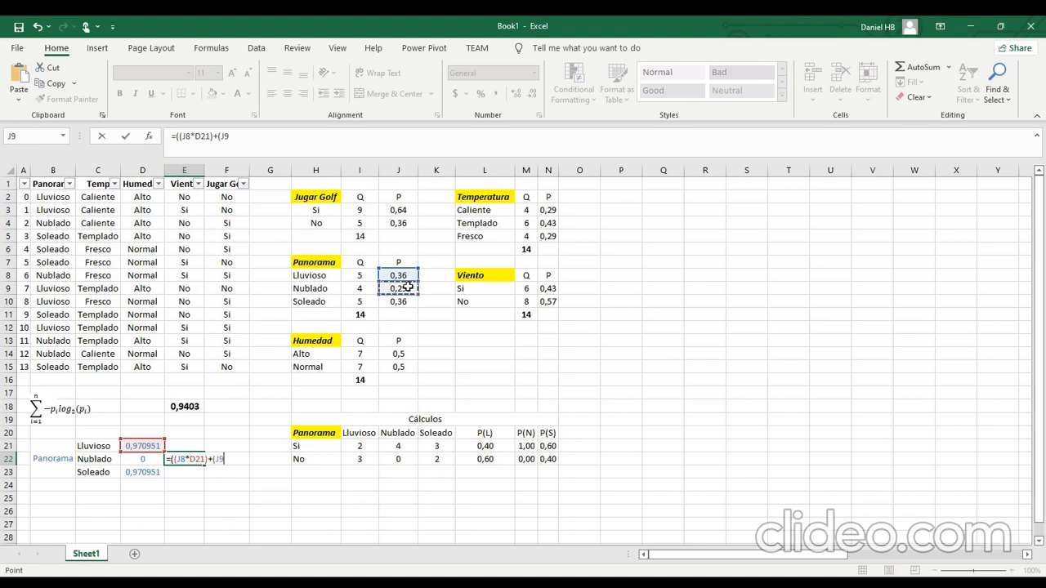
type("*")
left_click(152, 463)
type(")+(")
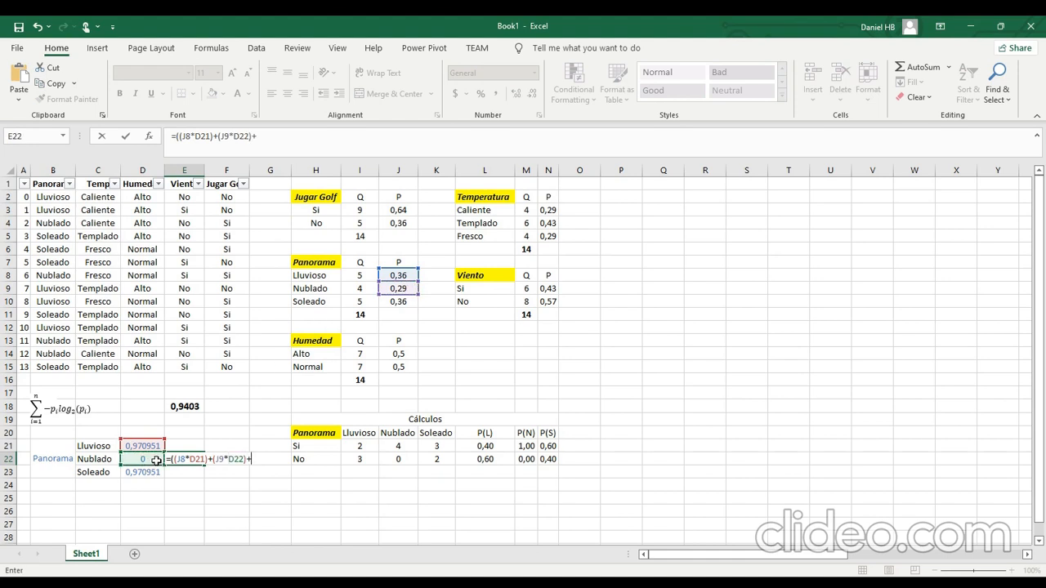
left_click(404, 302)
type("*")
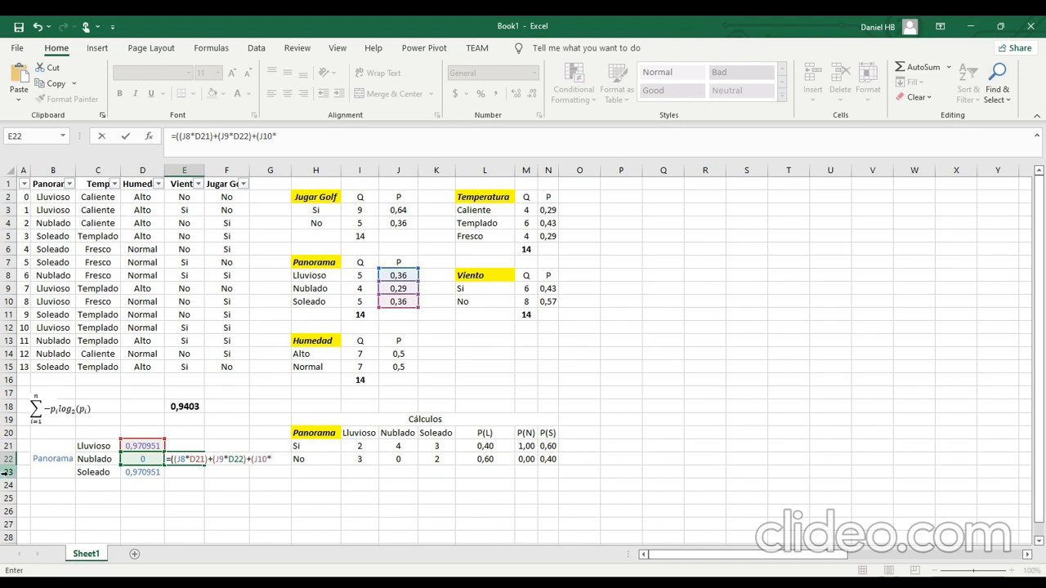
left_click(141, 474)
type("))")
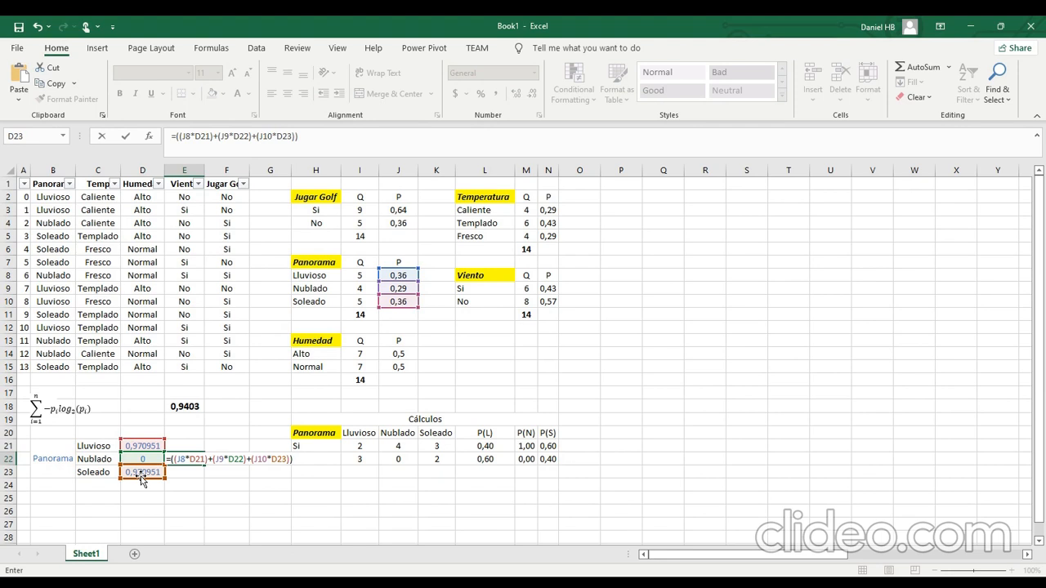
key("Return")
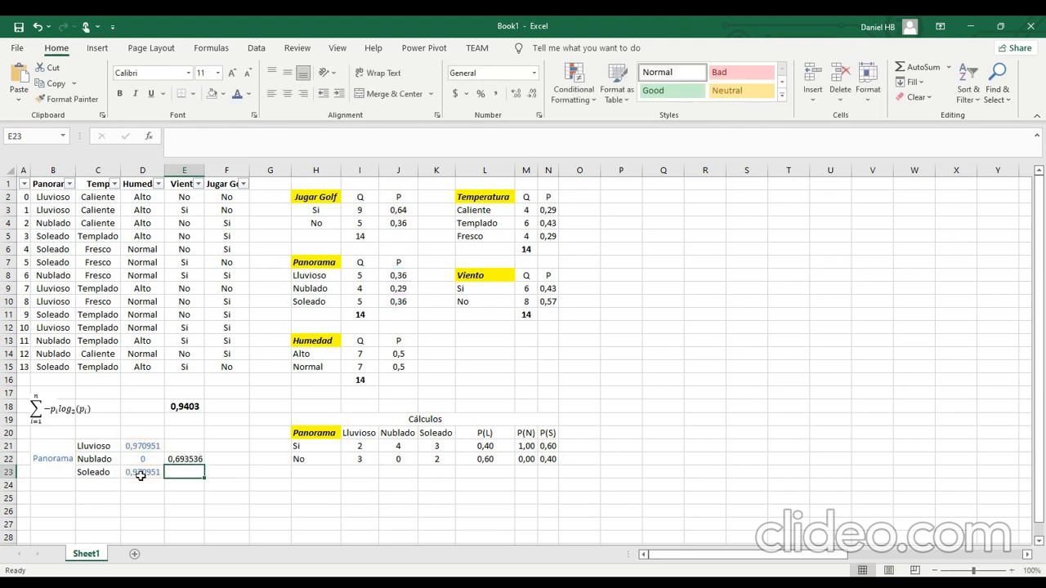
Format Panorama's weighted entropy in E22 with a dark orange, bold font.
key("Up")
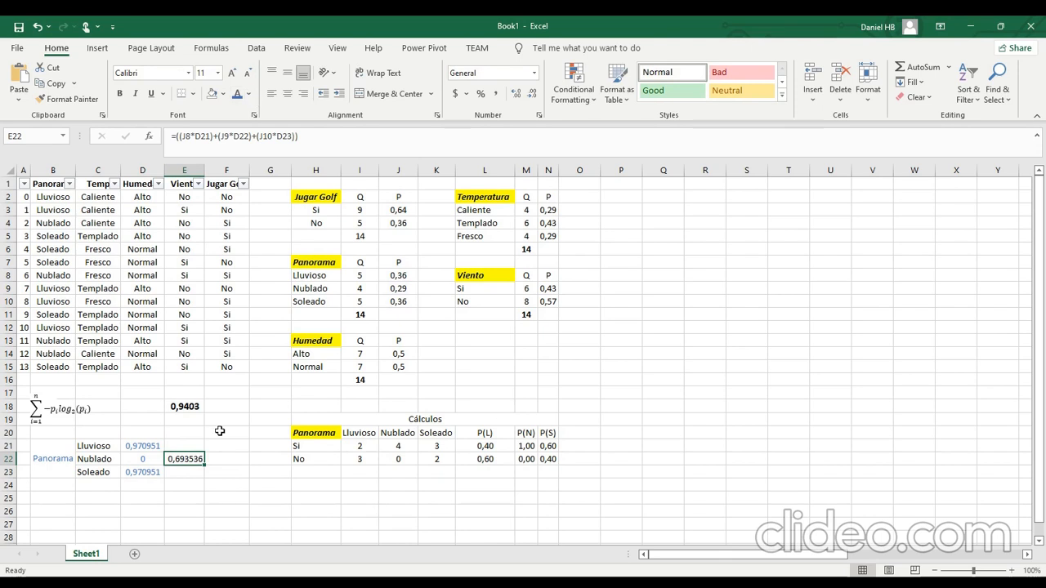
left_click(250, 95)
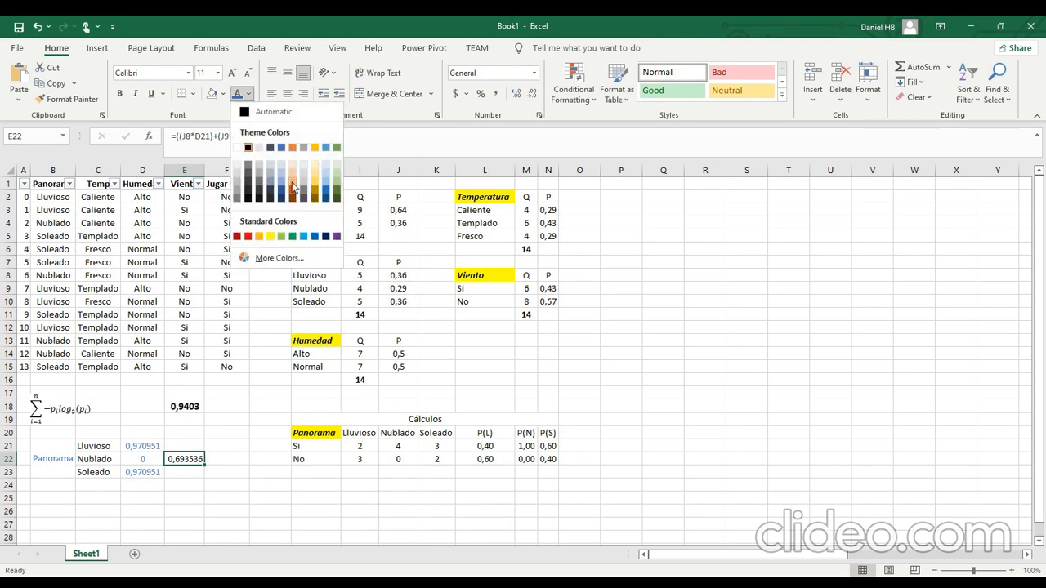
left_click(292, 184)
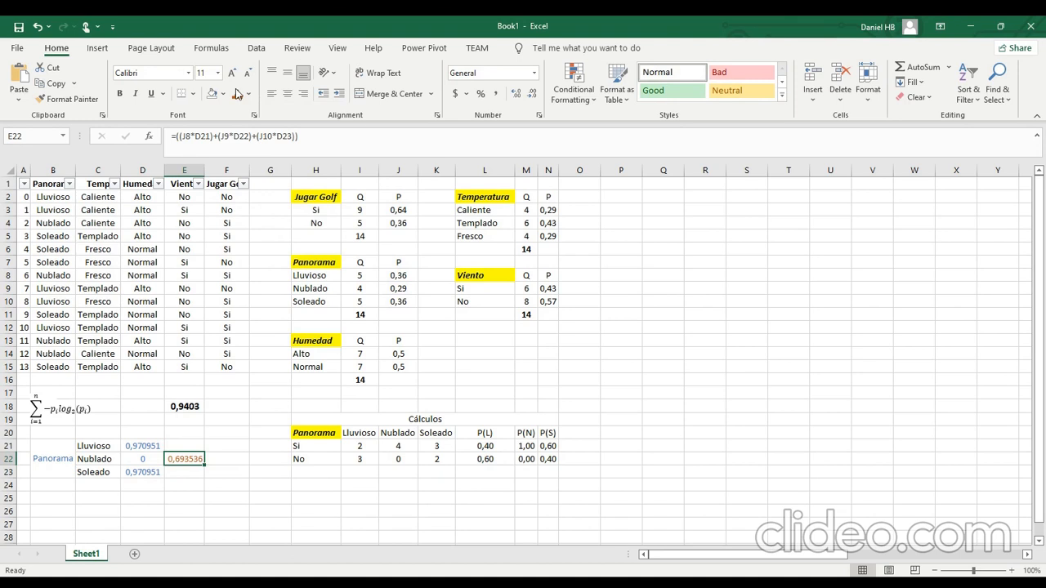
left_click(121, 96)
key("Right")
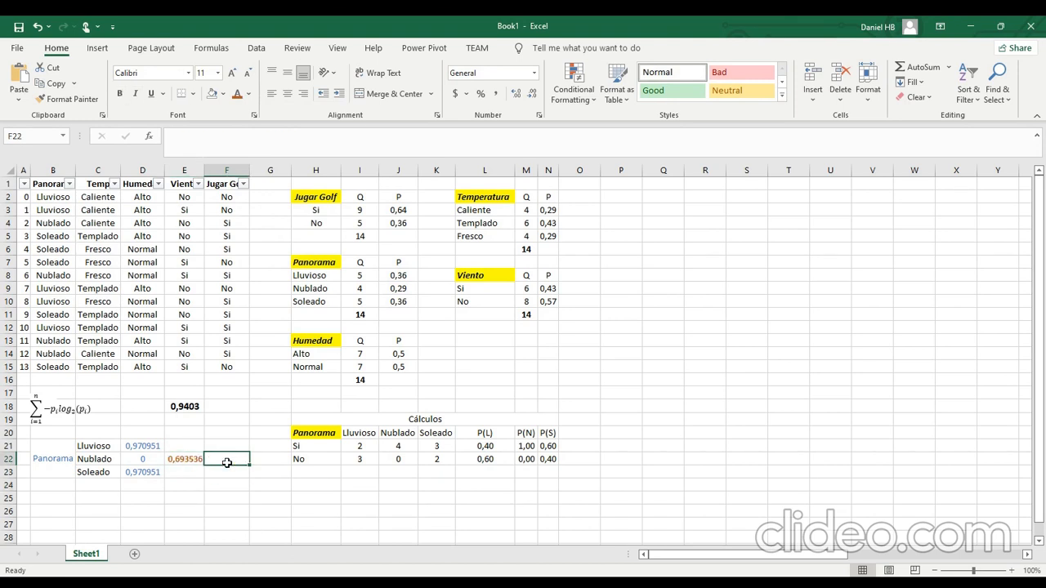
Add the headings "Entropia G" in E20 and "Gana Info" in F20 above the Panorama results.
left_click(183, 430)
type("Ent")
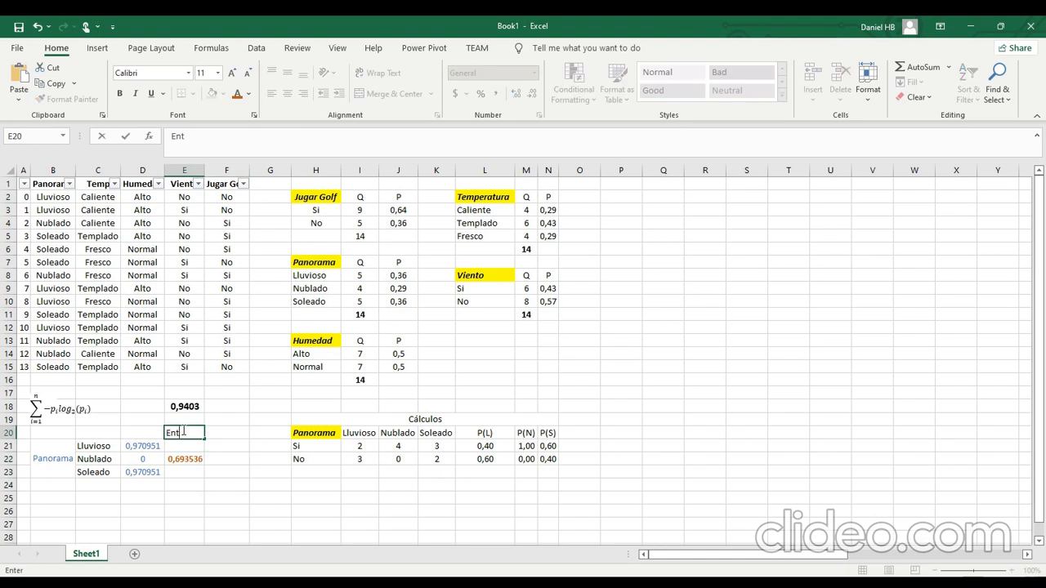
type("ropia G")
key("Tab")
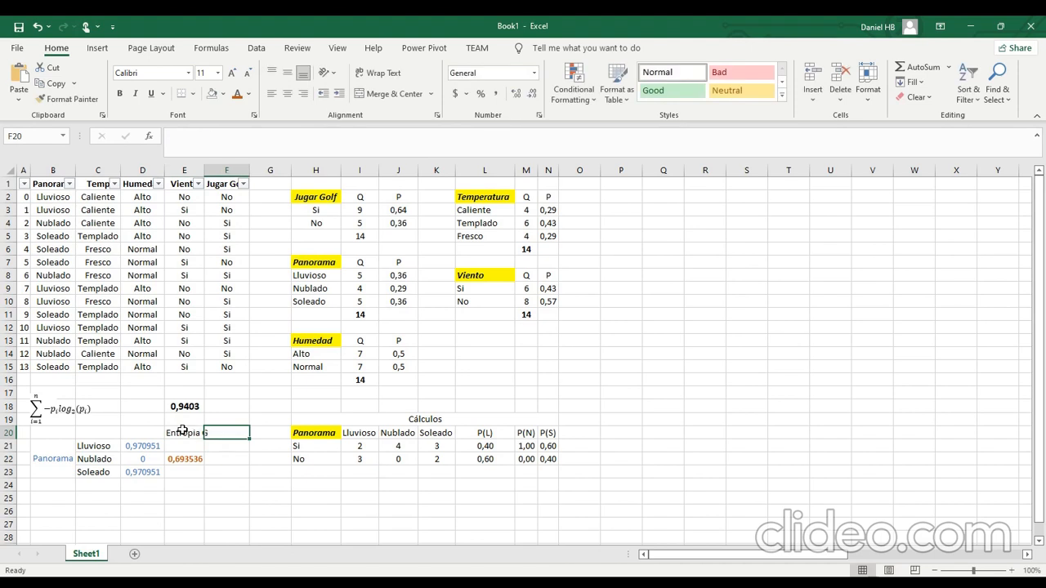
type("Gana Info")
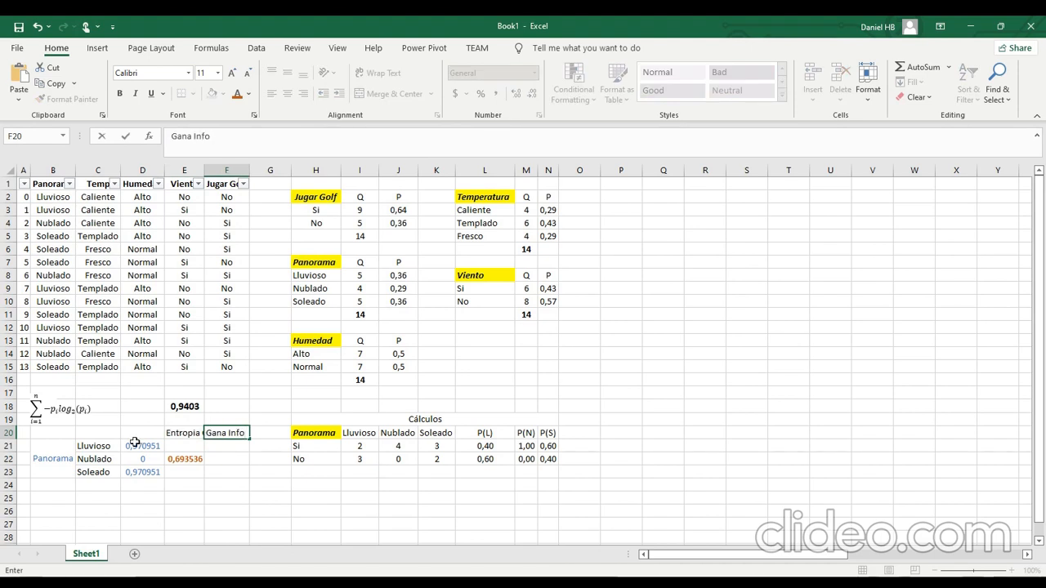
Calculate Panorama's information gain in F22 by subtracting its weighted entropy from the Jugar Golf entropy with =E18-E22.
left_click(231, 459)
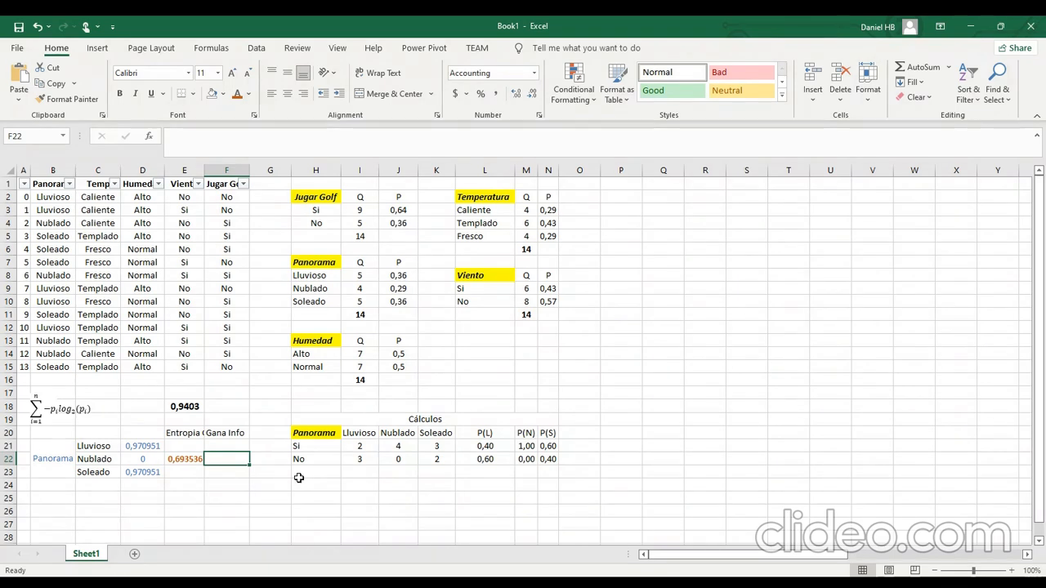
type("=")
key("Up")
key("Up")
key("Up")
key("Left")
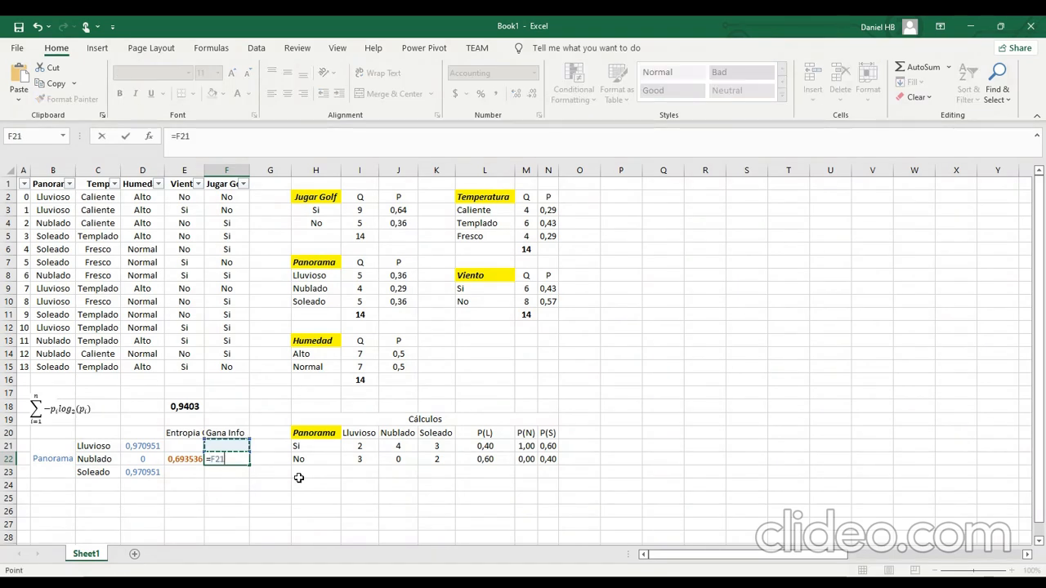
key("Up")
type("-")
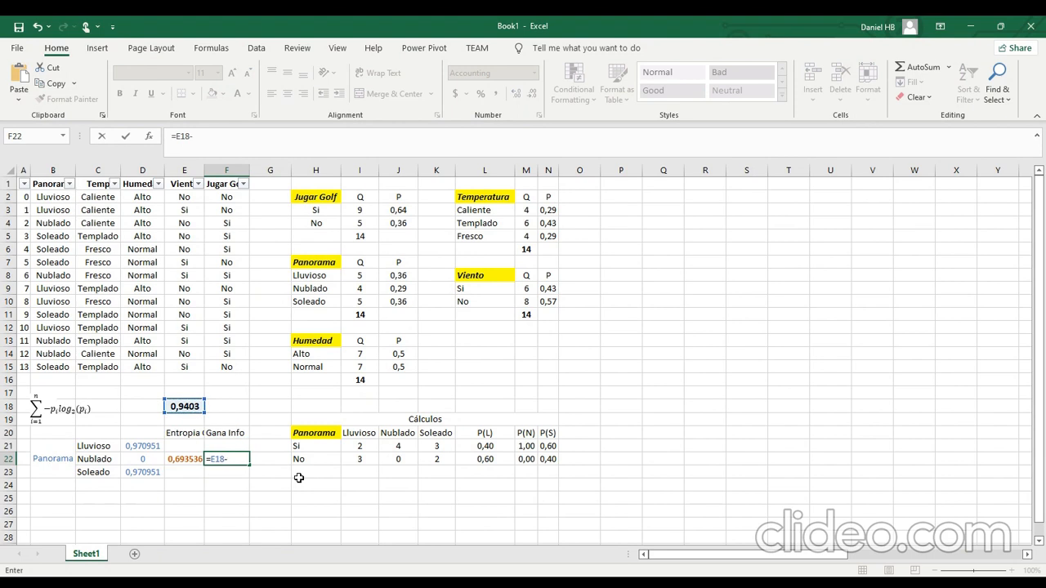
left_click(197, 457)
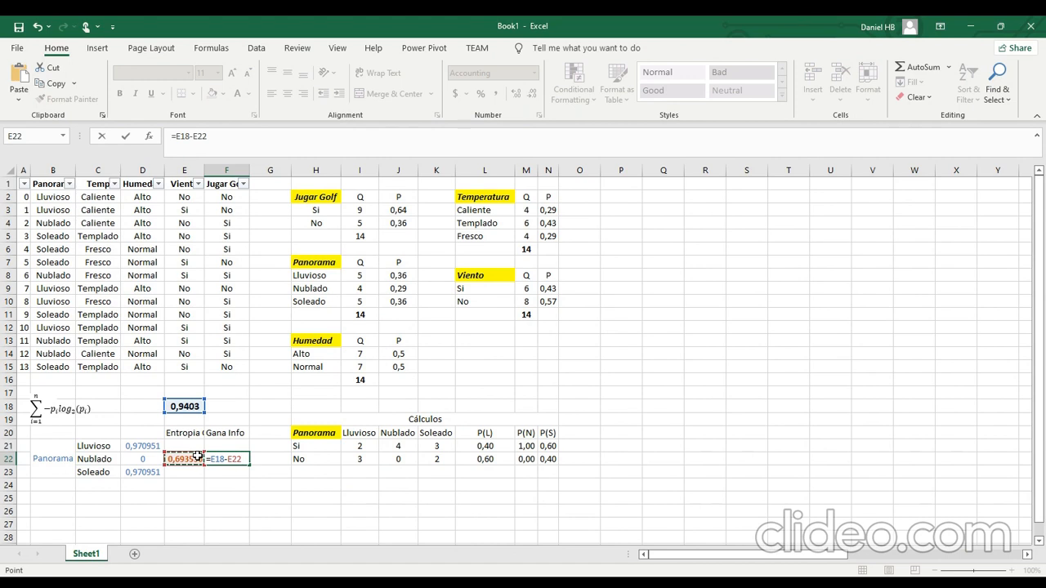
key("Return")
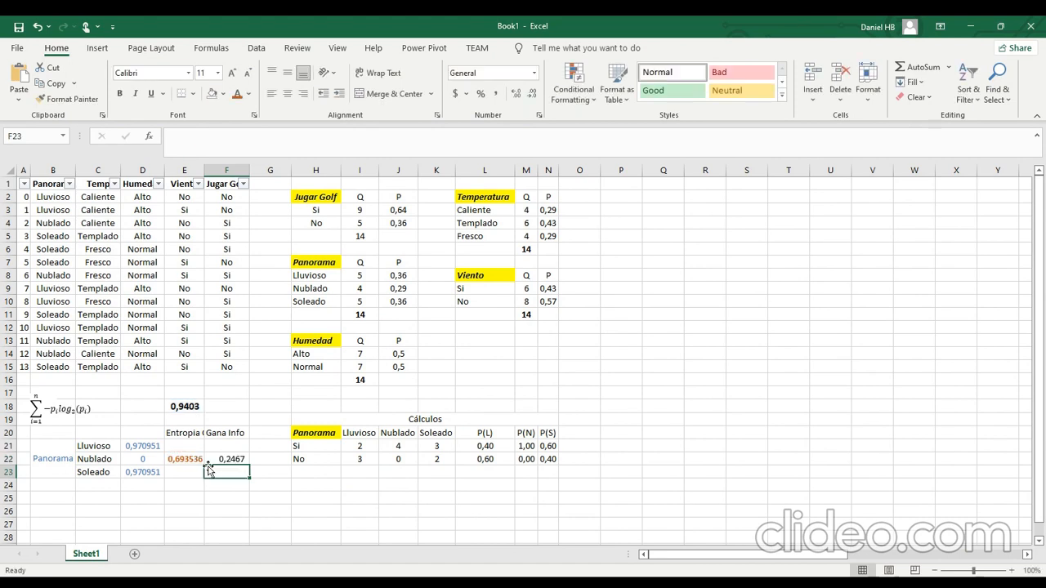
Format Panorama's information gain in F22 with a blue, bold, 12-point font.
left_click(223, 460)
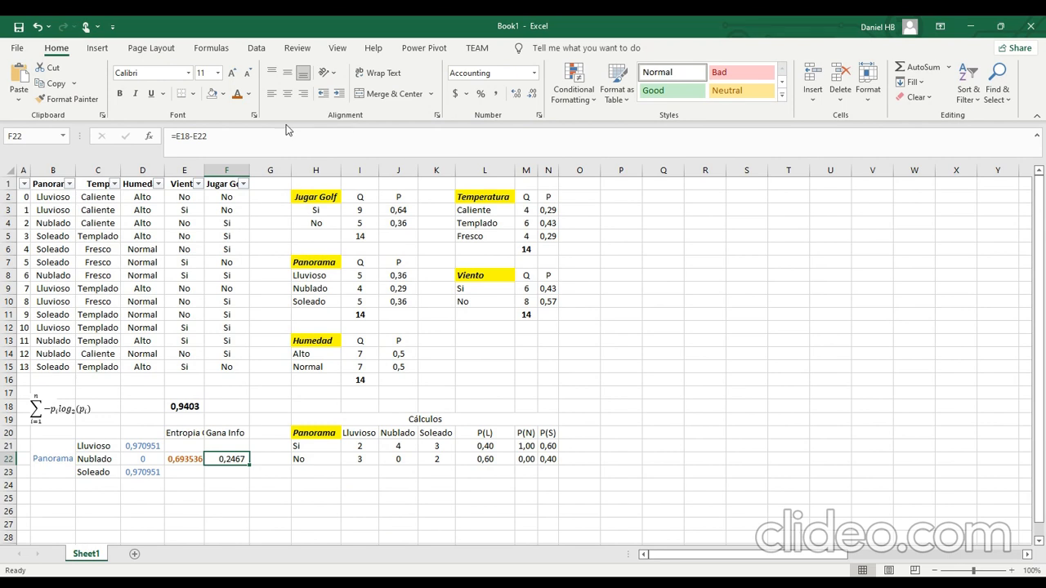
left_click(249, 93)
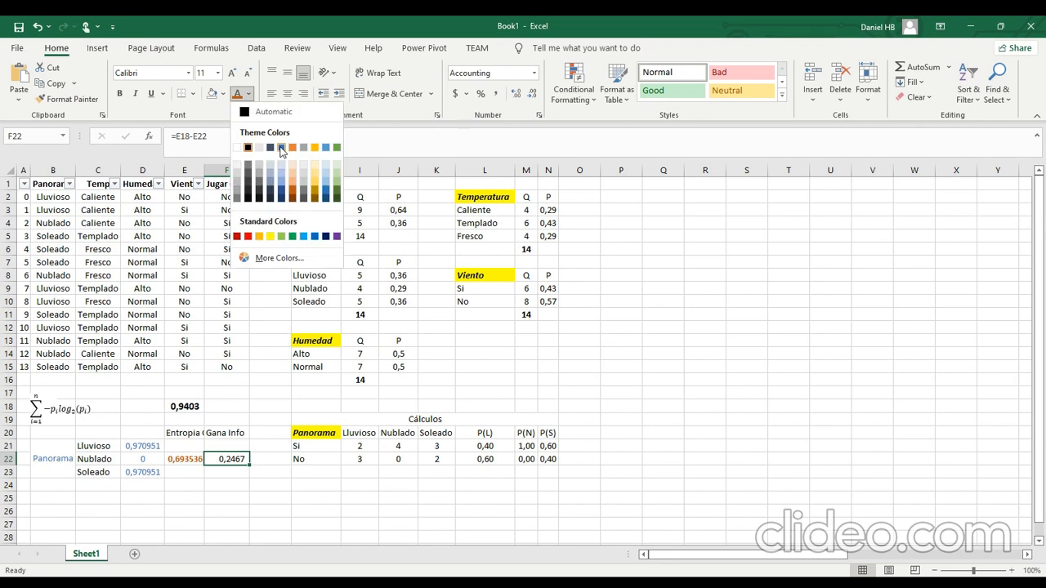
left_click(237, 184)
left_click(233, 75)
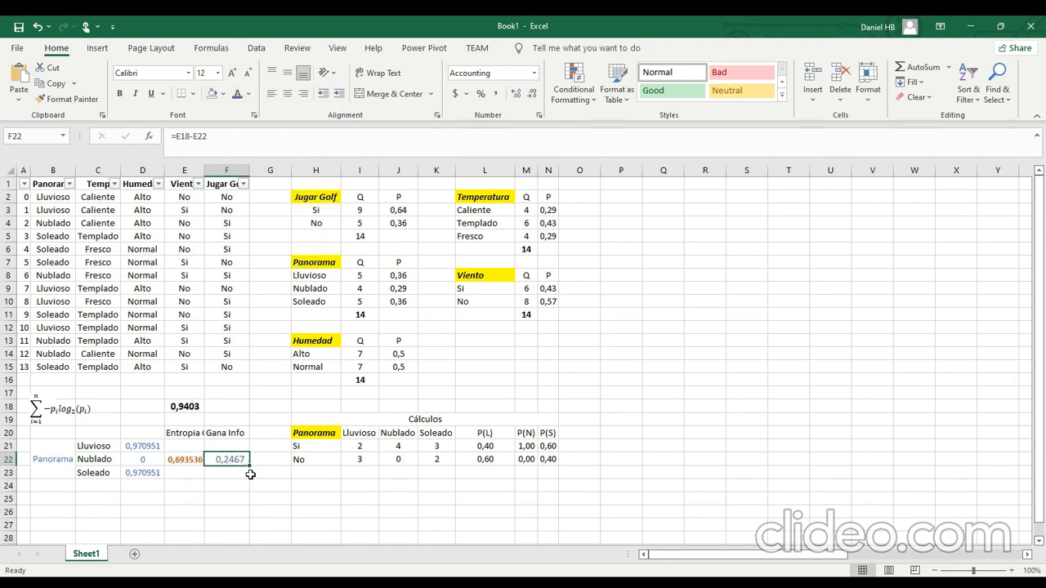
key("ctrl+b")
left_click(228, 511)
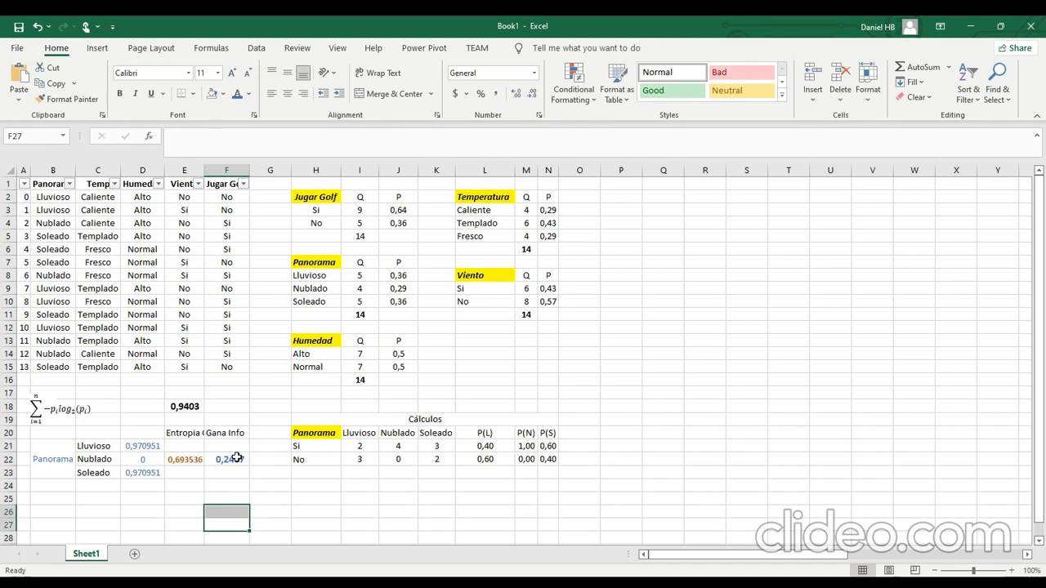
Copy the merged Panorama label to B25 below the Panorama block and change its text to "Temperatura".
scroll(233, 455, "down", 2)
left_click(229, 408)
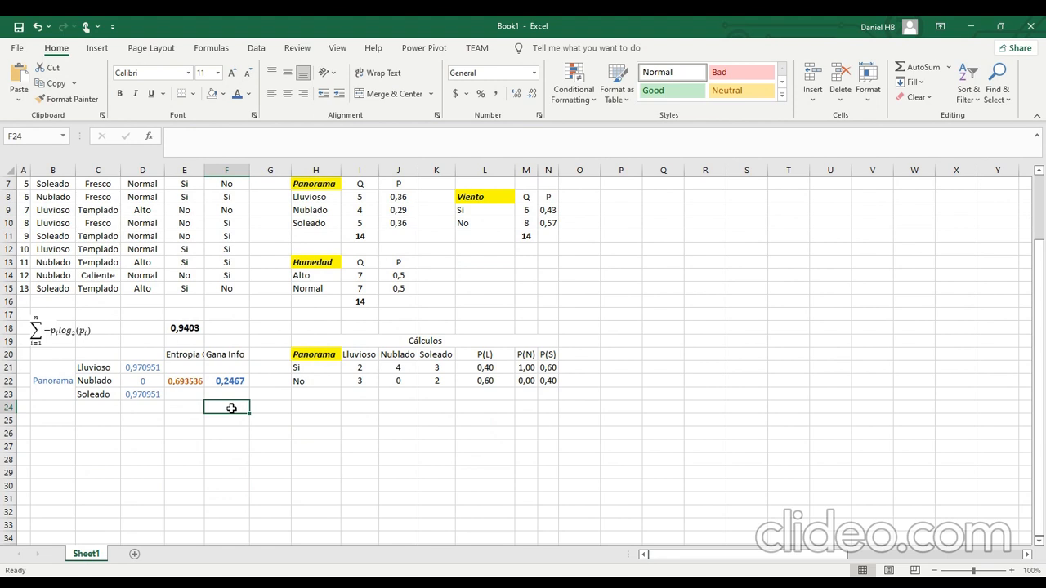
scroll(232, 409, "up", 2)
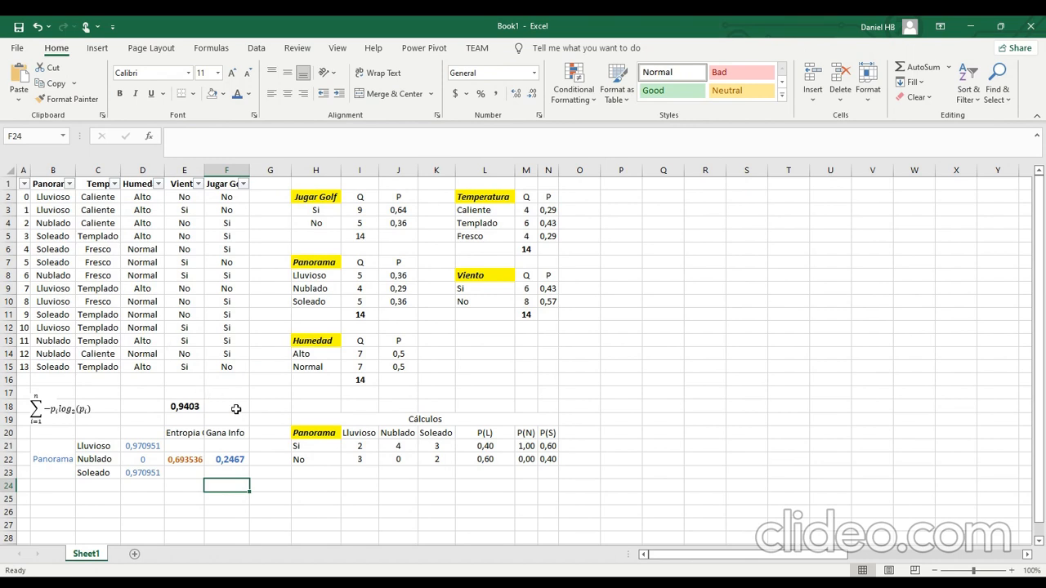
scroll(235, 409, "down", 2)
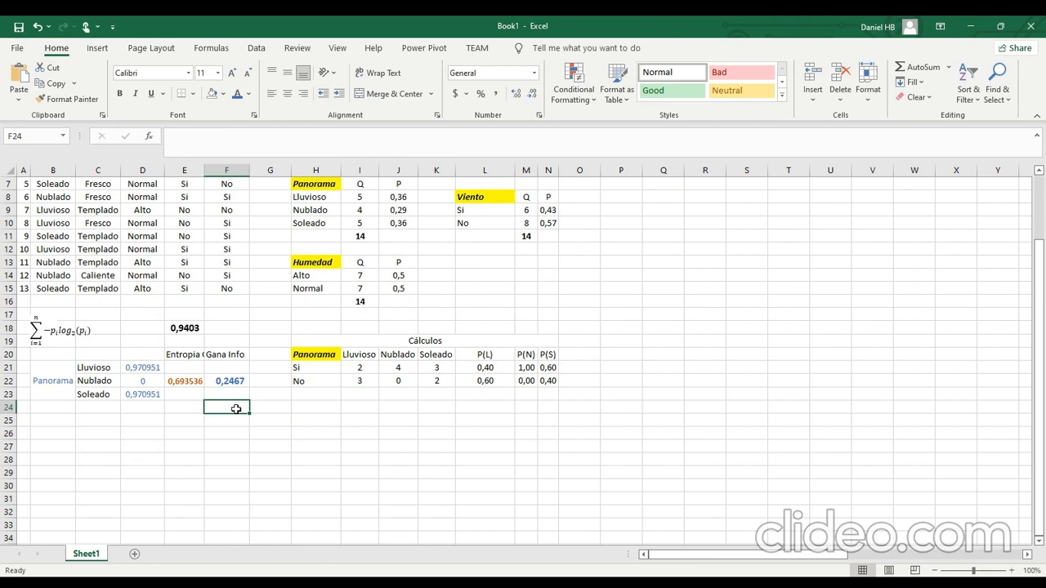
left_click_drag(67, 416, 69, 446)
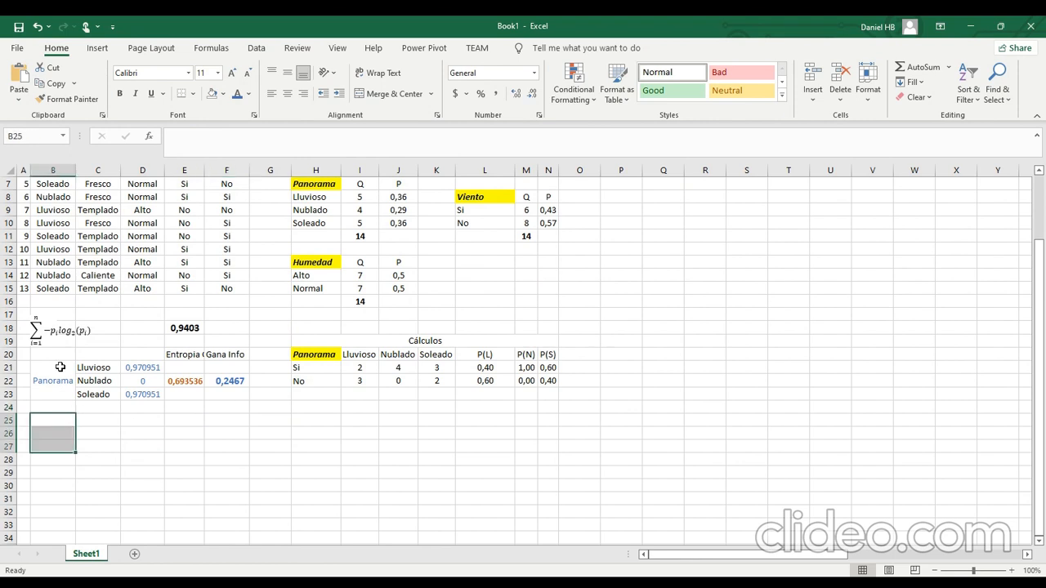
left_click(50, 384)
key("ctrl+c")
key("Down")
key("Down")
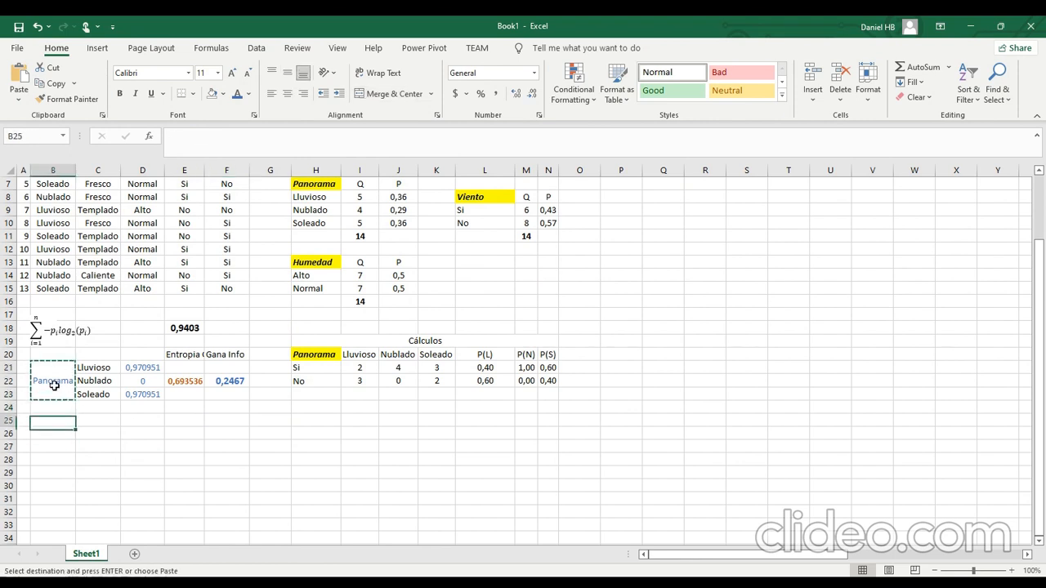
key("Return")
type("Temperatura")
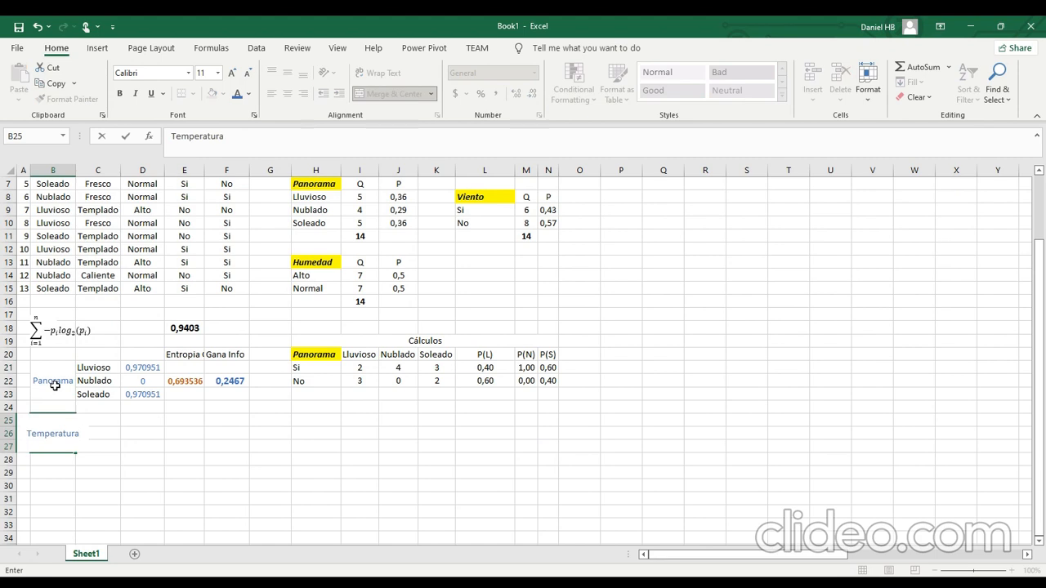
left_click(208, 461)
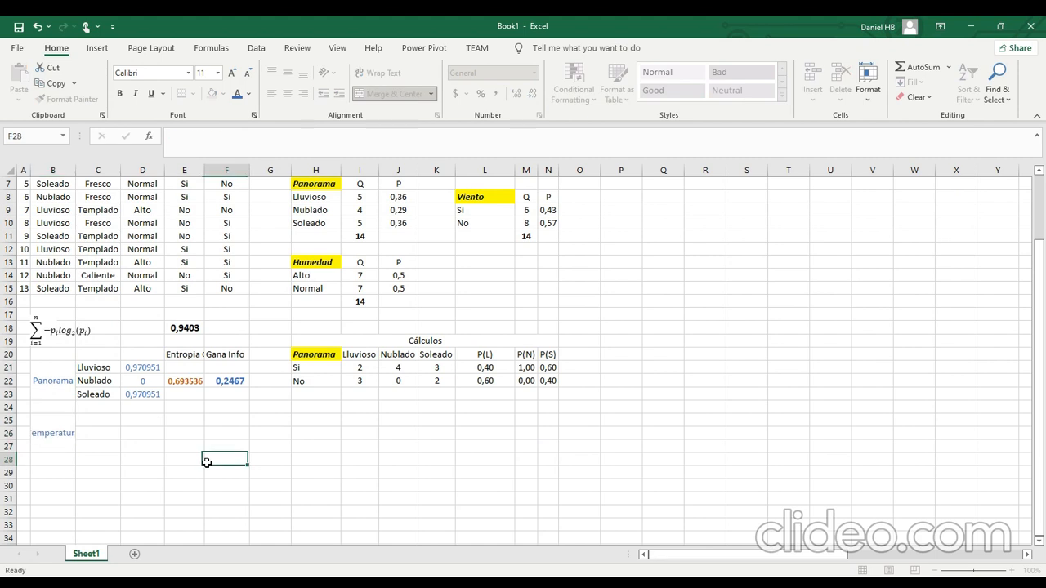
Wrap the text of the Temperatura label and widen column B until the word fits on one line.
left_click(50, 421)
left_click(384, 75)
left_click(191, 460)
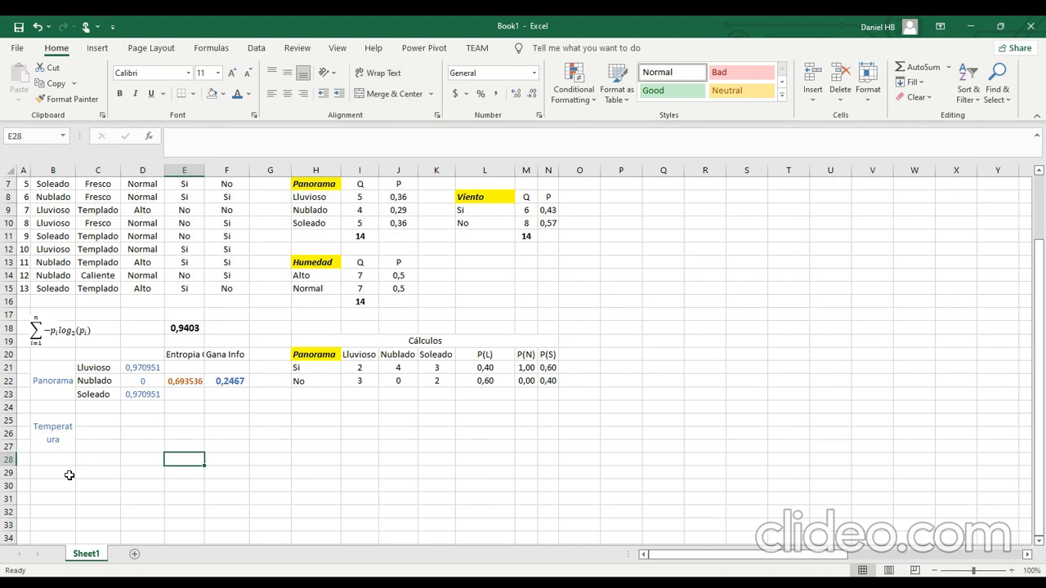
left_click_drag(75, 170, 96, 170)
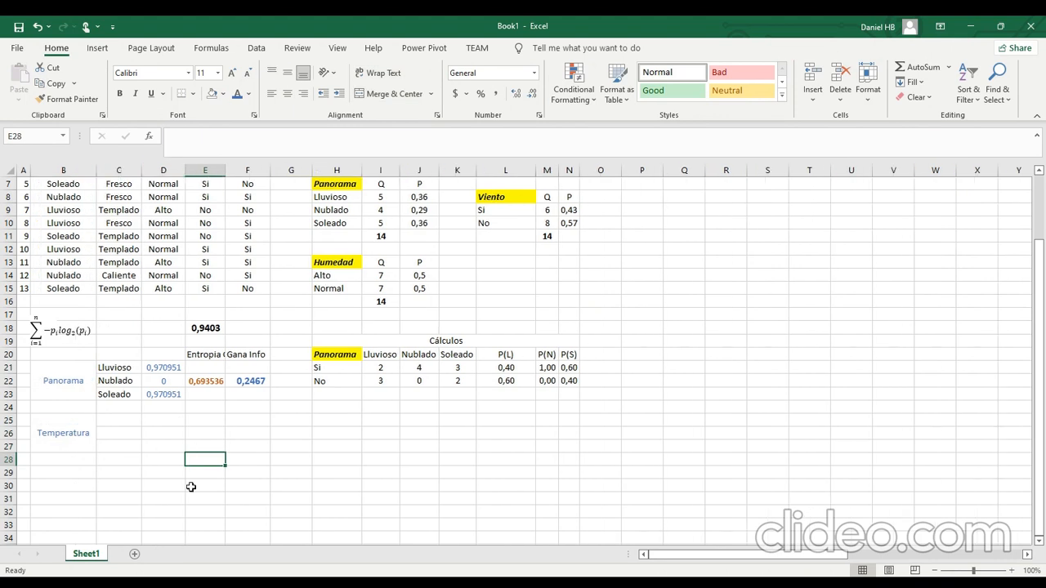
left_click(77, 471)
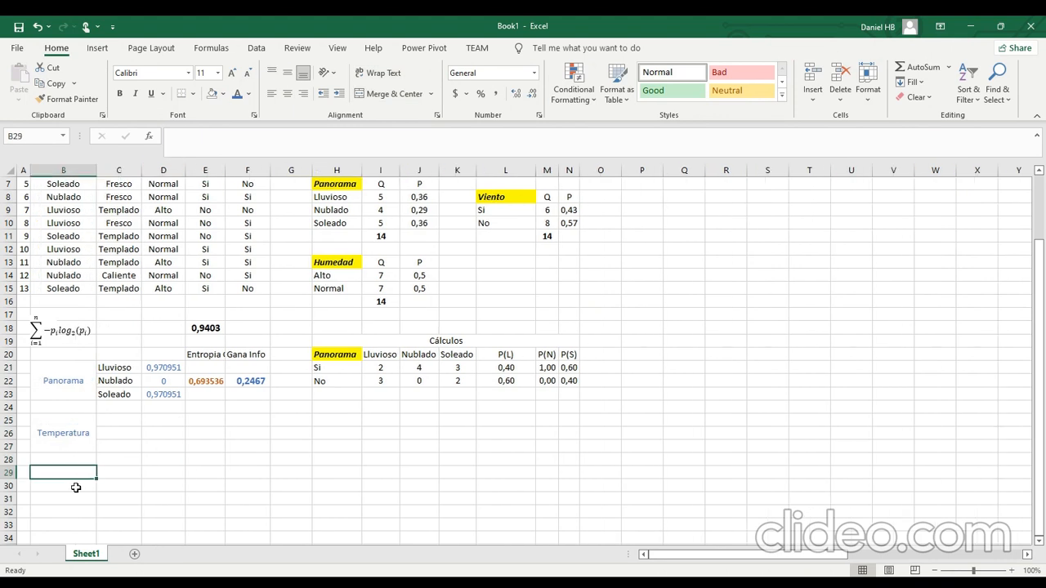
scroll(283, 440, "down", 2)
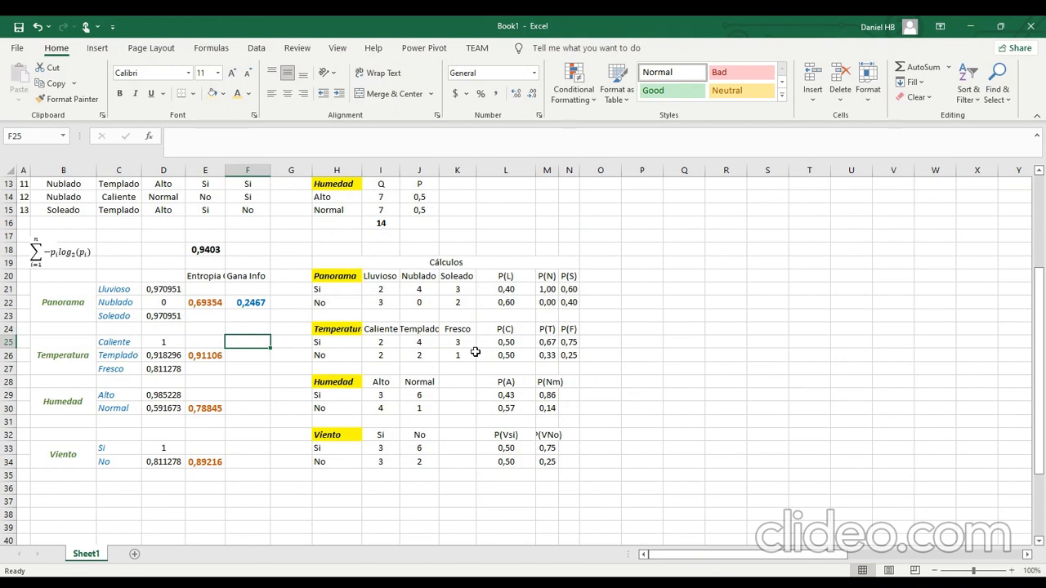
left_click(380, 343)
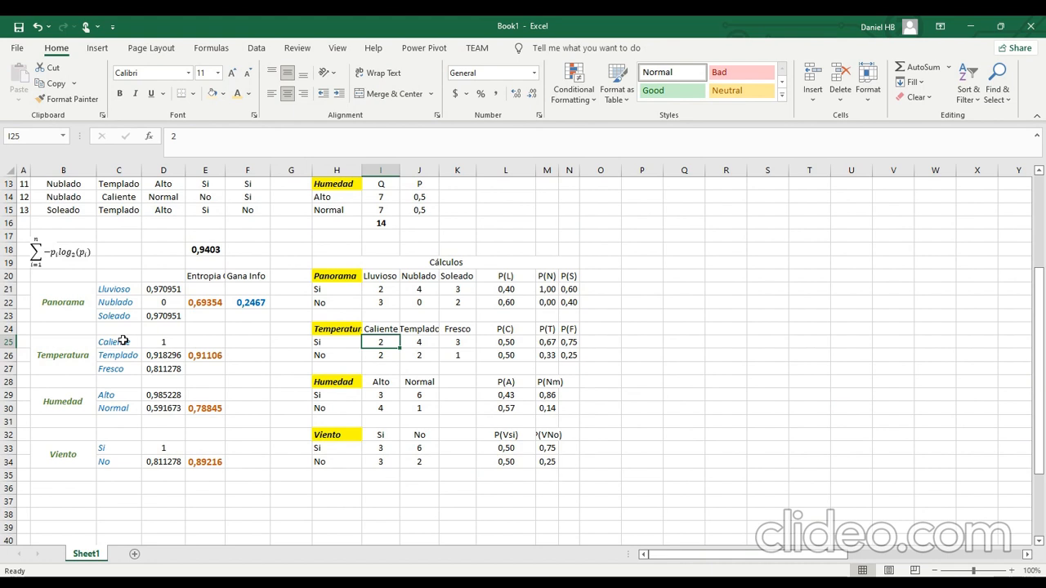
left_click(57, 337)
left_click(62, 401)
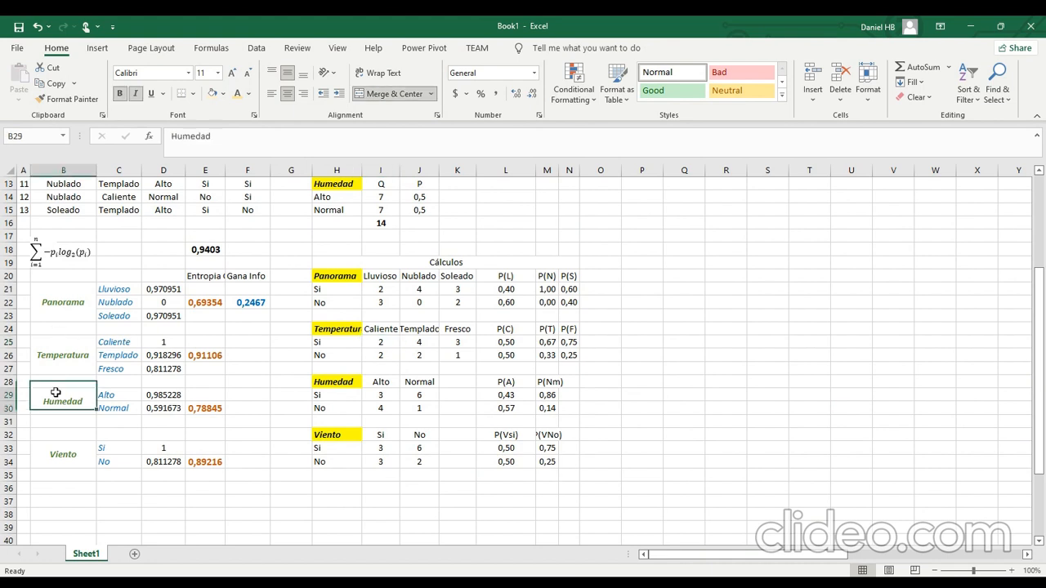
left_click(63, 437)
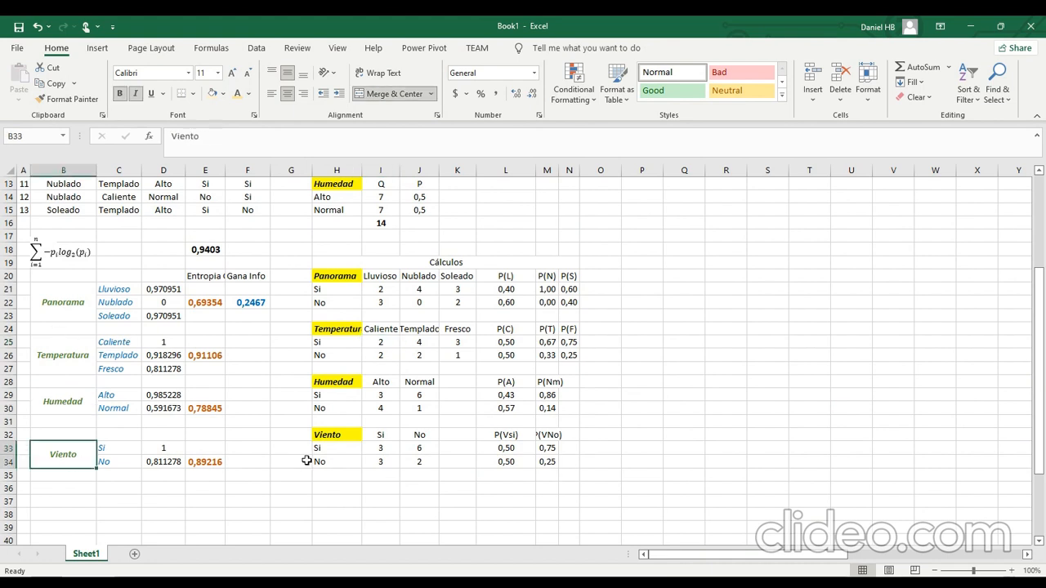
Calculate Temperatura's information gain in F26 with the formula =E18-E26.
left_click(260, 354)
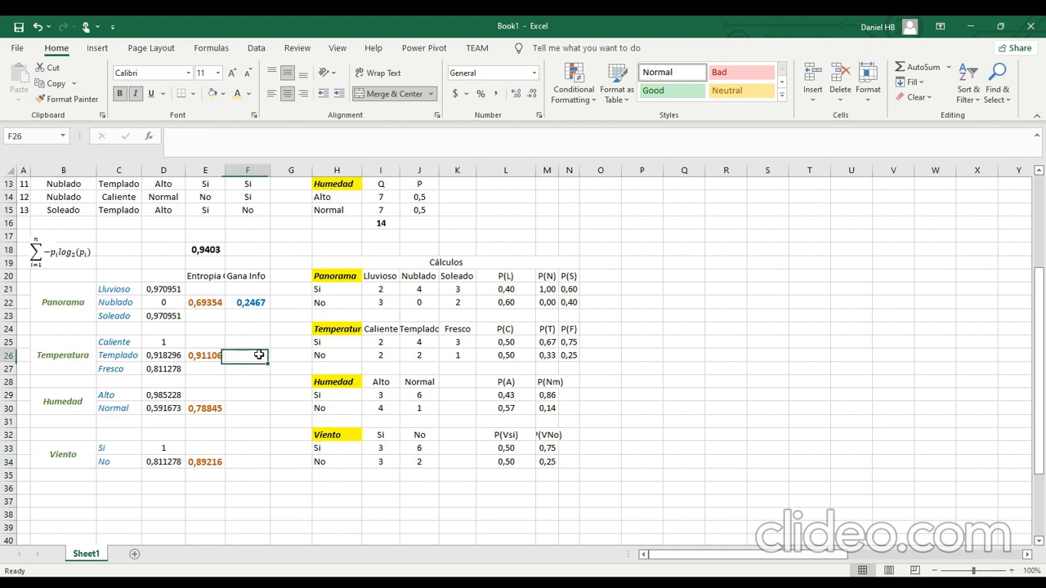
type("=")
key("Left")
key("Left")
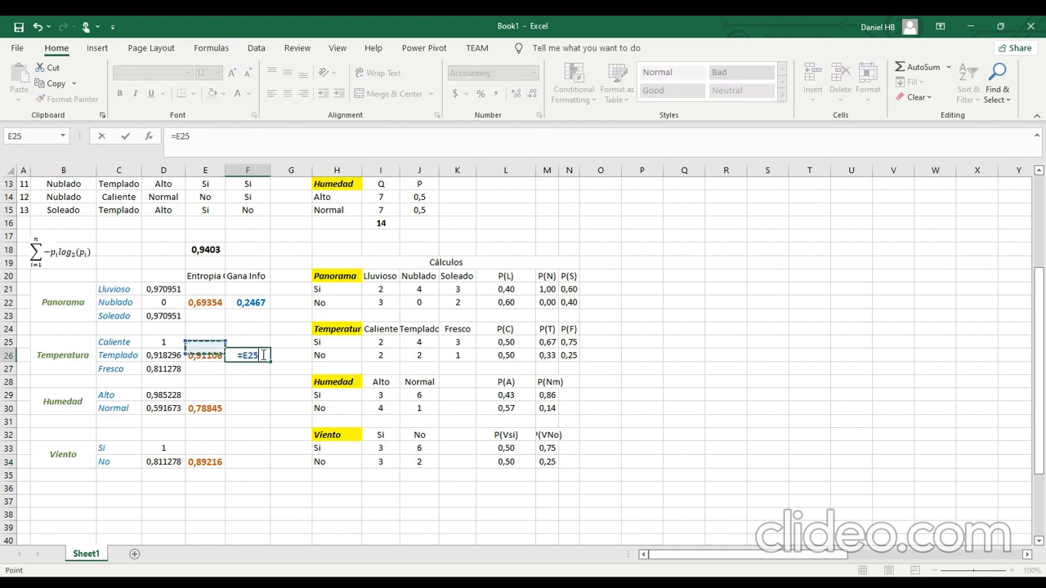
key("Up")
key("Up")
key("Up")
key("Up")
key("Up")
key("Up")
key("Up")
key("Up")
key("Up")
key("Right")
key("Down")
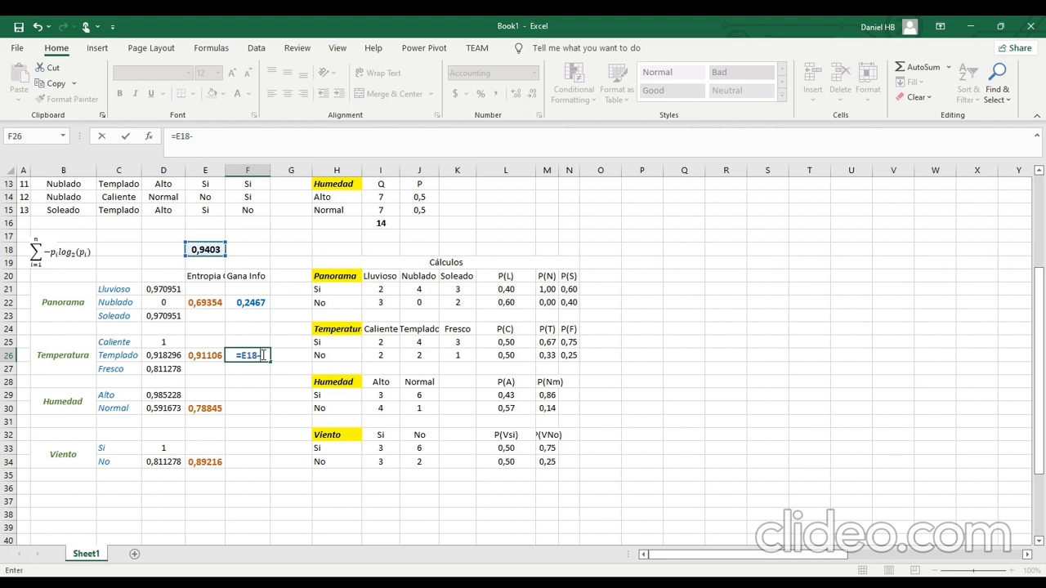
type("-")
left_click(205, 357)
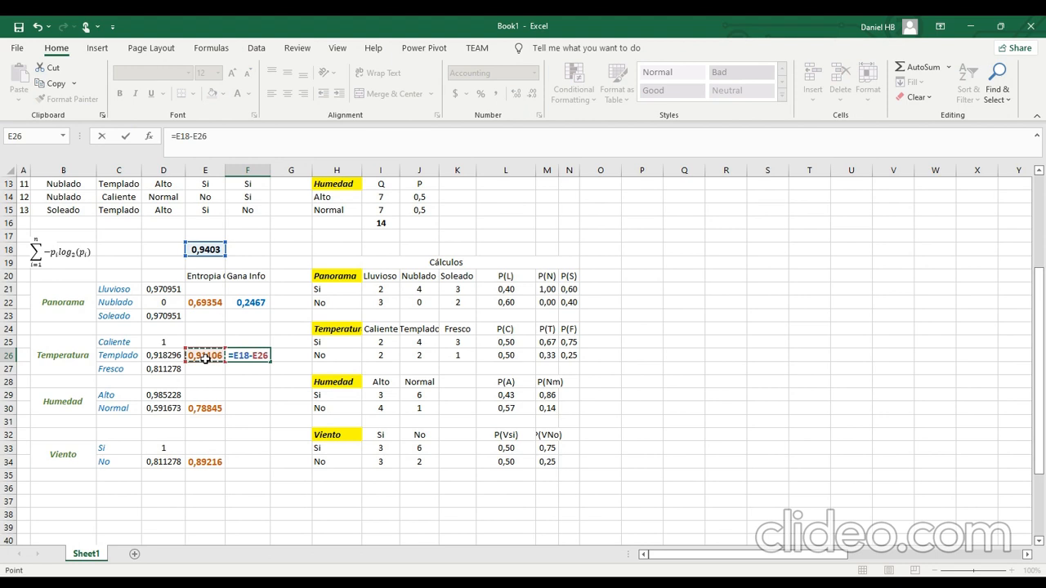
key("Return")
Calculate Humedad's information gain in F30 with the formula =E18-E30.
left_click(260, 409)
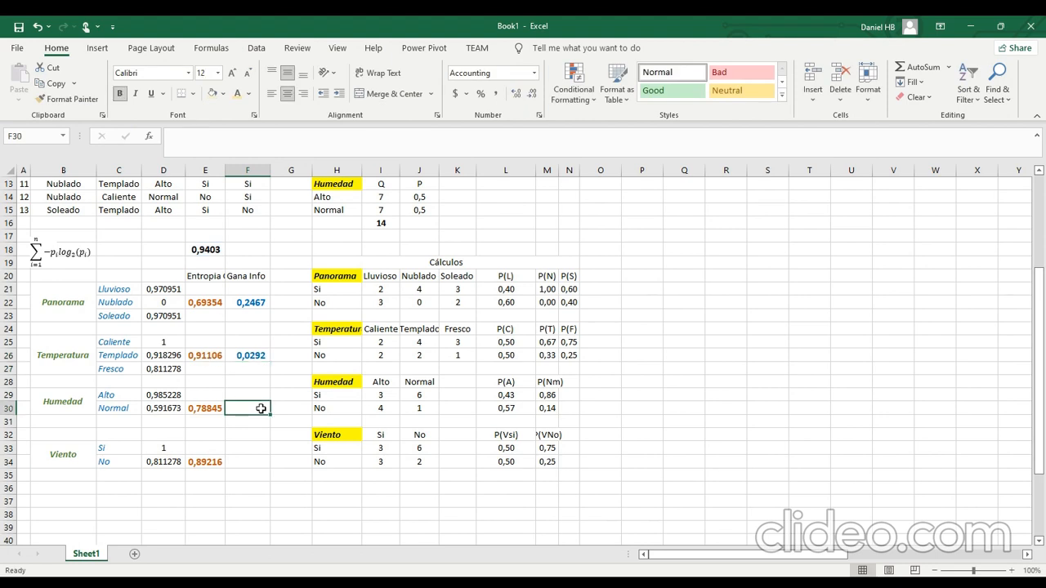
type("=")
left_click(211, 247)
type("-")
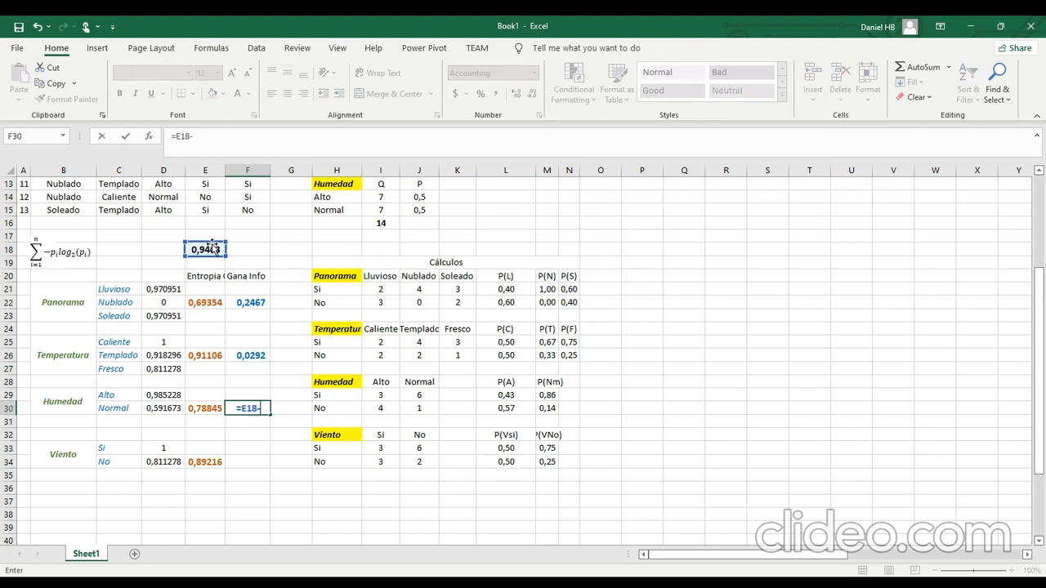
scroll(211, 247, "up", 1)
left_click(208, 448)
key("ctrl+Return")
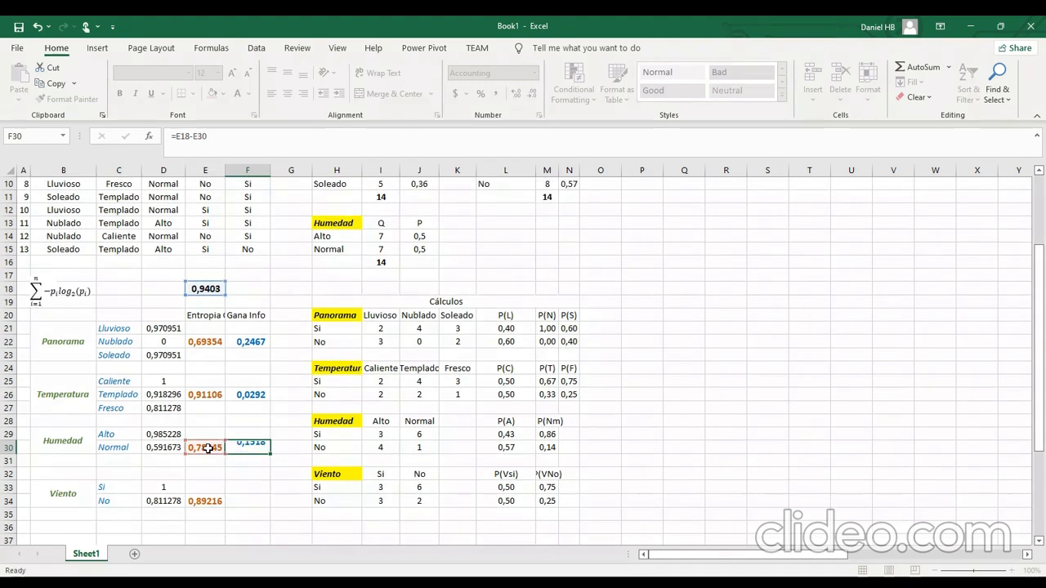
Calculate Viento's information gain in F34 with the formula =E18-E34.
scroll(249, 454, "down", 1)
left_click(255, 459)
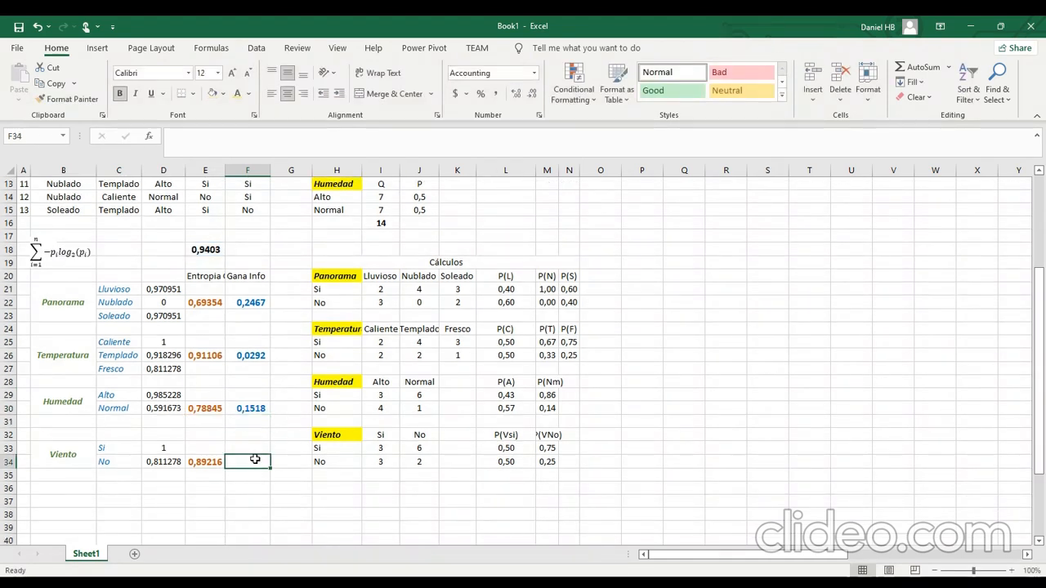
type("=")
left_click(213, 249)
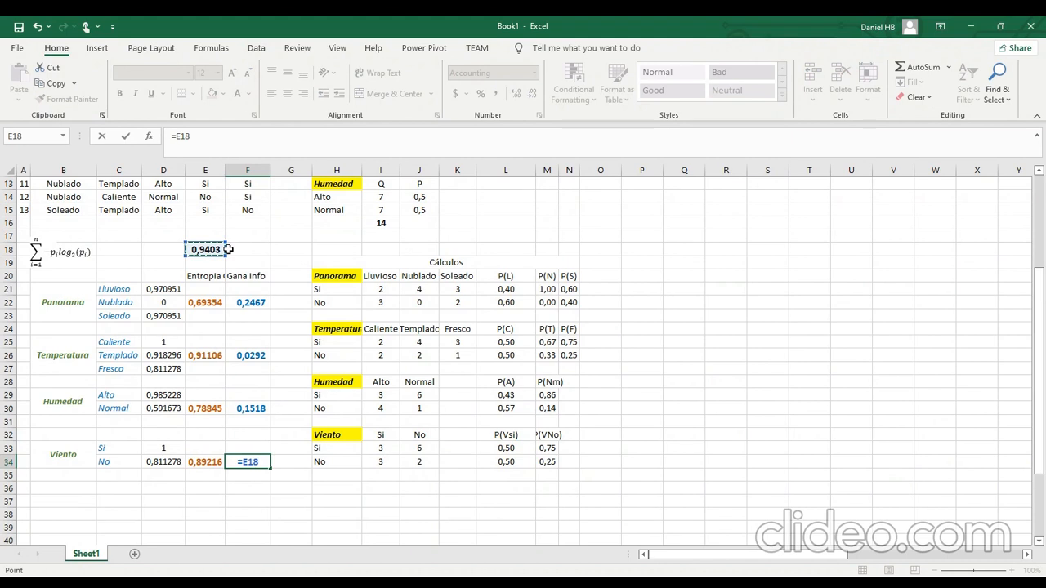
type("-")
left_click(217, 463)
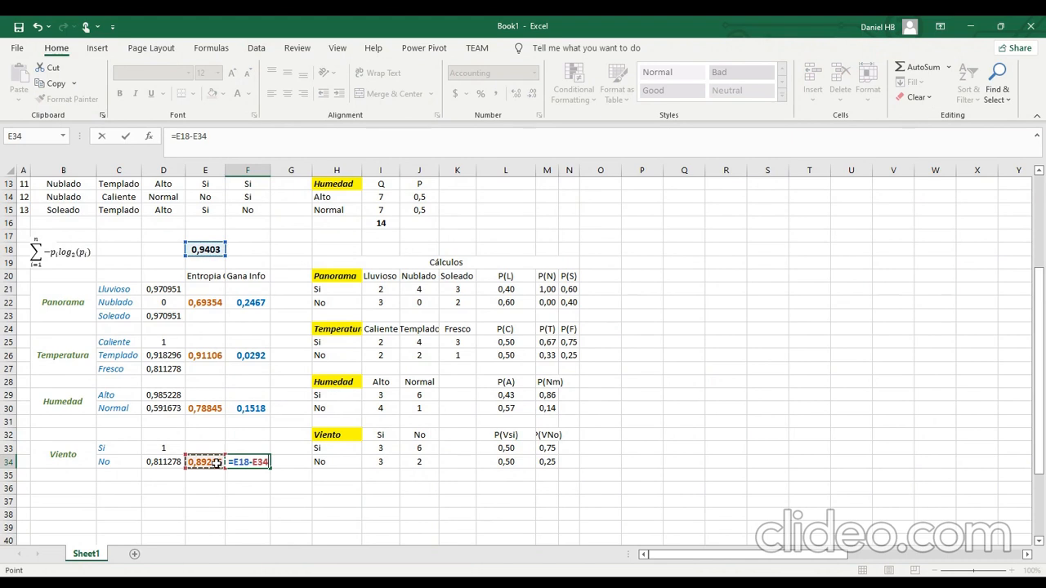
key("Return")
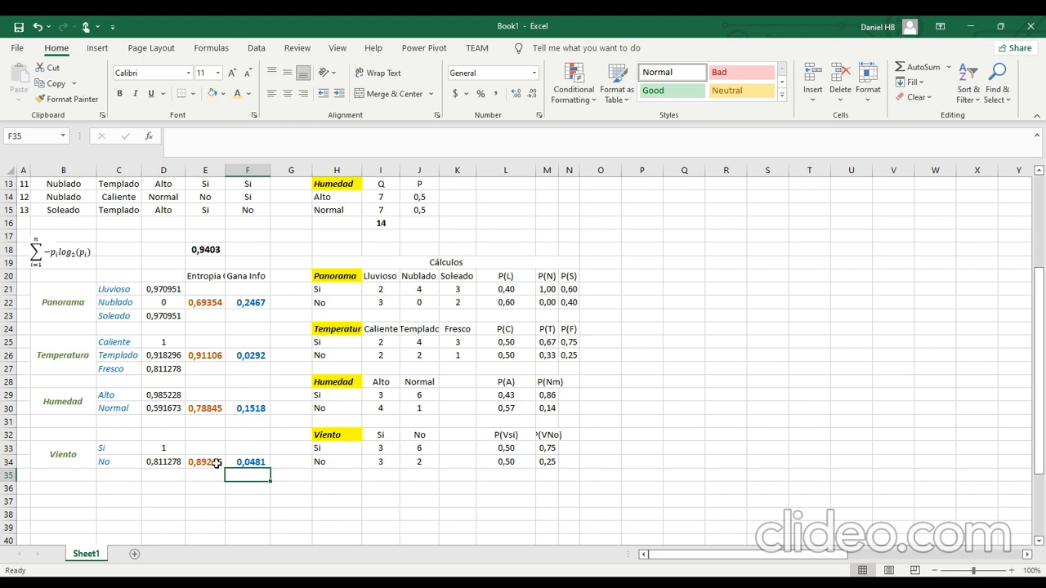
Review Panorama's categories and their counts, then the overall entropy, Lluvioso's entropy and Panorama's information gain formulas.
left_click_drag(103, 290, 118, 314)
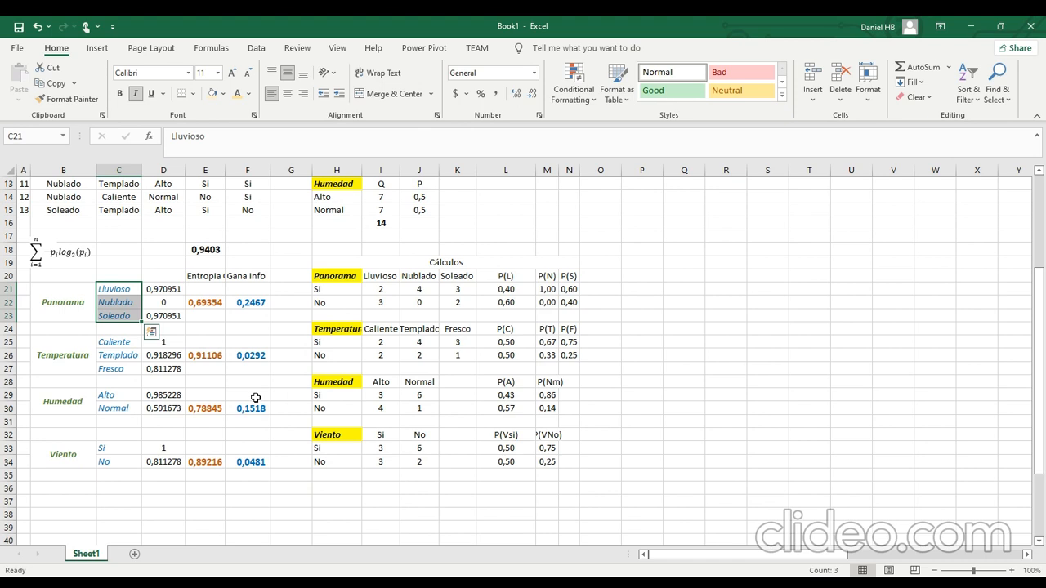
scroll(256, 397, "up", 4)
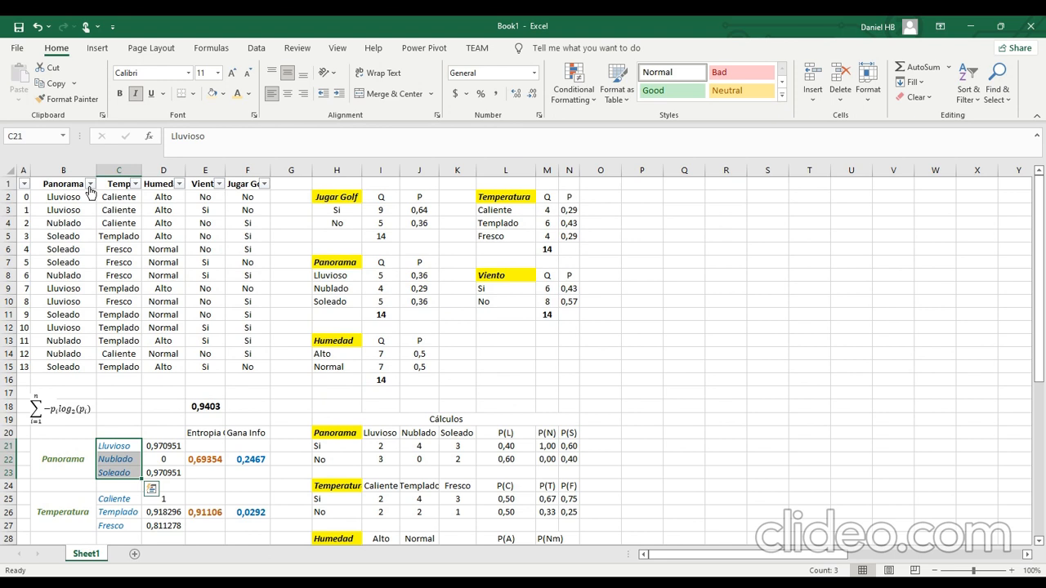
left_click(391, 279)
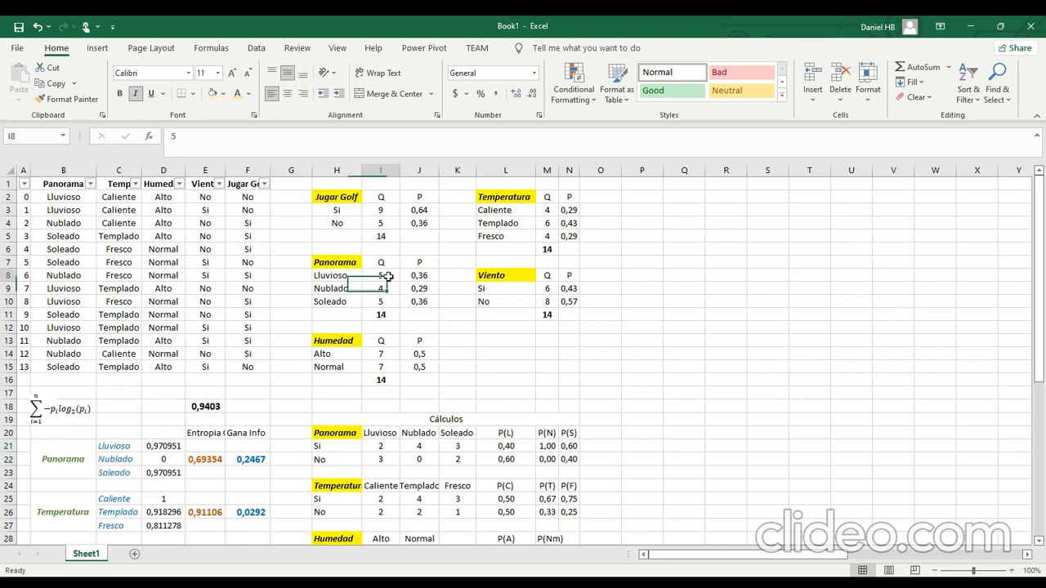
left_click(392, 293)
left_click(395, 299)
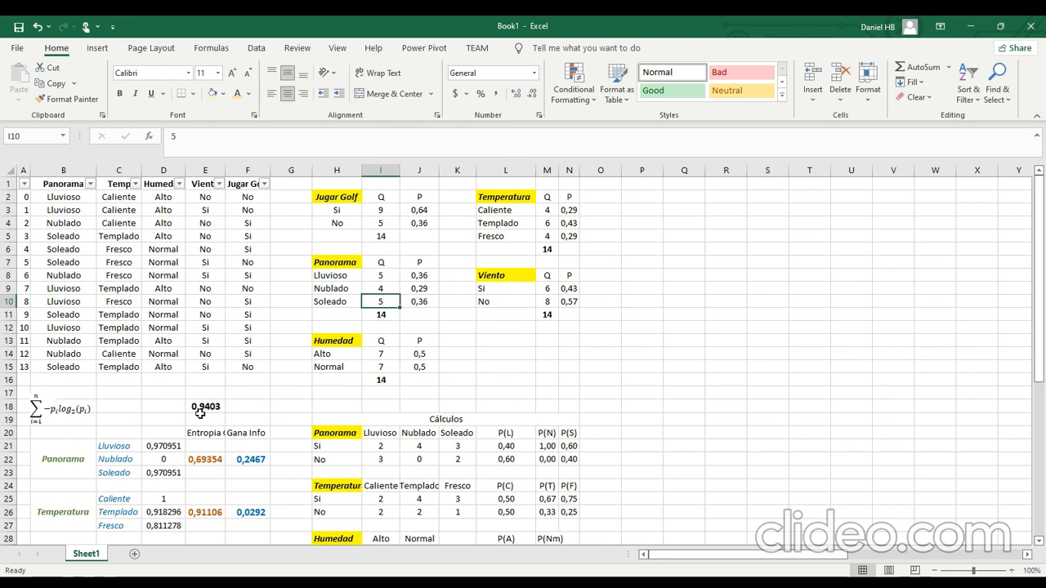
scroll(200, 413, "down", 3)
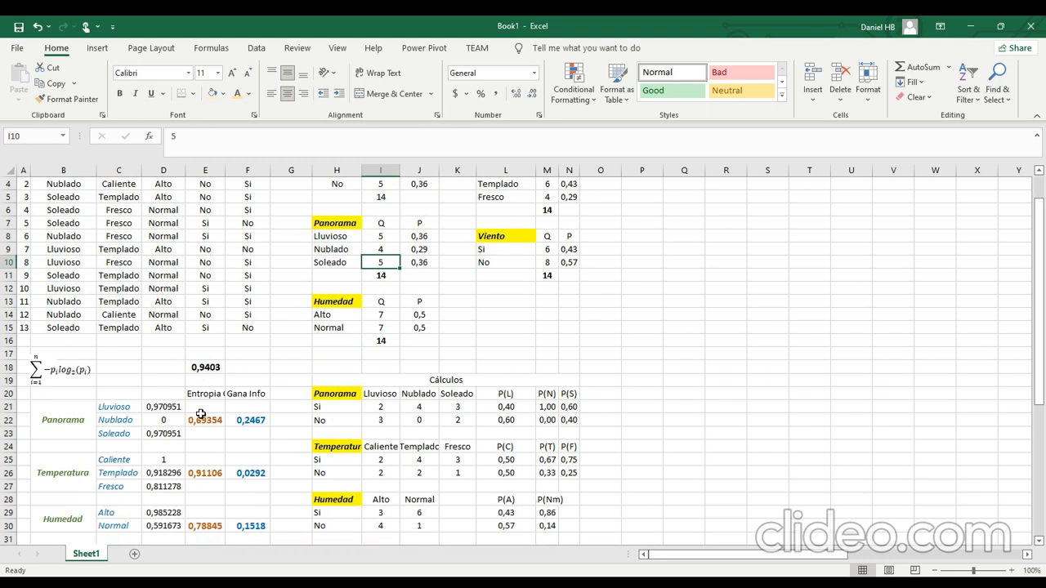
left_click(213, 285)
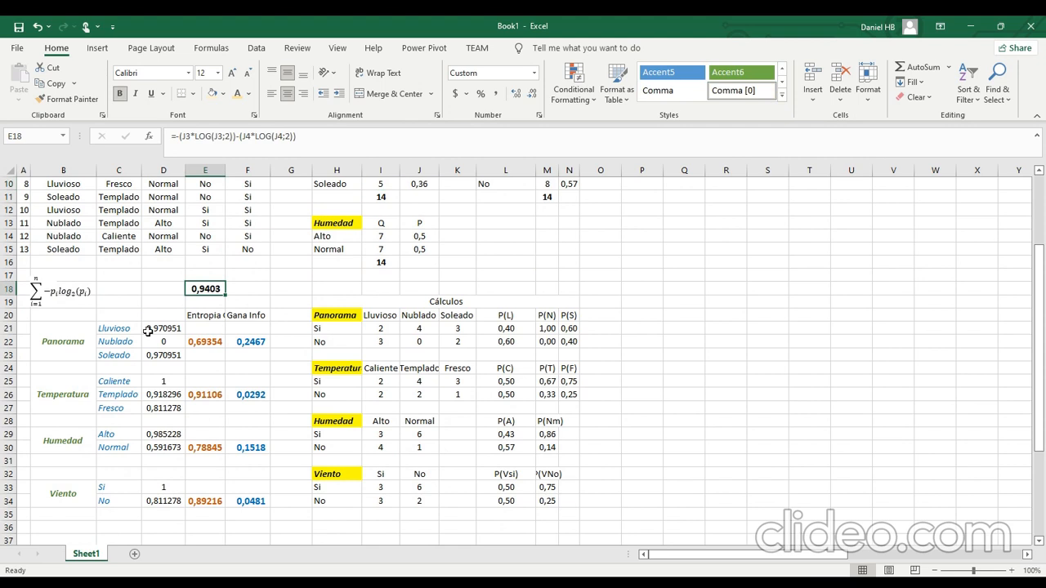
left_click(154, 331)
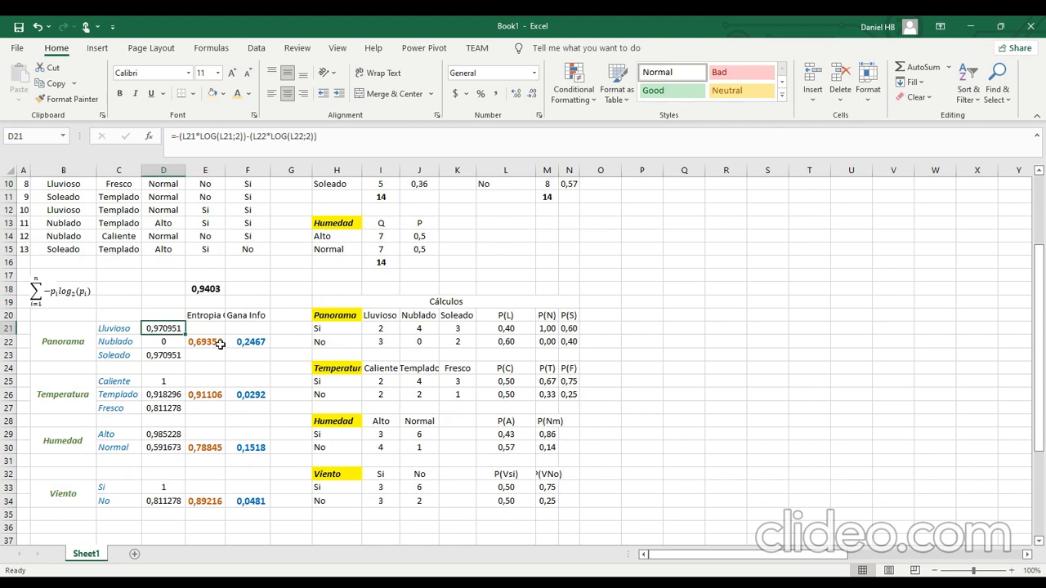
left_click(258, 347)
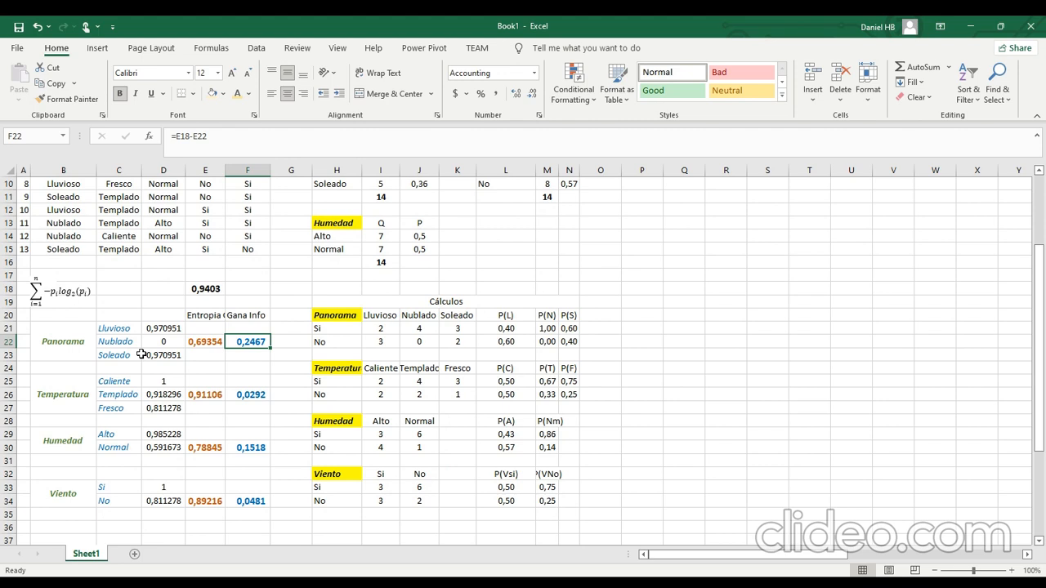
Filter the data table's Panorama column to show only the Lluvioso rows.
scroll(233, 390, "up", 3)
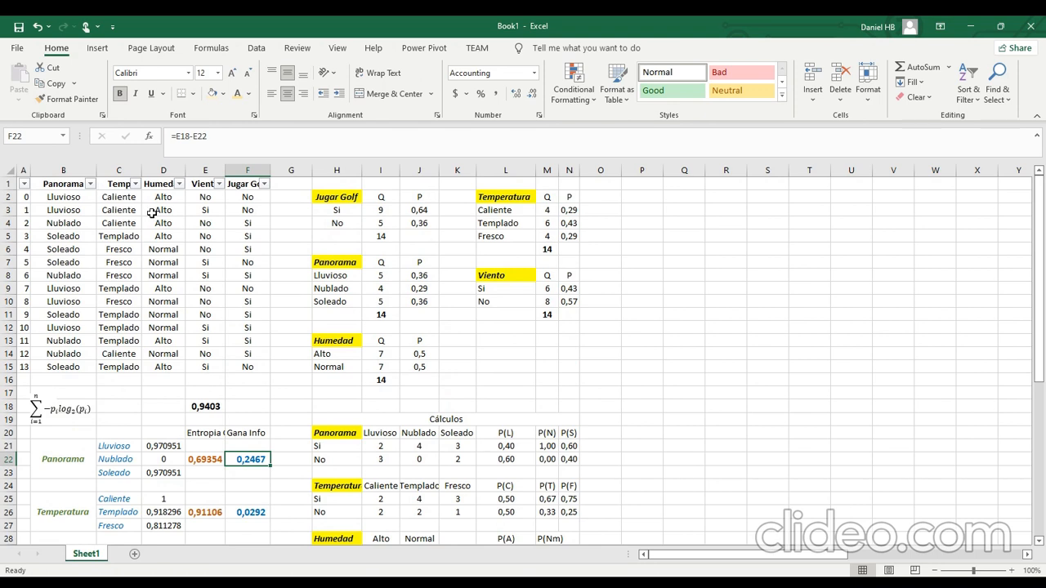
left_click(90, 185)
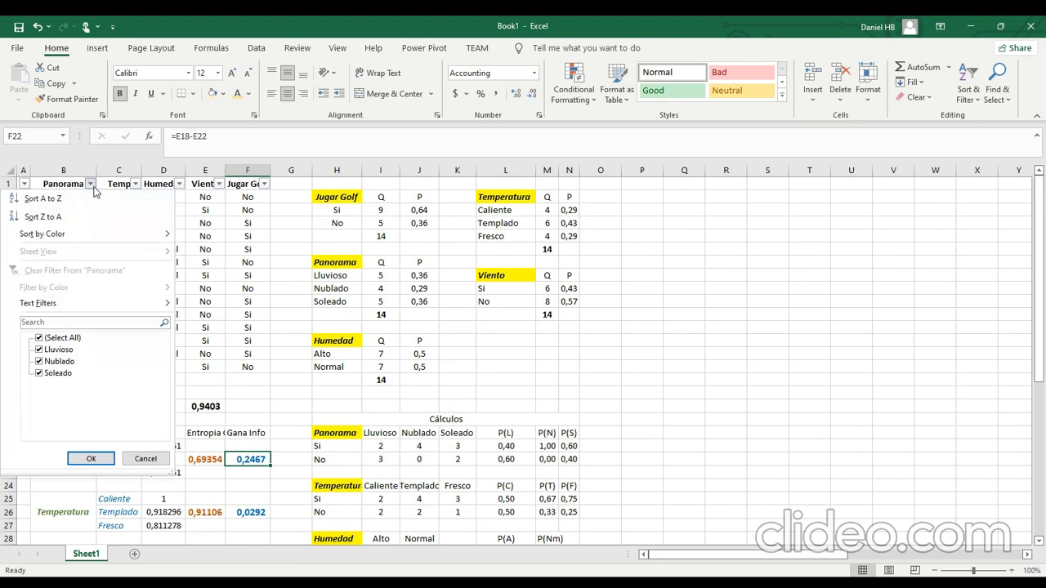
left_click(78, 340)
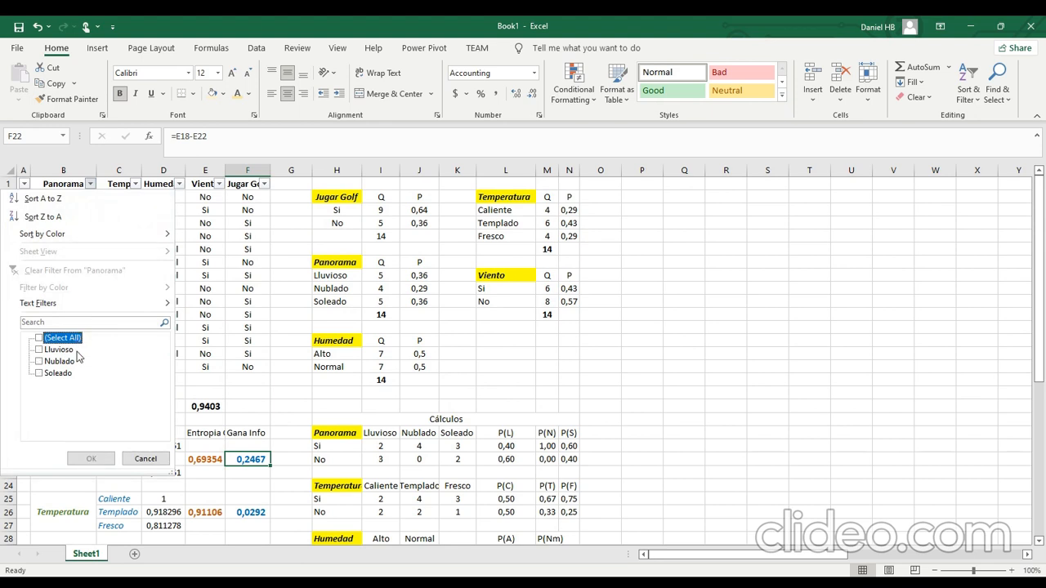
left_click(72, 350)
left_click(90, 458)
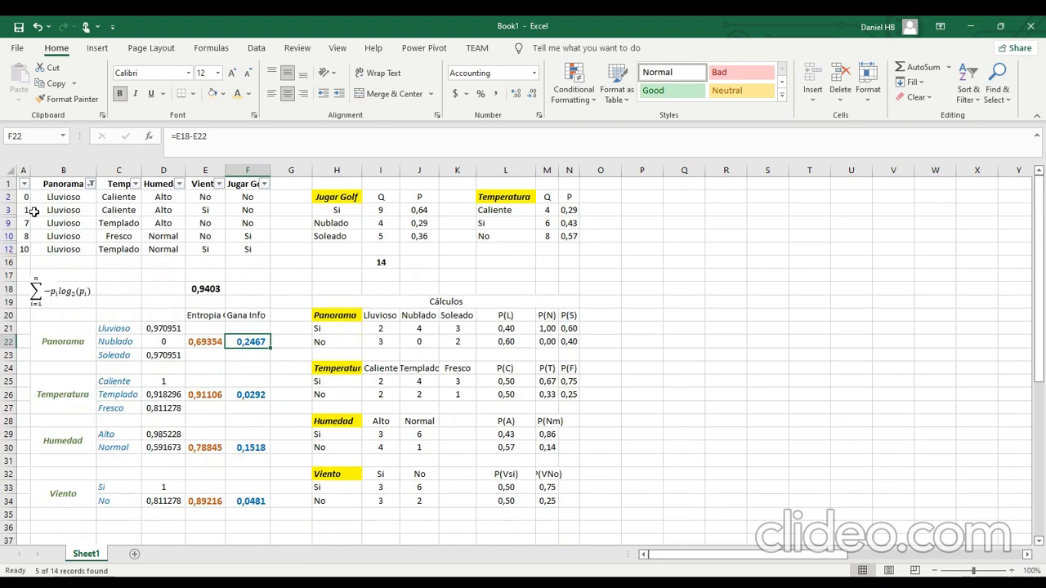
Copy the filtered Lluvioso rows with their headers and index column, and paste them as values at A37.
left_click_drag(250, 251, 36, 184)
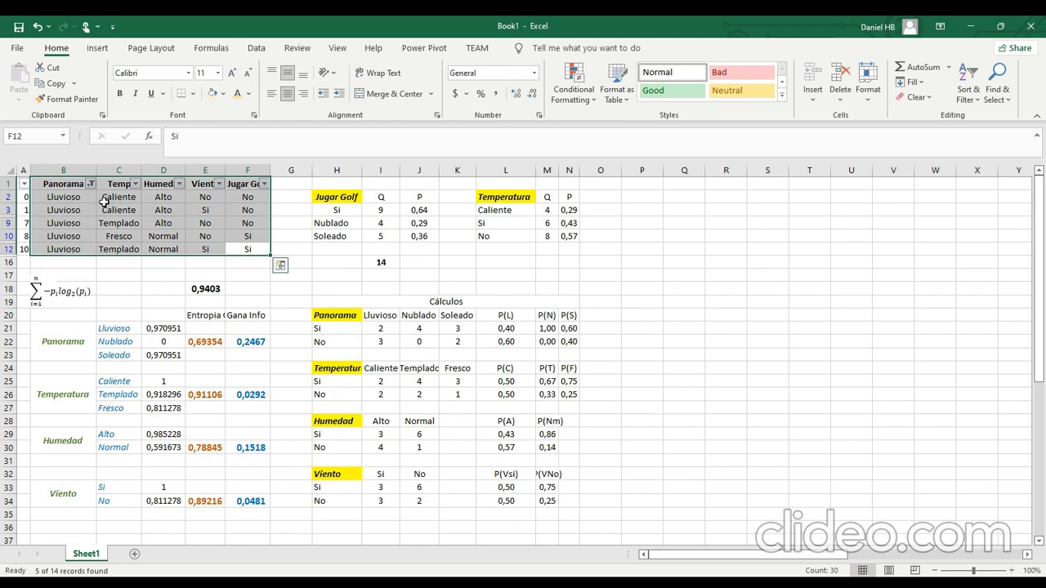
key("shift+Left")
right_click(148, 239)
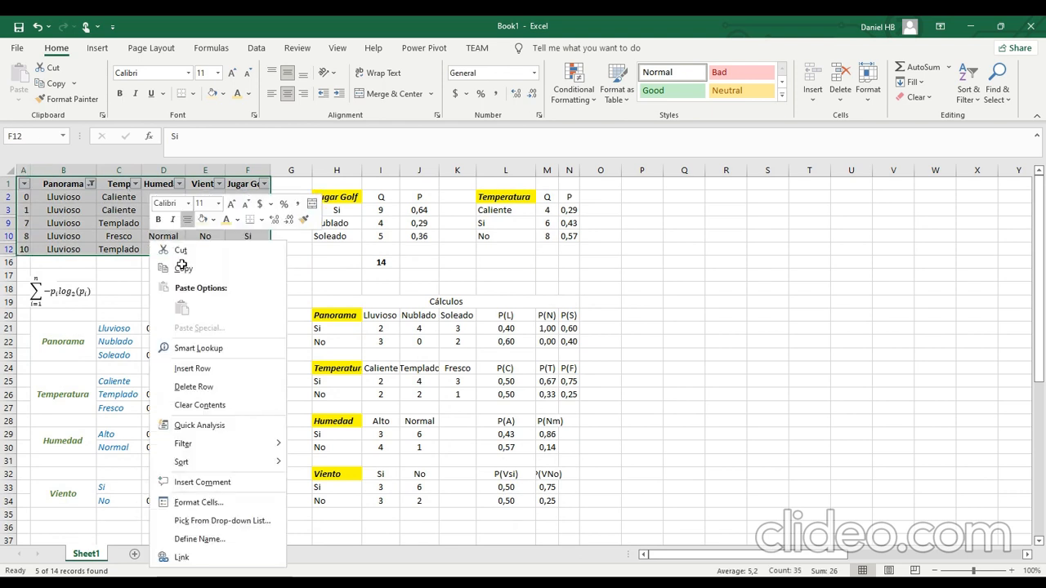
left_click(184, 268)
scroll(164, 368, "down", 9)
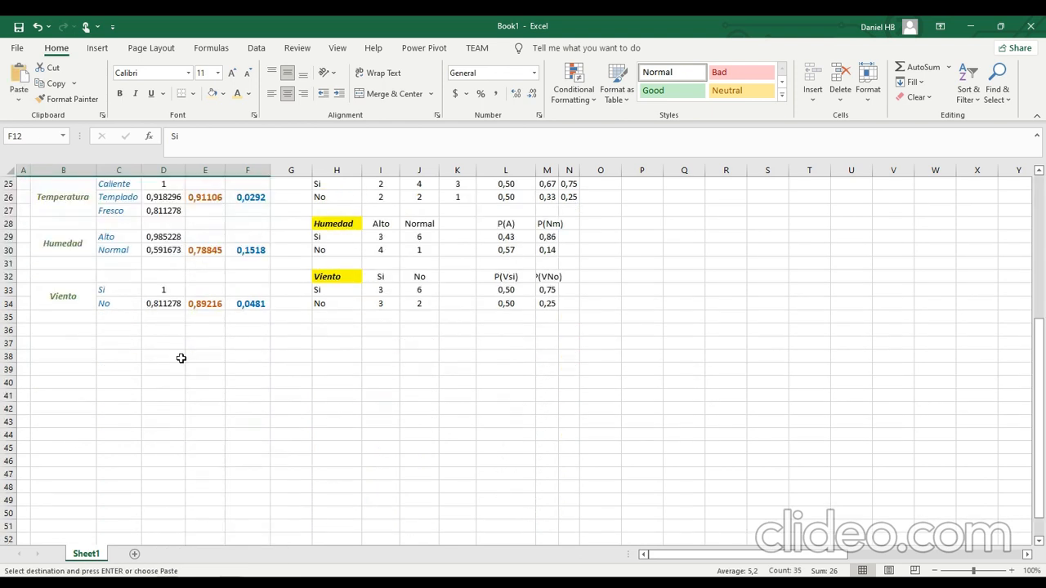
left_click(23, 303)
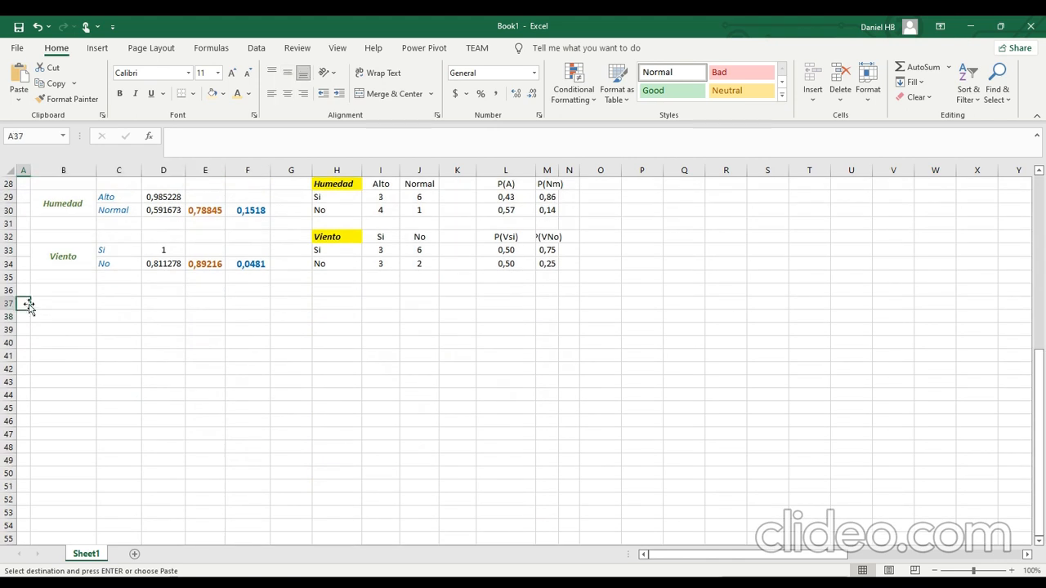
left_click(18, 96)
left_click(20, 199)
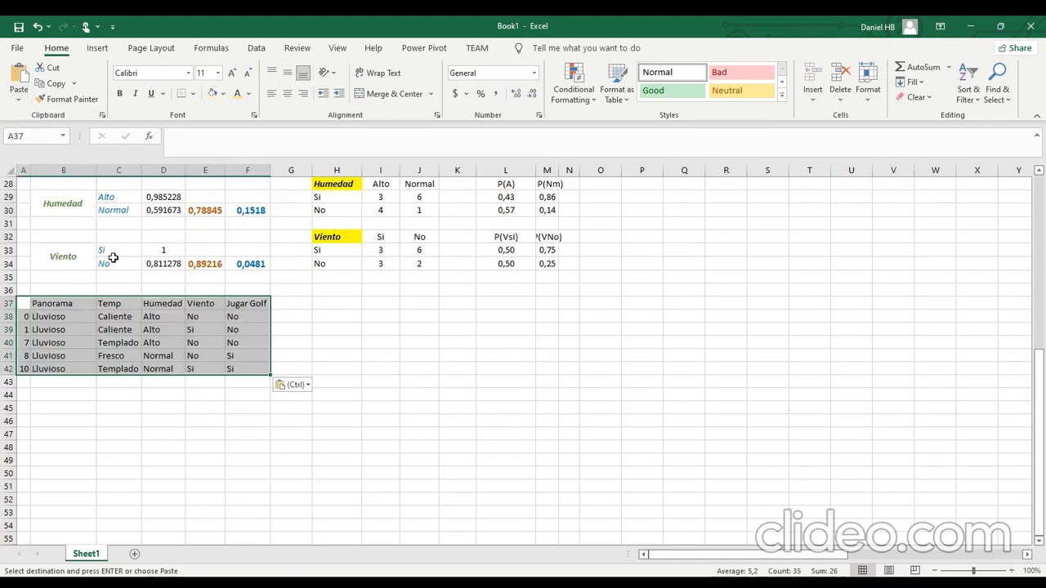
Fill the pasted Lluvioso cells B38:B42 with a light orange colour.
left_click(278, 316)
left_click_drag(57, 318, 65, 370)
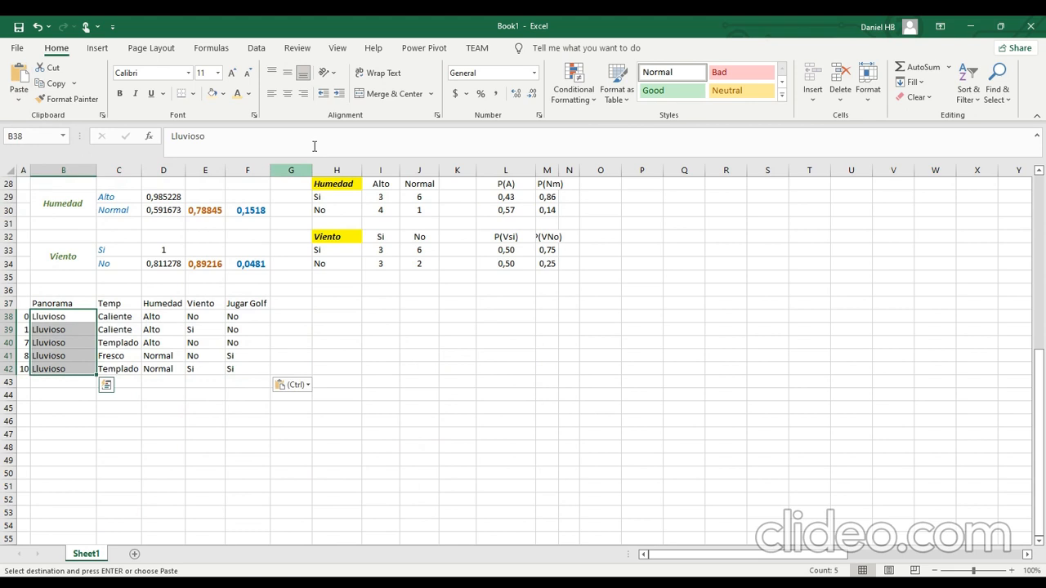
left_click(211, 92)
left_click(196, 329)
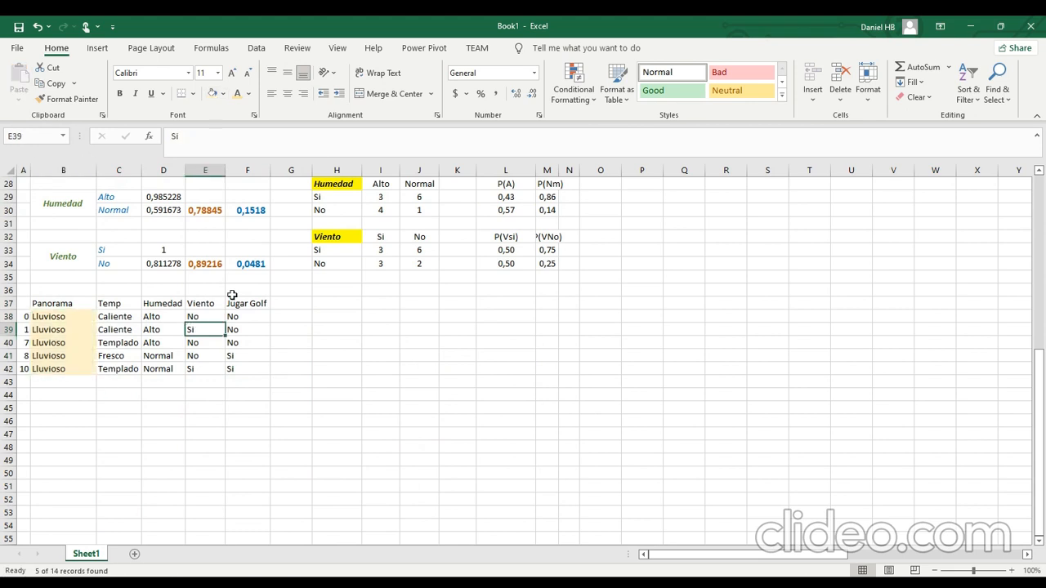
Review the Temp, Humedad and Viento headings of the pasted Lluvioso subset.
left_click(121, 305)
left_click(178, 303)
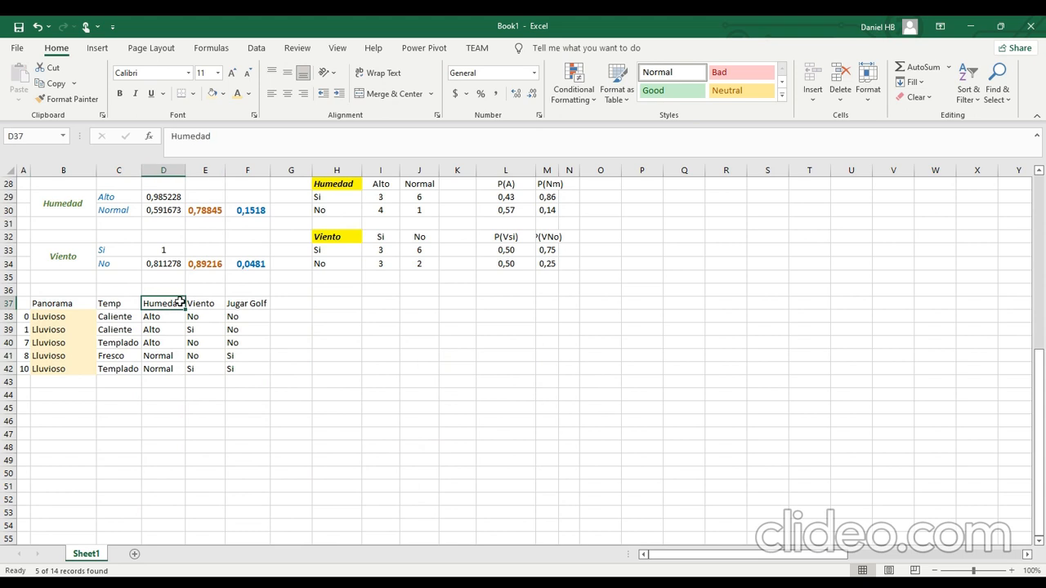
left_click(187, 302)
left_click(161, 302)
left_click(138, 306)
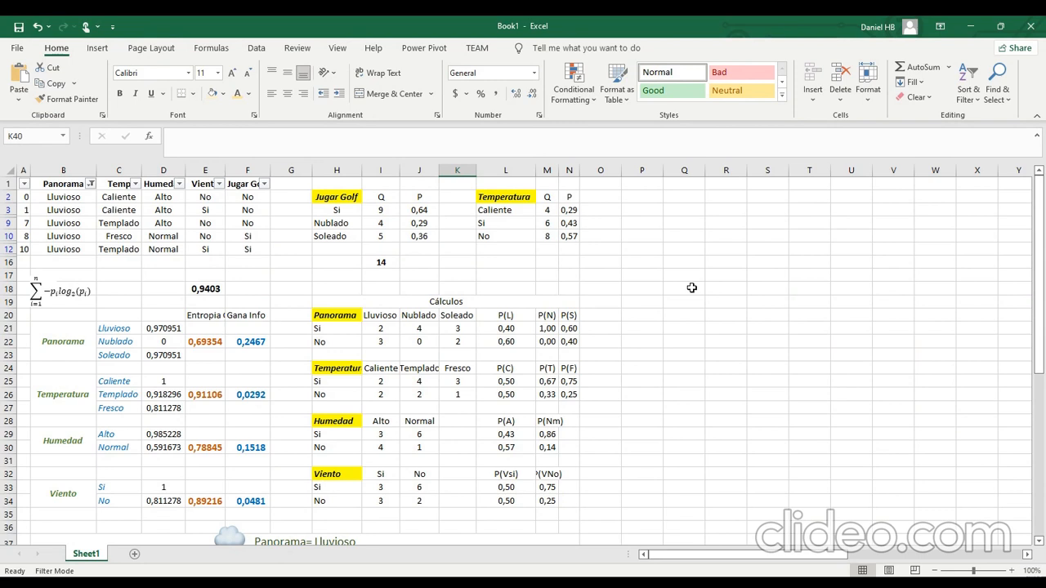
Paste the Panorama decision tree diagram with its three weather branches and place it beside the Cálculos tables, around columns R to T.
scroll(691, 287, "down", 7)
key("ctrl+v")
left_click_drag(590, 353, 748, 221)
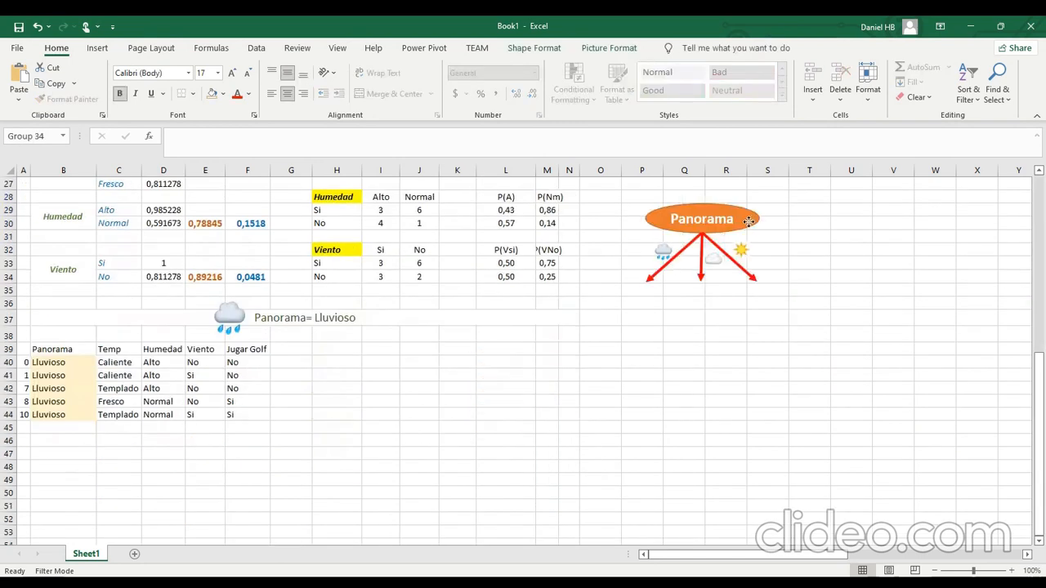
scroll(748, 221, "up", 3)
left_click_drag(719, 373, 787, 337)
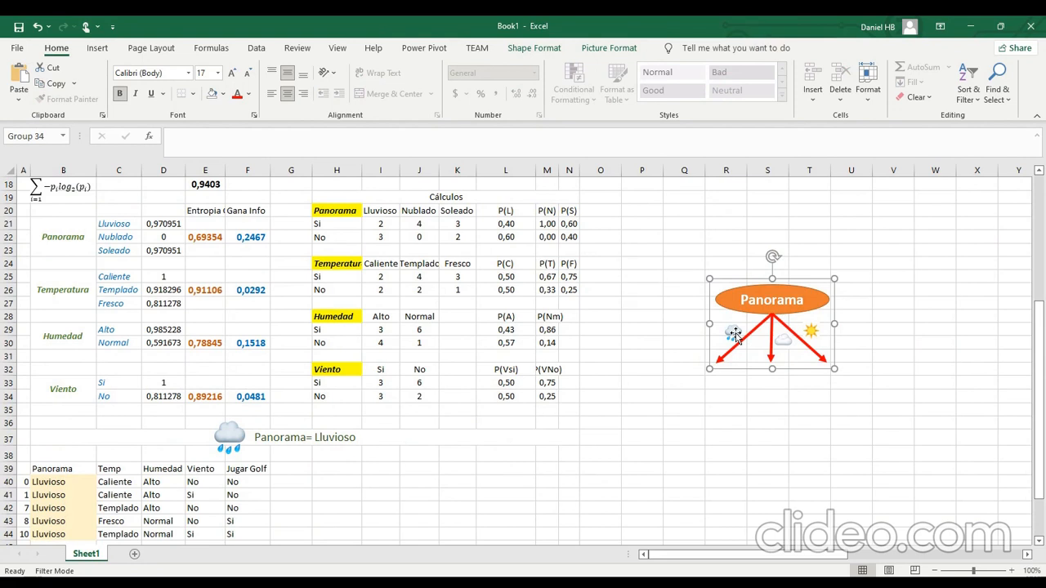
Examine the Panorama= Lluvioso heading and the Lluvioso rows B40:B44 in the table beneath it.
scroll(734, 335, "down", 1)
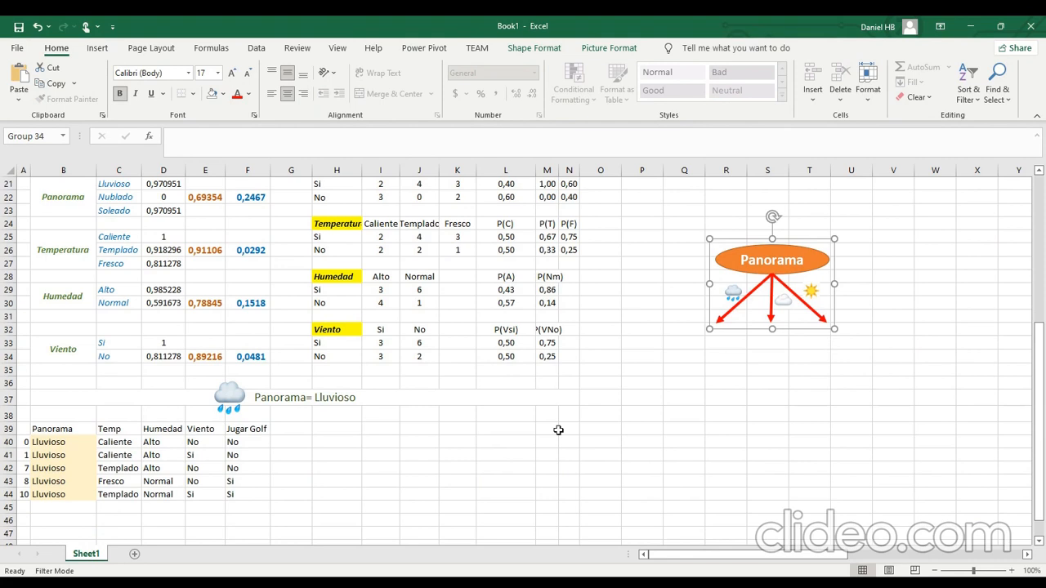
left_click(516, 399)
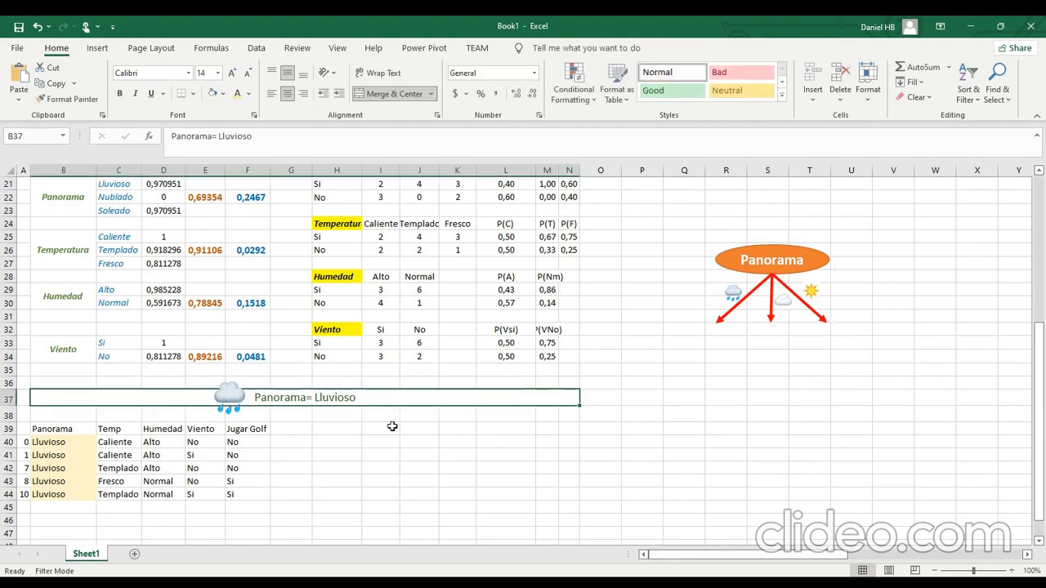
scroll(392, 426, "down", 1)
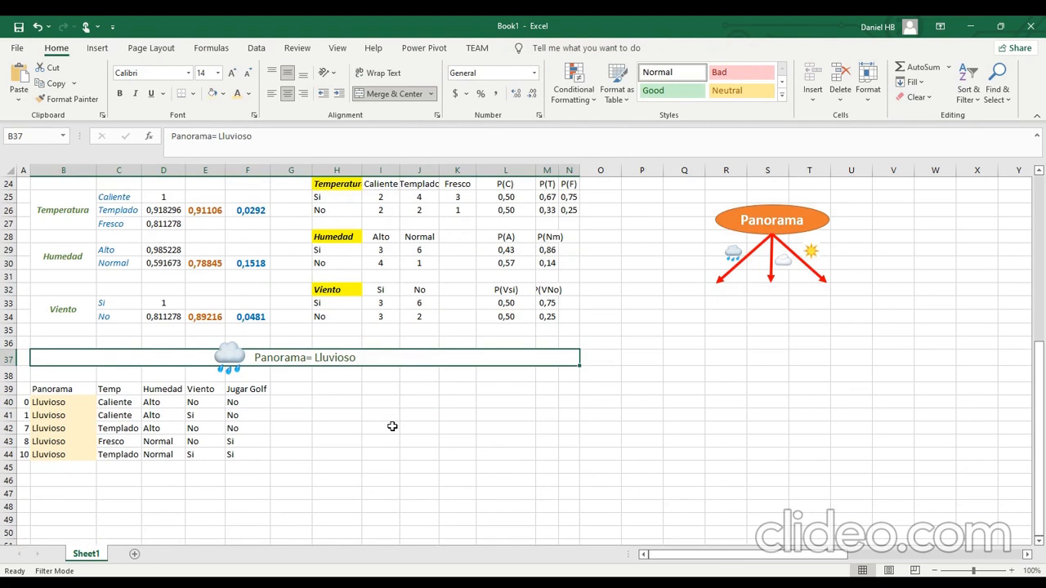
left_click_drag(72, 401, 65, 464)
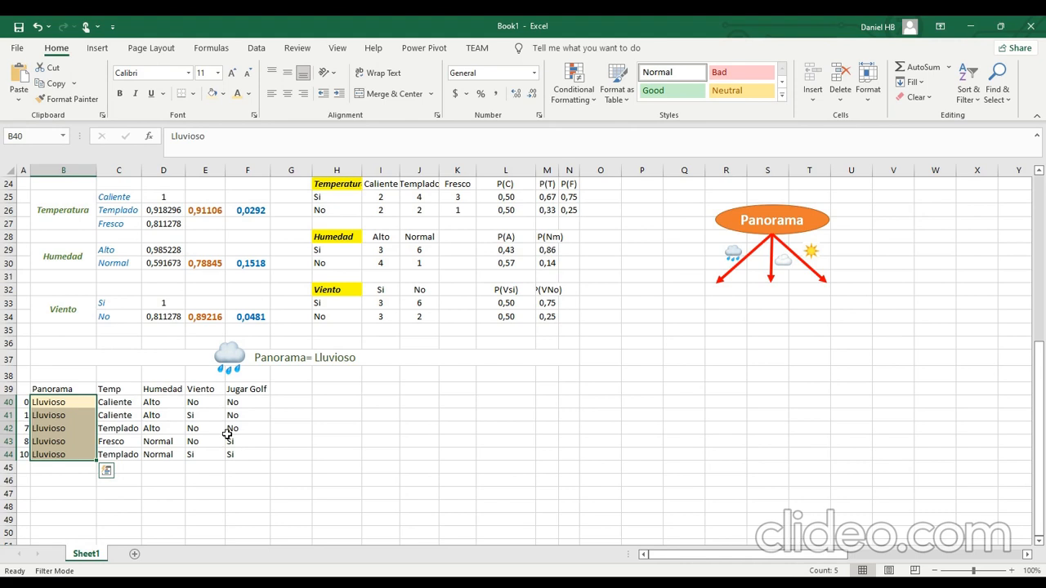
left_click(343, 403)
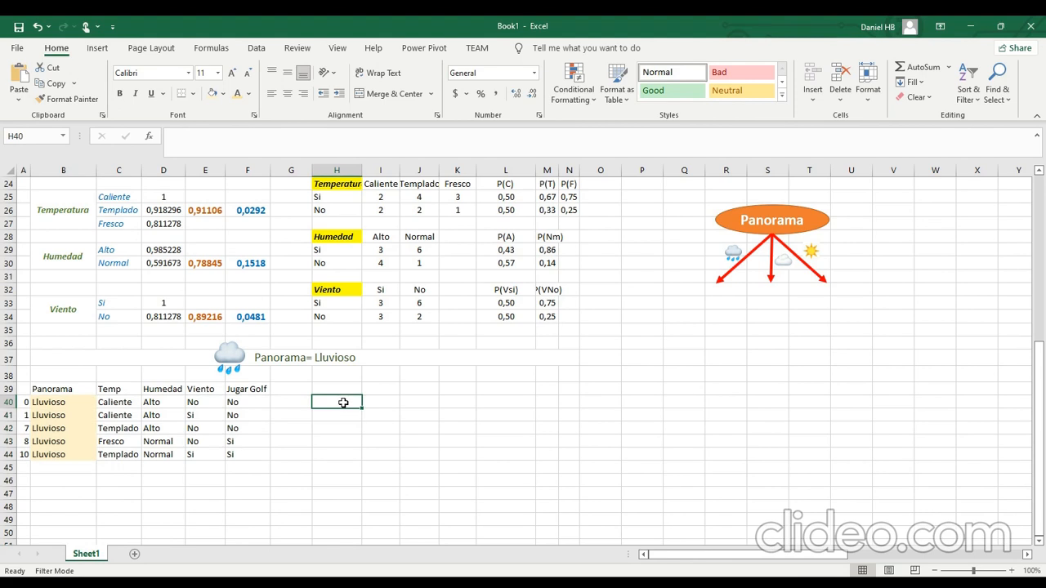
Reset the Panorama filter to select all values so every row of the original data table is shown.
scroll(372, 417, "up", 4)
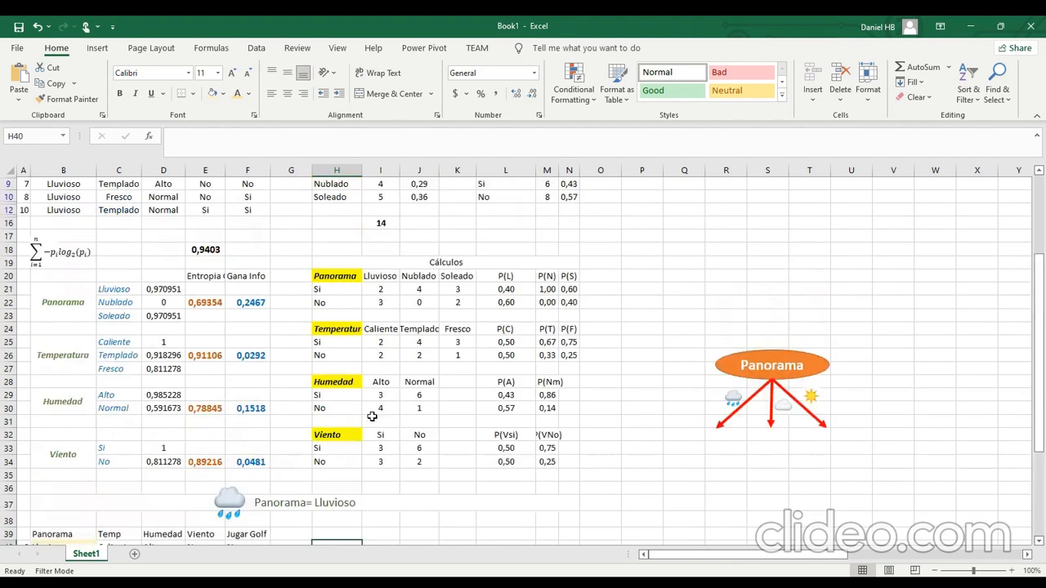
scroll(372, 417, "up", 1)
left_click(463, 225)
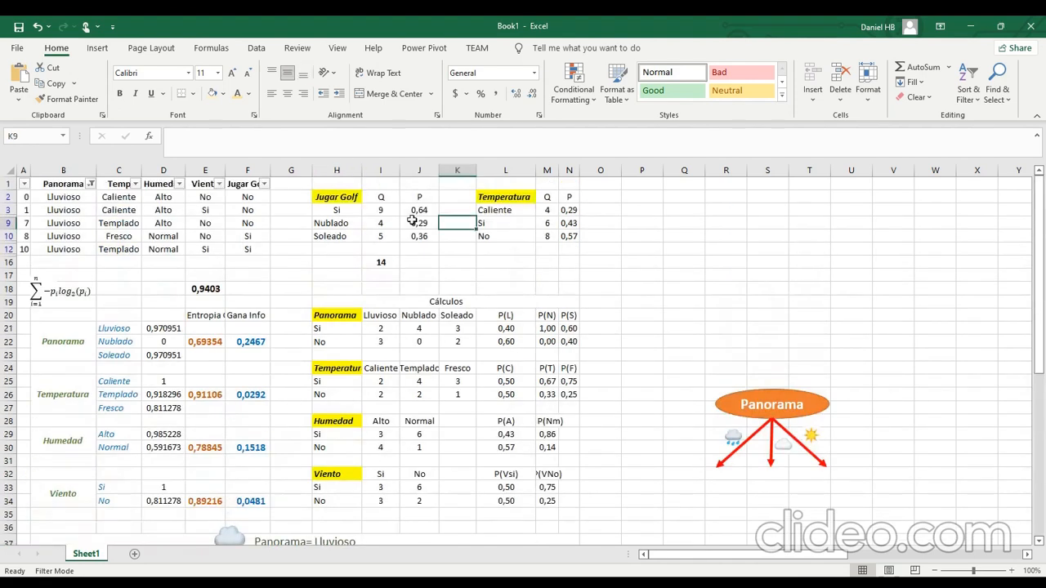
left_click(91, 184)
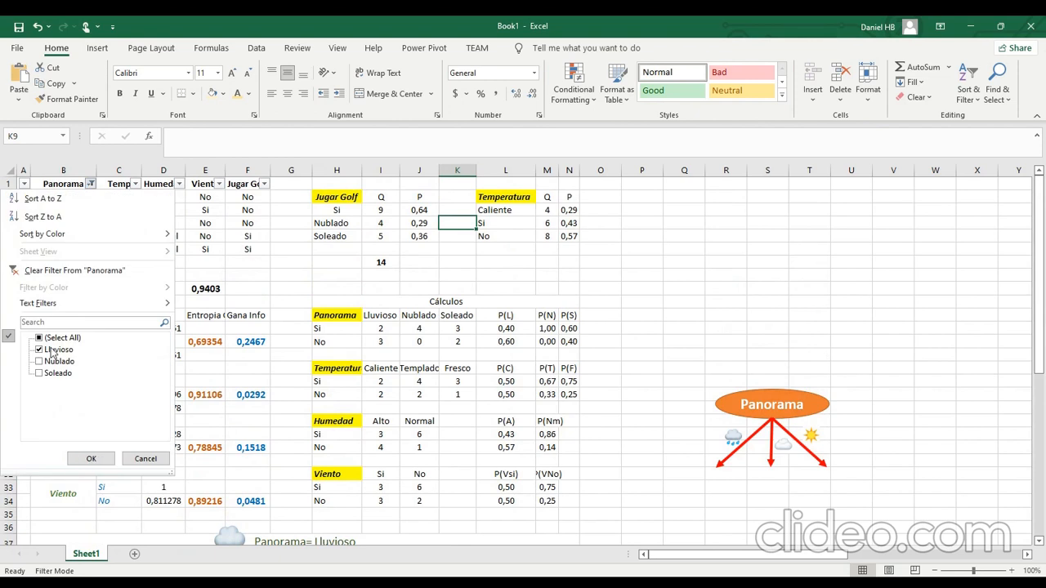
left_click(62, 337)
left_click(91, 459)
Copy the count and probability tables in H2:N15 and paste them at H40 beside the Lluvioso subset.
left_click(337, 196)
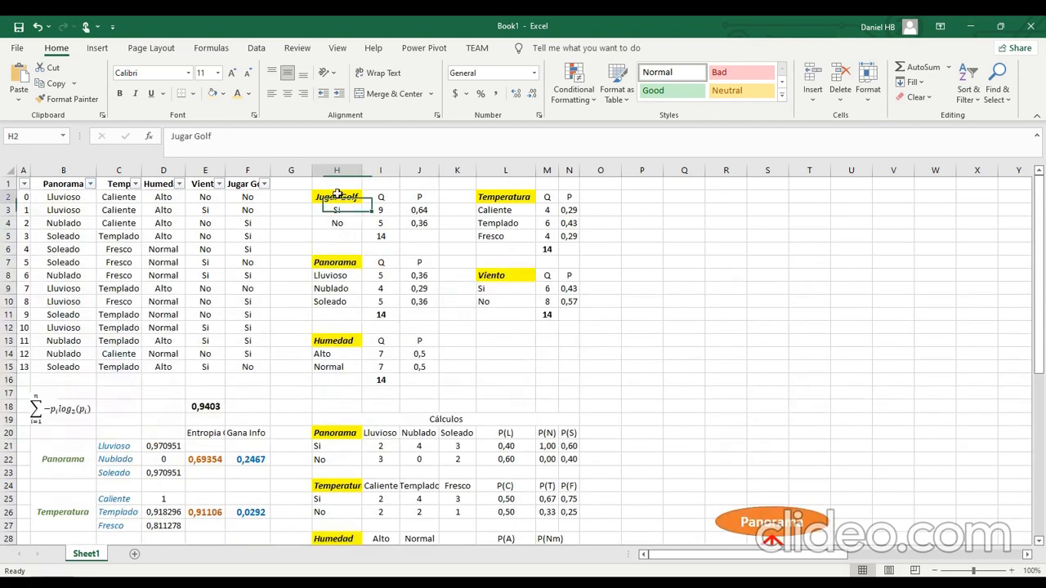
mouse_move(336, 196)
left_mouse_down()
mouse_move(535, 363)
mouse_move(564, 370)
left_mouse_up()
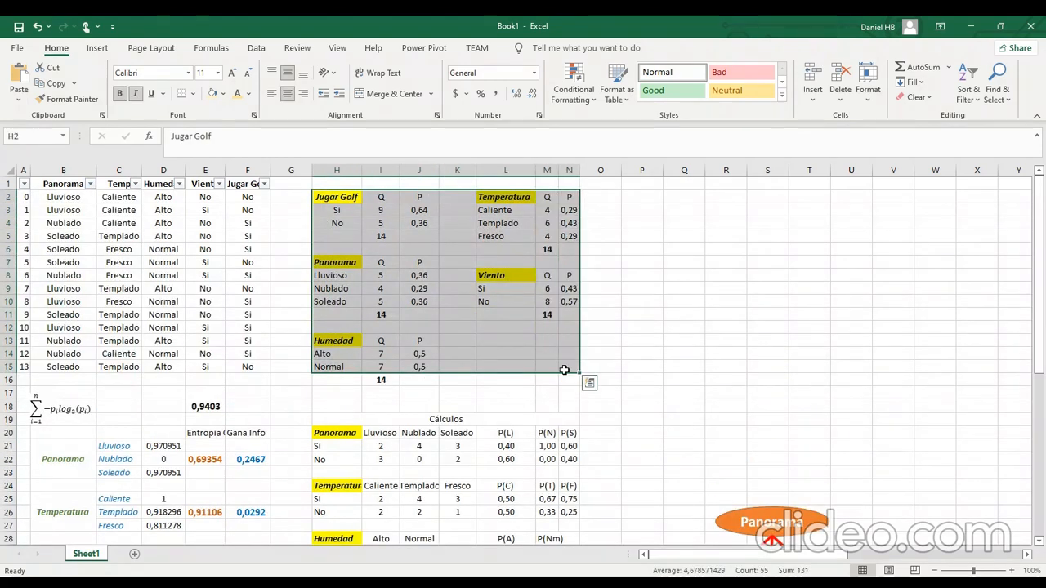
key("ctrl+c")
scroll(564, 370, "down", 11)
left_click(343, 271)
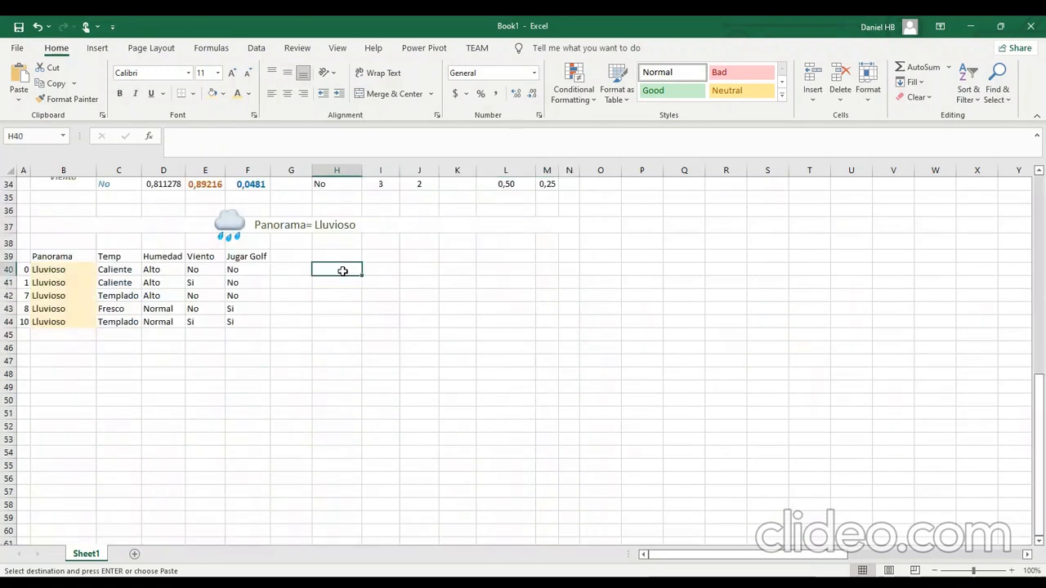
key("Return")
left_click(417, 324)
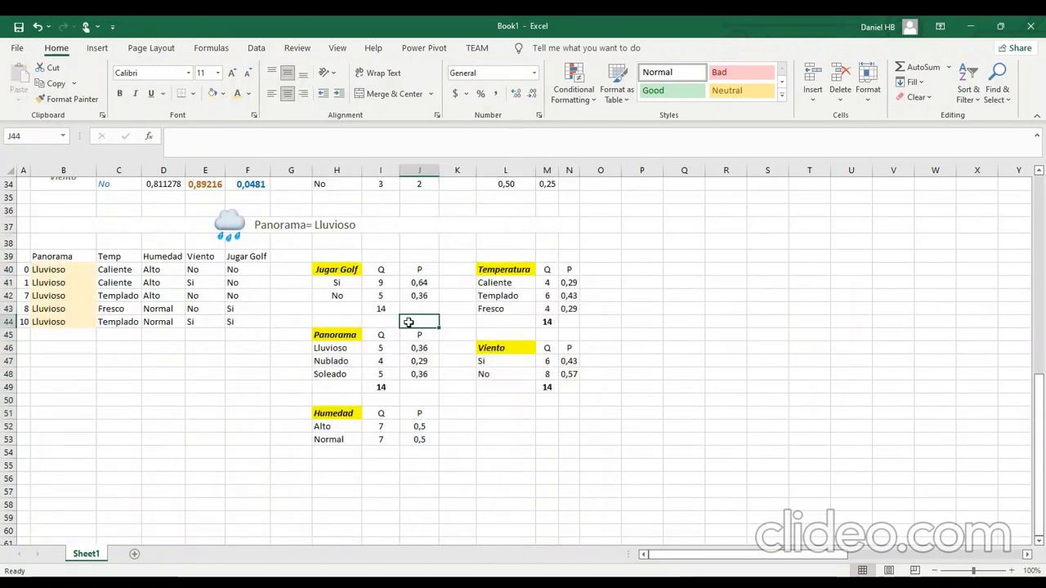
Set the Lluvioso subset's Jugar Golf counts to 2 for Si and 3 for No, and check them against the Panorama counts in Cálculos.
left_click(380, 281)
left_click(380, 295)
left_click(385, 308)
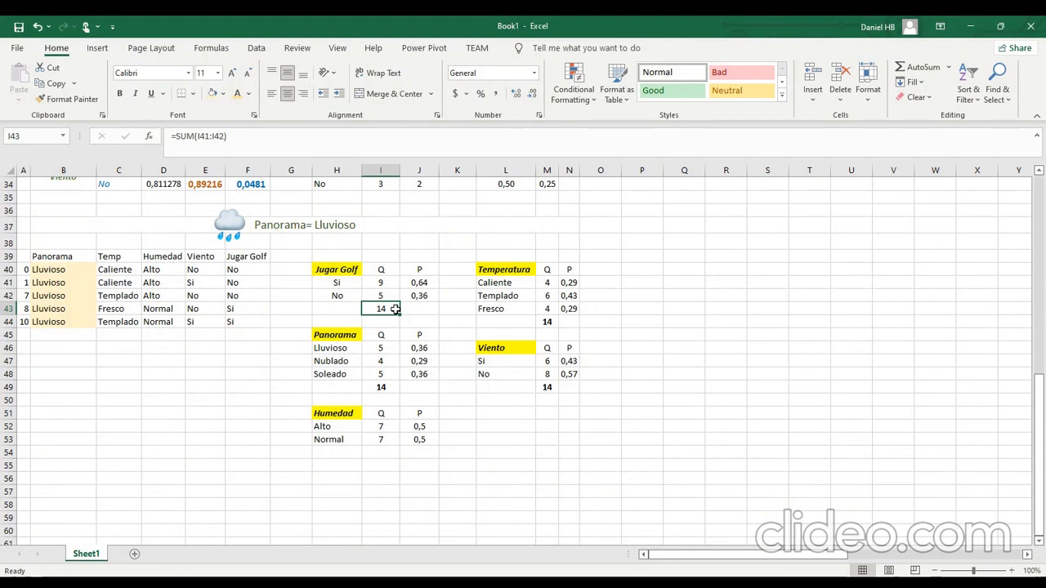
left_click(381, 286)
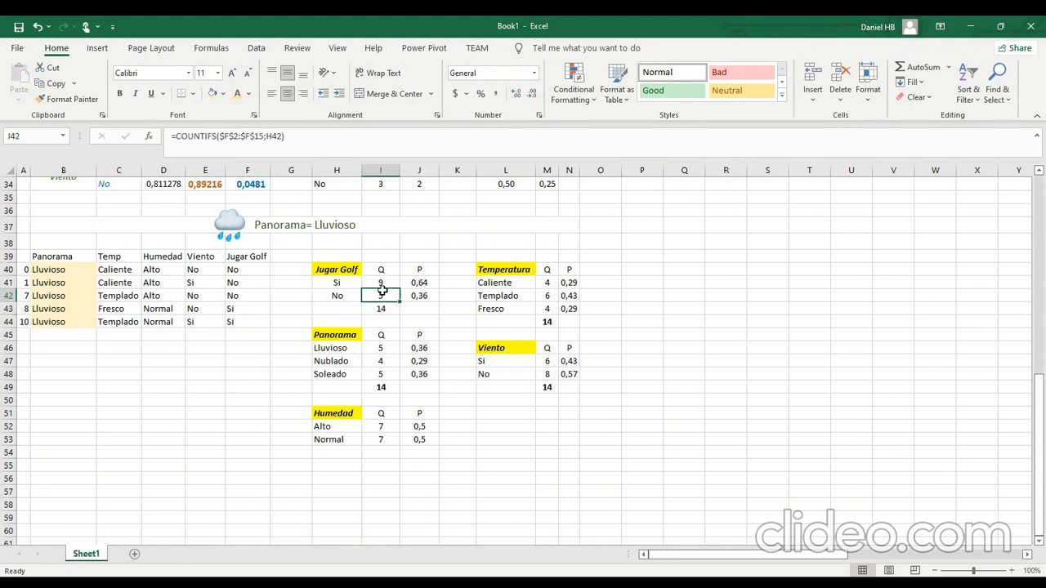
type("2")
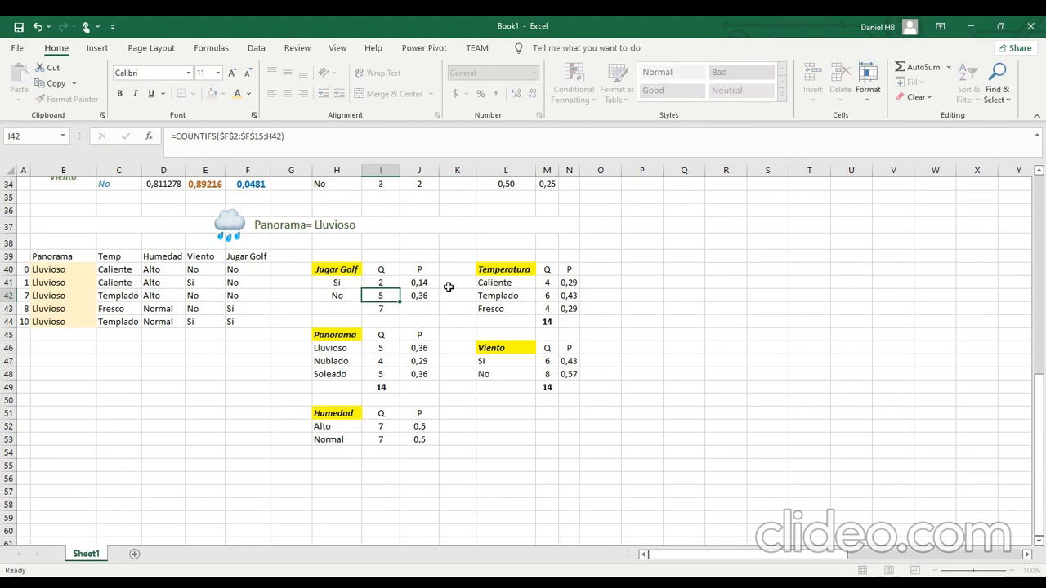
key("Return")
type("3")
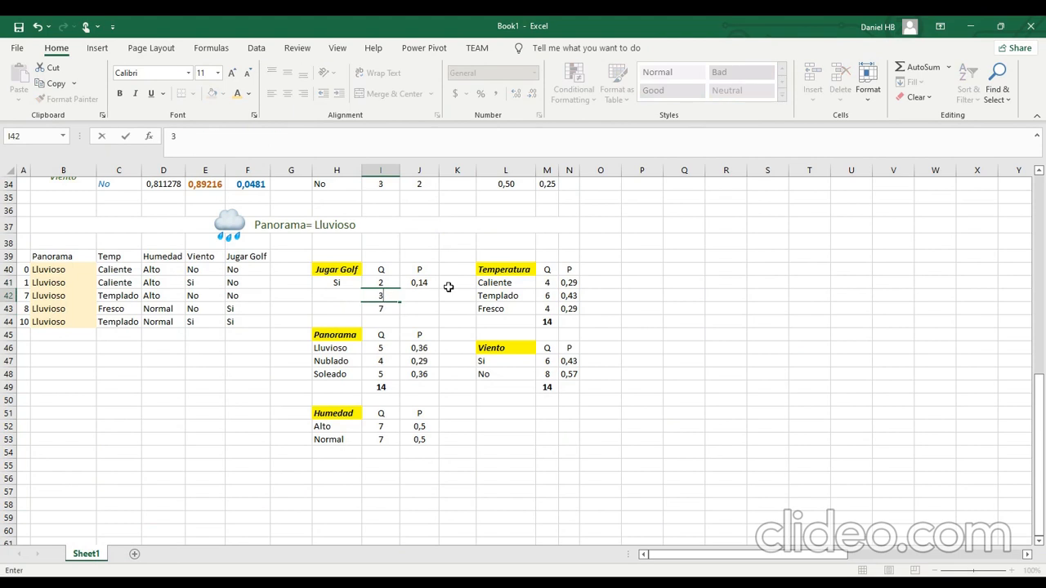
key("Return")
left_click(724, 322)
scroll(620, 354, "up", 5)
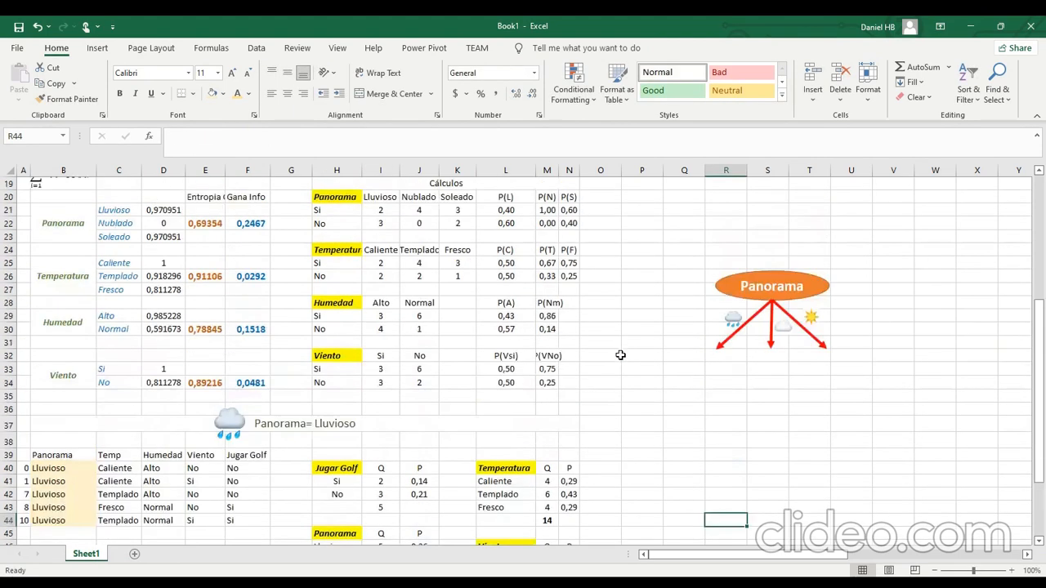
left_click_drag(391, 210, 376, 228)
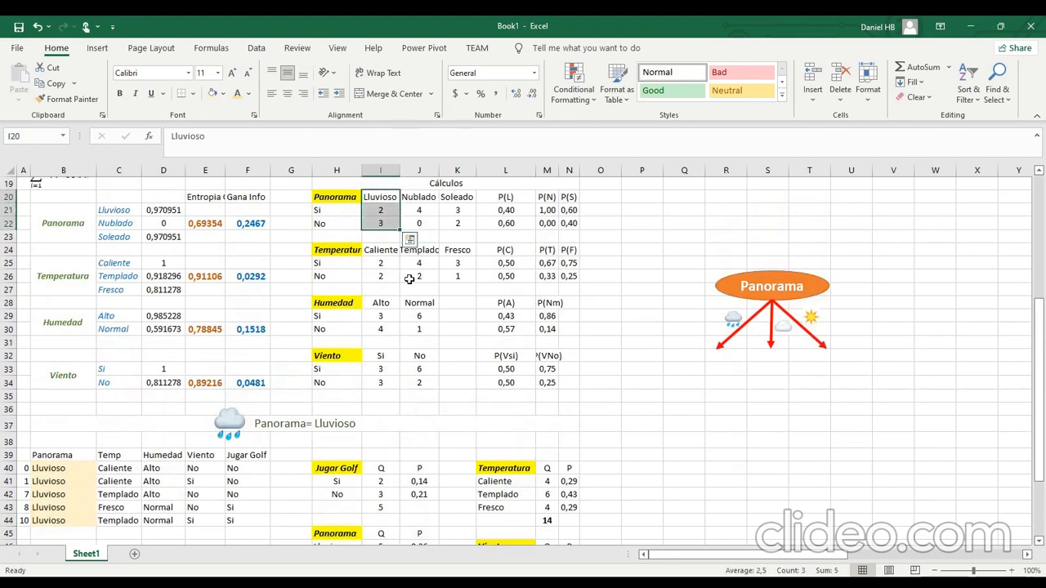
Change the Si probability formula in J41 to divide its count by the Lluvioso subset total in I43.
scroll(400, 435, "down", 2)
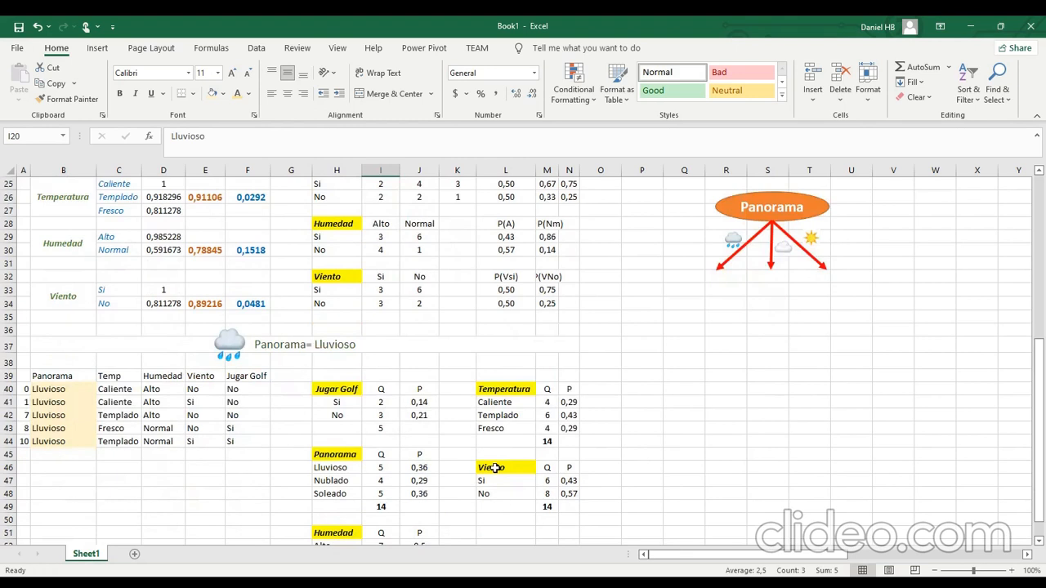
scroll(494, 467, "down", 1)
left_click(419, 362)
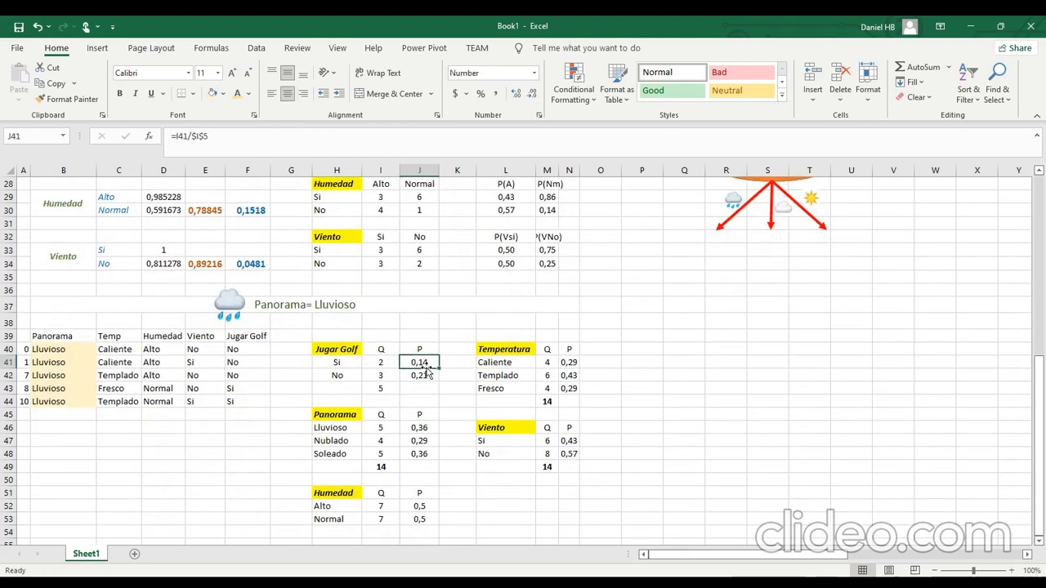
left_click(305, 156)
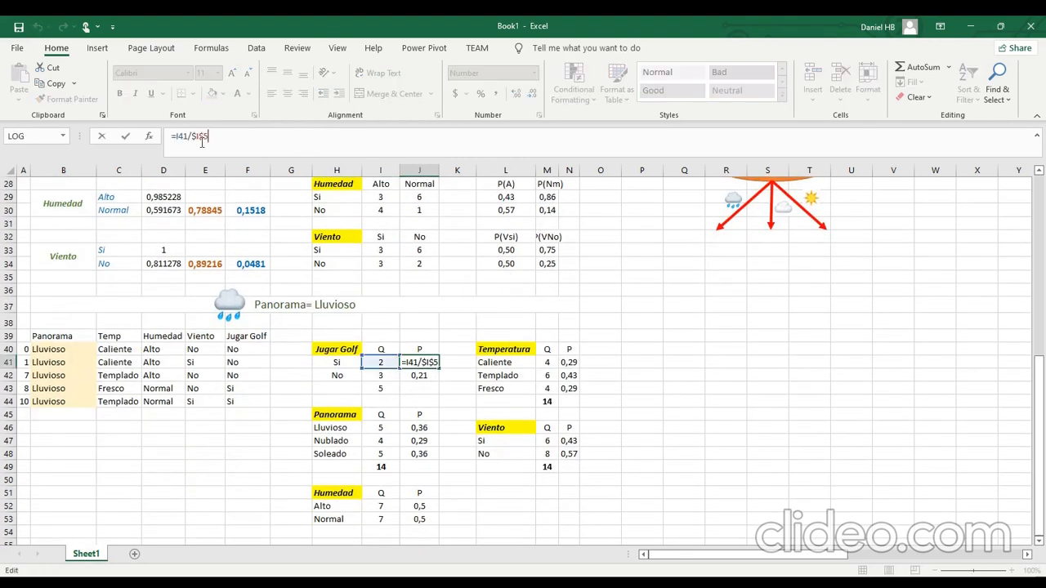
left_click_drag(193, 139, 209, 137)
type("i5")
key("F4")
key("Return")
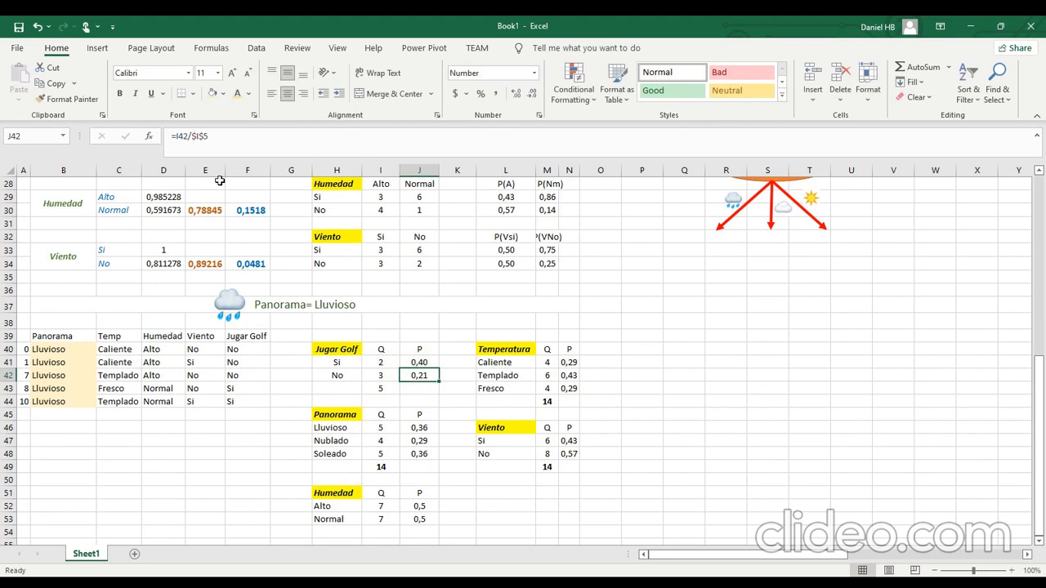
Change the No probability formula in J42 to use the same subset total in I43 as divisor.
double_click(195, 139)
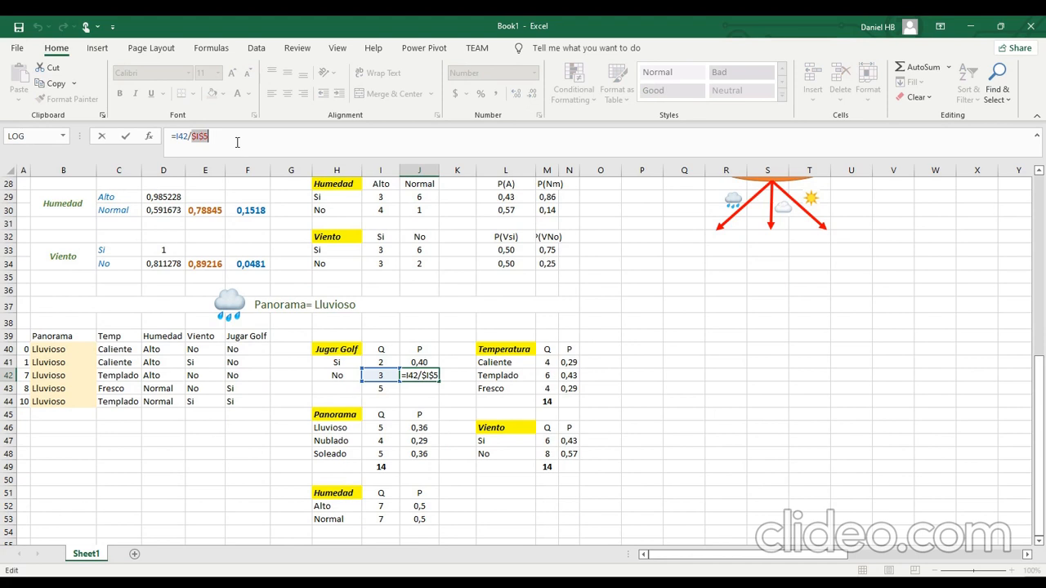
type("i5")
key("F4")
key("Return")
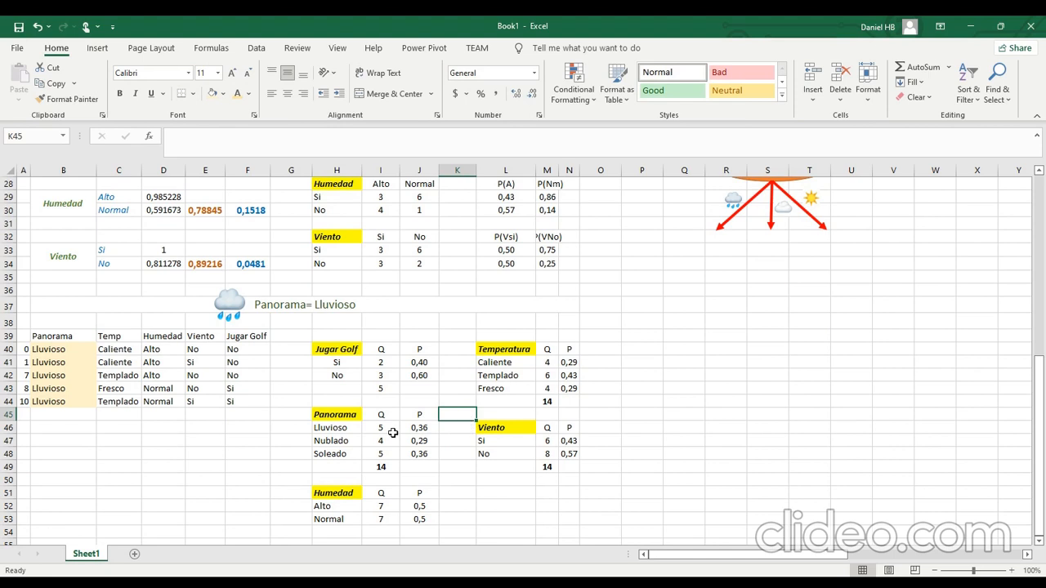
Delete the copied Panorama table in H45:J49 and shift the Humedad table up into its place.
left_click(351, 414)
left_click_drag(374, 417, 419, 465)
right_click(423, 456)
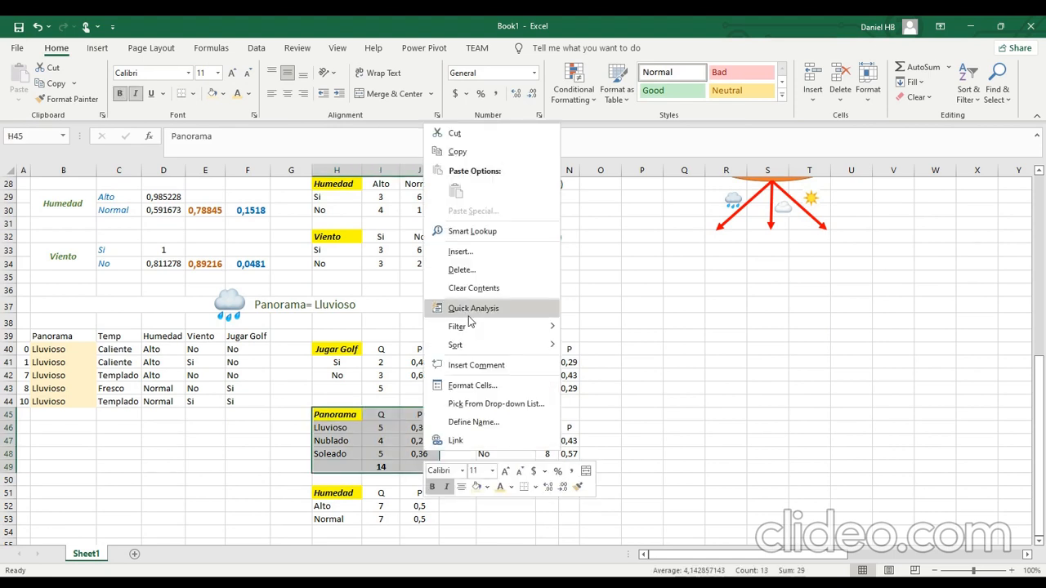
left_click(474, 271)
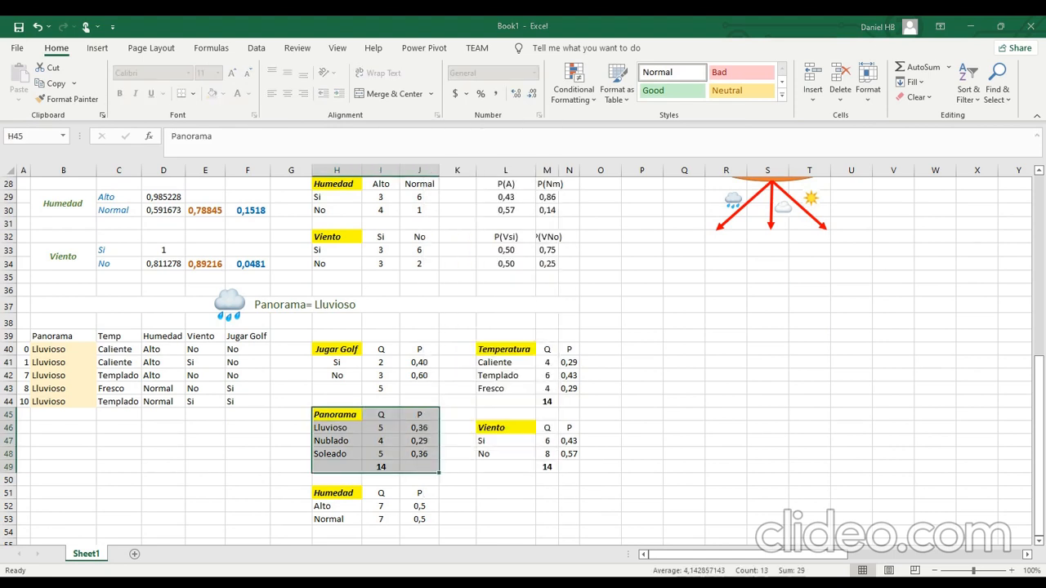
left_click(458, 328)
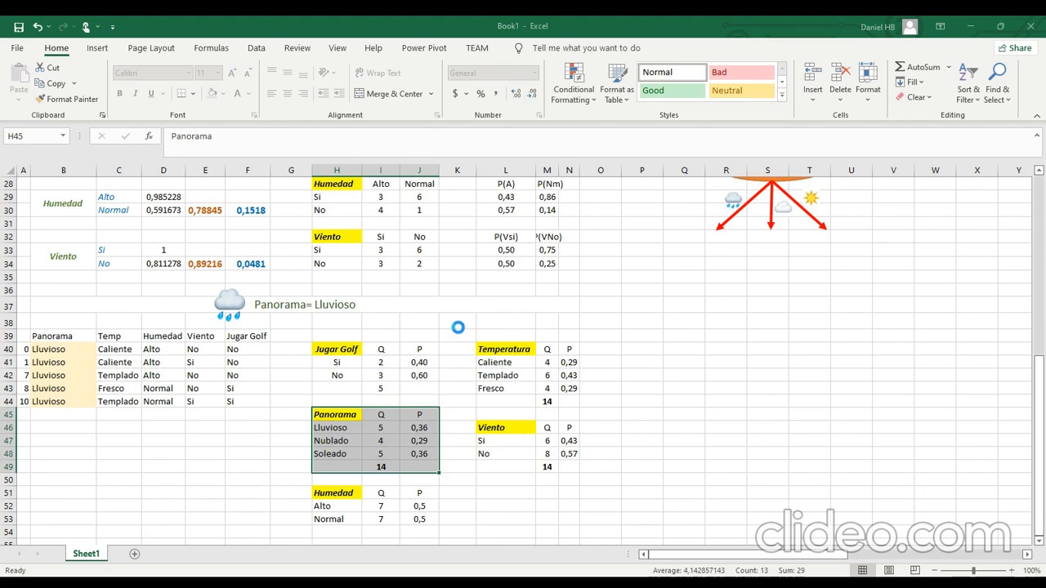
left_click(668, 418)
Set the Humedad counts of the Lluvioso subset to 3 for Alto and 2 for Normal.
left_click(393, 443)
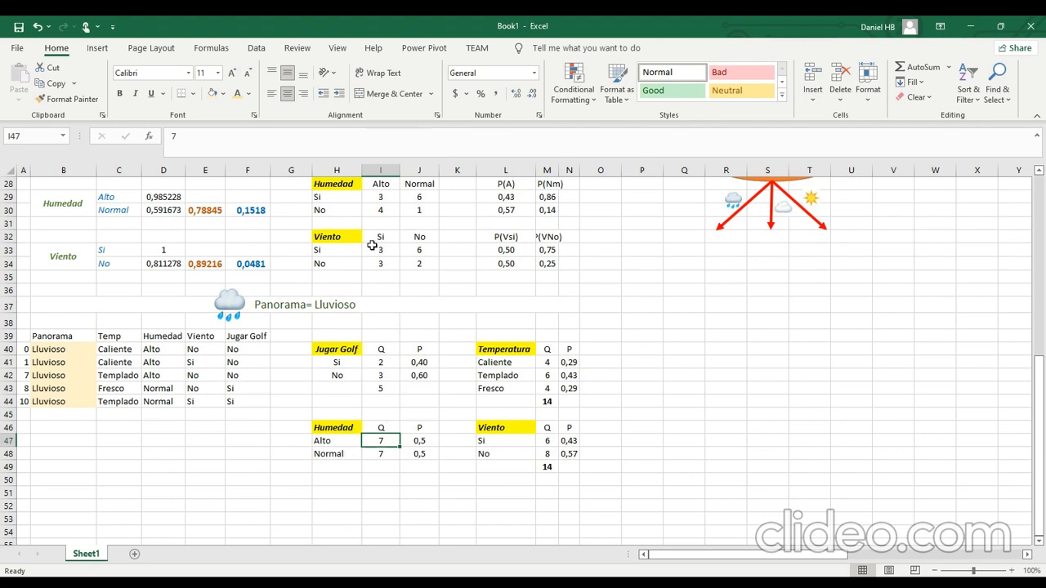
type("3")
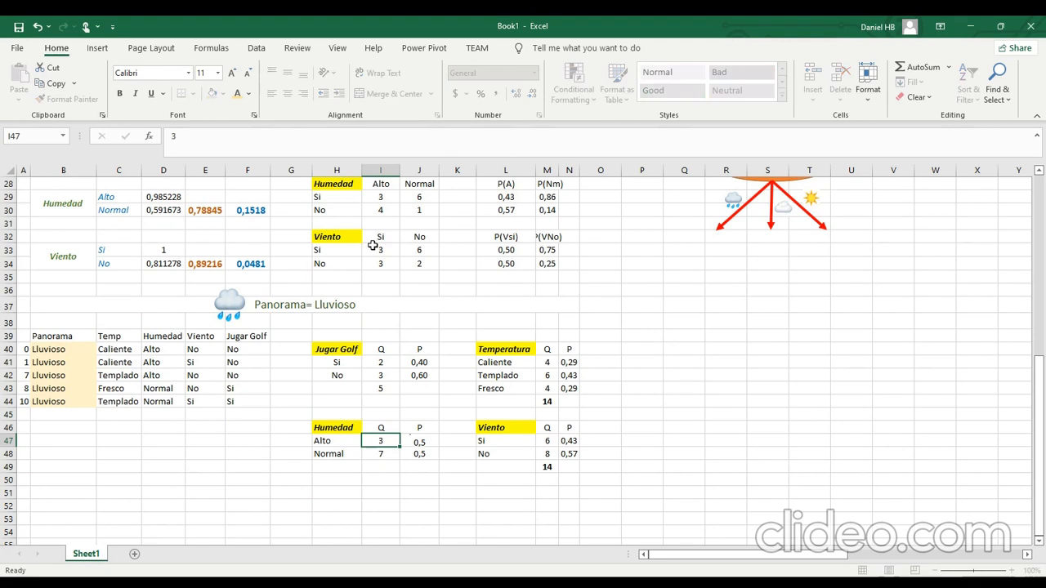
key("Return")
type("2")
key("Return")
Try changing the Alto probability formula in J47 to =I47/I34.
left_click(434, 445)
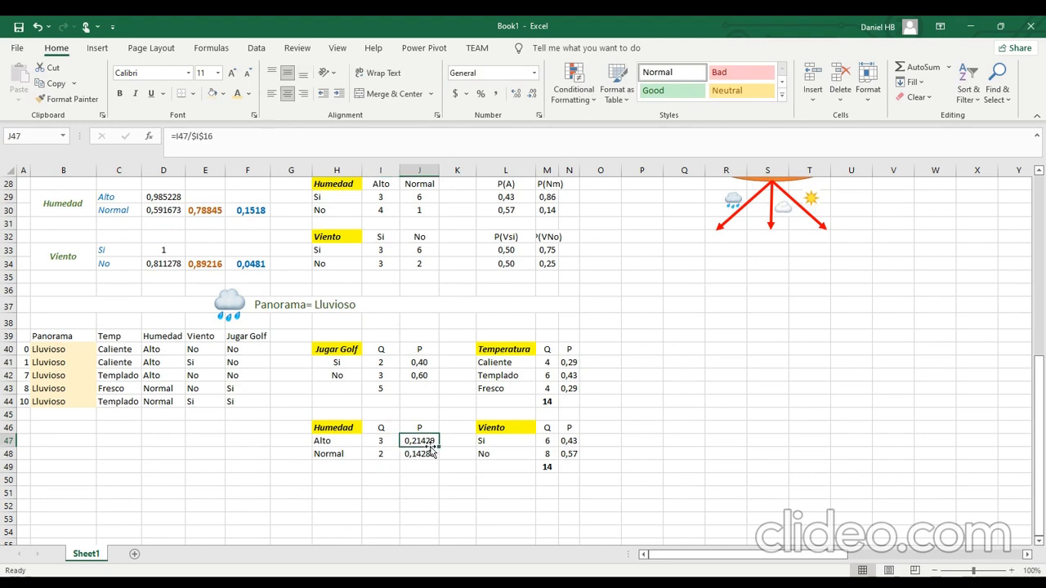
left_click(257, 136)
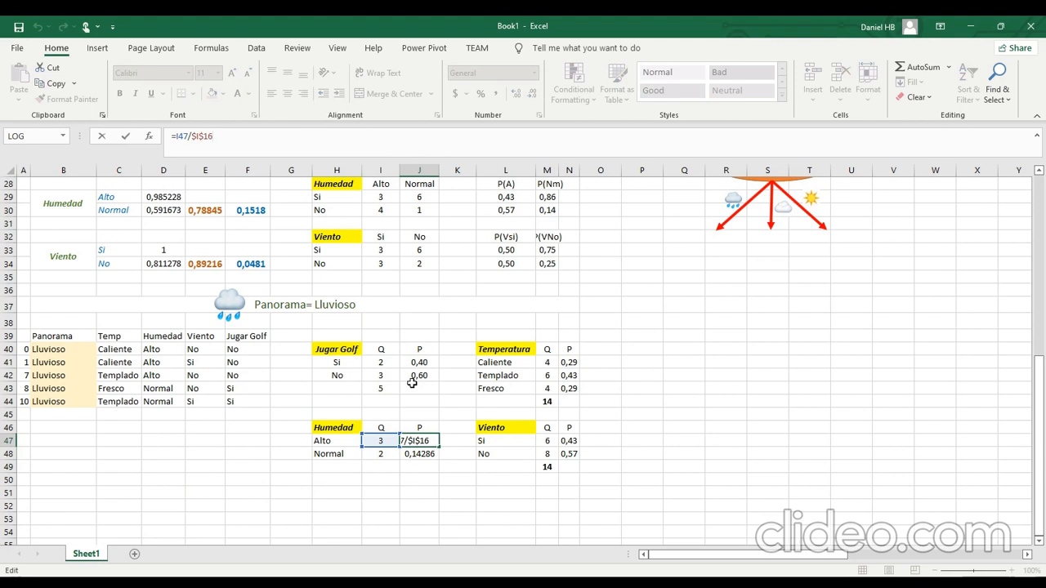
key("BackSpace")
key("BackSpace")
type("34")
key("Return")
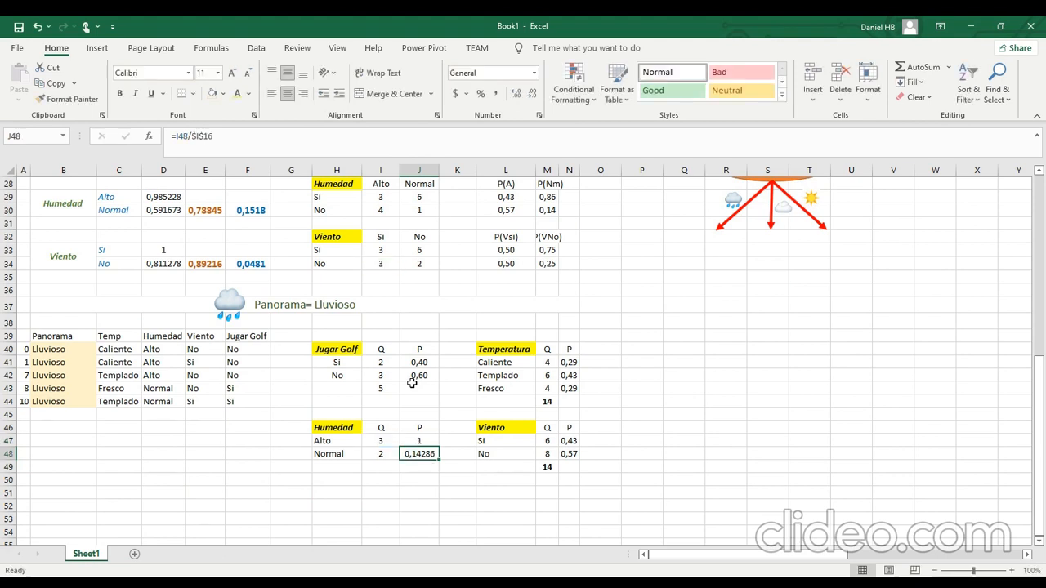
Correct the Alto probability formula in J47 to =I47/I43 so it divides by the Jugar Golf total.
left_click(431, 441)
left_click(214, 146)
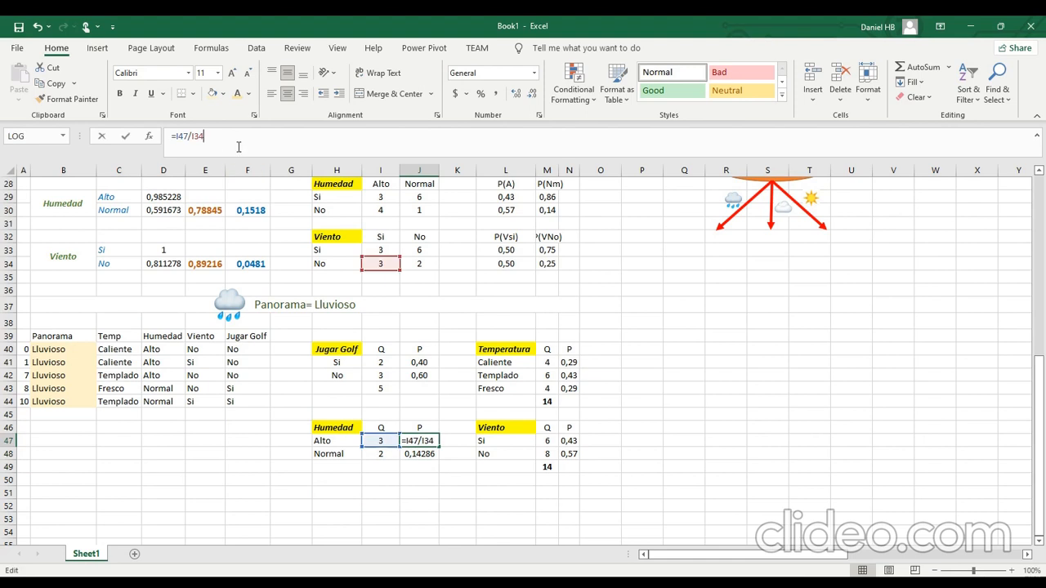
double_click(196, 136)
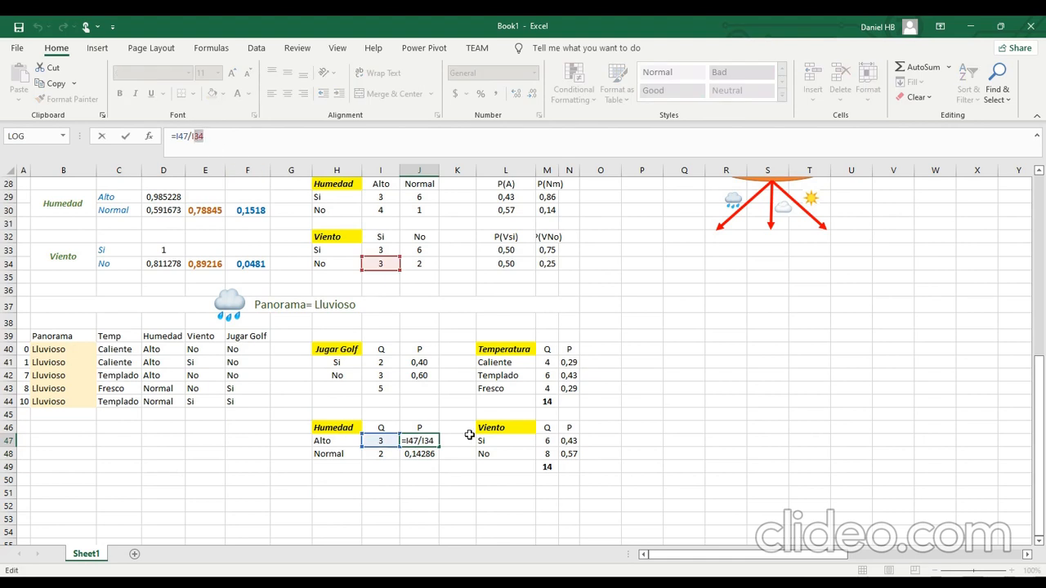
type("I43")
key("Return")
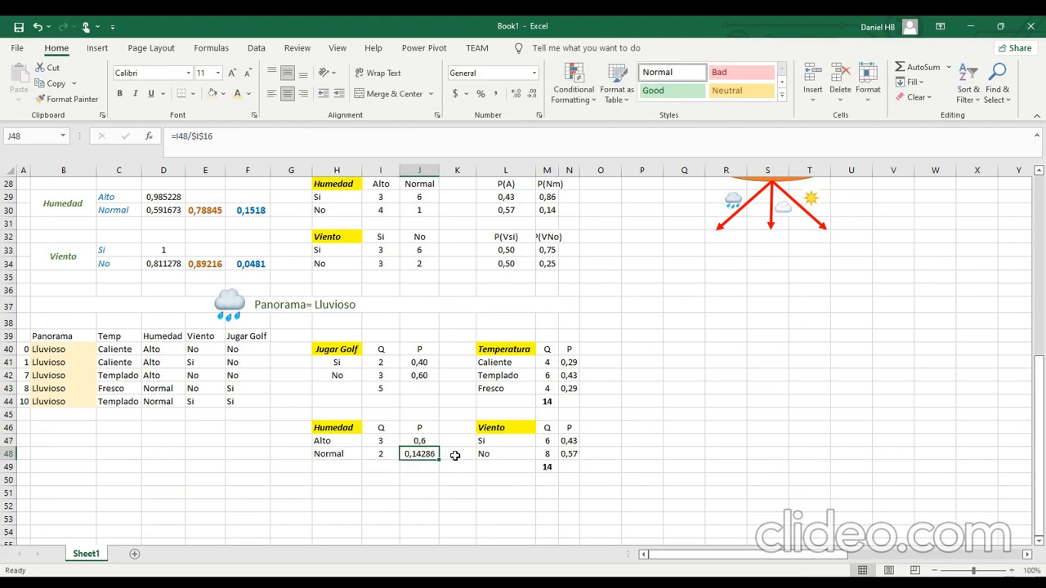
Change the Humedad Normal probability formula in J48 to =I48/I43.
left_click(274, 144)
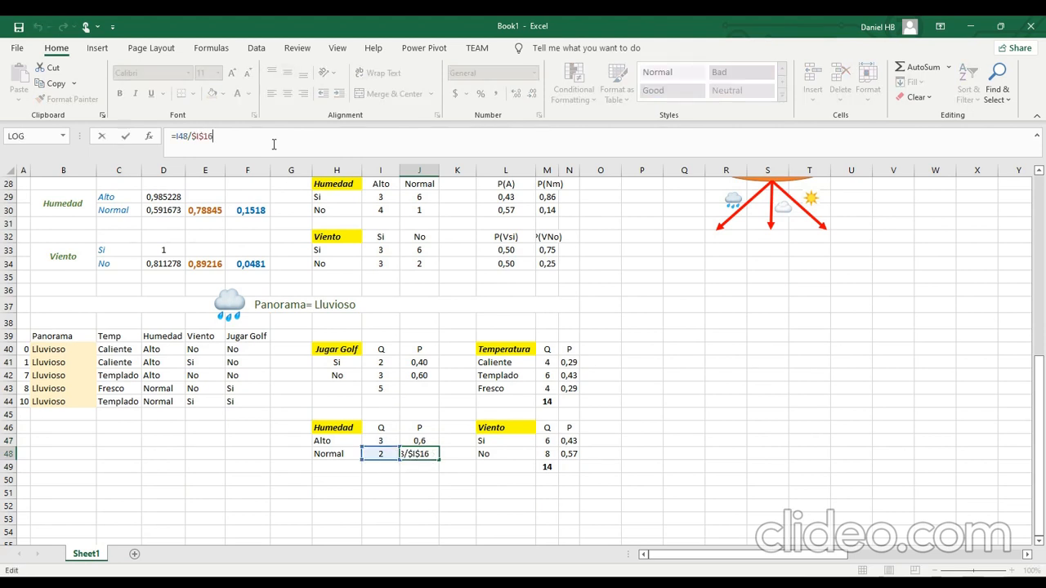
key("BackSpace")
key("BackSpace")
key("BackSpace")
key("BackSpace")
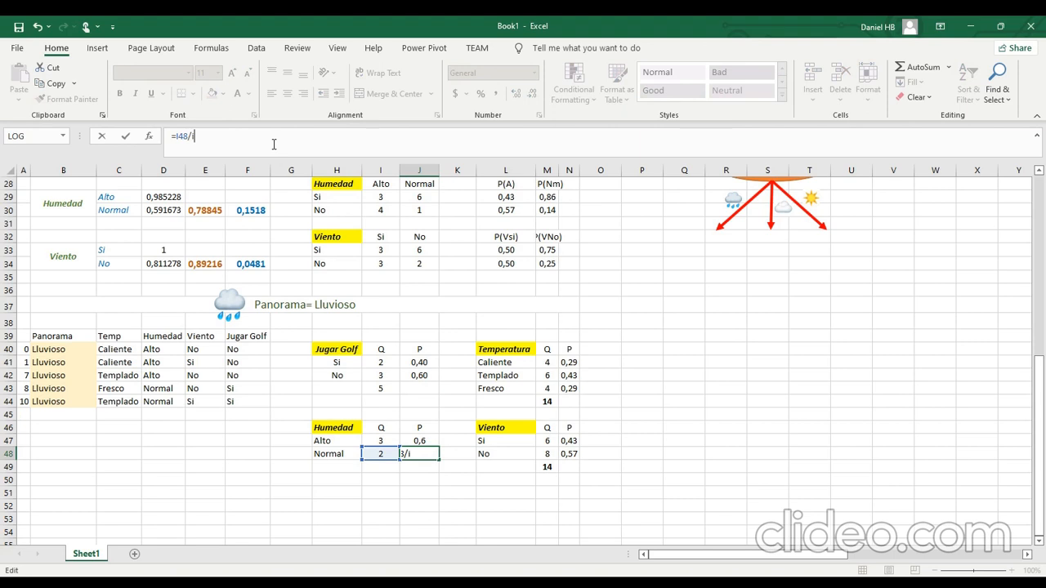
type("i43")
key("Return")
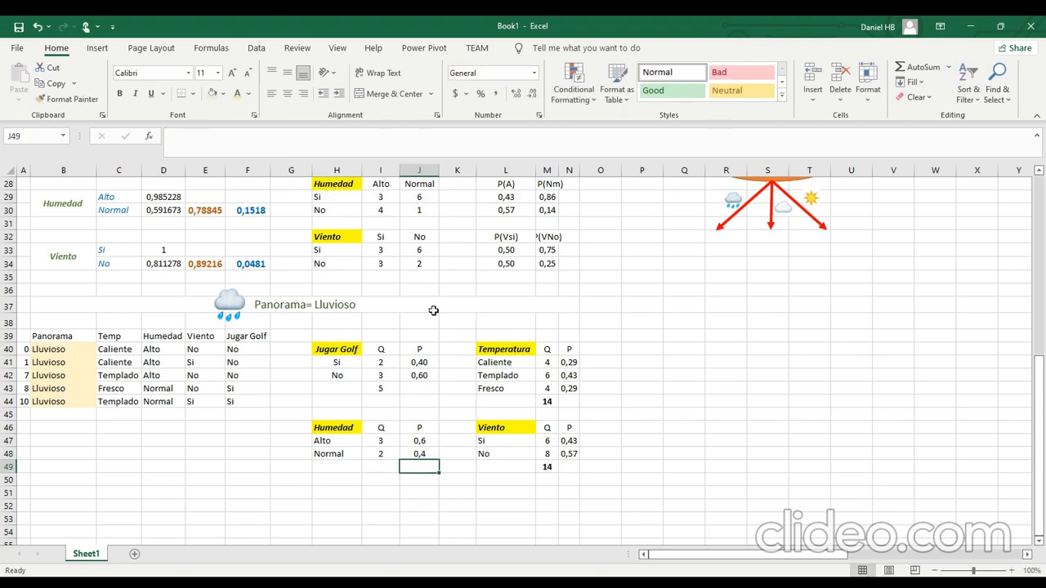
Set the Temperatura counts of the Lluvioso subset to 2 for Caliente, 2 for Templado and 1 for Fresco.
left_click(534, 363)
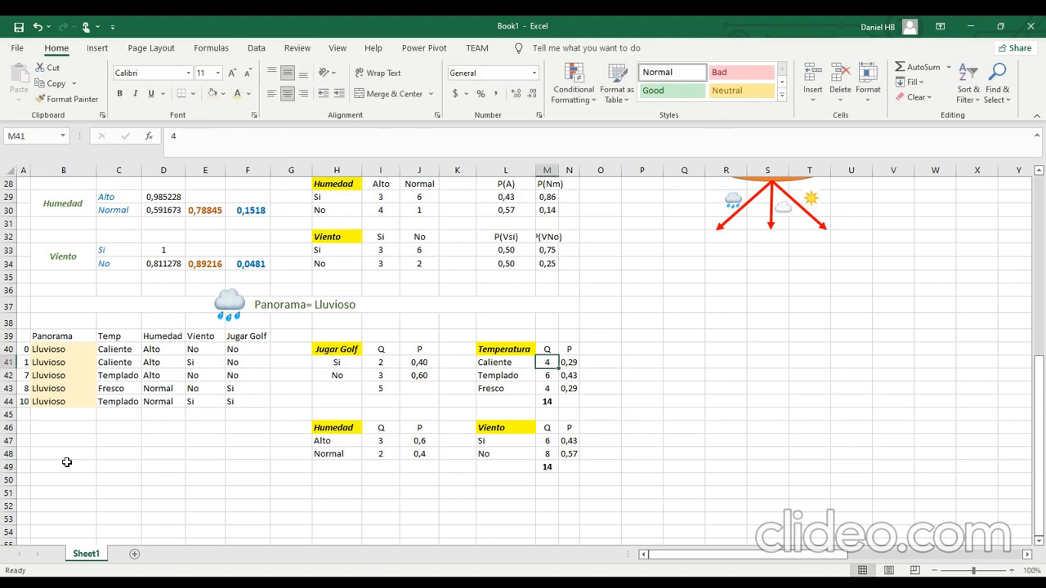
type("2")
key("Return")
type("2")
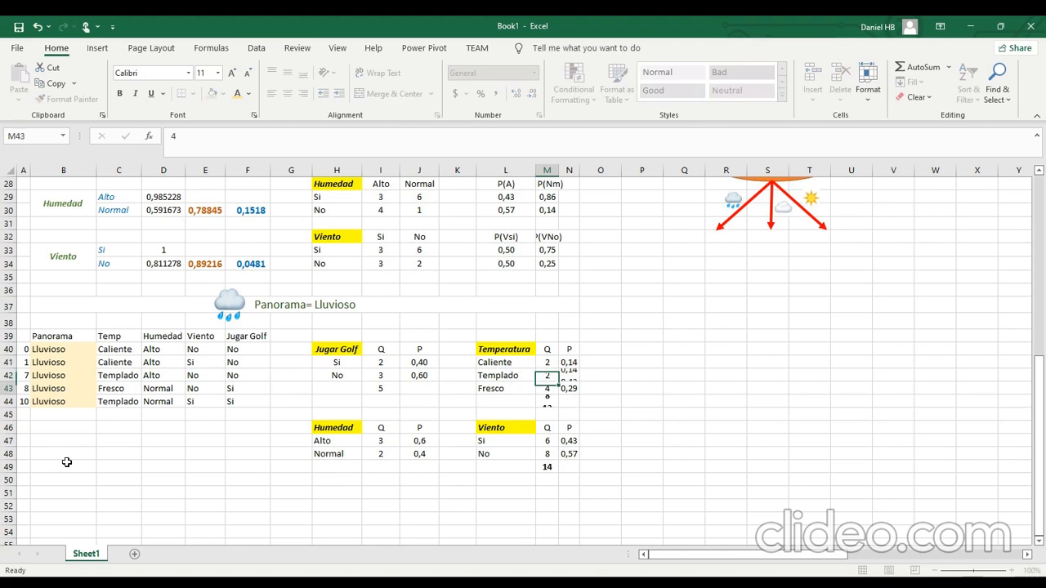
key("Return")
type("1")
key("Return")
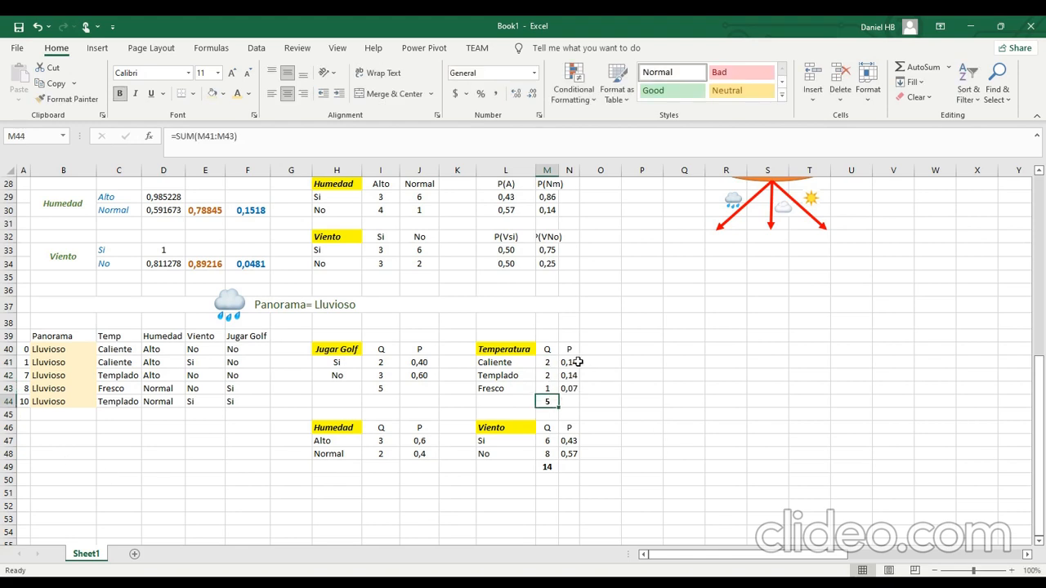
Change the Caliente probability formula in N41 to =M41/M44, dividing by the Temperatura subset total.
left_click(576, 362)
left_click(238, 149)
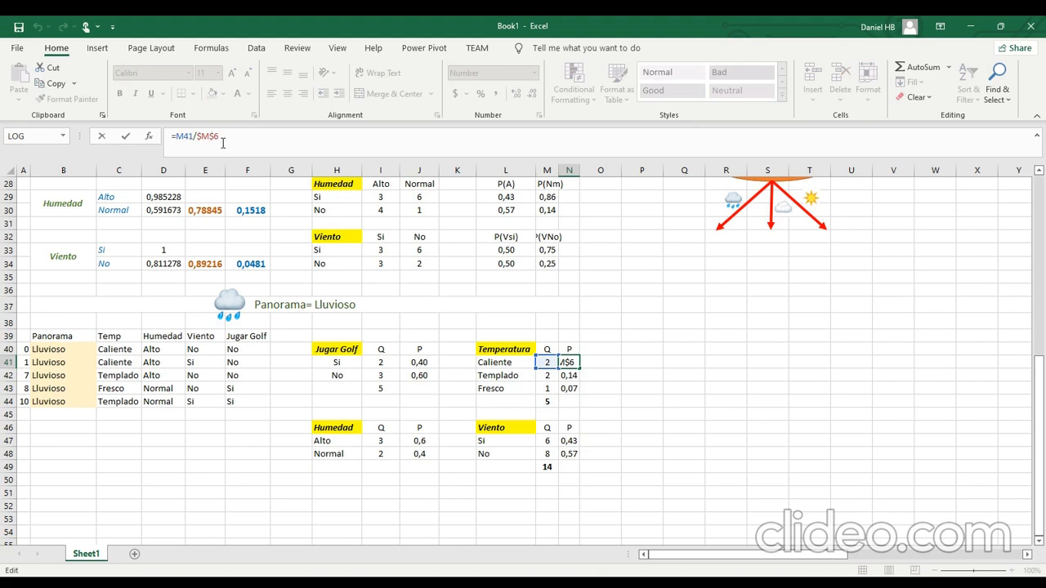
key("BackSpace")
key("BackSpace")
key("BackSpace")
key("BackSpace")
type("m44")
key("Return")
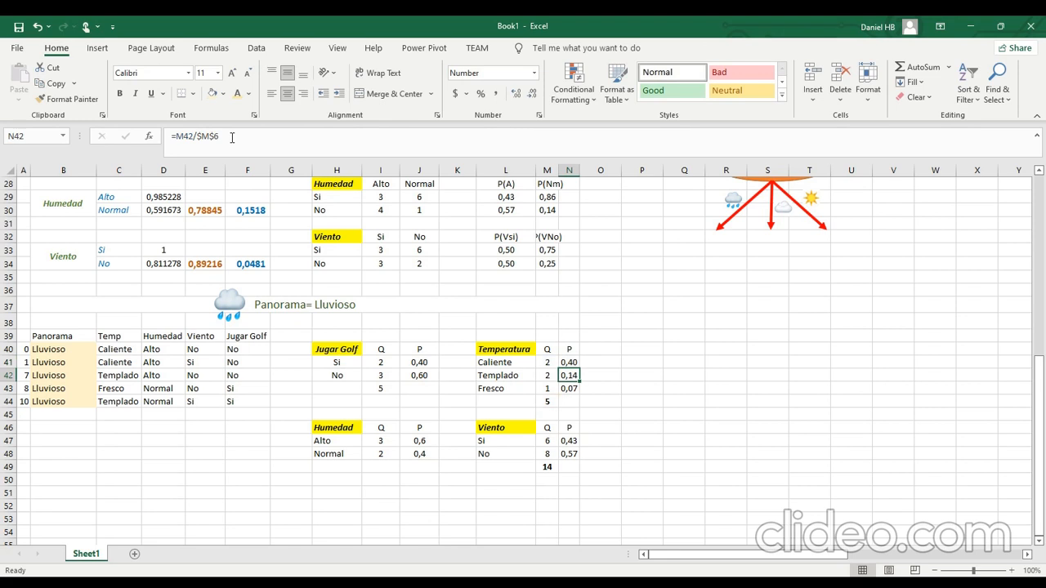
Change the Templado and Fresco probability formulas in N42 and N43 to =M42/M44 and =M43/M44.
left_click_drag(197, 136, 219, 137)
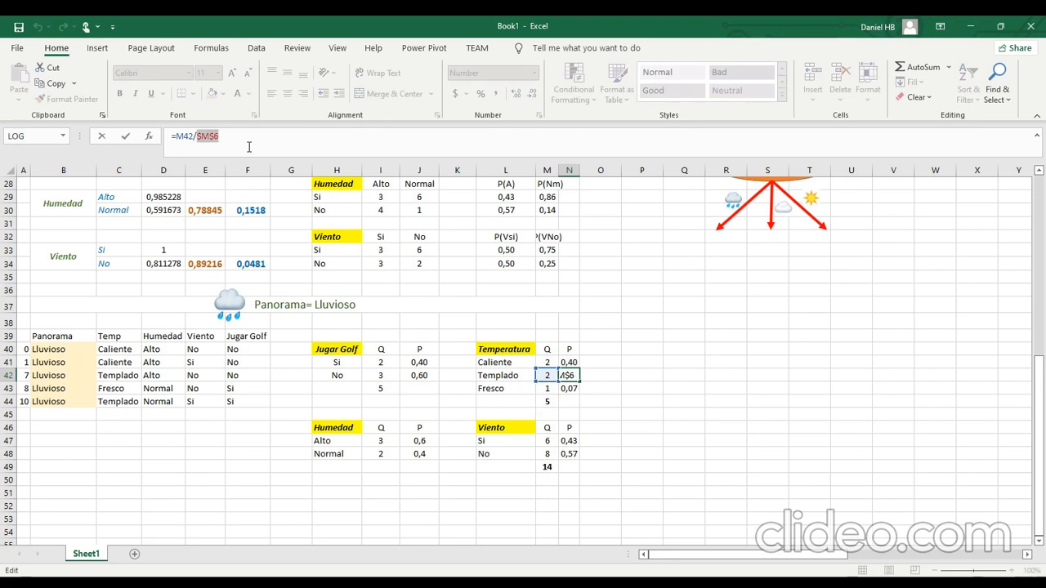
type("m44")
key("Return")
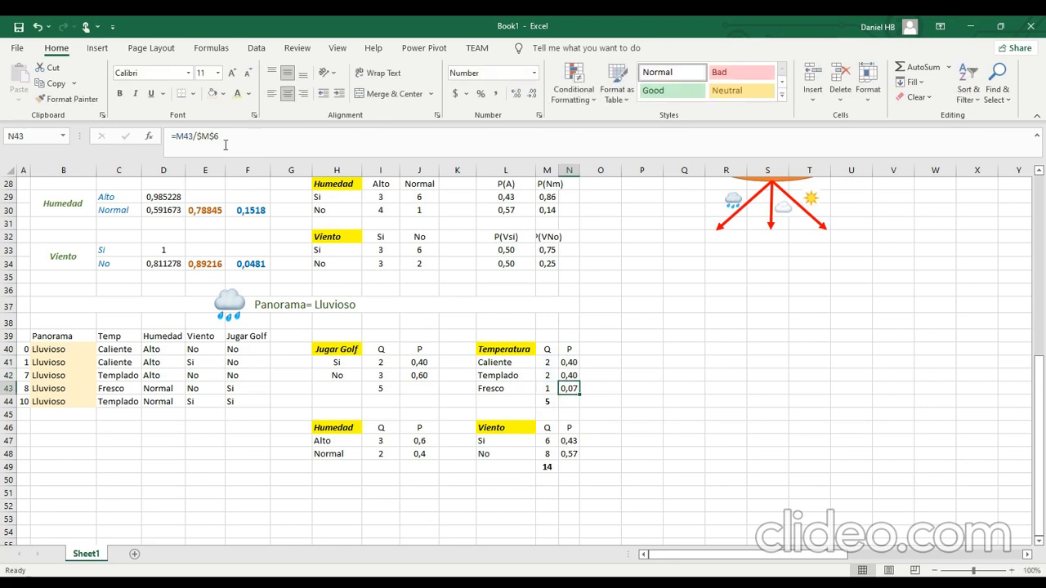
left_click_drag(196, 136, 219, 137)
type("m44")
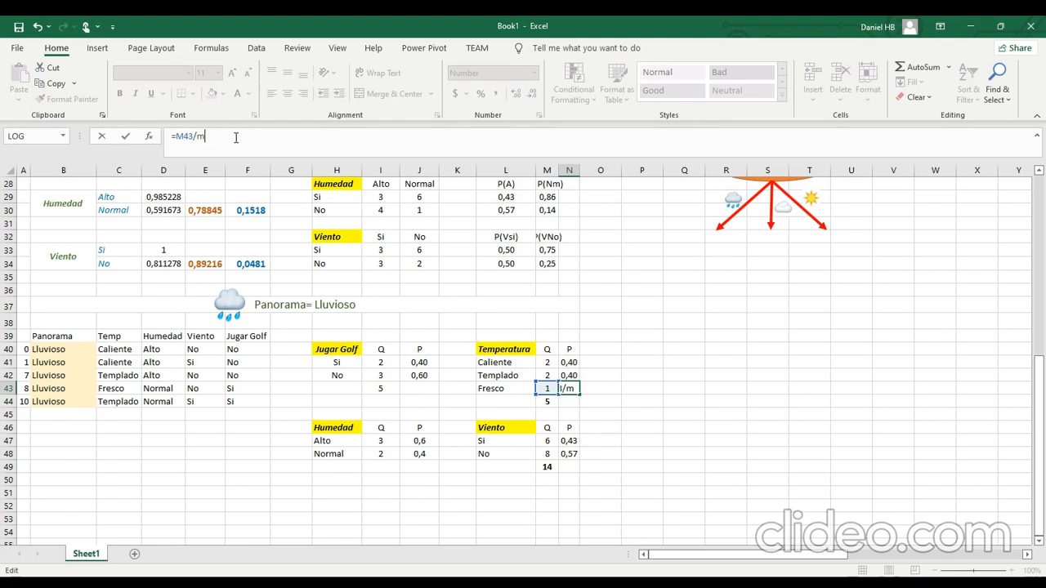
key("Return")
left_click(661, 413)
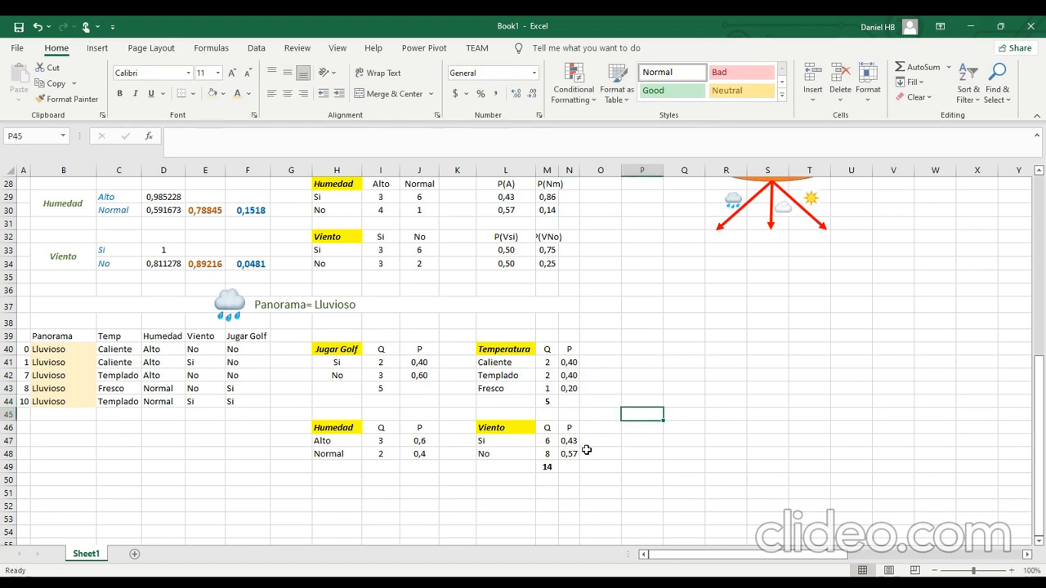
Set the Viento counts of the Lluvioso subset to 2 for Si and 3 for No.
left_click(546, 441)
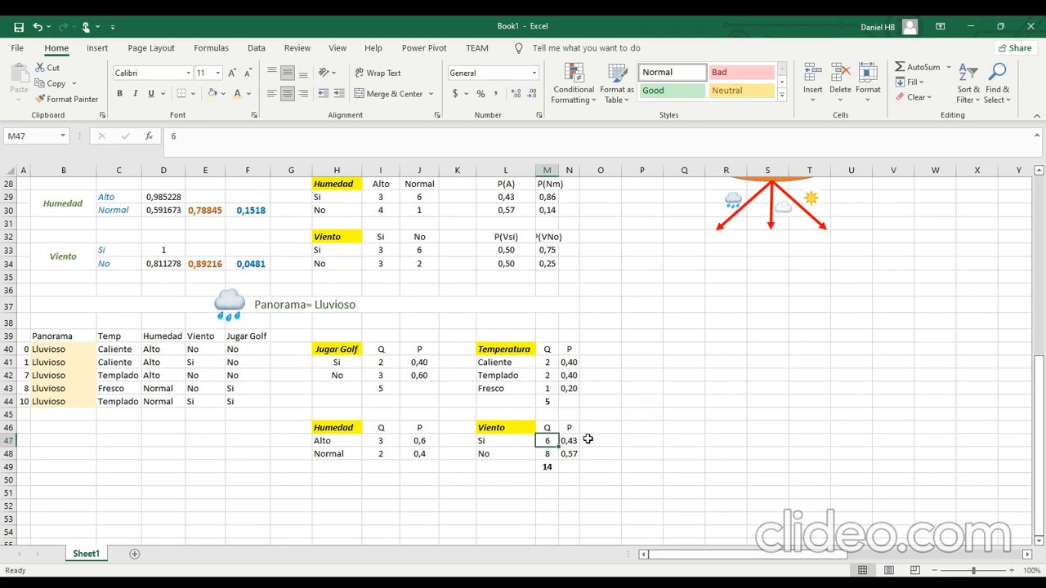
type("2")
key("Return")
key("Return")
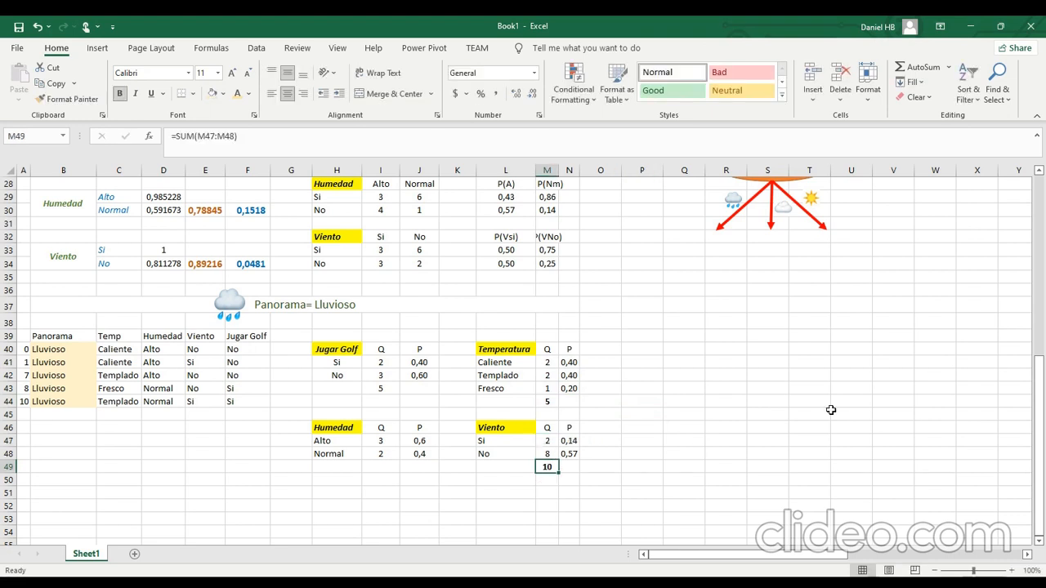
key("Up")
key("BackSpace")
type("3")
key("Return")
Try reusing the Humedad probability formulas from J47:J48 for the Viento probabilities in N47:N48.
left_click_drag(419, 442, 420, 454)
key("ctrl+c")
left_click(573, 441)
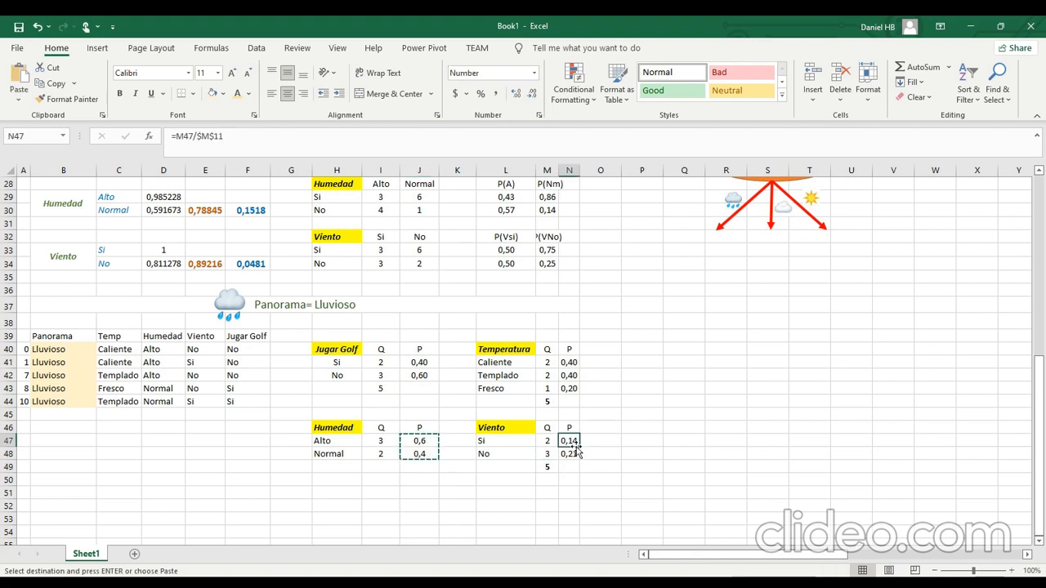
key("ctrl+v")
left_click(638, 467)
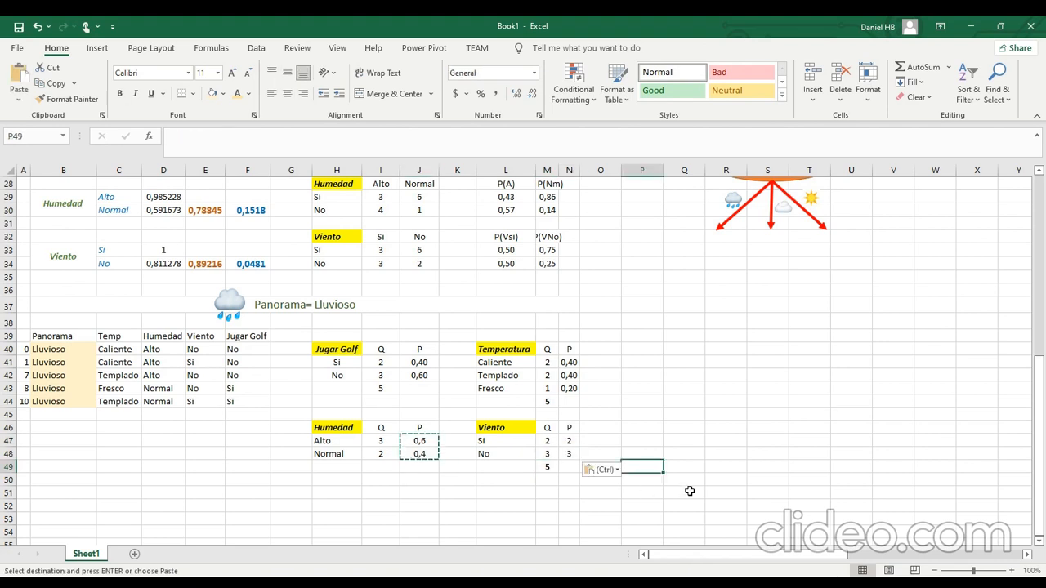
left_click(569, 454)
left_click(249, 141)
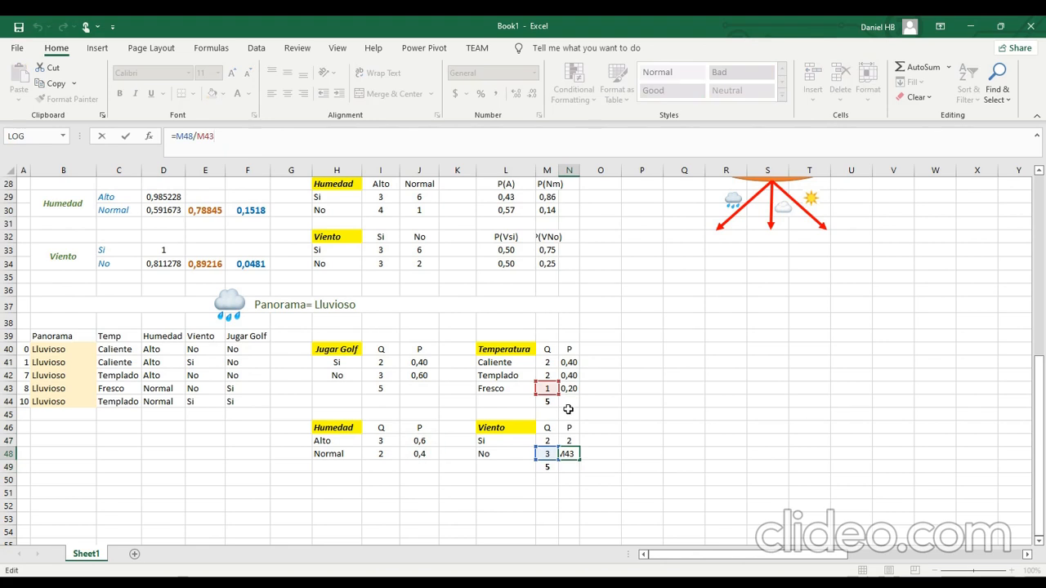
left_click_drag(544, 384, 549, 439)
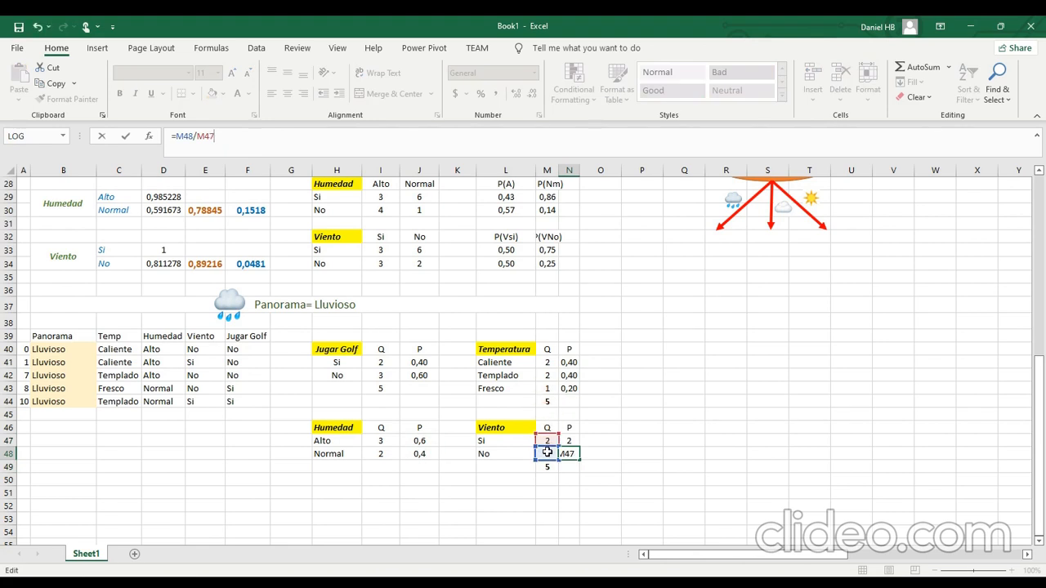
key("Escape")
key("Up")
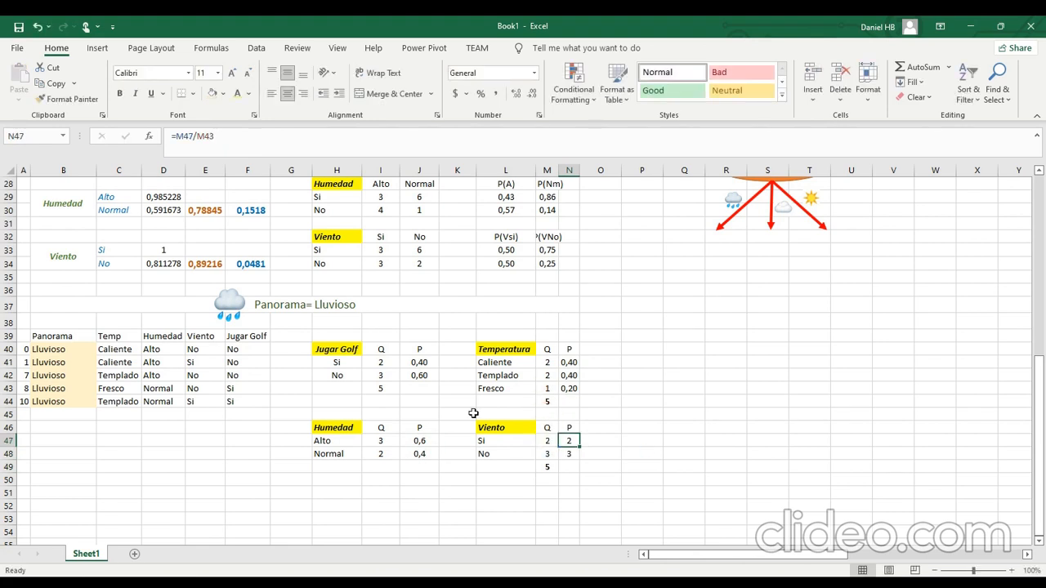
Copy the Jugar Golf probability formulas from J41:J42 into the Viento probability cells N47:N48.
left_click(383, 365)
left_click_drag(420, 362, 420, 375)
key("ctrl+c")
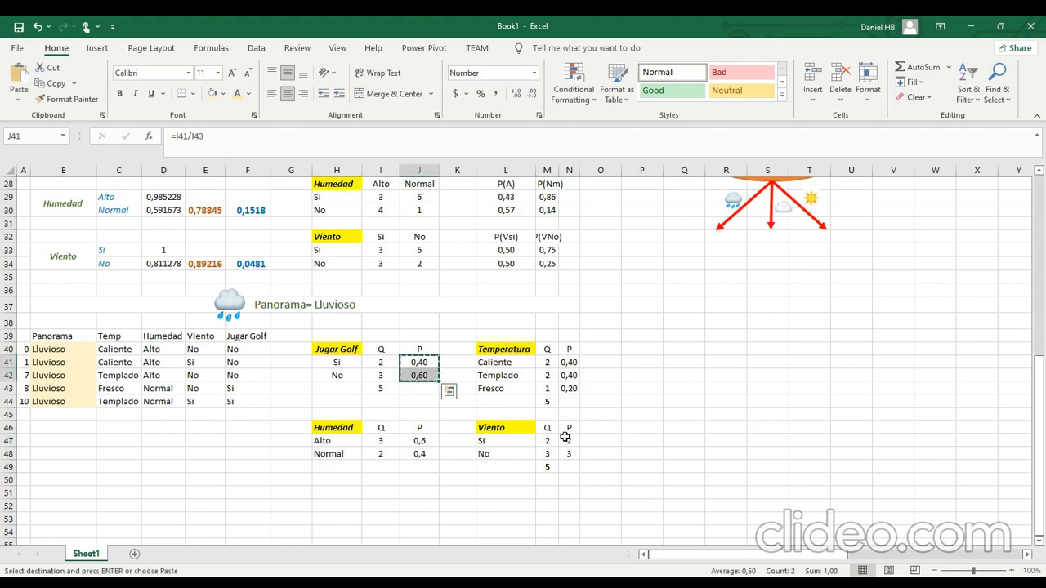
left_click(565, 437)
key("ctrl+v")
left_click(564, 504)
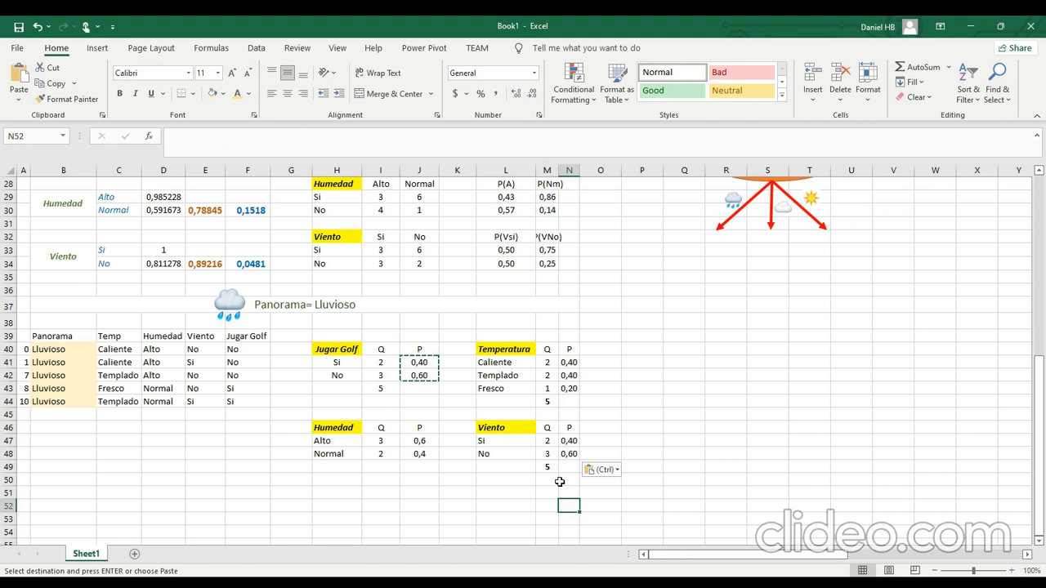
left_click(516, 476)
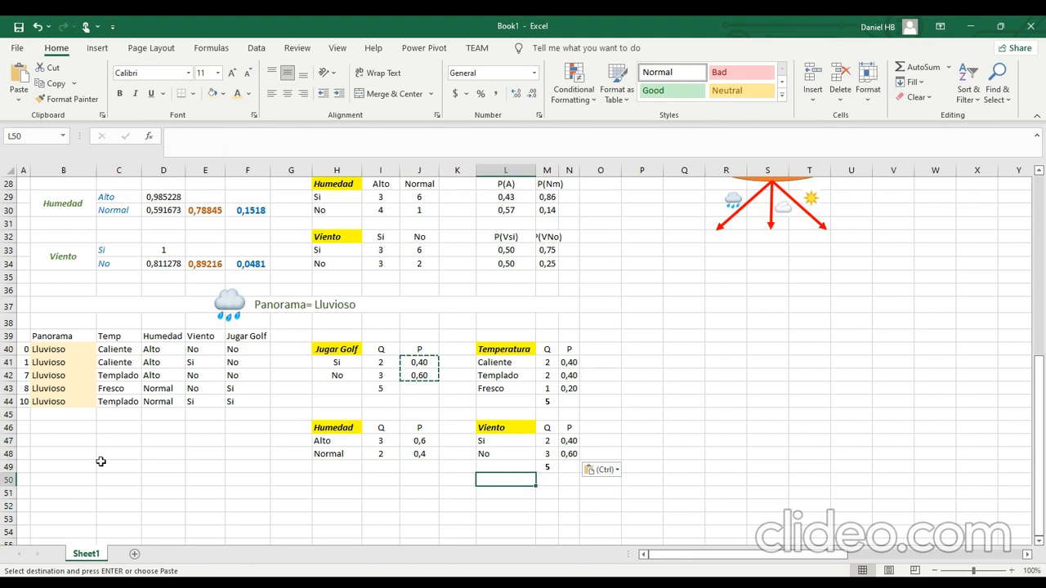
Review the Lluvioso entropy formula in D21 of the Panorama calculations.
left_click(106, 431)
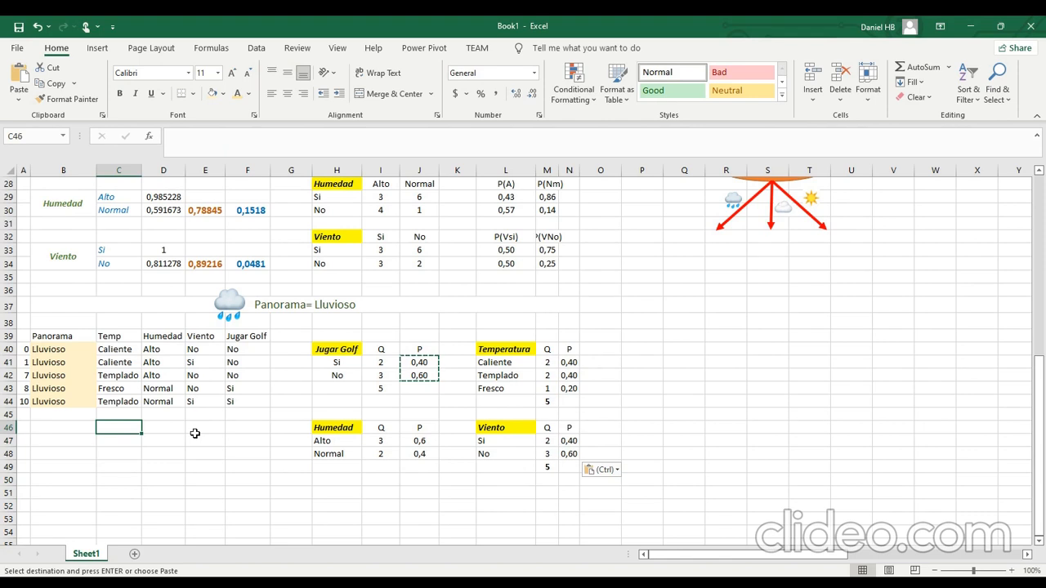
scroll(195, 433, "up", 4)
scroll(195, 433, "up", 1)
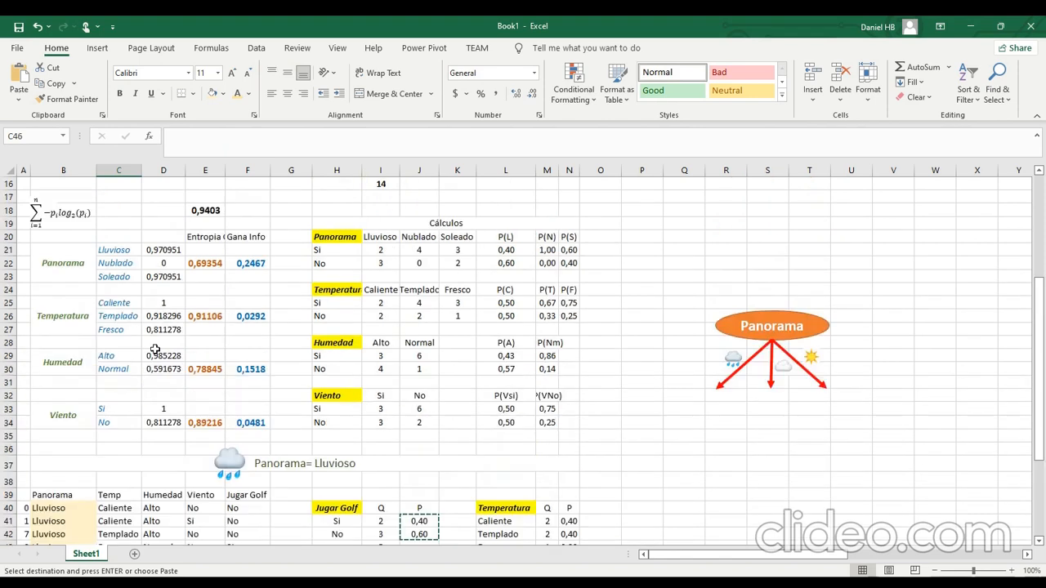
left_click_drag(155, 249, 118, 249)
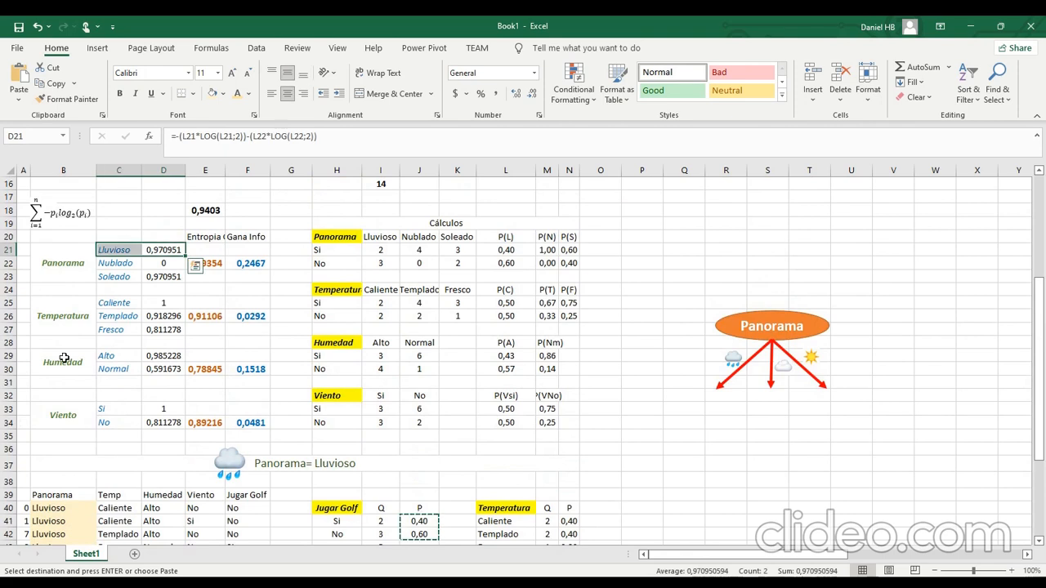
left_click(170, 250)
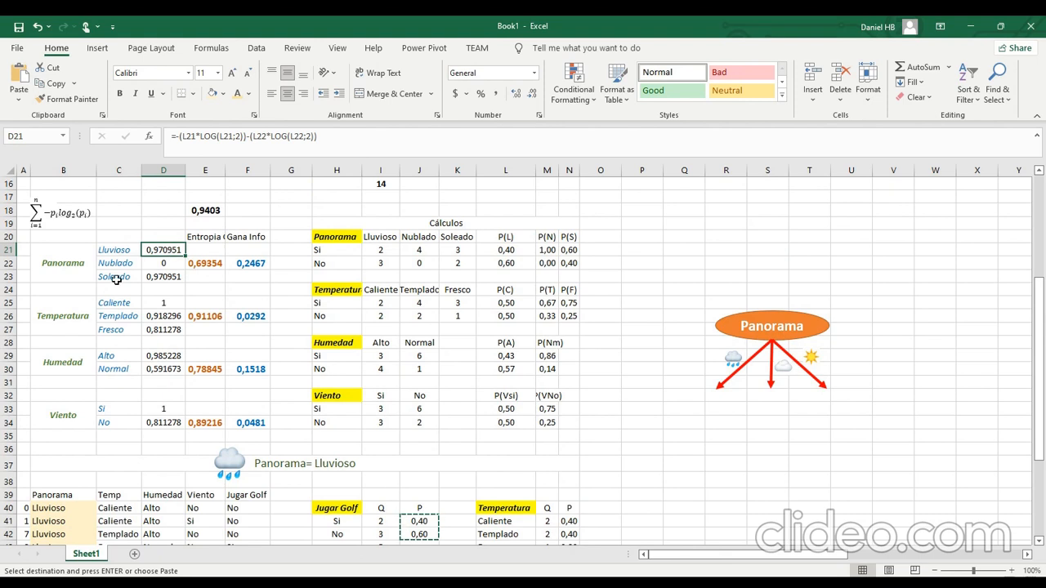
scroll(117, 279, "down", 2)
left_click(159, 505)
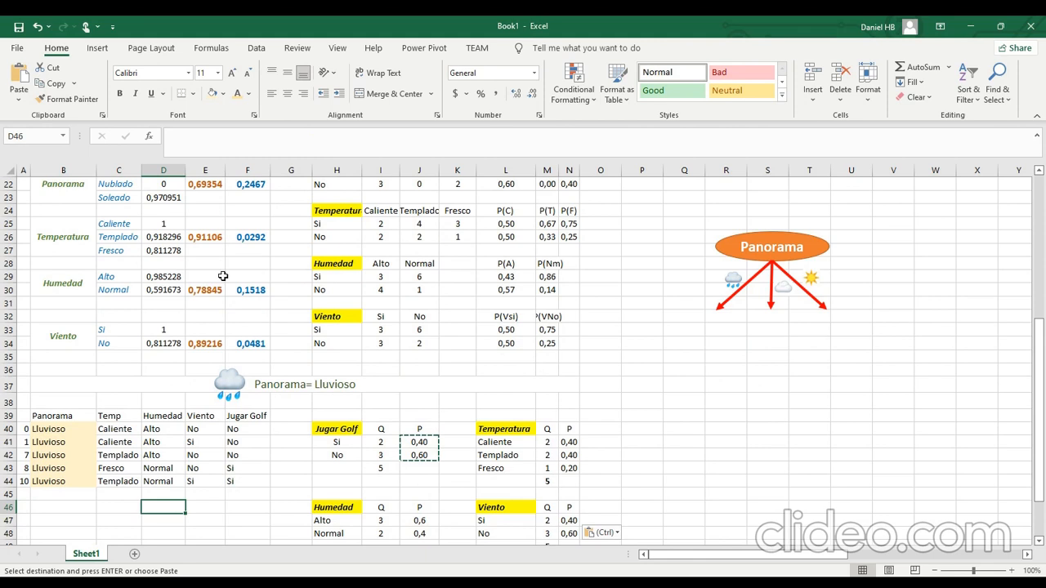
Copy the full text of the Lluvioso entropy formula in D21, leaving that cell unedited.
scroll(223, 276, "up", 3)
scroll(201, 272, "up", 2)
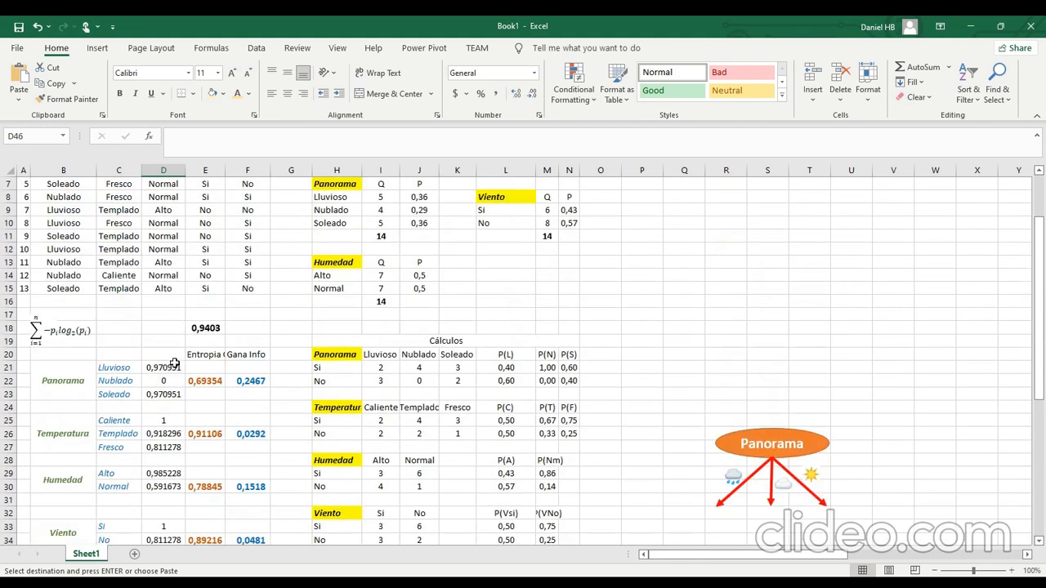
left_click(174, 364)
key("ctrl+c")
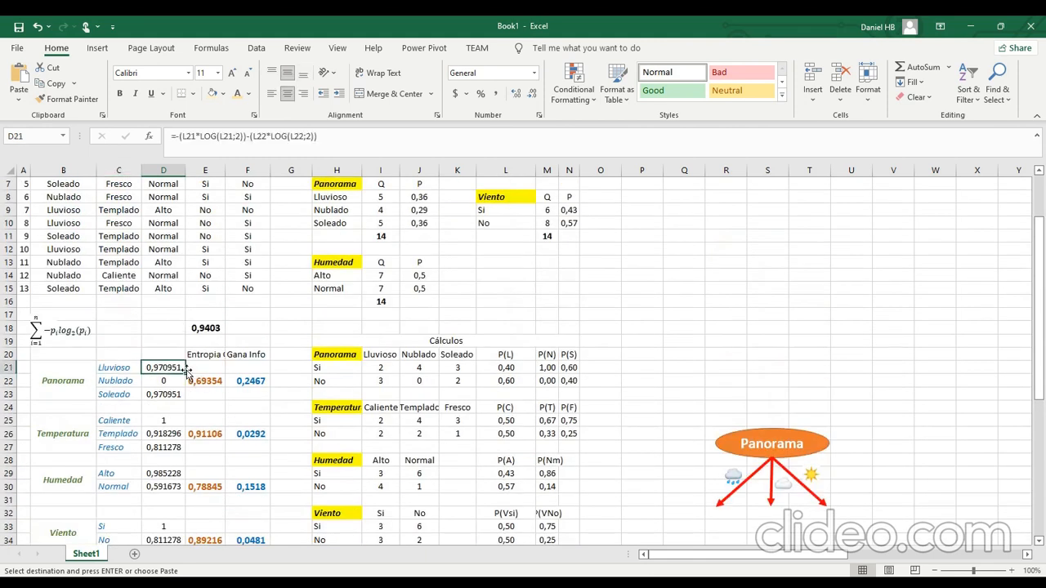
left_click(201, 138)
triple_click(201, 139)
scroll(181, 475, "down", 6)
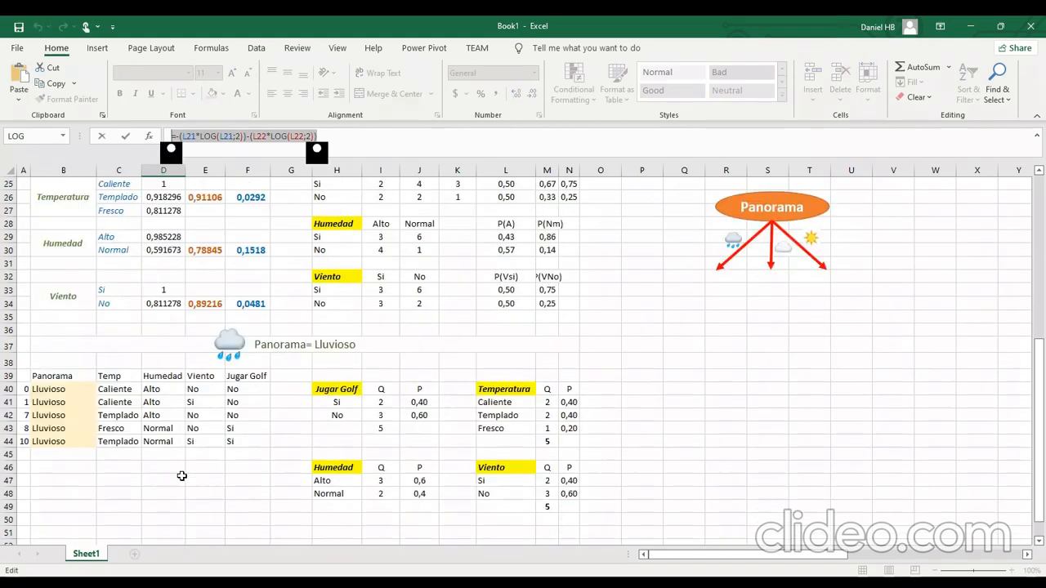
left_click(174, 470)
key("Escape")
Enter the copied entropy formula =-(L21*LOG(L21;2))-(L22*LOG(L22;2)) in D46 below the Lluvioso data table.
left_click(171, 471)
scroll(167, 478, "down", 1)
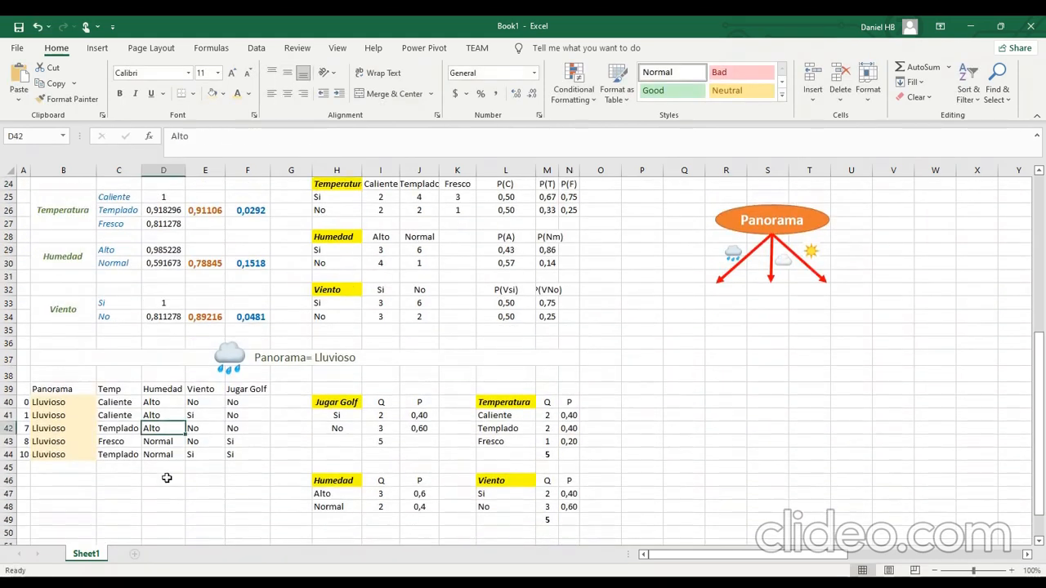
left_click(167, 478)
left_click(228, 152)
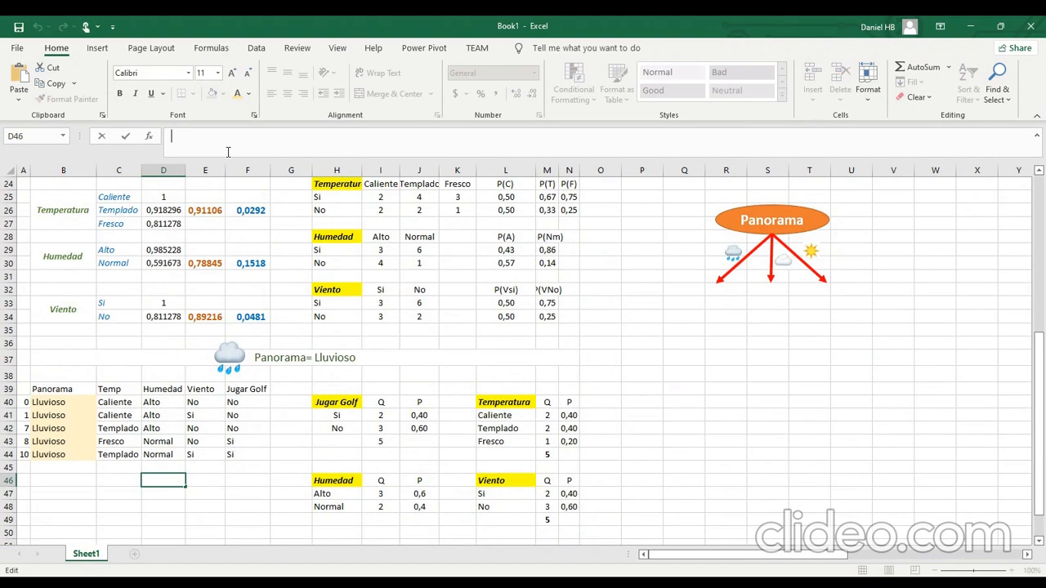
key("ctrl+v")
key("Return")
left_click(171, 479)
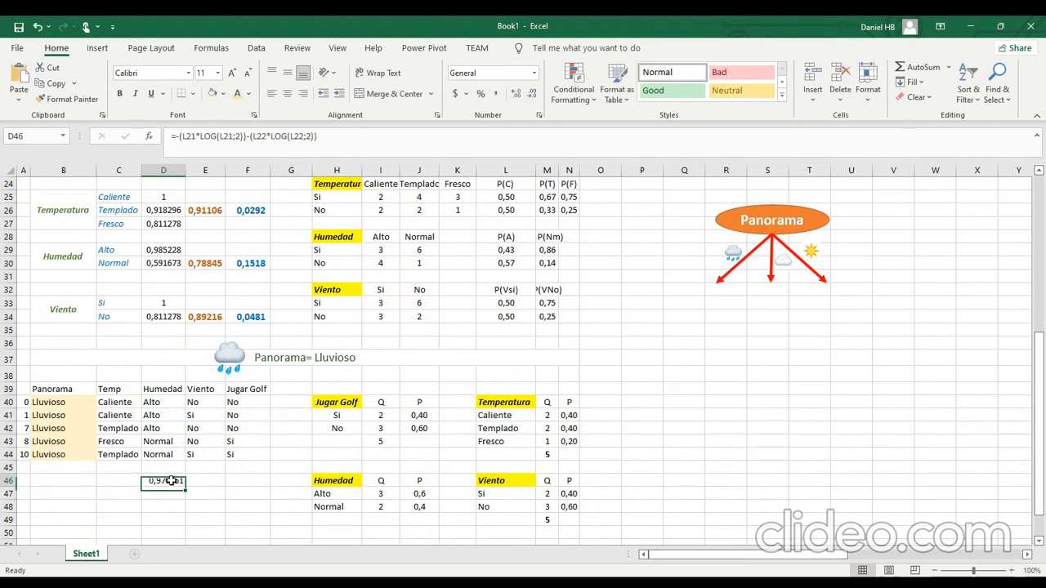
Apply the formatting of the overall entropy cell E18 to the Lluvioso entropy in D46.
scroll(212, 244, "up", 7)
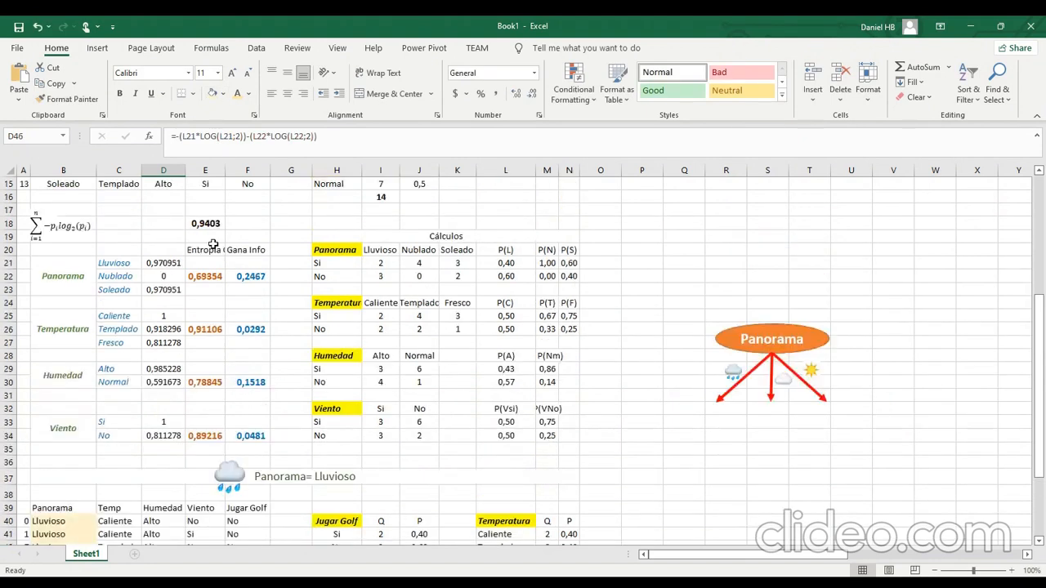
scroll(198, 362, "down", 1)
left_click(212, 340)
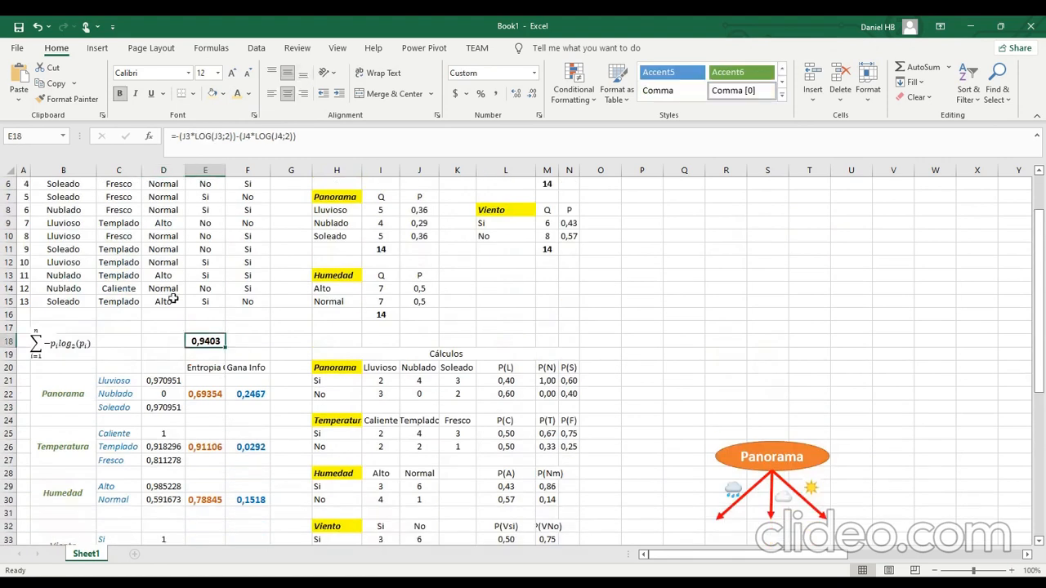
left_click(66, 99)
scroll(180, 441, "down", 5)
left_click(168, 520)
left_click(205, 520)
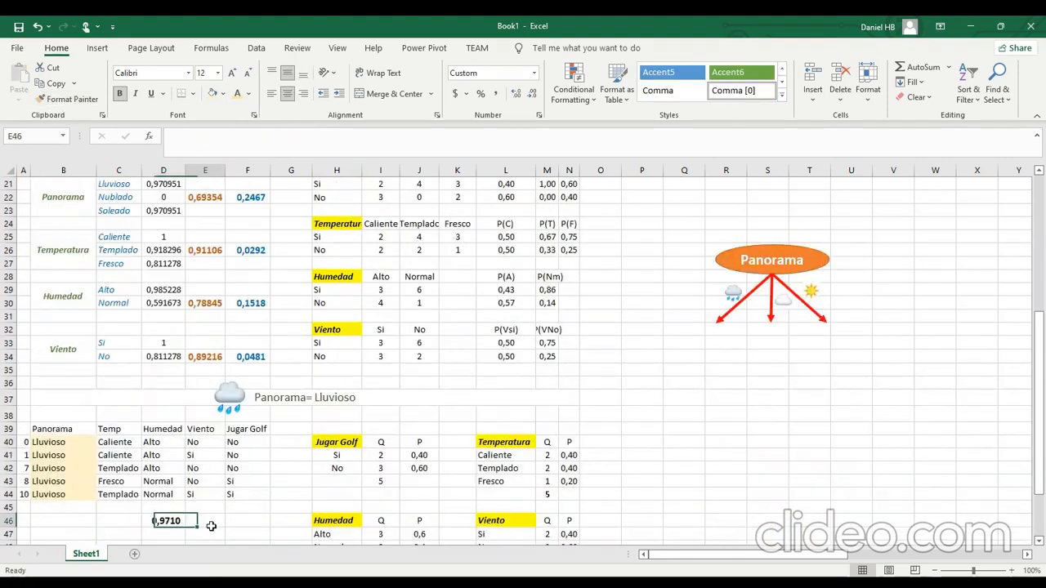
Move the Lluvioso entropy formula from D46 to E46, keeping its references to L21 and L22.
scroll(205, 523, "down", 3)
left_click(178, 442)
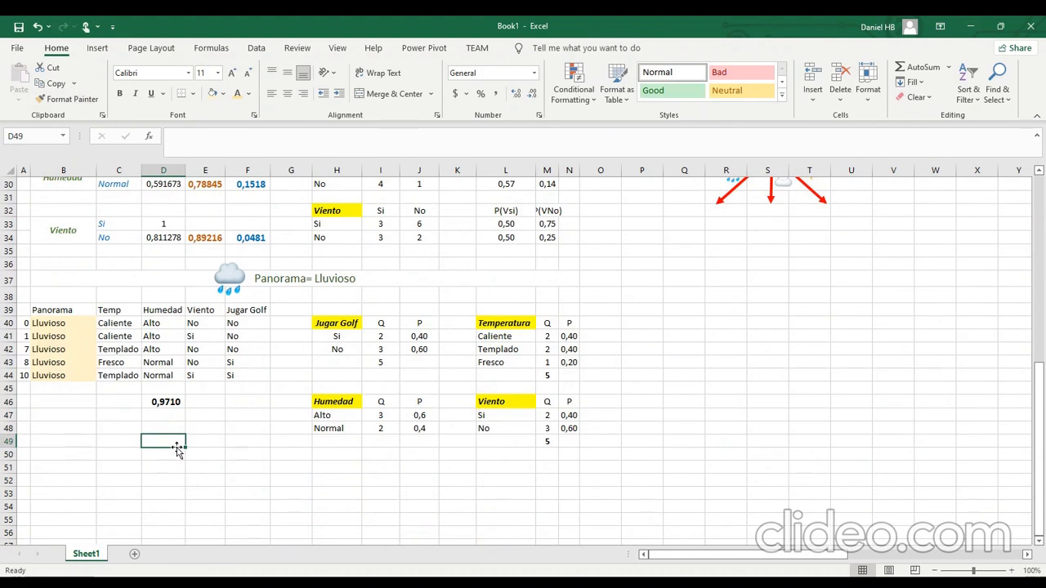
left_click(168, 402)
left_click_drag(318, 140, 38, 135)
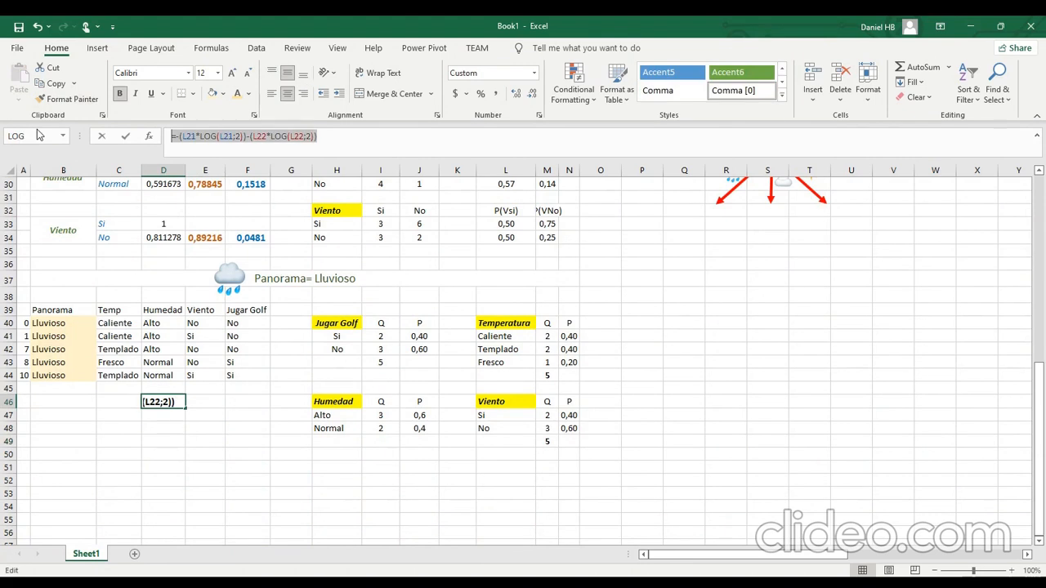
key("ctrl+x")
left_click(198, 402)
key("ctrl+v")
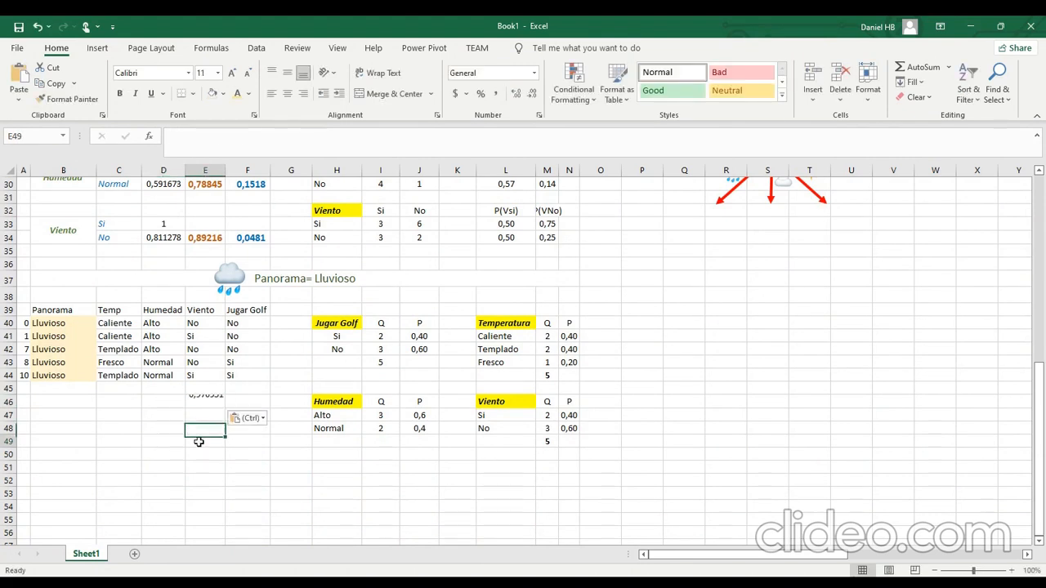
Apply the formatting of the overall entropy cell E18 to the Lluvioso entropy in E46.
scroll(210, 392, "up", 3)
scroll(233, 268, "up", 2)
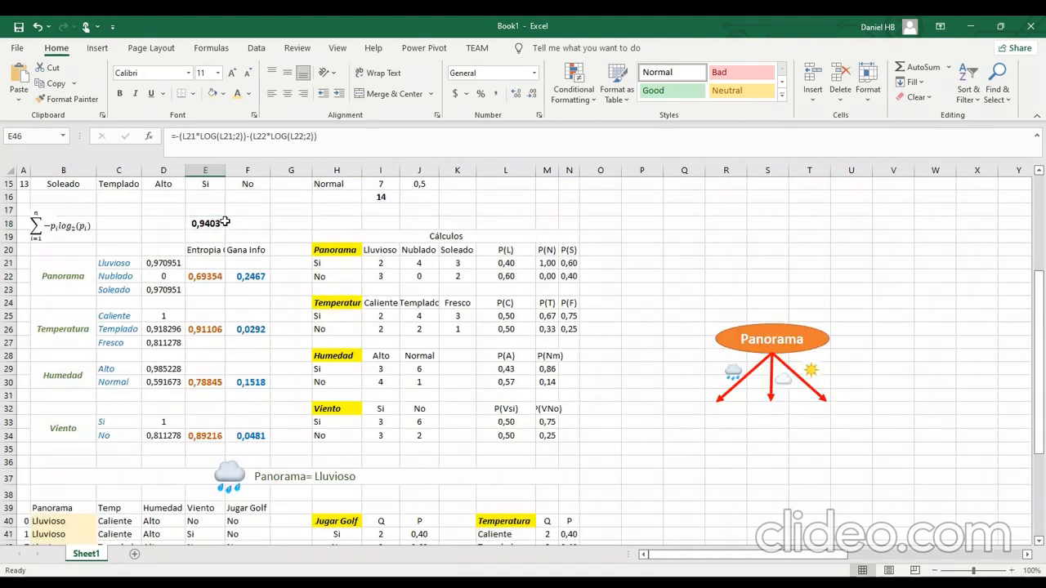
left_click(209, 224)
left_click(77, 100)
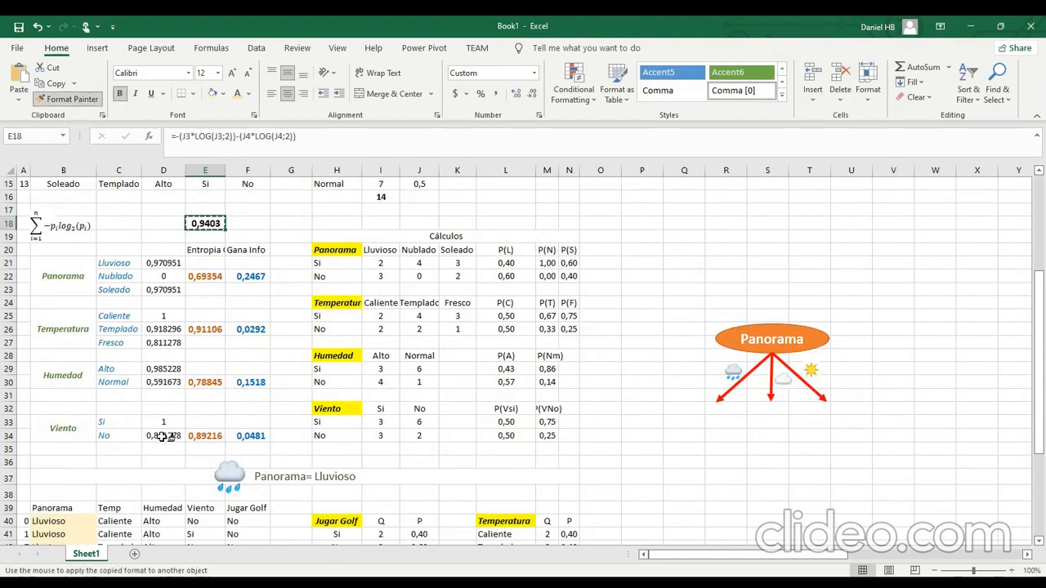
scroll(151, 427, "down", 3)
left_click(205, 480)
left_click(205, 507)
left_click(84, 523)
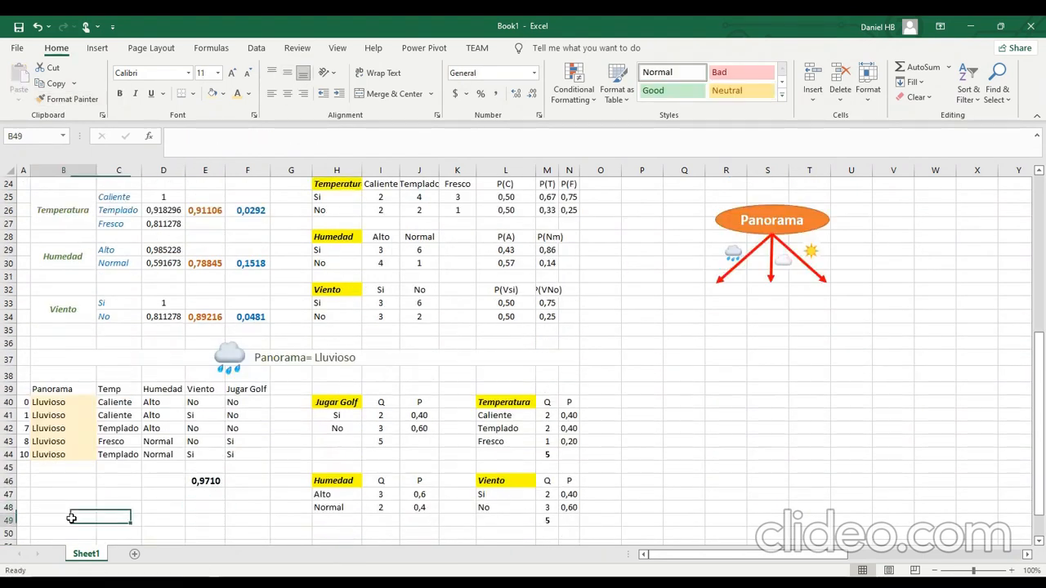
scroll(82, 523, "down", 1)
left_click(77, 504)
Copy the attribute calculation block A24:N34 for Temperatura, Humedad and Viento to A49, below the Lluvioso data.
scroll(77, 504, "up", 3)
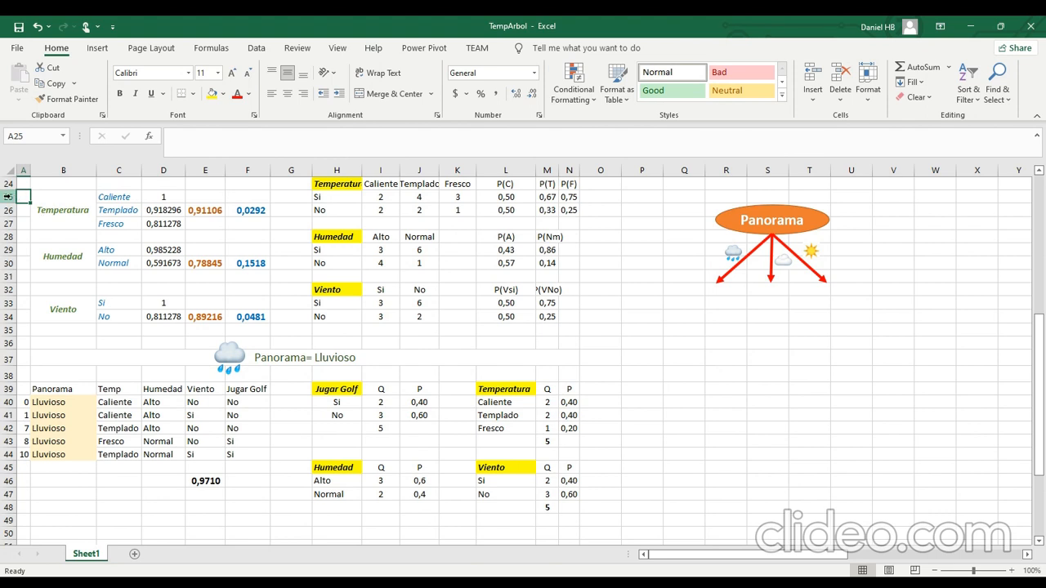
left_click_drag(23, 196, 372, 294)
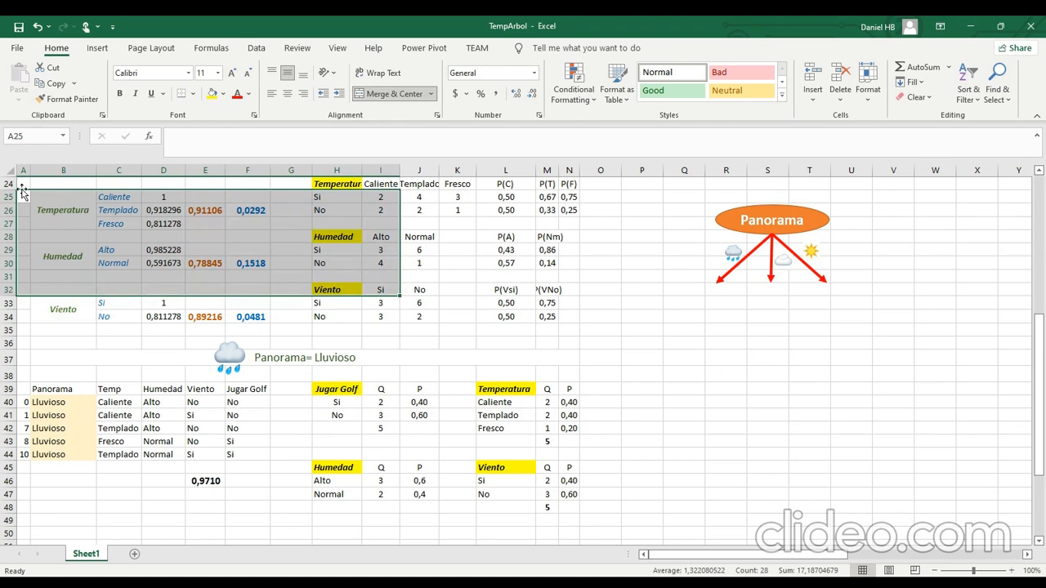
left_click_drag(23, 184, 568, 304)
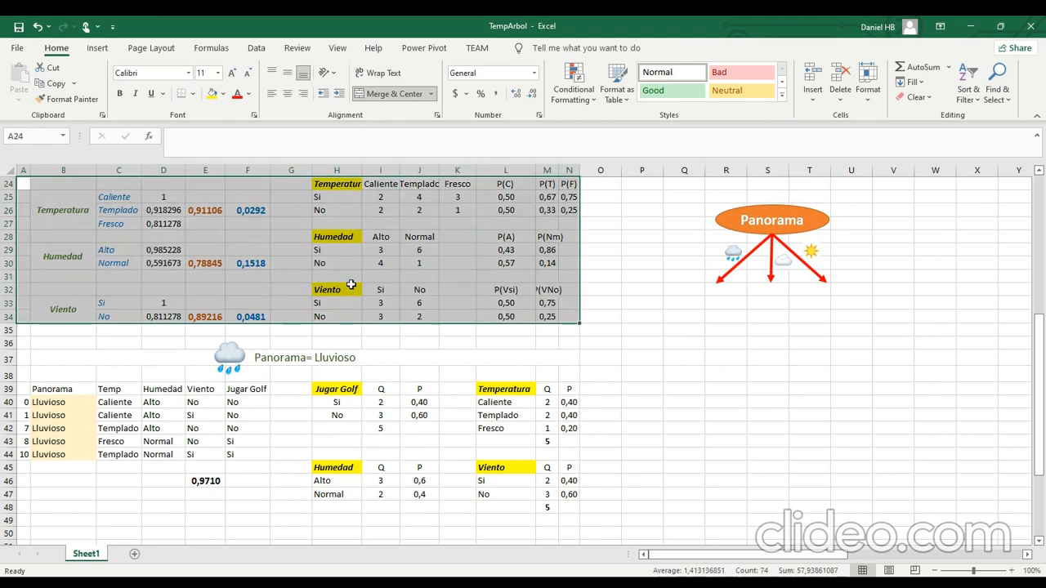
right_click(258, 246)
left_click(311, 275)
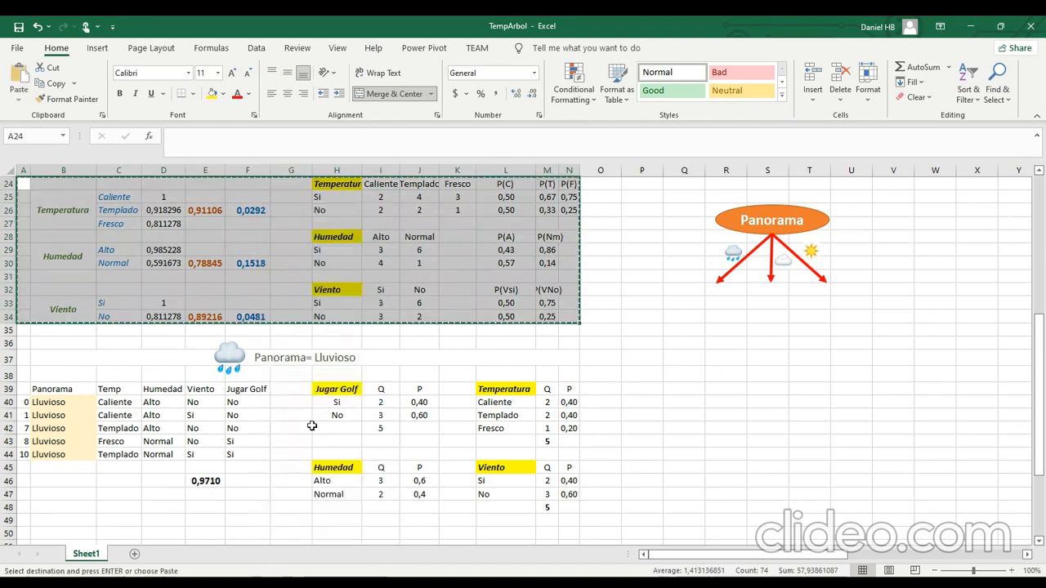
scroll(175, 432, "down", 3)
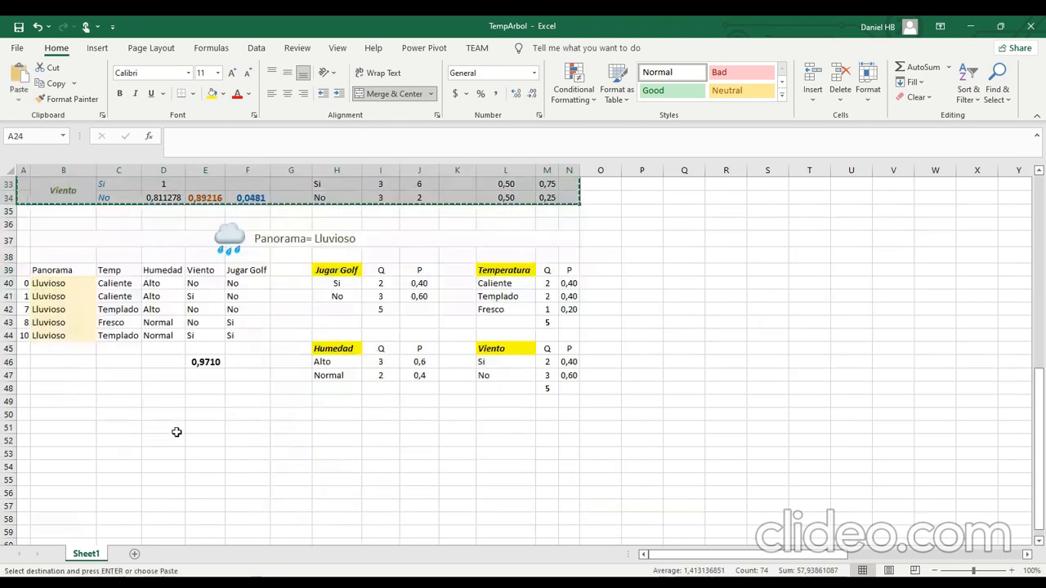
left_click(26, 399)
key("Return")
left_click(168, 459)
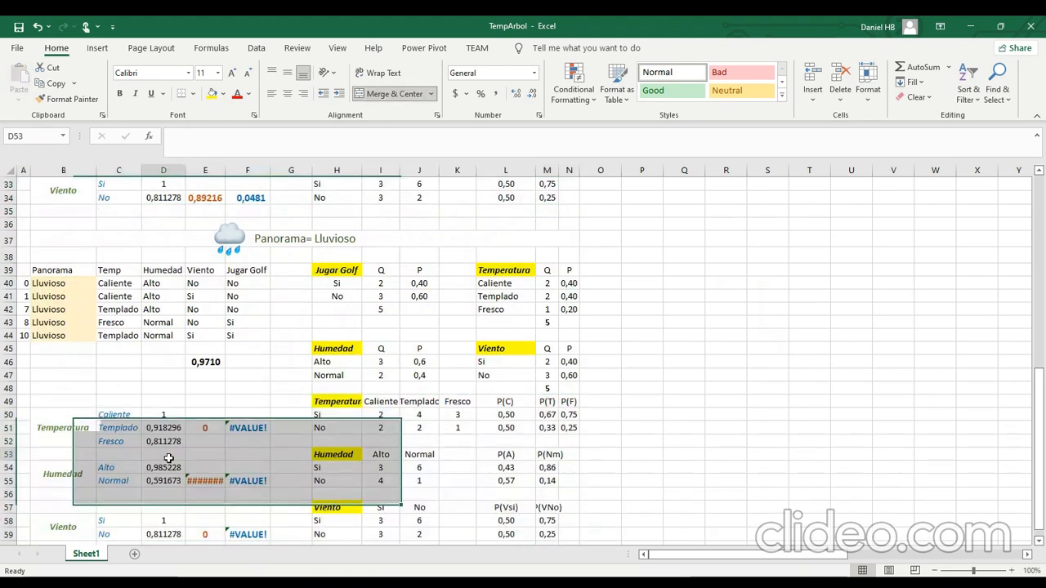
left_click(431, 440)
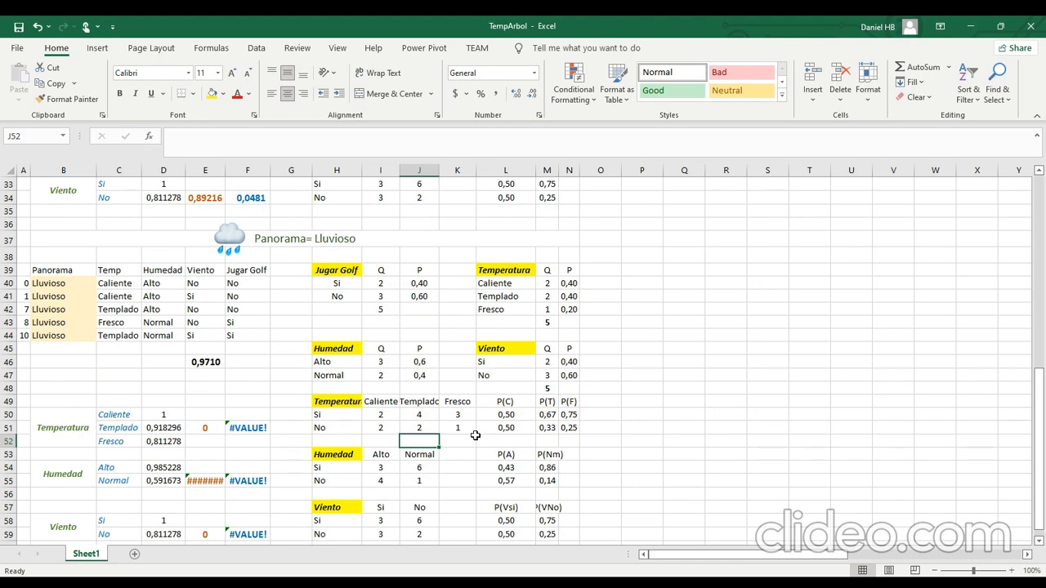
Autofit column H so the Temperatura heading fits.
double_click(360, 170)
left_click(391, 402)
left_click(401, 414)
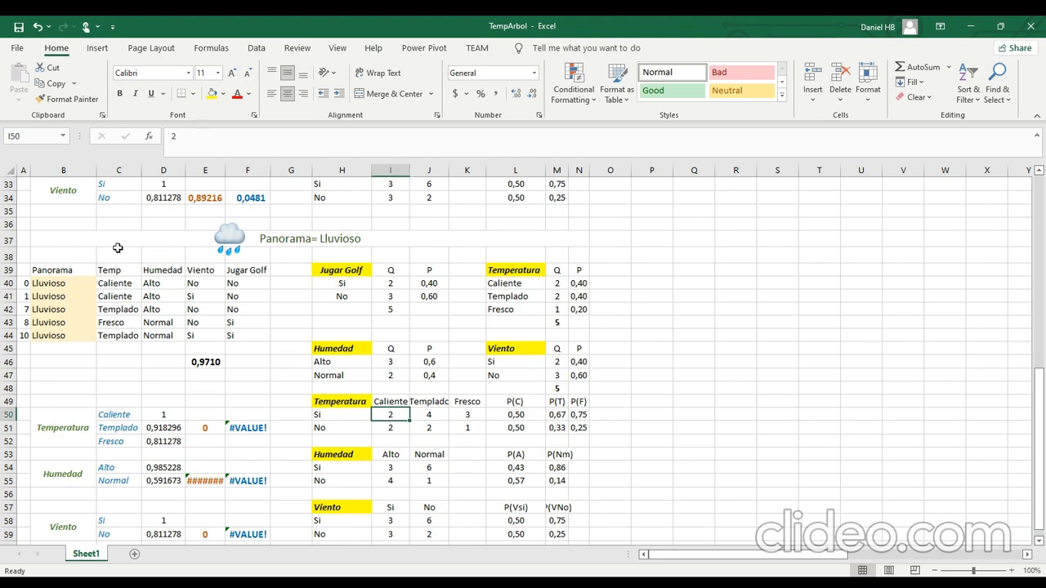
In the copied Temperatura table, set Caliente-Si to 0 and both Templado counts, Si and No, to 1.
left_click(135, 286)
left_click_drag(134, 289, 134, 296)
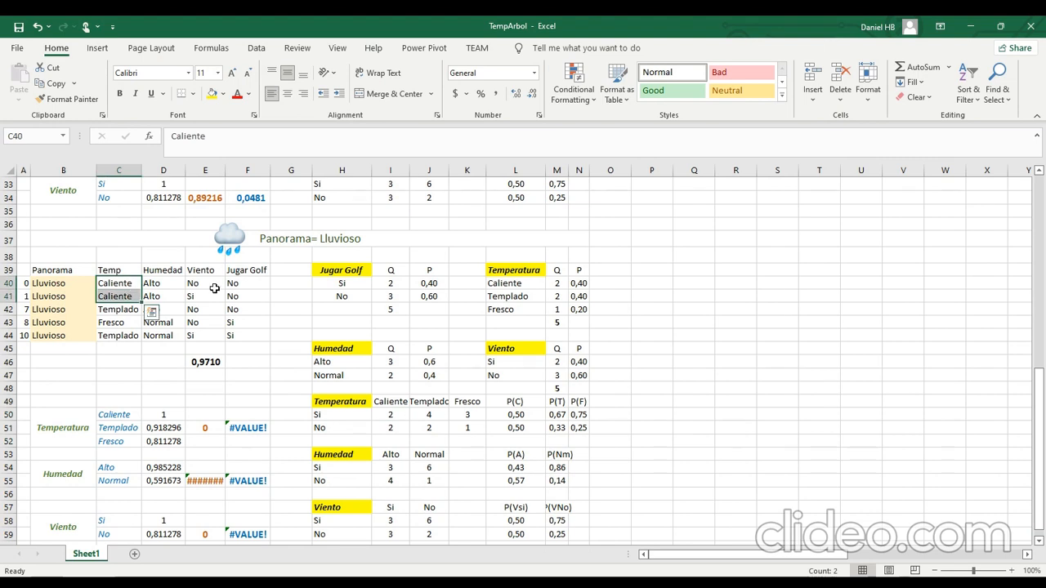
left_click(401, 415)
type("0")
key("Tab")
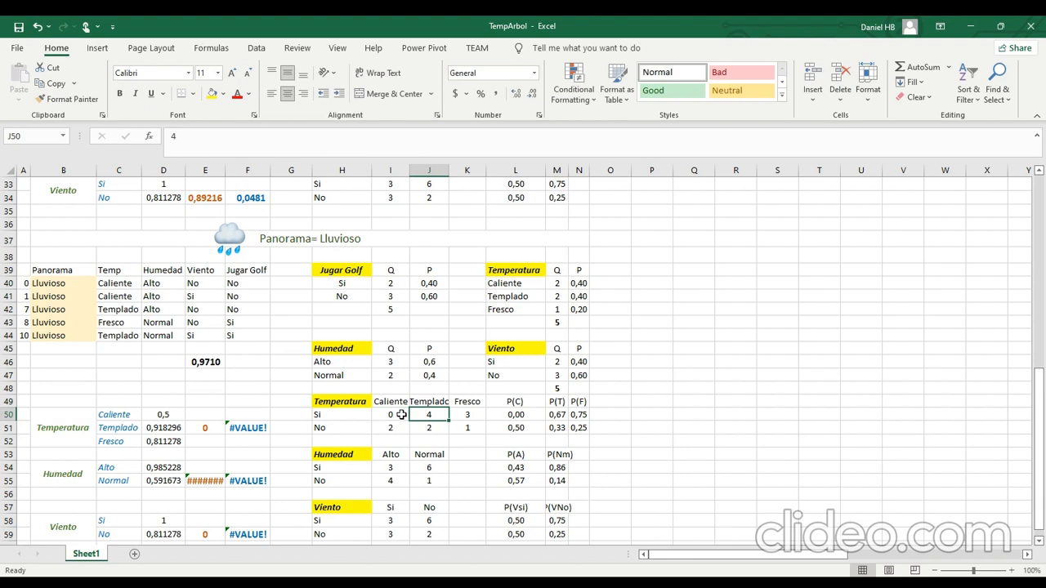
type("1")
key("Down")
type("1")
key("Down")
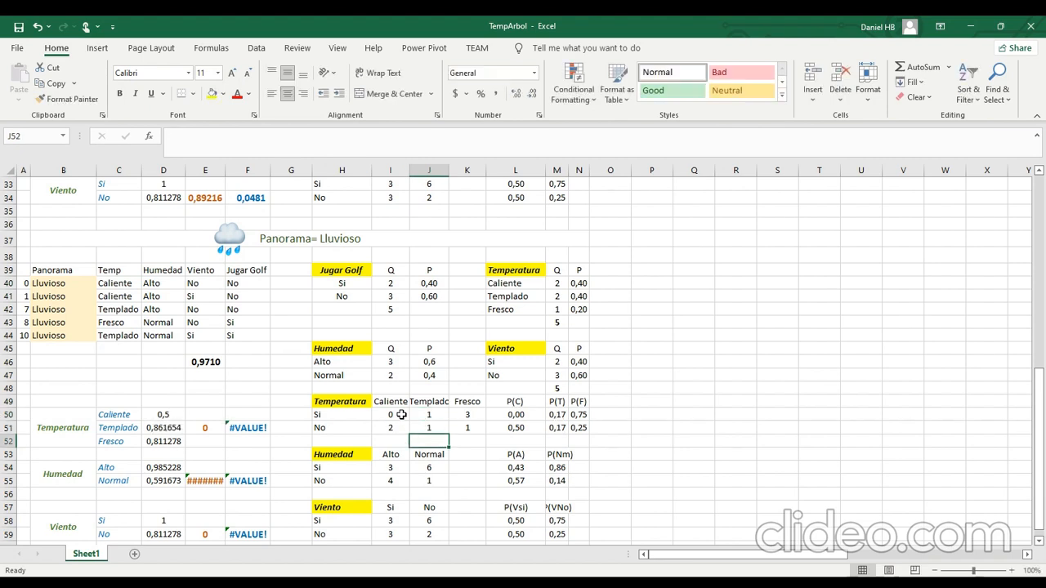
Set the Fresco counts to 1 for Si and 0 for No, checking the counts against the Lluvioso data.
left_click(245, 334)
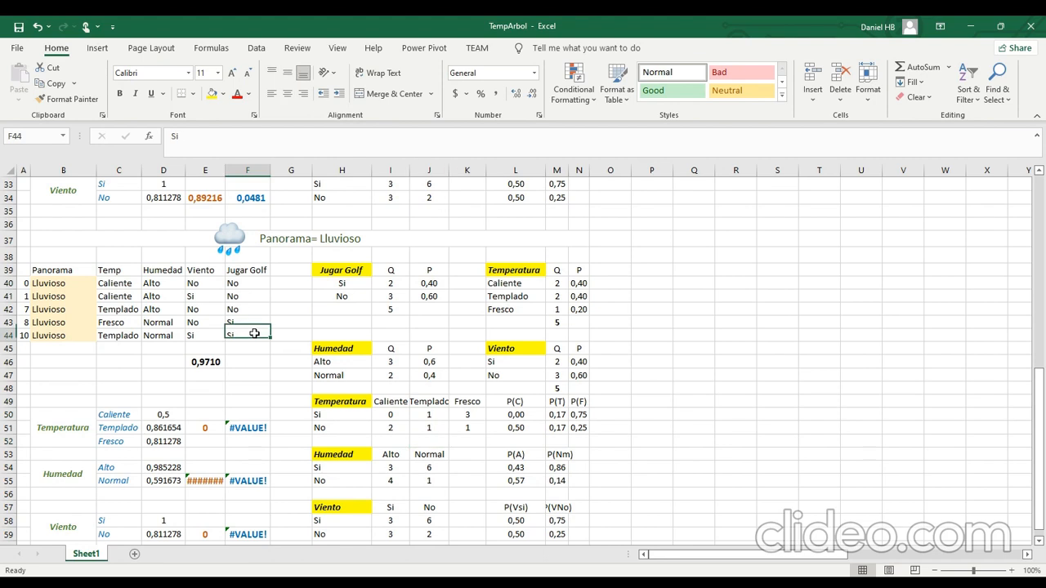
left_click(483, 416)
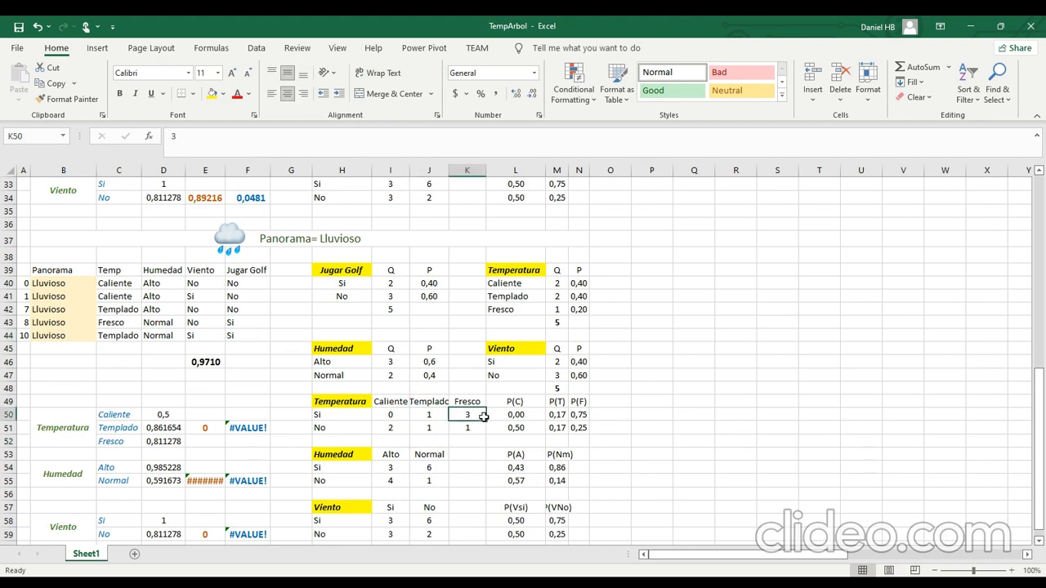
left_click(234, 311)
left_click(474, 414)
type("1")
key("Return")
type("0")
key("Return")
left_click_drag(391, 414, 467, 427)
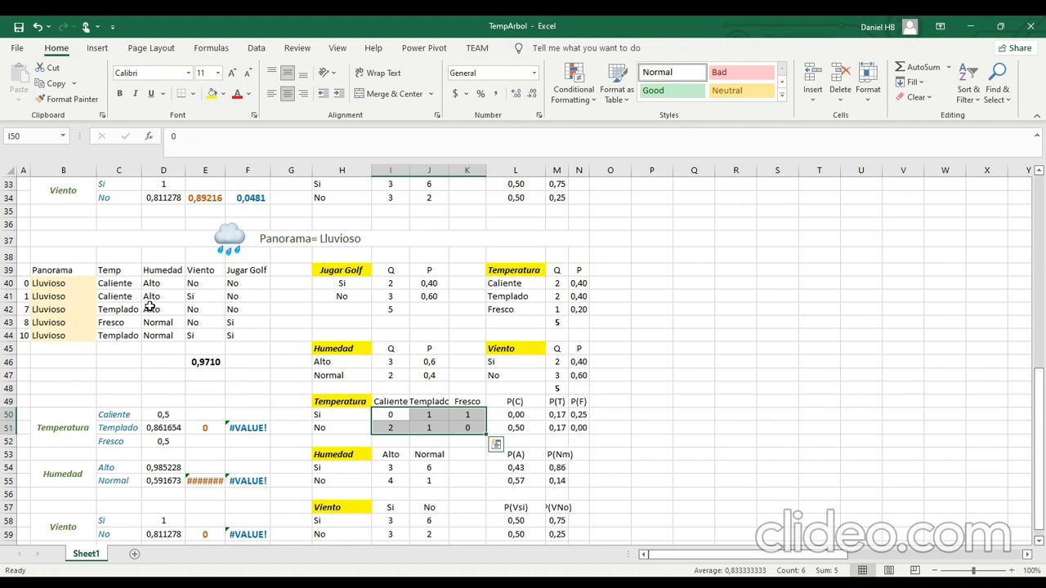
left_click_drag(139, 283, 135, 345)
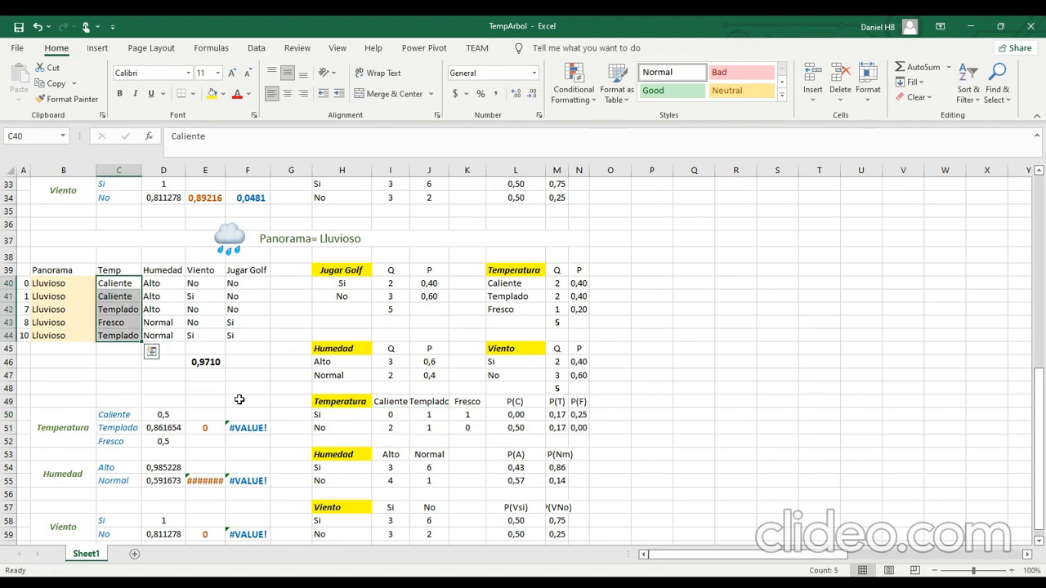
Correct the P(T) formula for Si in M50 to =J50/SUM(J50:J51).
left_click(567, 419)
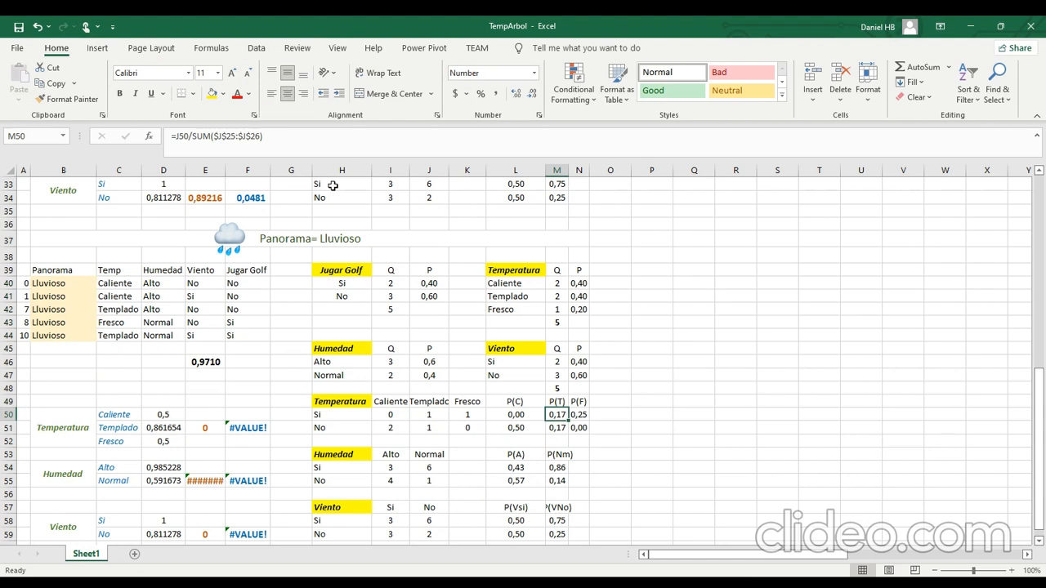
left_click(293, 143)
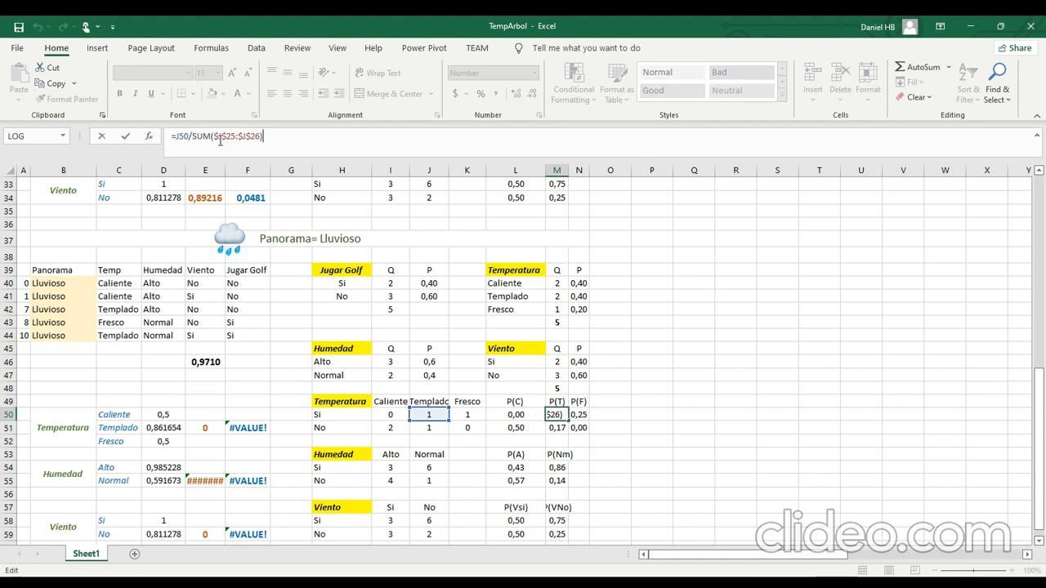
left_click_drag(214, 137, 259, 136)
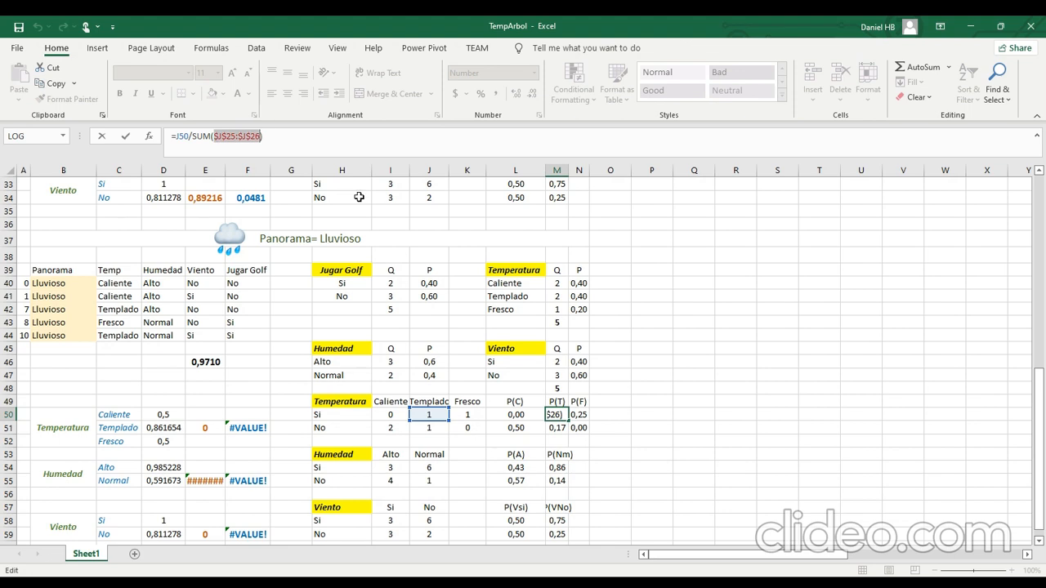
key("BackSpace")
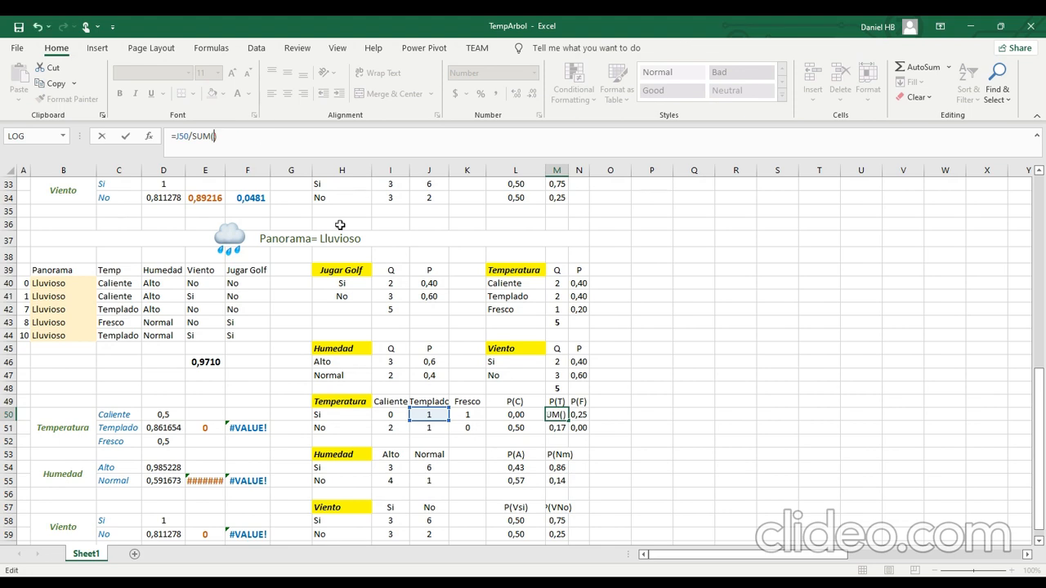
left_click_drag(425, 415, 427, 430)
key("Return")
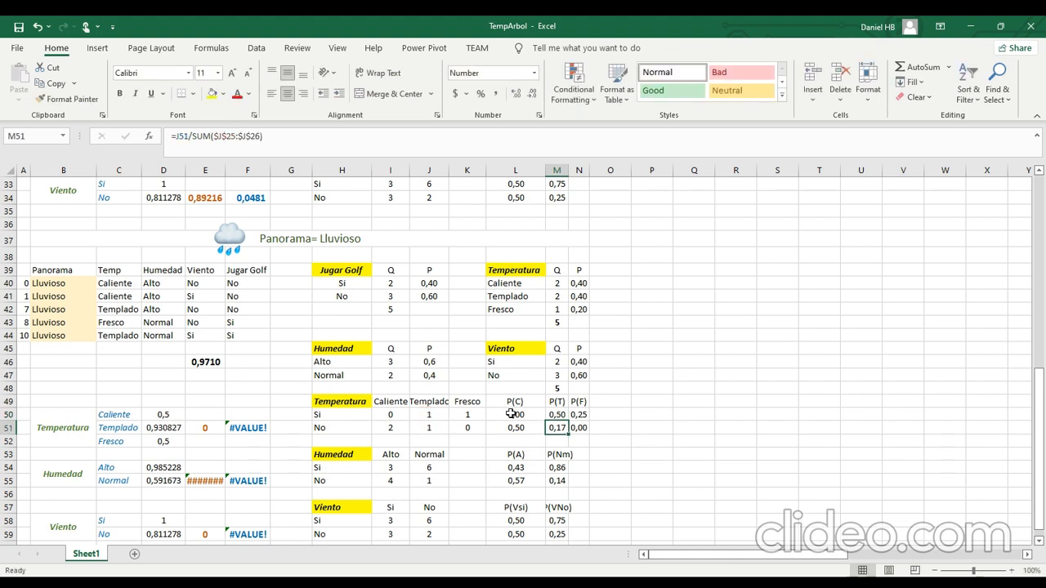
Correct the P(C) formula for Si in L50 to =I50/SUM(I50:I51).
left_click(510, 413)
left_click(257, 139)
double_click(257, 139)
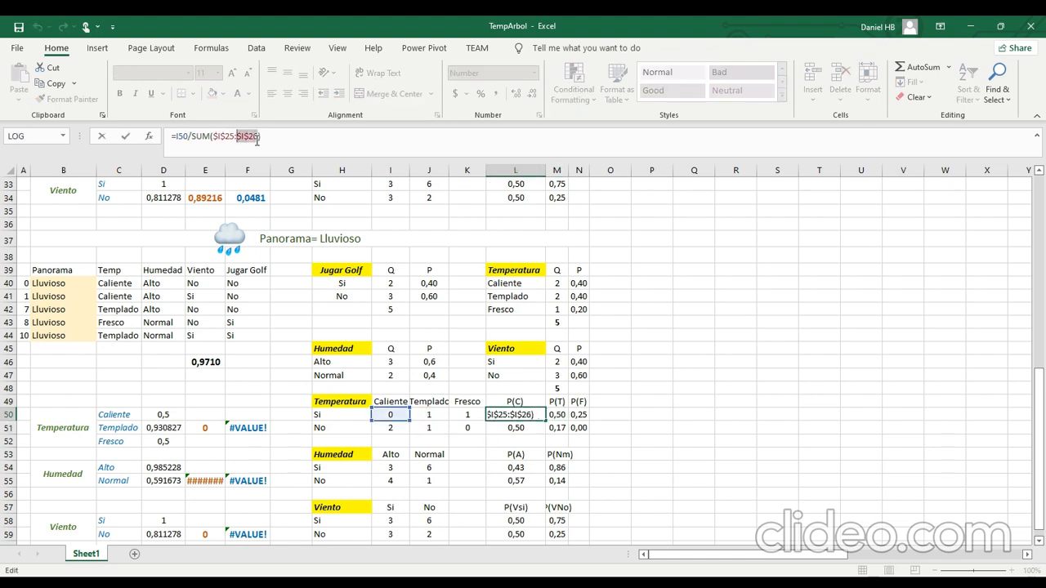
key("ctrl+shift+Left")
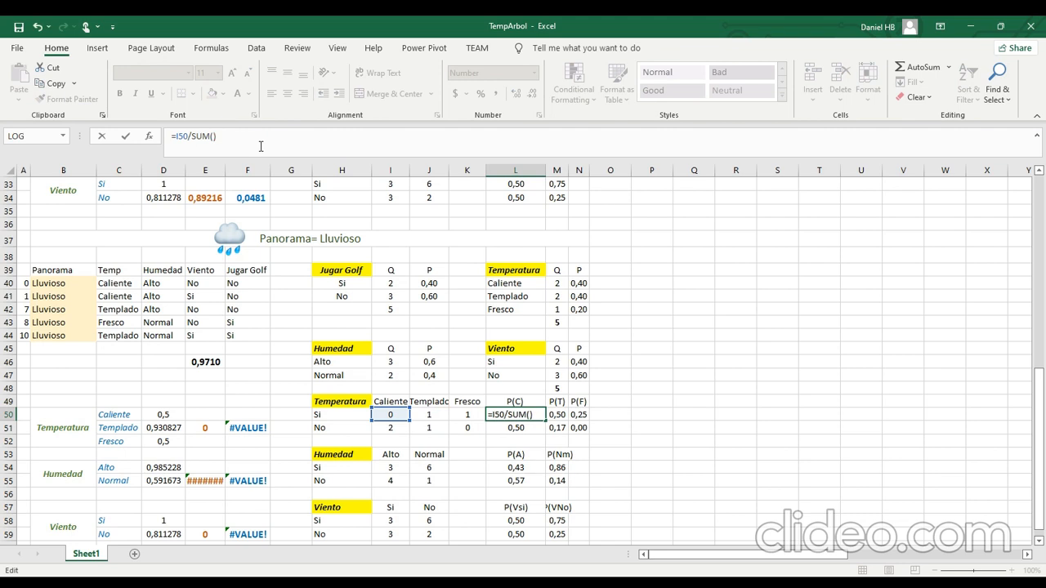
left_click_drag(391, 414, 392, 428)
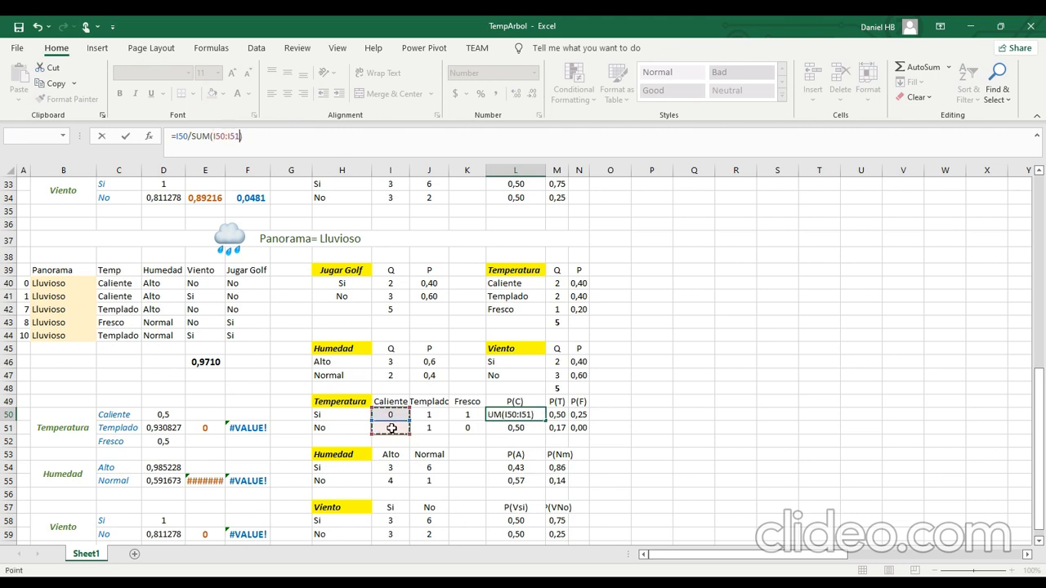
key("ctrl+Return")
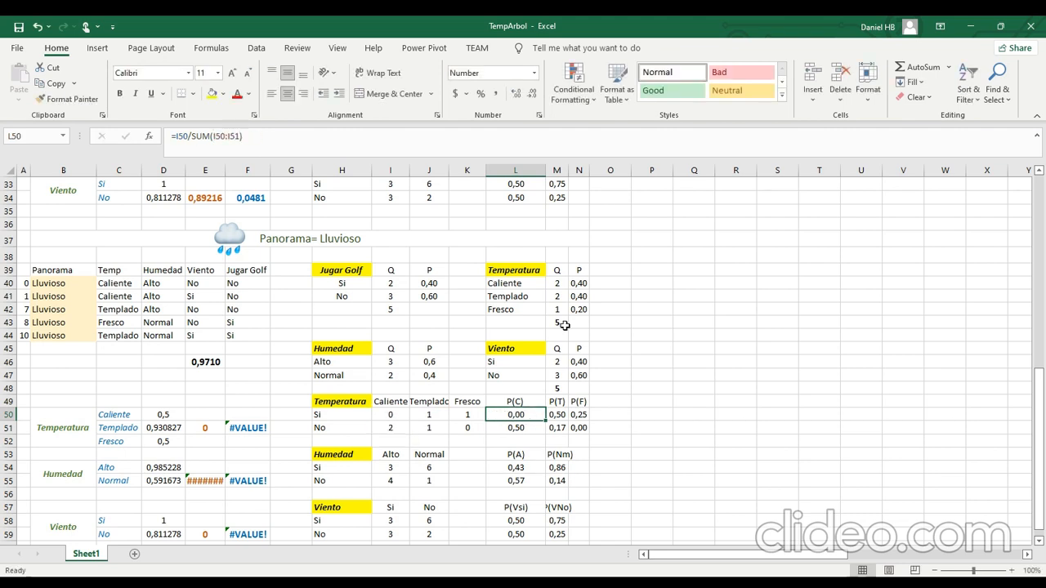
Copy the P(C) formula down to L51 and shift its sum range to I50:I51.
key("ctrl+c")
key("Down")
key("Return")
left_click(264, 138)
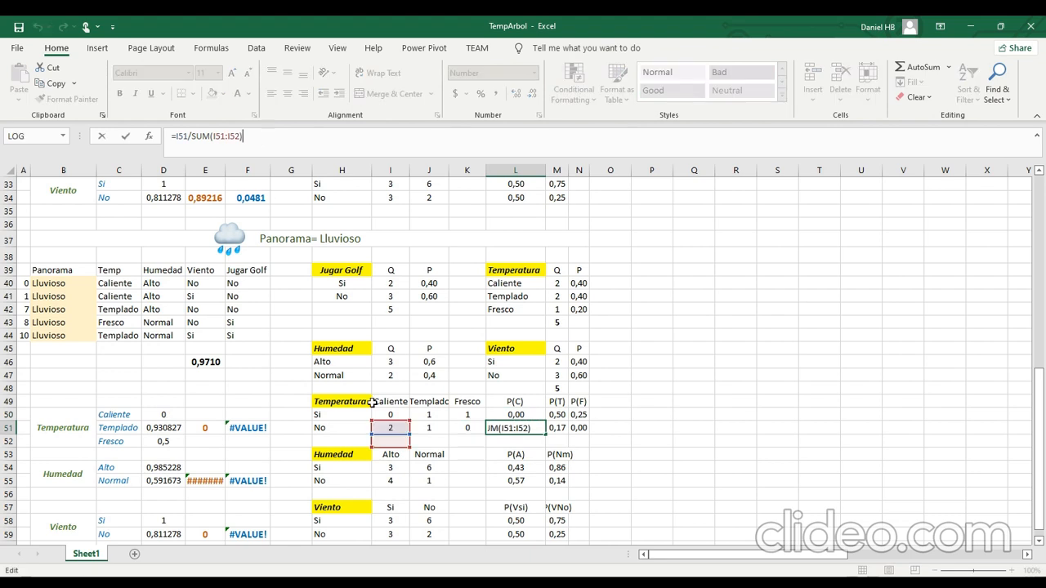
left_click_drag(402, 449, 394, 431)
key("Return")
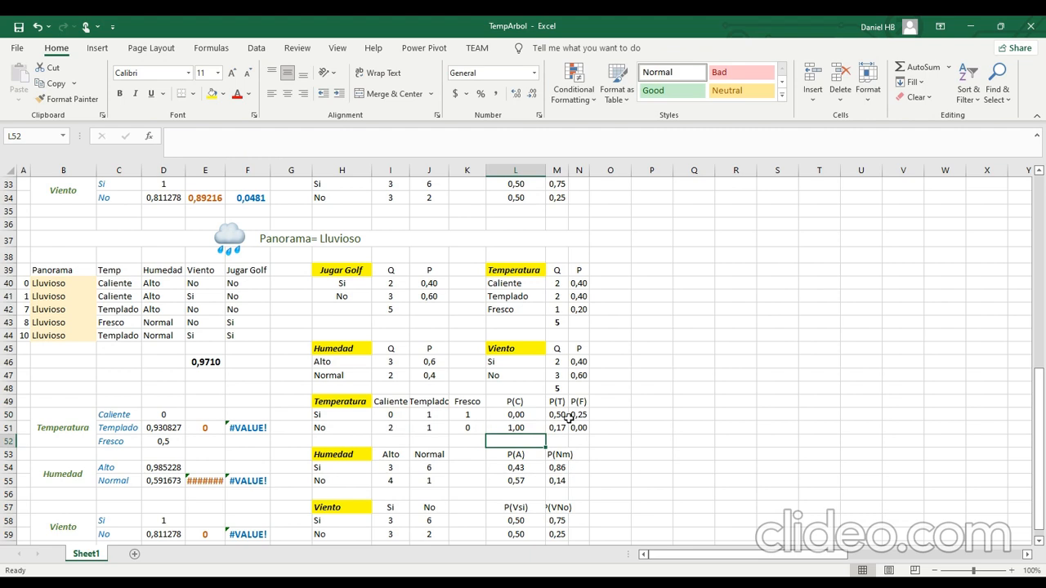
Check the P(T) formula in M50 and correct the one for No in M51 to =J51/SUM(J50:J51).
left_click(557, 414)
left_click(243, 137)
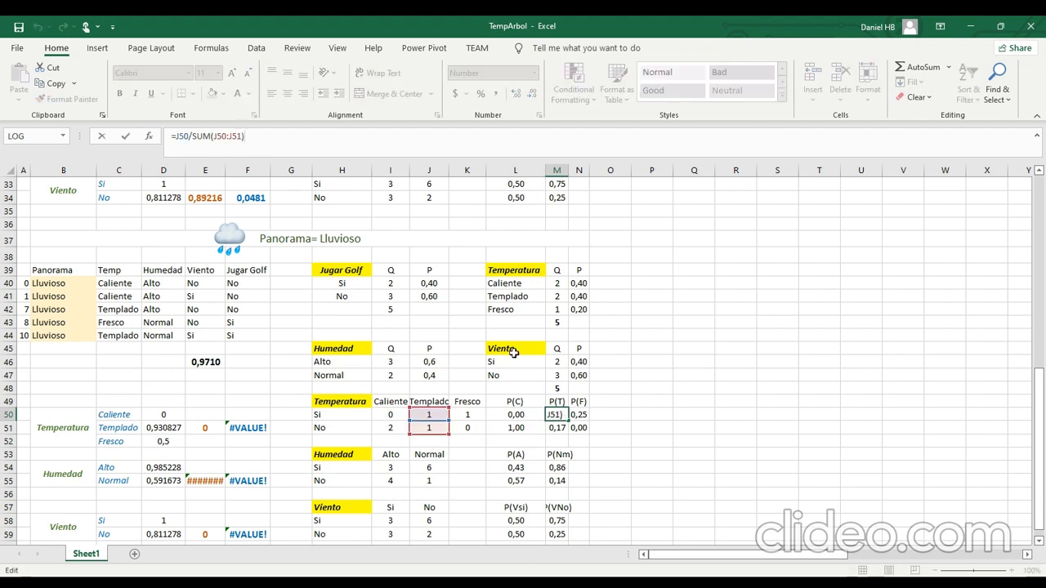
key("Return")
left_click(276, 139)
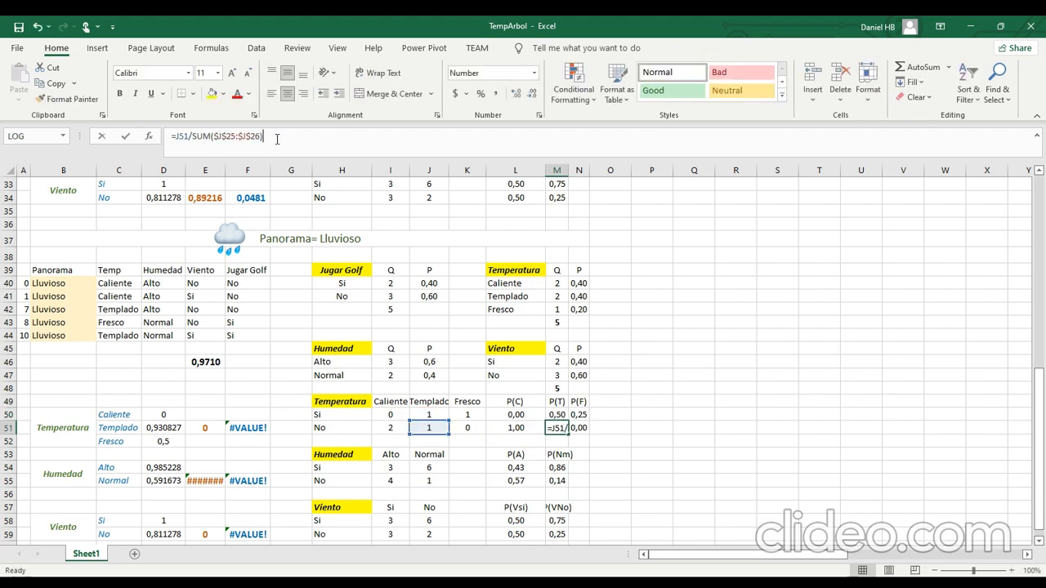
left_click_drag(262, 137, 217, 139)
key("Delete")
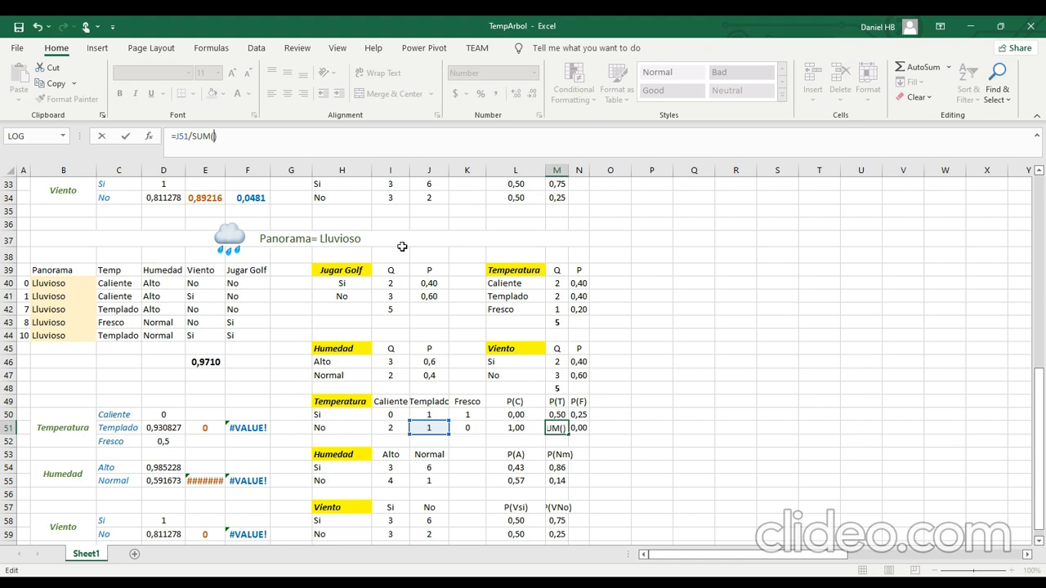
left_click_drag(428, 425, 428, 412)
key("Return")
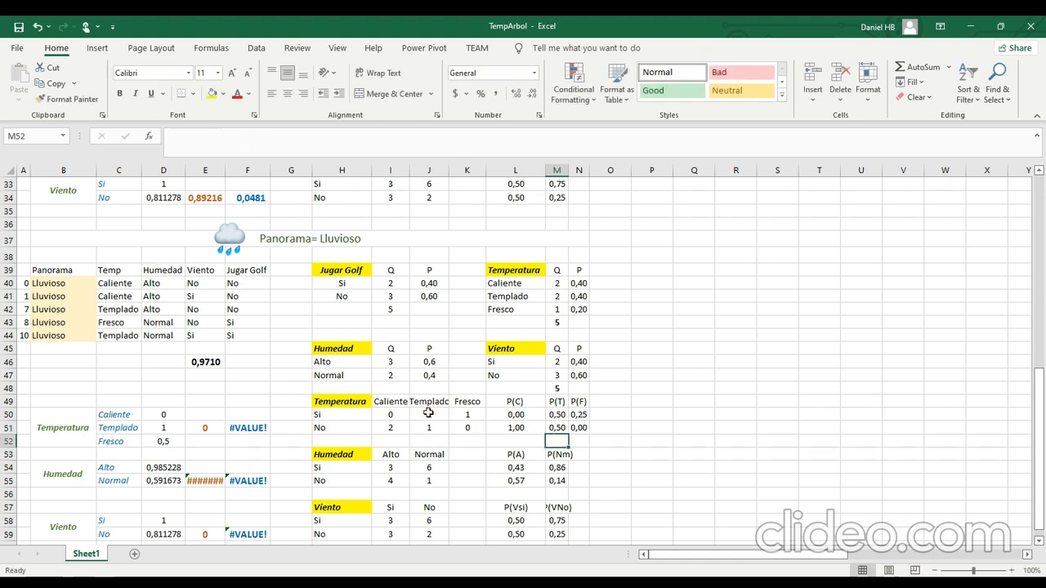
Copy the P(T) formulas in M50:M51 to the P(F) cells N50:N51 and check the sum range K50:K51.
key("Up")
key("Up")
key("ctrl+c")
key("Right")
key("shift+Down")
key("ctrl+v")
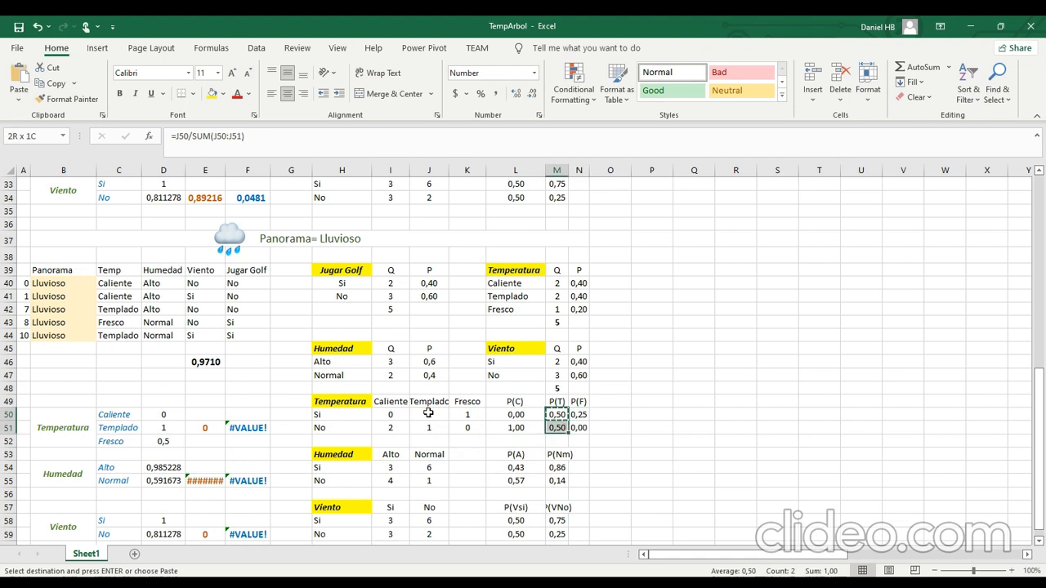
key("Escape")
left_click(255, 135)
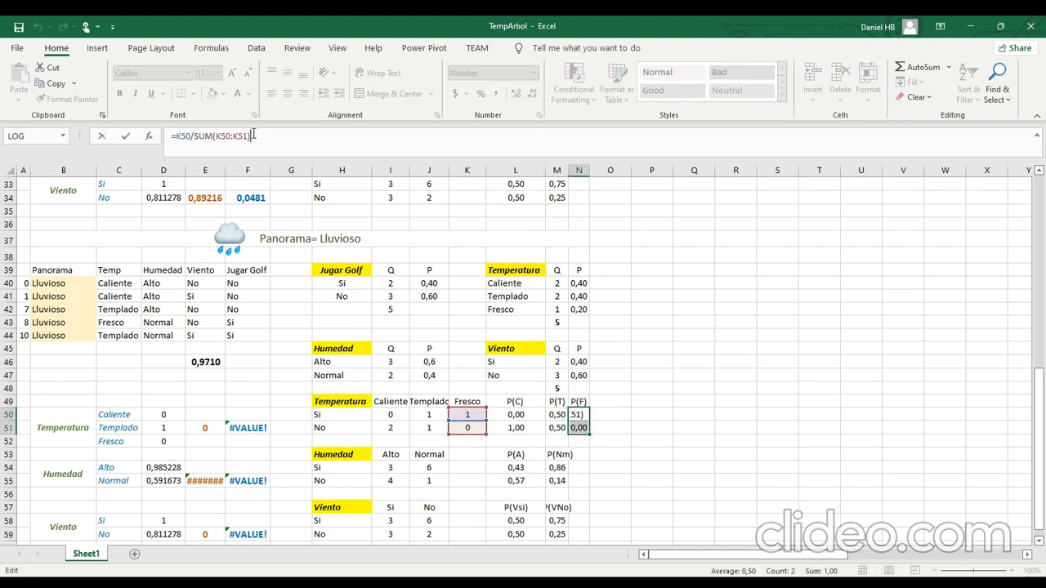
key("Return")
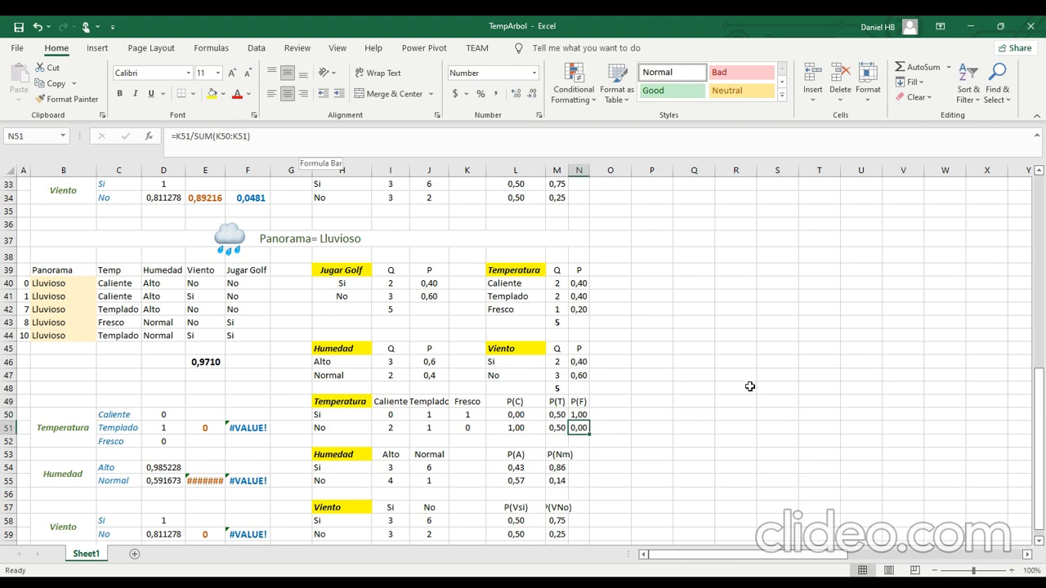
Enter the Alto counts of the Humedad table as 0 for Si and 3 for No in I54:I55.
scroll(550, 396, "down", 1)
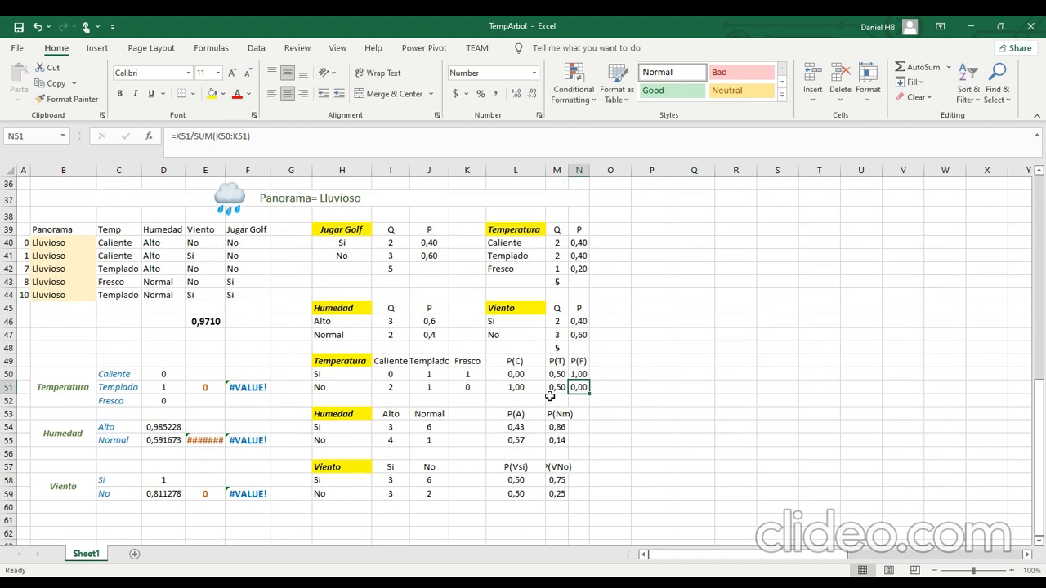
left_click(399, 418)
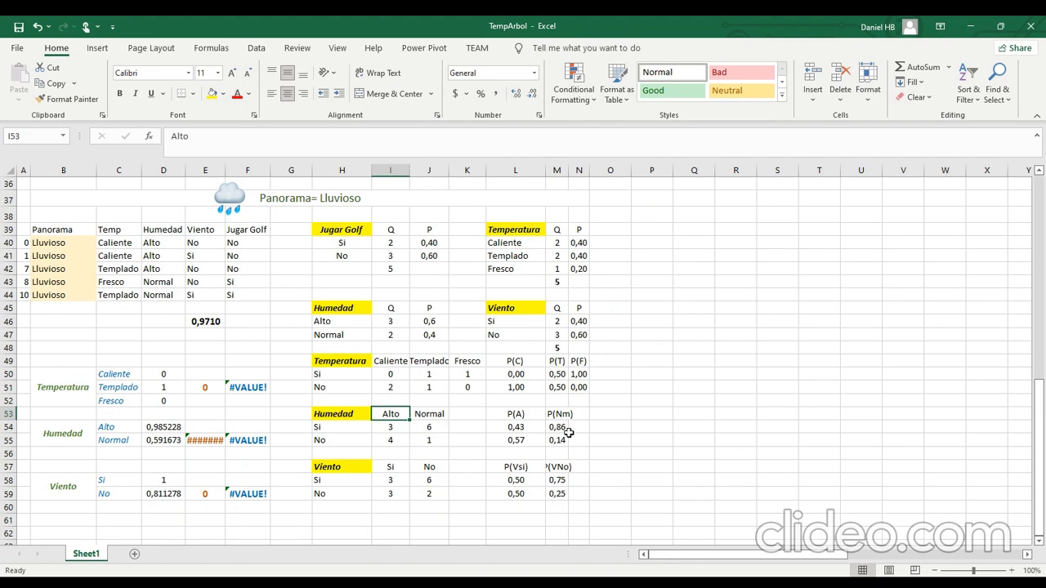
left_click(384, 428)
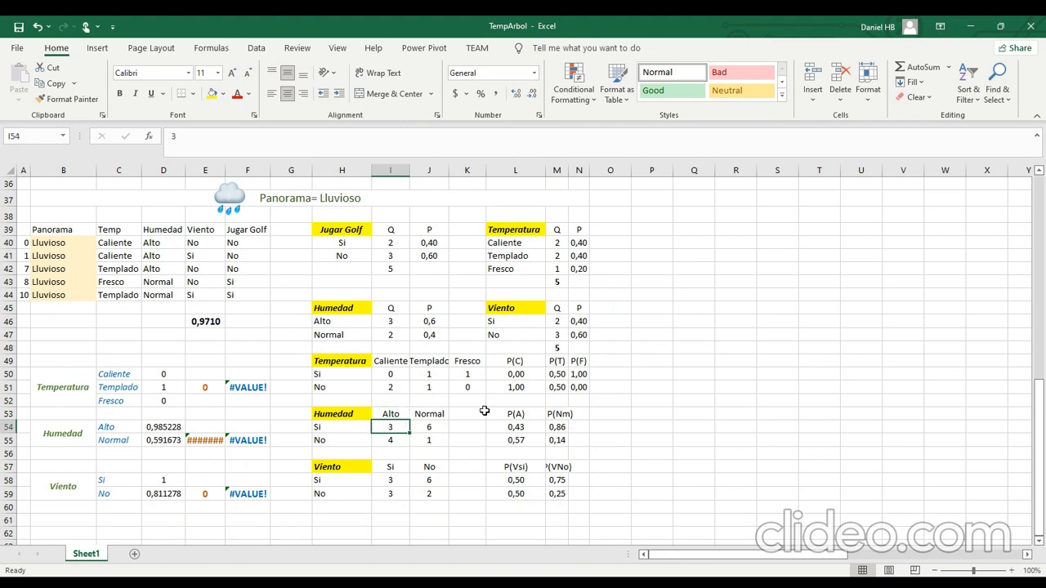
type("0")
key("Return")
type("3")
key("Return")
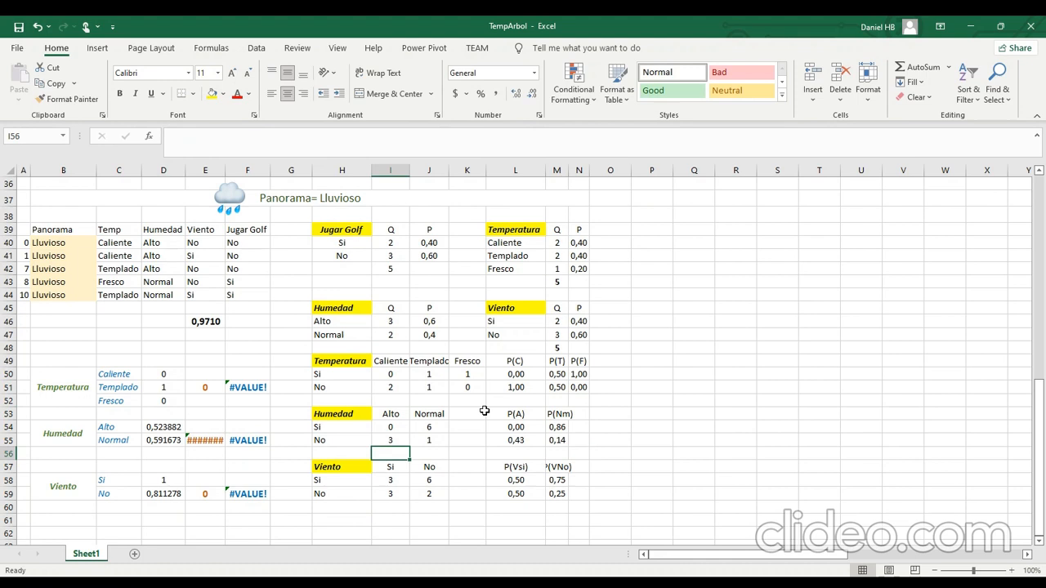
Enter the Normal counts of the Humedad table as 2 for Si and 0 for No in J54:J55.
left_click(442, 426)
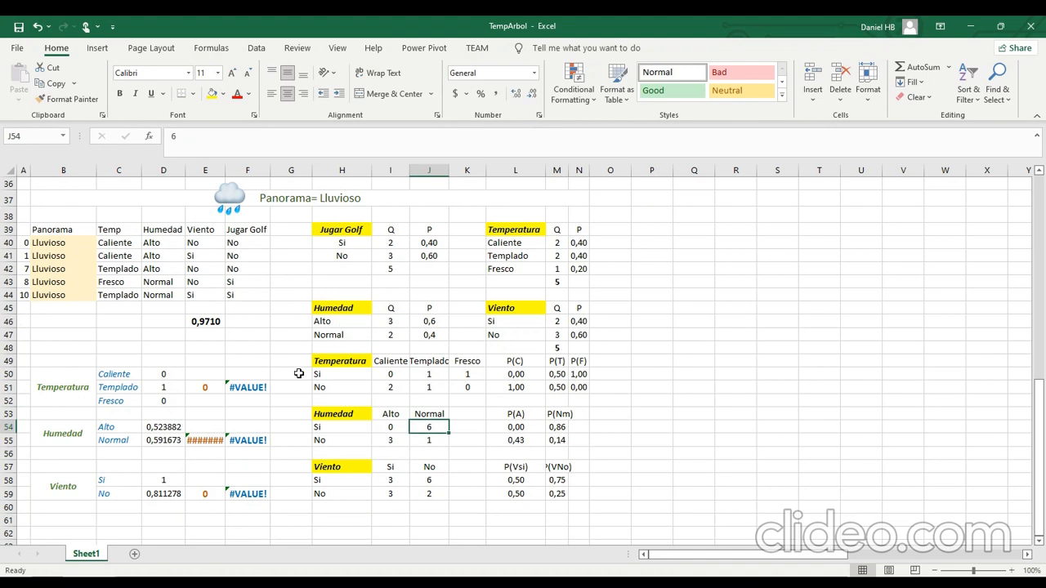
type("2")
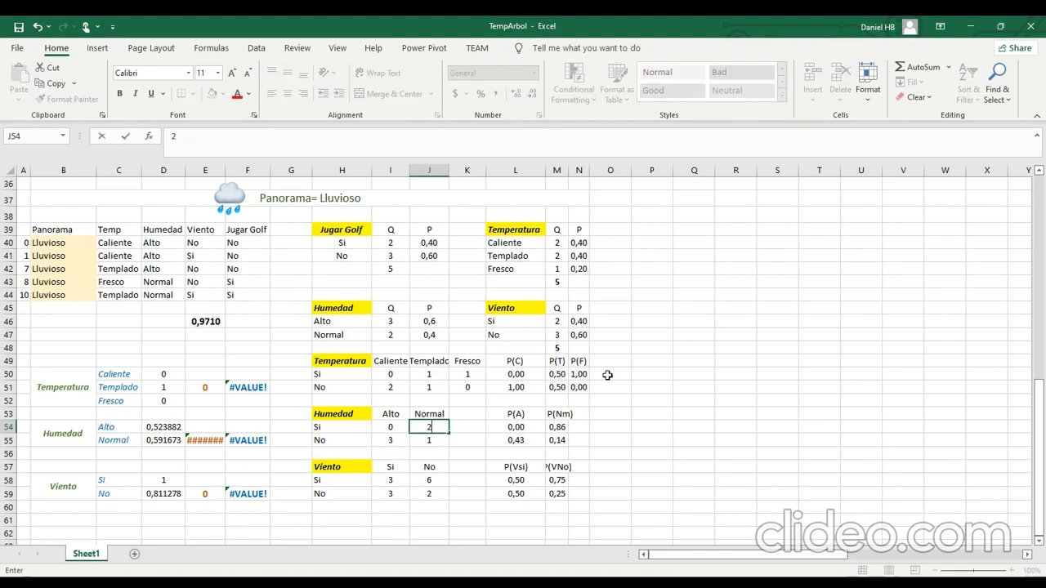
key("Return")
type("0")
key("Return")
Correct the P(A) formula for Si in L54 to =I54/SUM(I54:I55).
left_click(531, 425)
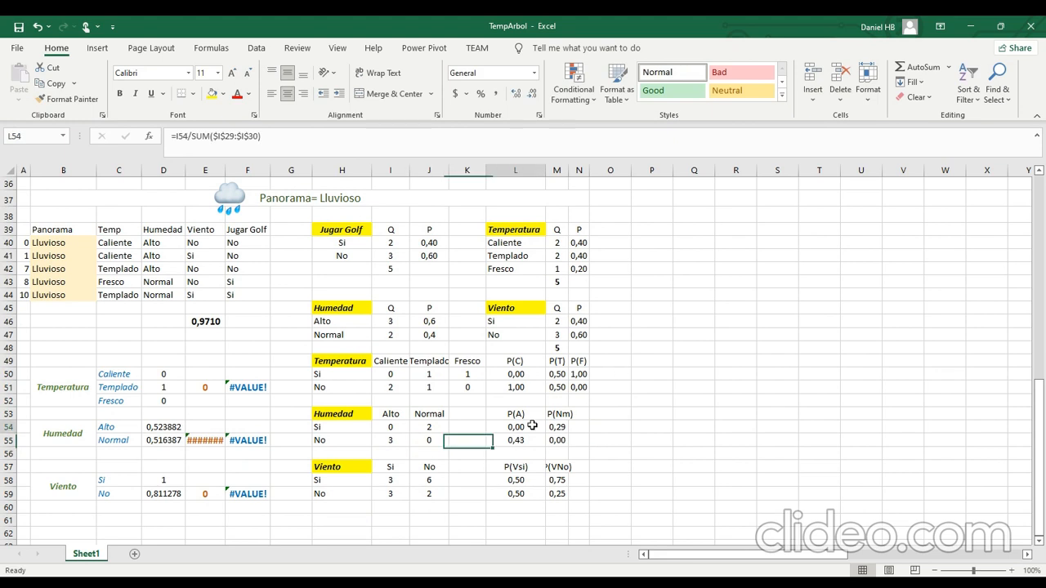
key("F2")
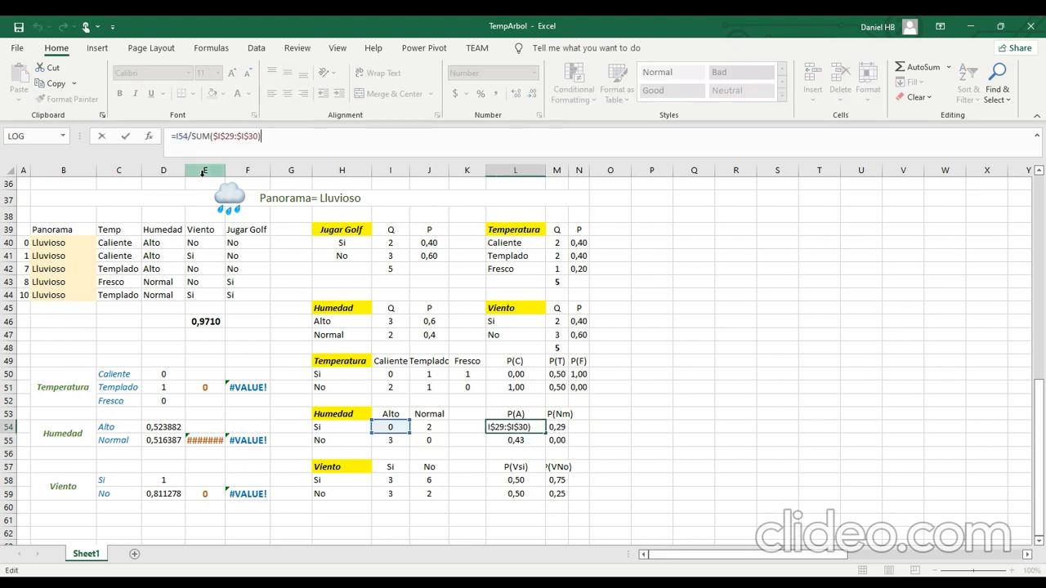
left_click_drag(212, 140, 257, 133)
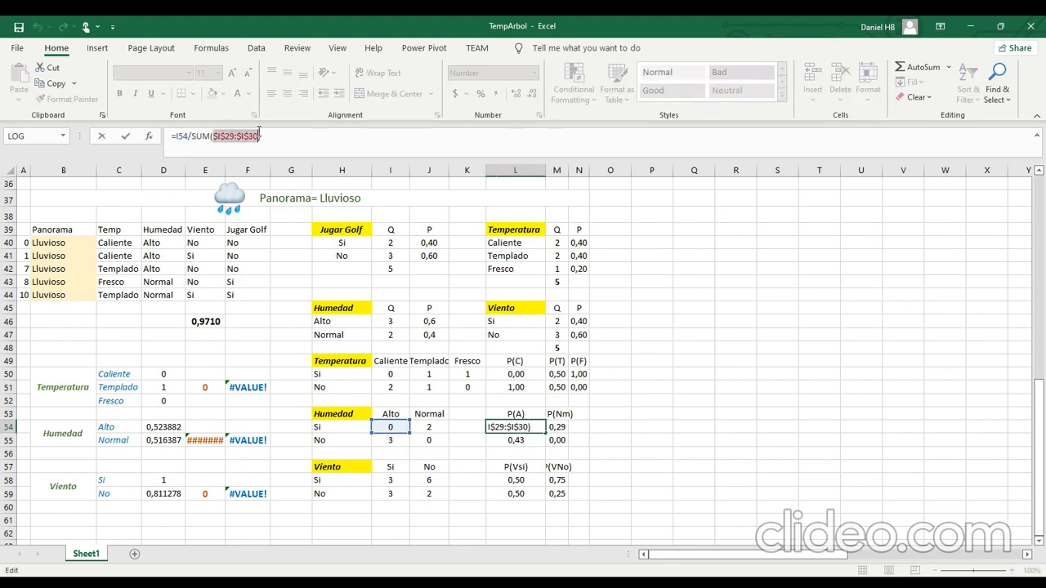
key("BackSpace")
left_click_drag(397, 429, 406, 434)
key("Return")
Copy the P(A) formula down to L55 and correct its sum range to I54:I55.
key("Up")
key("ctrl+c")
key("Down")
key("Return")
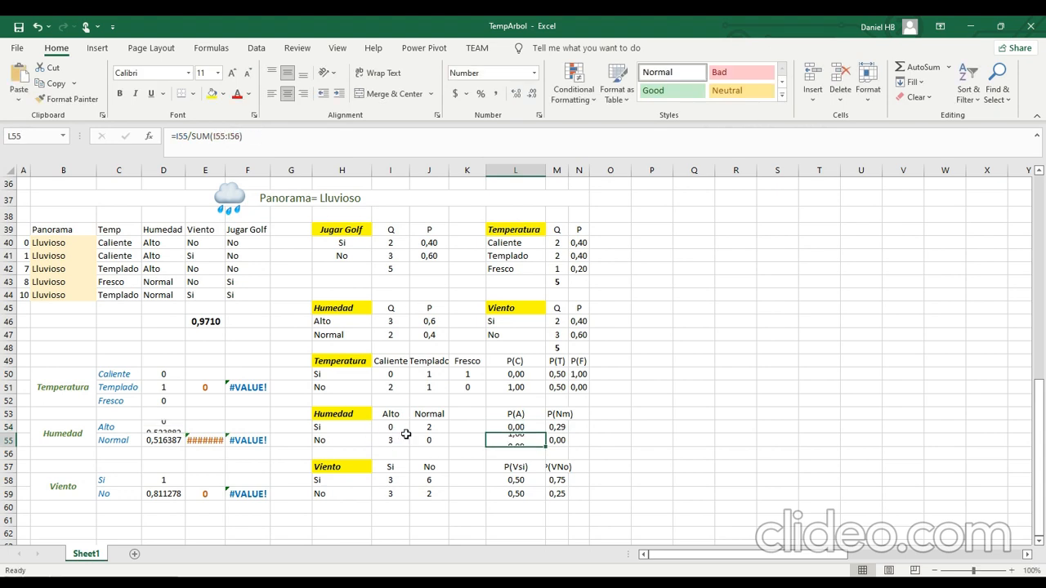
left_click(228, 149)
left_click_drag(406, 454, 404, 441)
key("Return")
Copy the P(A) formulas in L54:L55 to the P(Nm) cells M54:M55 and check the formula in M54.
key("Up")
key("shift+Up")
key("ctrl+c")
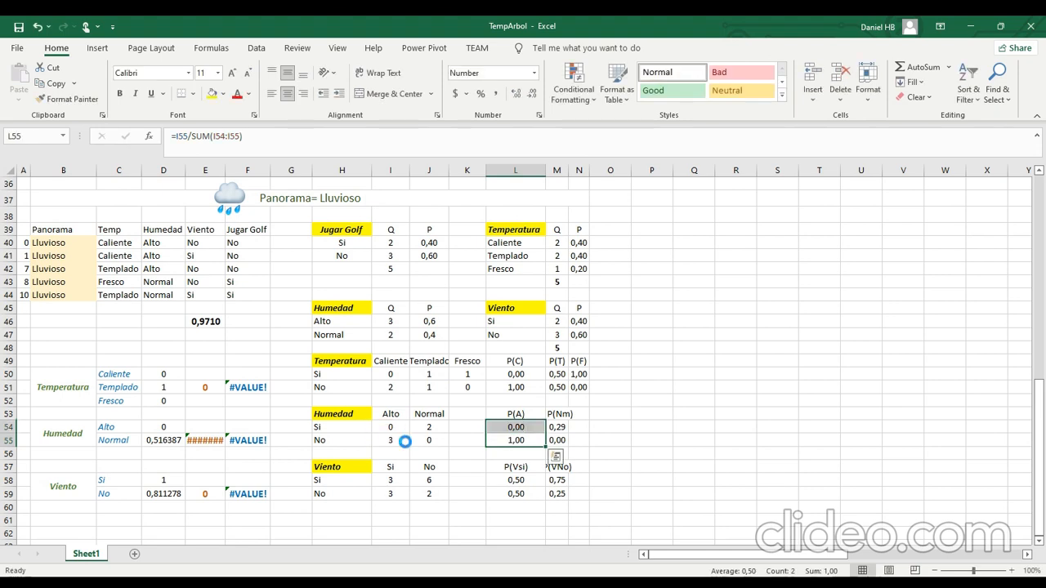
key("Right")
key("Up")
key("Return")
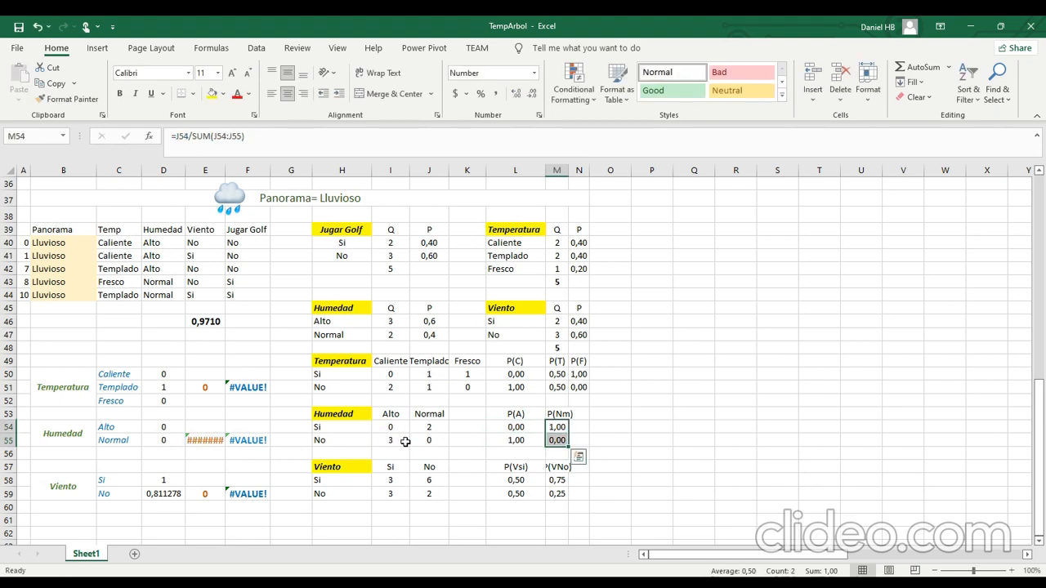
left_click(558, 425)
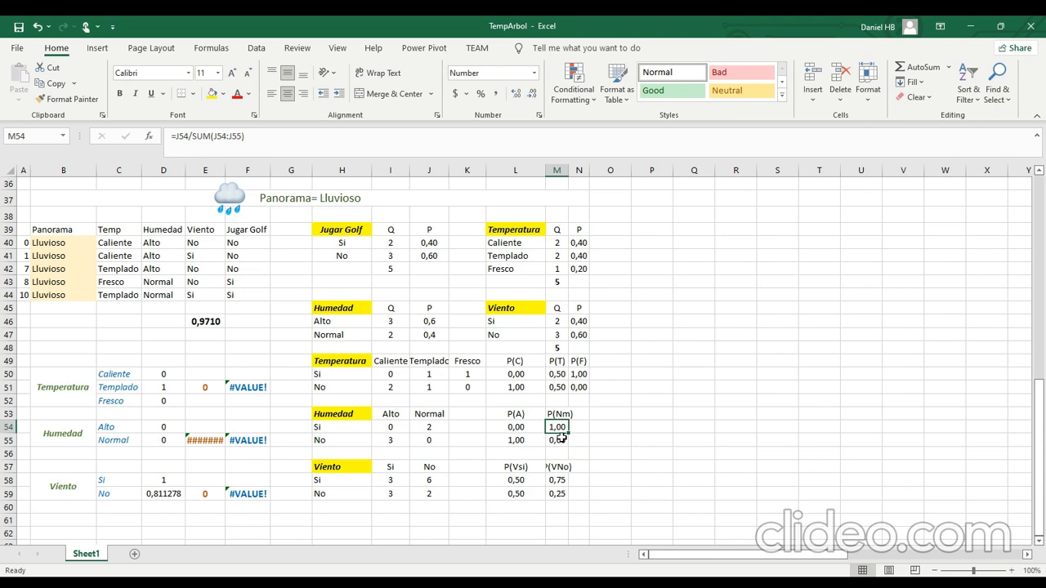
Enter the Si column counts of the Viento table as 1 for Si and 1 for No in I58:I59.
left_click(397, 476)
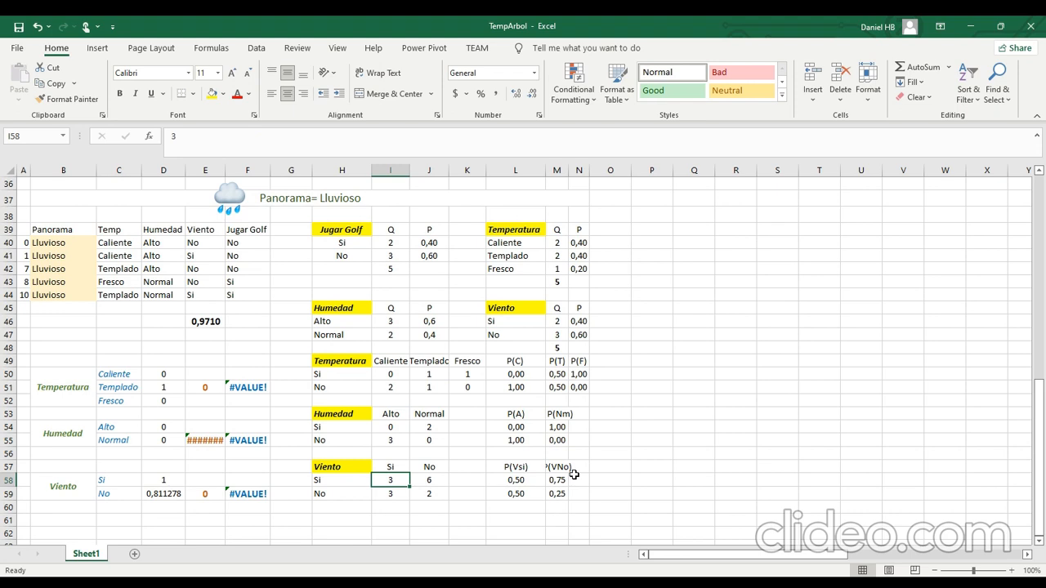
type("1")
key("Return")
type("1")
key("Return")
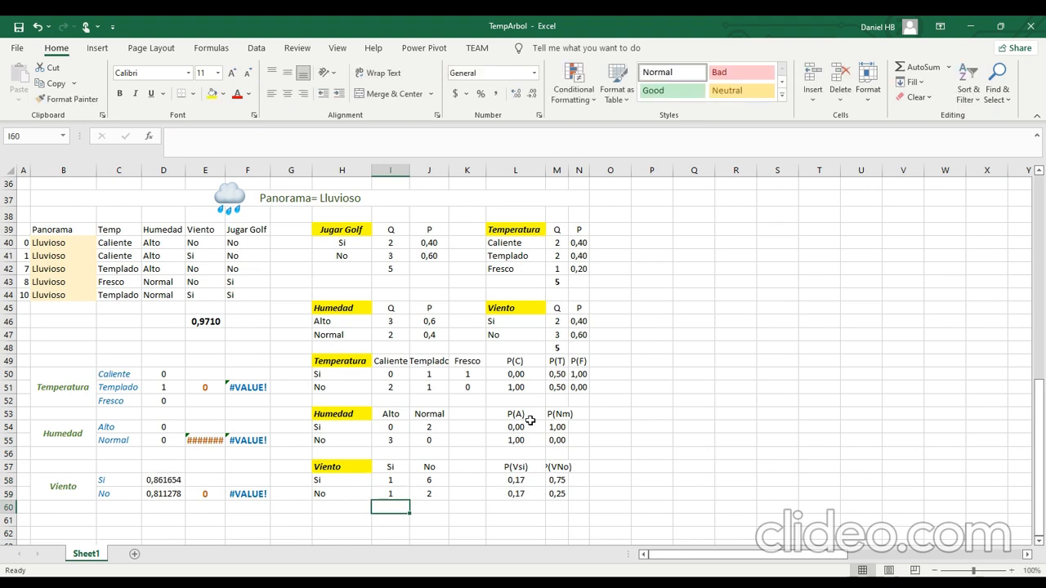
Check the Jugar Golf values of the rows without Viento and set the Viento No count for Si in J58 to 1.
left_click(440, 485)
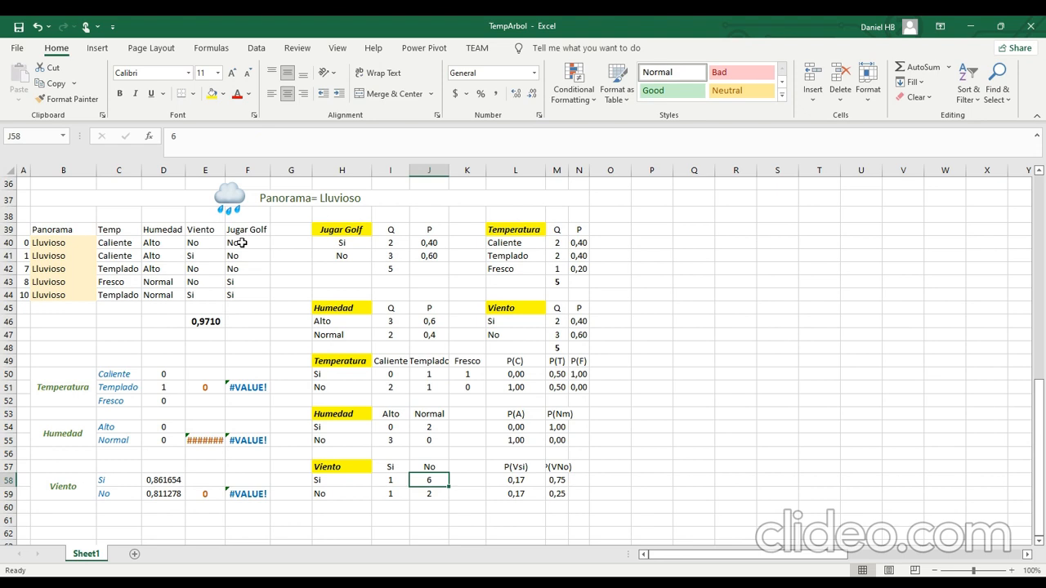
left_click(241, 243)
left_click(241, 268)
left_click(246, 281)
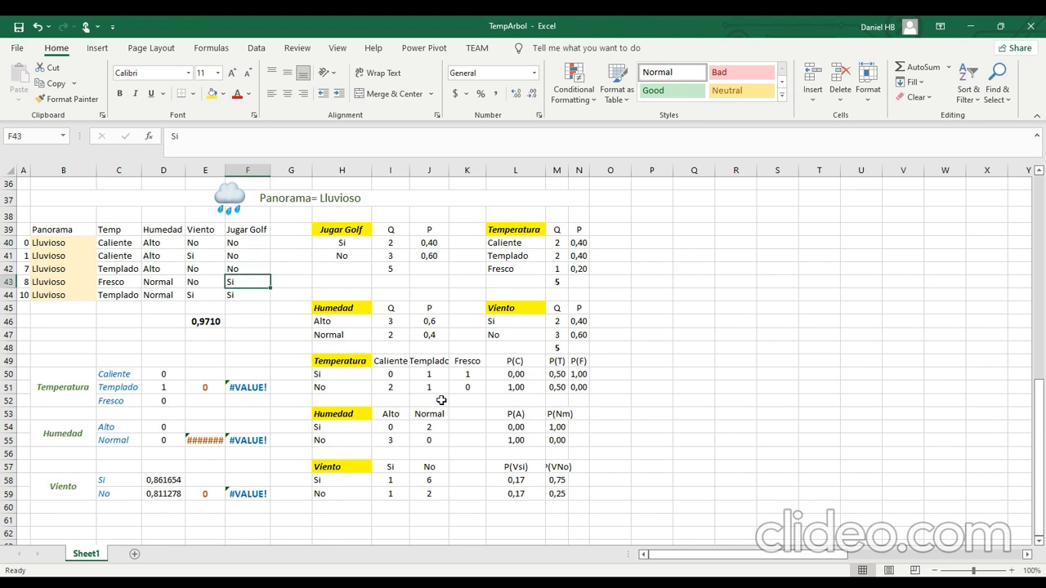
left_click(437, 480)
type("1")
key("Return")
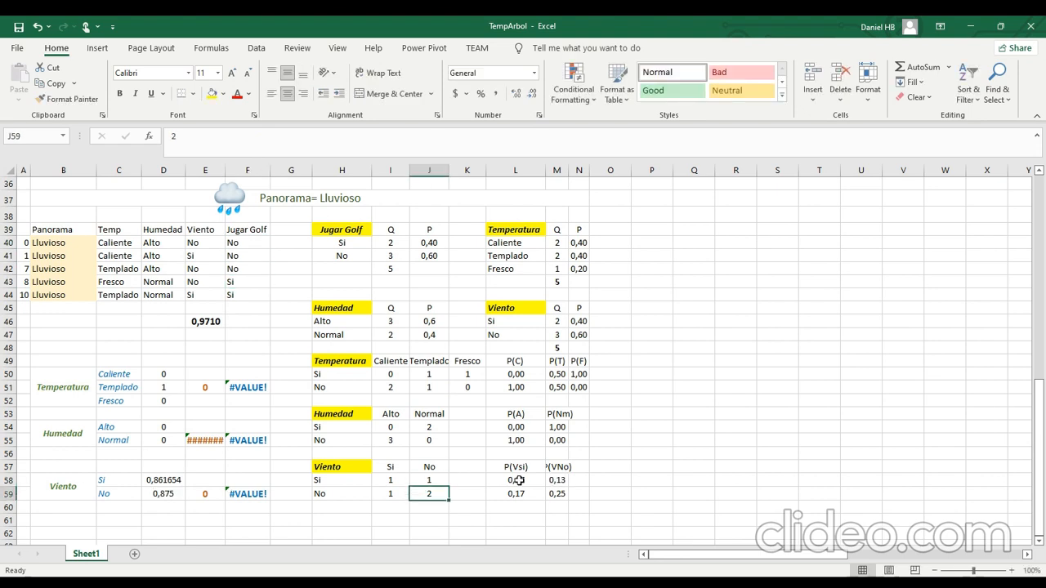
Correct the P(Vsi) formula for Si in L58 to =I58/SUM(I58:I59).
left_click(518, 481)
double_click(519, 481)
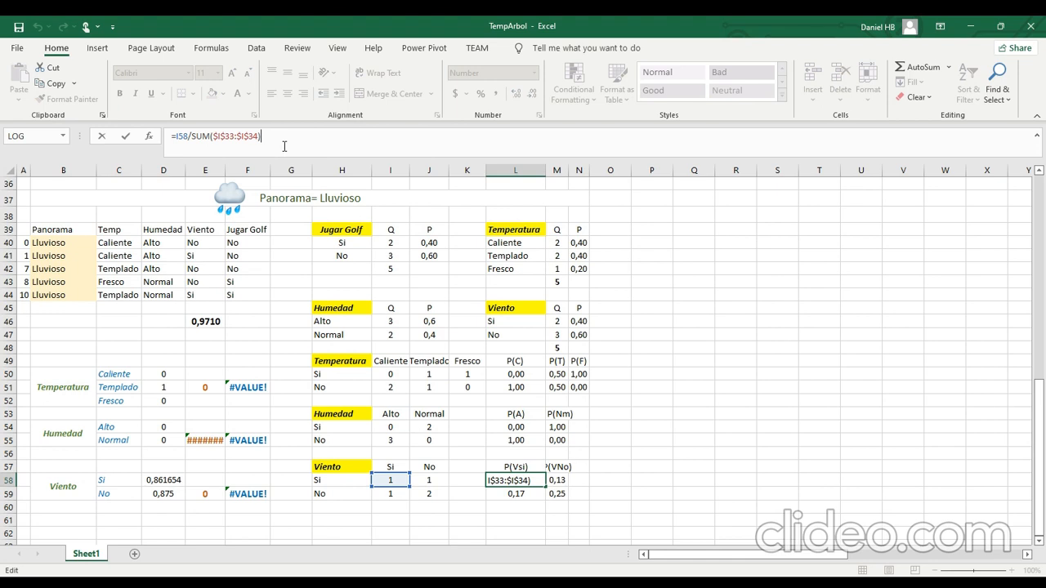
left_click_drag(215, 135, 263, 134)
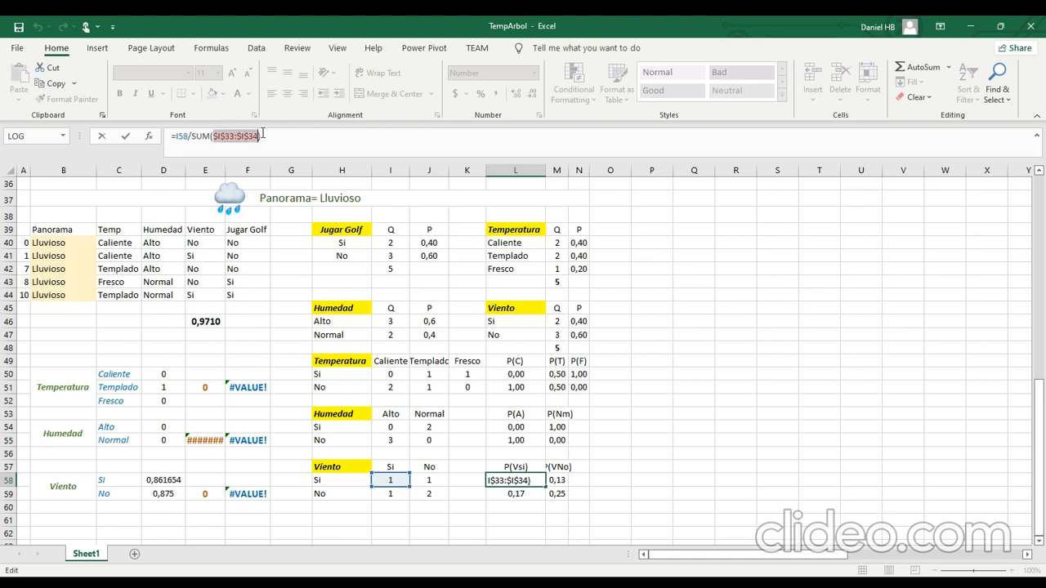
key("BackSpace")
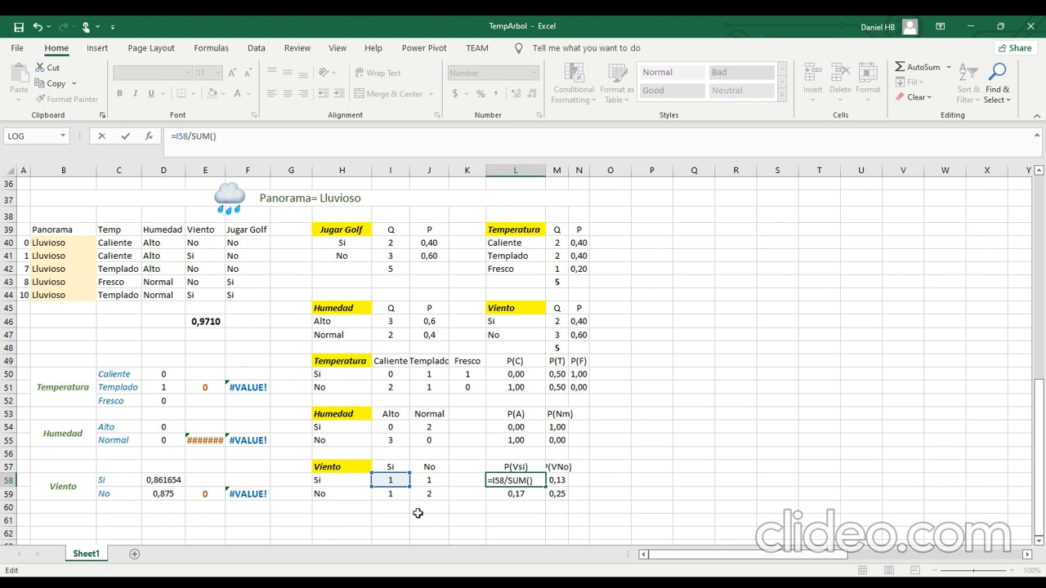
left_click_drag(394, 479, 396, 494)
key("Return")
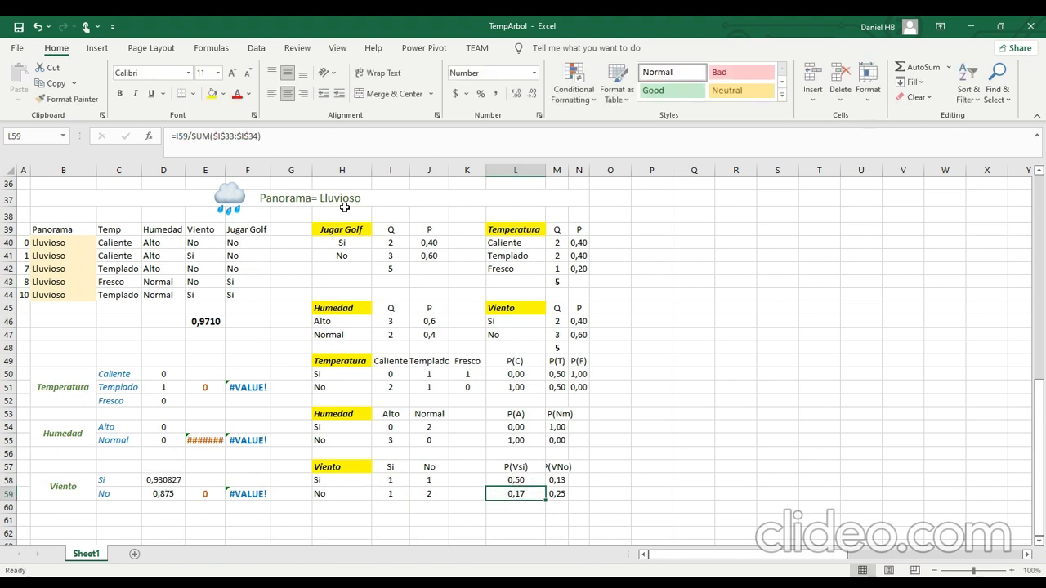
Correct the P(Vsi) formula for No in L59 to =I59/SUM(I58:I59).
left_click(257, 137)
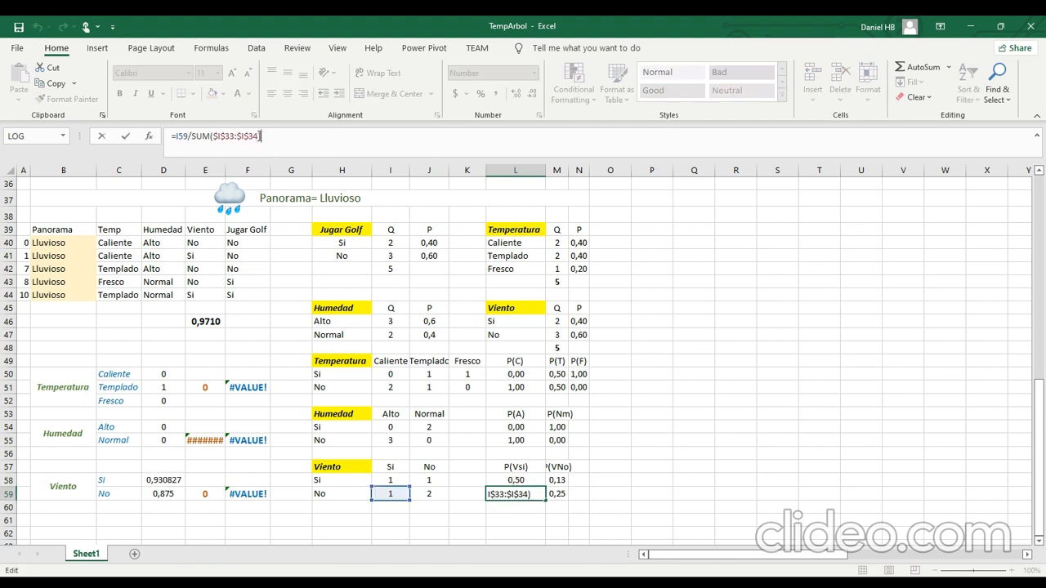
left_click_drag(260, 136, 212, 139)
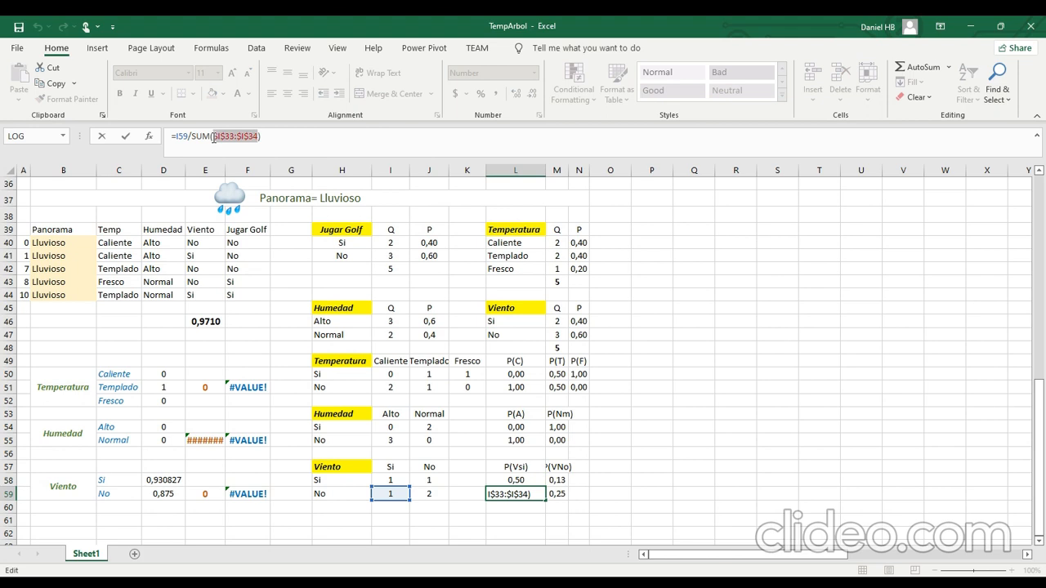
key("BackSpace")
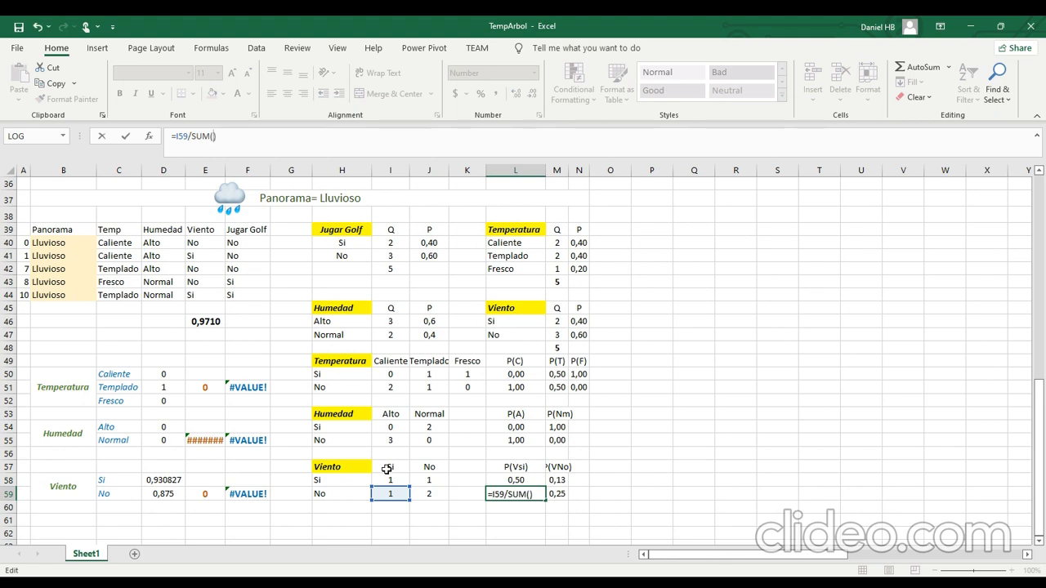
left_click_drag(387, 480, 388, 495)
key("Return")
Copy the P(Vsi) formulas in L58:L59 to the P(VNo) cells M58:M59.
key("Up")
key("Up")
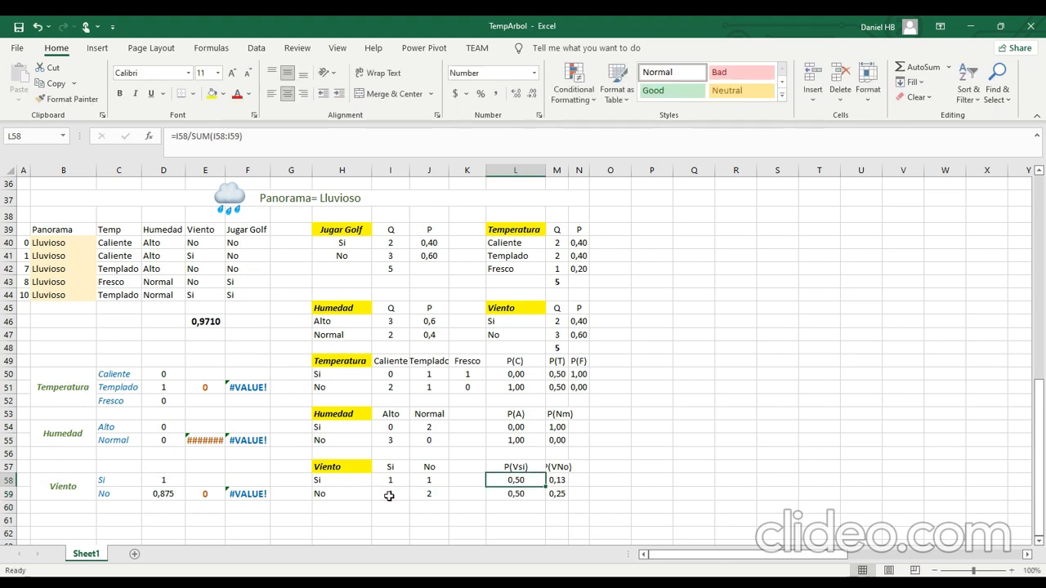
key("shift+Down")
key("ctrl+c")
key("Right")
key("Return")
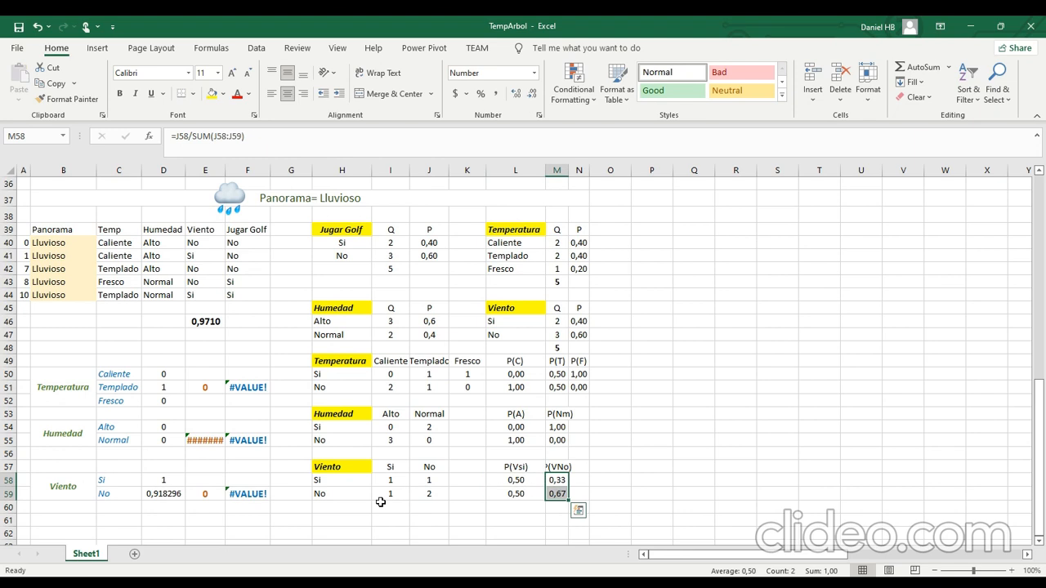
Check which probability cells the Temperatura entropy formulas for Caliente in D50 and Templado in D51 reference.
left_click(167, 375)
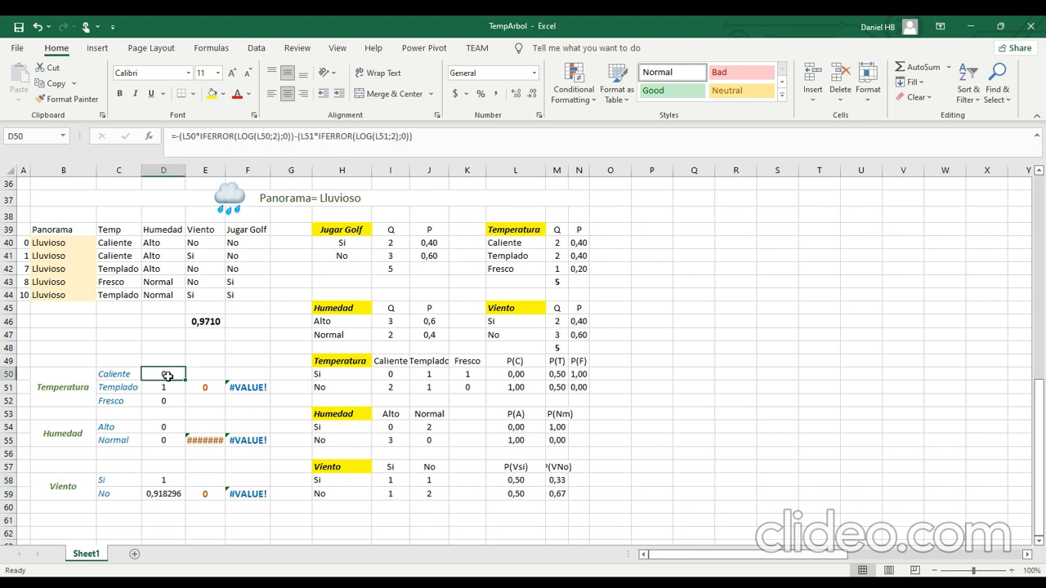
left_click(193, 137)
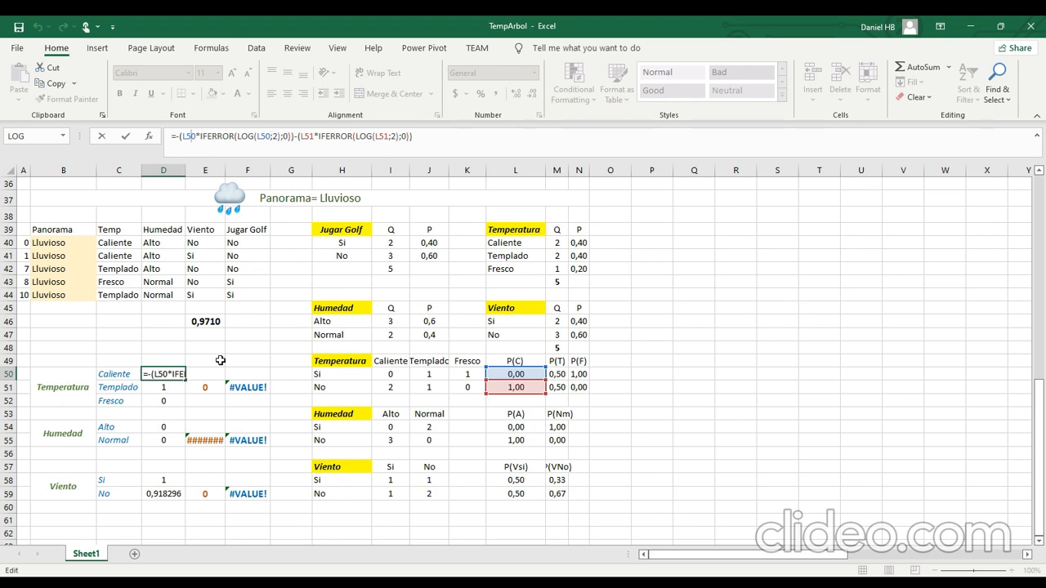
key("Return")
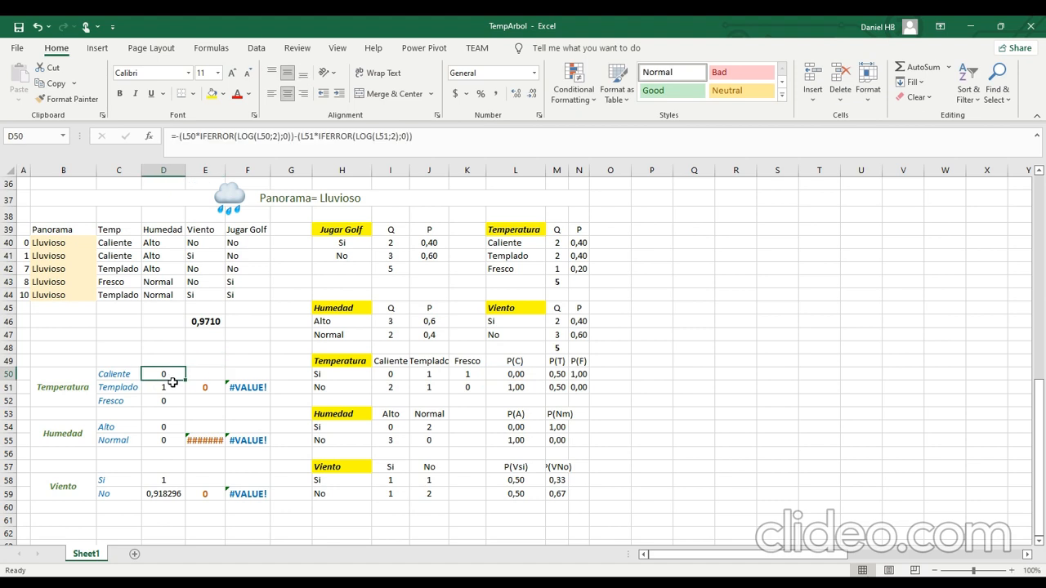
left_click(242, 137)
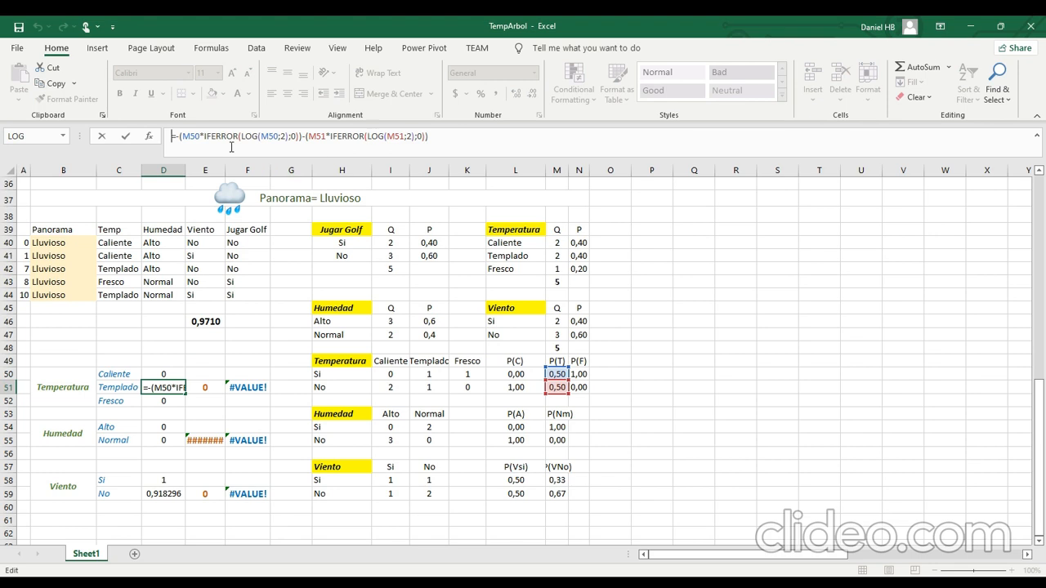
key("BackSpace")
key("BackSpace")
key("BackSpace")
key("BackSpace")
Widen column E and inspect the cells referenced by the weighted Humedad entropy formula in E55.
left_click(196, 440)
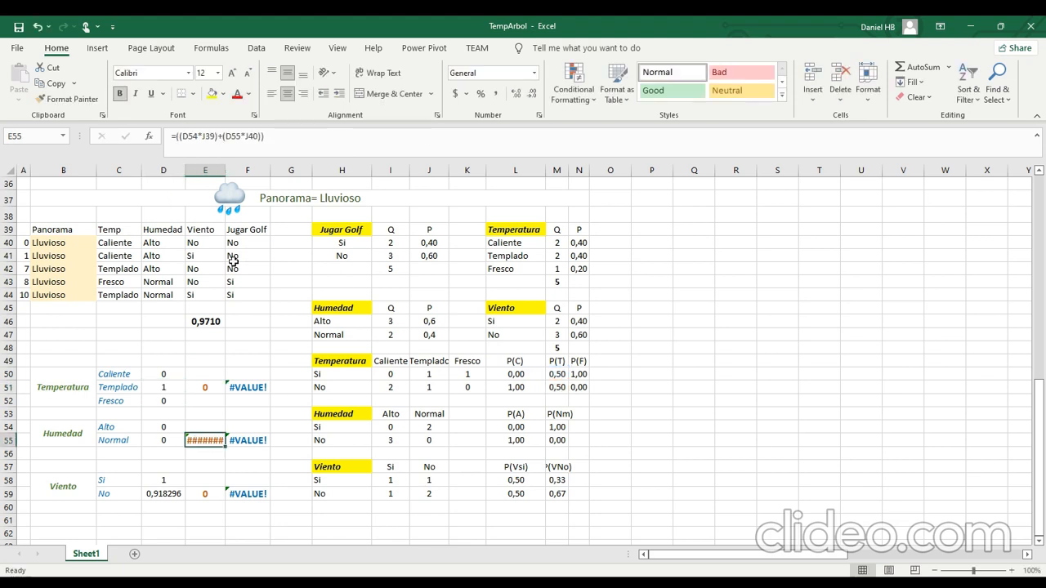
left_click_drag(225, 169, 239, 169)
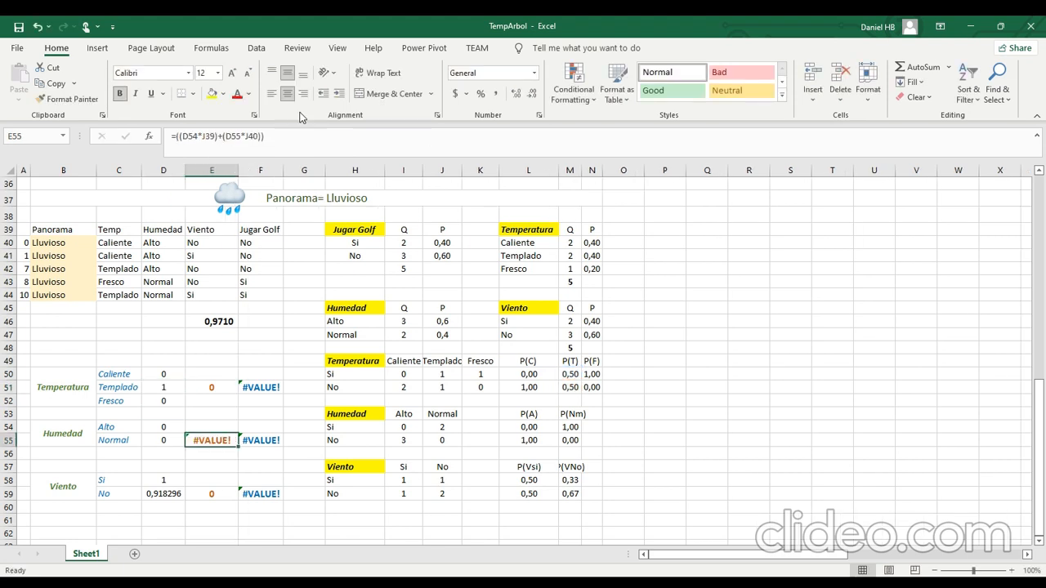
double_click(200, 439)
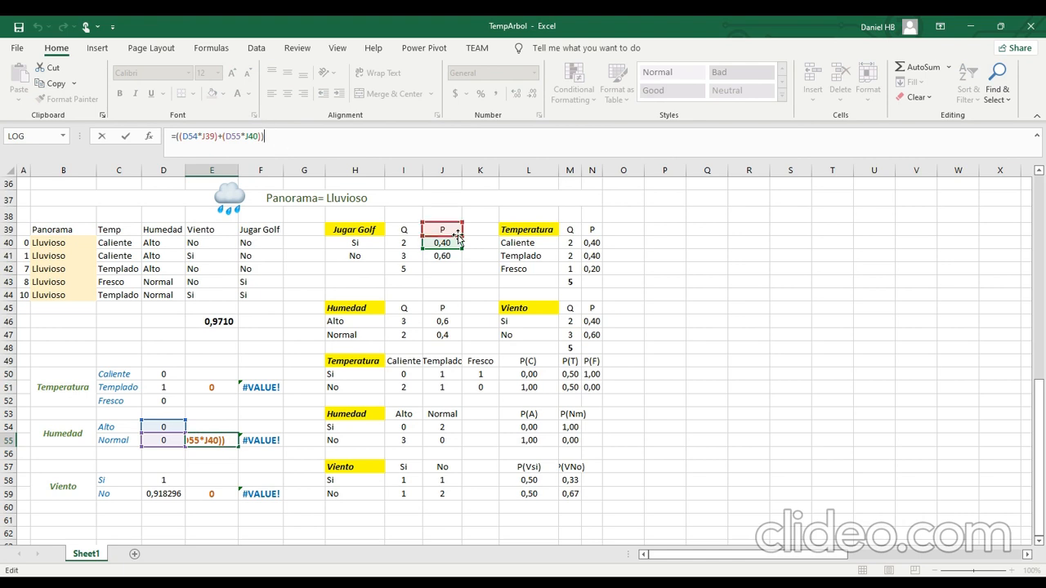
key("Escape")
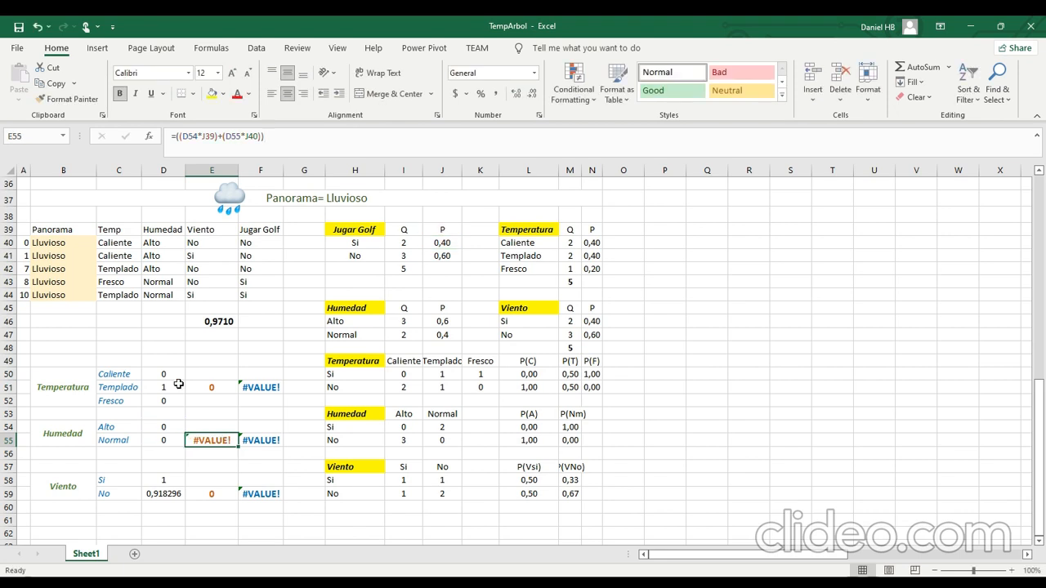
Check which probability cells the Humedad entropy formula for Alto in D54 references.
left_click(180, 427)
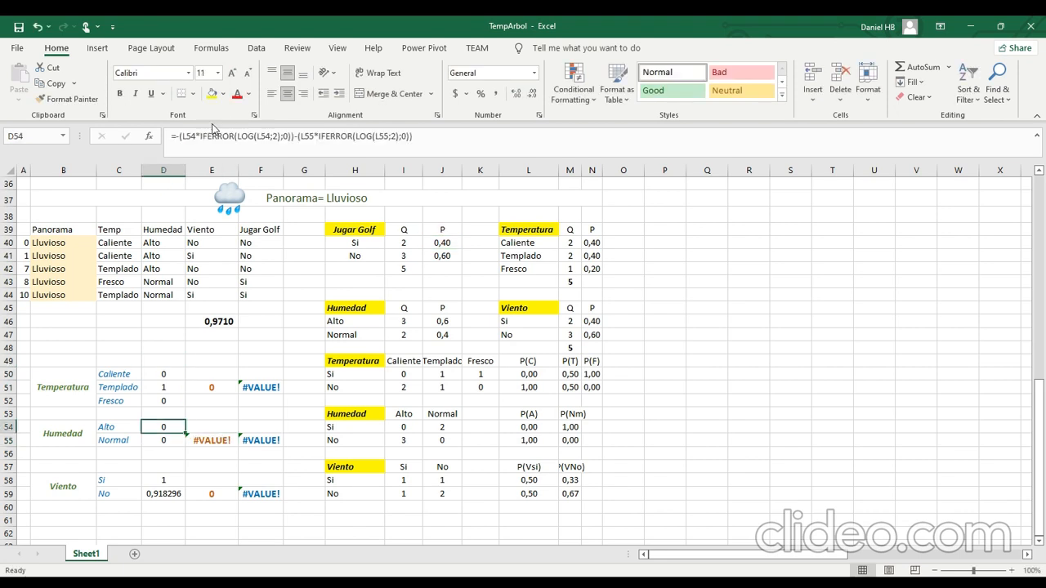
key("F2")
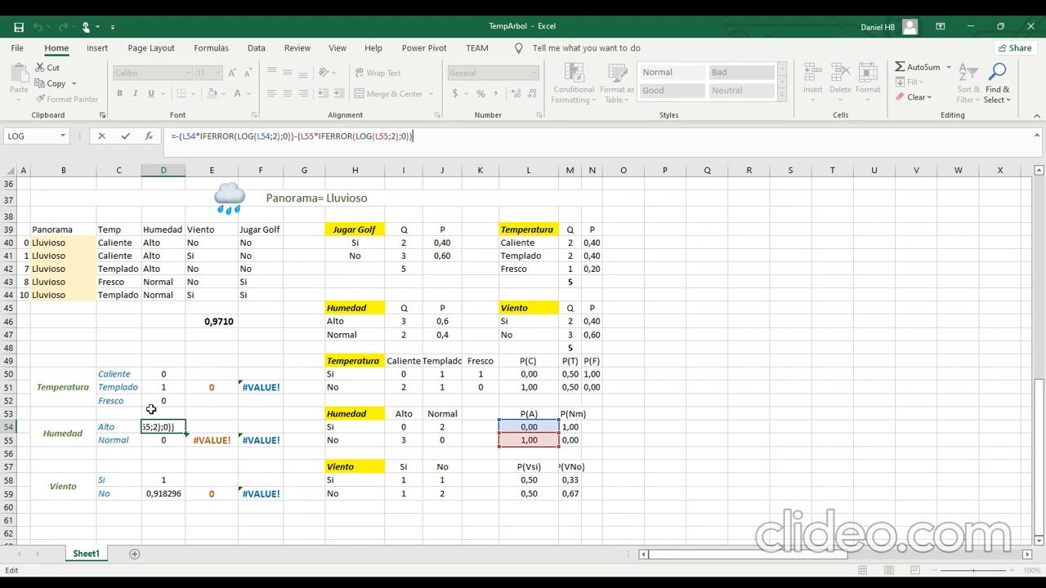
key("Escape")
Correct the weighted Temperatura entropy in E51 to =((D50*N40)+(D51*N41)+(D52*N42)), using the Lluvioso probabilities.
left_click(211, 387)
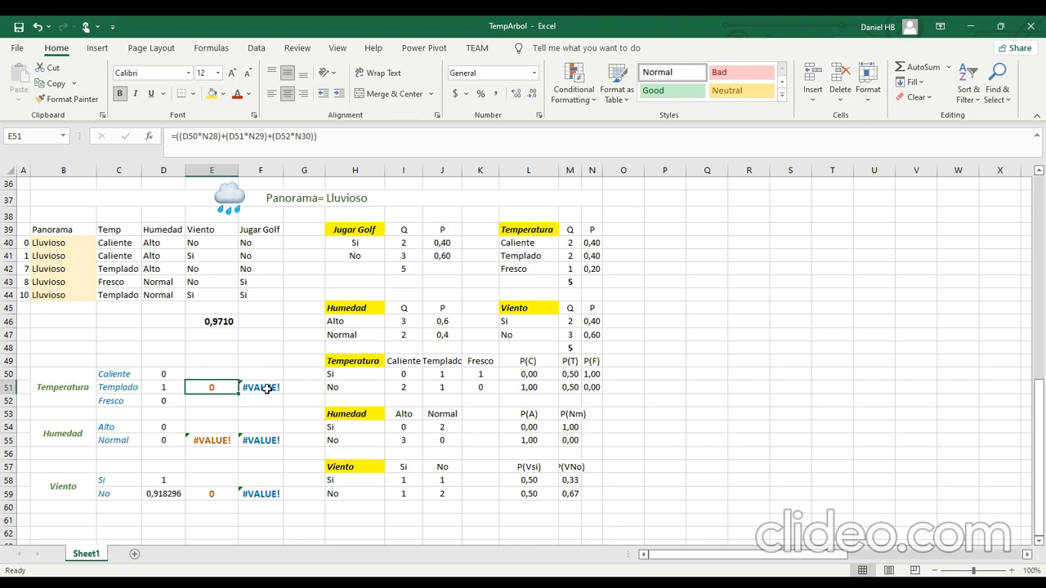
left_click(243, 140)
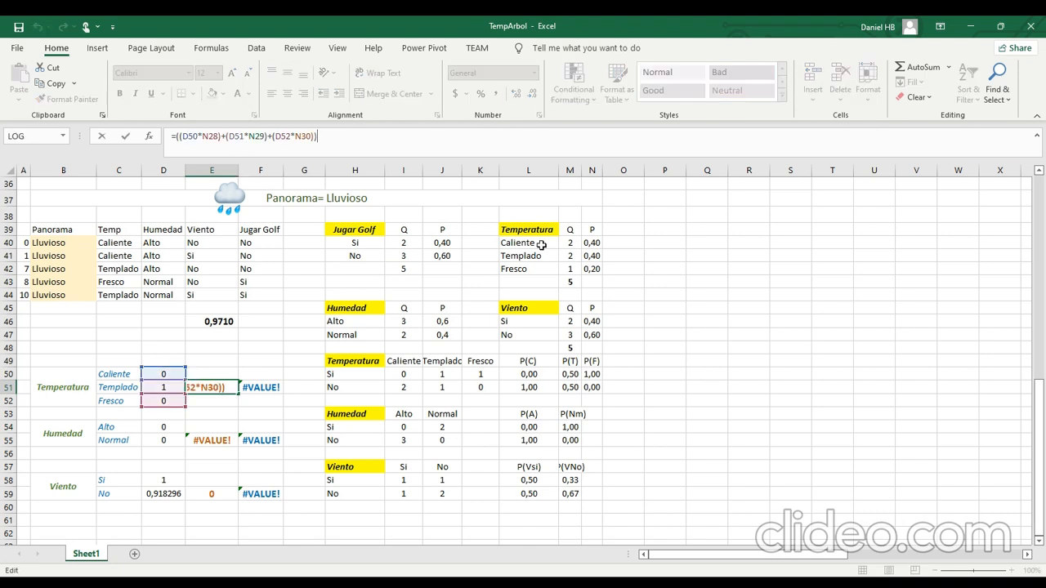
scroll(681, 424, "up", 4)
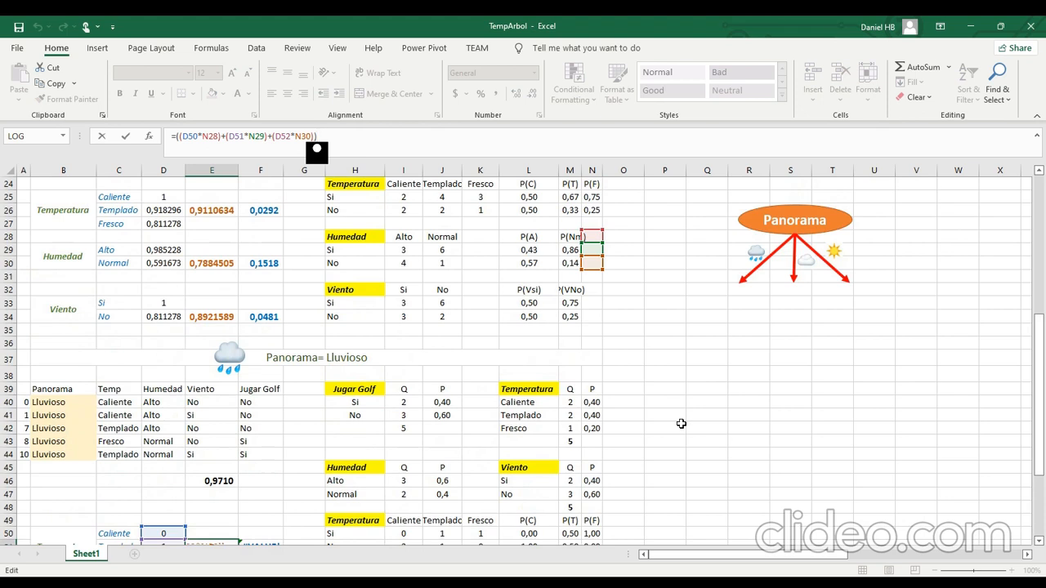
scroll(681, 423, "down", 2)
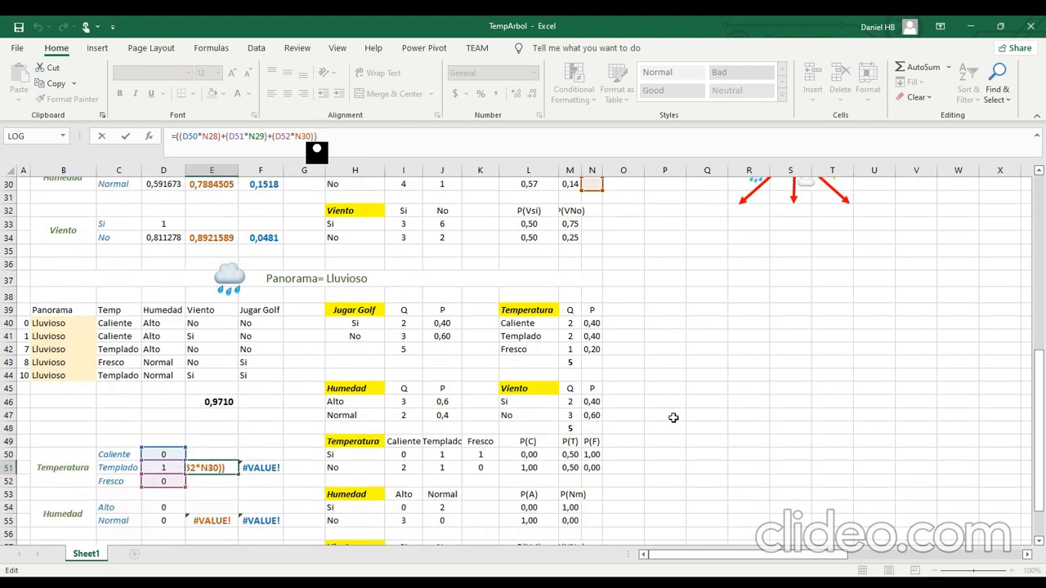
scroll(618, 234, "up", 1)
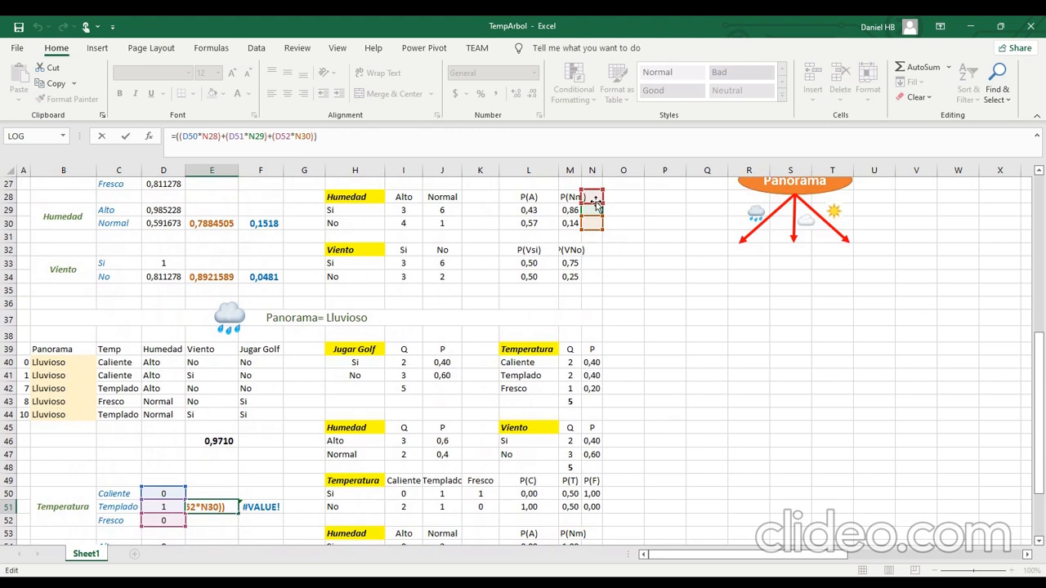
left_click_drag(596, 202, 591, 365)
left_click_drag(599, 215, 592, 383)
left_click_drag(591, 224, 594, 391)
key("Return")
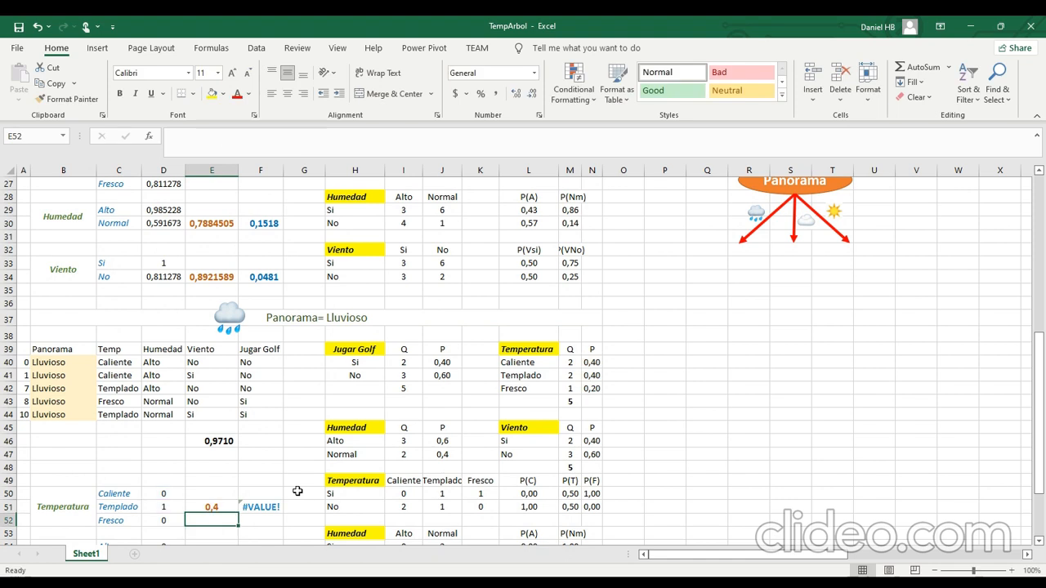
Correct the weighted Humedad entropy in E55 to =((D54*J46)+(D55*J47)).
scroll(268, 494, "down", 1)
scroll(268, 494, "down", 1)
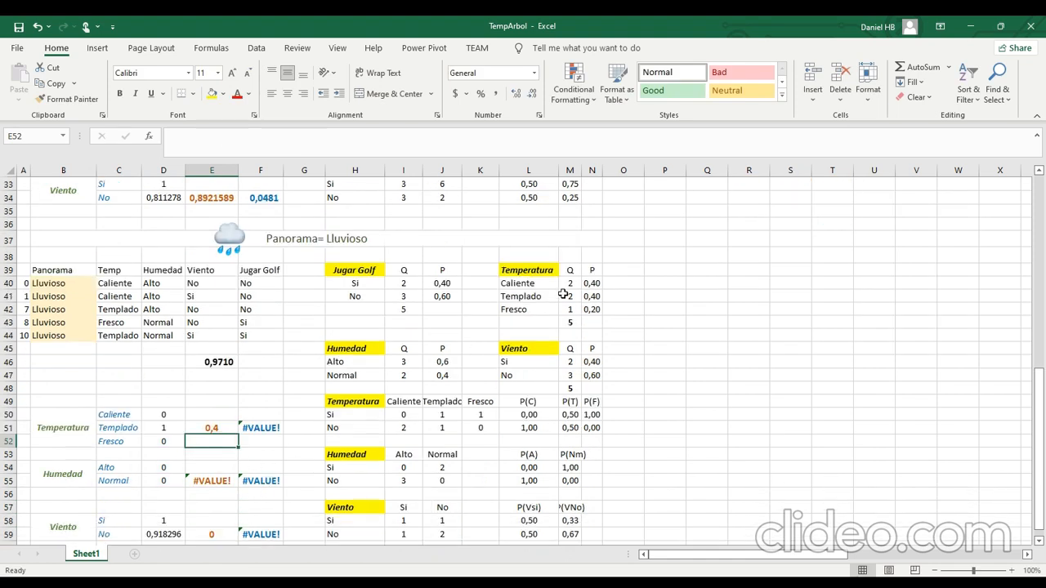
left_click(215, 478)
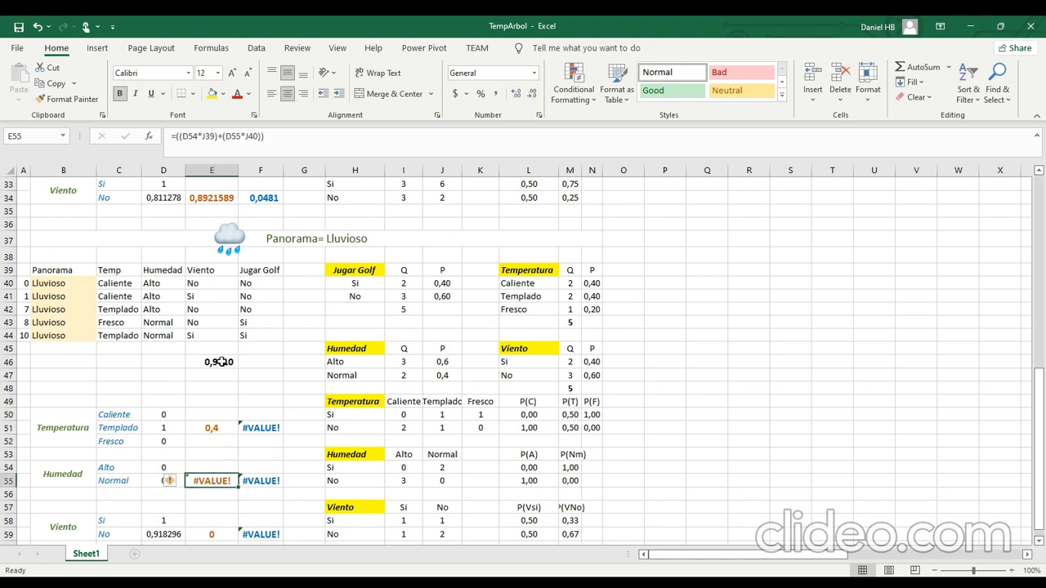
left_click(281, 141)
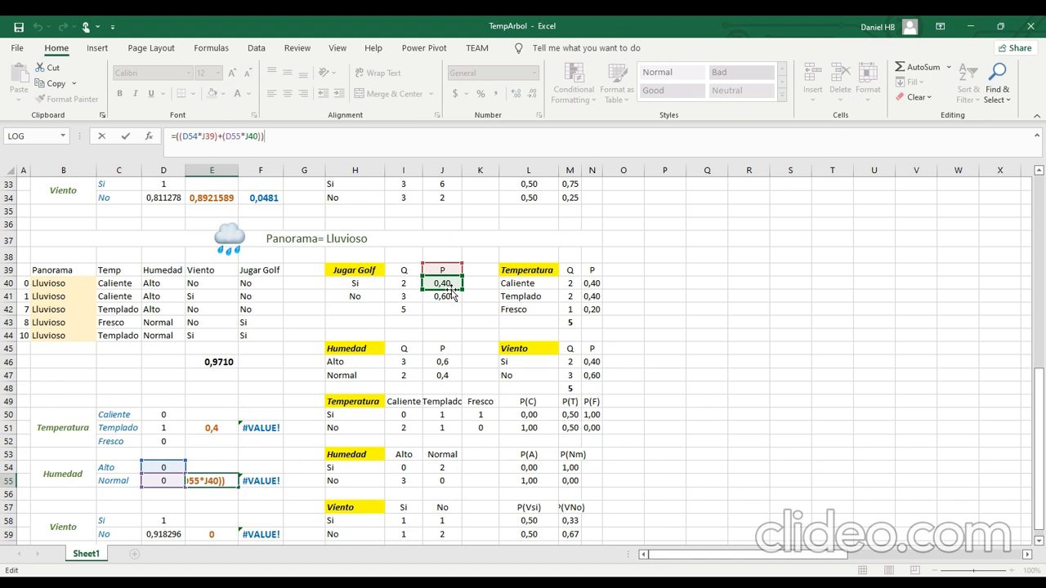
left_click_drag(451, 295, 451, 388)
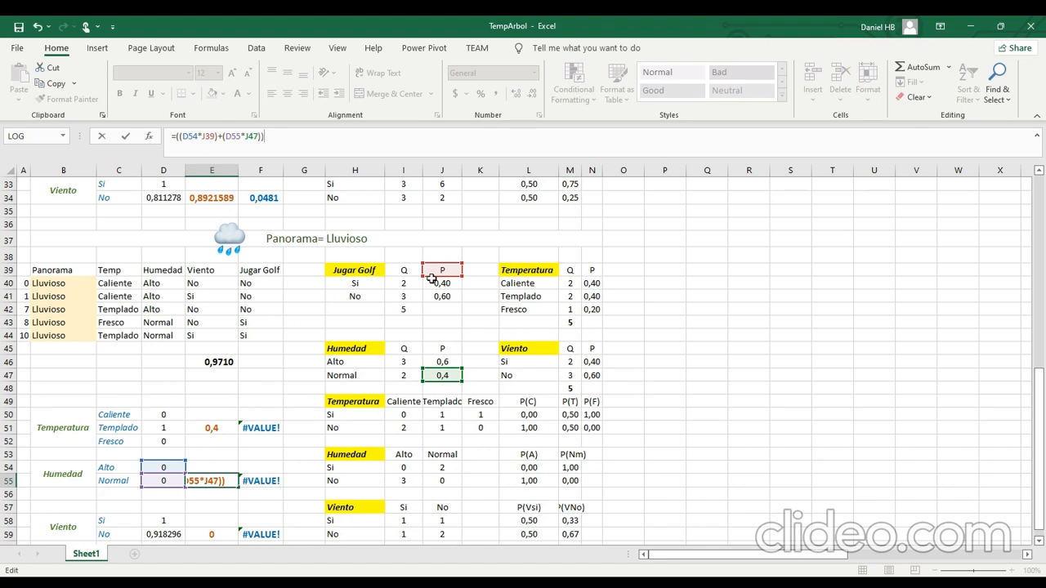
left_click_drag(431, 280, 433, 371)
key("Return")
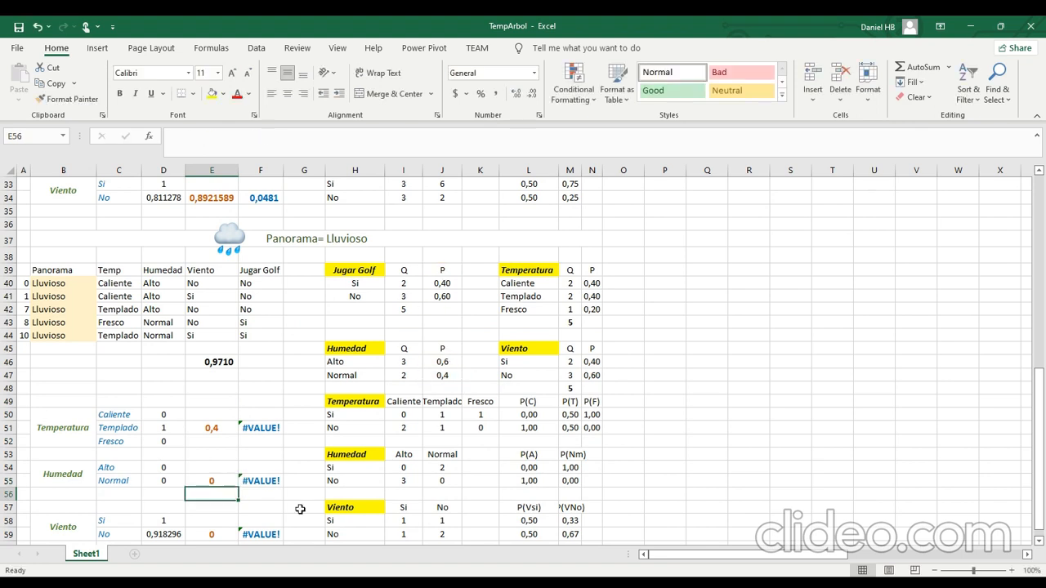
Correct the weighted Viento entropy in E59 to =((D58*N46)+(D59*N47)).
left_click(214, 536)
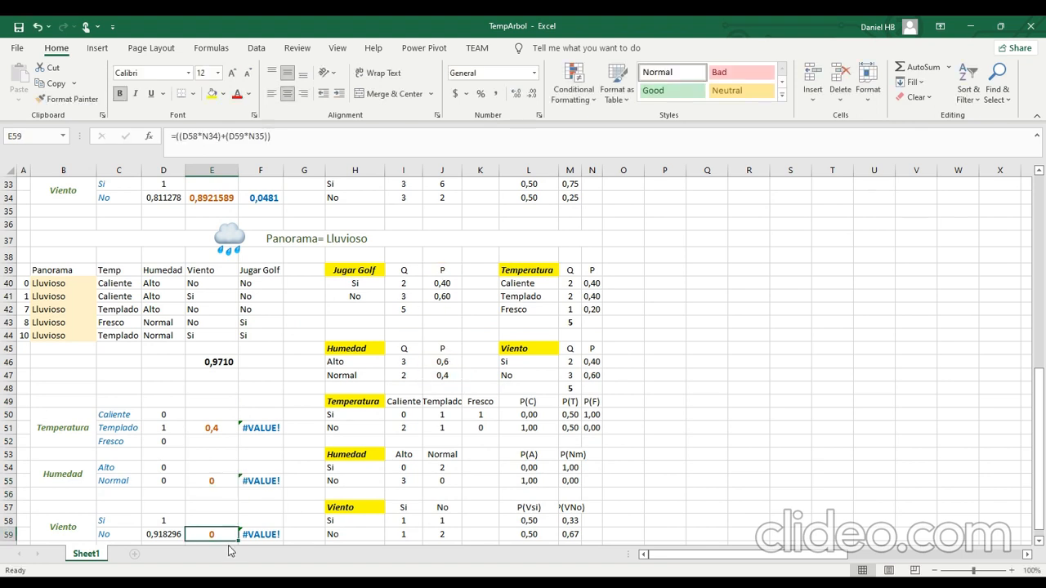
left_click(344, 153)
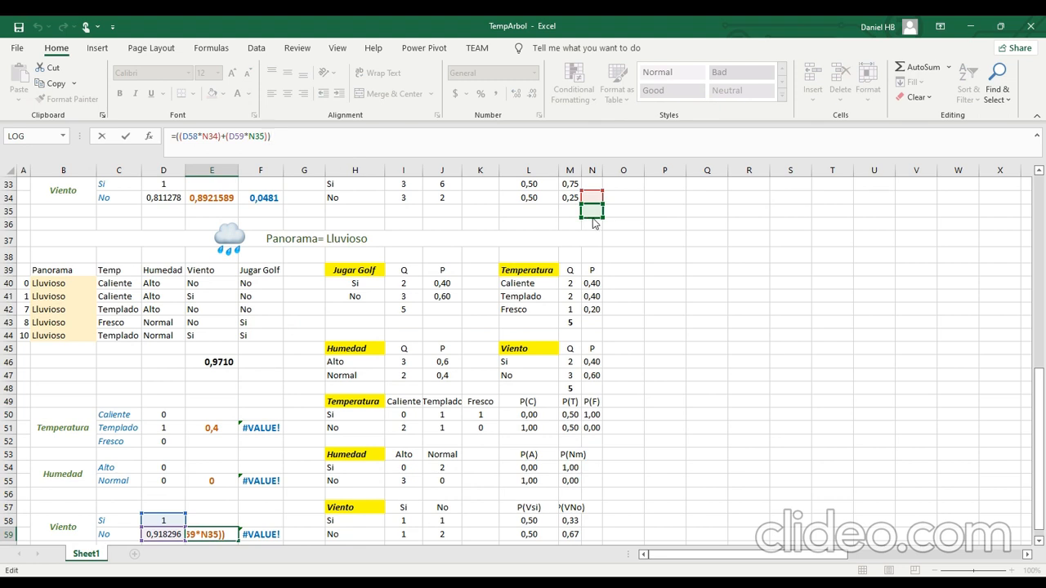
left_click_drag(593, 218, 593, 376)
left_click_drag(596, 207, 598, 362)
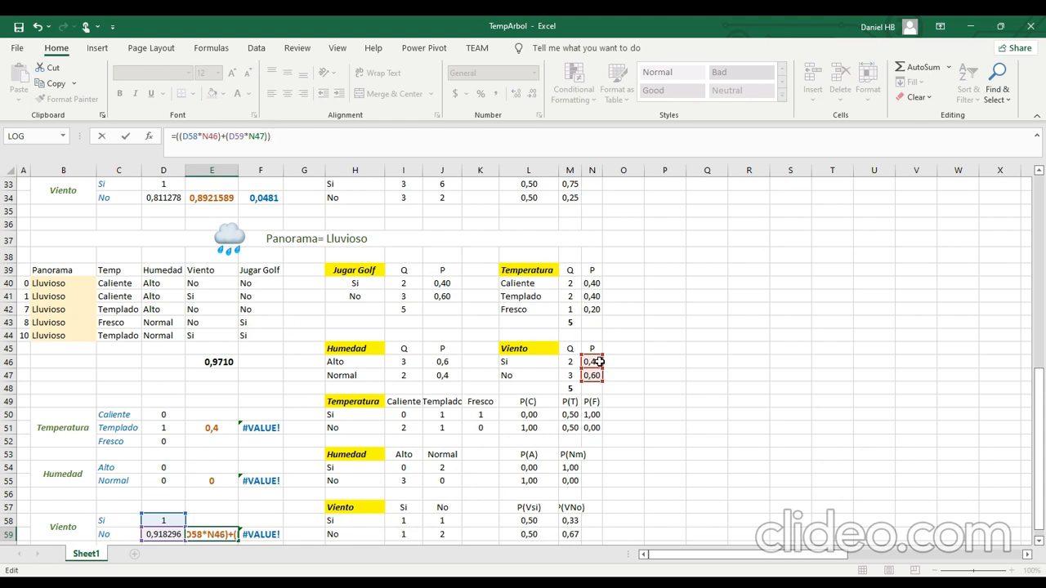
key("Return")
Review the cells referenced by the weighted entropy formulas for Temperatura, Humedad and Viento in E51, E55 and E59.
left_click(221, 415)
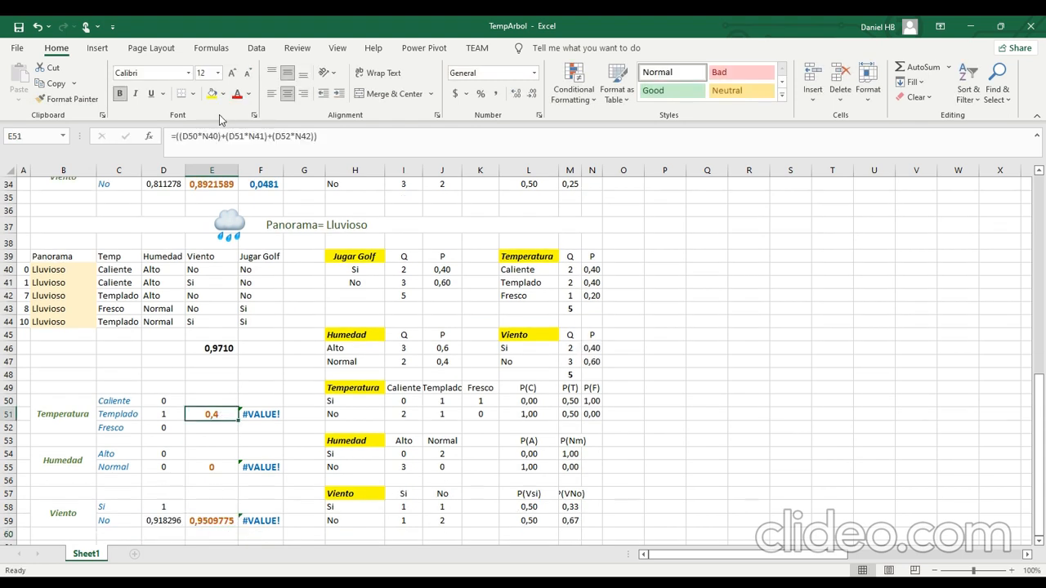
left_click(199, 136)
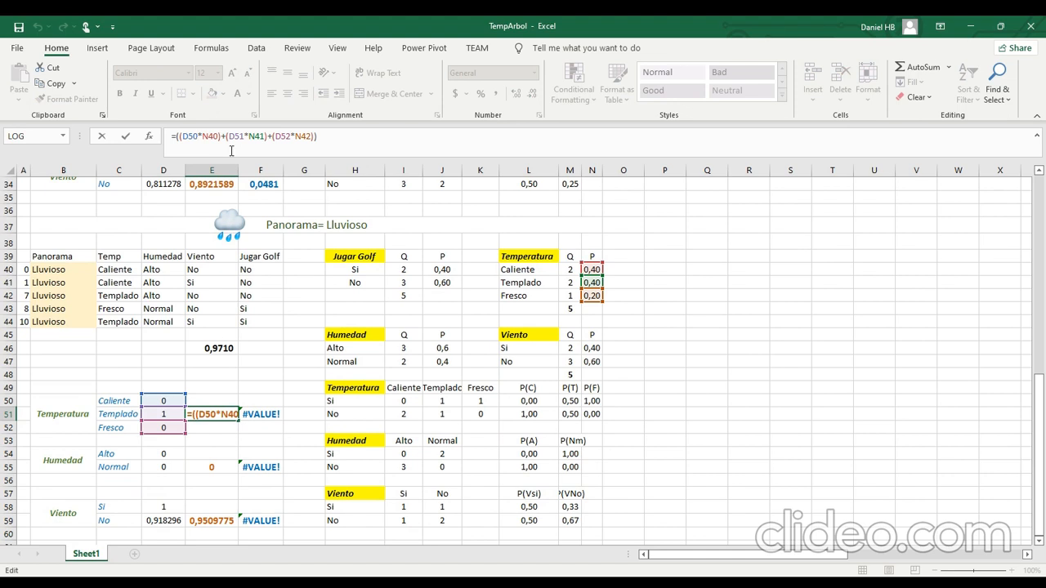
scroll(323, 214, "down", 1)
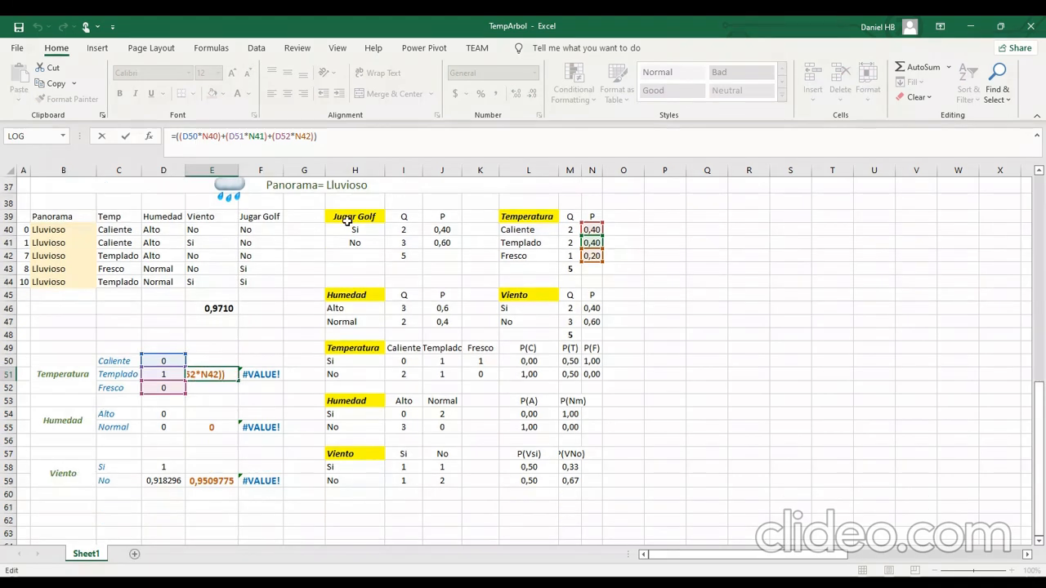
left_click(332, 132)
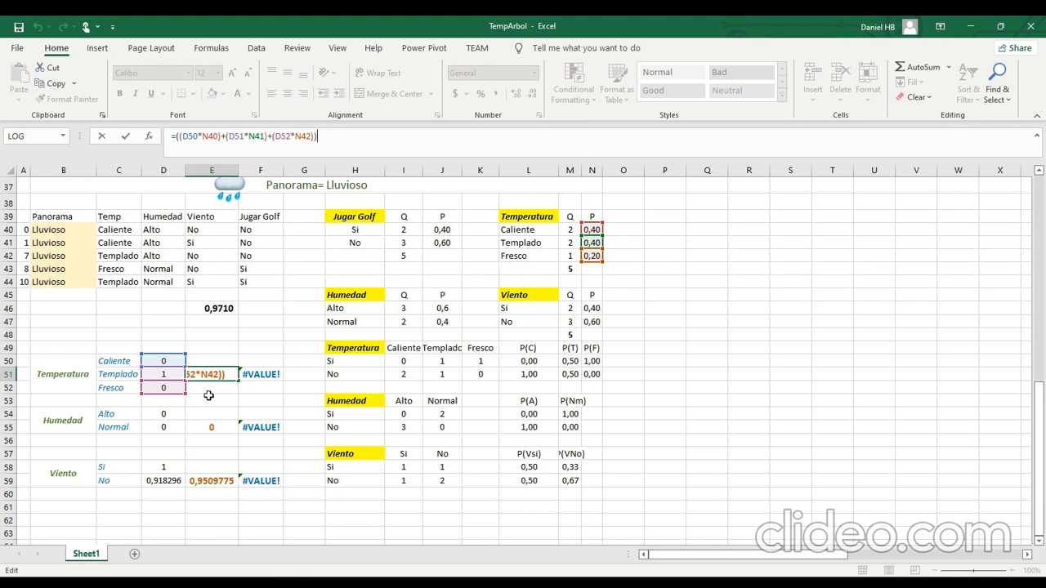
left_click(276, 307)
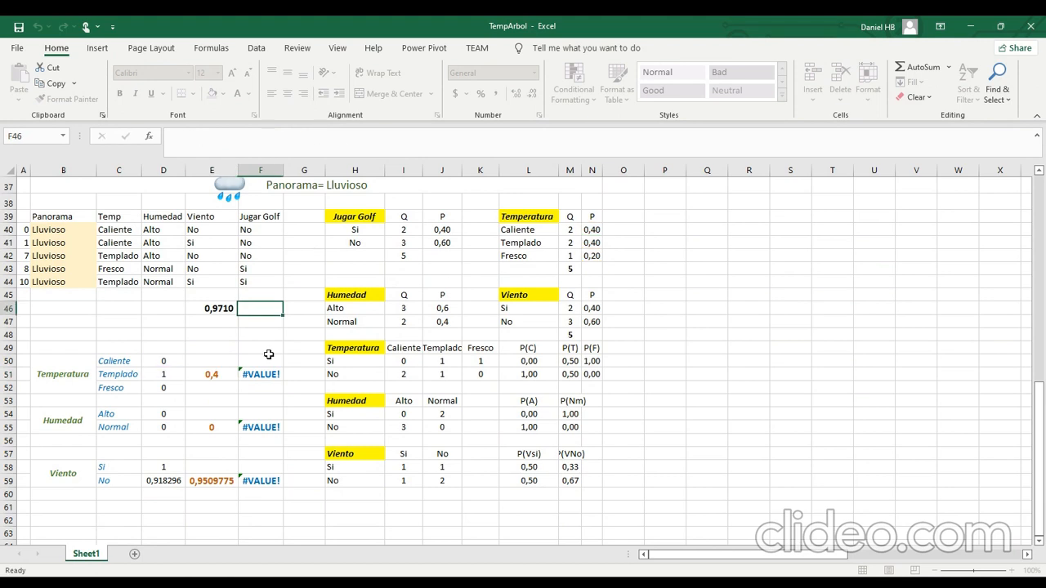
left_click(213, 420)
left_click(314, 136)
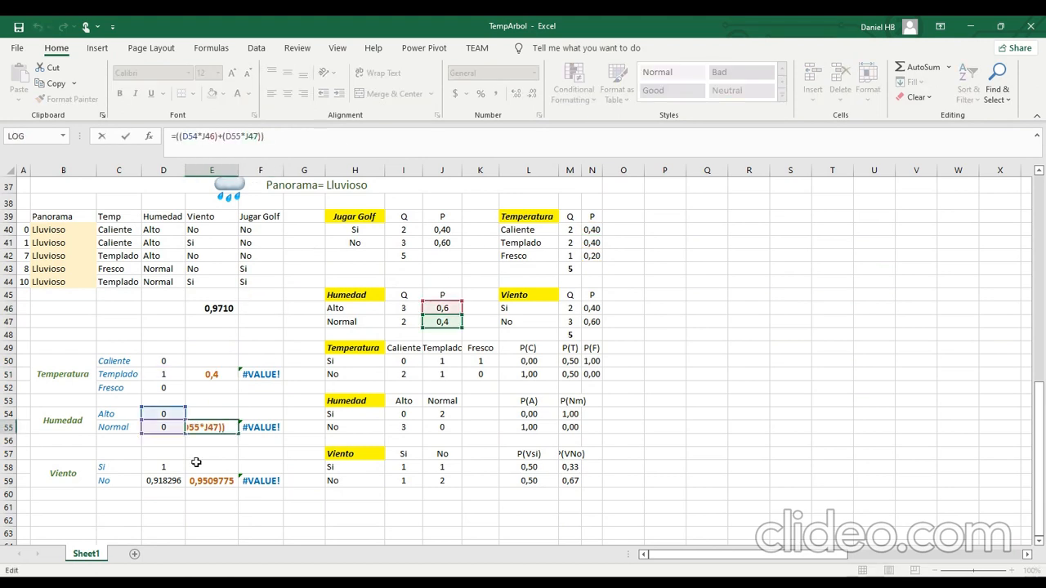
left_click(196, 479)
double_click(196, 479)
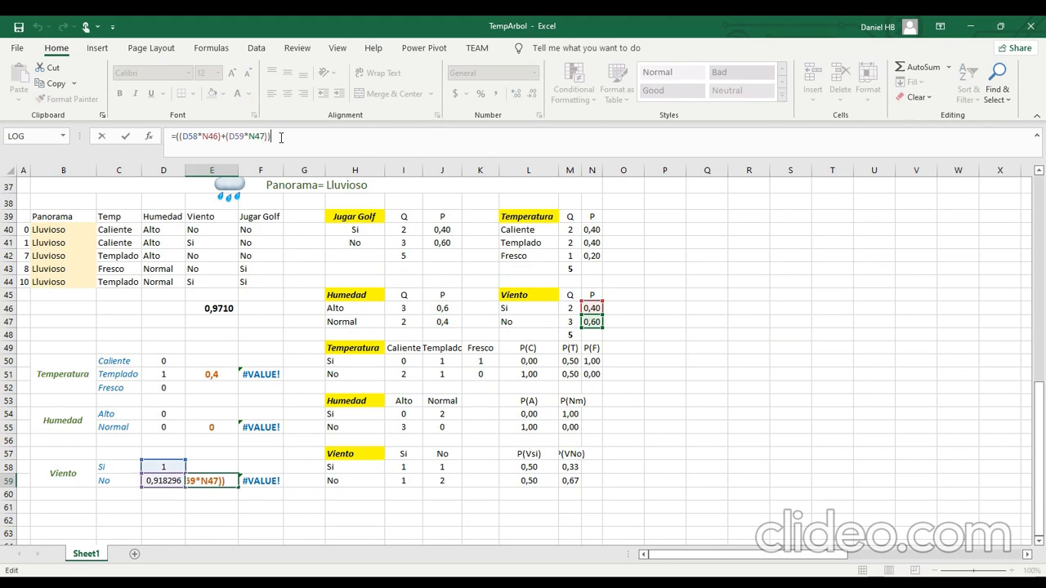
left_click(277, 330)
Correct the Temperatura information gain in F51 to =$E$46-E51, with an absolute reference to the Lluvioso entropy.
left_click(269, 373)
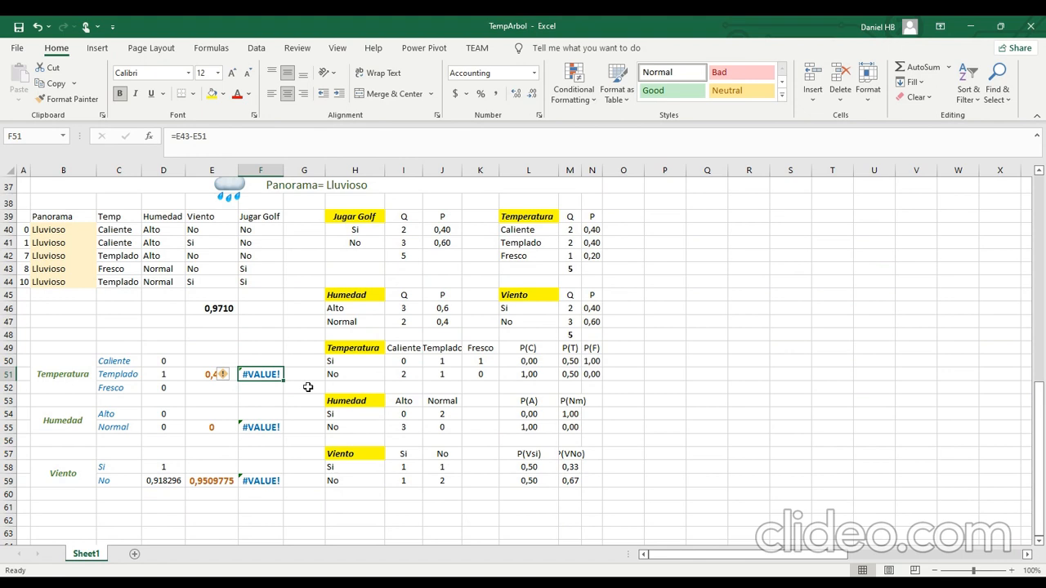
left_click(243, 136)
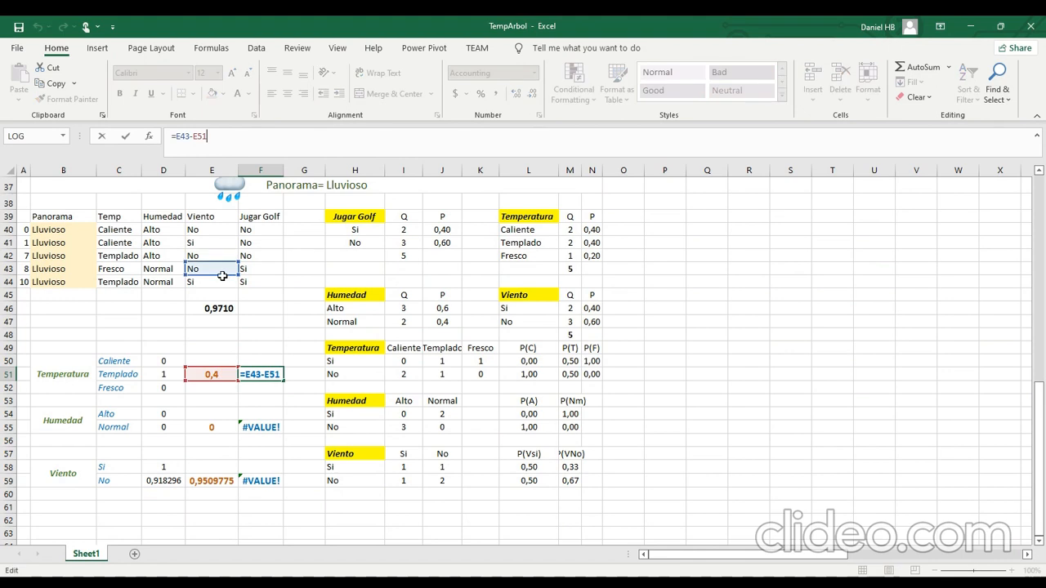
left_click_drag(224, 280, 223, 320)
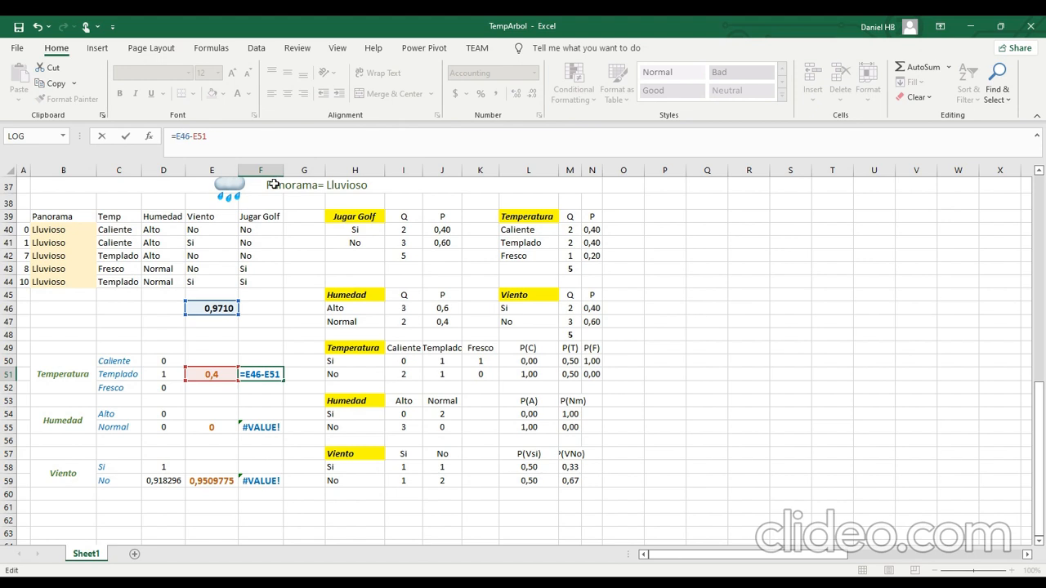
key("Return")
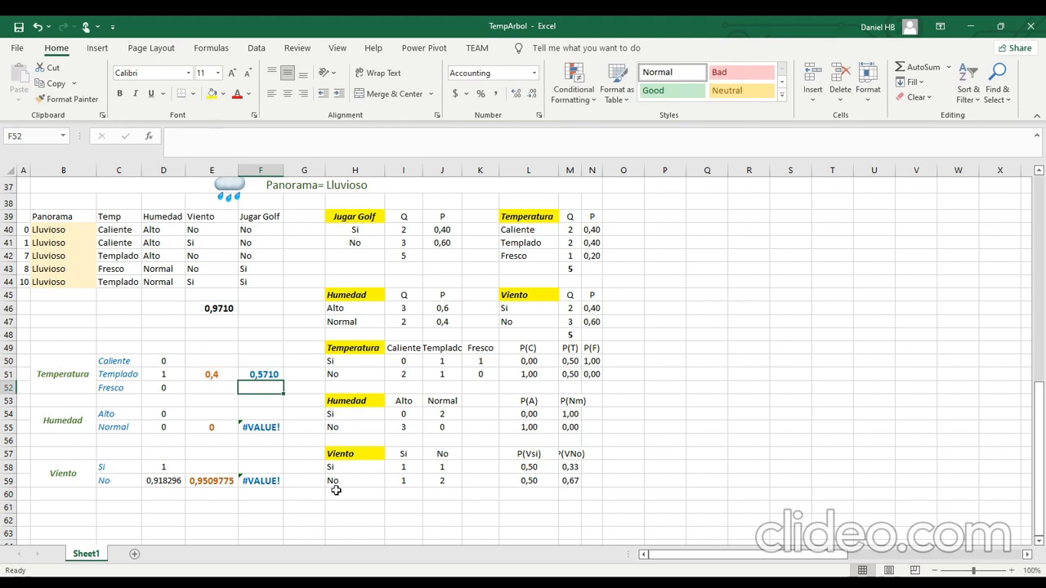
left_click(273, 376)
Correct the Humedad information gain in F55 to =$E$46-E55.
left_click(276, 428)
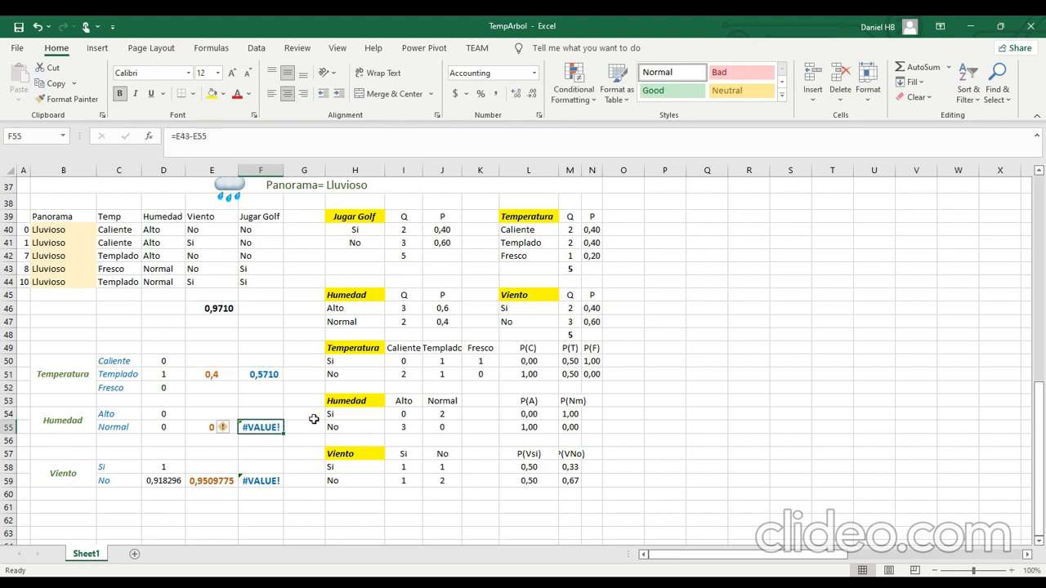
left_click(276, 377)
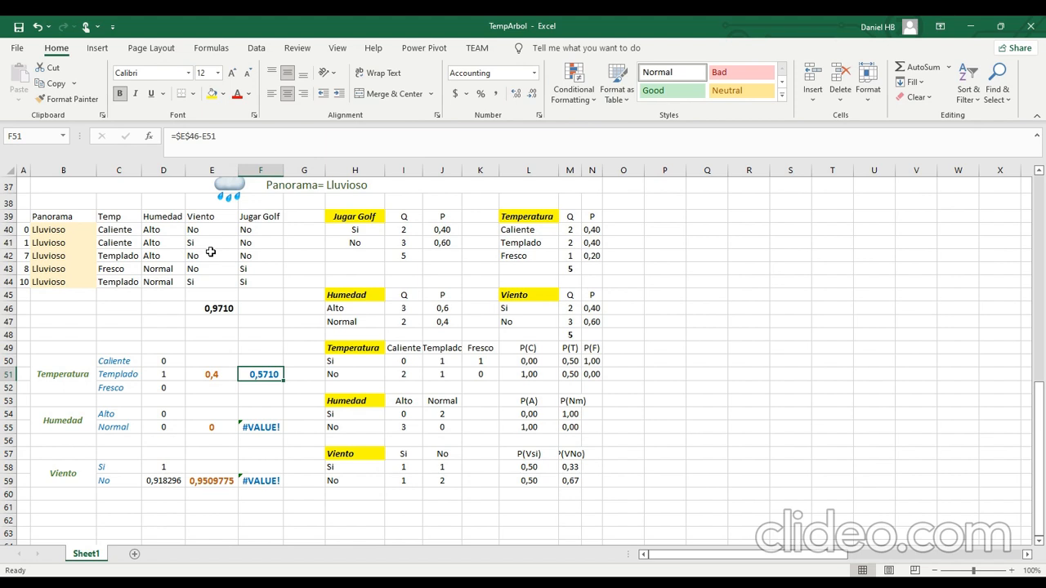
left_click(262, 426)
left_click(186, 136)
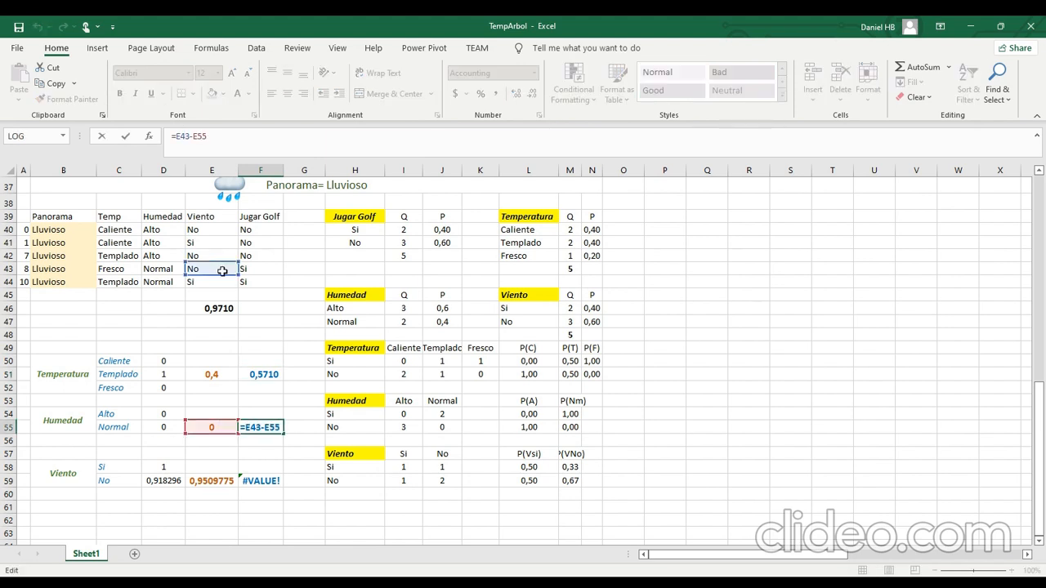
left_click_drag(222, 269, 222, 309)
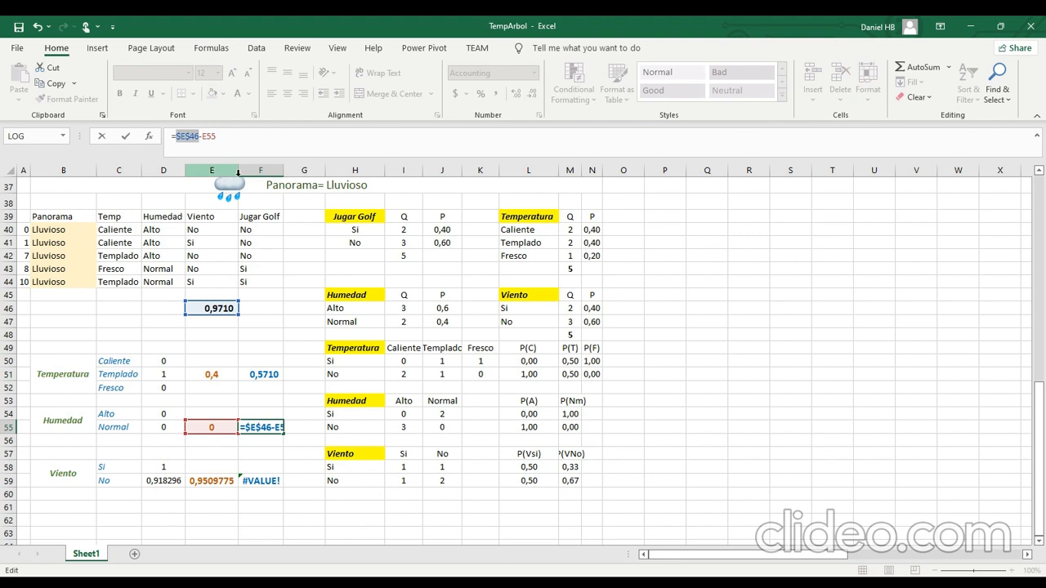
key("Return")
Correct the Viento information gain in F59 to =$E$46-E59, with an absolute reference to the Lluvioso entropy.
left_click(267, 486)
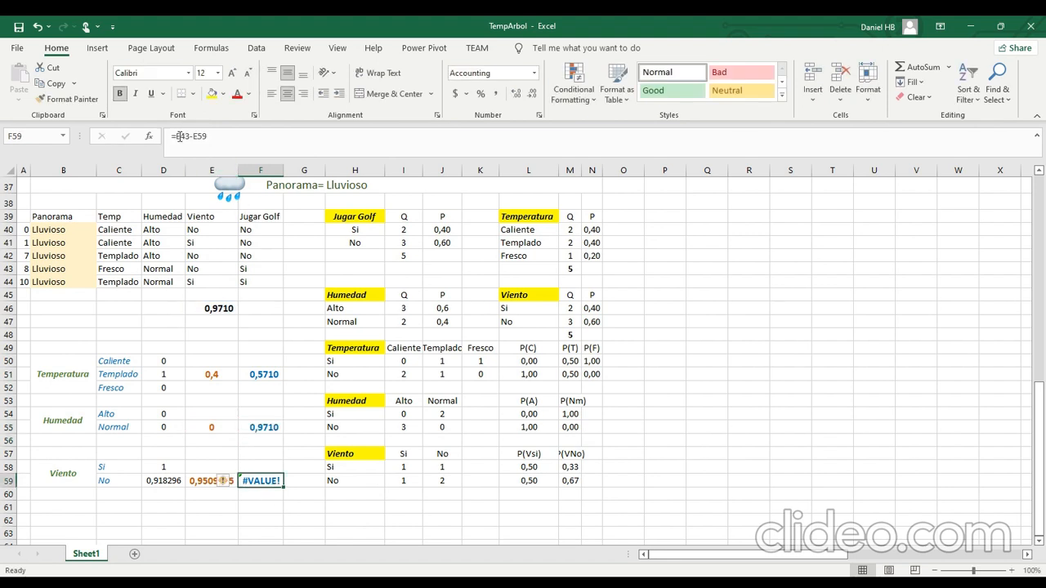
left_click(188, 136)
double_click(183, 137)
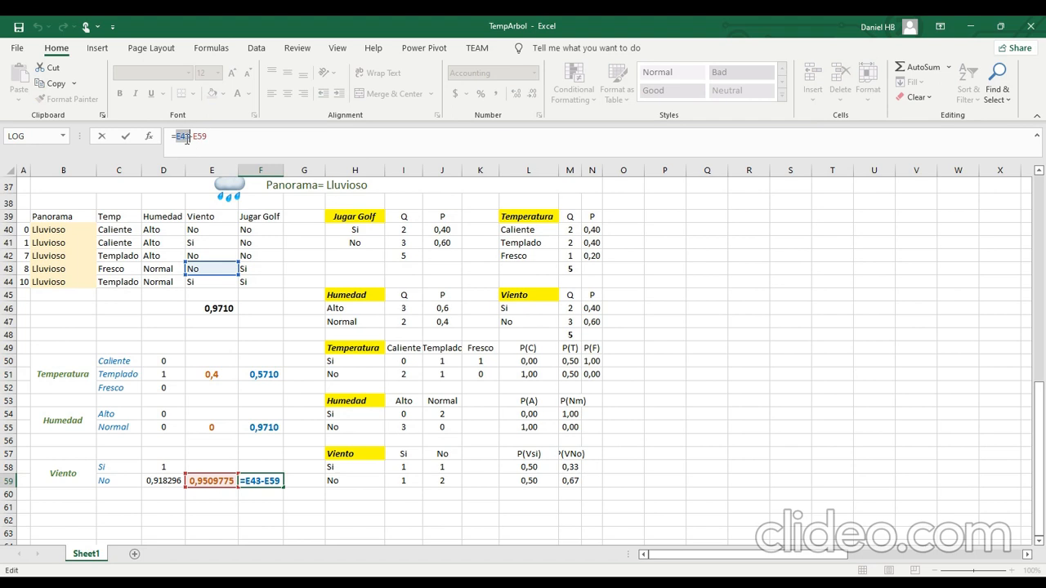
key("F4")
left_click_drag(218, 281, 219, 311)
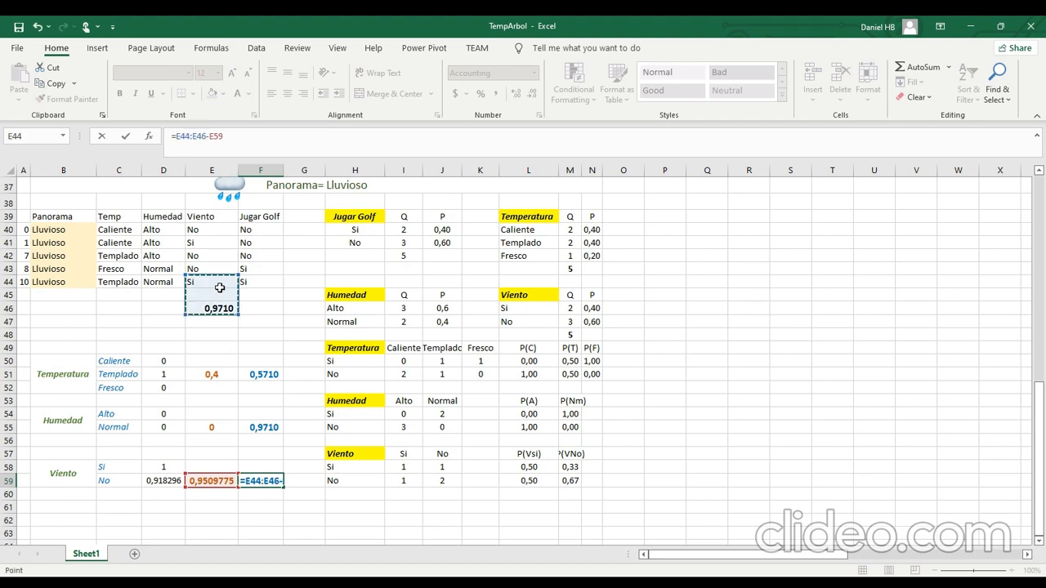
left_click(196, 136)
key("BackSpace")
key("BackSpace")
key("BackSpace")
key("BackSpace")
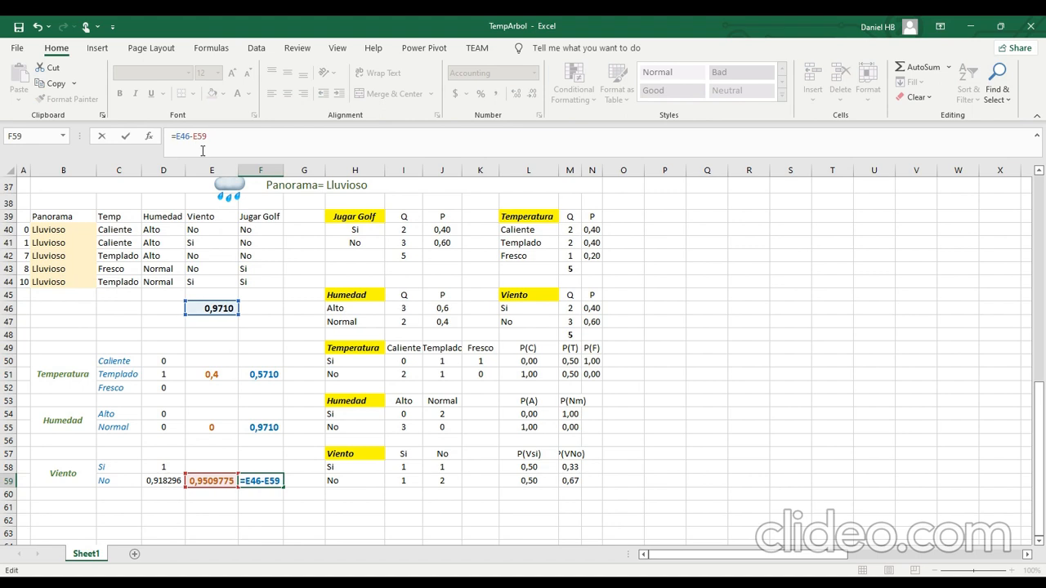
key("F4")
key("Return")
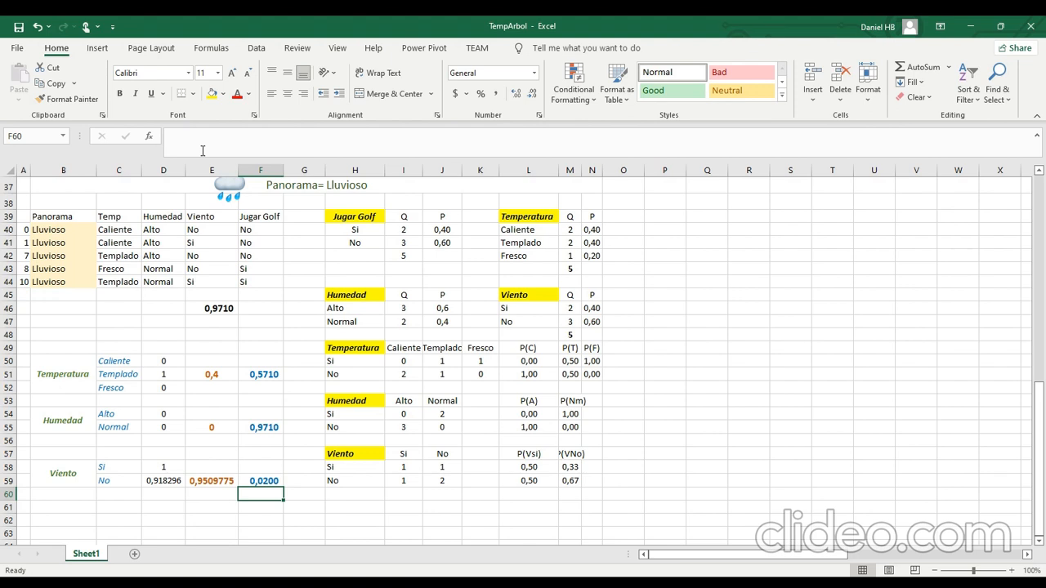
Compare the Lluvioso entropy with the Humedad gain, checking the Alto and Normal records and counts behind the weighted entropy in E55.
left_click(237, 311)
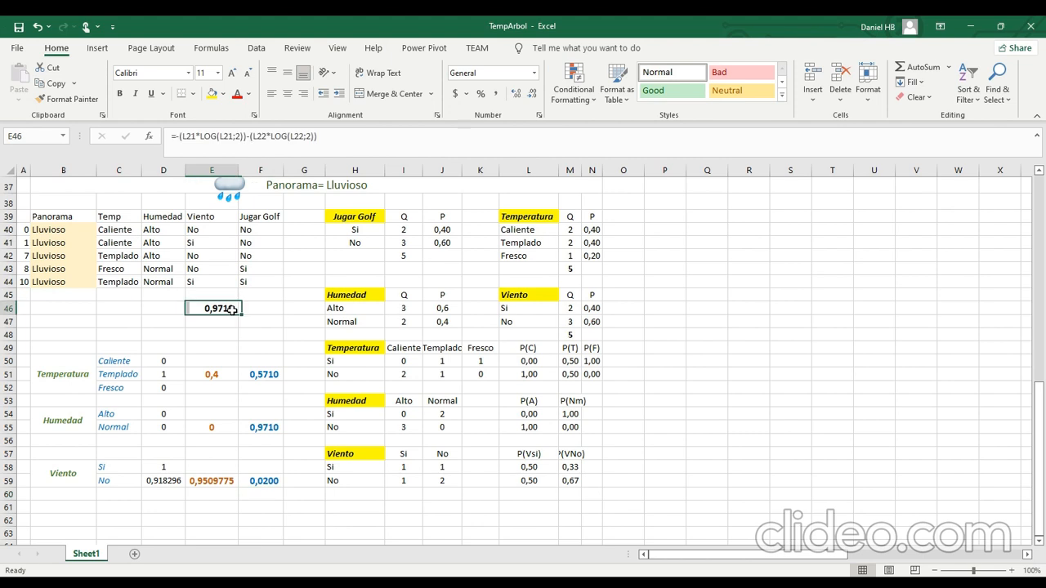
left_click(279, 433)
left_click(213, 429)
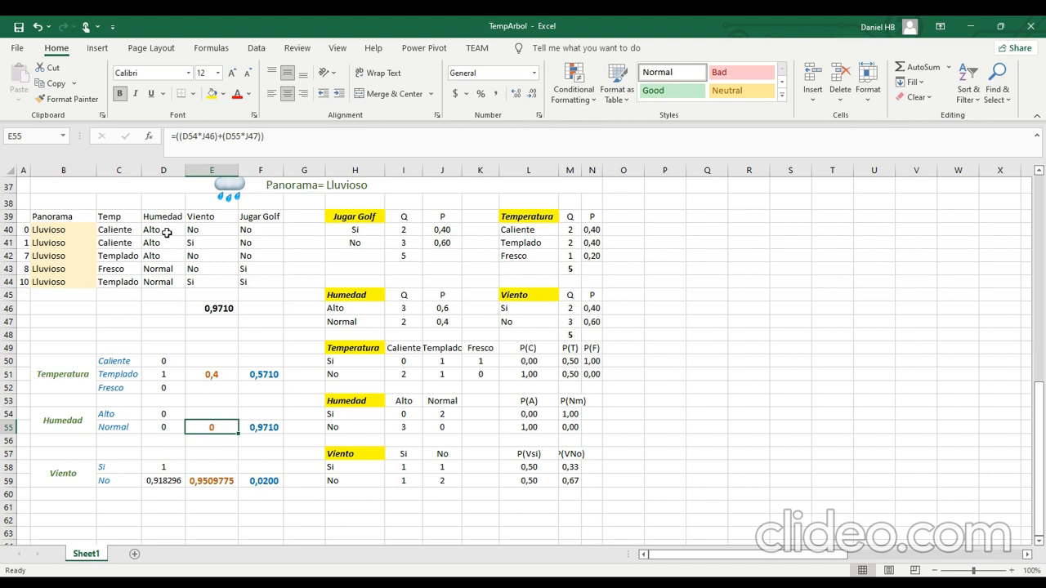
left_click_drag(167, 232, 261, 248)
left_click_drag(148, 276, 261, 282)
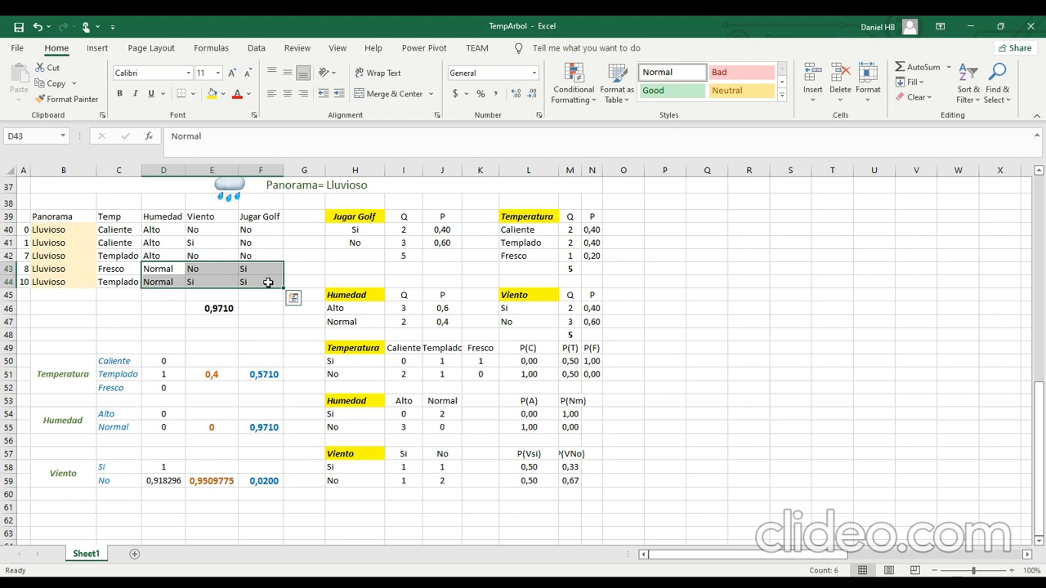
left_click(414, 430)
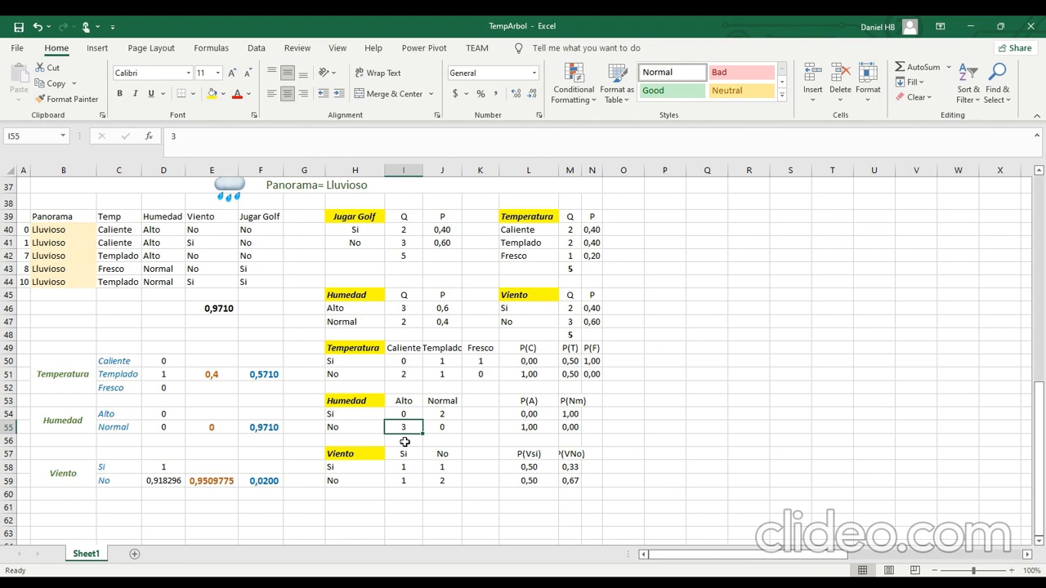
left_click(209, 431)
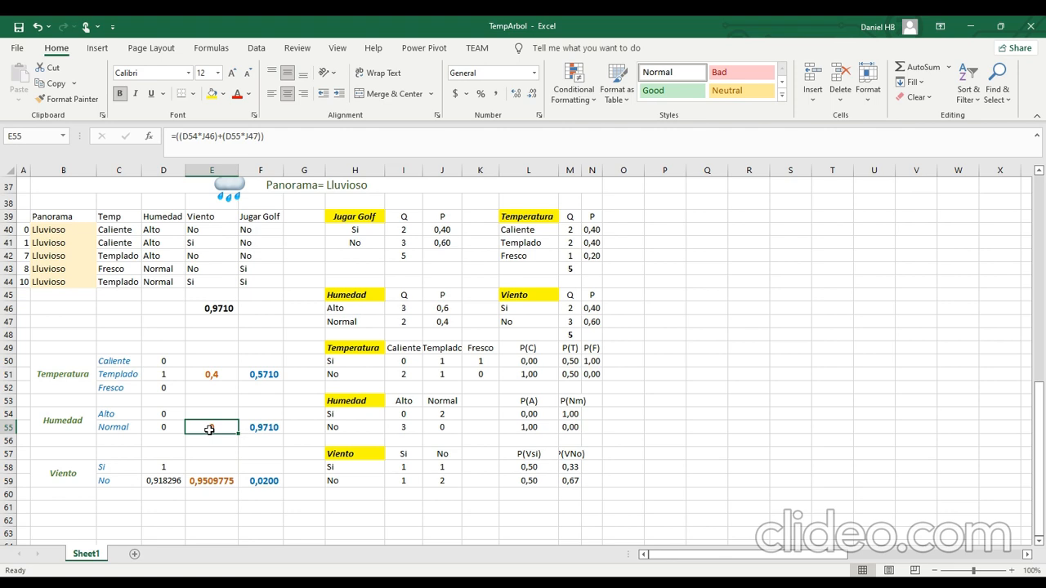
left_click(74, 230)
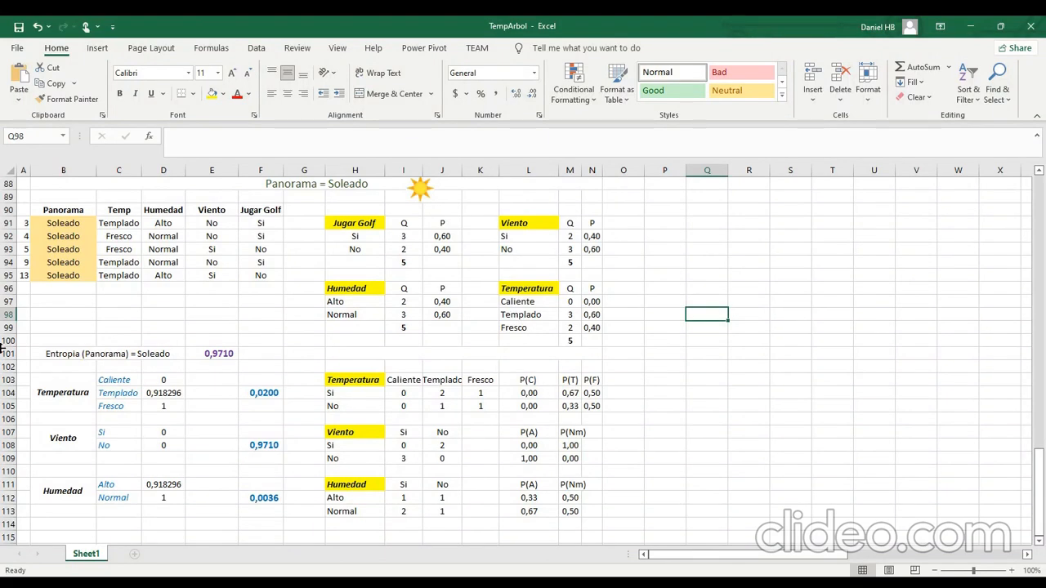
Examine the Soleado branch's records, its attribute frequency tables and the Temperatura breakdown by Caliente, Templado and Fresco.
left_click_drag(65, 236, 60, 273)
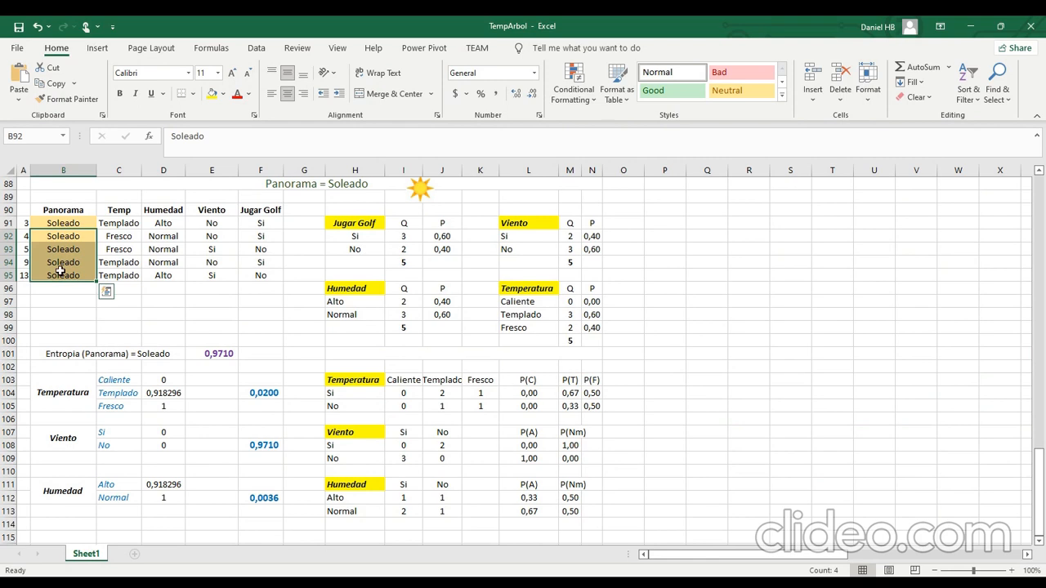
left_click_drag(355, 225, 580, 328)
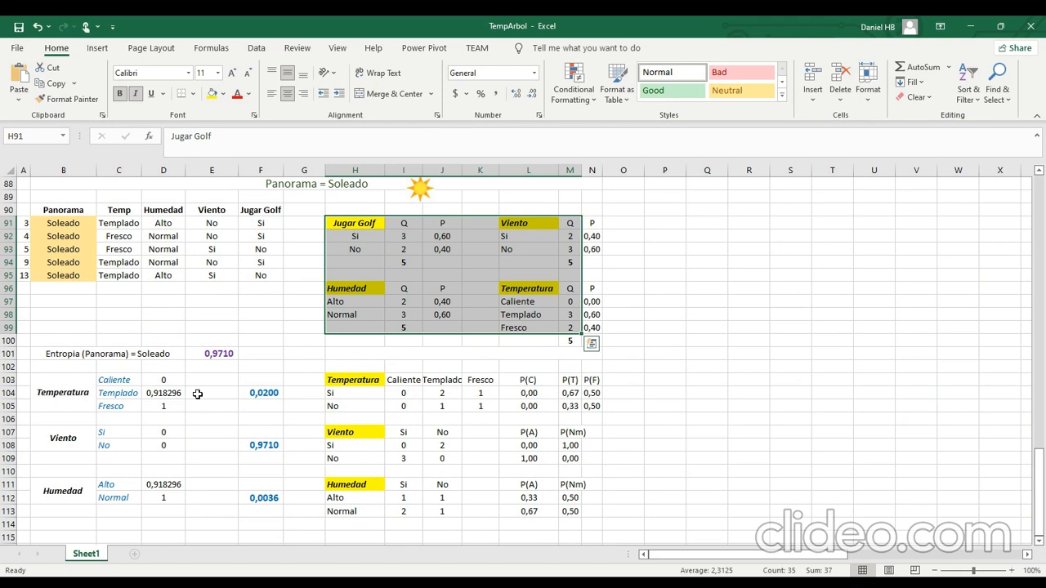
left_click(175, 380)
scroll(397, 420, "down", 1)
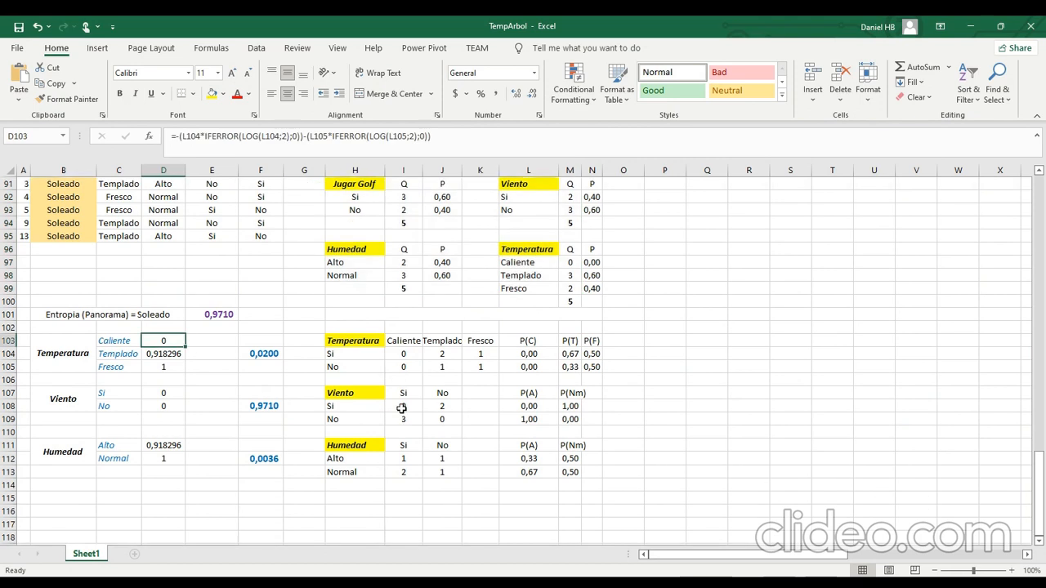
left_click(370, 341)
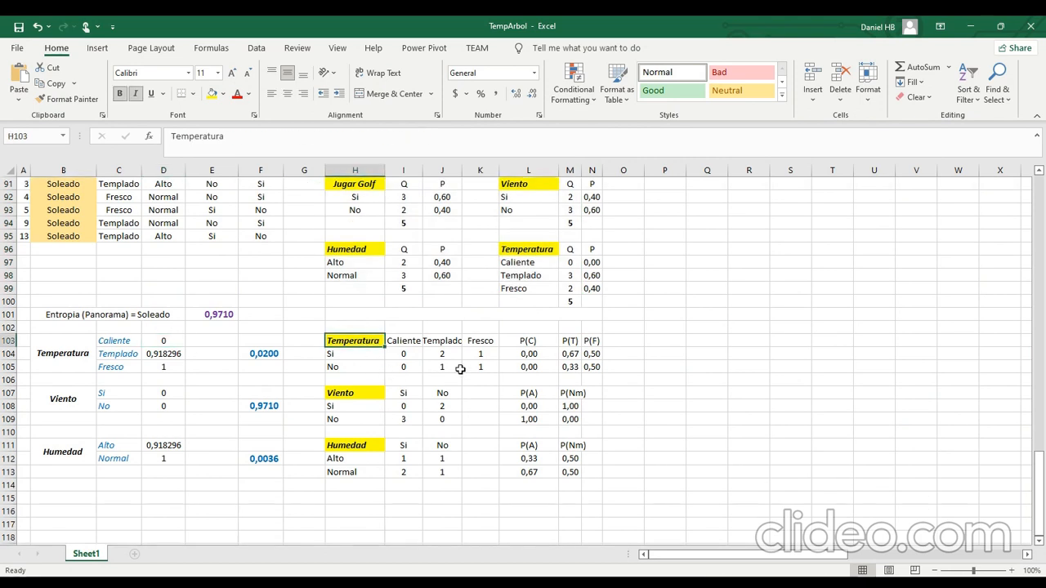
scroll(209, 365, "up", 2)
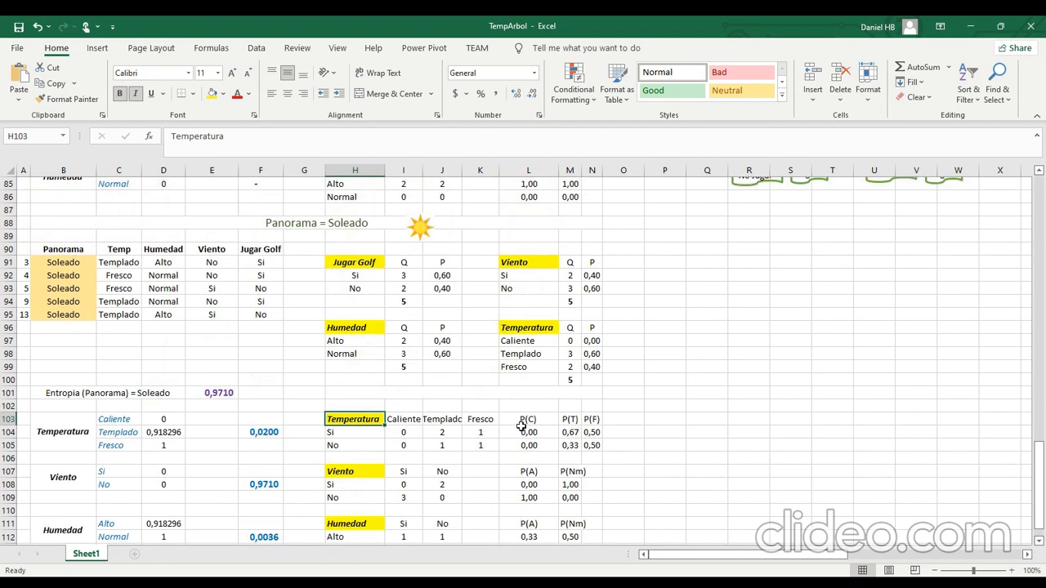
scroll(517, 427, "down", 1)
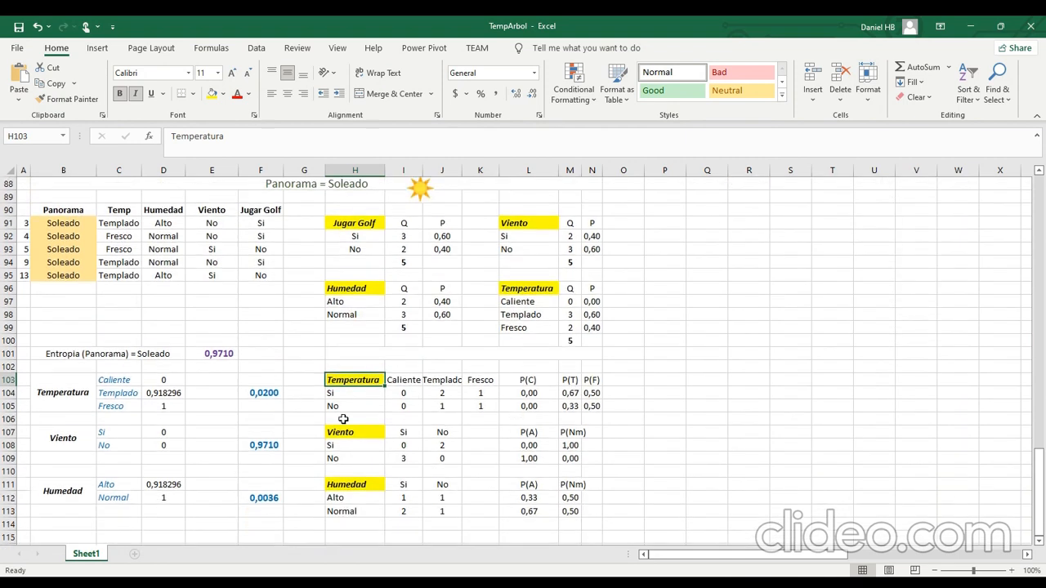
Examine the Soleado Temperatura entropy in D103 and the weighted entropy part of the information gain formula in F104.
left_click(181, 381)
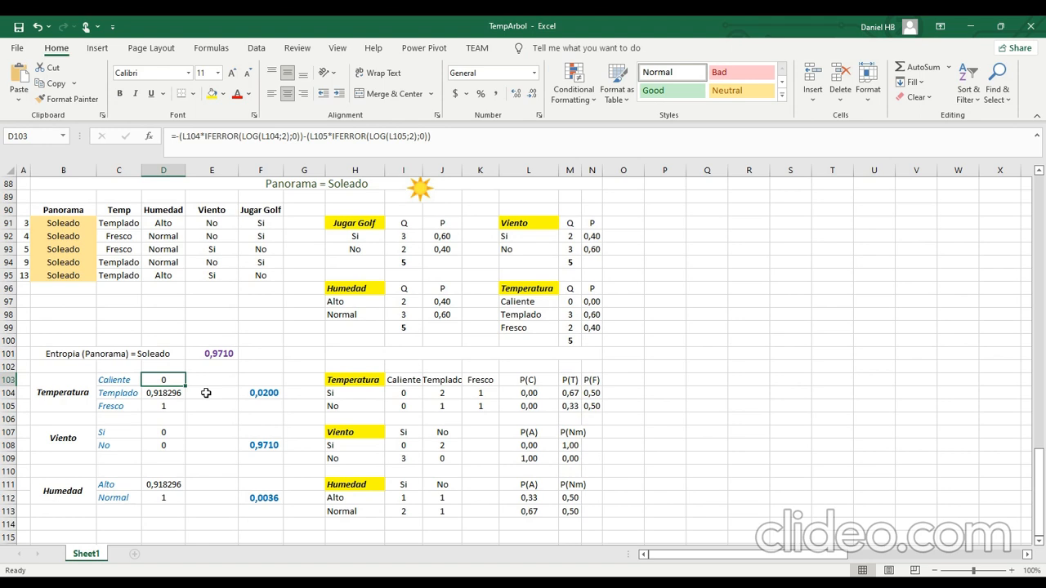
left_click(265, 393)
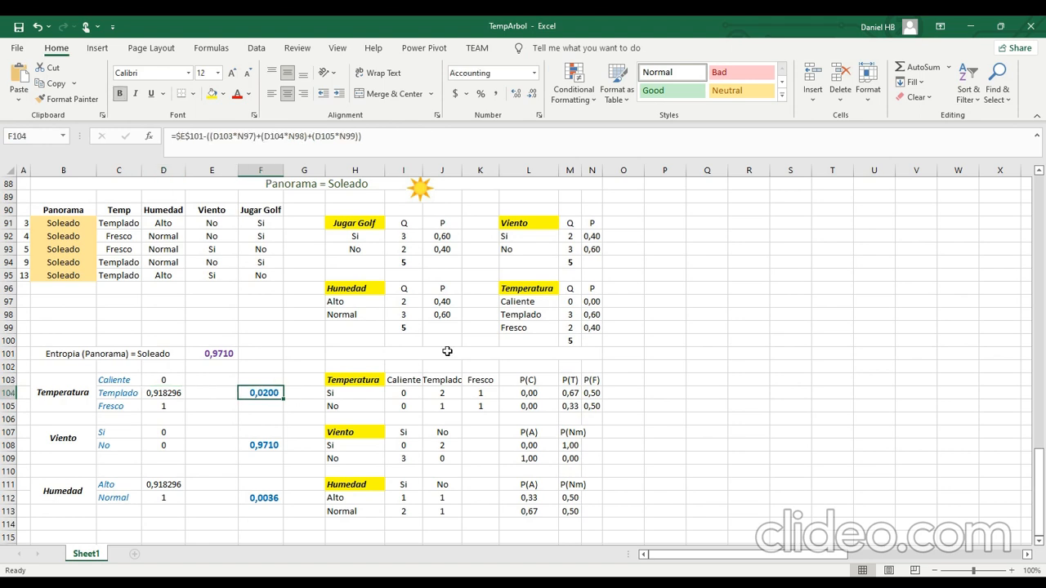
left_click(256, 137)
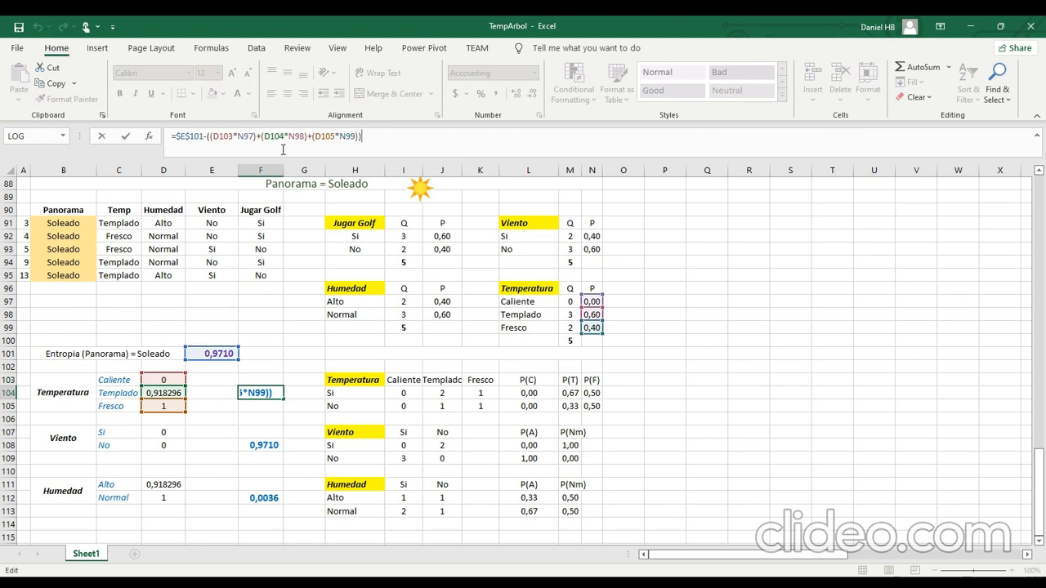
left_click_drag(209, 136, 360, 135)
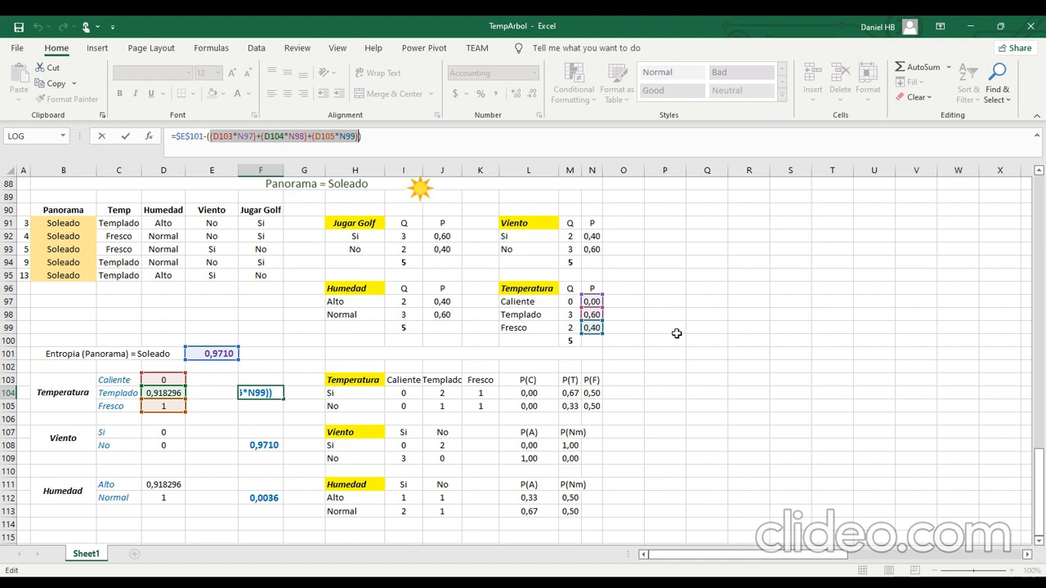
key("ctrl+Return")
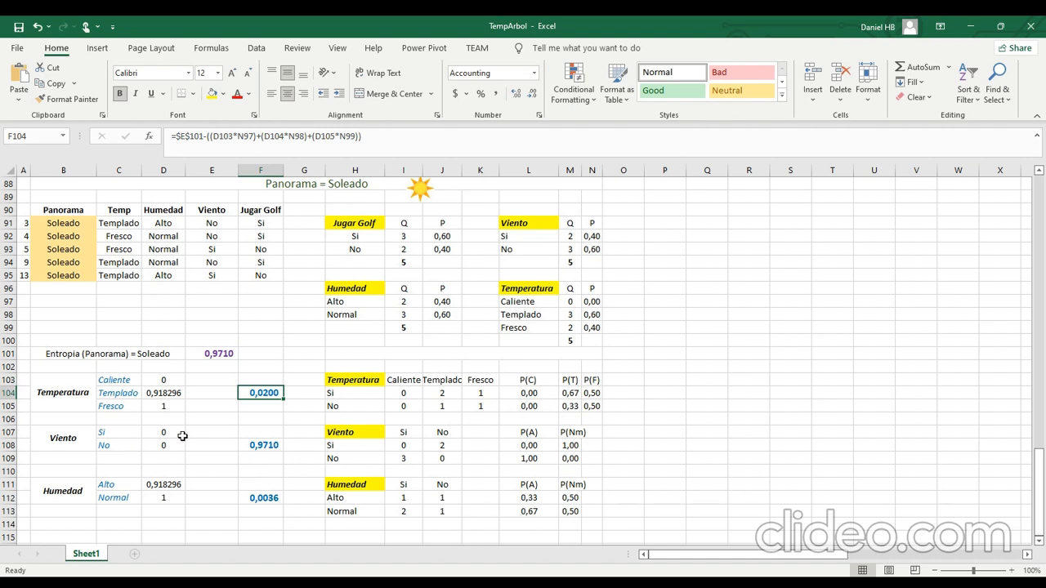
Compare the Soleado Viento entropies in D107:D108 and the gain in F108 with the branch entropy in E101.
left_click_drag(181, 436, 176, 455)
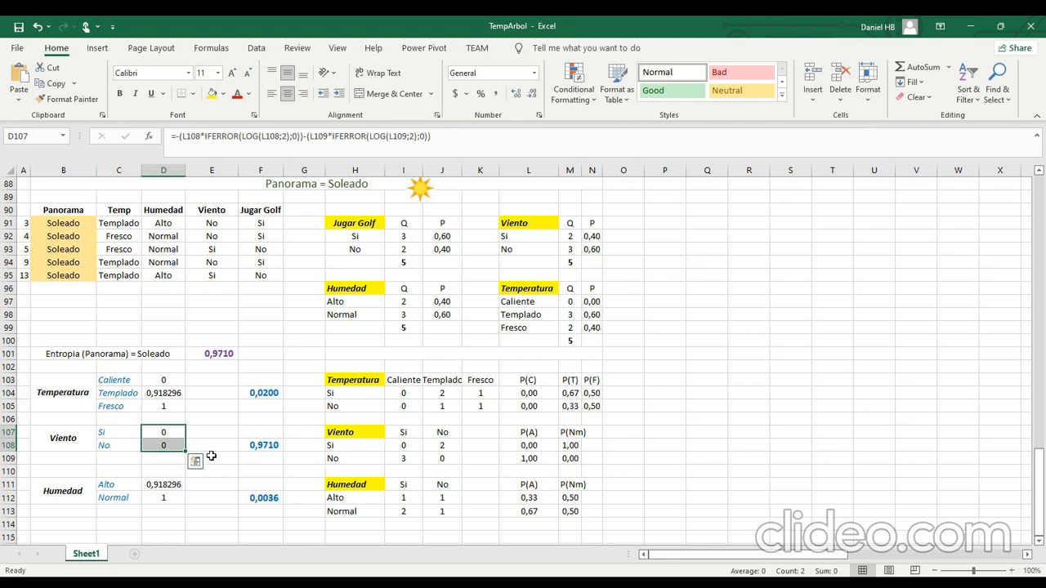
left_click(255, 447)
left_click(220, 357)
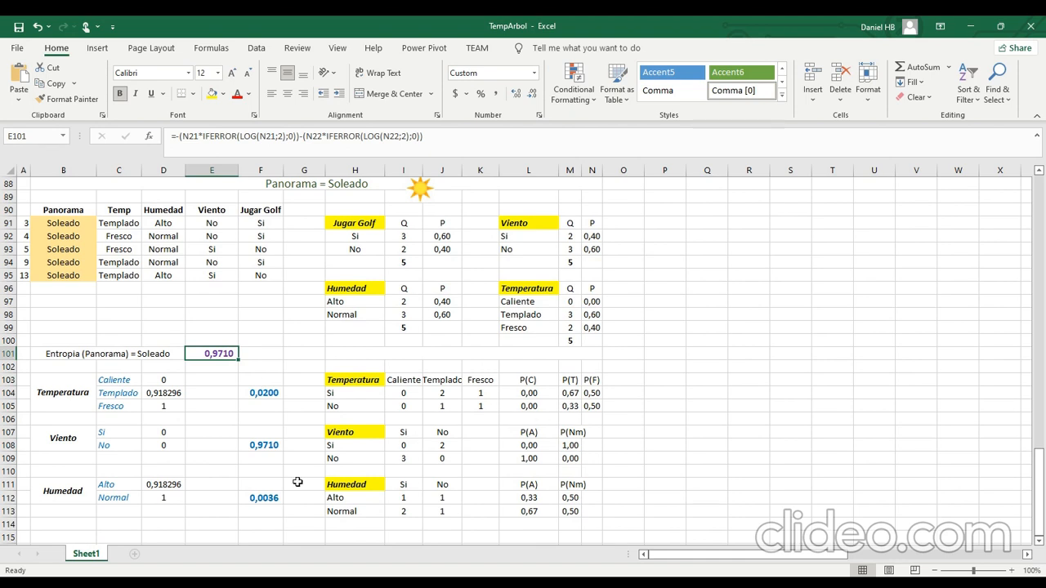
left_click_drag(63, 441, 159, 436)
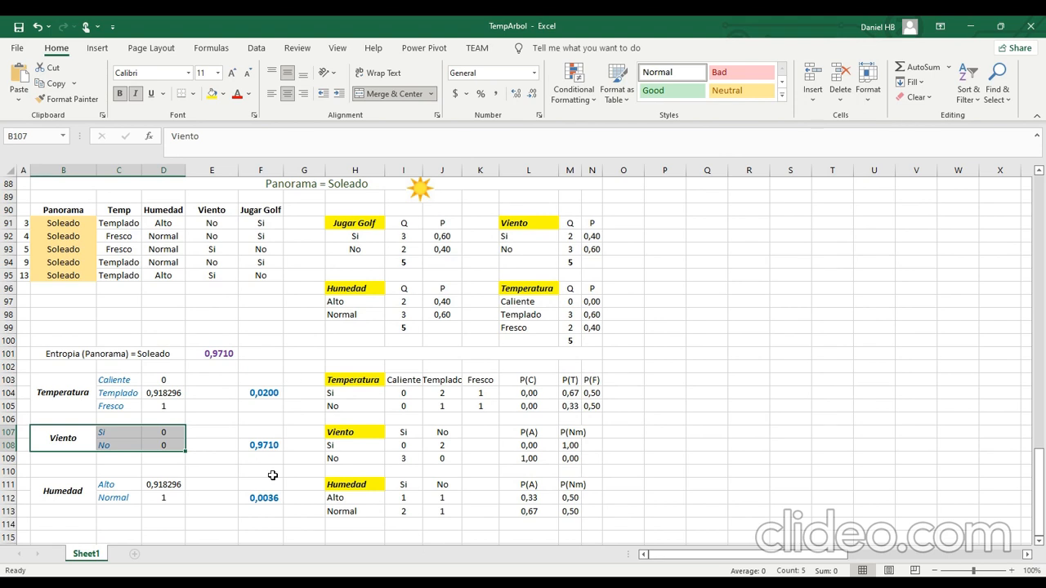
Examine the Nublado entropy in D22 and its row in the general Panorama calculations.
scroll(272, 475, "up", 6)
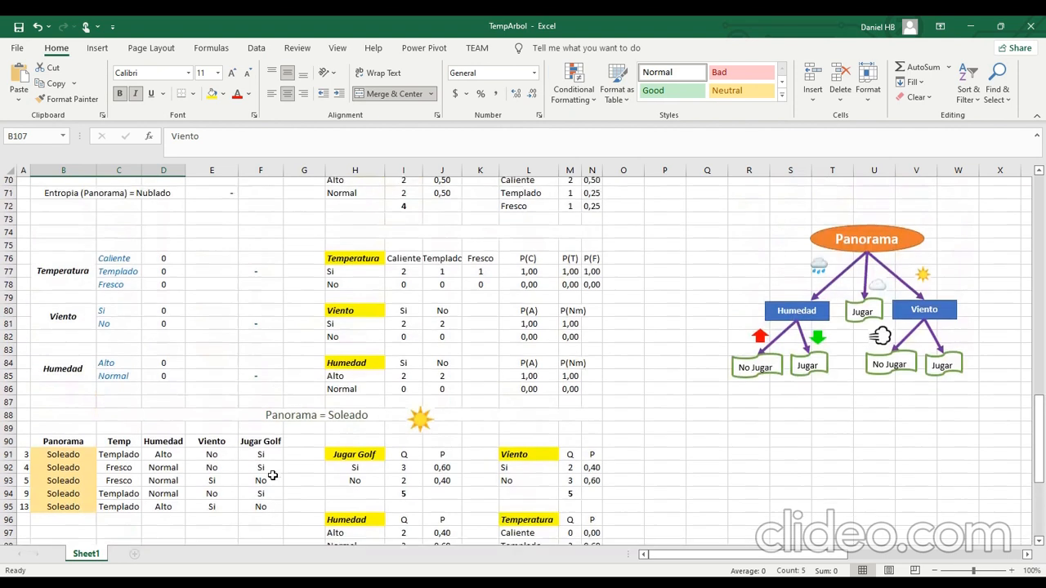
scroll(261, 348, "up", 3)
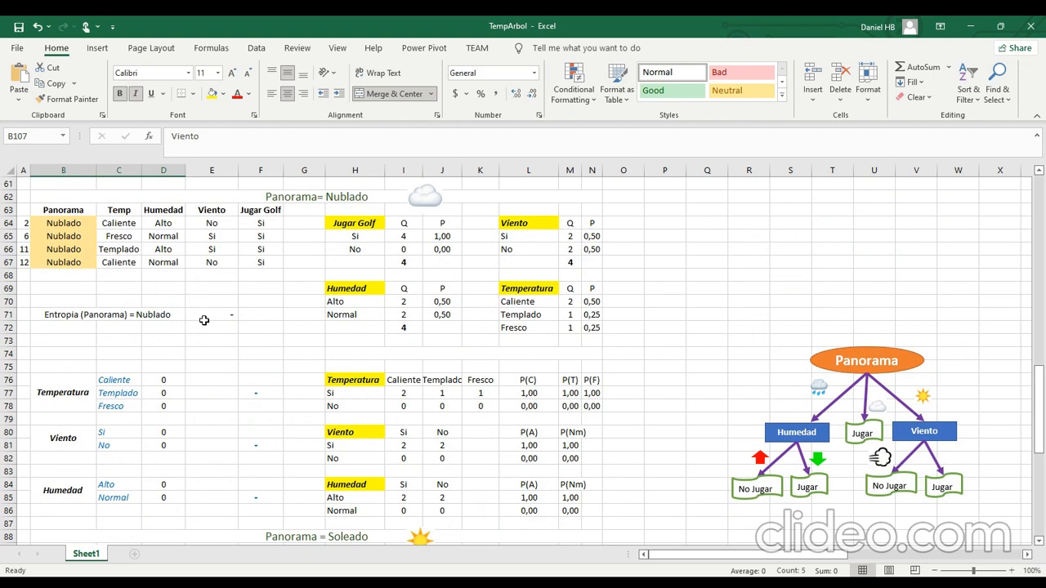
scroll(232, 370, "up", 16)
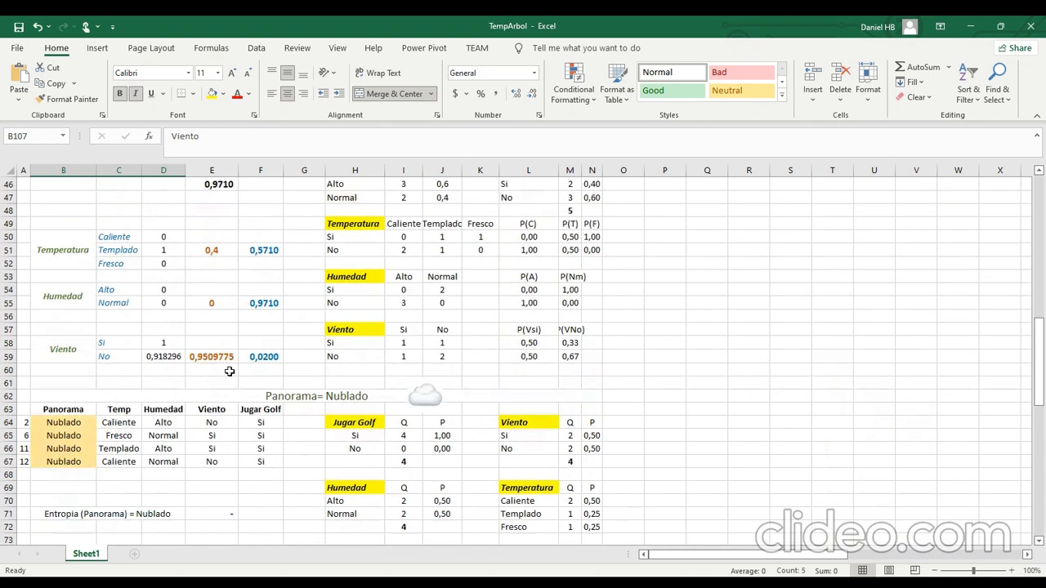
scroll(230, 373, "up", 3)
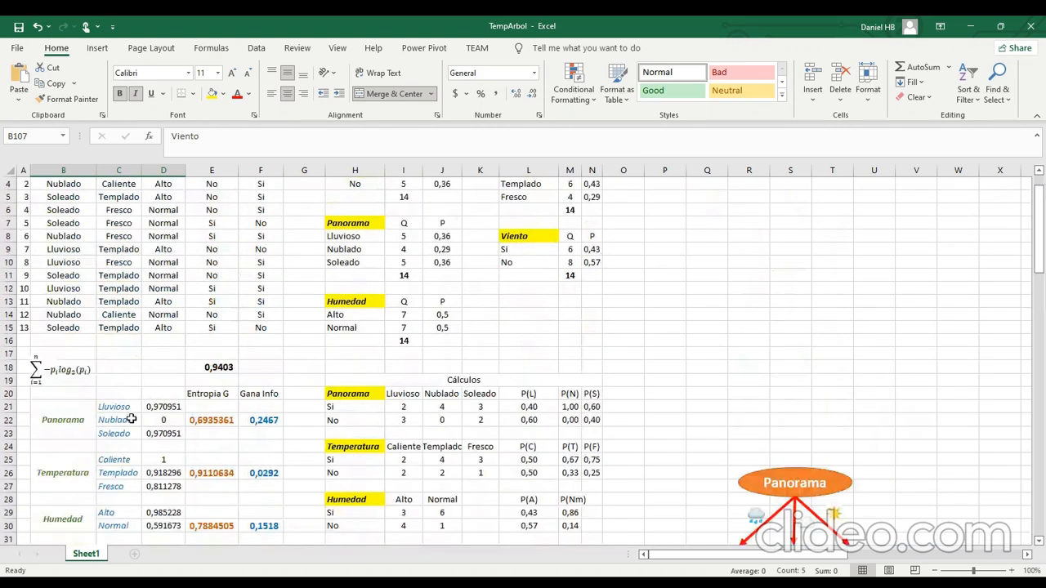
left_click(163, 420)
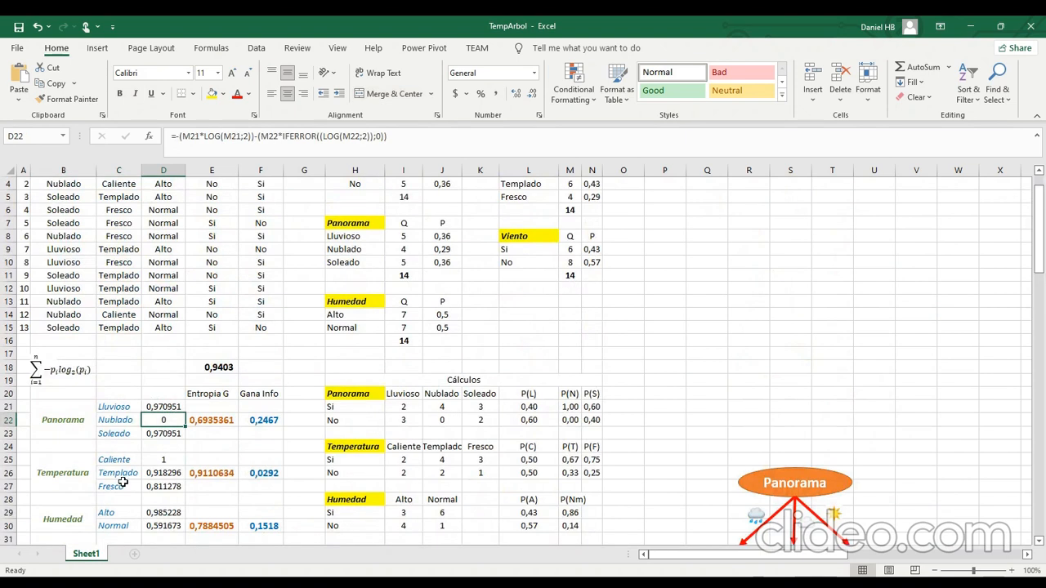
left_click(8, 420)
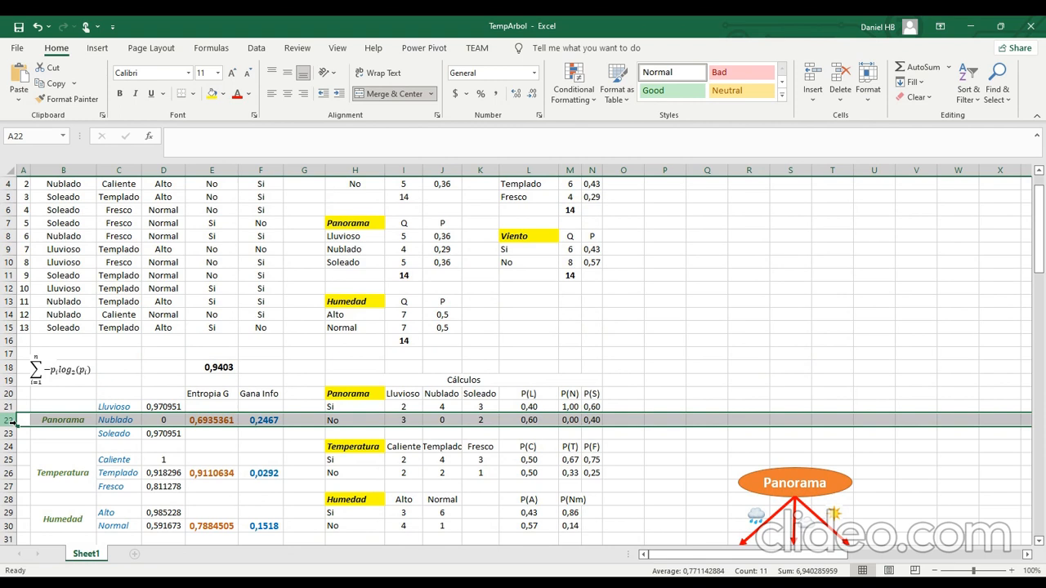
Examine the Nublado branch's section and the formula of its entropy in E71.
scroll(315, 476, "down", 7)
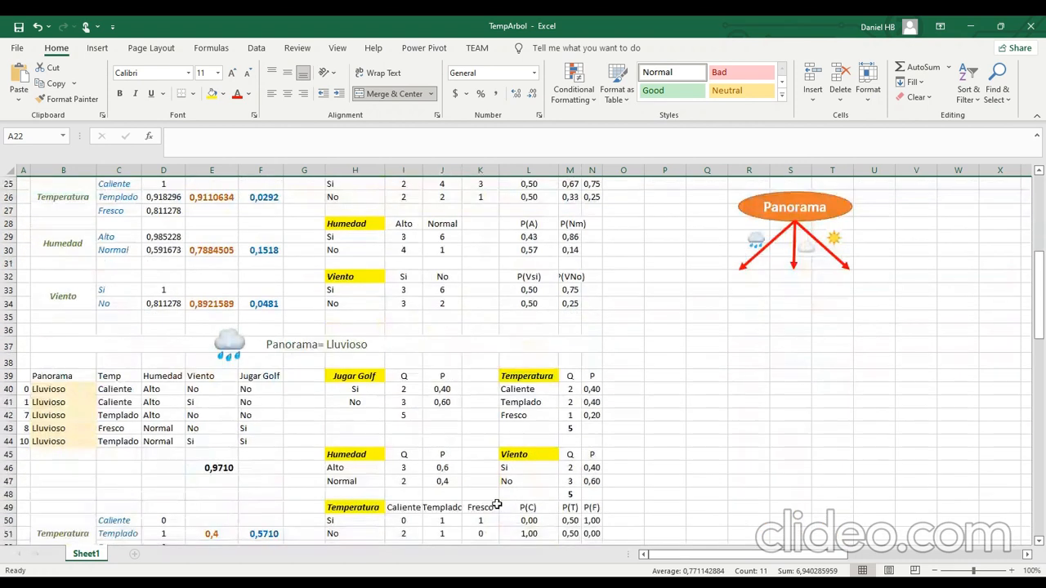
scroll(507, 503, "up", 2)
scroll(497, 503, "down", 5)
scroll(496, 504, "down", 1)
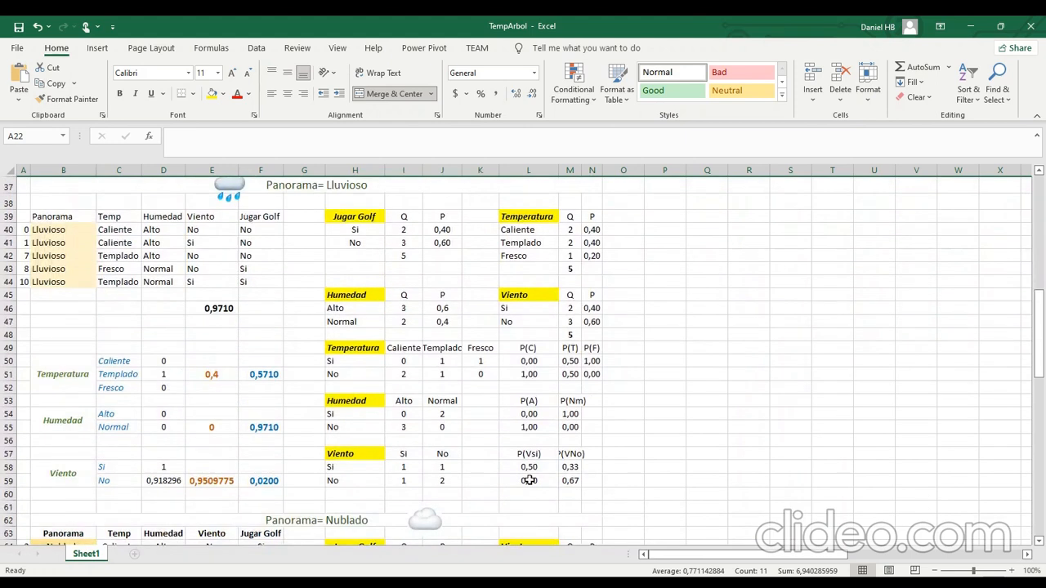
scroll(389, 444, "down", 5)
scroll(387, 442, "down", 3)
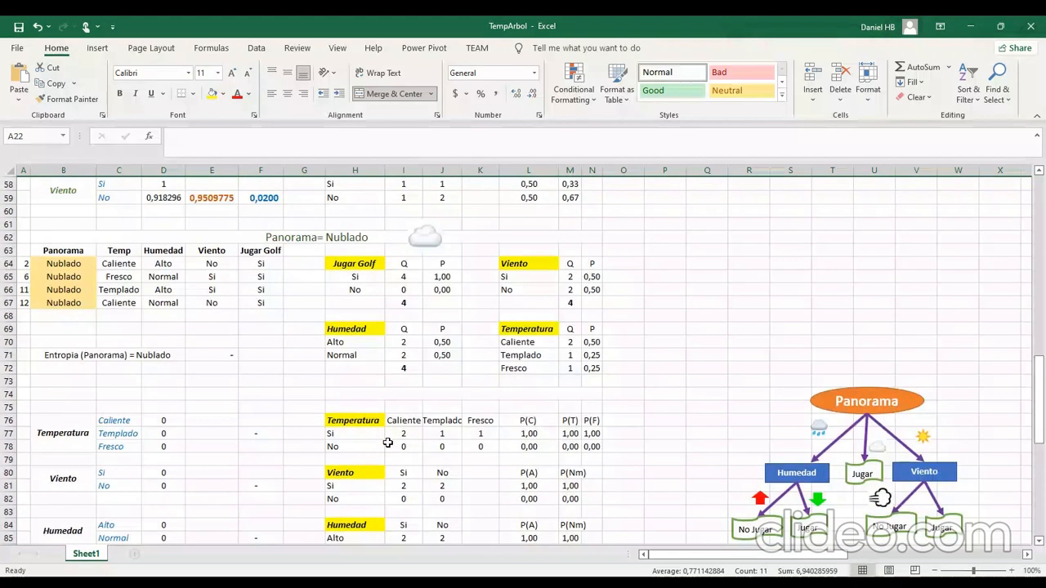
left_click(204, 315)
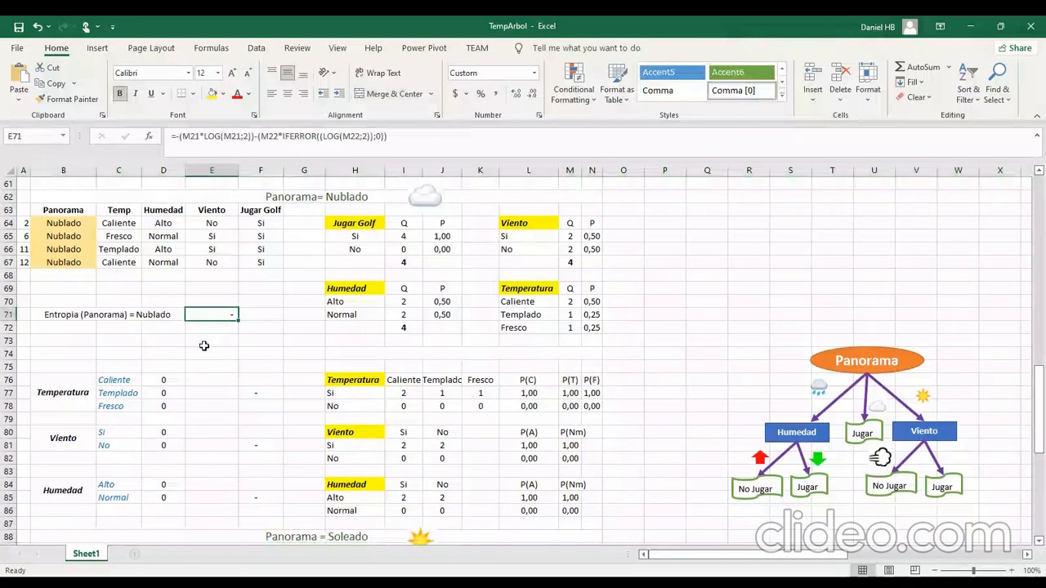
Examine the Nublado information gains in F77:F85 and trace the decision tree from the Panorama root down its rainy branch through Humedad.
left_click_drag(259, 393, 270, 496)
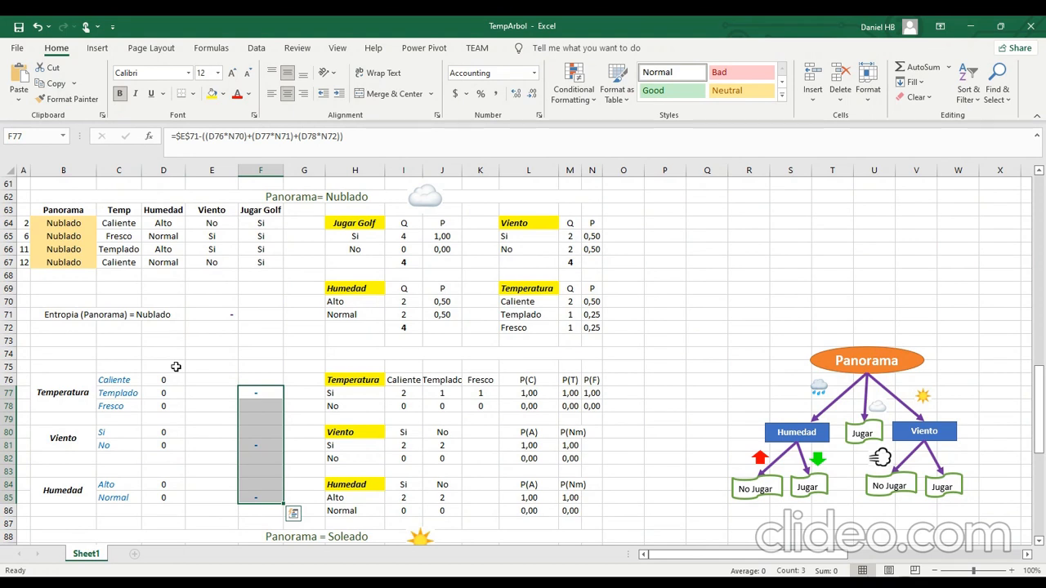
left_click(923, 357)
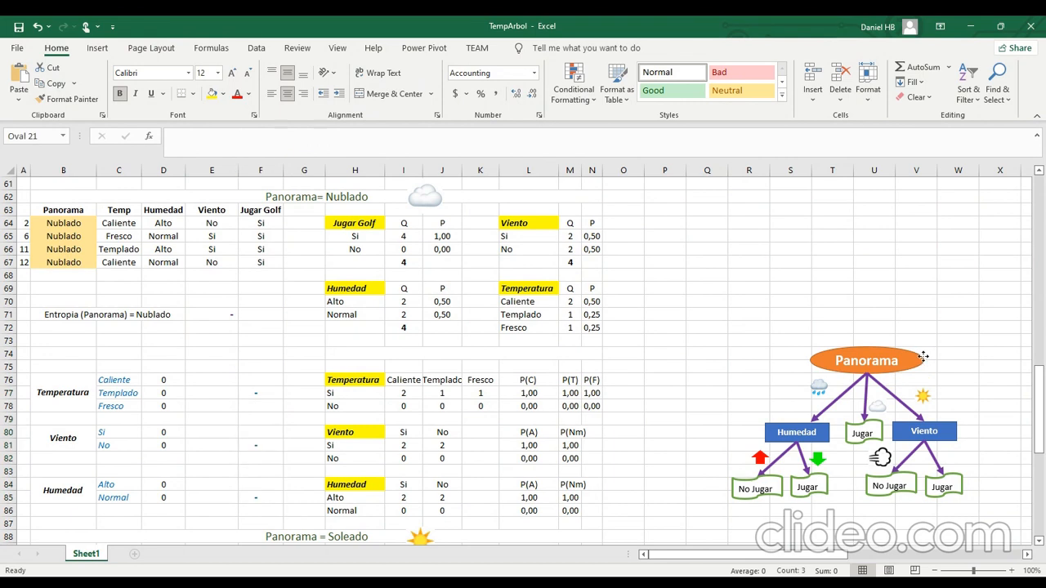
left_click(820, 397)
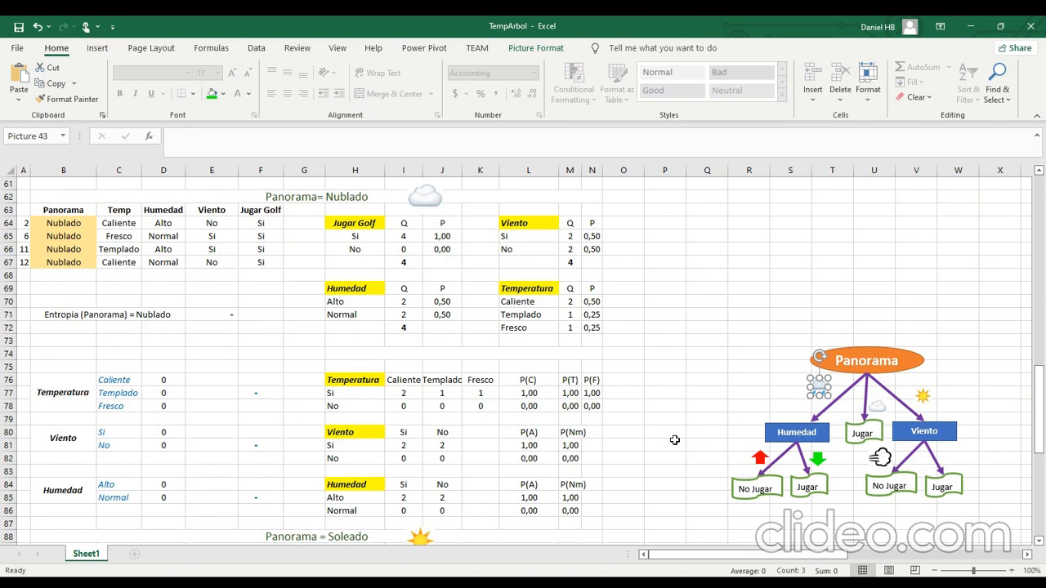
left_click(696, 419)
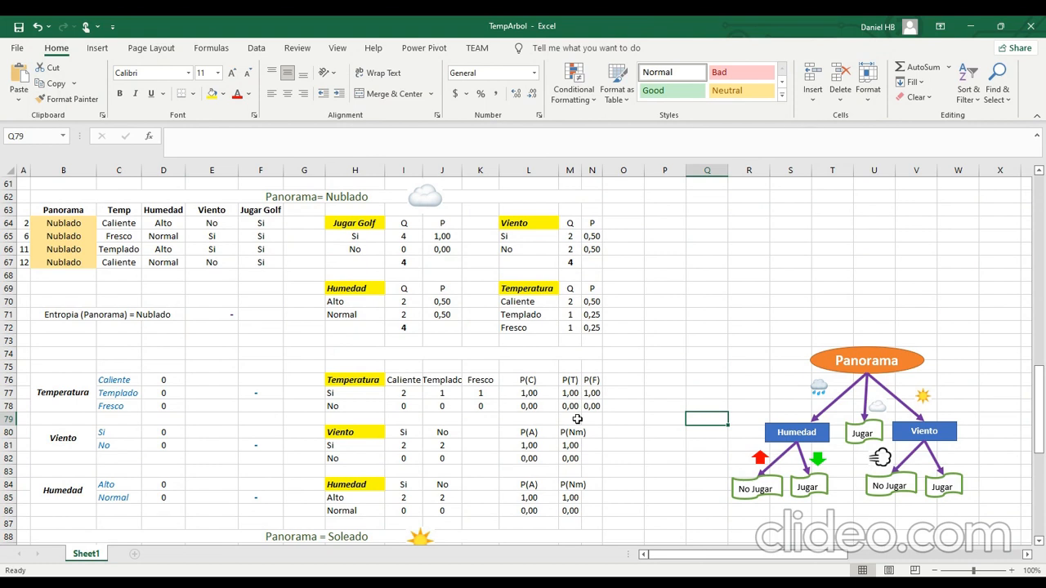
left_click(758, 457)
left_click(696, 458)
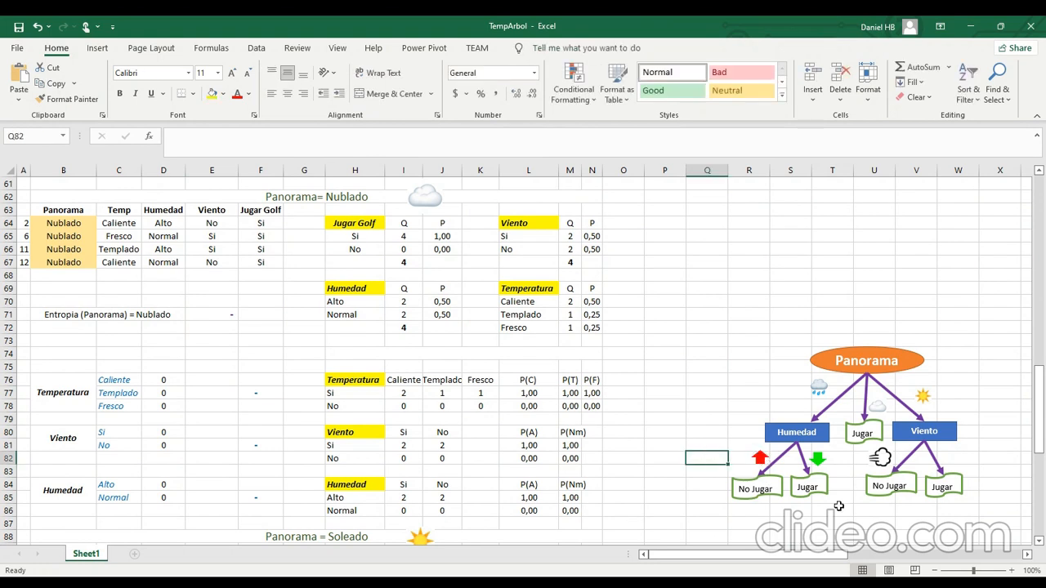
Check the tree's cloudy branch against the Nublado rows in B64:B67 and their Jugar Golf values in F64:F67.
left_click(876, 406)
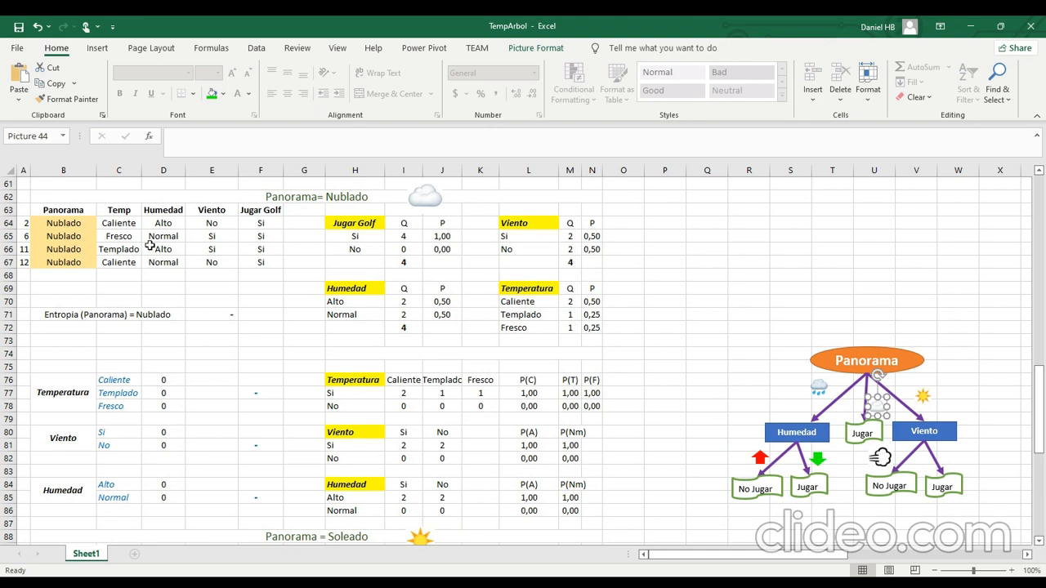
left_click_drag(80, 223, 75, 265)
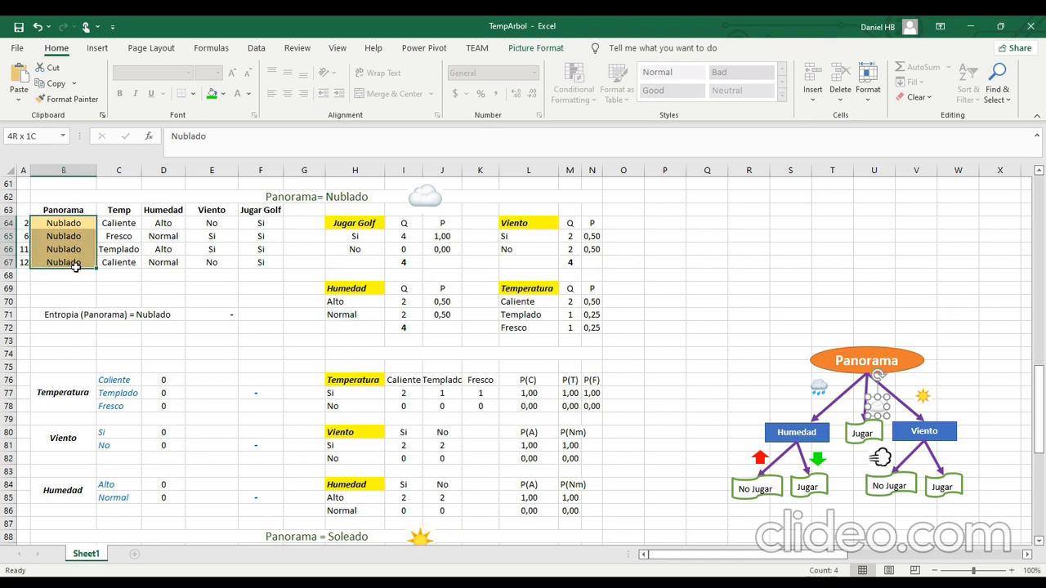
left_click_drag(257, 228, 250, 263)
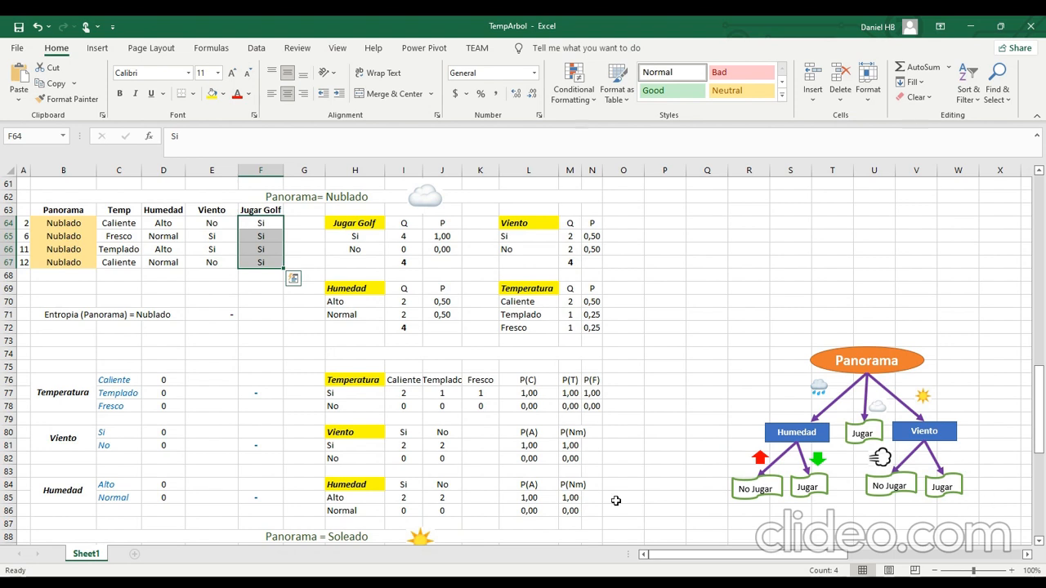
scroll(616, 501, "down", 1)
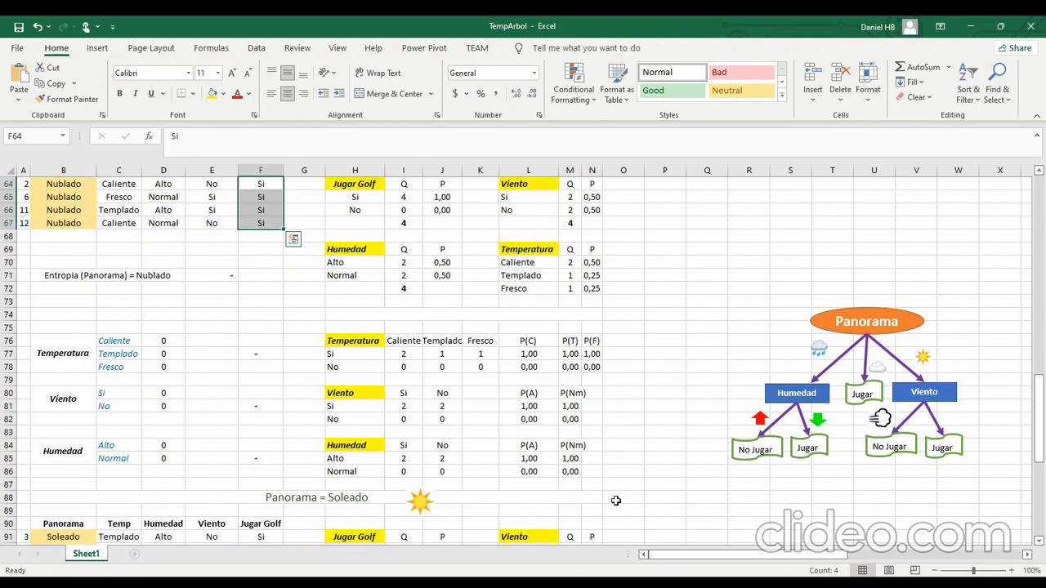
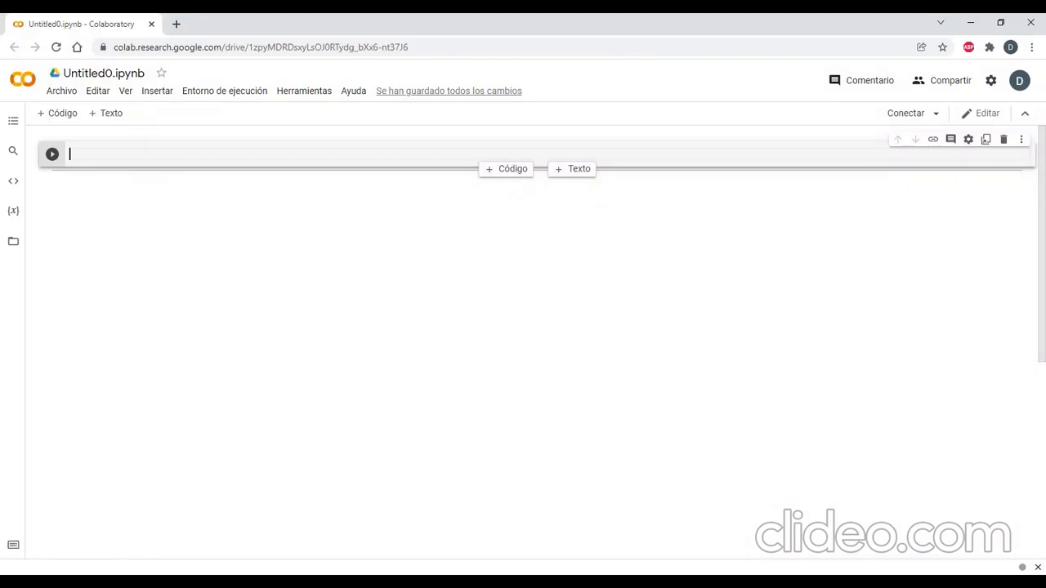
Import pandas as pd in the empty first cell and run it.
type("import p")
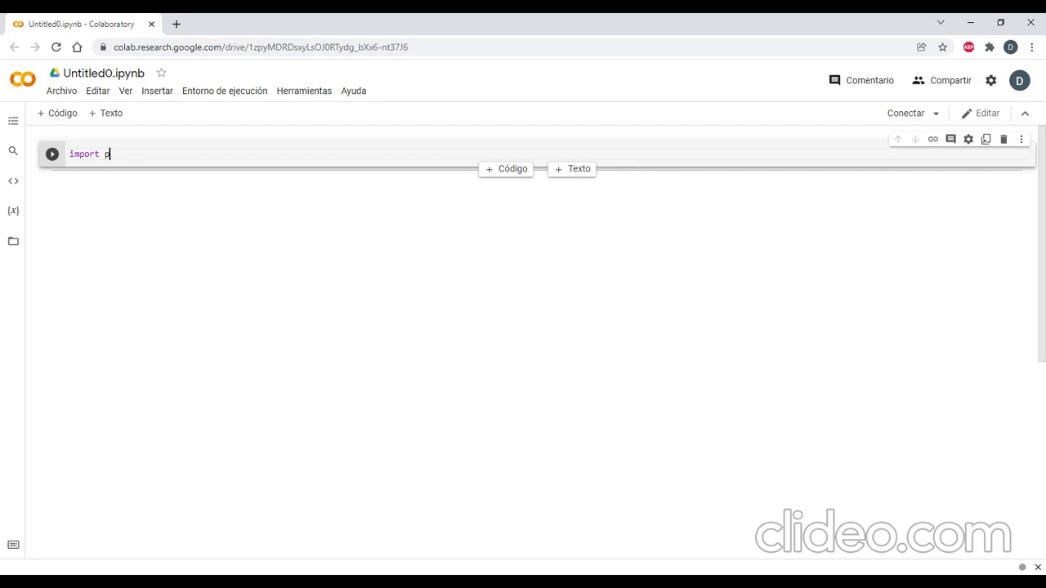
type("andas as pd")
left_click(53, 155)
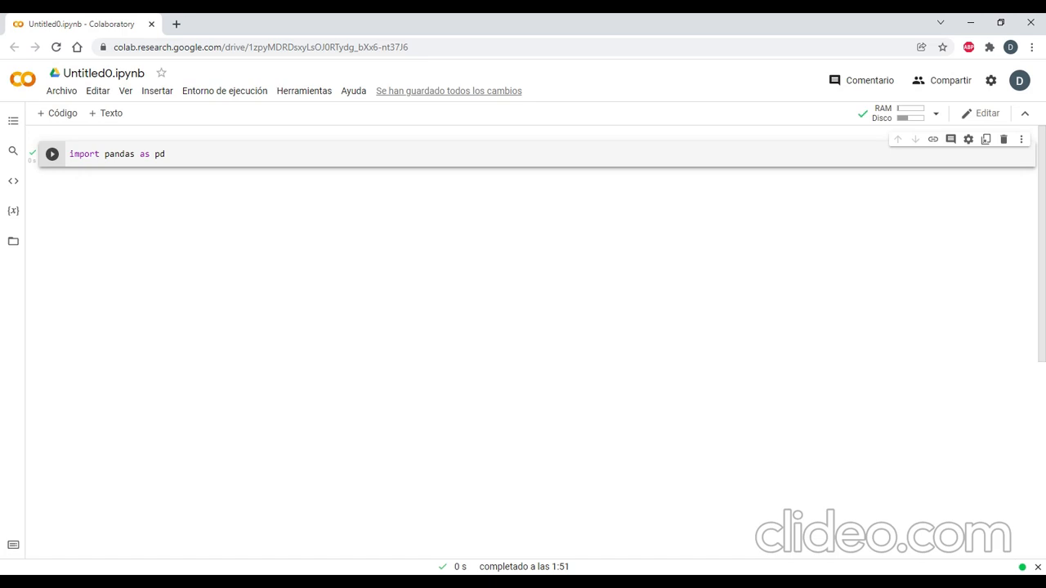
Add a code cell that assigns the copied list of golf data rows to dataSet, and run it.
left_click(74, 121)
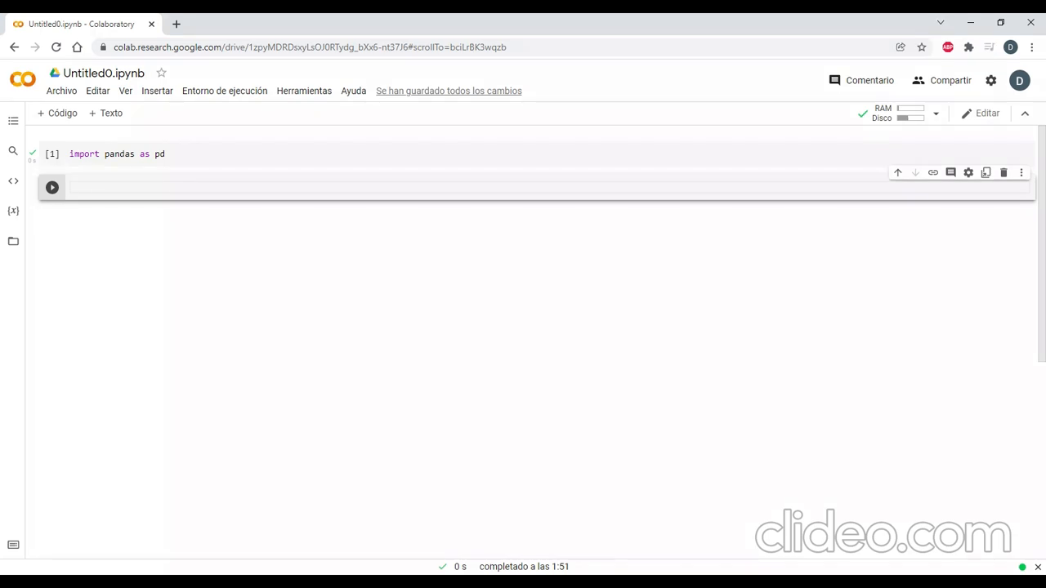
type("da")
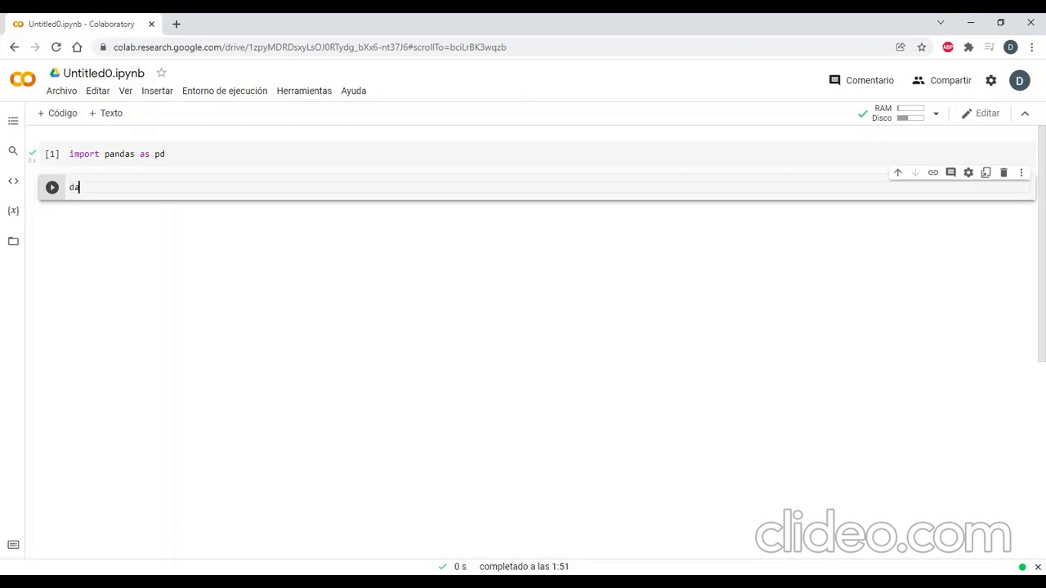
type("taSet")
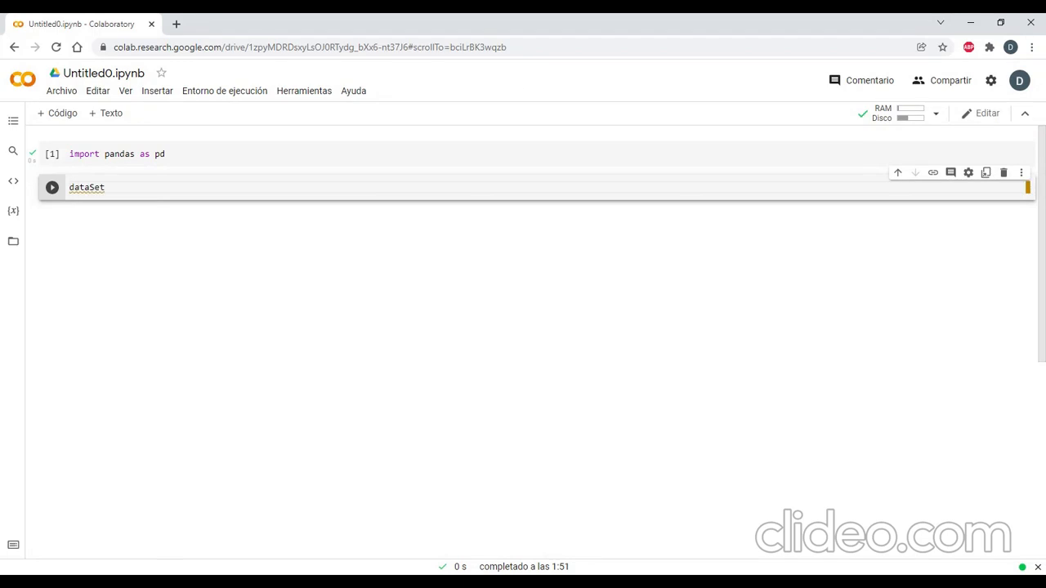
type("=")
type("[['Lluvioso','Caliente','Alto','No','No'], ['Lluvioso','Caliente','Alto','Si','No'], ['Nublado','Caliente','Alto','No','Si'], ['Soleado','Templado','Alto','No','Si'], ['Soleado','Fresco','Normal','No','Si'], ['Soleado','Fresco','Normal','Si','No'], ['Nublado','Fresco','Normal','Si','Si'], ['Lluvioso','Templado','Alto','No','No'], ['Lluvioso','Fresco','Normal','No','Si'], ['Soleado','Templado','Normal','No','Si'], ['Lluvioso','Templado','Normal','Si','Si'], ['Nublado','Templado','Alto','Si','Si'], ['Nublado','Caliente','Normal','No','Si'], ['Soleado','Templado','Alto','Si','No']]")
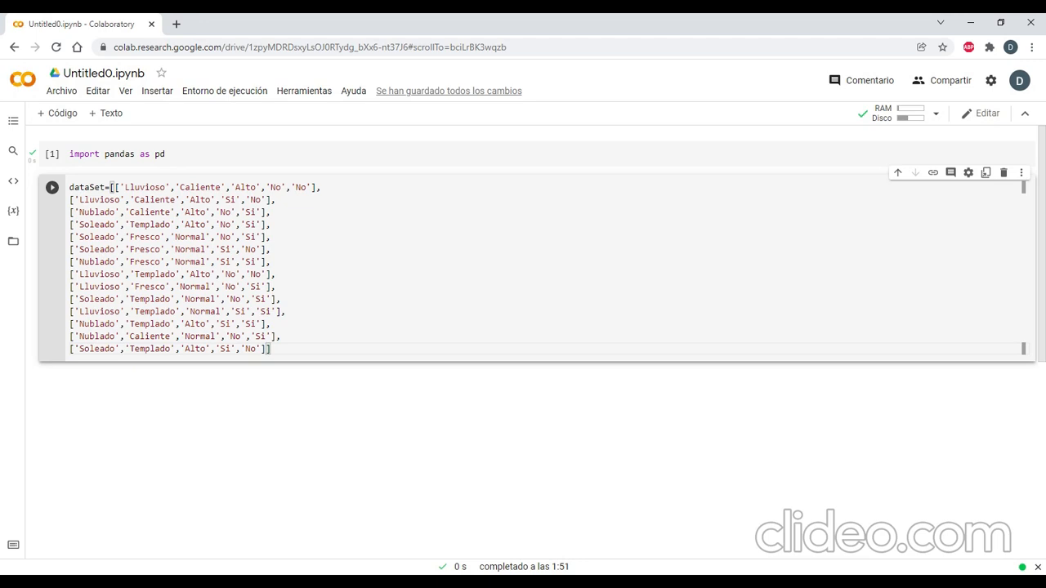
left_click(52, 187)
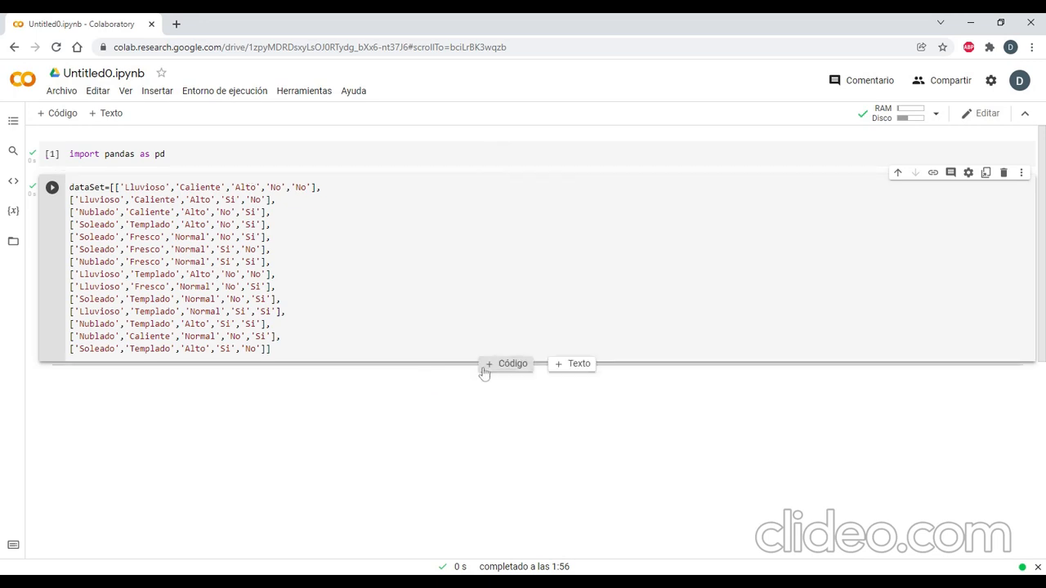
Start a list named etiqueta in a new code cell below the data, with the labels 'Panorama' and 'Temperatura'.
left_click(484, 371)
left_click(506, 363)
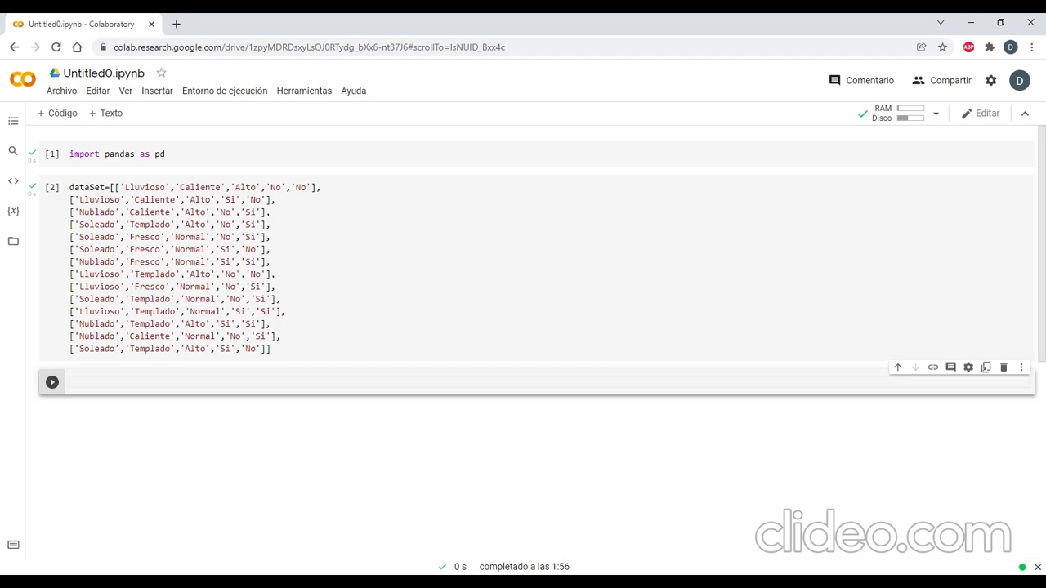
type("etiqueta=")
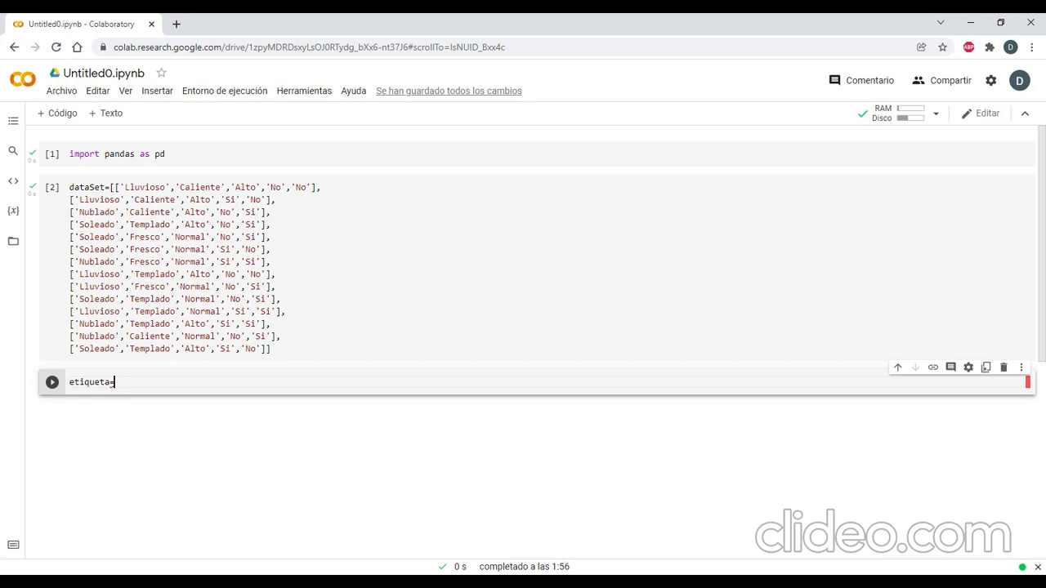
type("[")
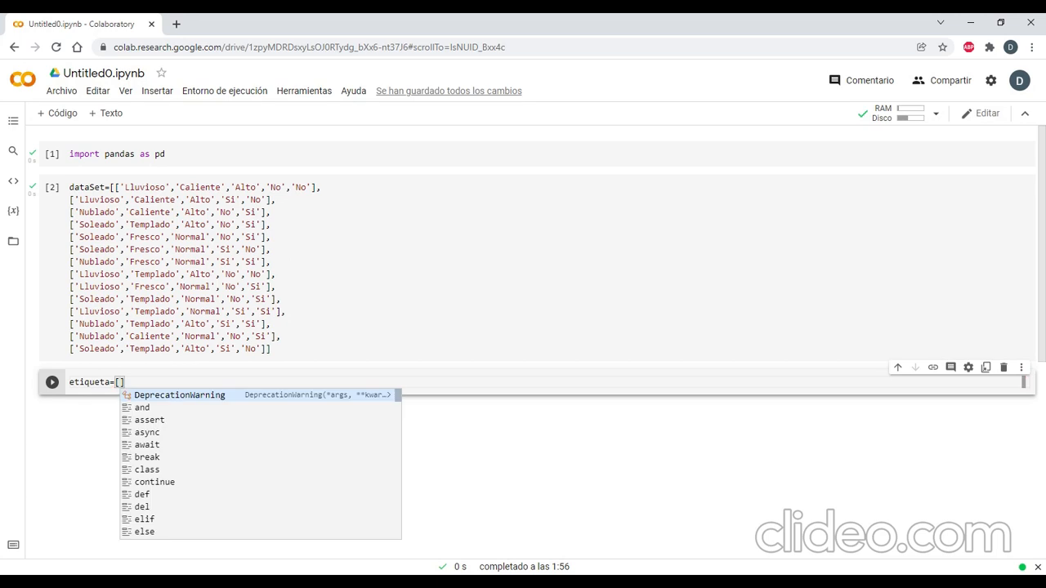
type("'Pa")
type("ma,")
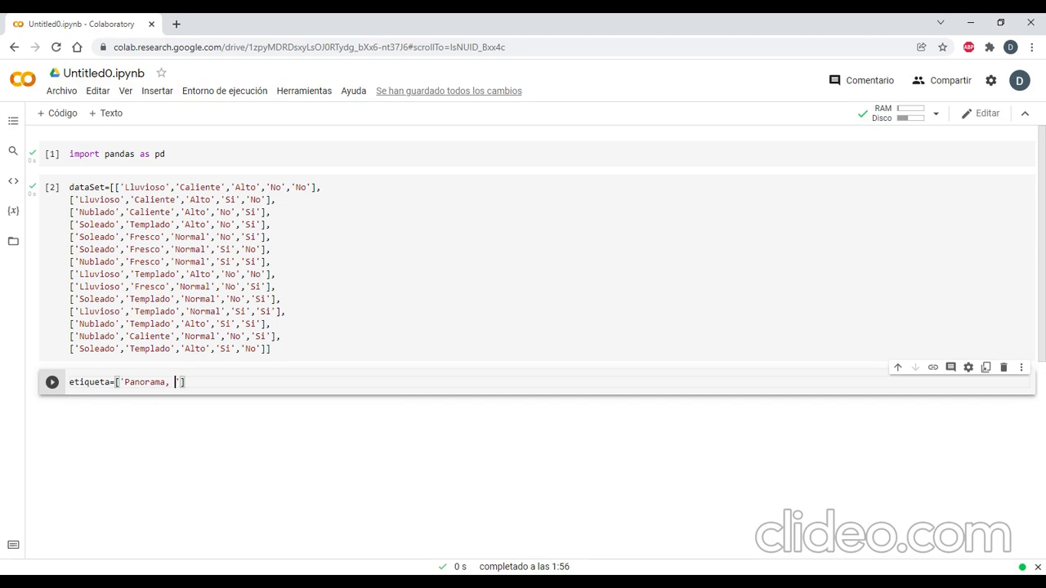
key("BackSpace")
key("BackSpace")
type("','Temperatutra")
key("BackSpace")
key("BackSpace")
key("BackSpace")
type("ra','")
Complete the etiqueta list with 'Humedad', 'Viento' and 'Jugar', and run the cell.
type("HGum")
key("BackSpace")
key("BackSpace")
key("BackSpace")
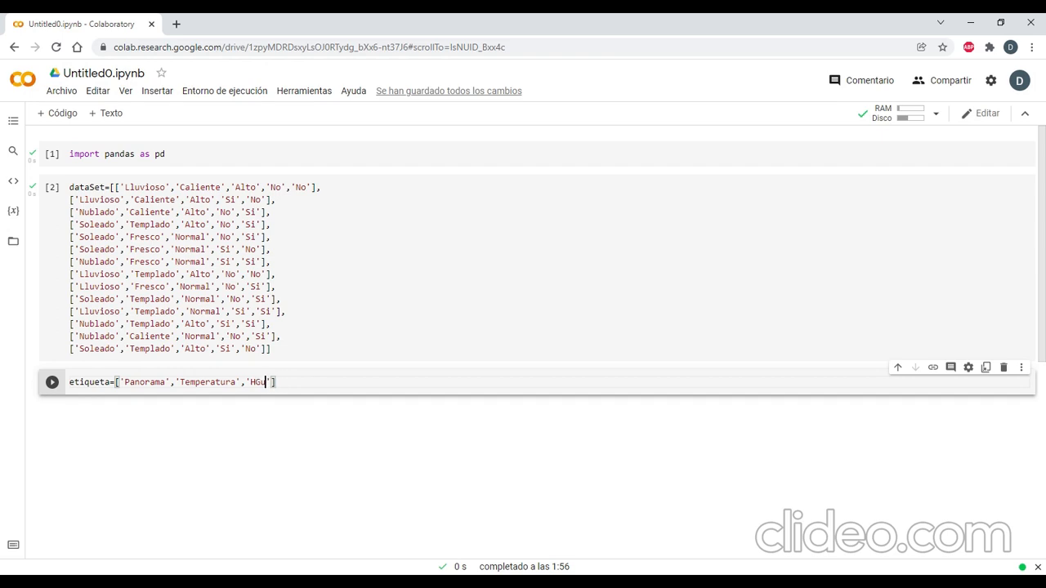
type("umedad','Viento','Jugar")
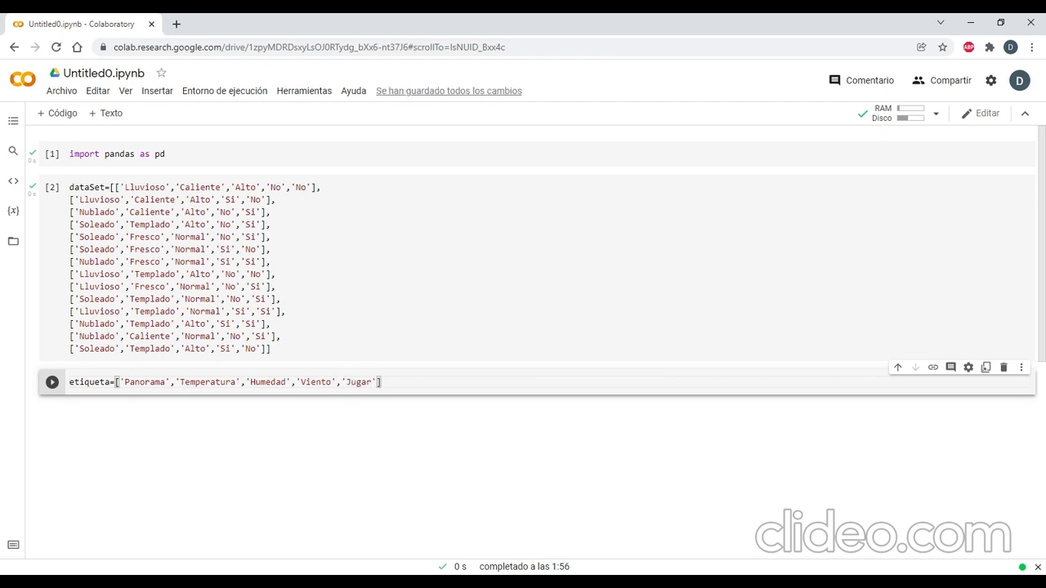
key("ctrl+Return")
Add and run a code cell with df=pd.DataFrame(dataSet,columns=etiqueta).
left_click(58, 113)
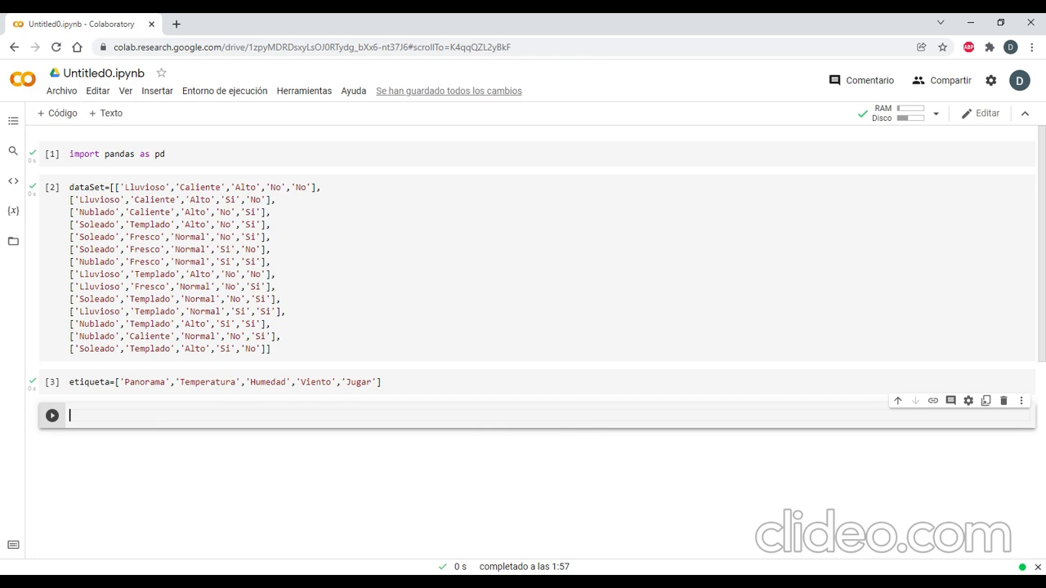
type("df=")
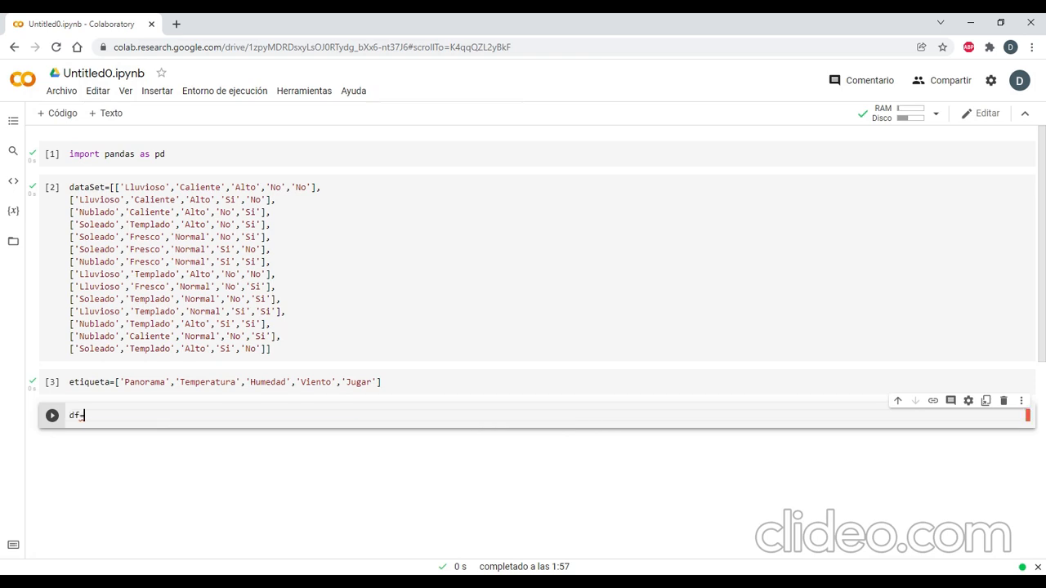
type("pd.DataFrame(")
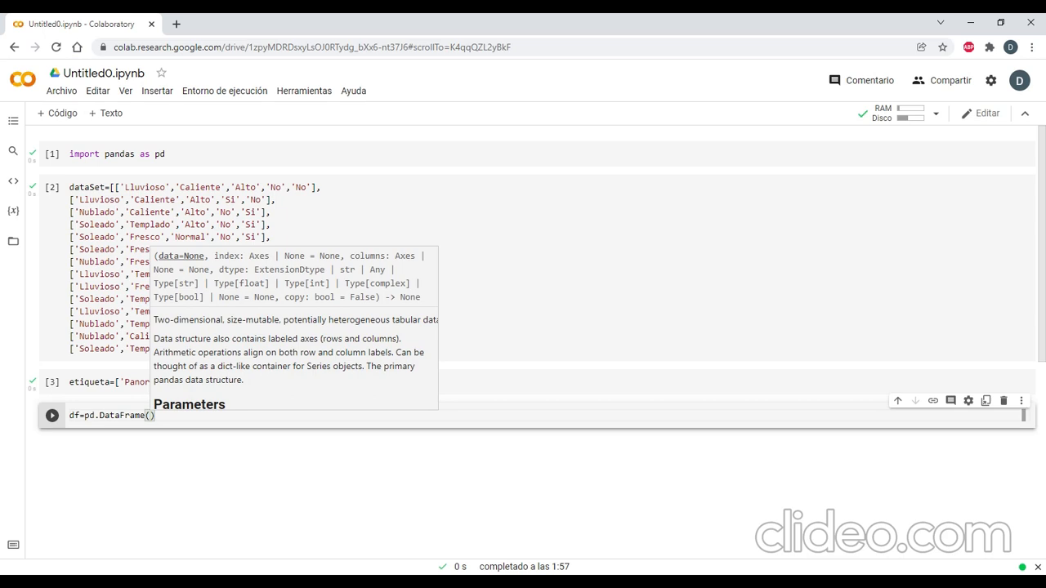
type("dataSet")
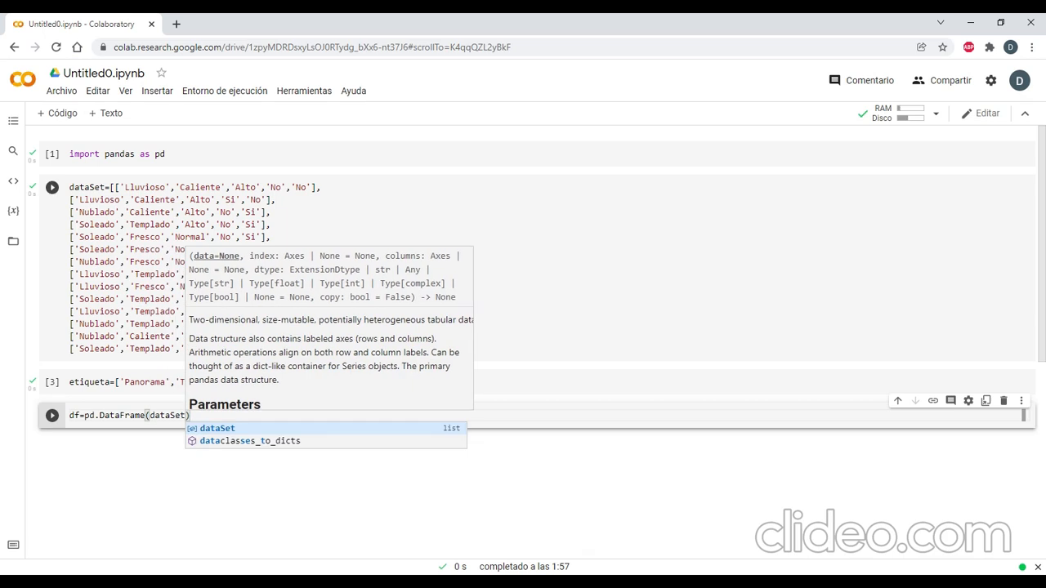
type(",col")
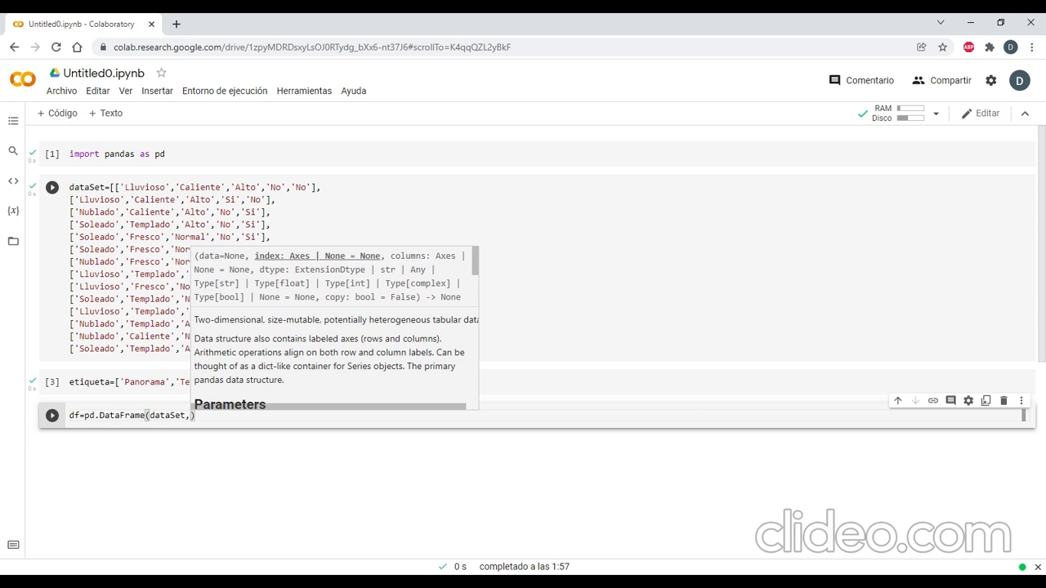
type("umns=")
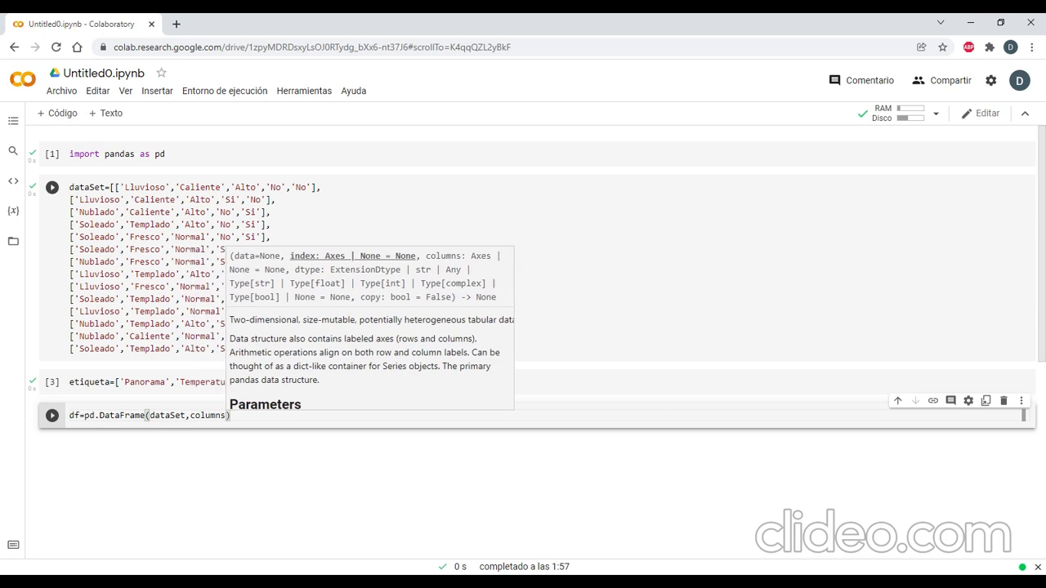
type("'")
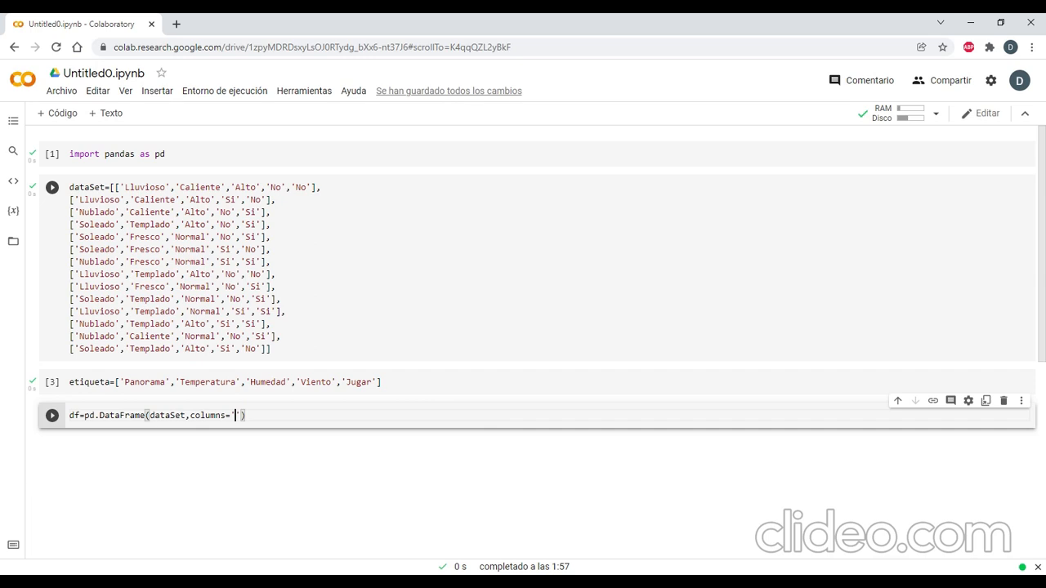
type("etiquera")
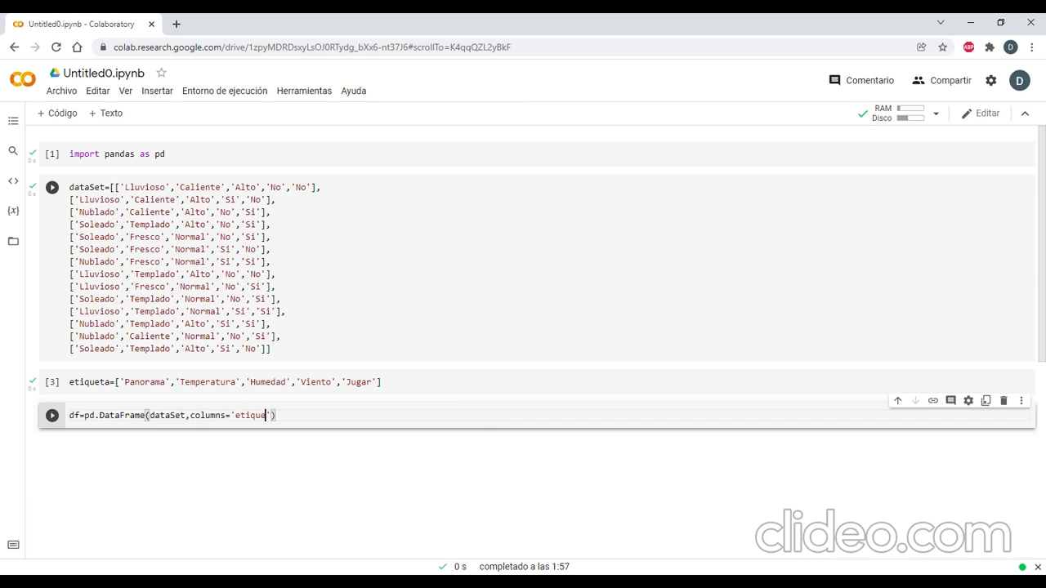
key("BackSpace")
type("a")
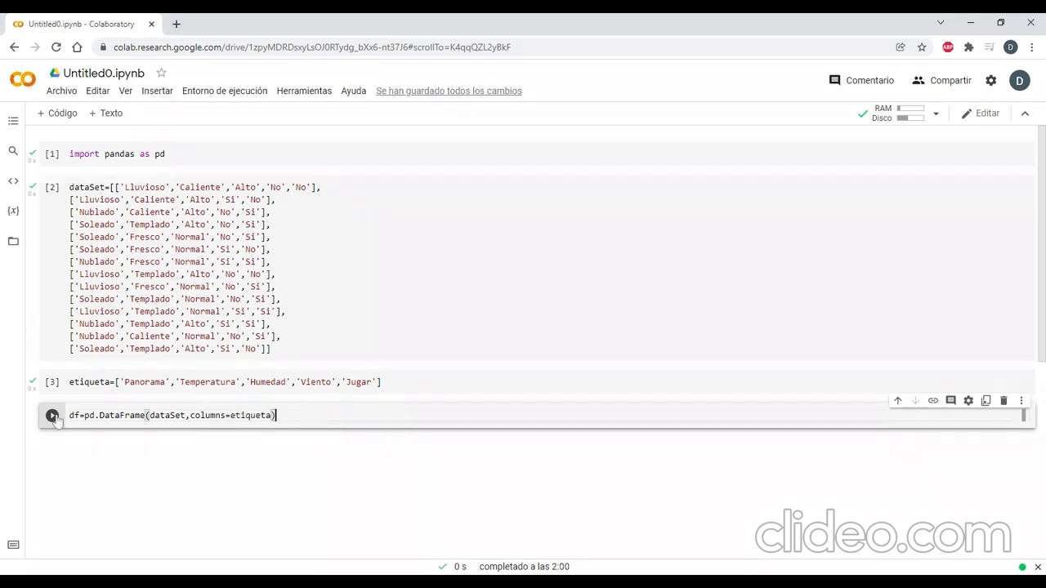
left_click(53, 416)
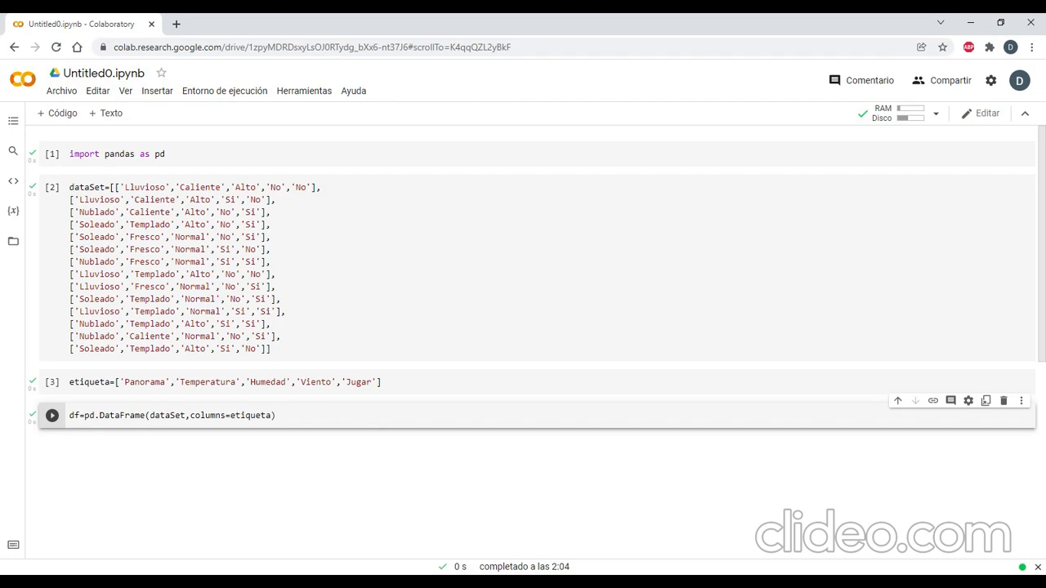
Add a line with df below the DataFrame definition and rerun the cell to display the table.
left_click(276, 416)
key("Return")
type("df")
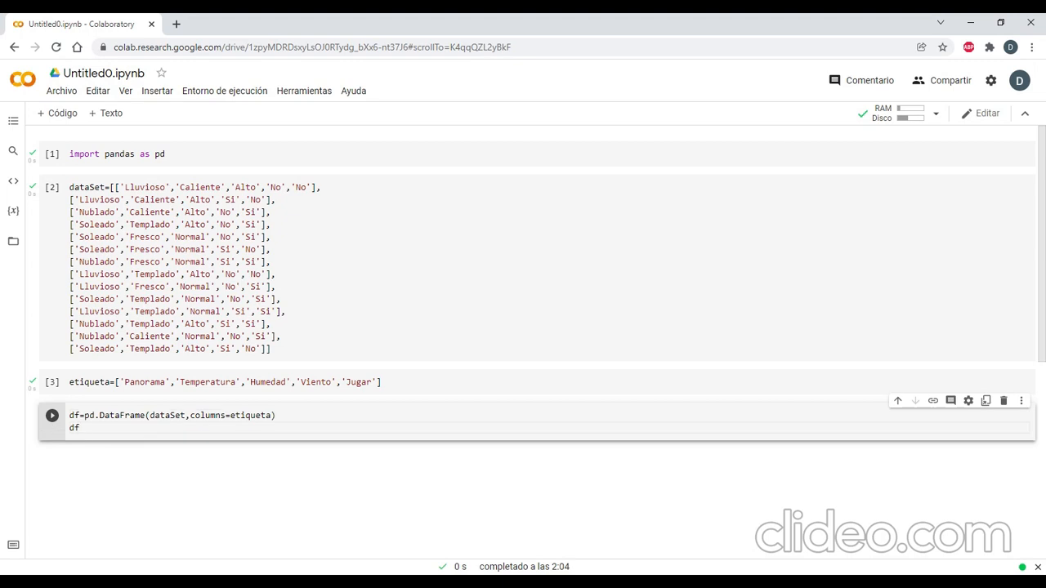
key("ctrl+Return")
scroll(110, 465, "down", 3)
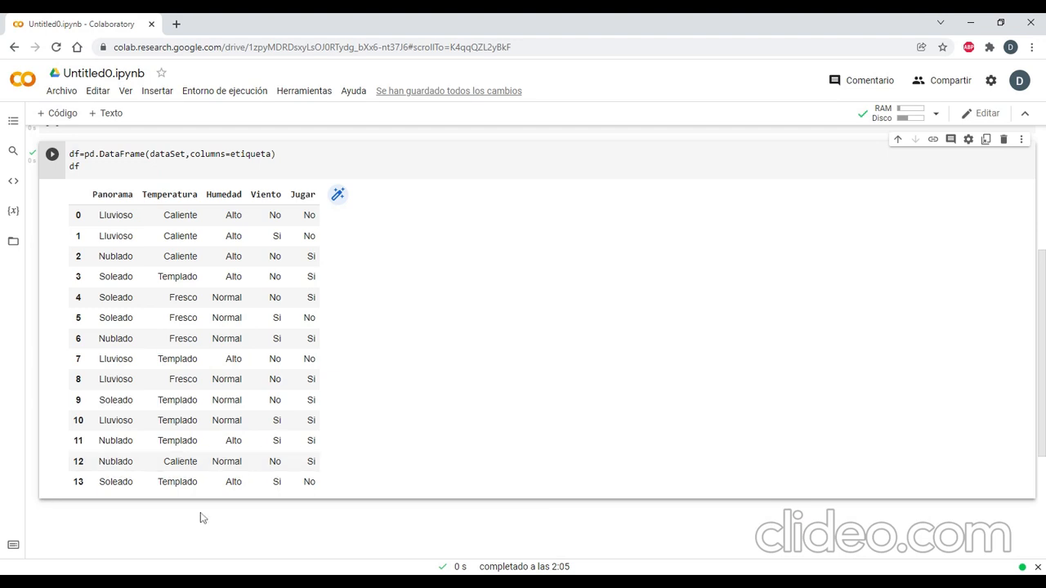
Add a code cell below the displayed table and import tree from sklearn in it.
scroll(204, 514, "down", 2)
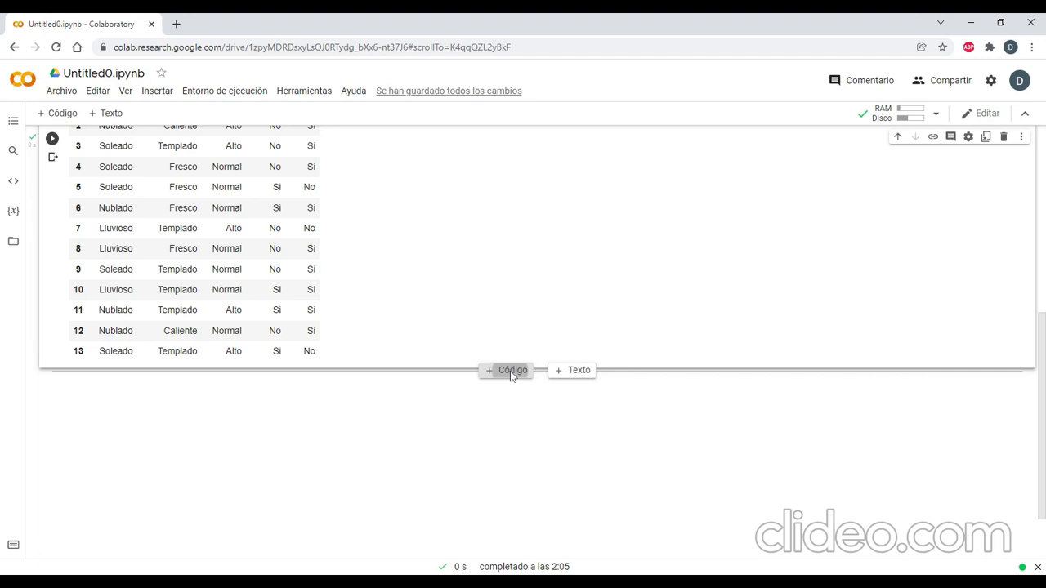
left_click(507, 372)
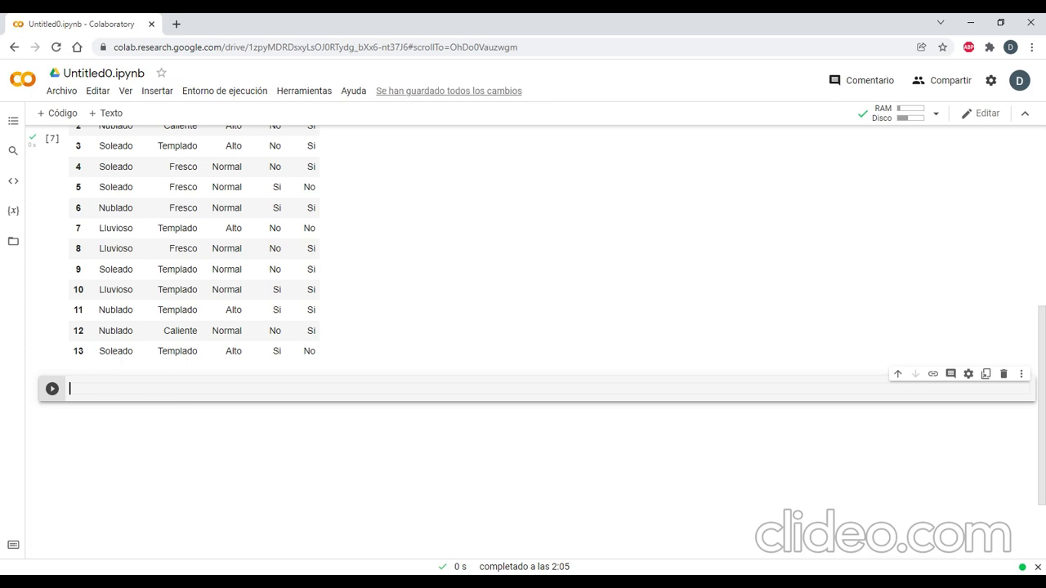
type("from sklearn")
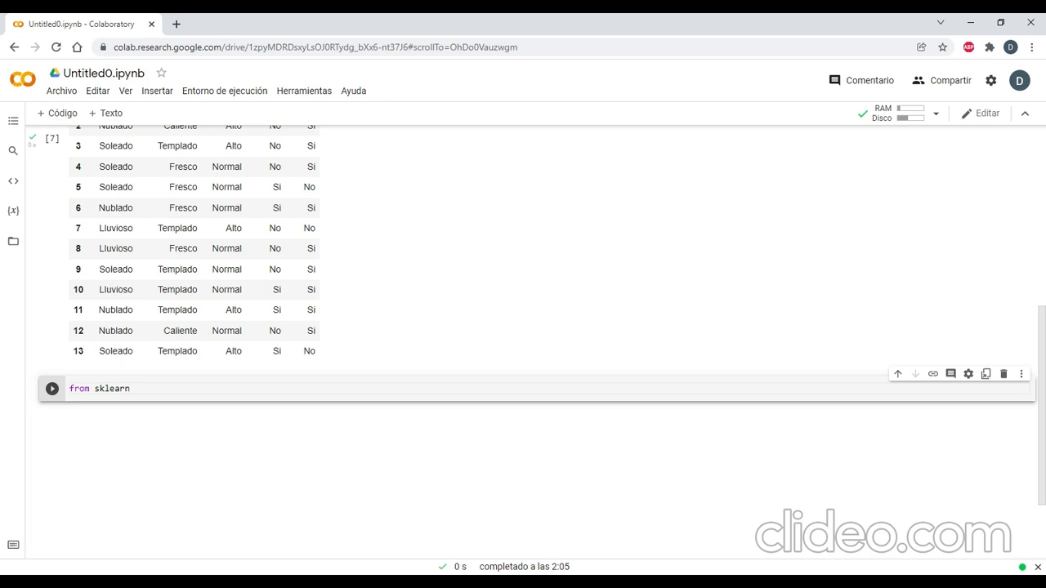
type(" import tree")
key("Return")
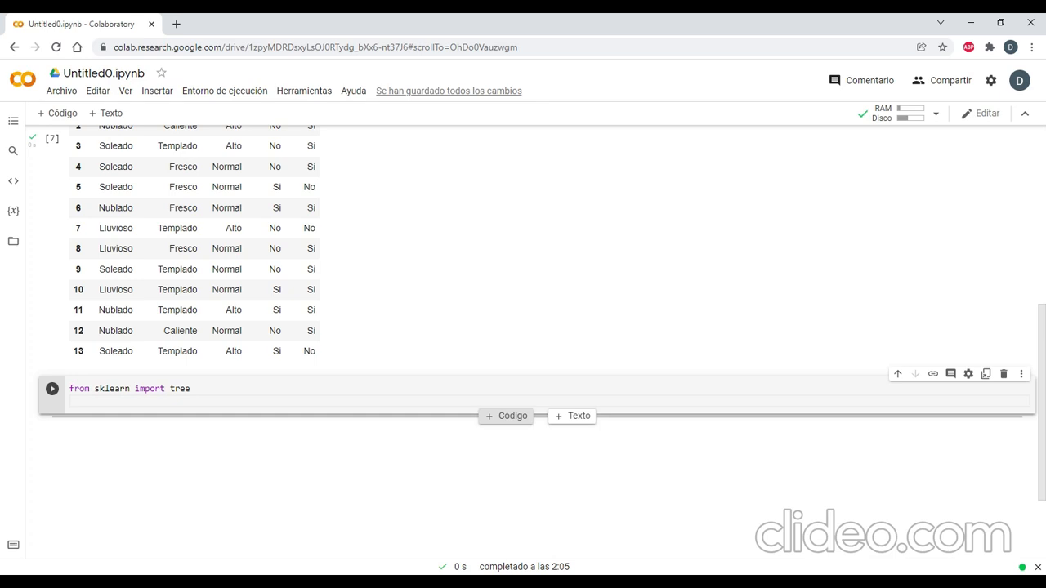
Below the tree import, start a line assigning tree.DecisionTreeClassifier to arbol.
key("Return")
type("arbol")
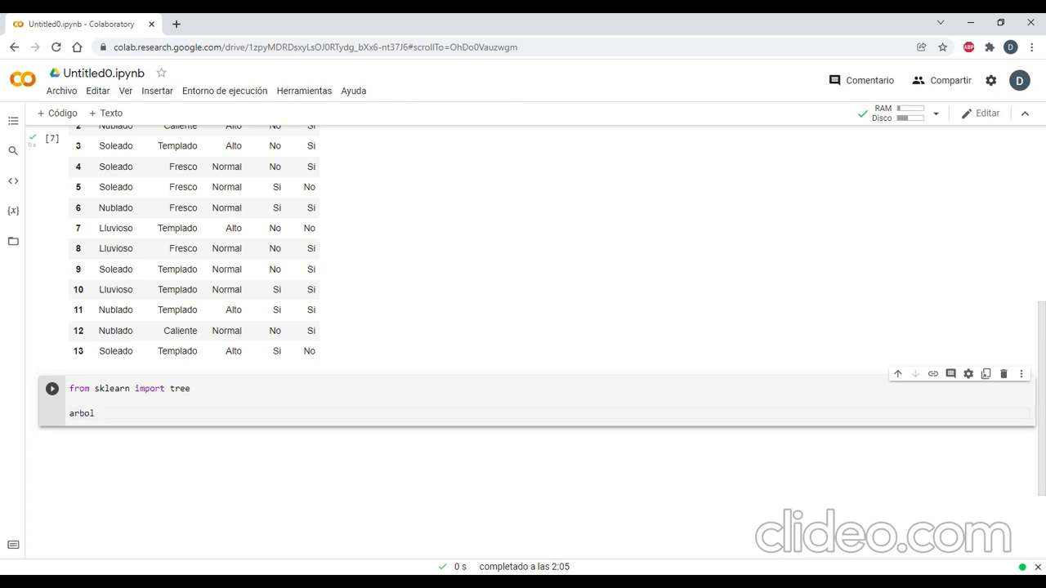
type("=treee")
key("BackSpace")
type(".")
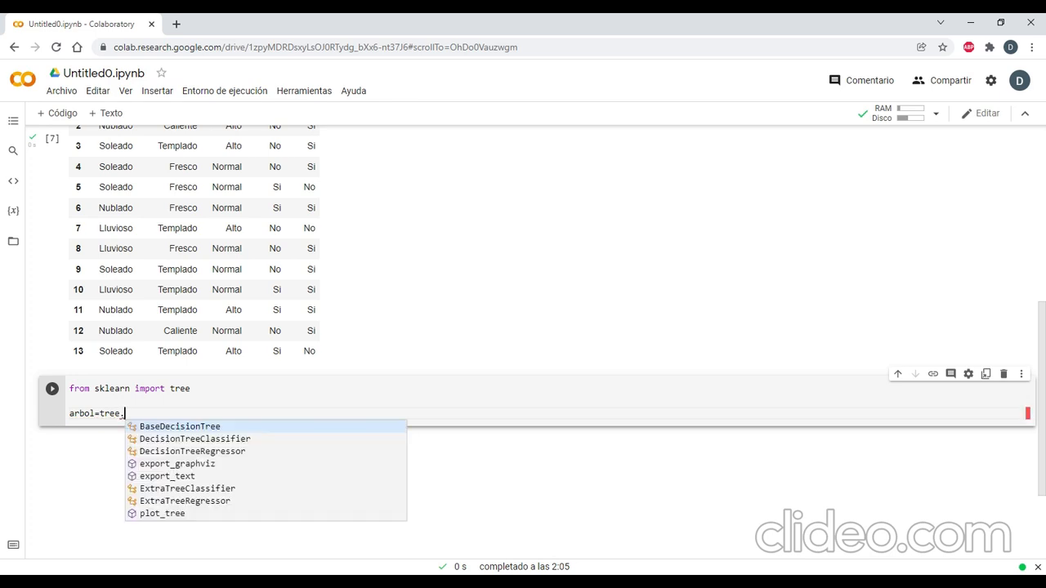
type("Decision")
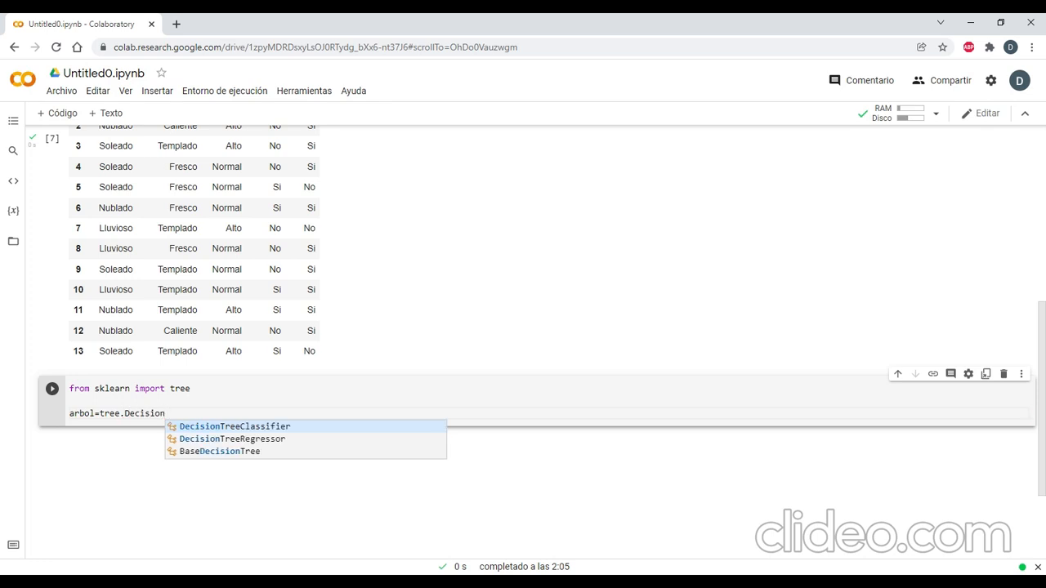
key("Return")
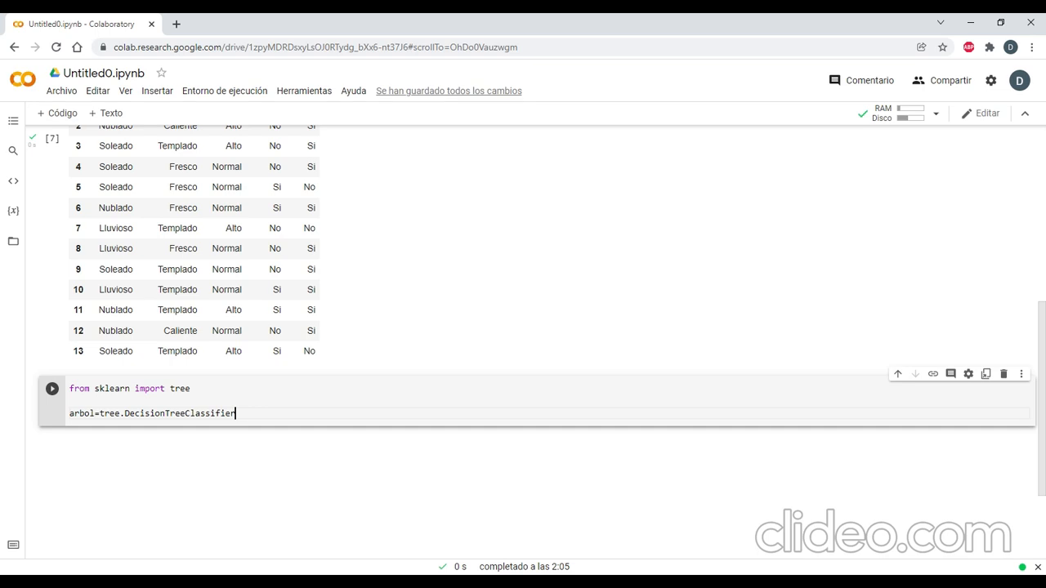
Give the DecisionTreeClassifier call the argument criterion='entropy' and run the cell.
type("(crit")
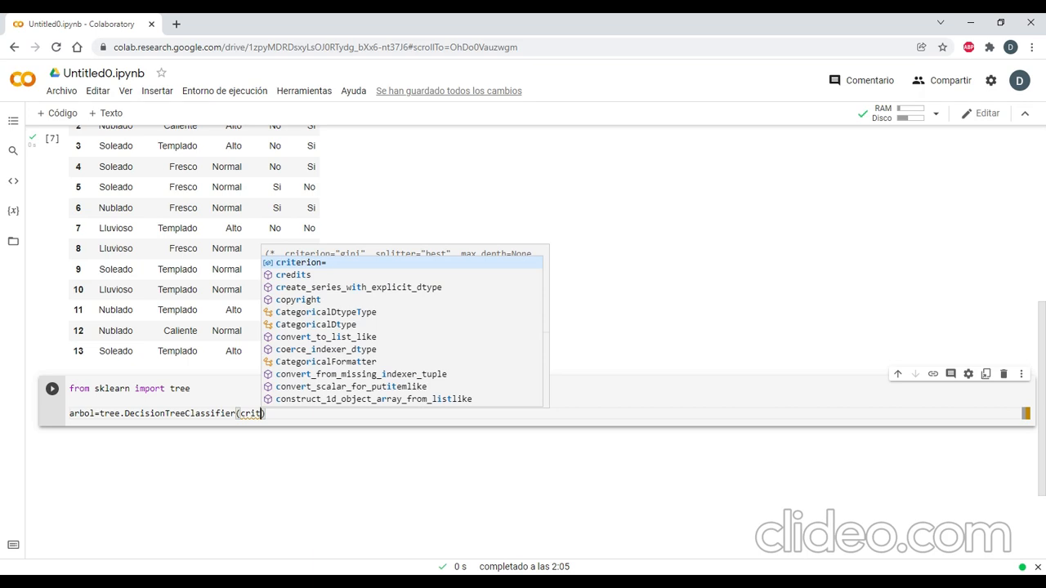
key("Tab")
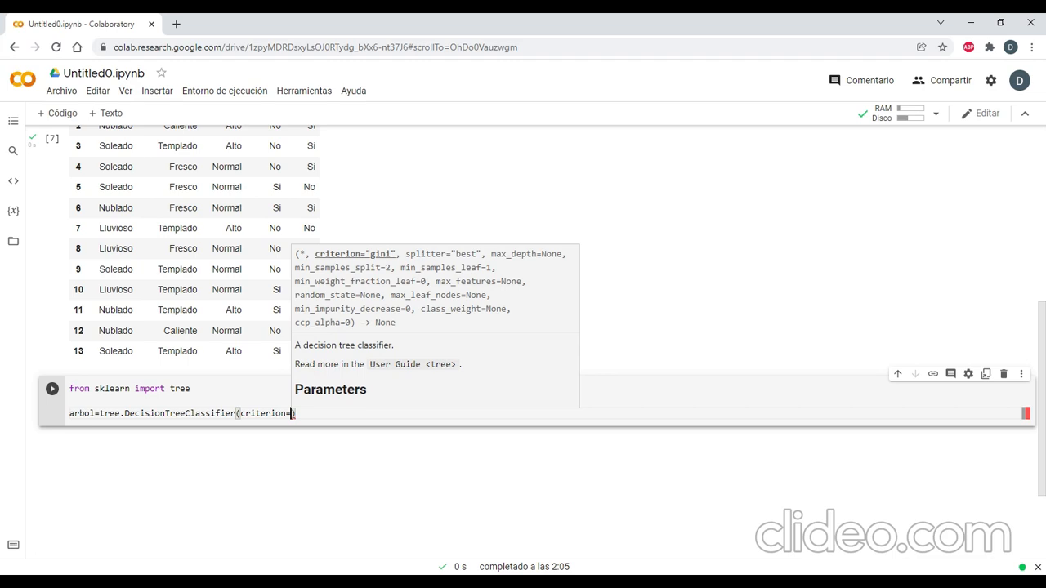
type("'entrop")
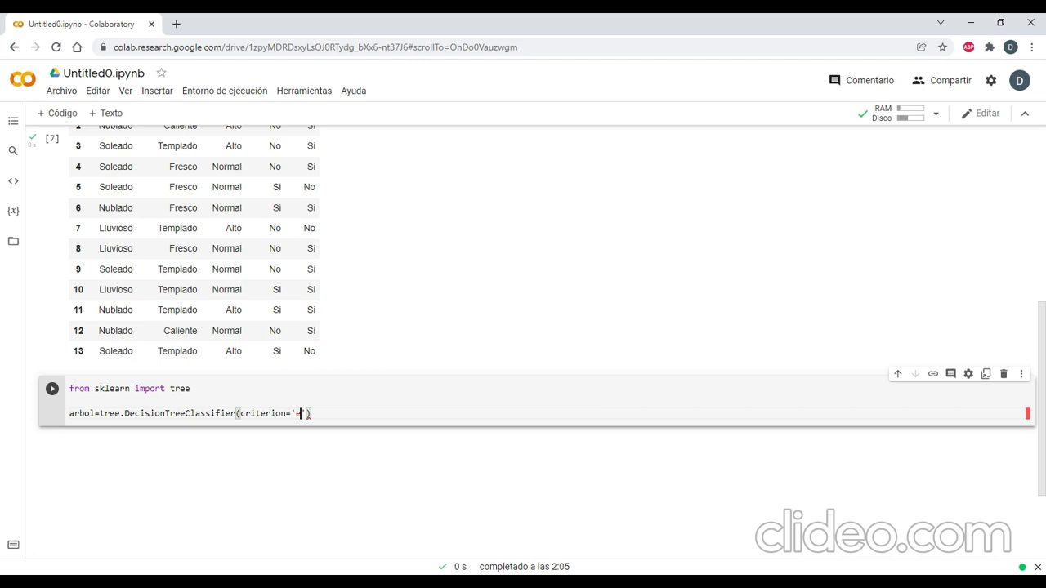
type("y")
key("ctrl+Return")
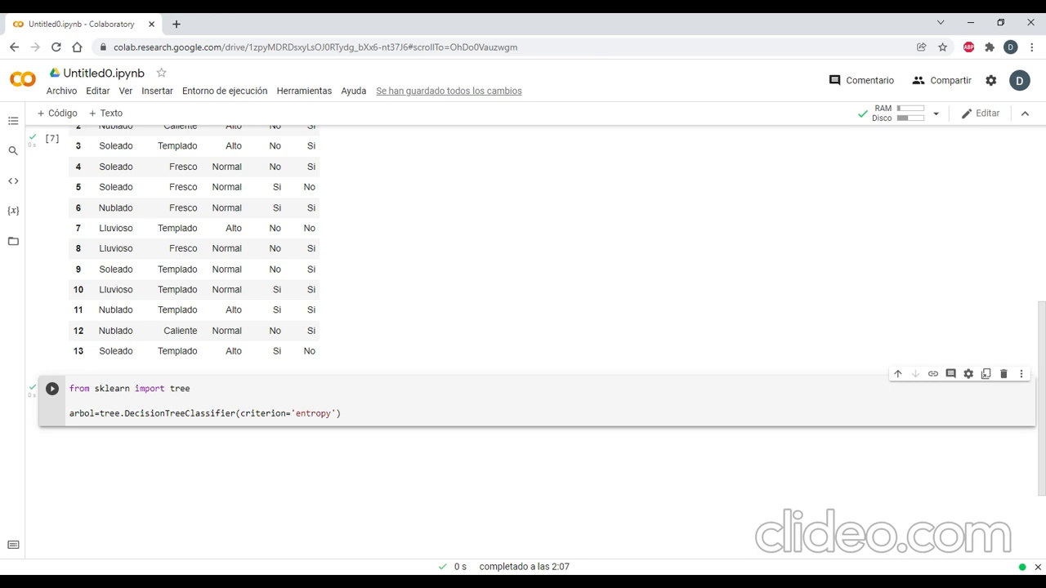
Add a line below the classifier definition that assigns an arbol.fit() call to arbolentropia.
left_click(341, 413)
key("Return")
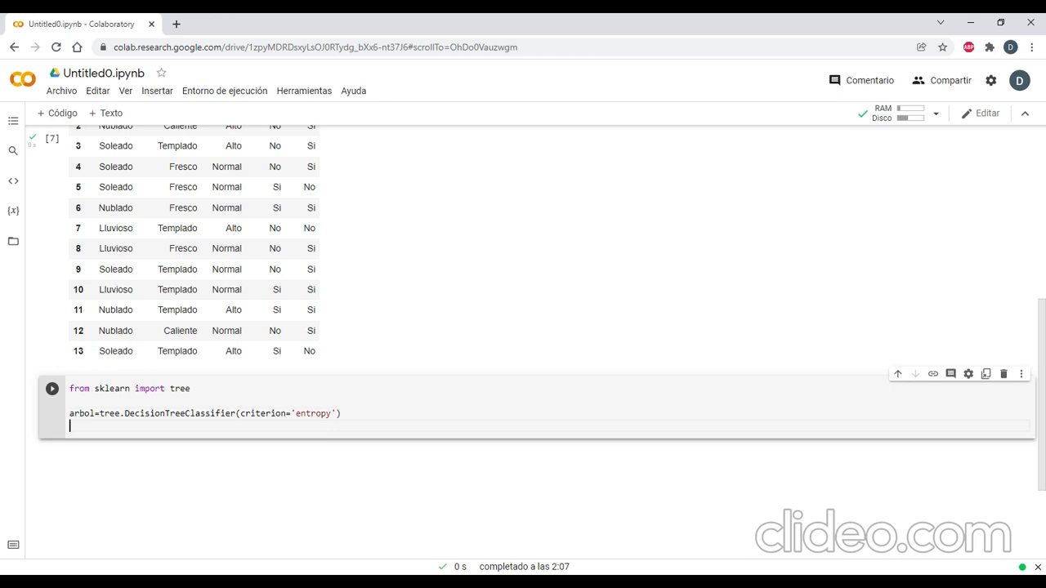
type("arbolentropia")
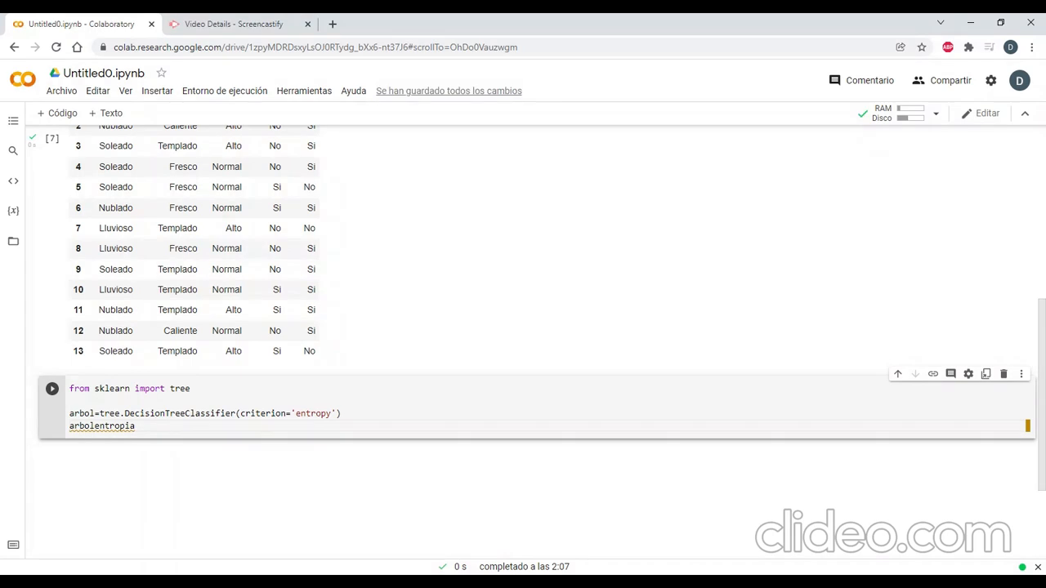
type("=")
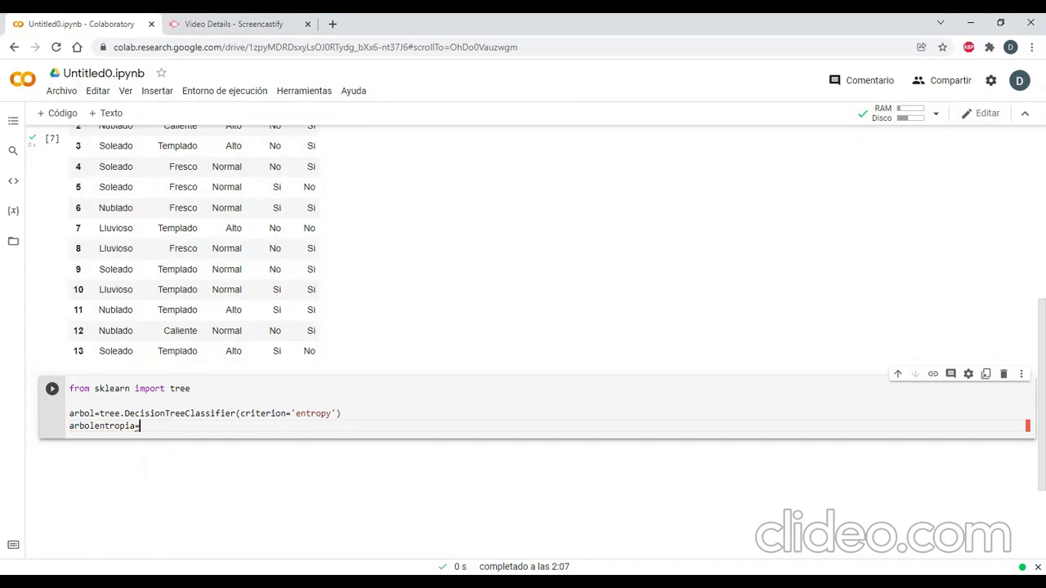
type("a")
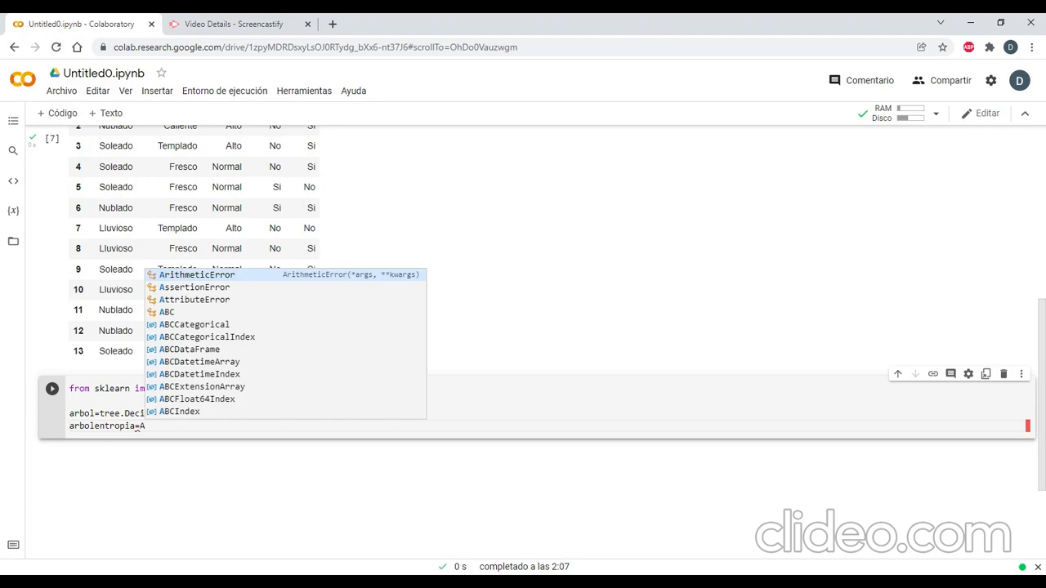
key("Escape")
type("rbol")
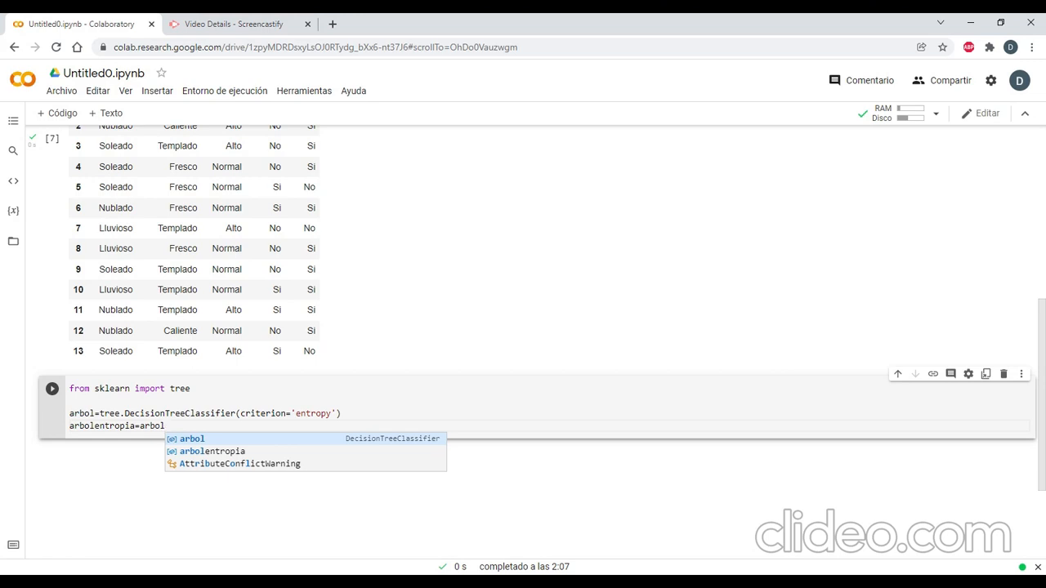
type(".fit")
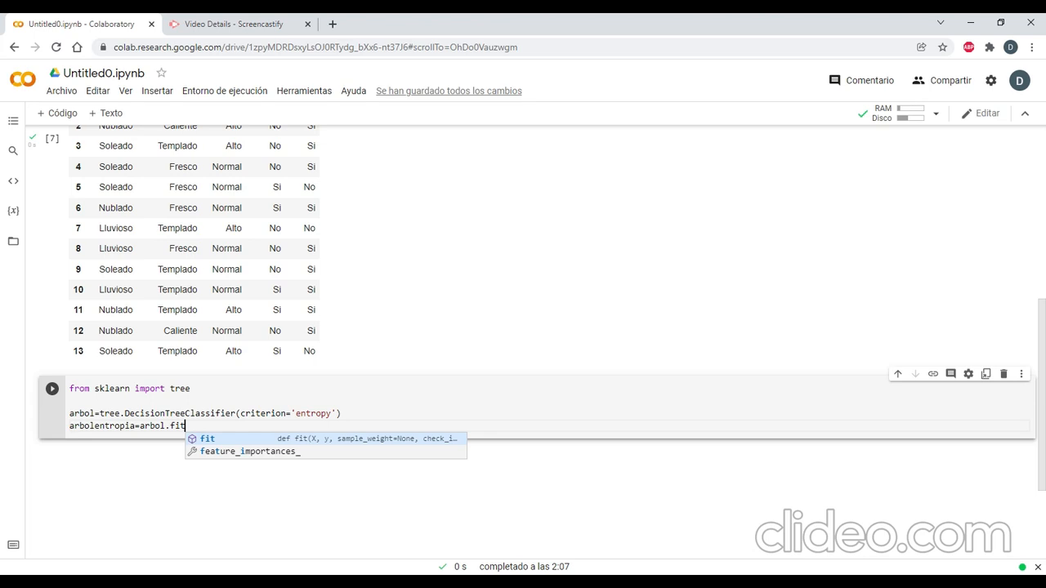
type("(")
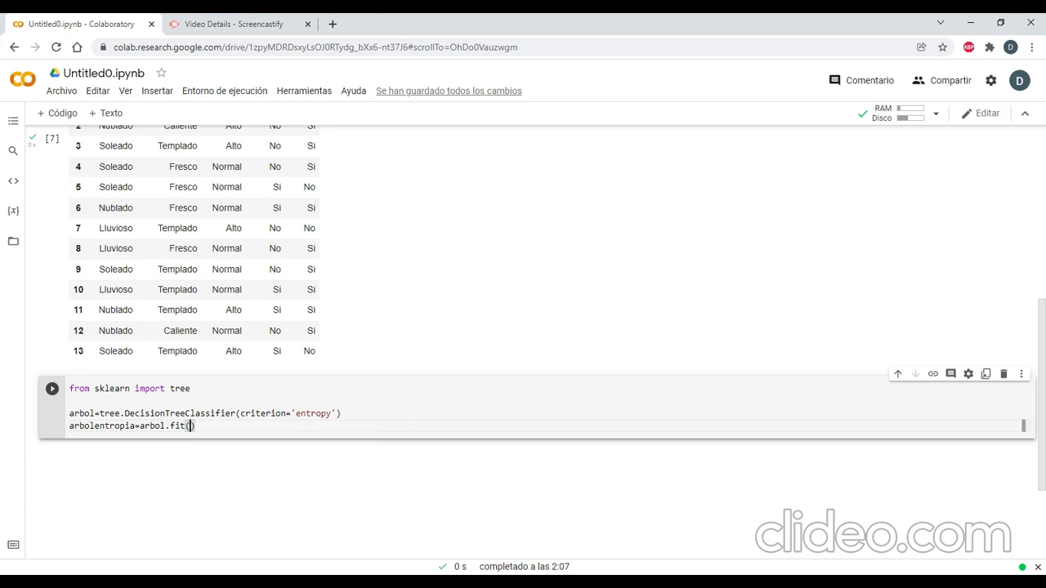
type("df")
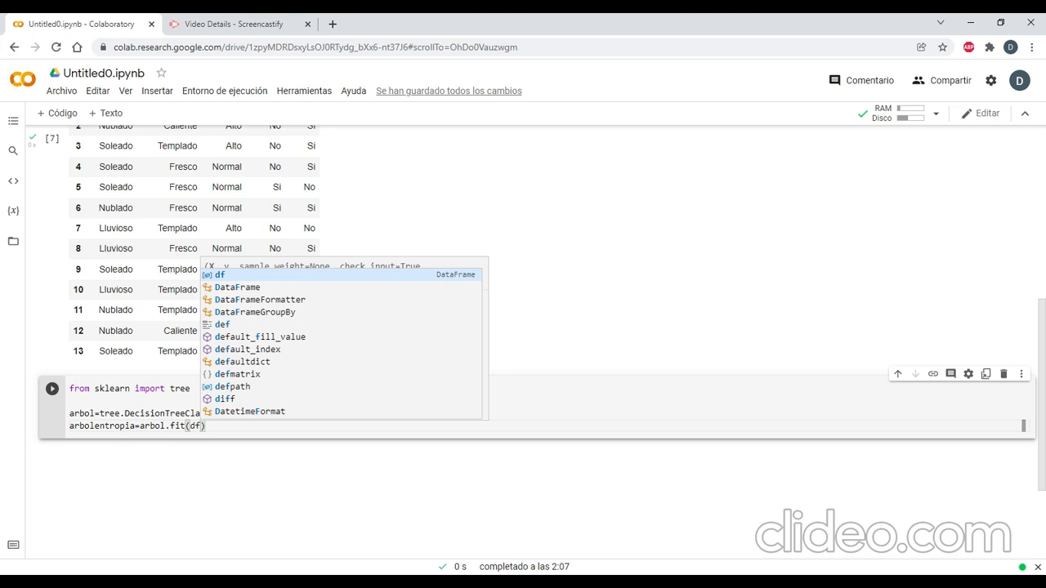
type("[")
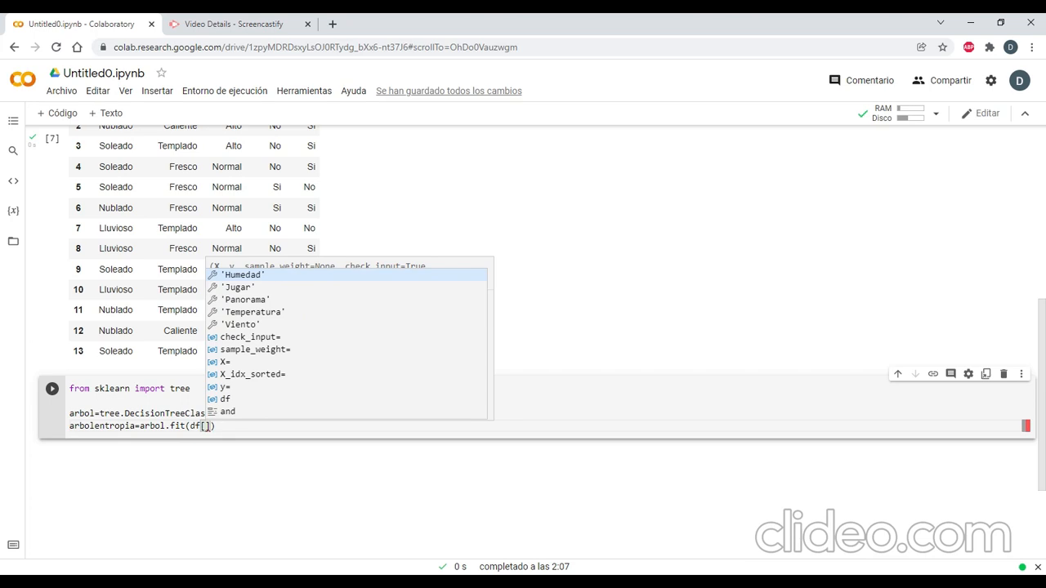
Start the first fit argument as a df selection with the columns 'Panorama' and 'Temperatura'.
key("Down")
key("Down")
key("Return")
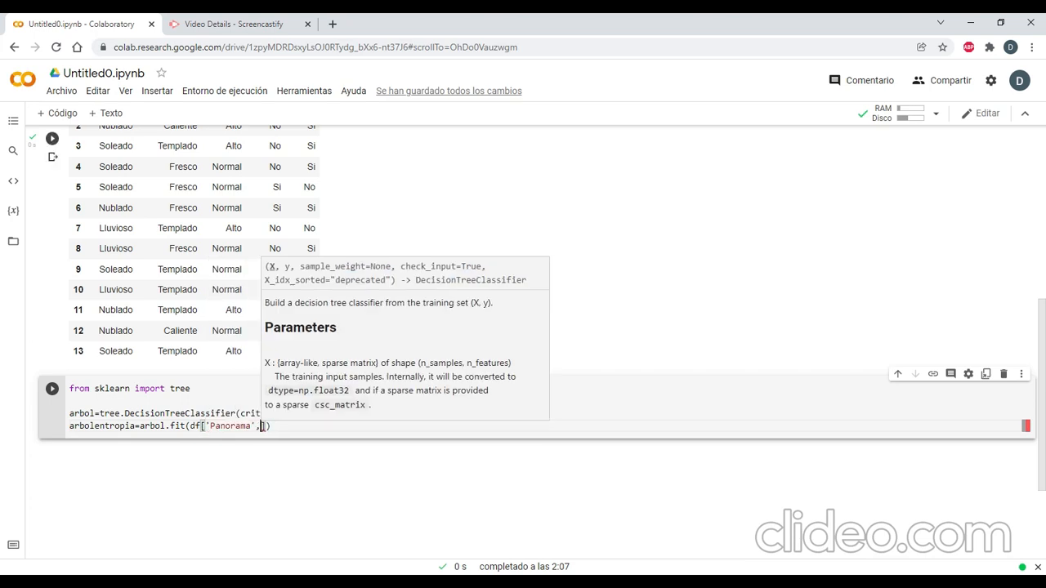
type(",'")
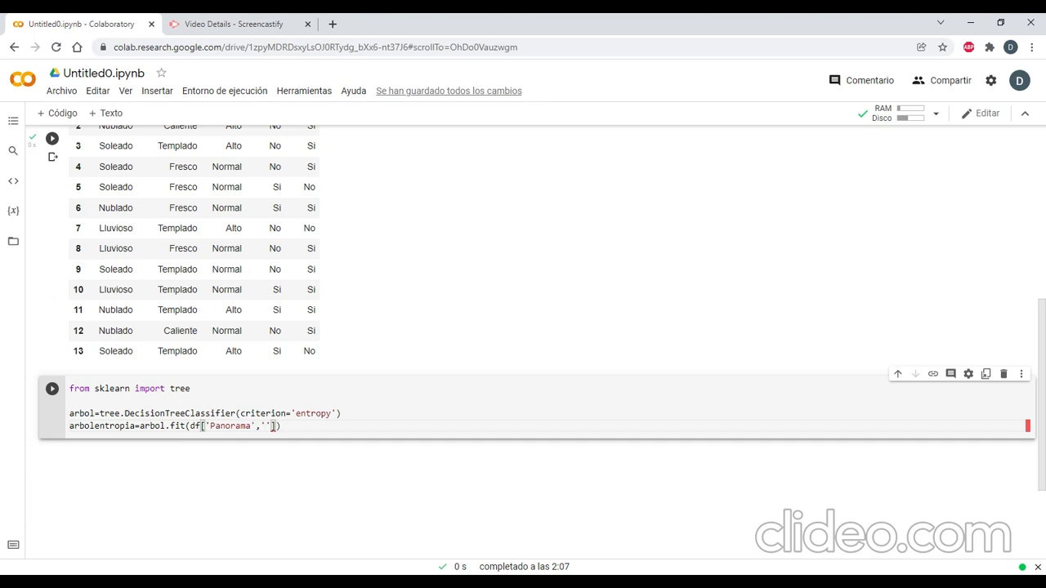
type("Temperatyr")
key("BackSpace")
key("BackSpace")
type("ura','Humed")
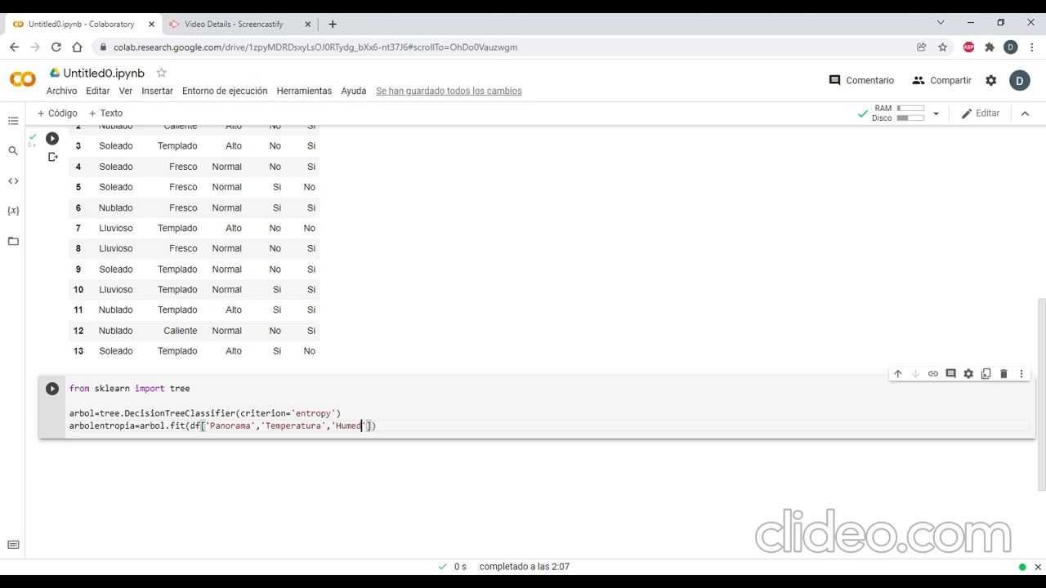
type("ad")
type("','")
type("Viento")
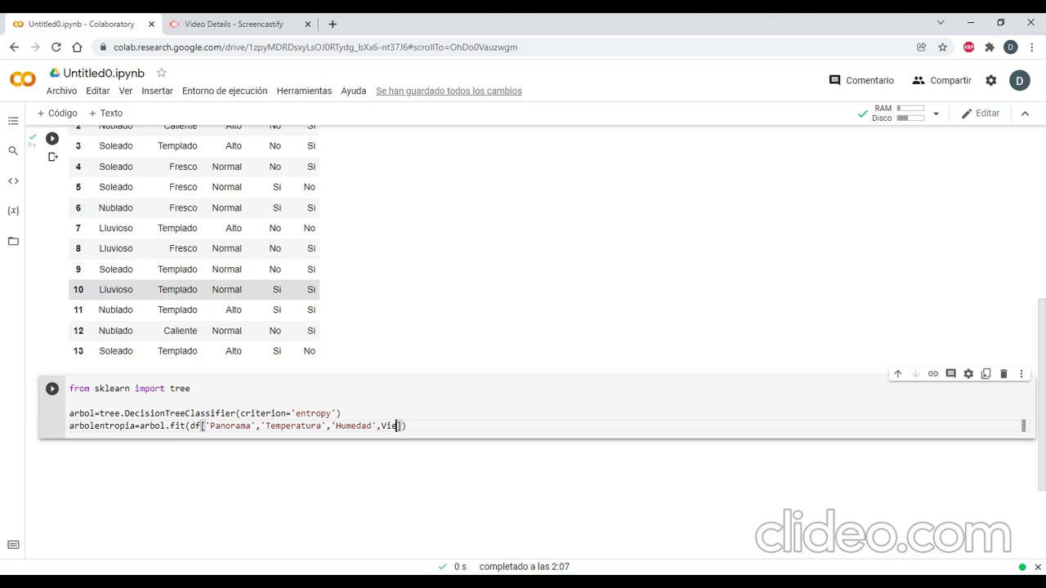
type("'")
Complete the df feature selection in the fit call with 'Humedad' and 'Viento'.
key("Right")
key("Right")
key("Right")
key("Right")
key("Right")
key("Right")
type("'],")
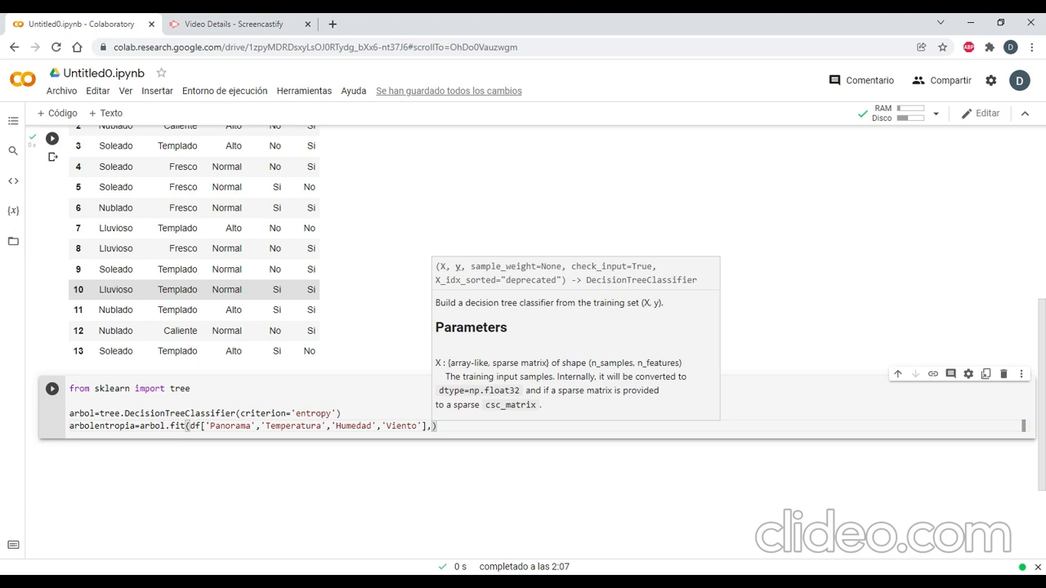
Add df['Jugar'] as the second argument of the fit call and close it.
type("df")
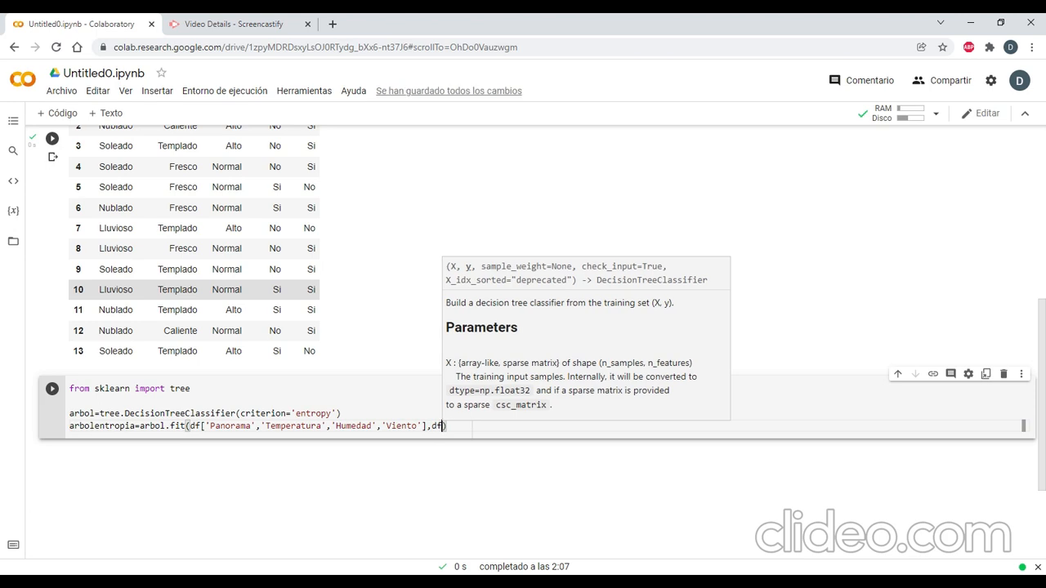
type("[")
type("'Jugar")
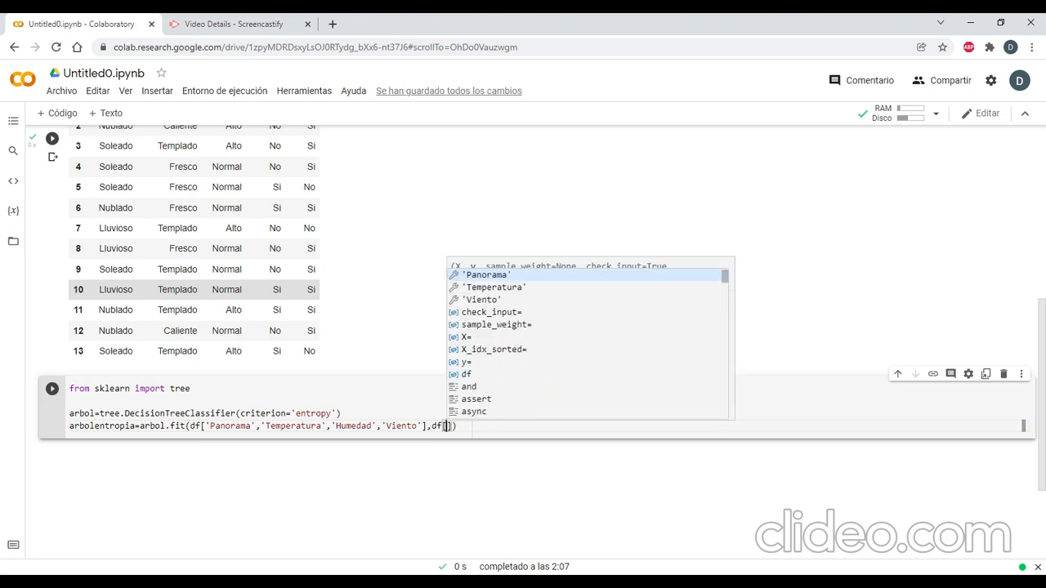
type("'])")
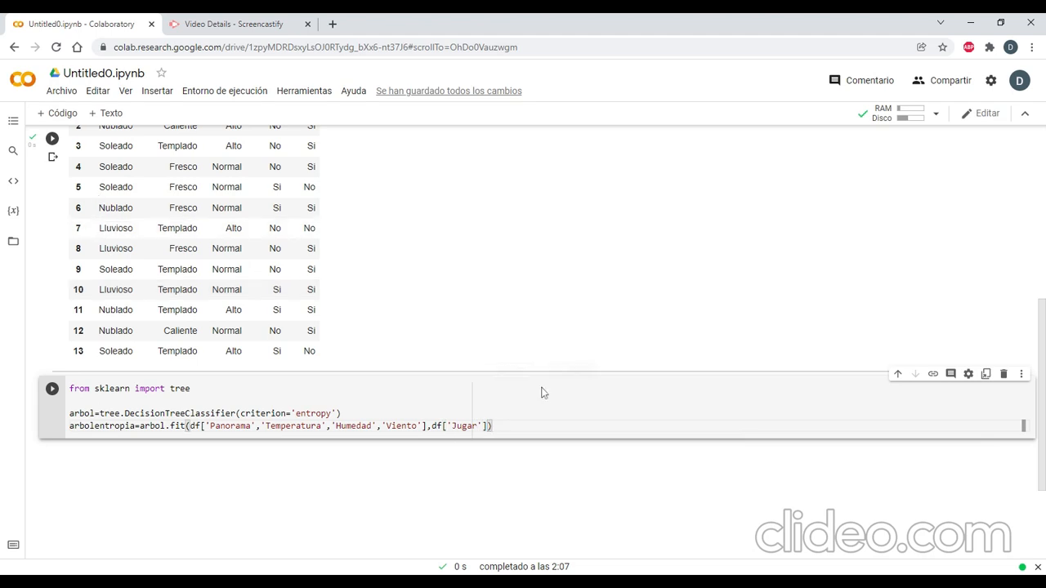
Move the arbolentropia line from the classifier cell into a new code cell below, rerunning the classifier cell without it.
left_click_drag(493, 426, 57, 435)
key("ctrl+c")
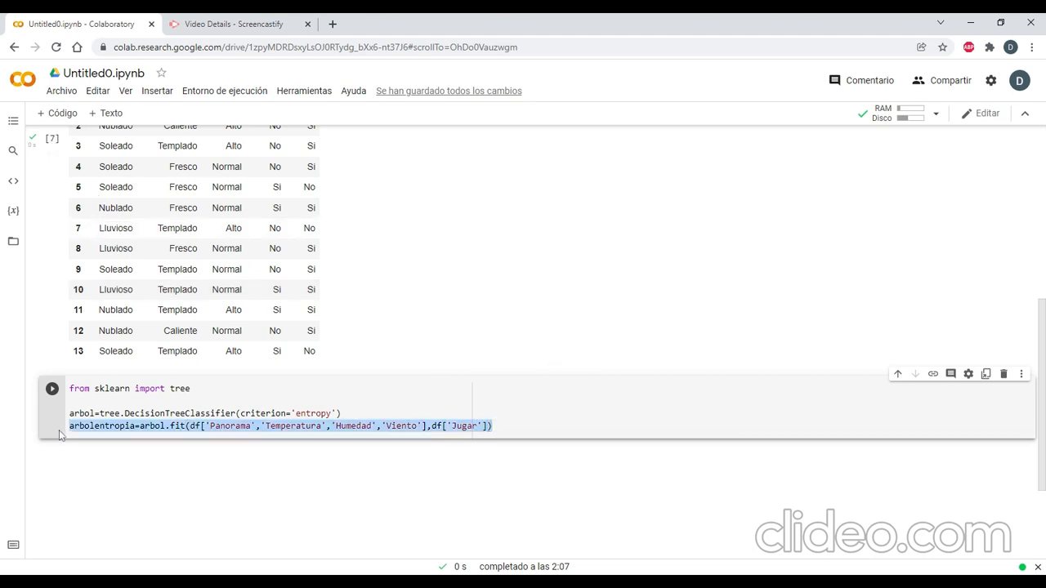
key("BackSpace")
key("ctrl+Return")
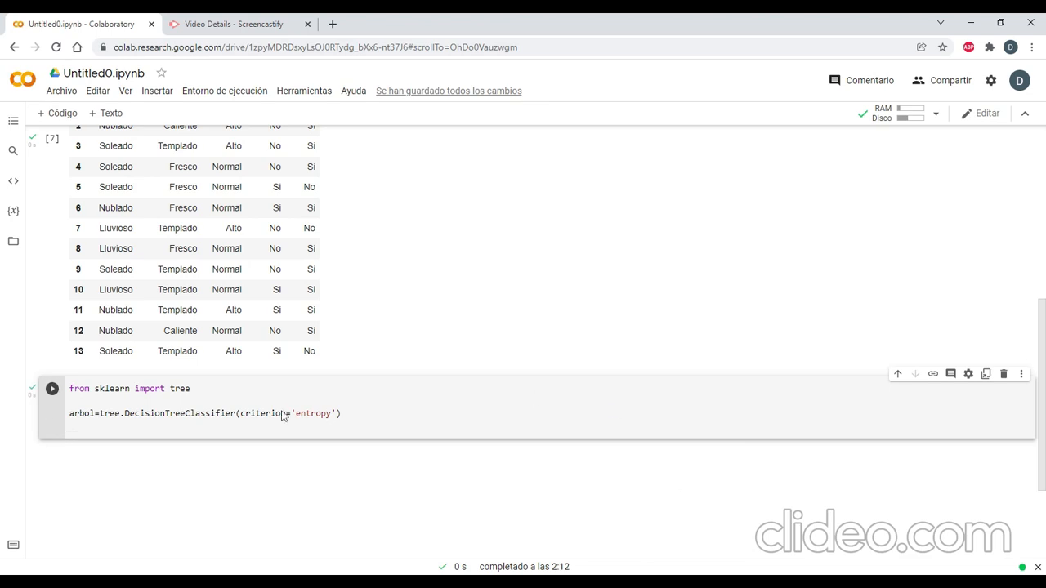
left_click(71, 114)
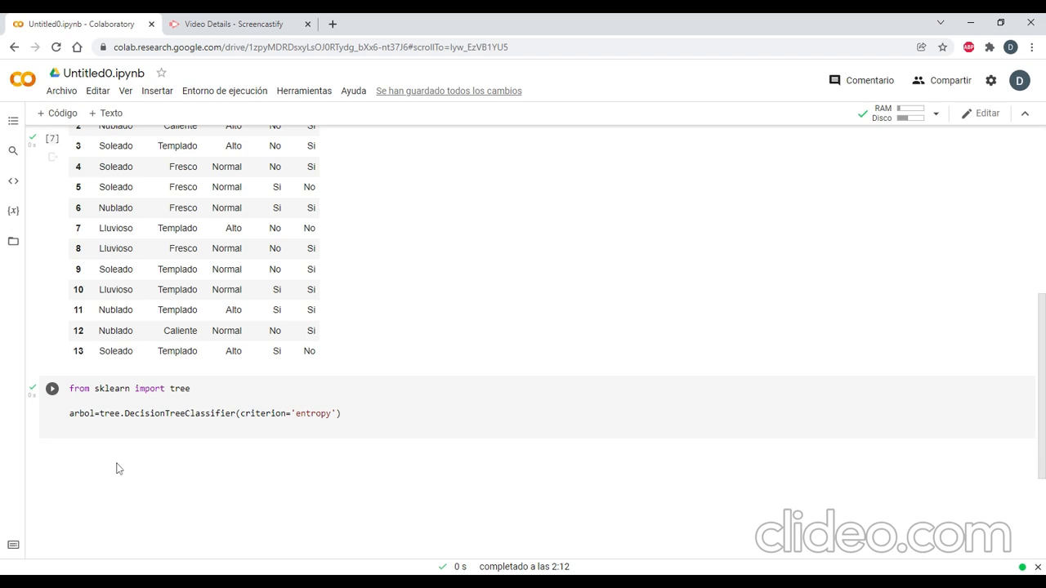
key("ctrl+v")
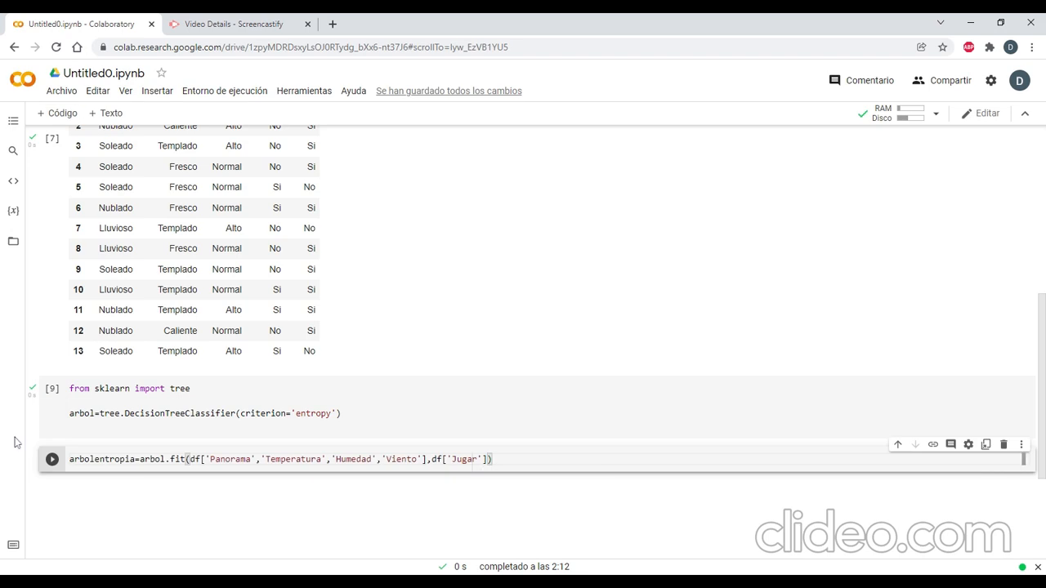
Run the arbolentropia fit cell and examine its output, then go back to the DataFrame table.
left_click(51, 459)
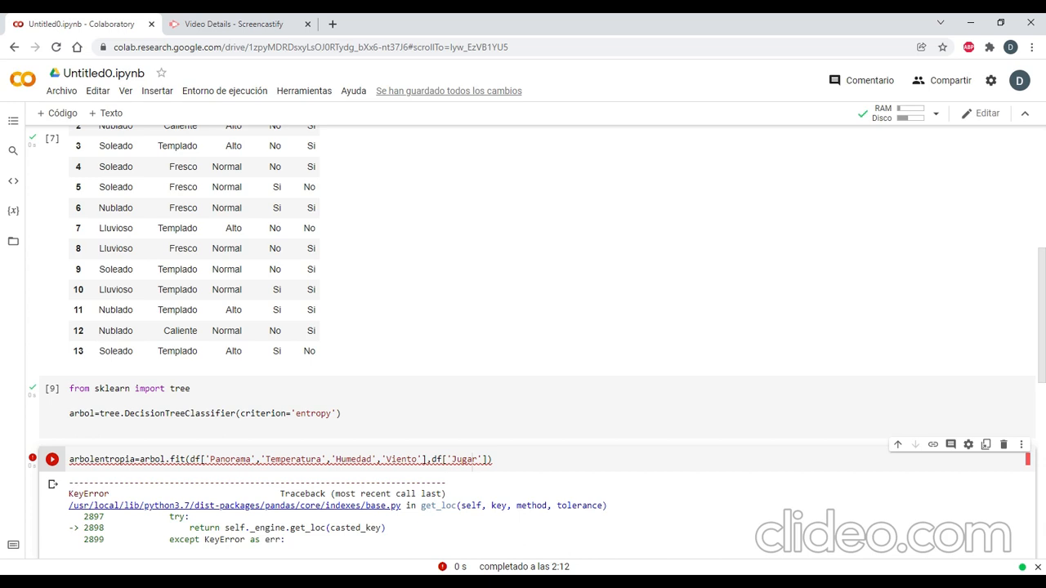
scroll(472, 460, "down", 3)
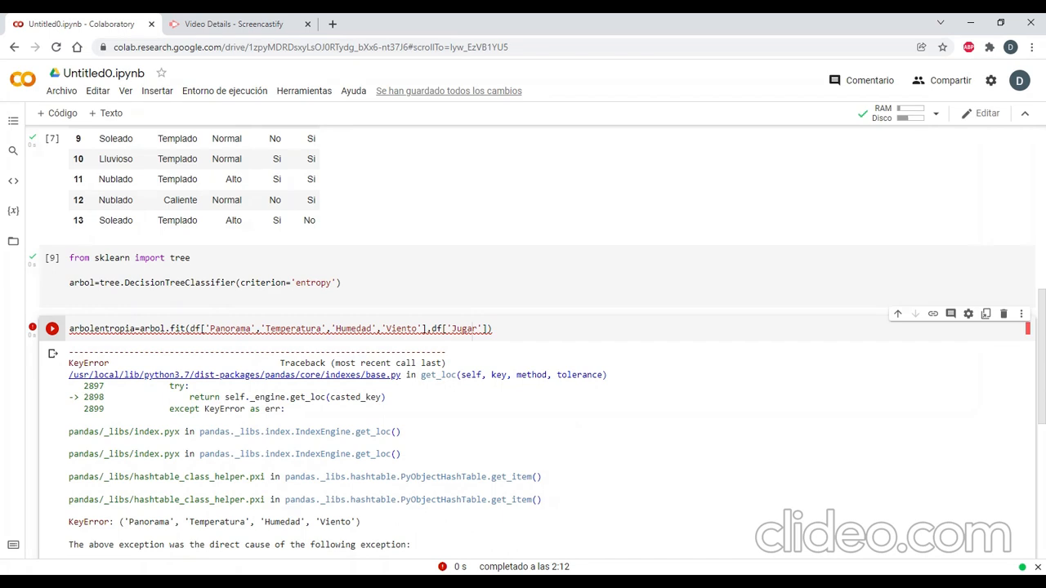
scroll(522, 343, "down", 2)
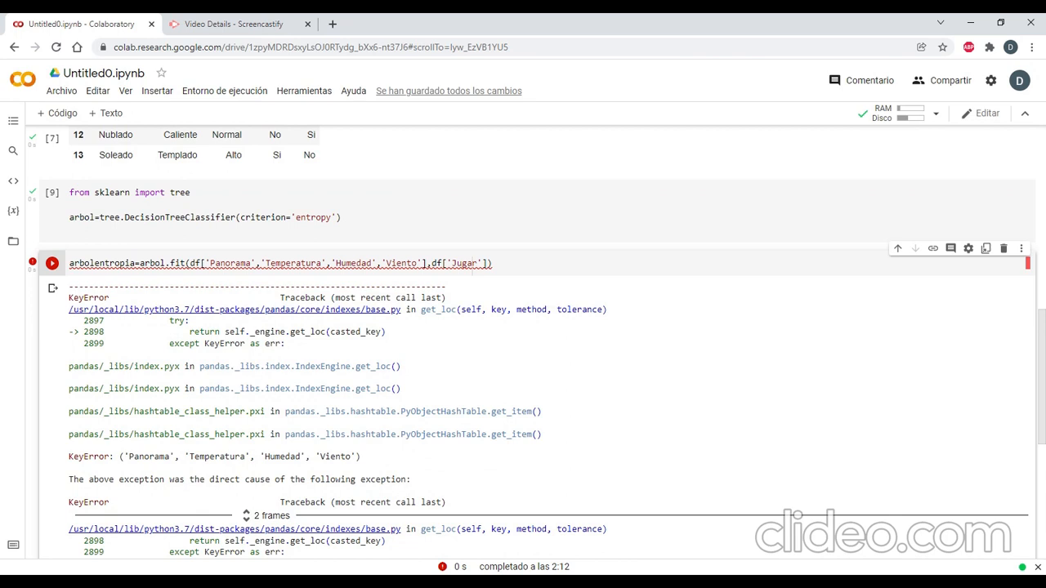
scroll(449, 427, "down", 3)
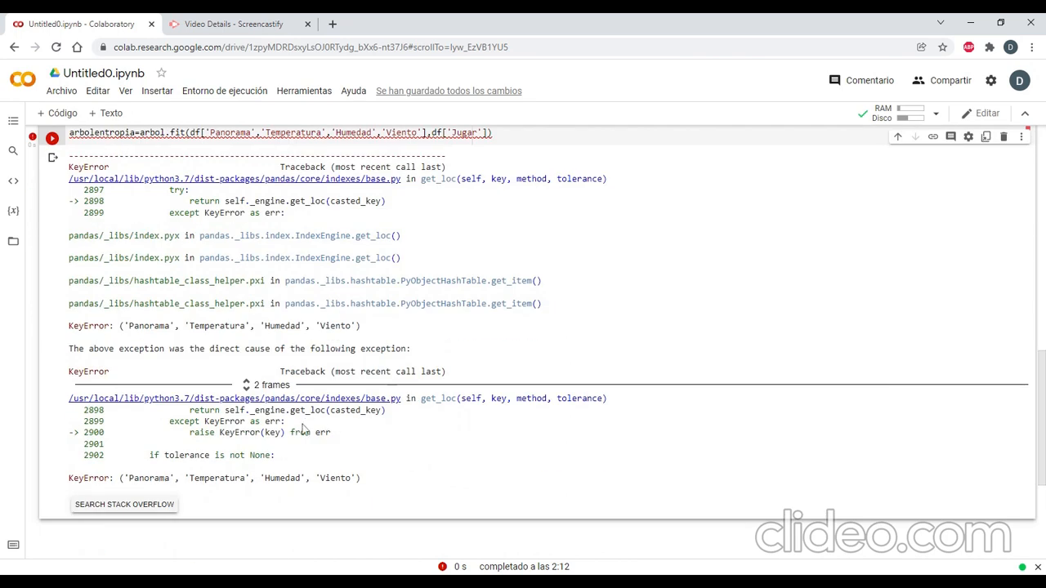
left_click_drag(145, 455, 270, 455)
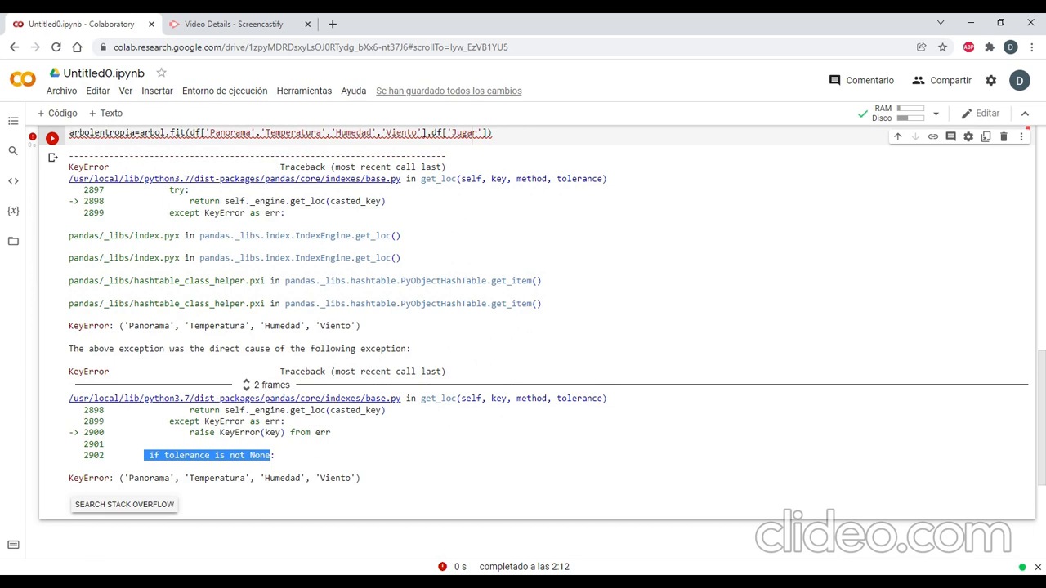
scroll(315, 450, "up", 6)
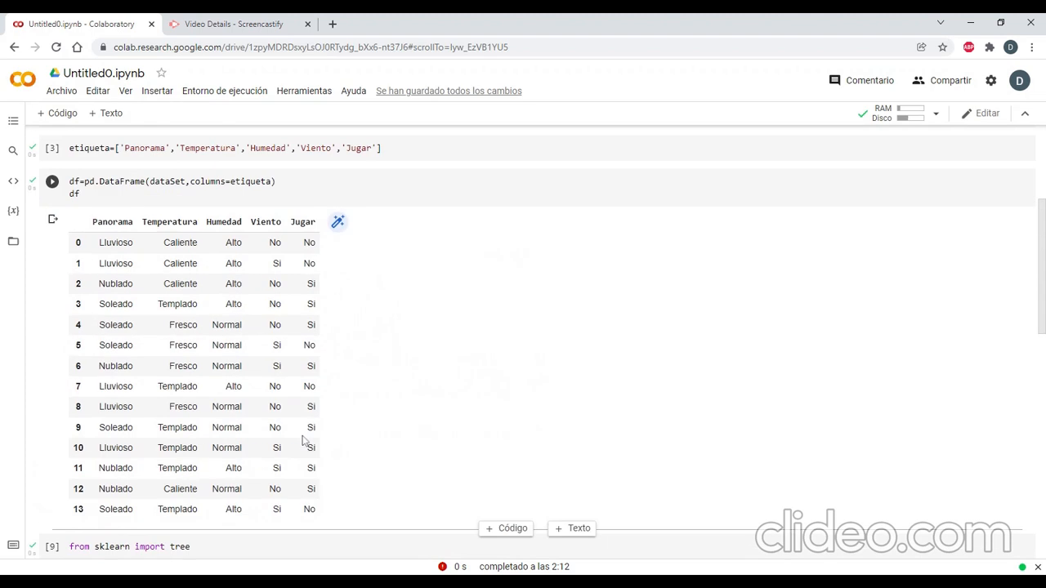
Clear the output of the arbolentropia fit cell and delete its line of code, leaving the cell empty.
scroll(302, 440, "down", 1)
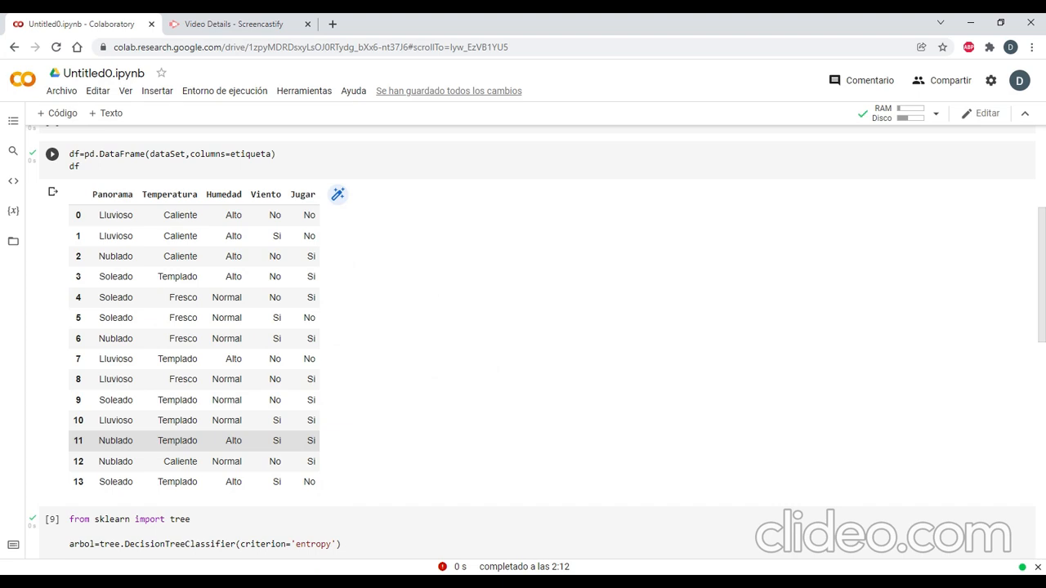
scroll(522, 343, "down", 10)
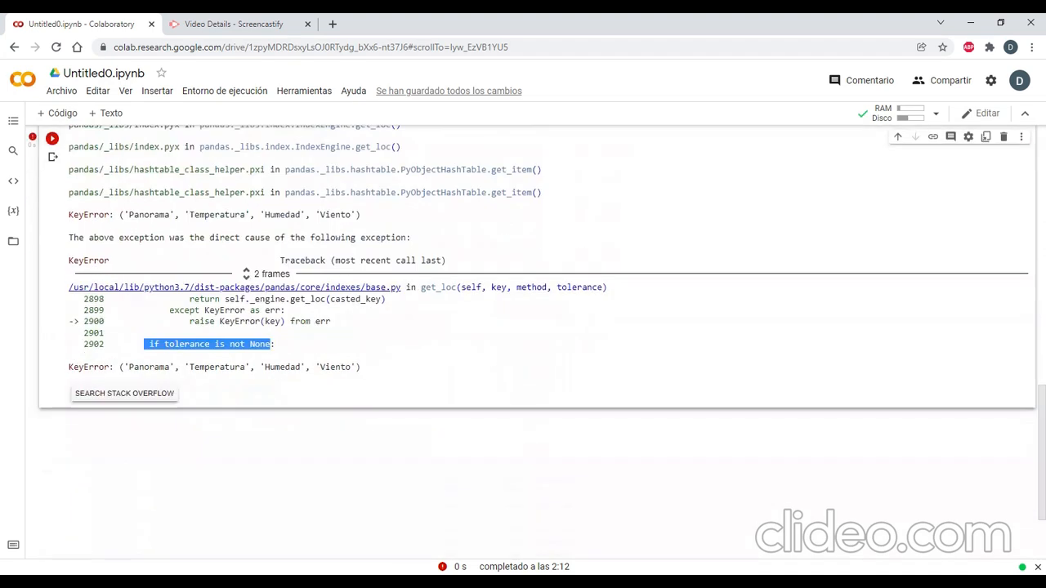
scroll(523, 326, "down", 1)
scroll(211, 331, "up", 3)
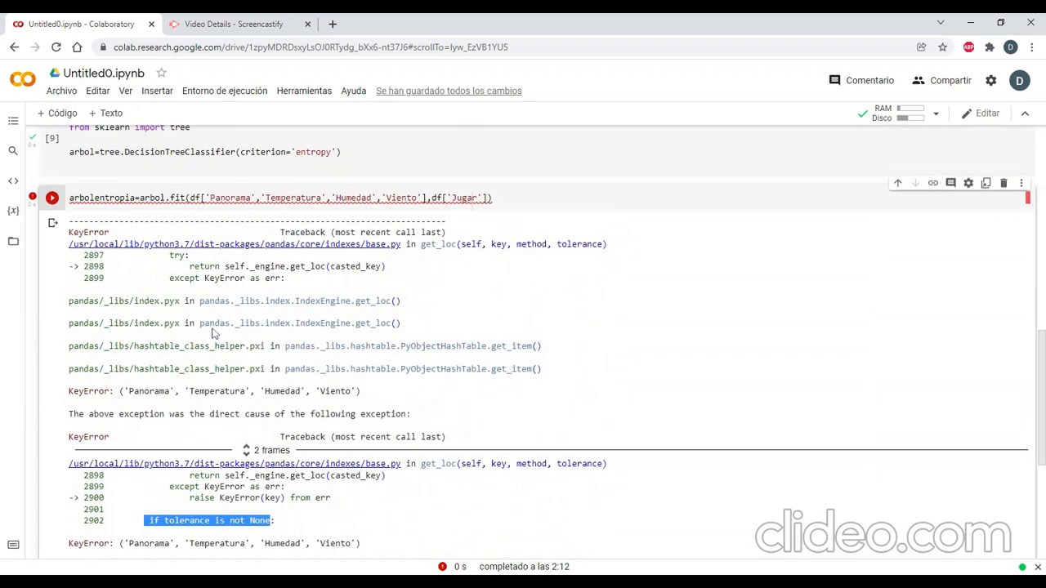
left_click(52, 221)
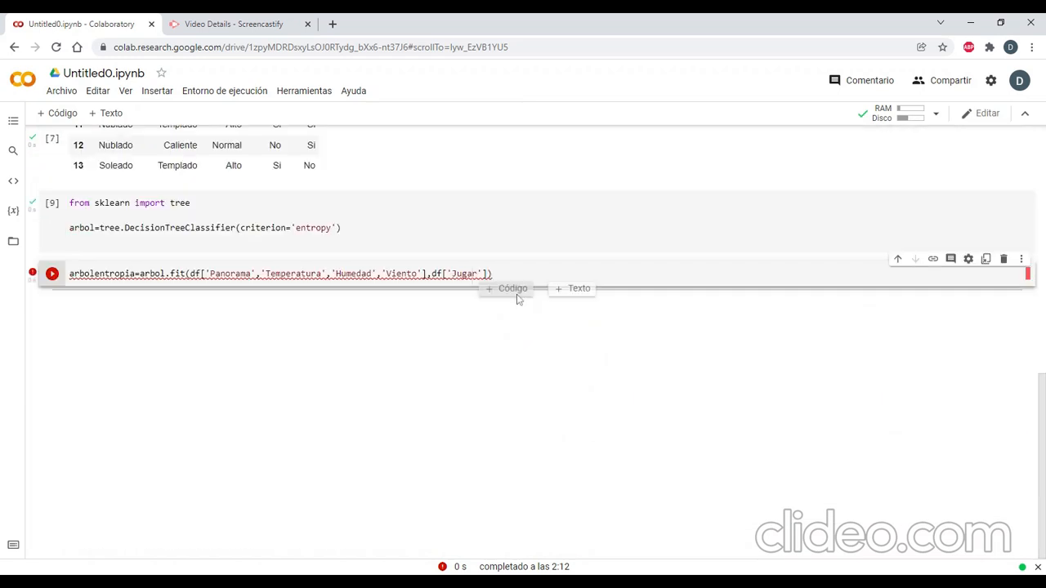
left_click_drag(493, 275, 57, 260)
key("BackSpace")
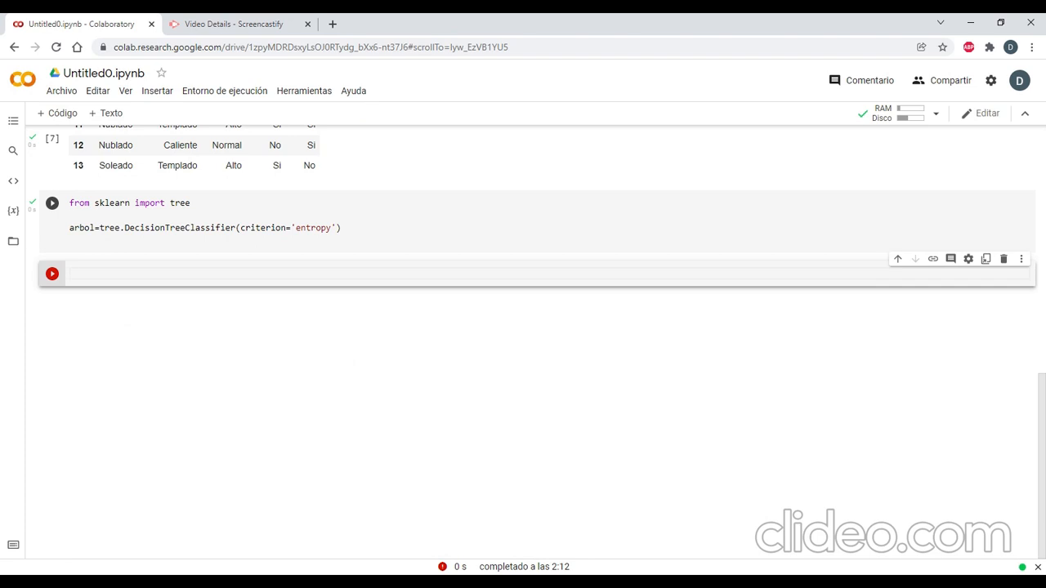
Enter DatosSep=pd.get_dummies() in the empty cell below the classifier.
scroll(53, 252, "up", 3)
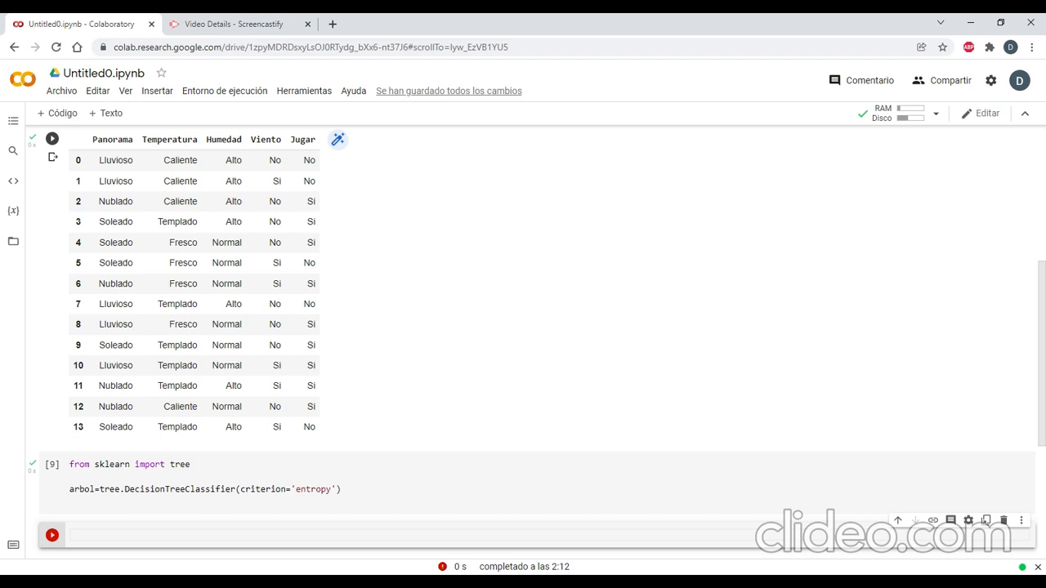
type("Dato")
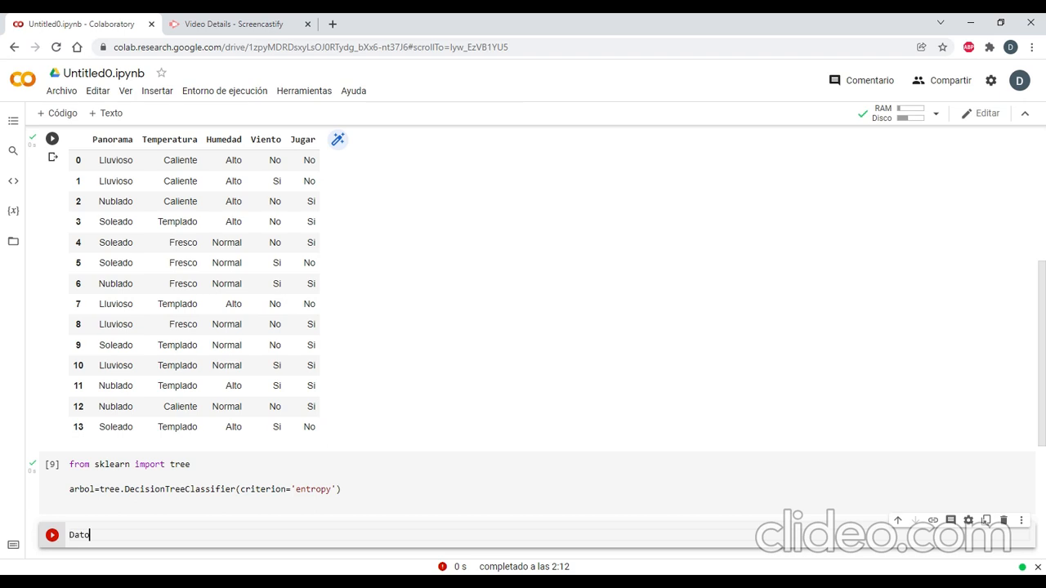
type("sSep=pd")
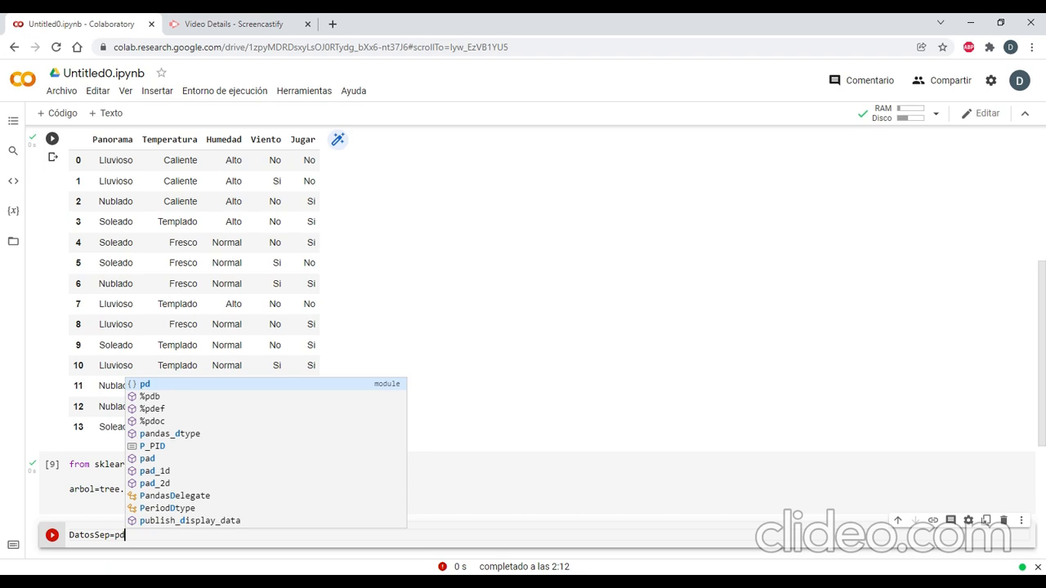
type(".get")
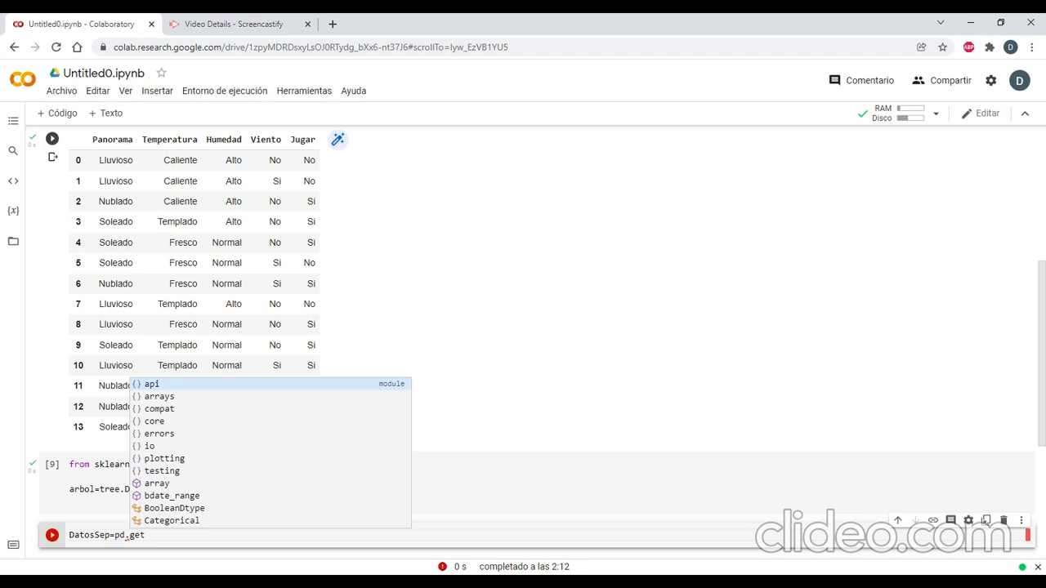
key("Tab")
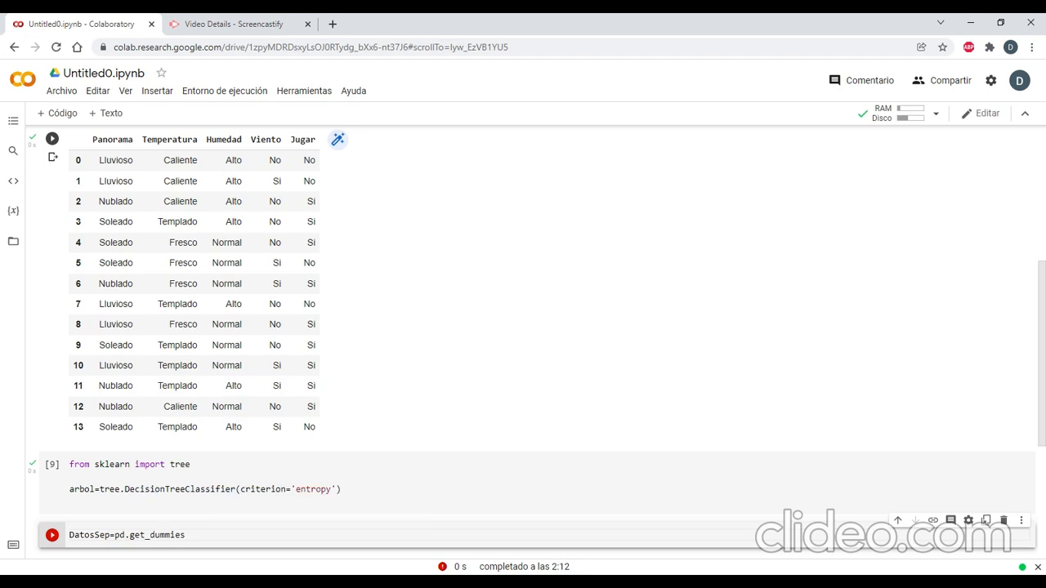
type("(")
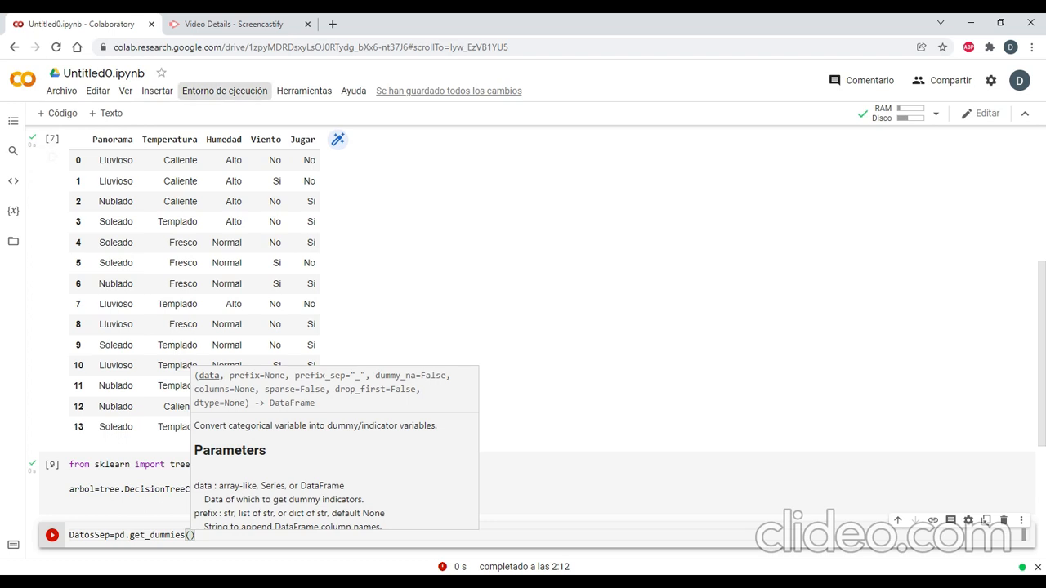
Copy ['Panorama','Temperatura','Humedad','Viento from the etiqueta list and paste it inside the get_dummies parentheses.
left_click(497, 299)
scroll(390, 386, "up", 3)
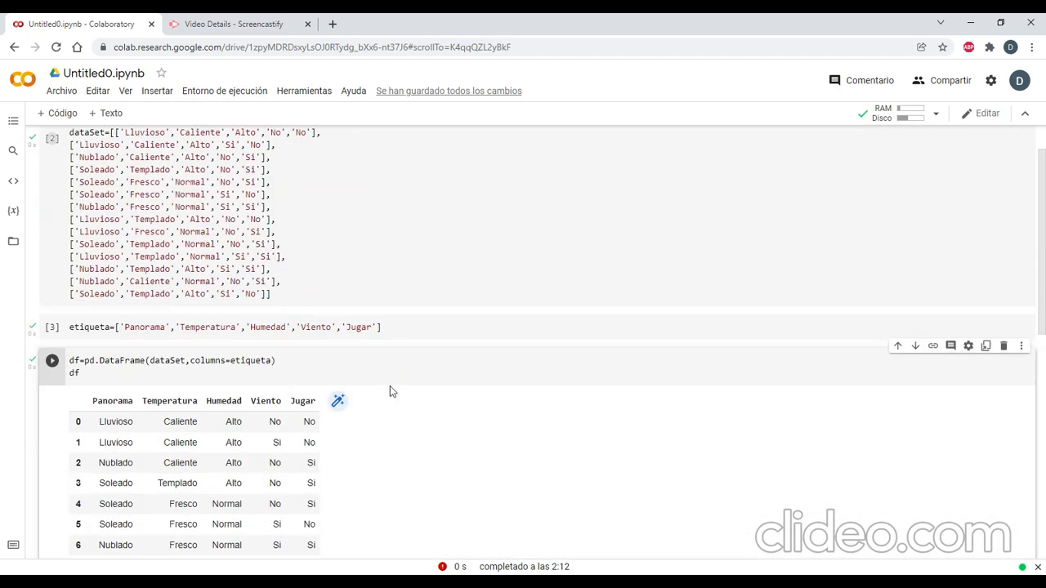
left_click(120, 328)
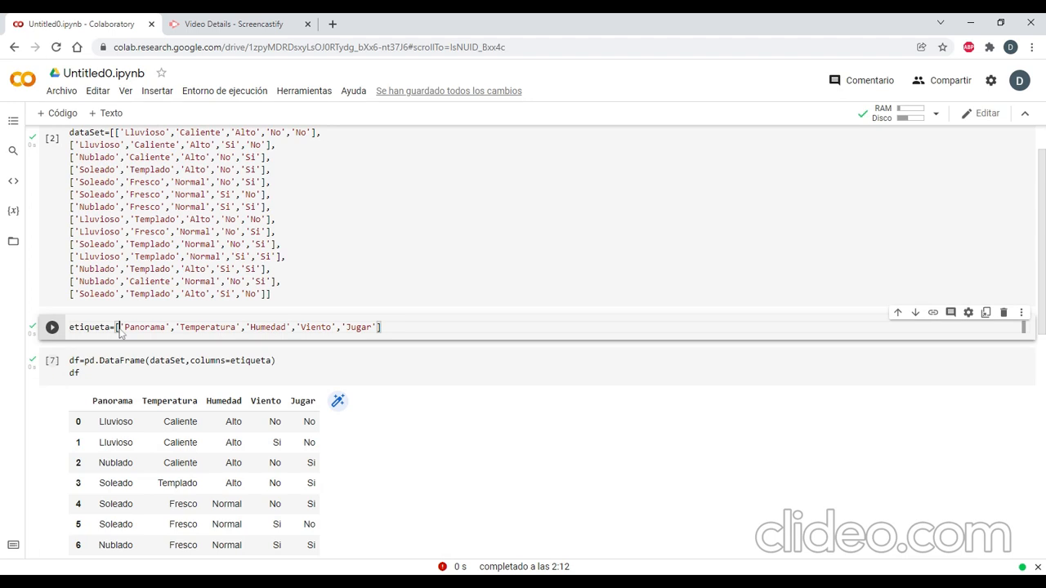
left_click_drag(120, 328, 146, 327)
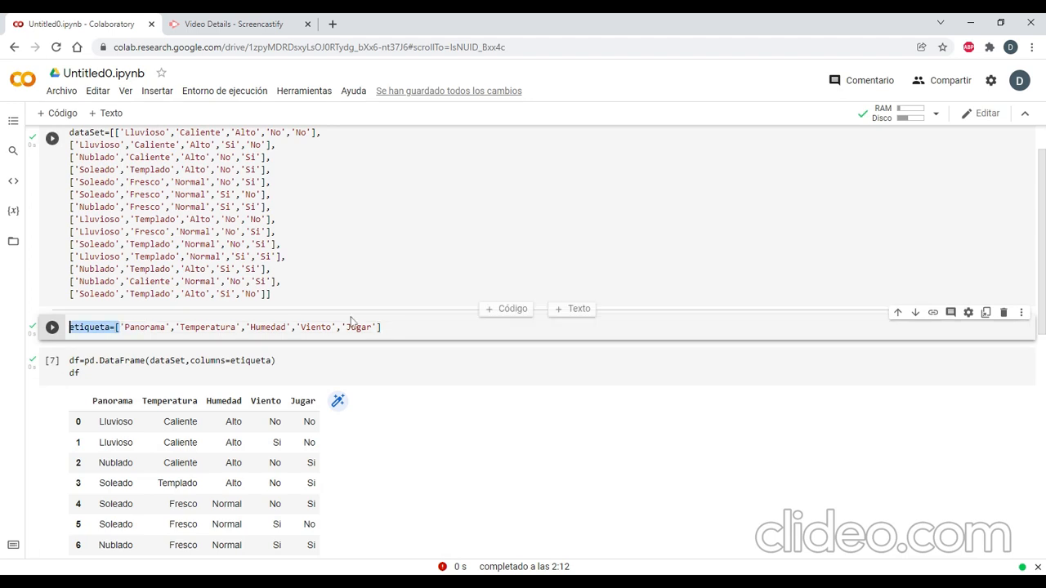
left_click_drag(116, 327, 332, 327)
key("ctrl+c")
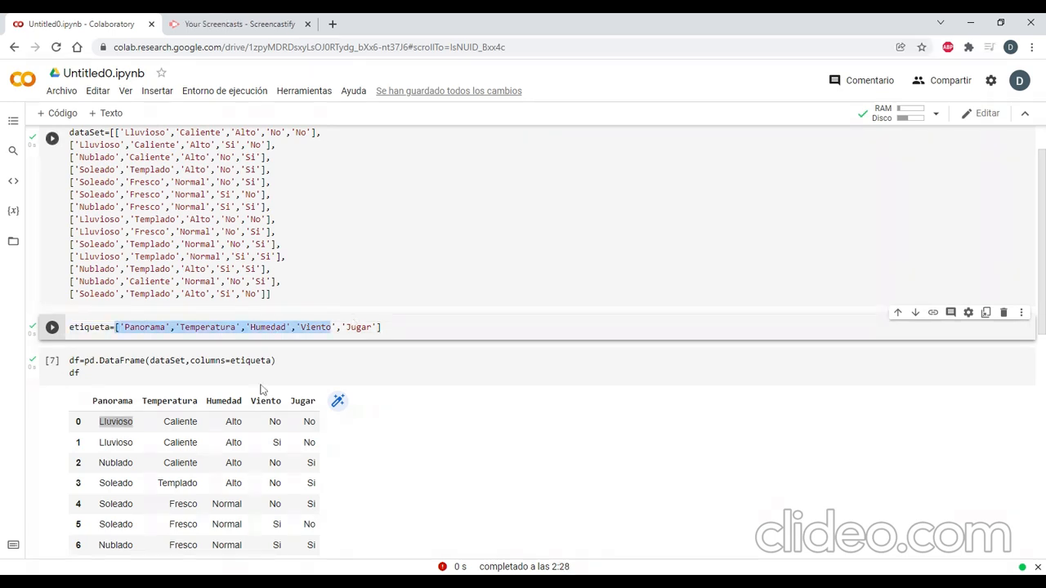
scroll(187, 367, "down", 6)
left_click(191, 338)
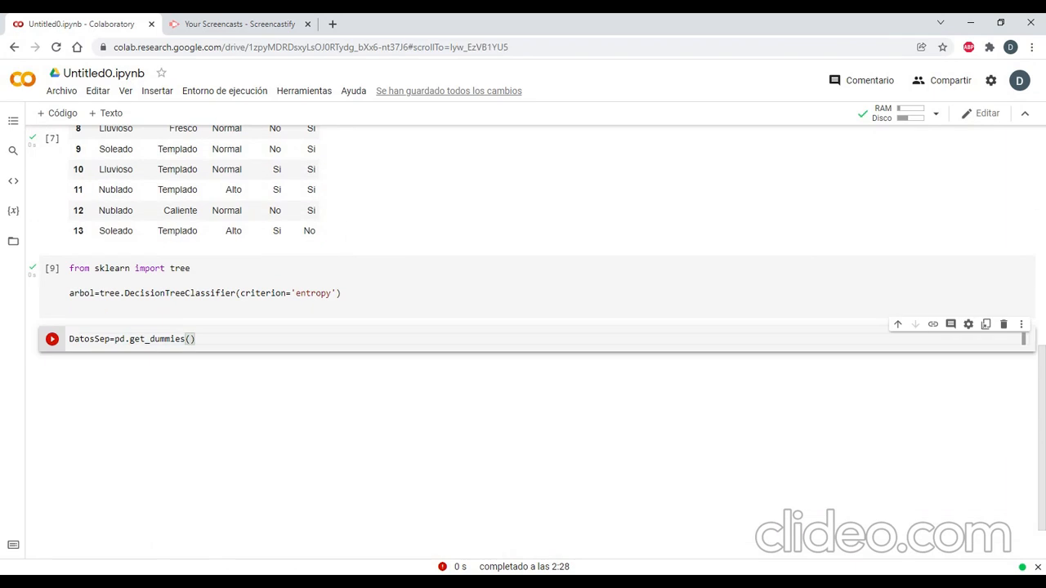
key("ctrl+v")
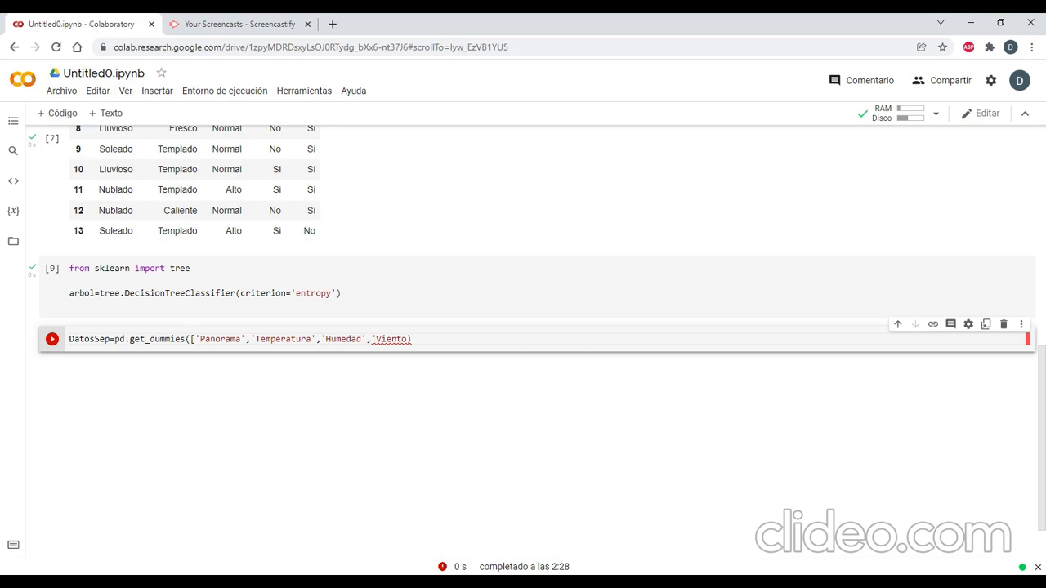
Complete the get_dummies argument as df[['Panorama','Temperatura','Humedad','Viento']] and run the cell.
type("df")
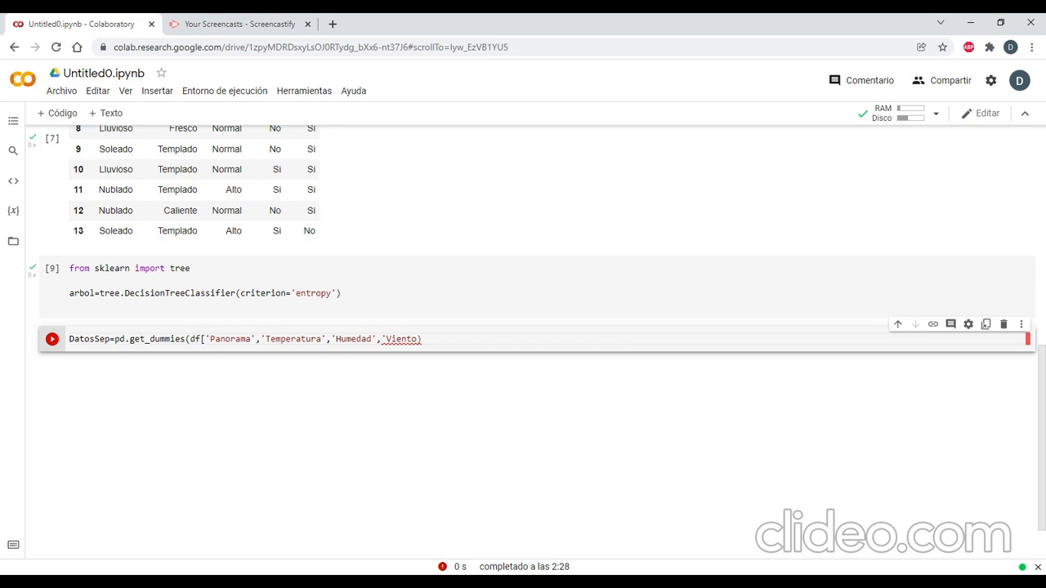
type("[")
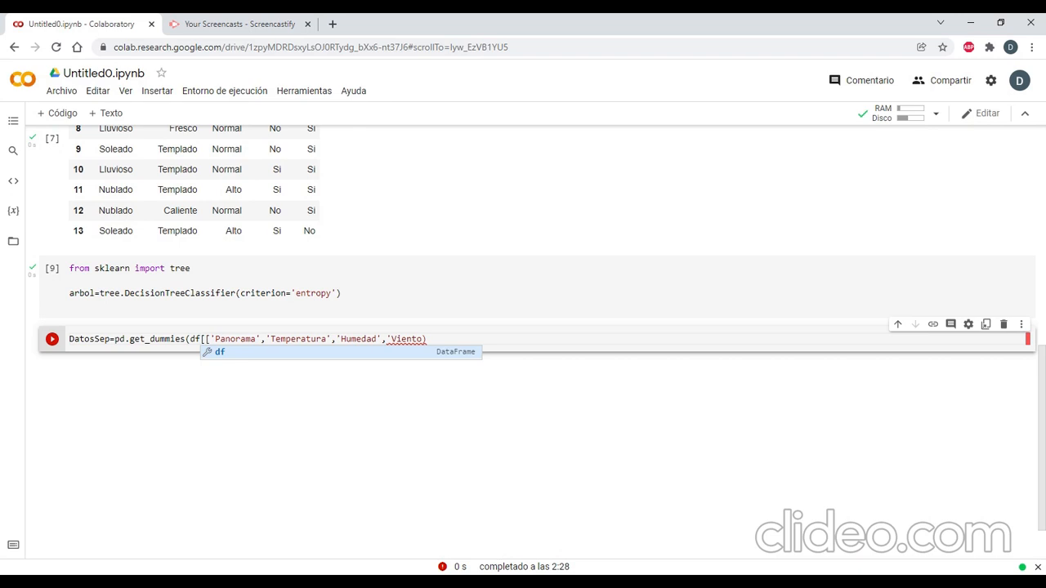
left_click(240, 338)
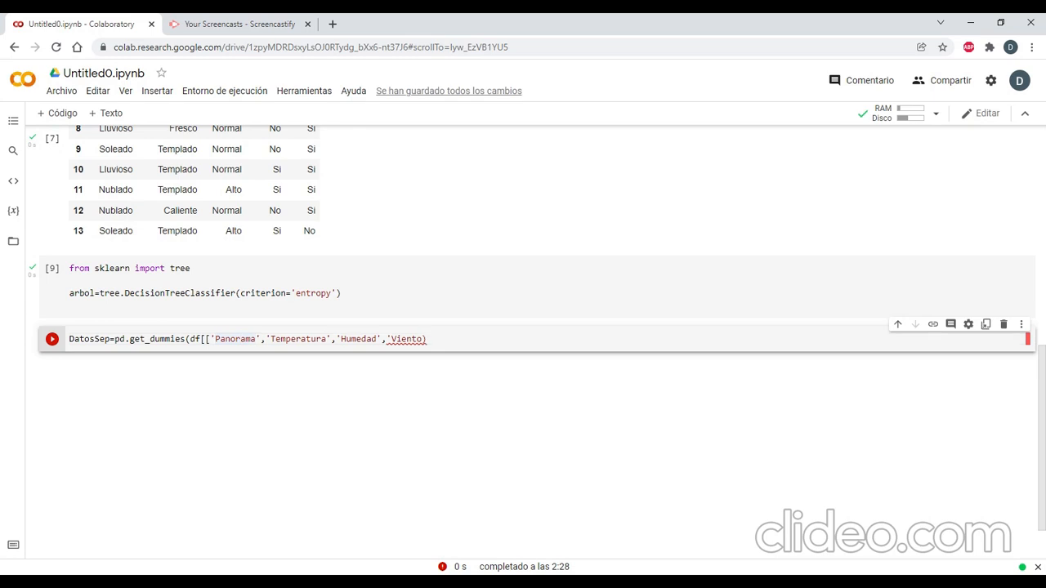
left_click(431, 337)
key("BackSpace")
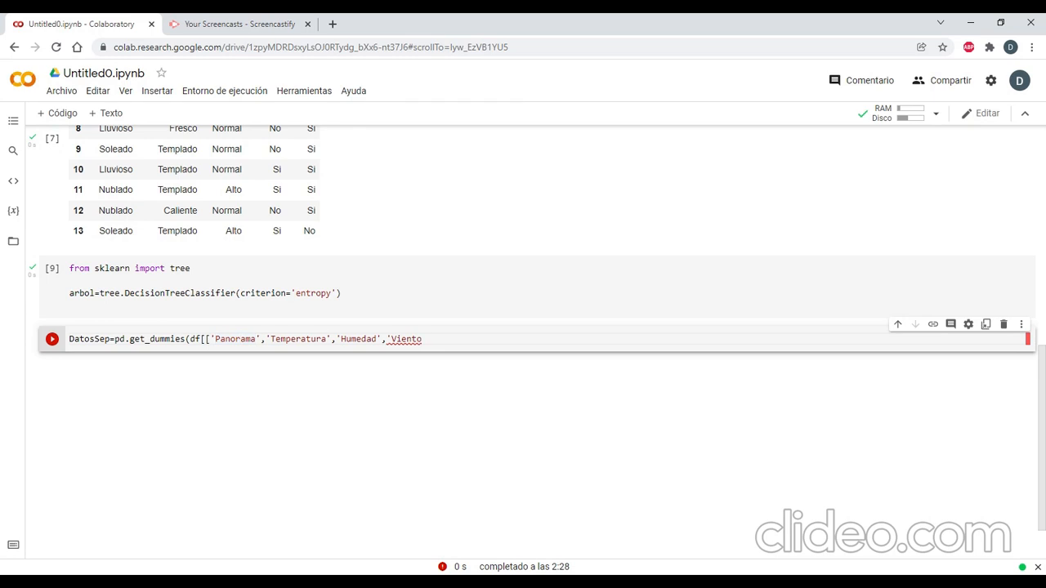
type("]]")
key("Left")
key("Left")
type("'")
key("End")
type(")")
left_click(51, 339)
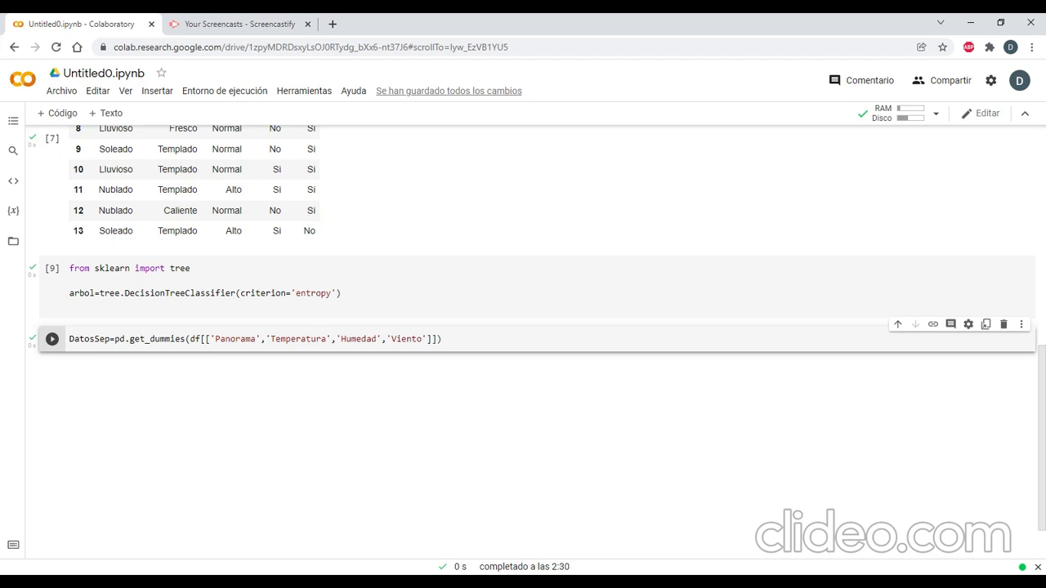
Add a code cell containing DatosSep below the get_dummies cell and run it to display the encoded table.
left_click(464, 339)
left_click(65, 113)
type("DatosSep")
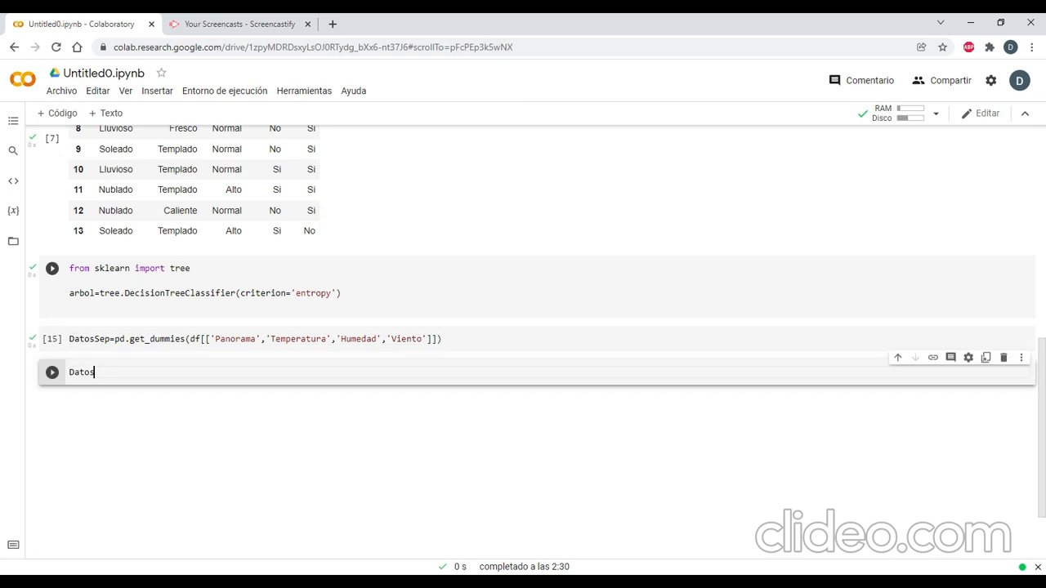
left_click(55, 374)
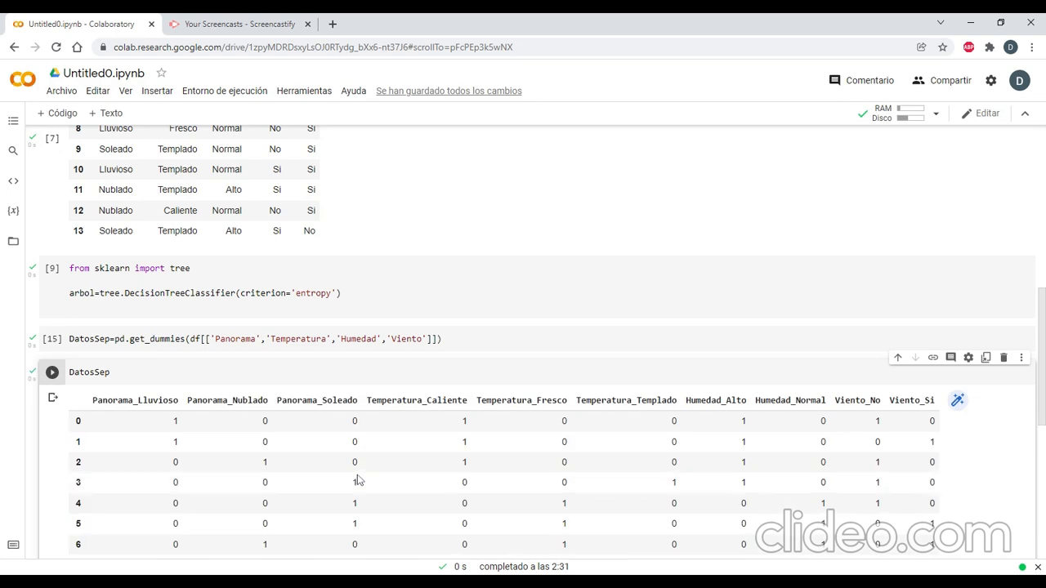
Examine the 0 and 1 values in the Panorama and Temperatura columns of the DatosSep table.
scroll(339, 480, "down", 1)
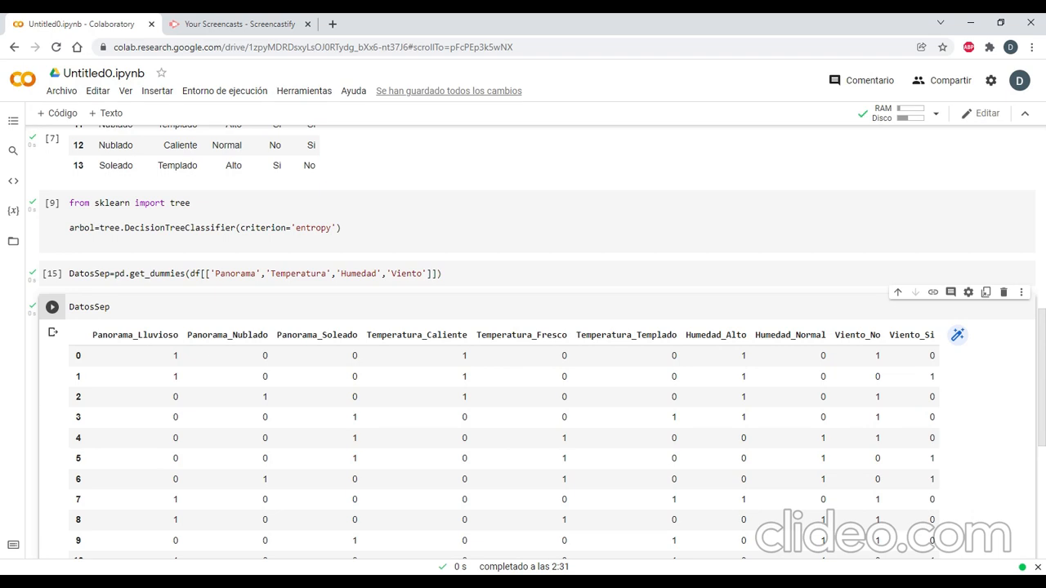
scroll(373, 437, "down", 1)
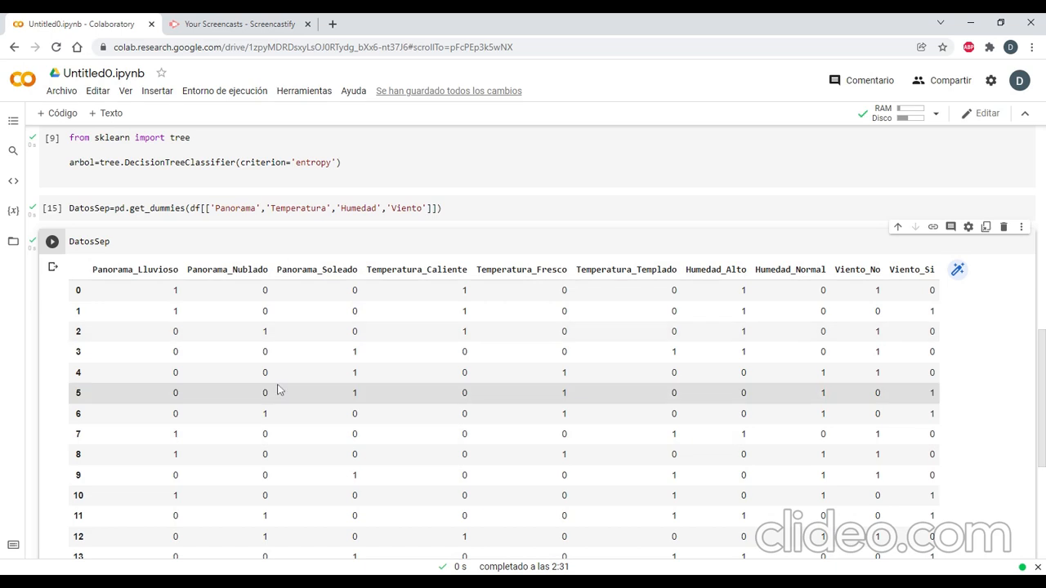
double_click(174, 290)
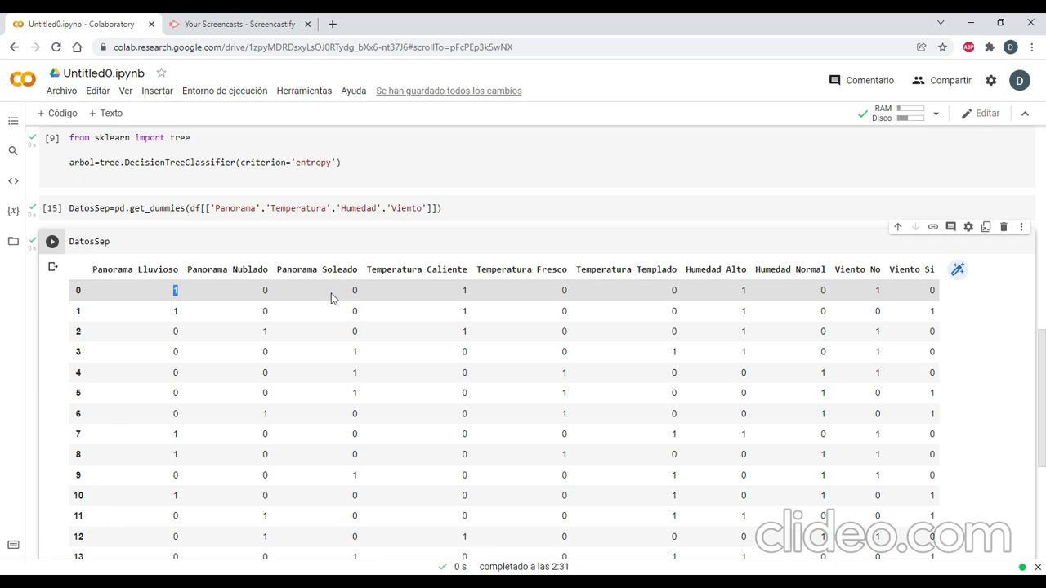
double_click(354, 290)
scroll(354, 351, "down", 1)
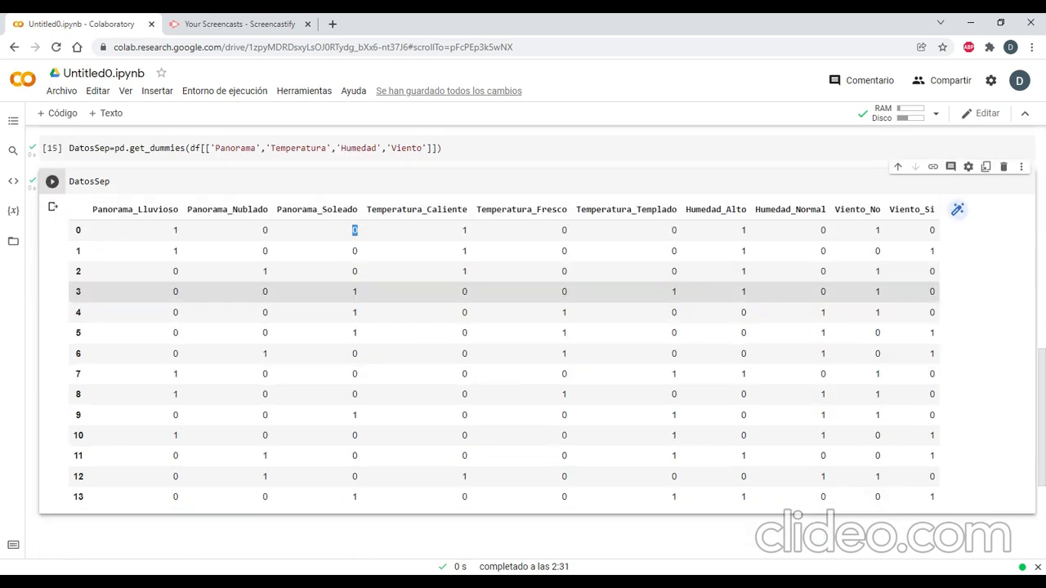
scroll(335, 360, "down", 1)
scroll(357, 361, "up", 1)
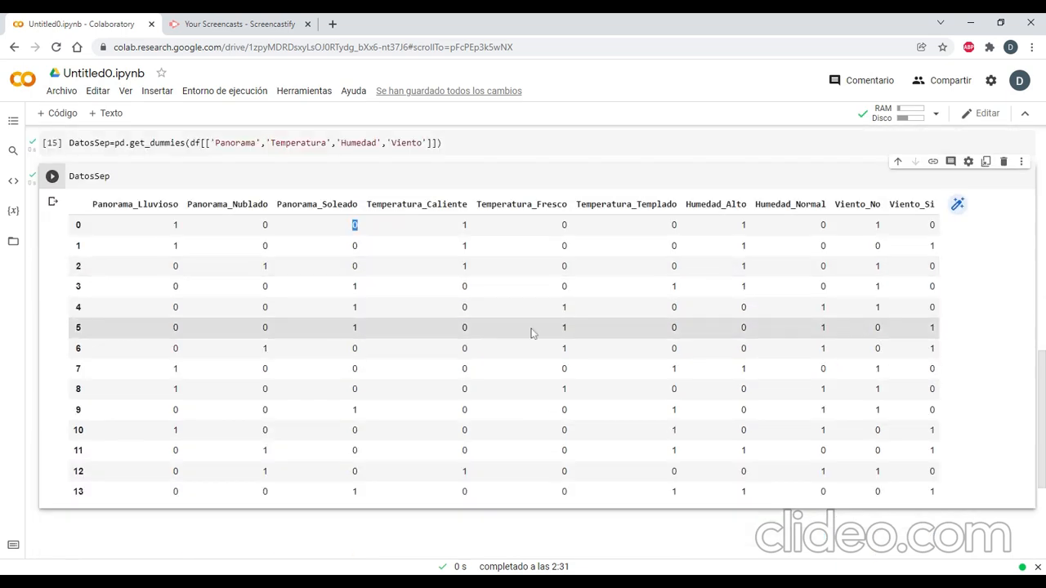
double_click(463, 266)
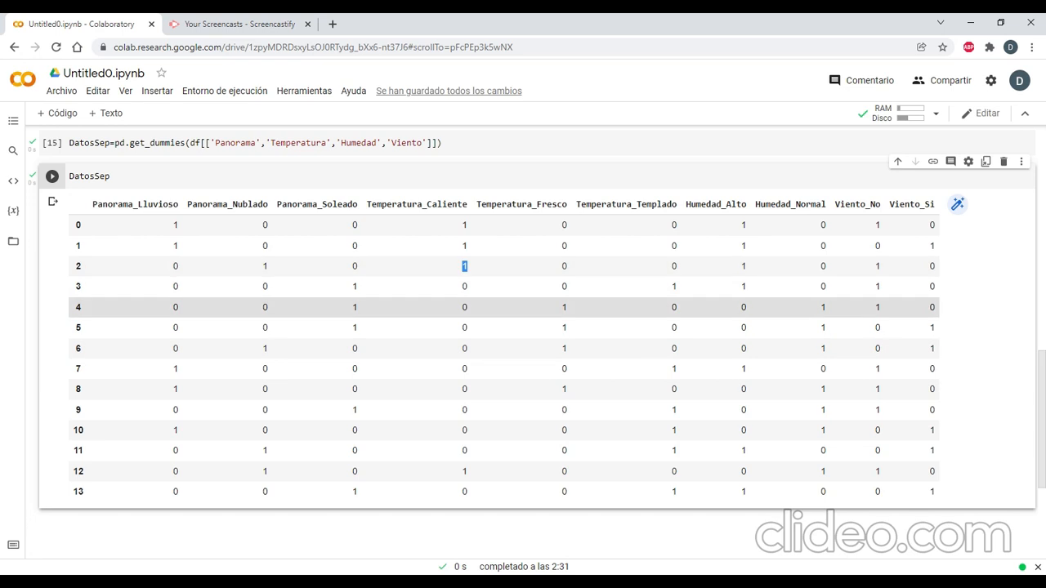
double_click(564, 307)
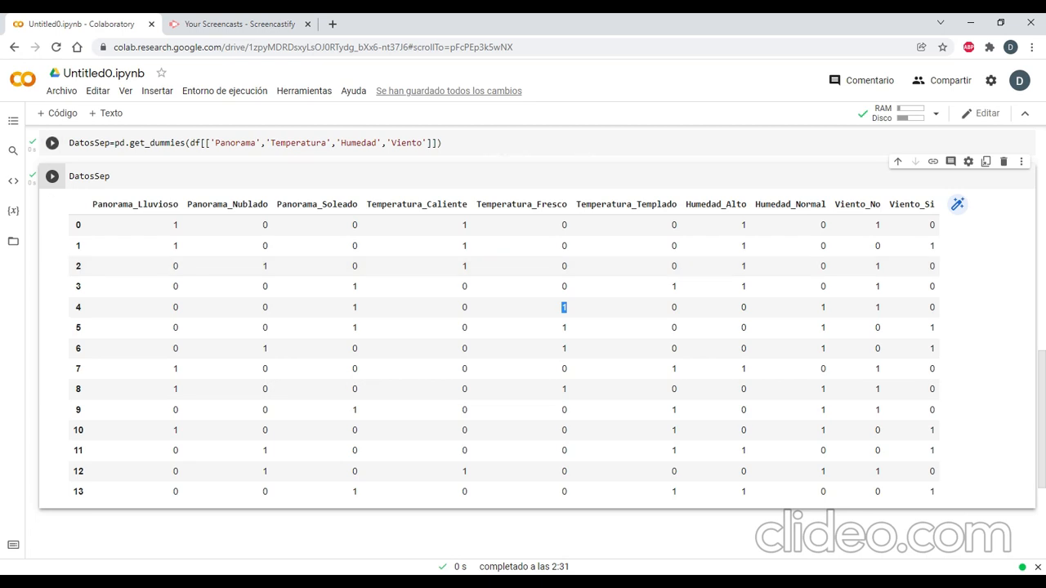
Add a code cell below the DatosSep table and start it with the fit call arbolentropia=arbol.fit().
key("shift+Return")
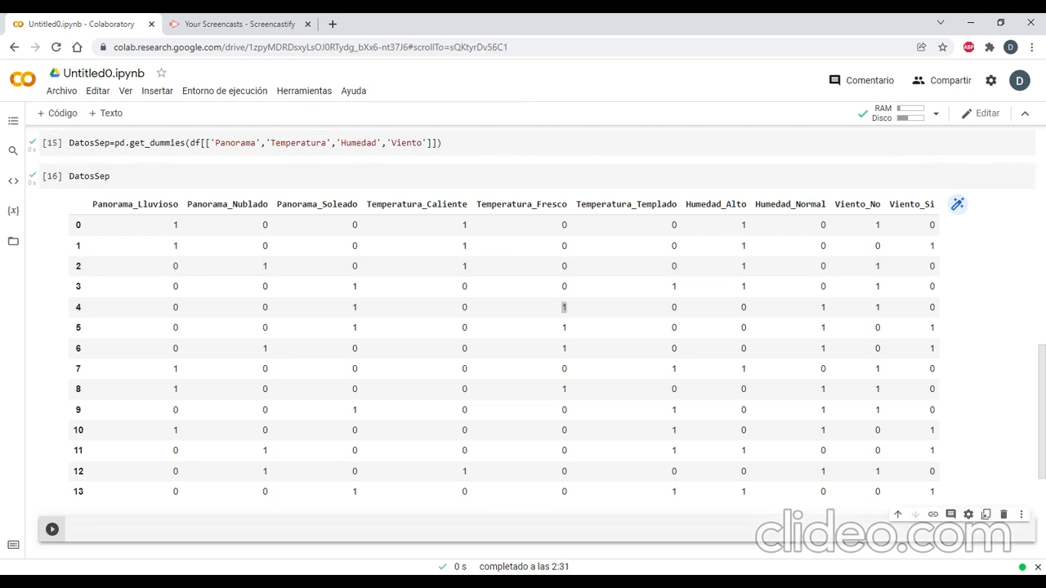
type("arbolentropia")
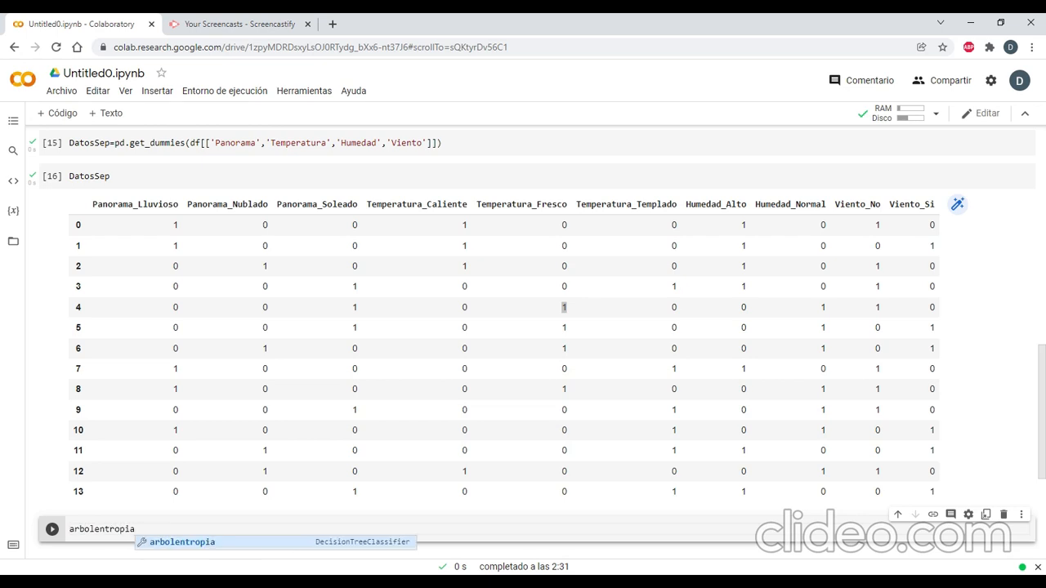
type("=arbol")
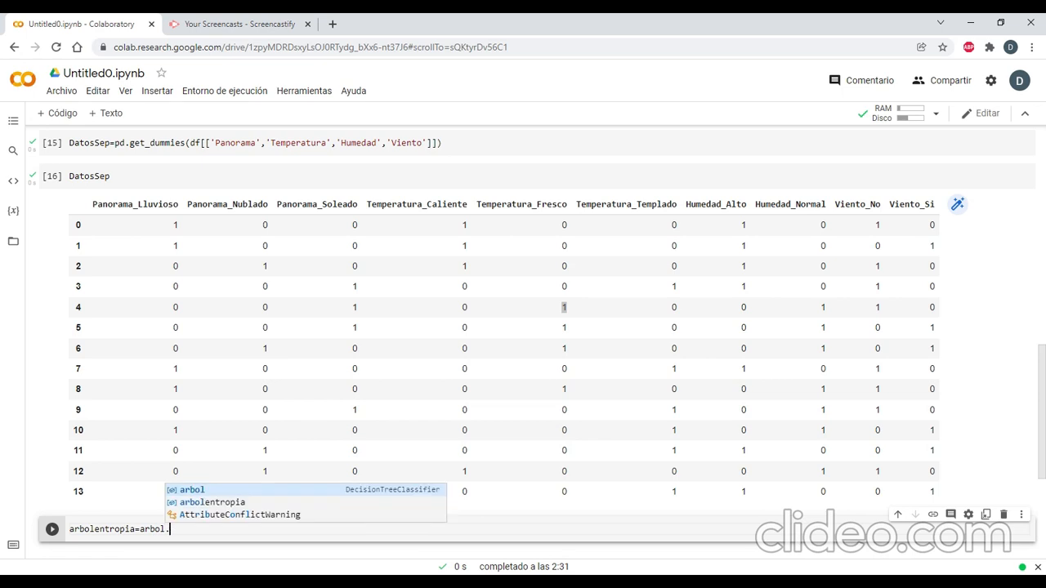
type(".")
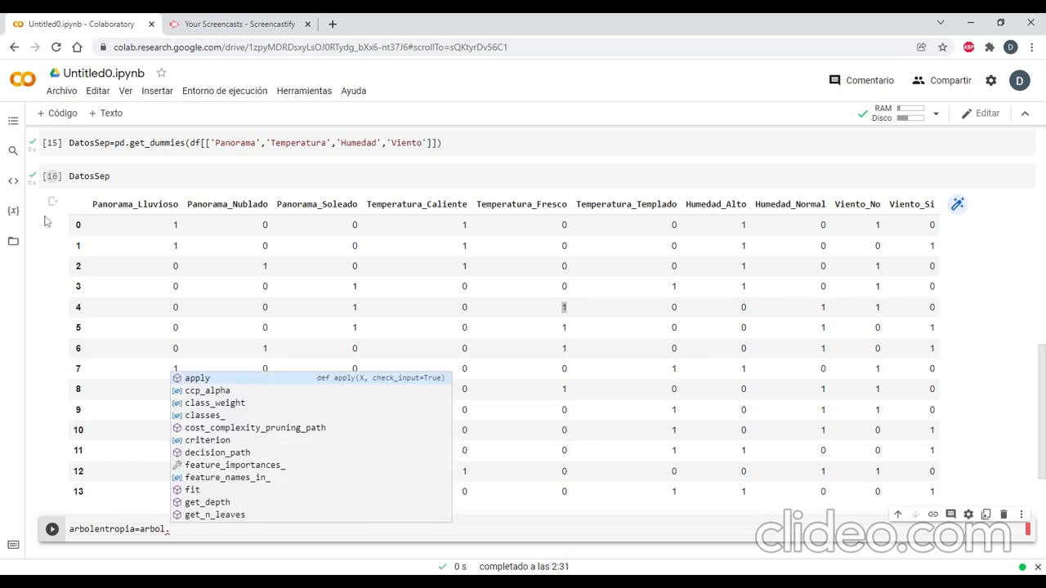
scroll(46, 223, "up", 3)
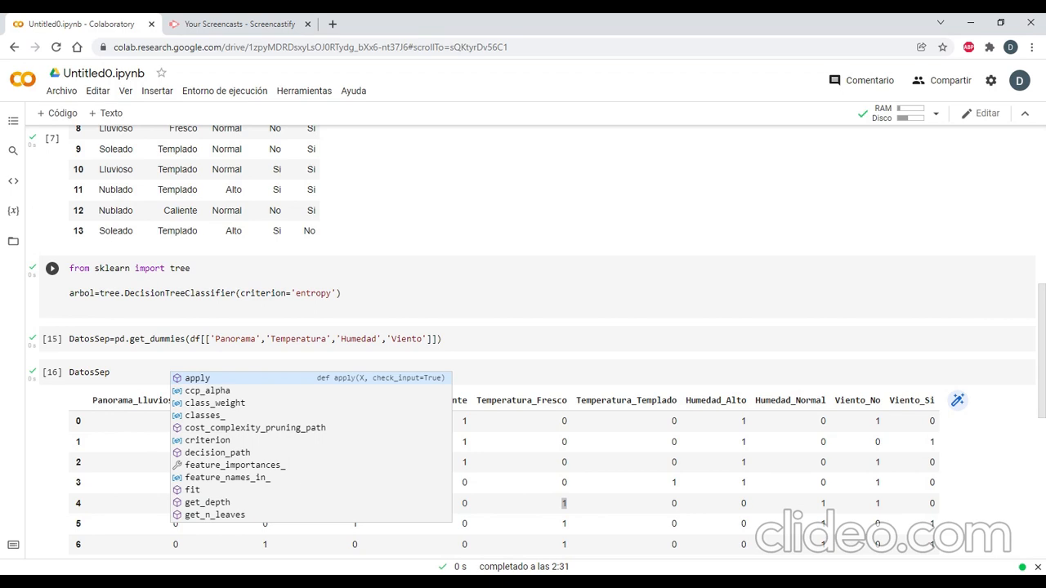
scroll(161, 539, "down", 5)
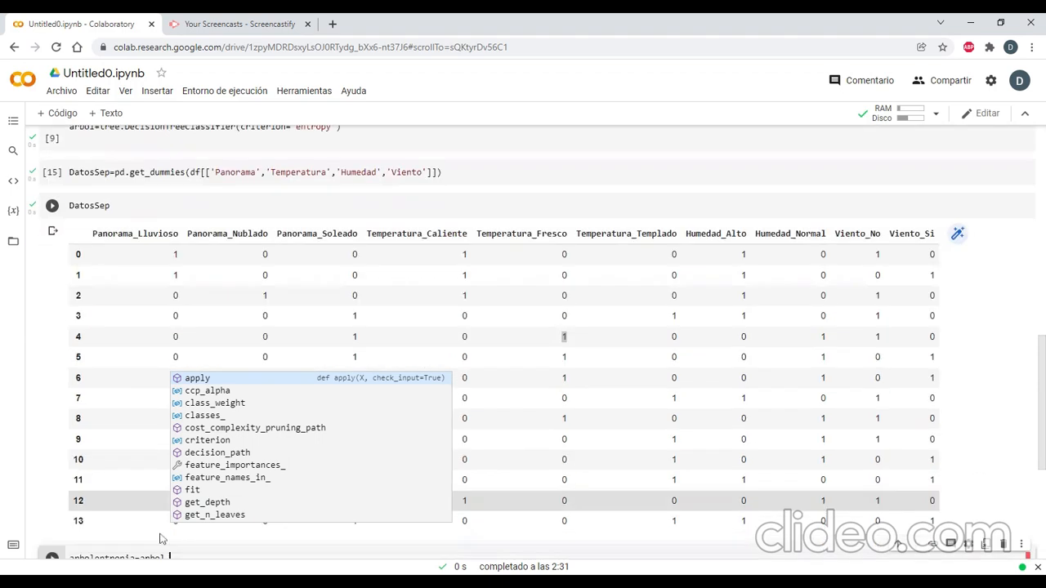
type("fit(")
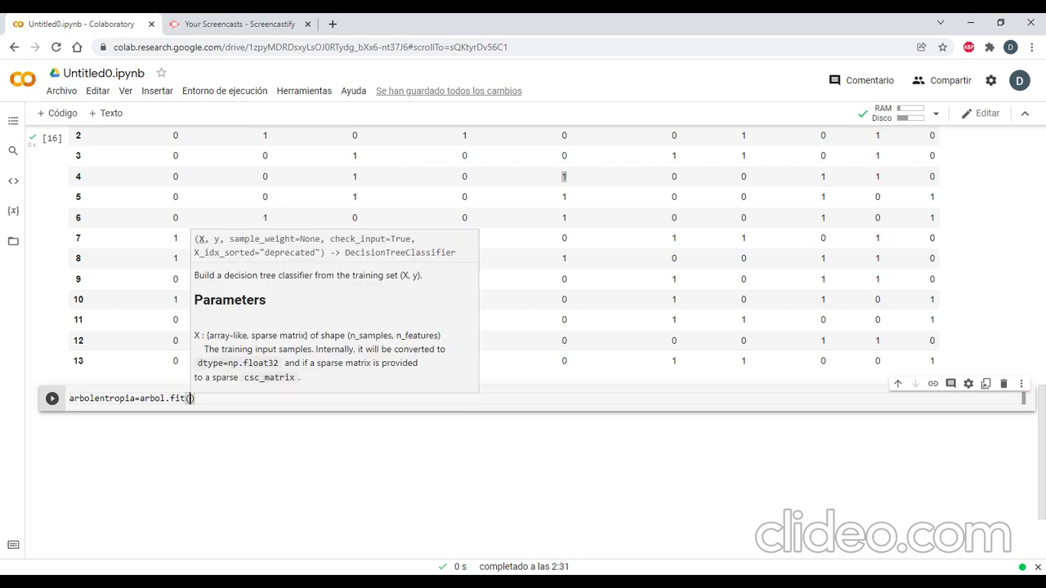
type("Datos")
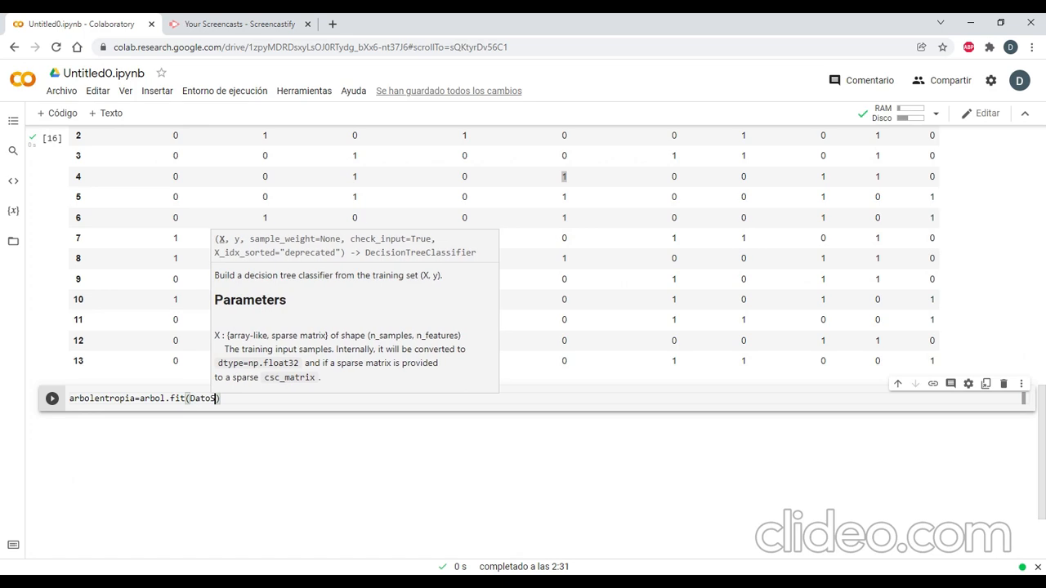
type("Sep")
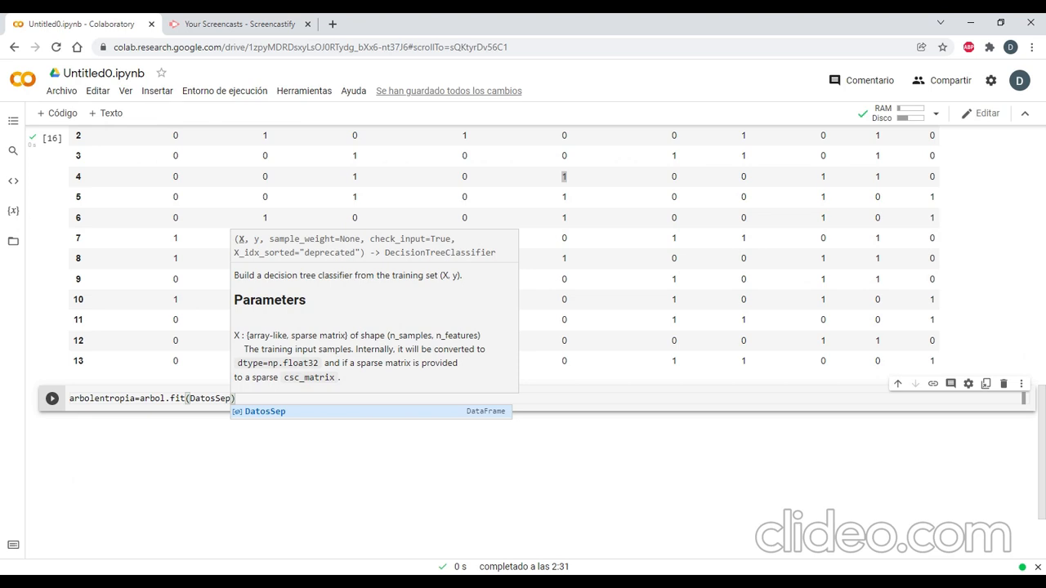
Pass DatosSep and df['Jugar'] as the arguments of arbol.fit and run the cell.
type(",")
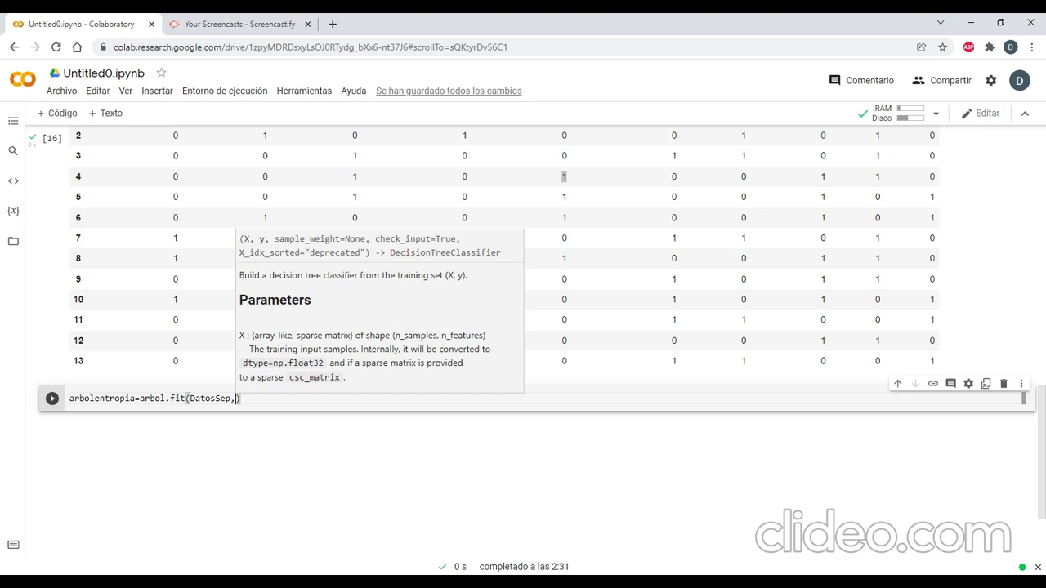
type("df")
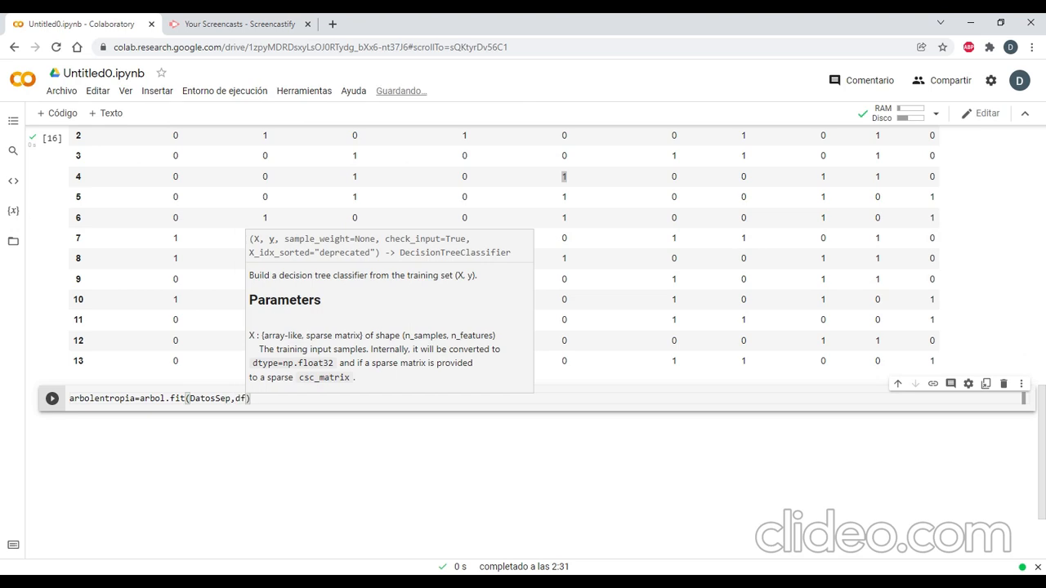
type("['Jugar")
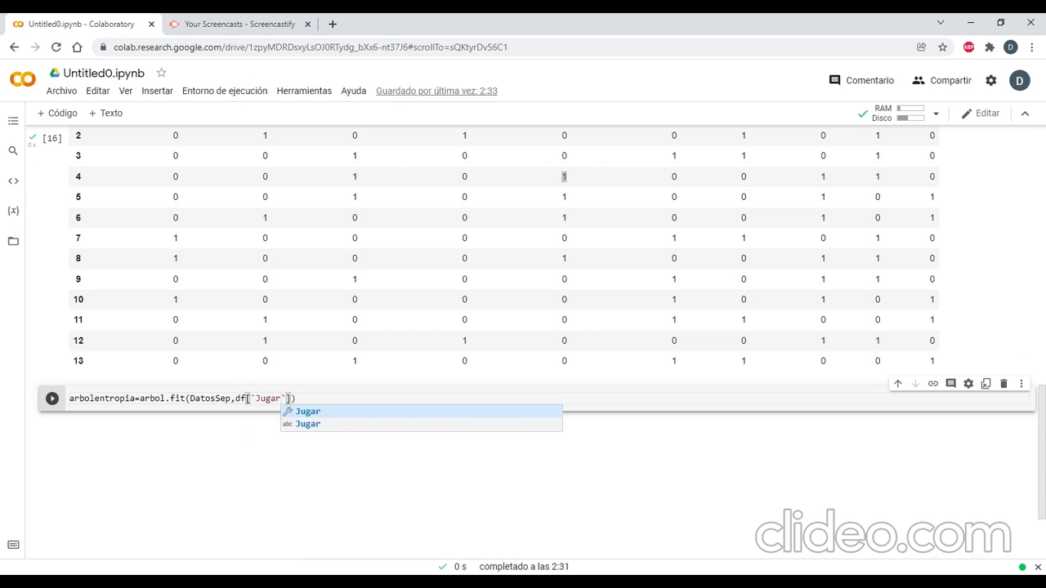
key("Left")
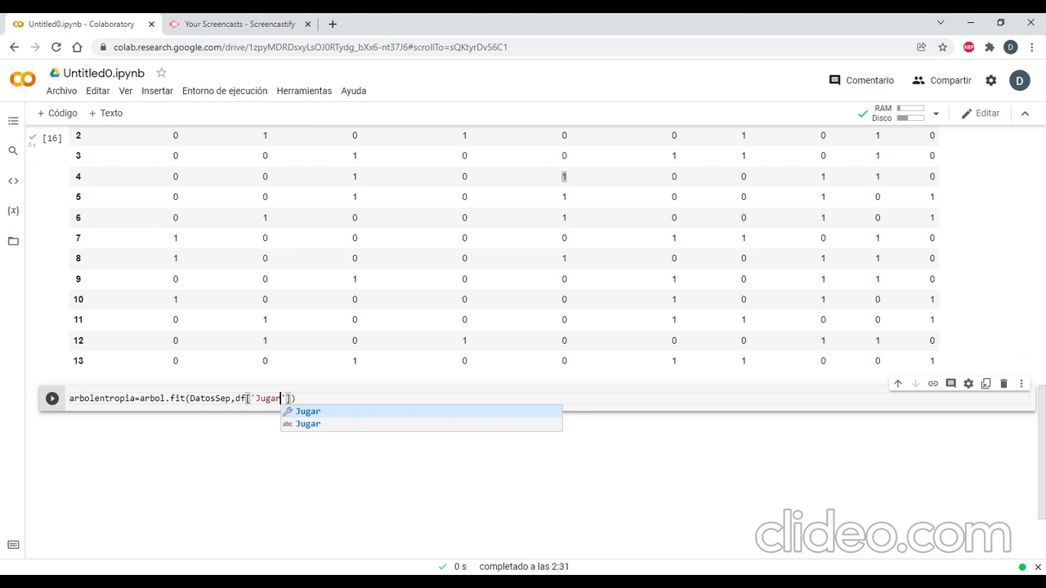
left_click(52, 400)
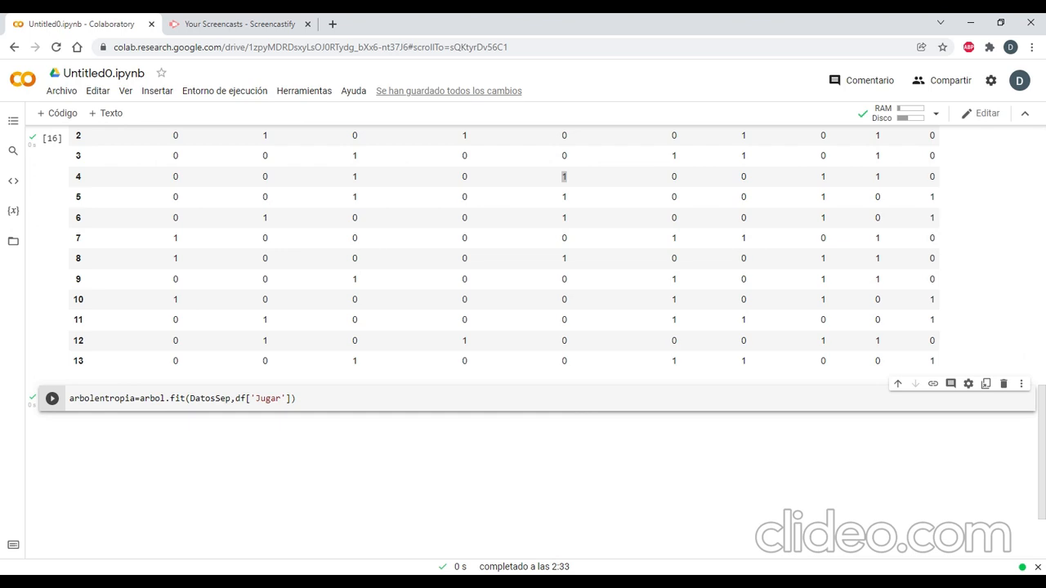
Add a code cell below the fit cell and write arbol1=arbol.predict() in it.
left_click(292, 409)
key("shift+Return")
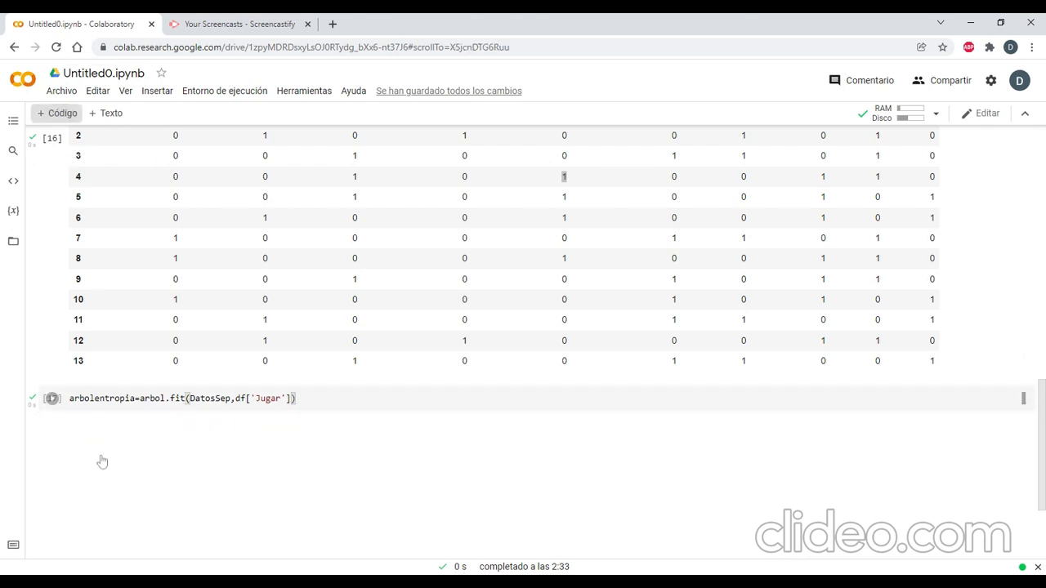
type("arbol")
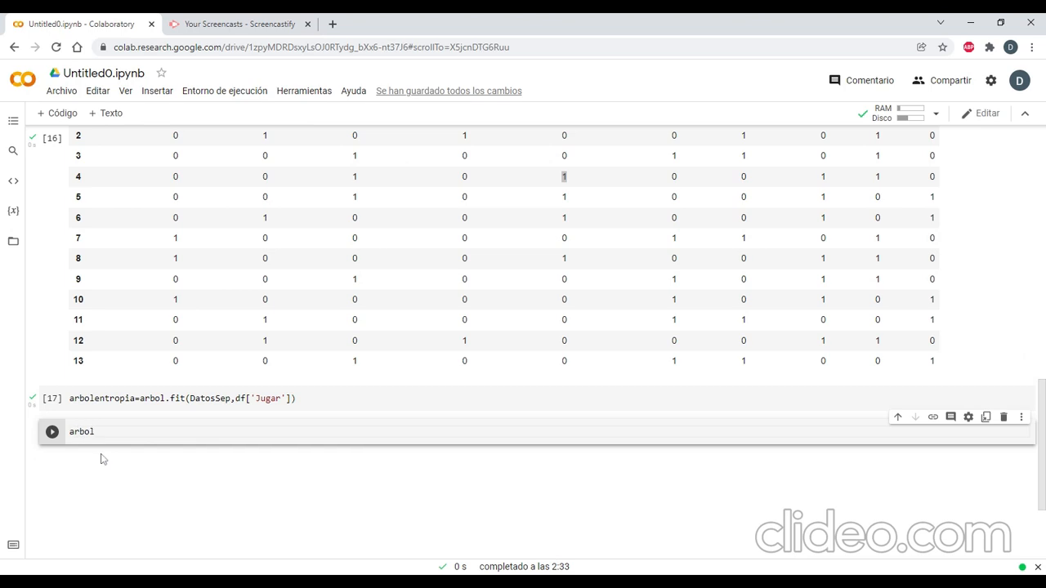
key("Down")
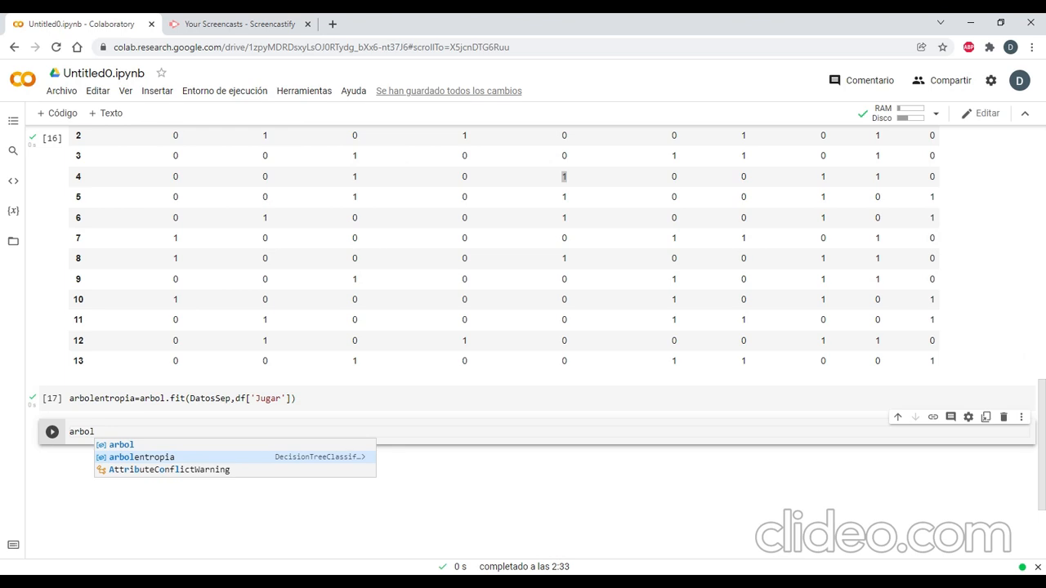
type("1=a")
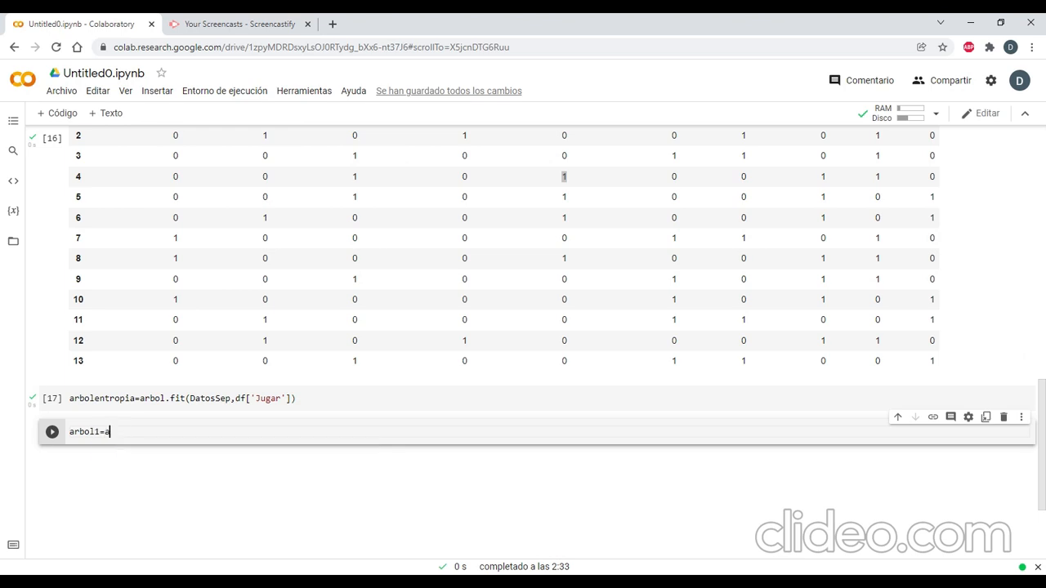
type("rbol.pred")
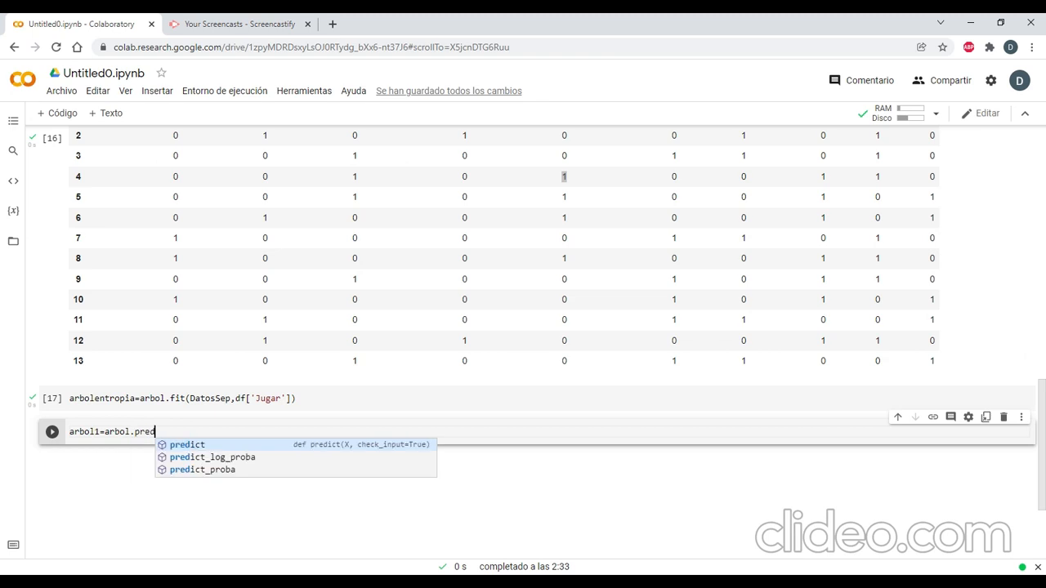
key("Tab")
type("(")
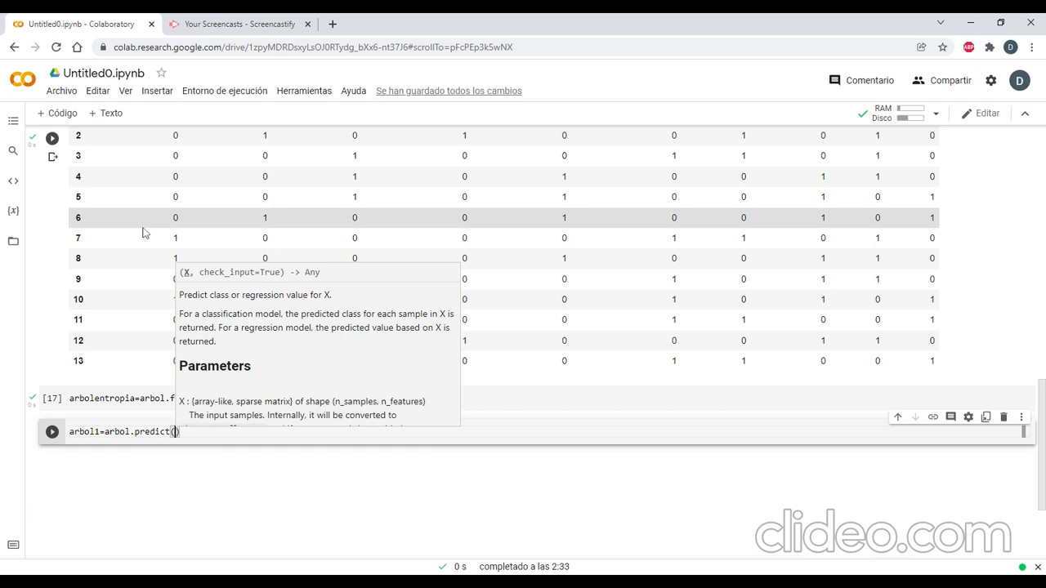
Review the Panorama values of row 0 in the DatosSep table and delete the arbol1=arbol.predict() cell.
scroll(155, 241, "up", 2)
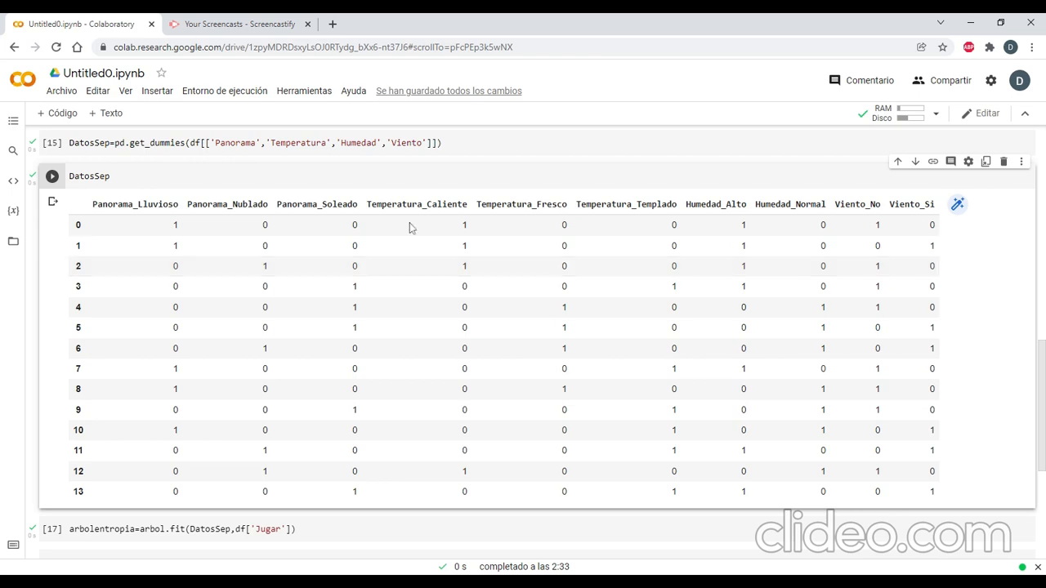
left_click_drag(173, 225, 356, 225)
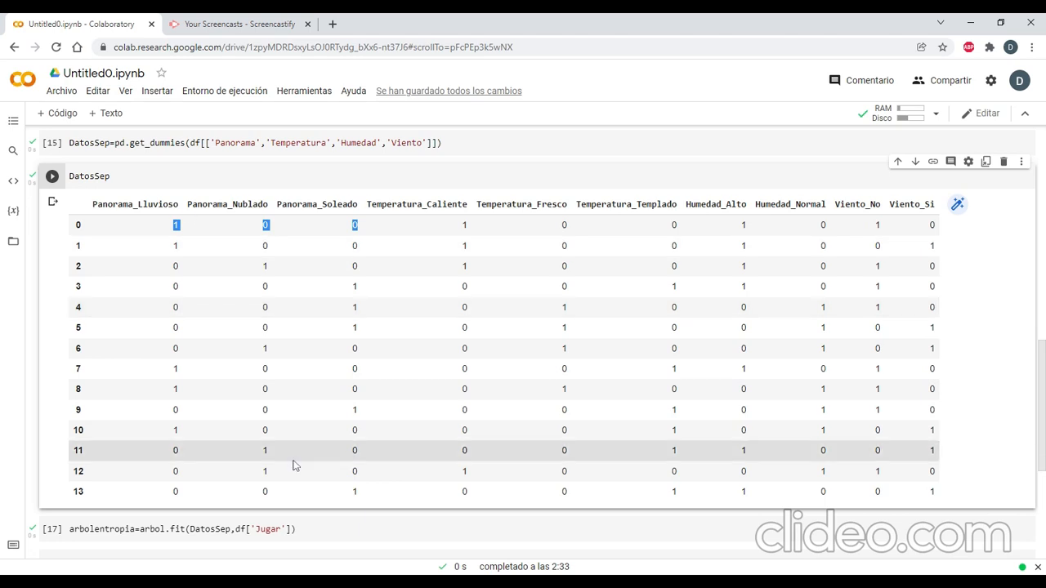
scroll(294, 466, "down", 1)
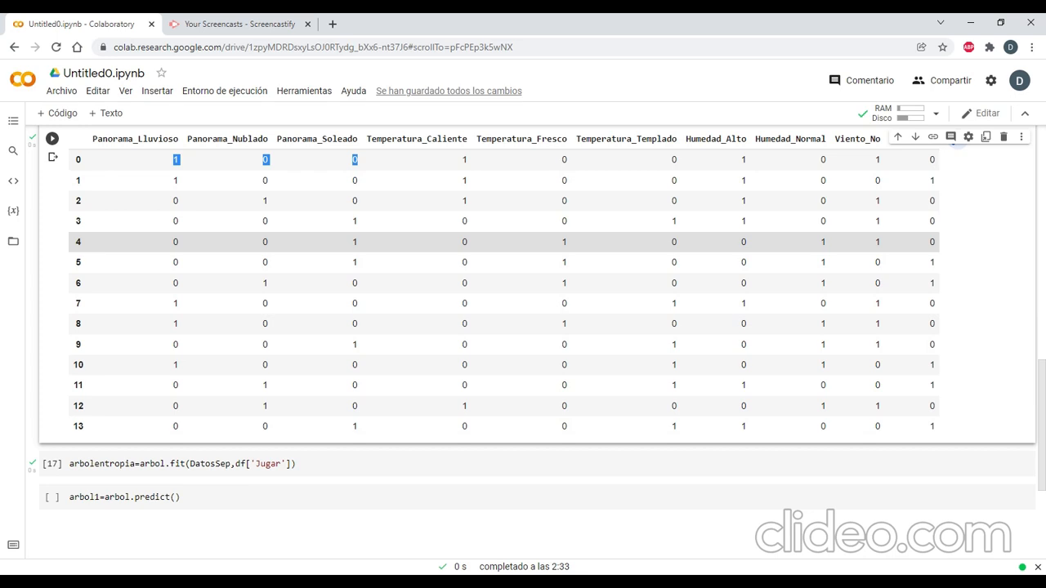
left_click(648, 445)
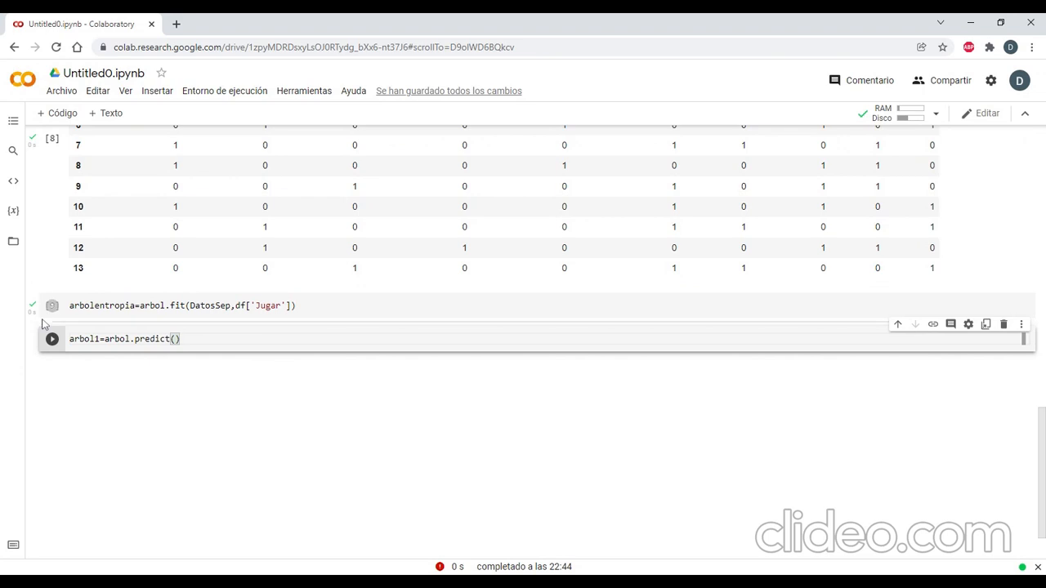
left_click(1004, 325)
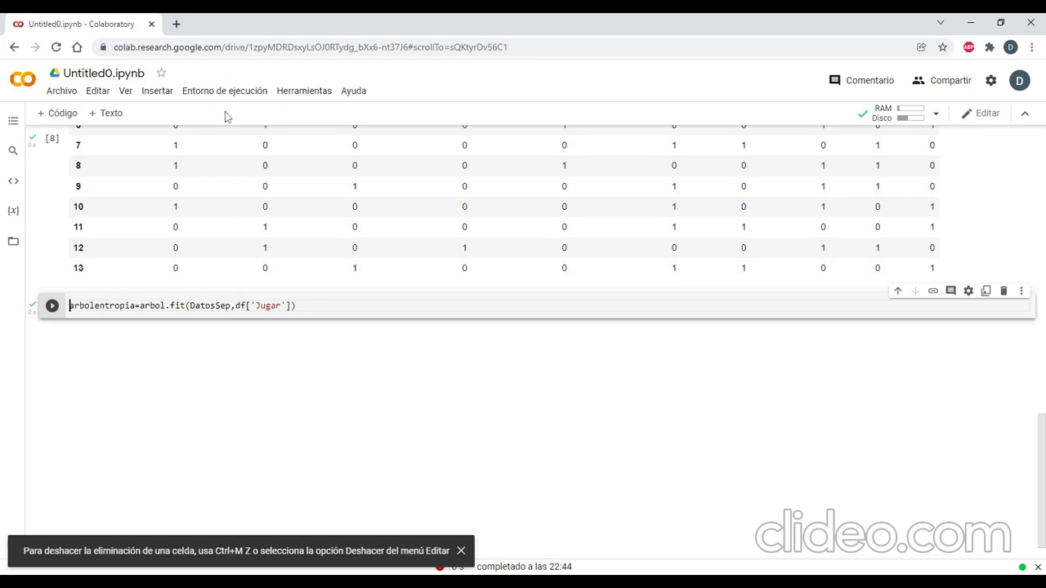
Add a code cell below the fit cell containing from sklearn.tree import export_graphviz.
left_click(65, 117)
type("fro")
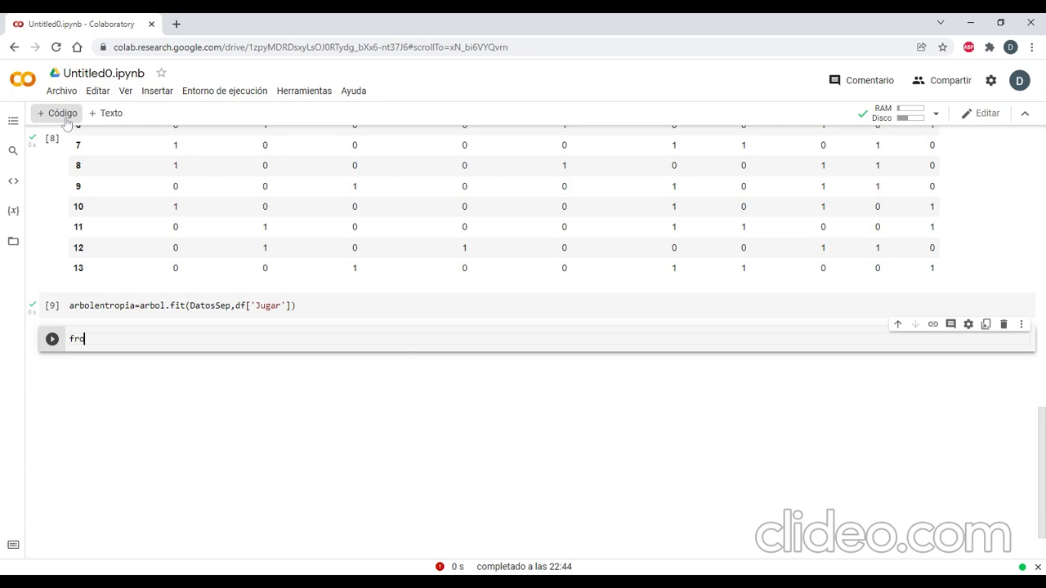
type("m sklear")
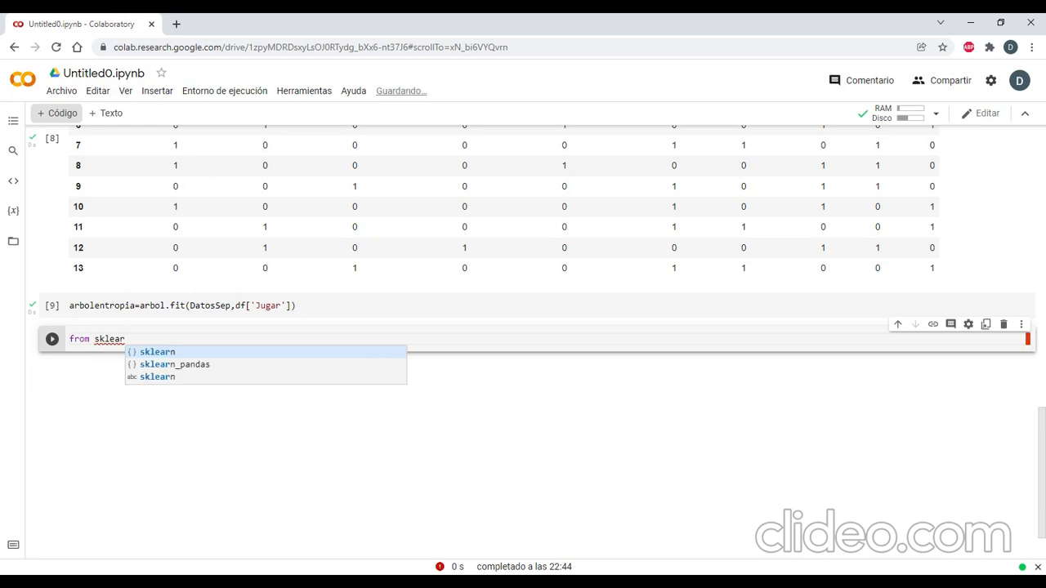
type("n.tree")
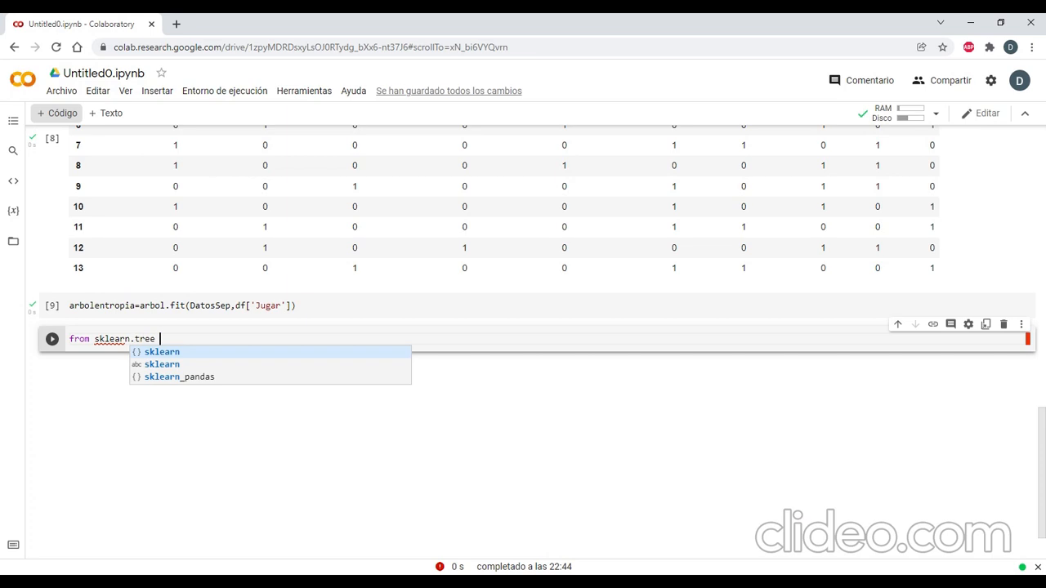
type(" imp")
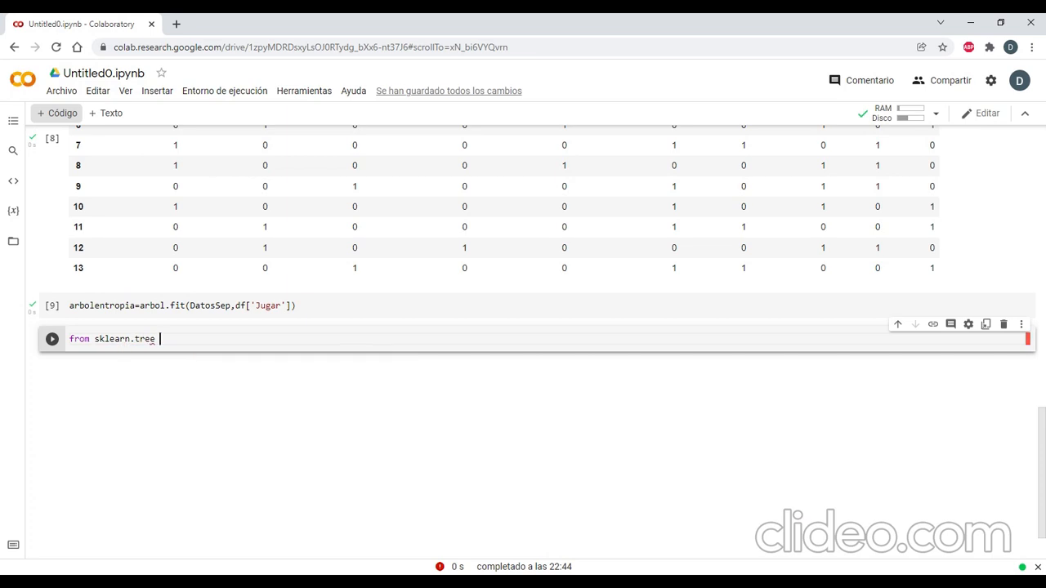
type("ort ex´p")
key("BackSpace")
key("BackSpace")
type("port_graphvi")
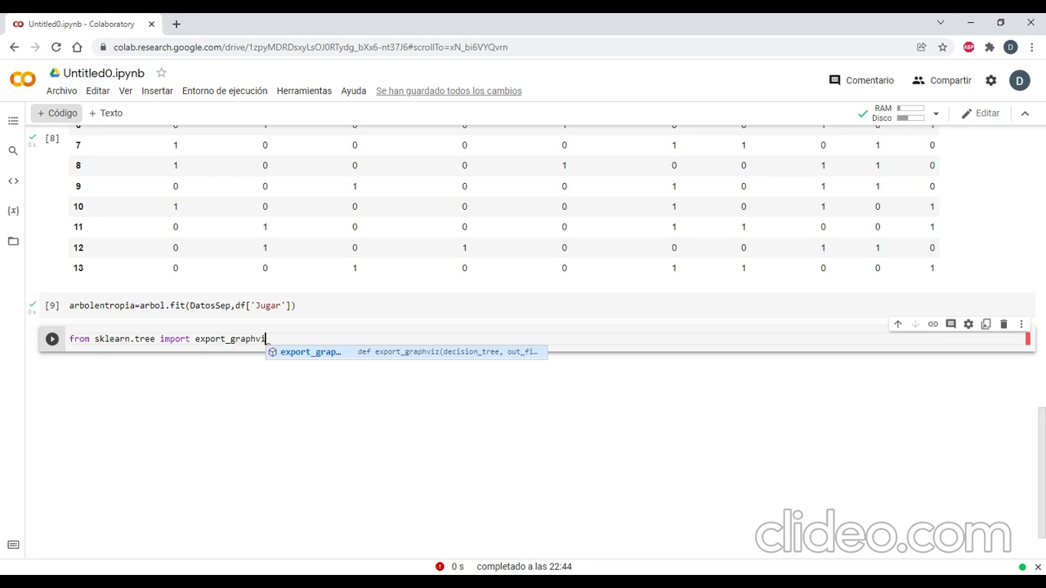
type("z")
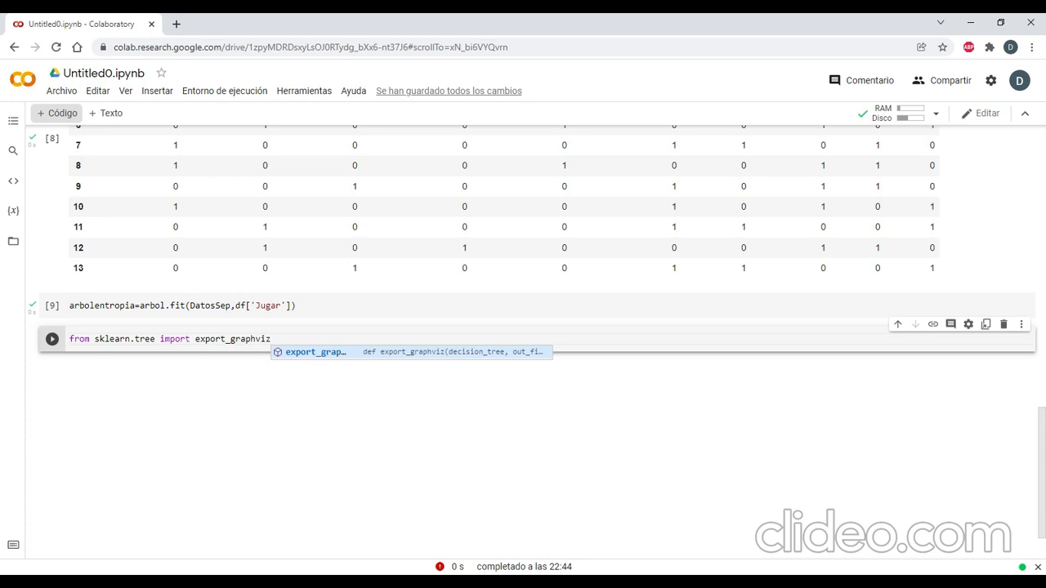
key("Return")
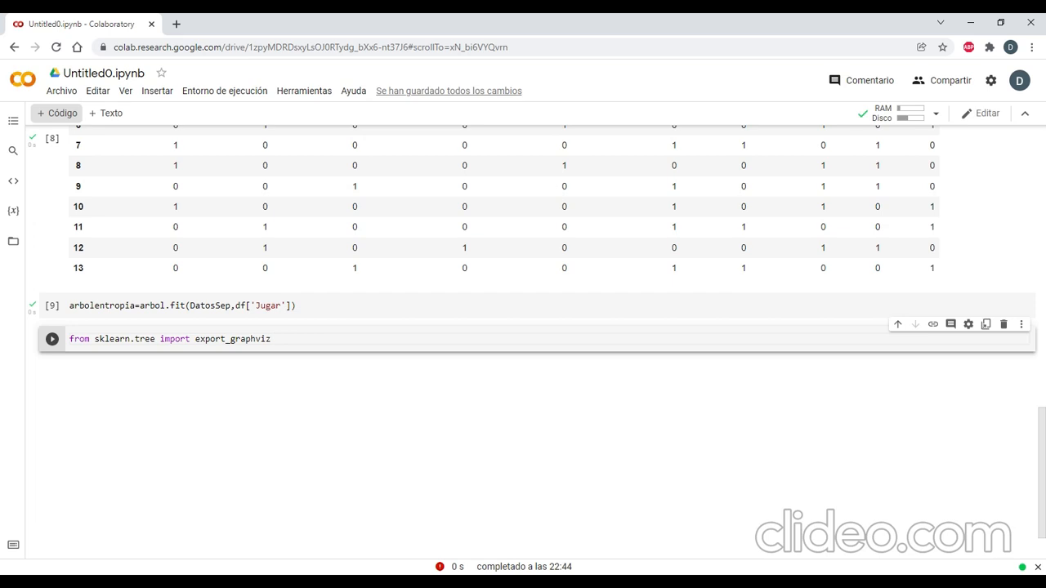
Add the line import pydotplus below the export_graphviz import.
key("Return")
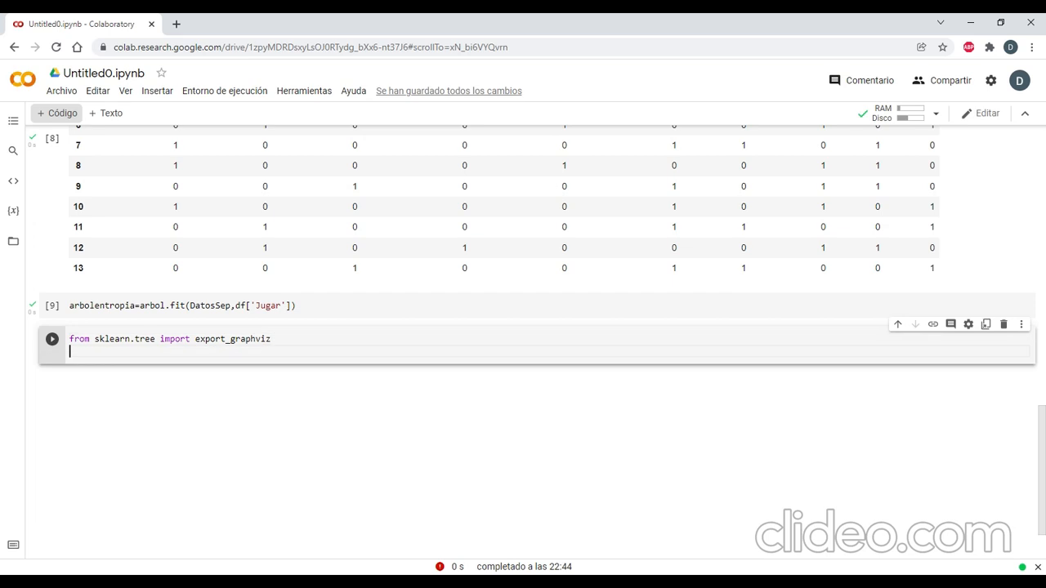
type("import pydotplus")
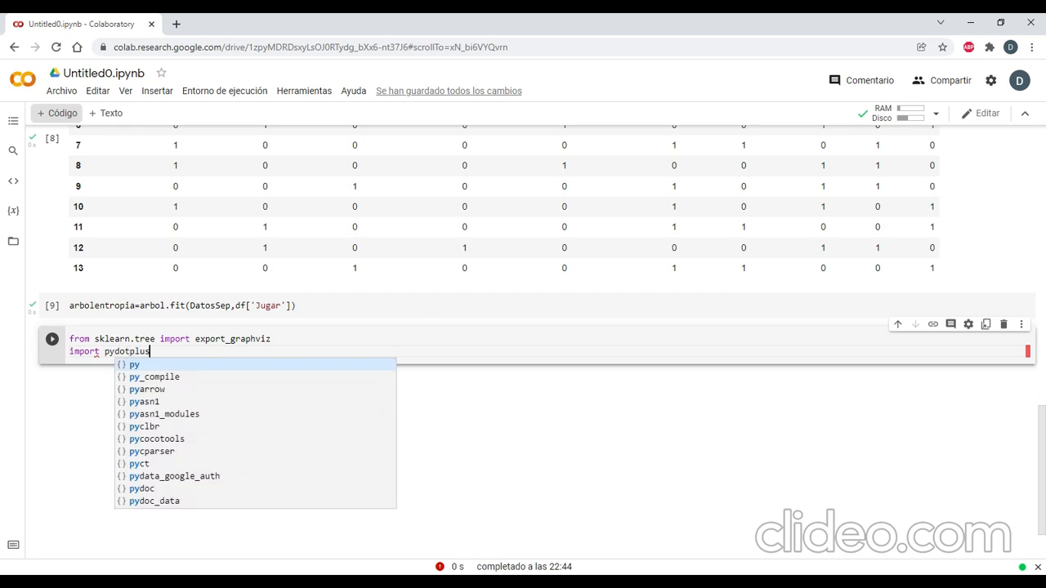
key("Return")
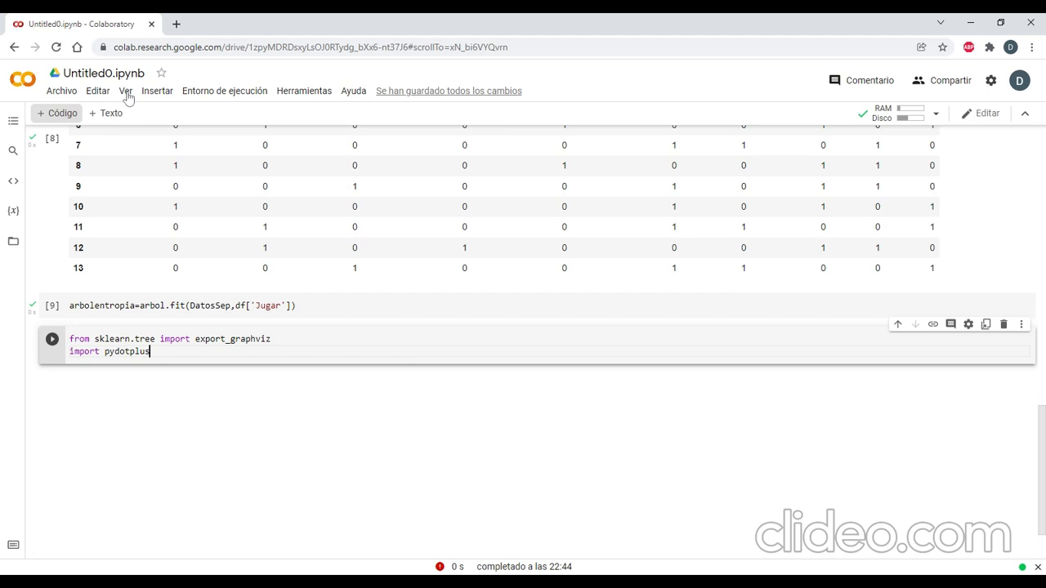
Run the import cell and write dot_data=tree.export() in a new code cell below it.
left_click(52, 339)
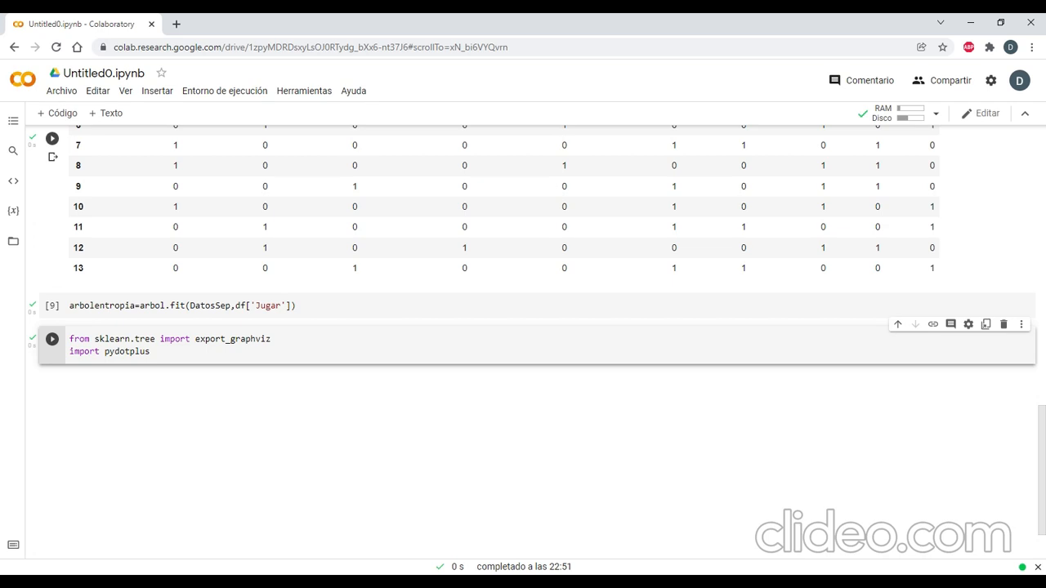
left_click(57, 113)
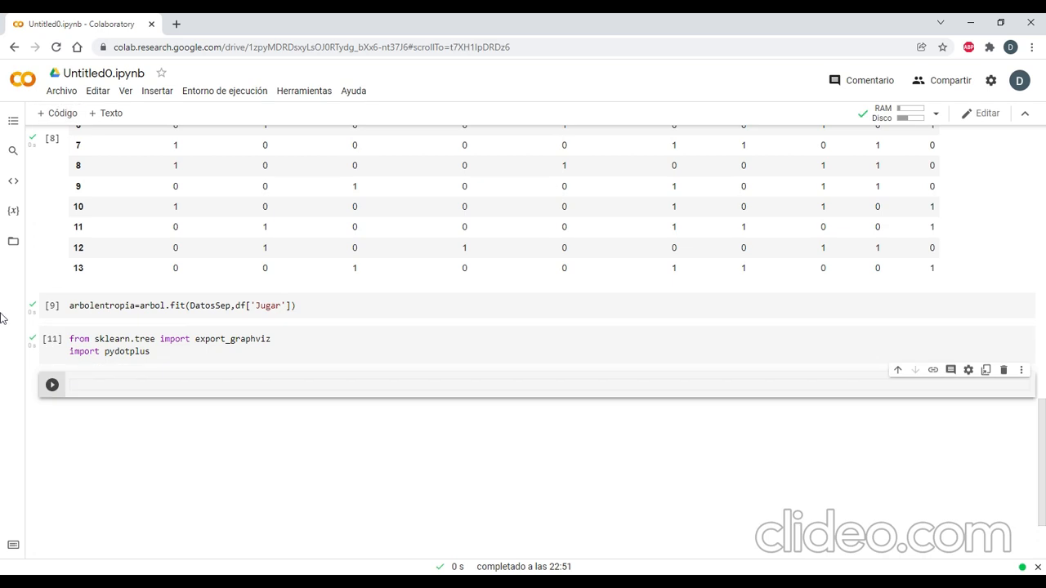
type("dot_data=")
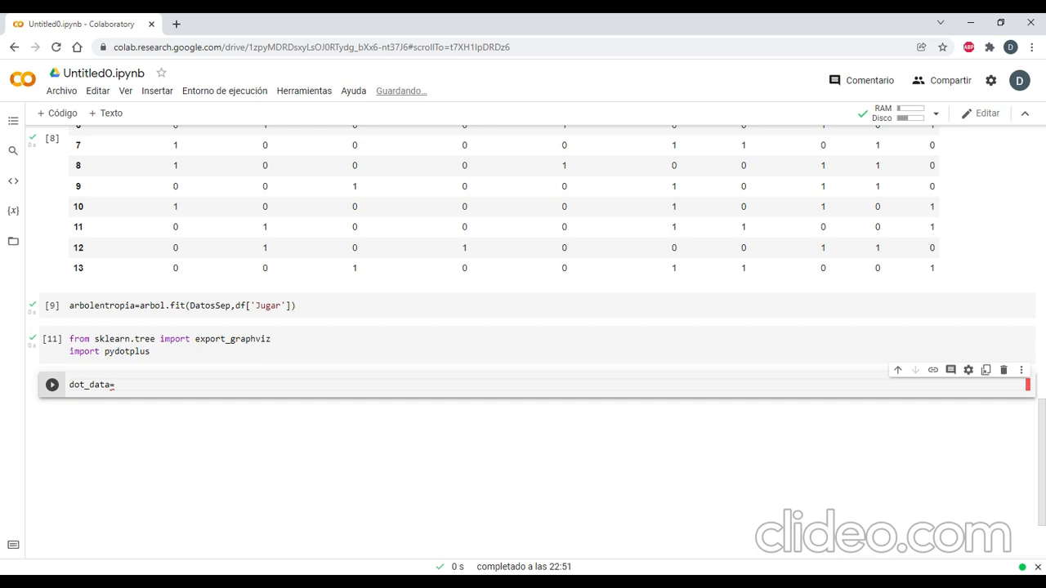
type("tree")
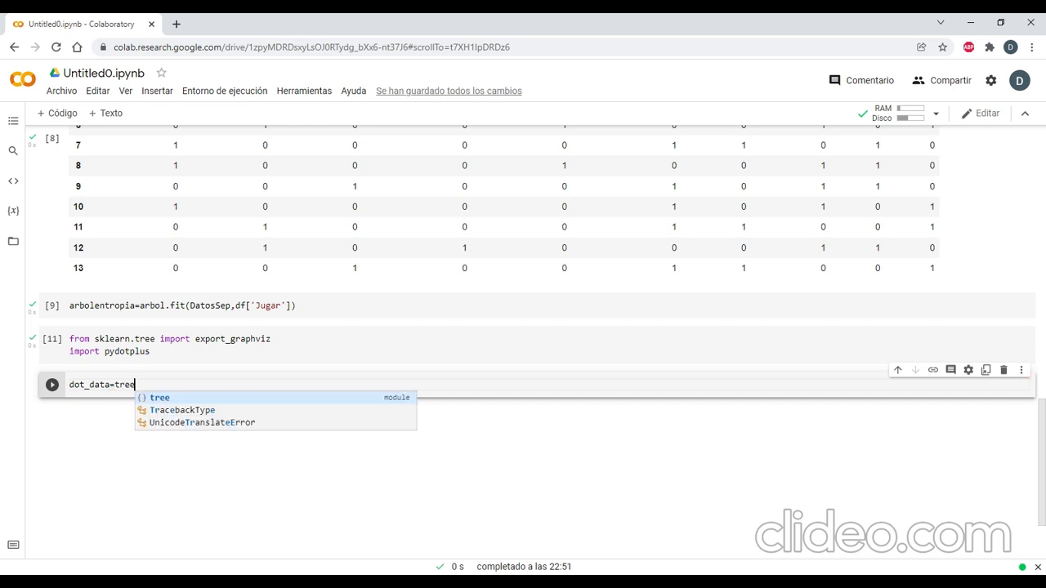
type(".e")
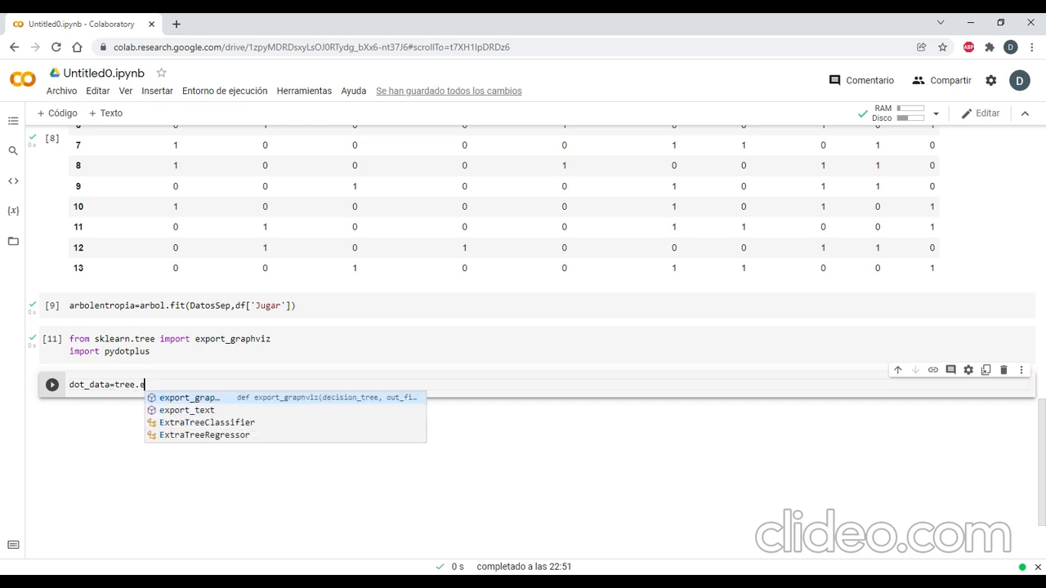
type("xport")
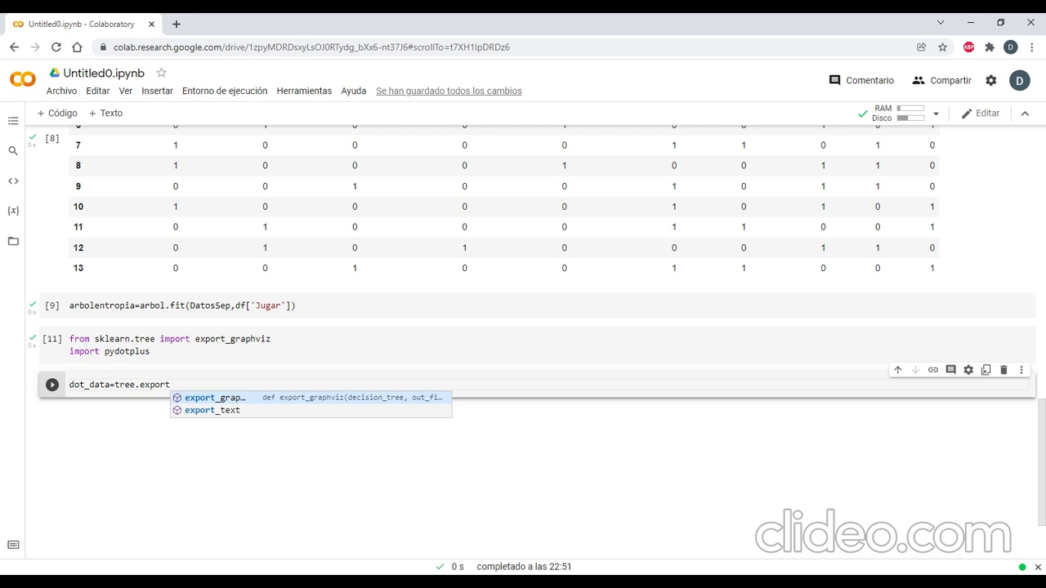
type("(")
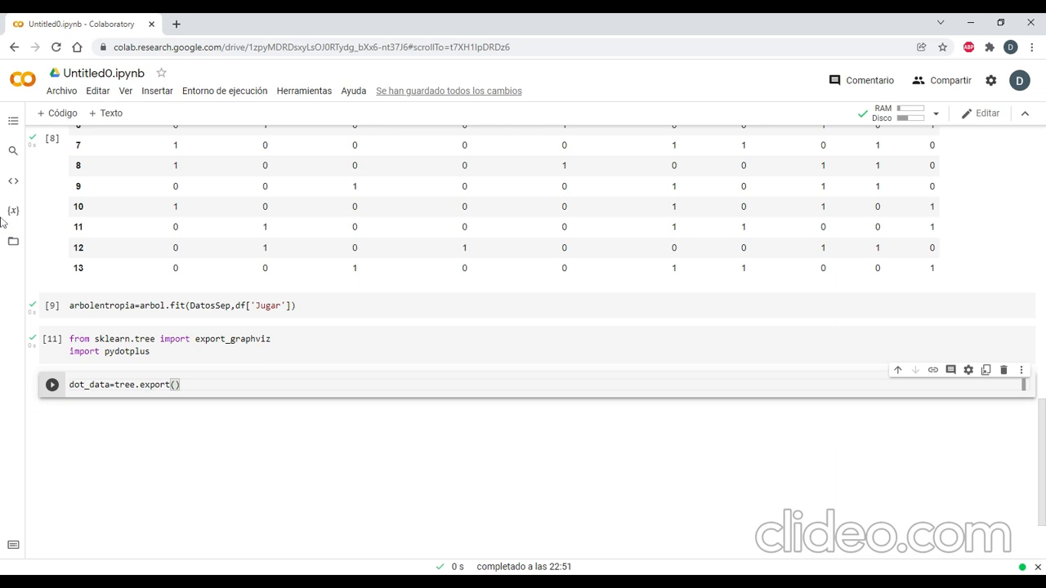
Check the classifier's variable name in the DecisionTreeClassifier cell and pass arbol as the first argument of tree.export().
scroll(140, 252, "up", 6)
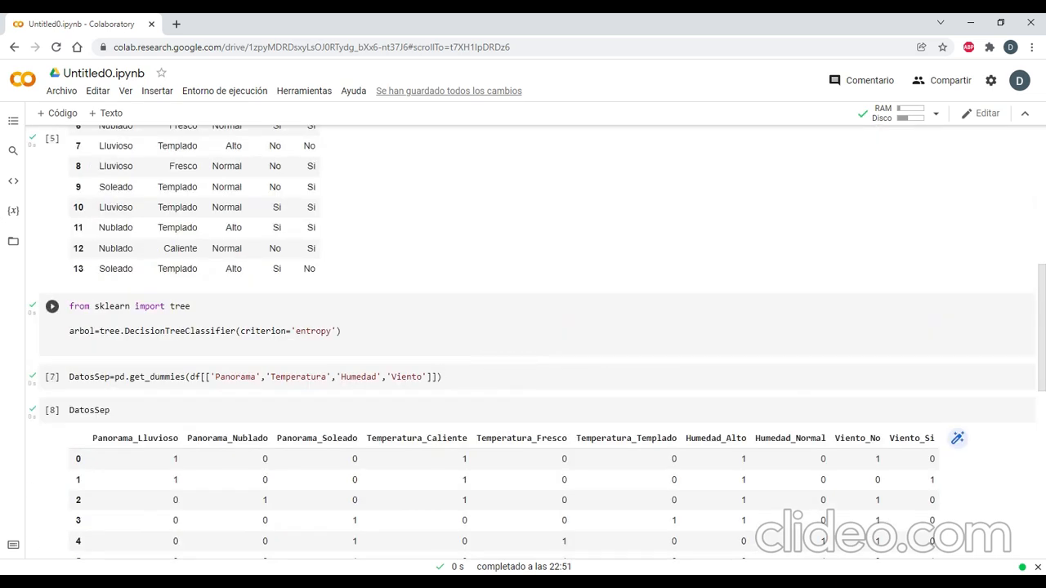
double_click(73, 331)
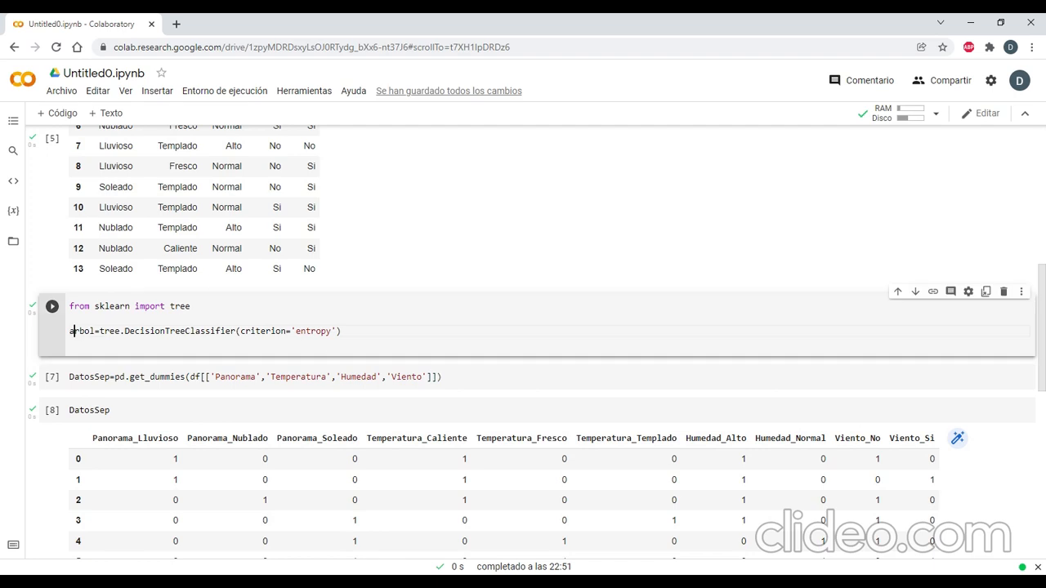
scroll(72, 331, "down", 4)
scroll(523, 326, "down", 3)
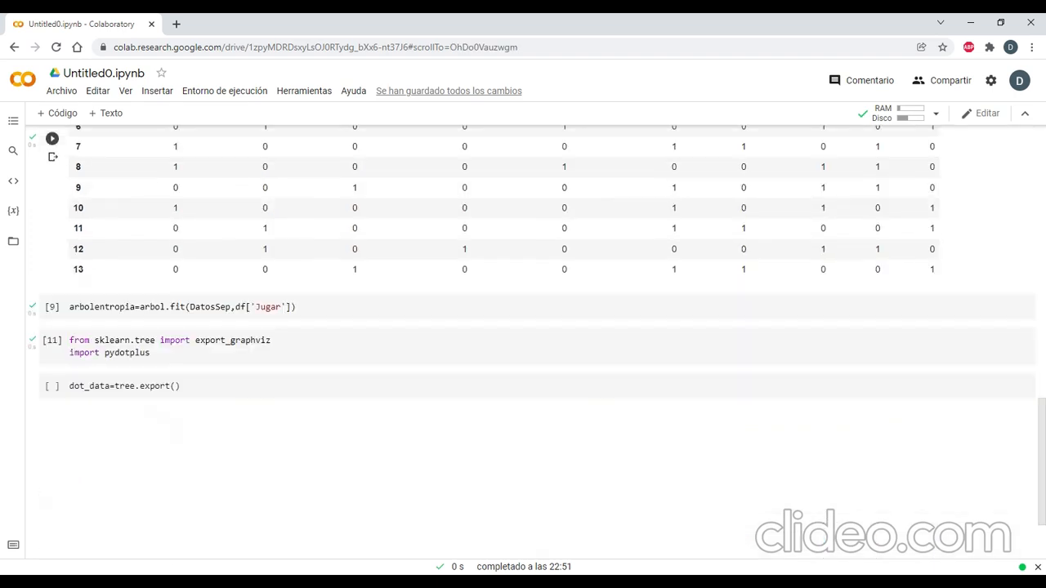
left_click(175, 385)
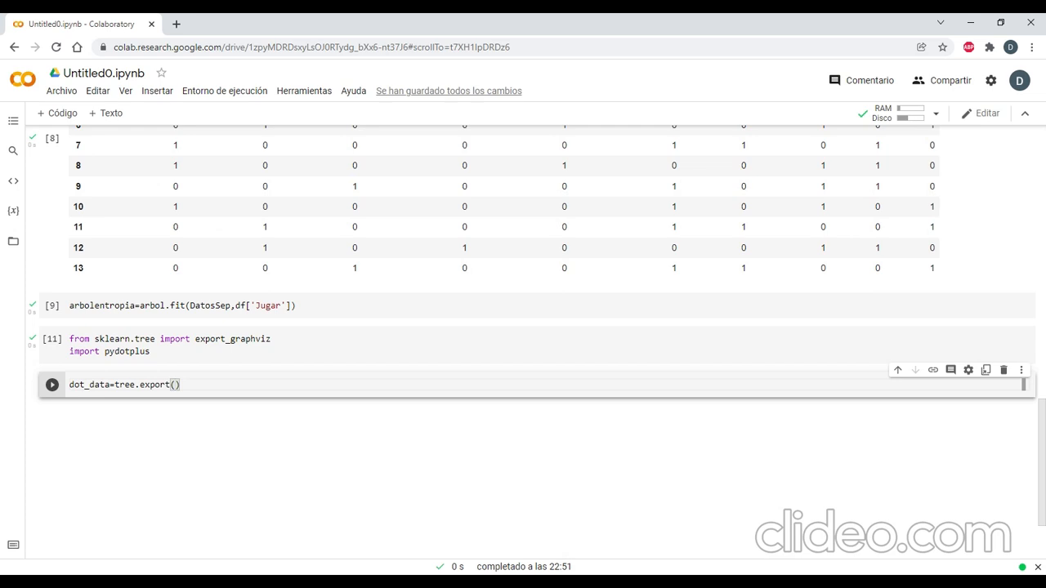
type("arbol")
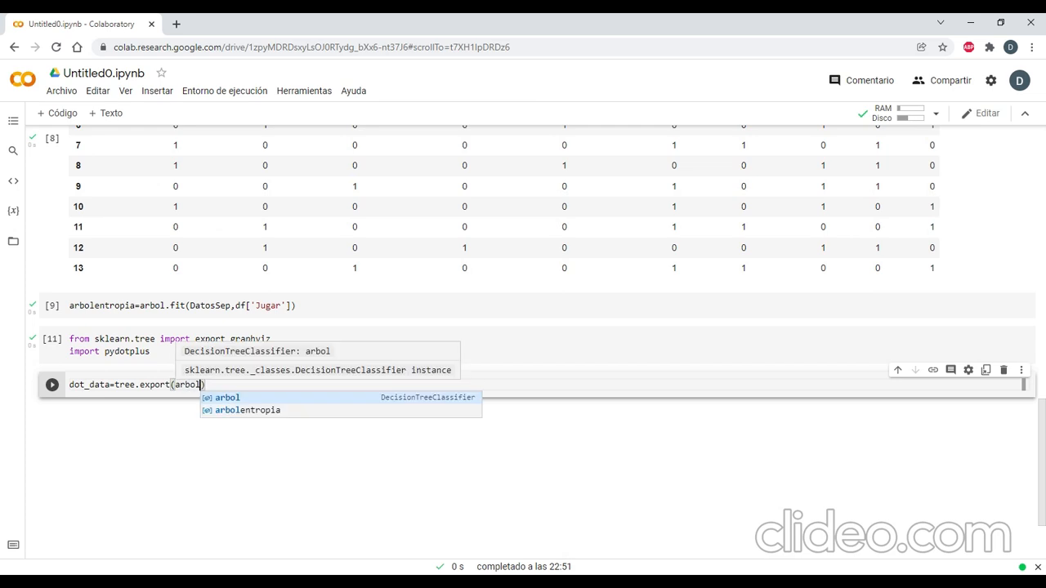
type(",")
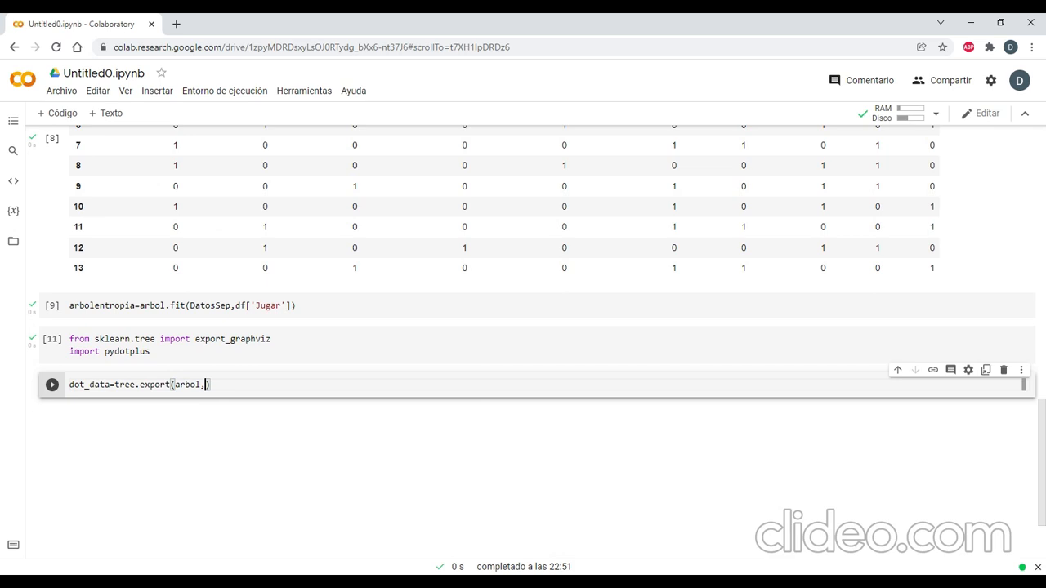
type("out_file=")
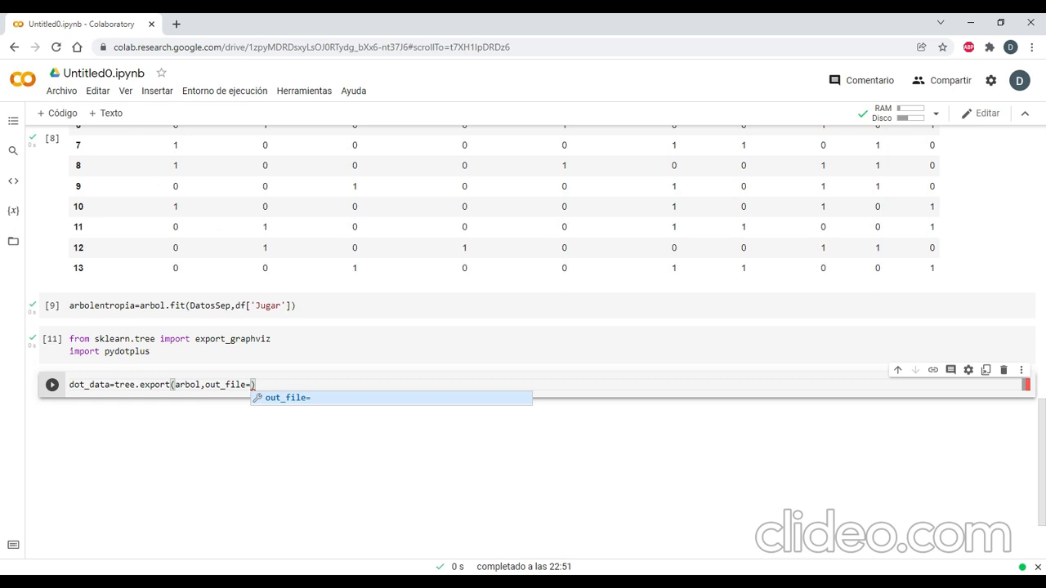
Add the argument out_file=None after arbol in the export call, followed by a comma.
type("None")
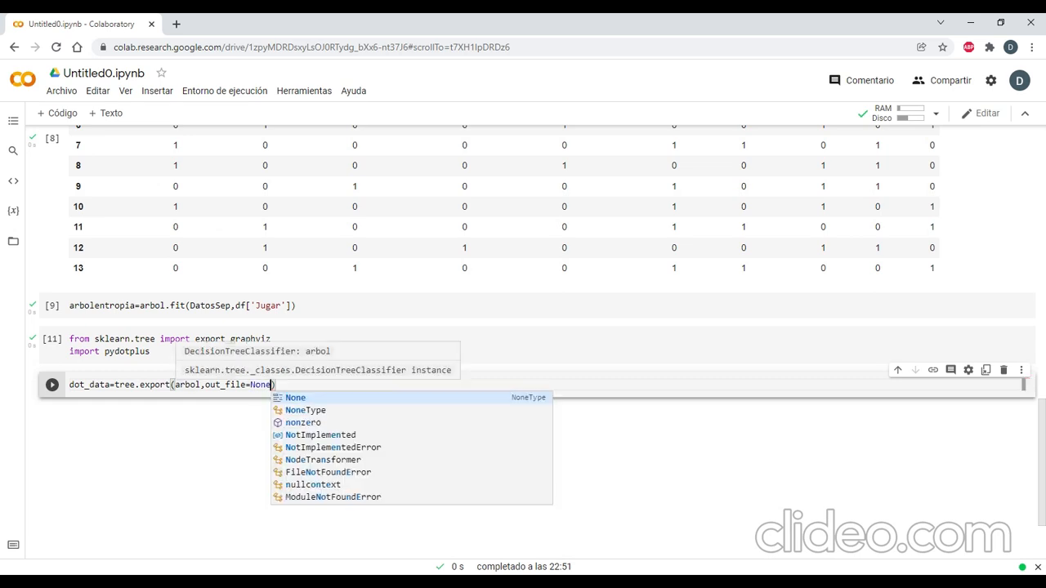
type(",")
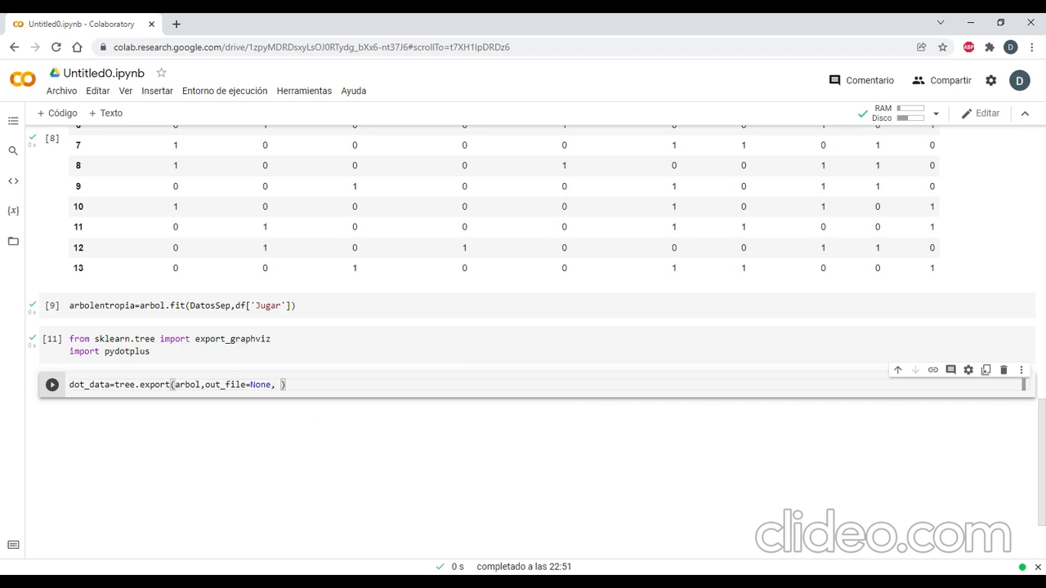
key("BackSpace")
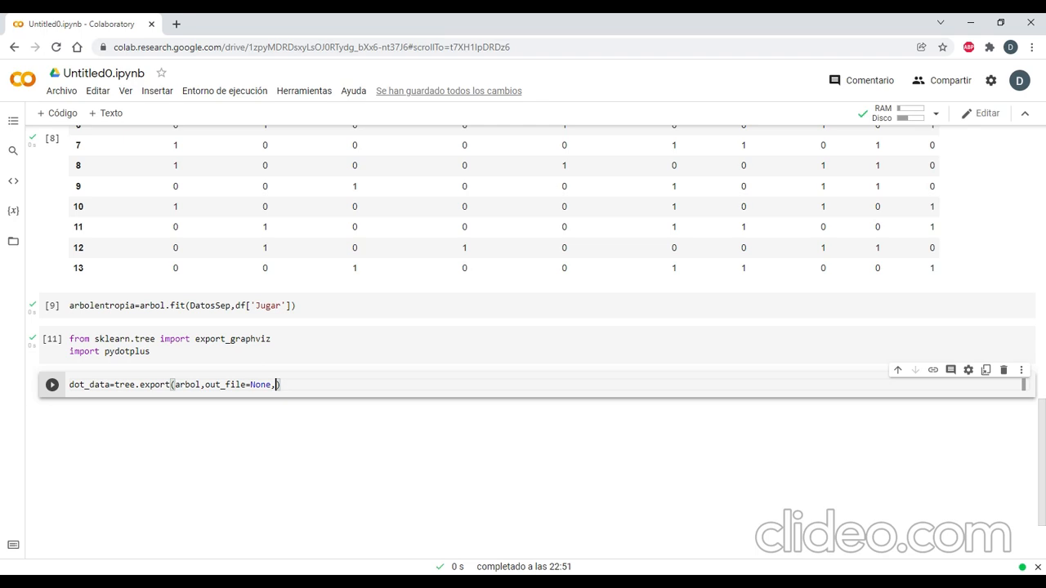
Add the argument feature_names=list(DatosSep) to the export call, checking the one-hot column names in the DatosSep table.
type("feature")
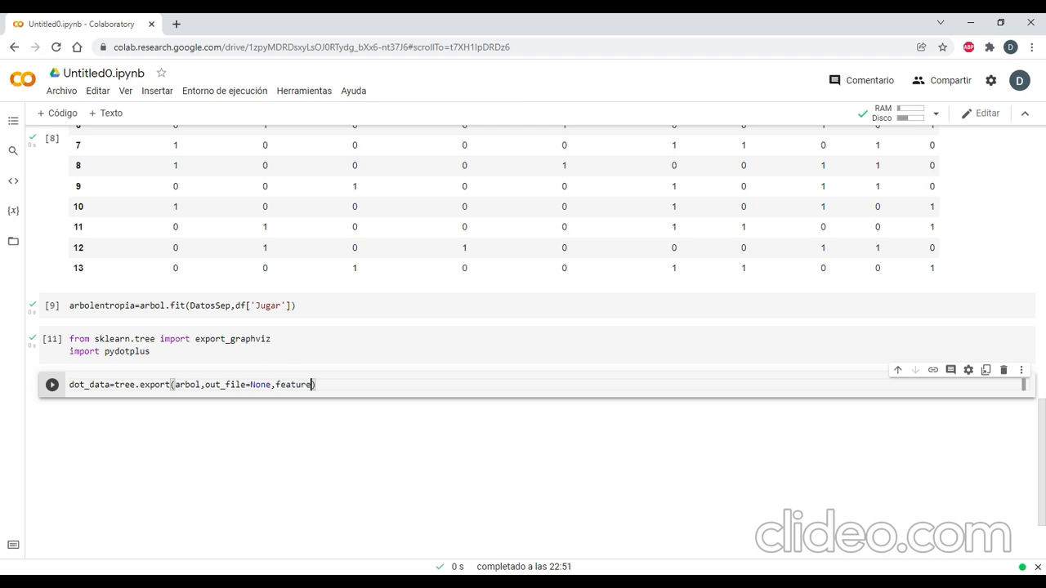
type("_names=")
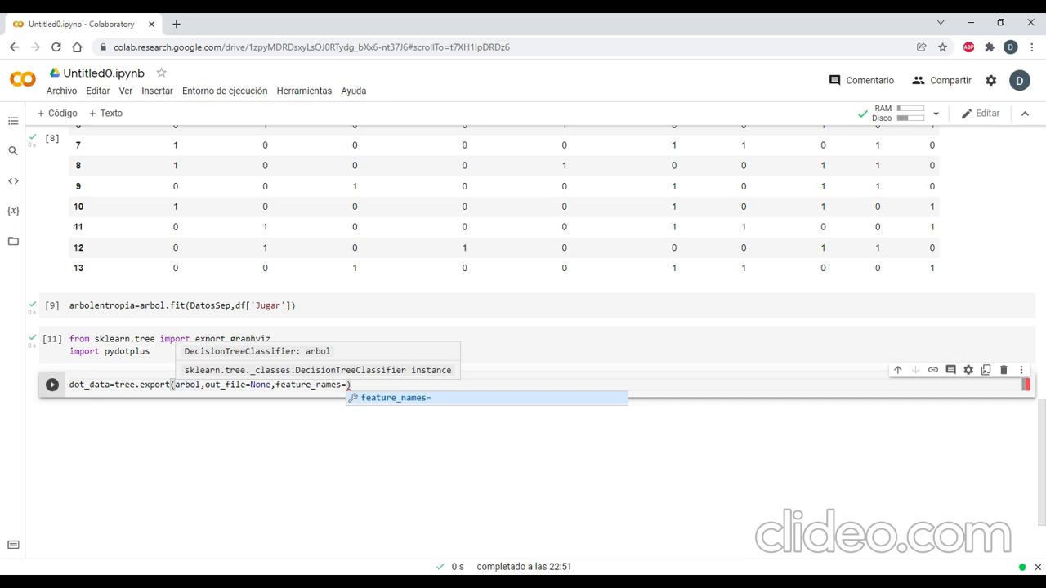
type("list")
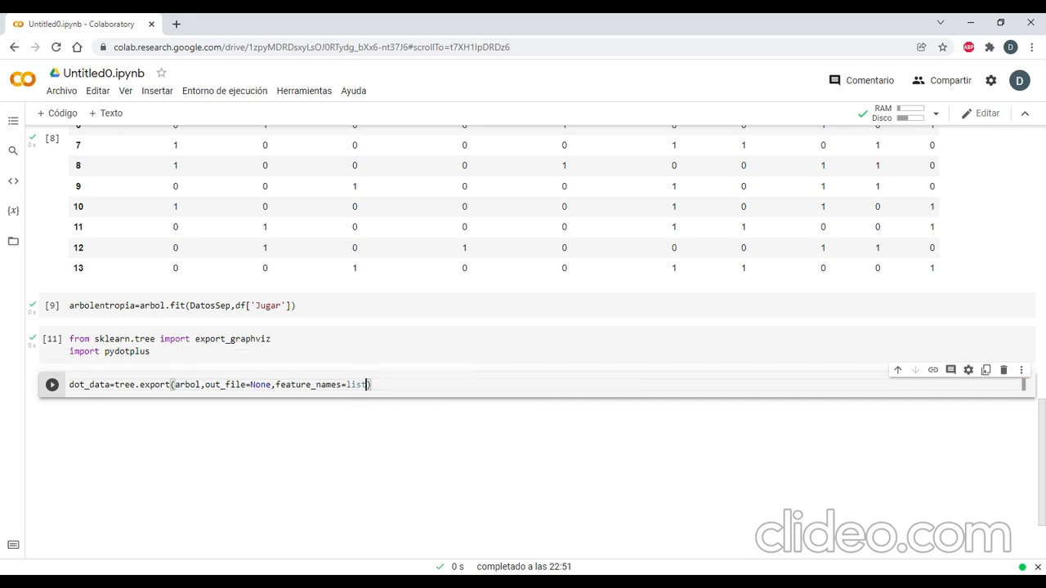
type("(Datos")
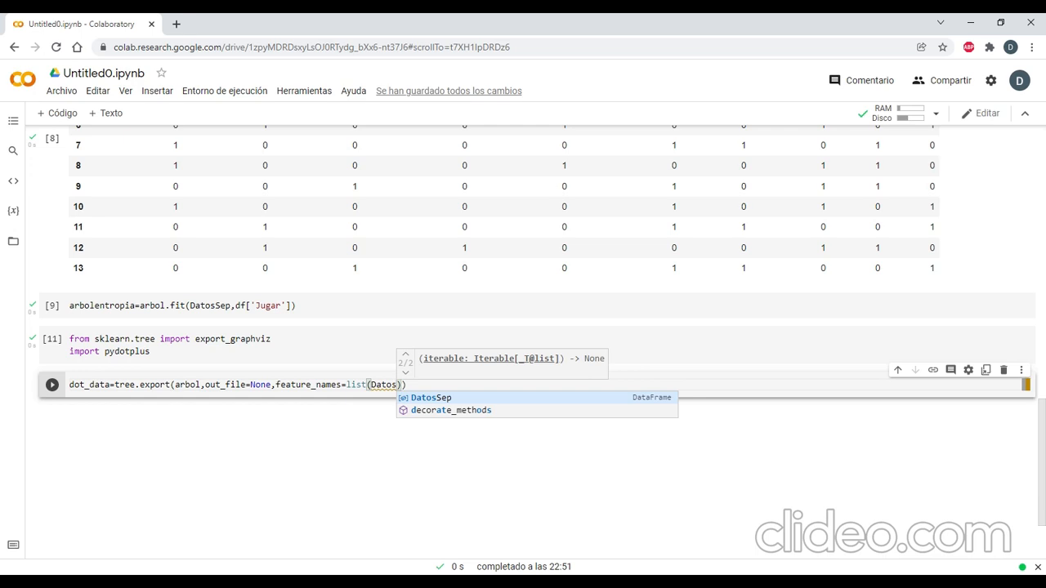
scroll(196, 193, "up", 8)
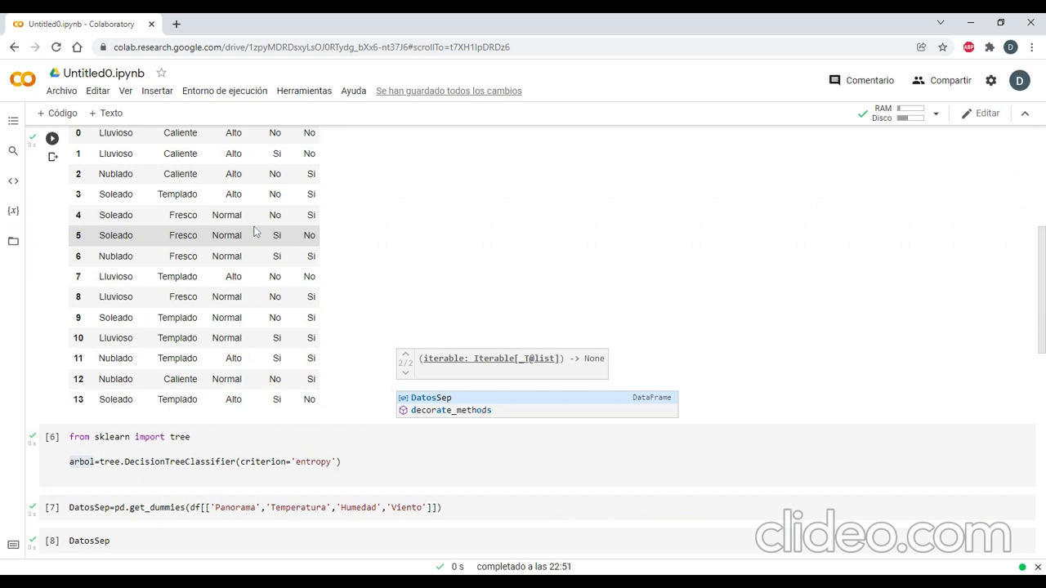
scroll(255, 233, "down", 3)
scroll(172, 257, "down", 1)
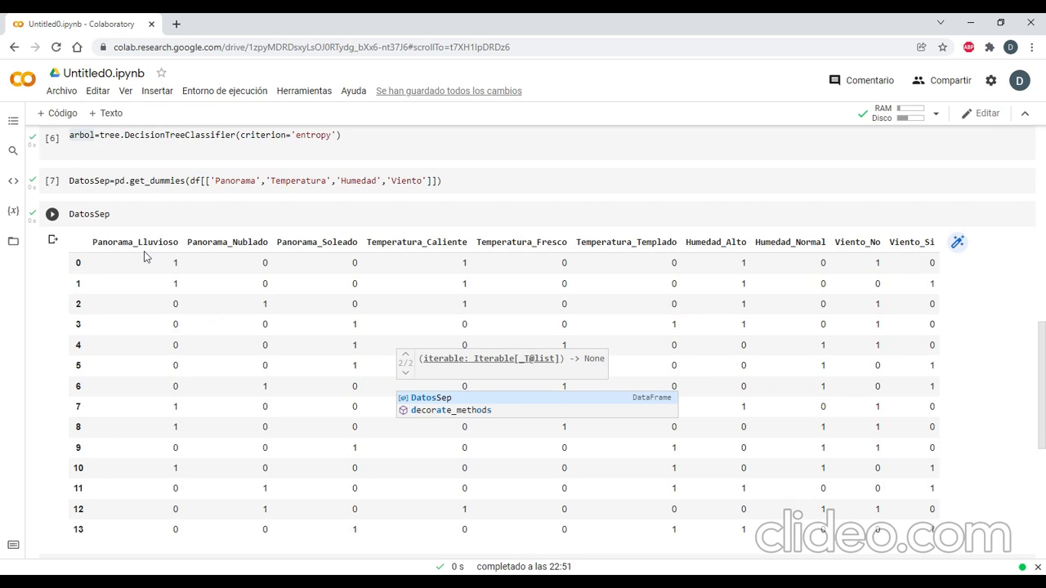
scroll(144, 251, "down", 4)
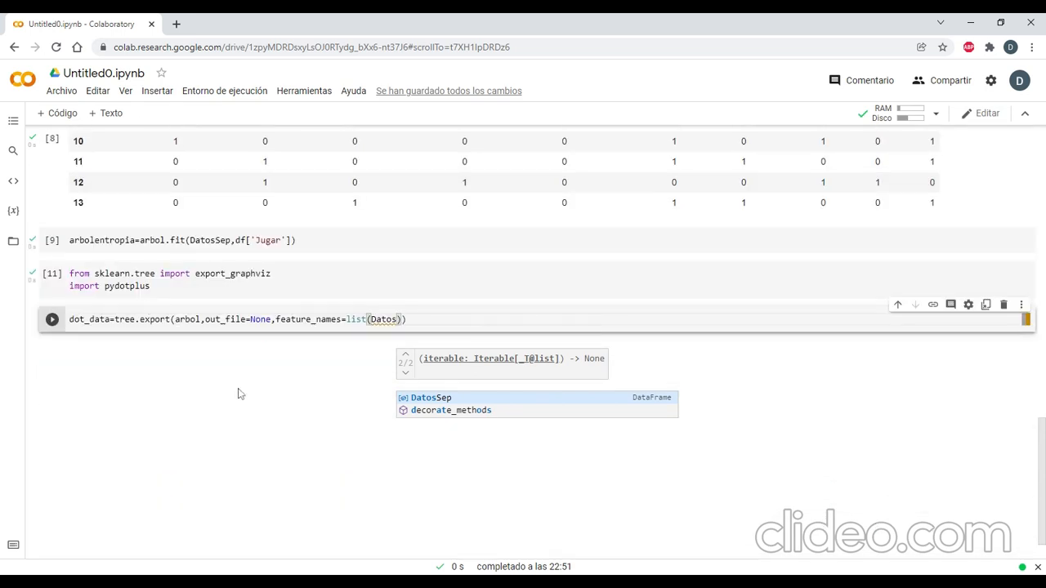
key("Tab")
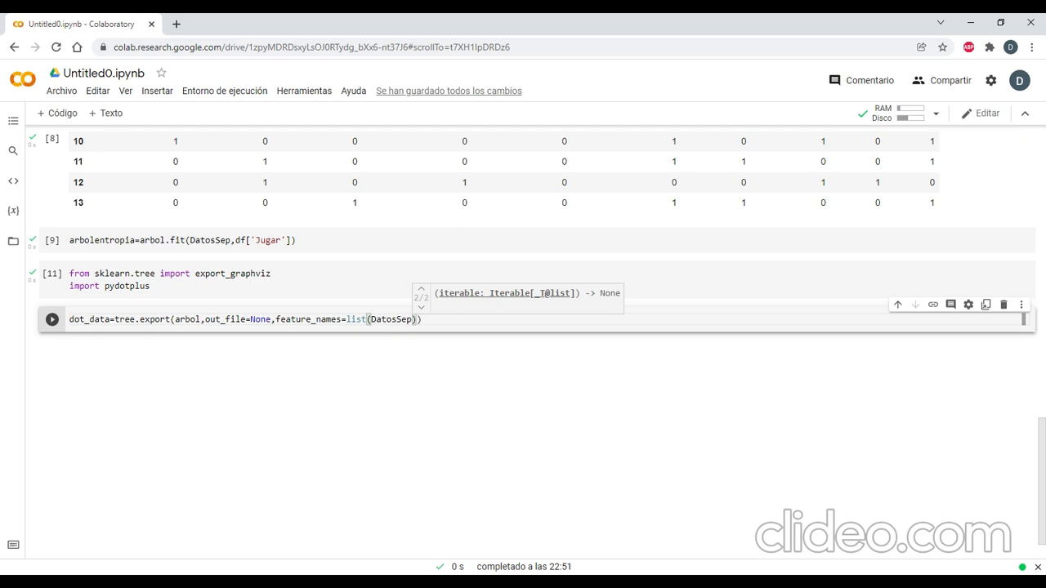
Extend the name inside list() to DatosSep_columns_values, with columns in lowercase.
type("_Colum")
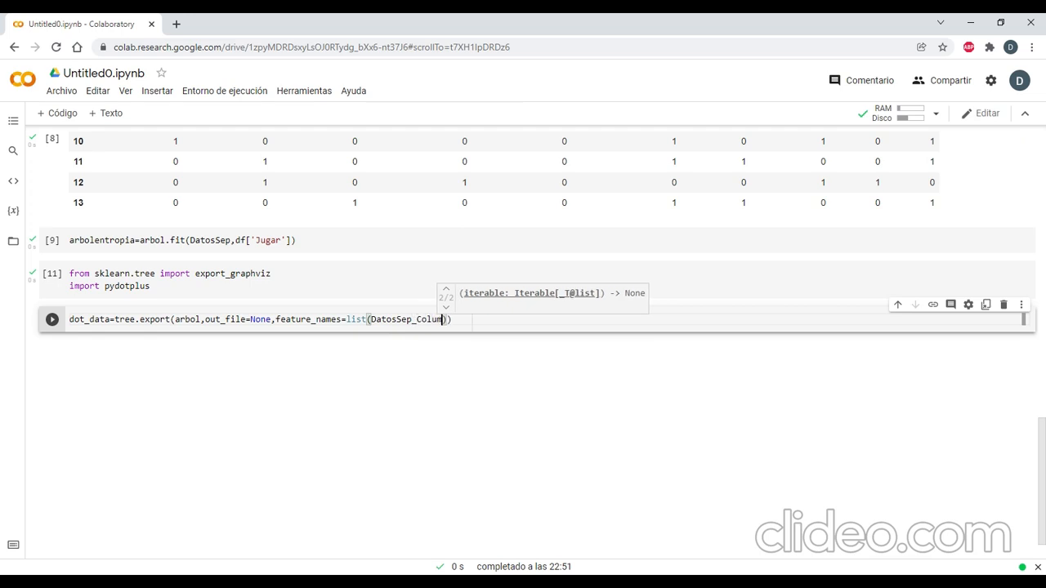
type("ns_values")
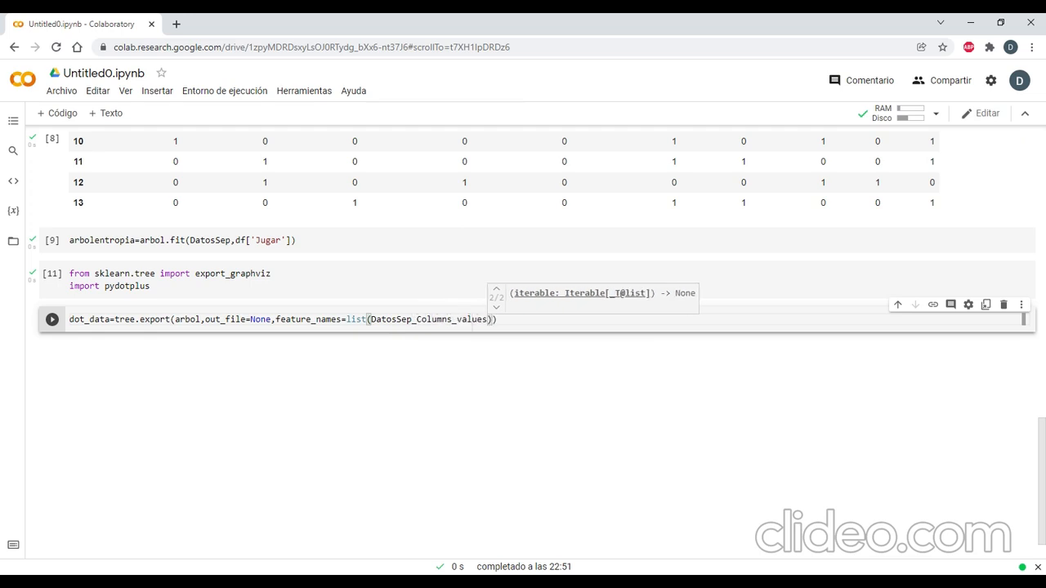
left_click(419, 320)
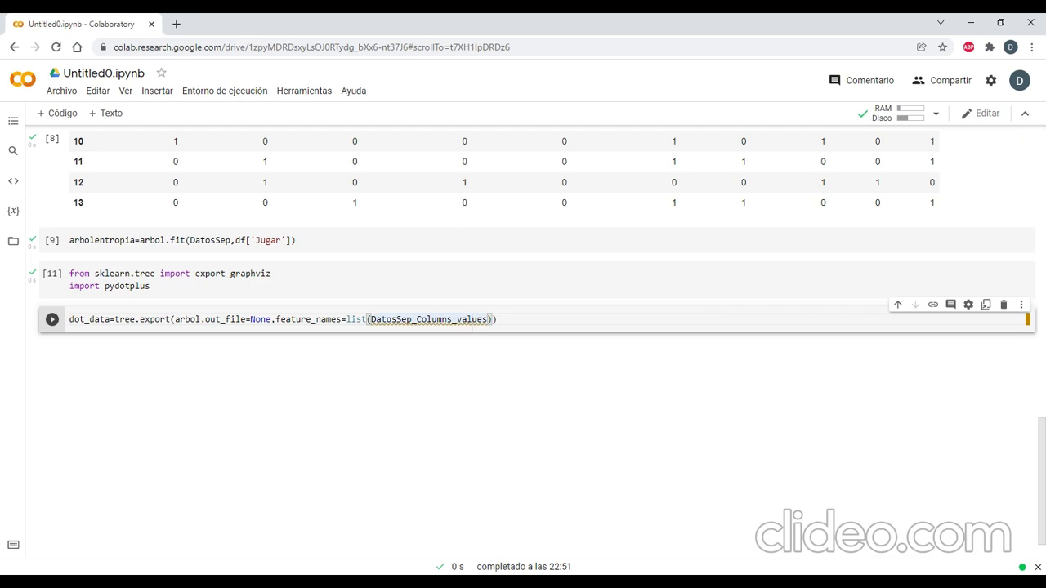
key("End")
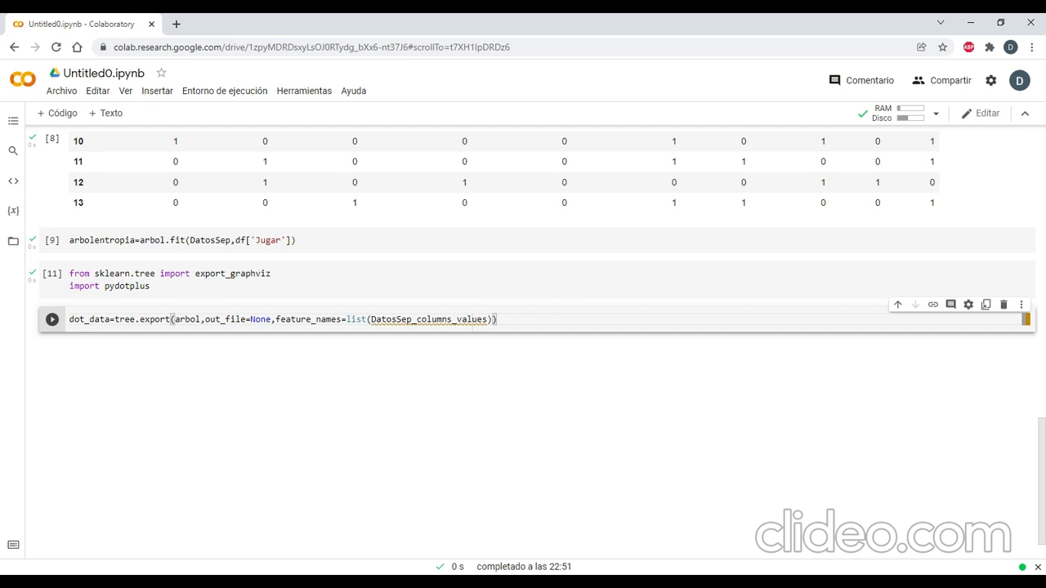
Append class_names=['No Jugar','Jugar'] at the end of the dot_data line.
type(",class_names")
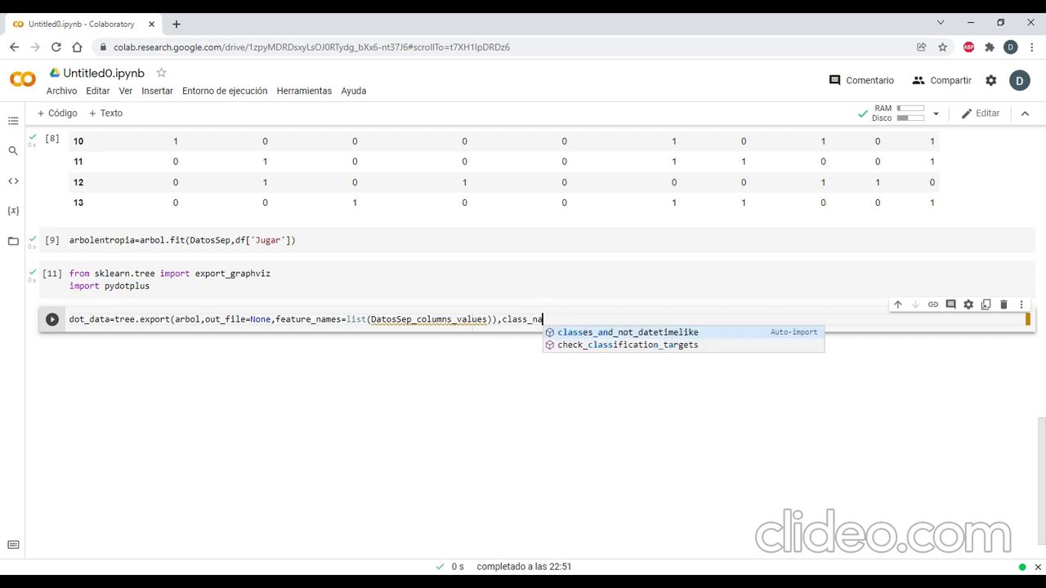
type("=")
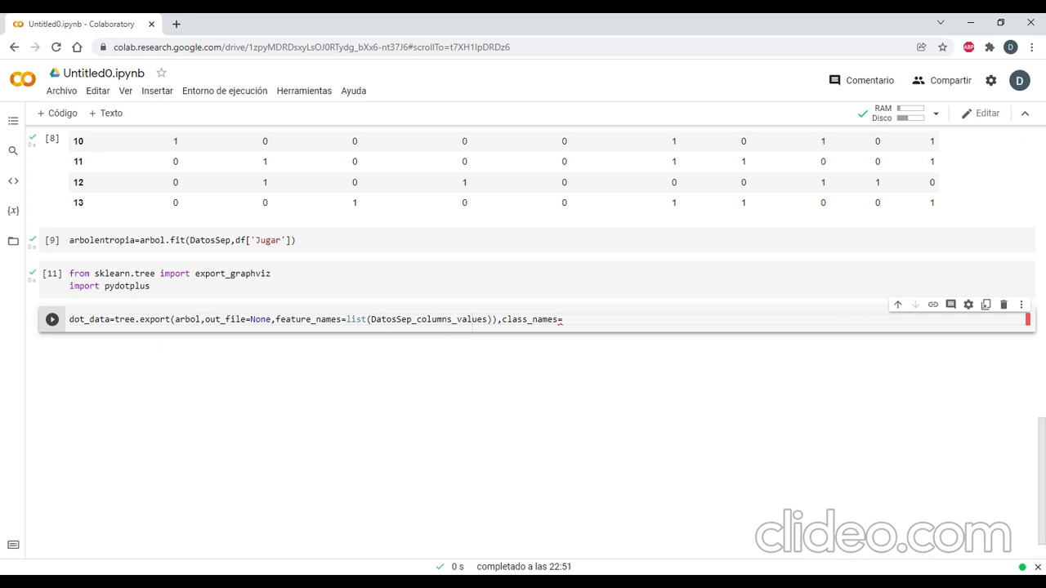
type("[")
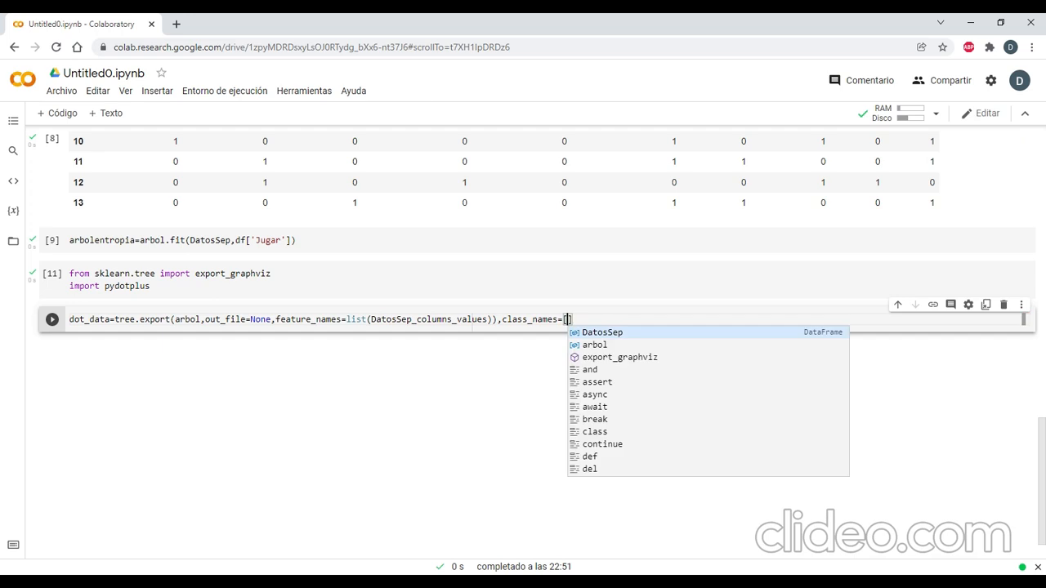
type("'No")
type(" Jugar'")
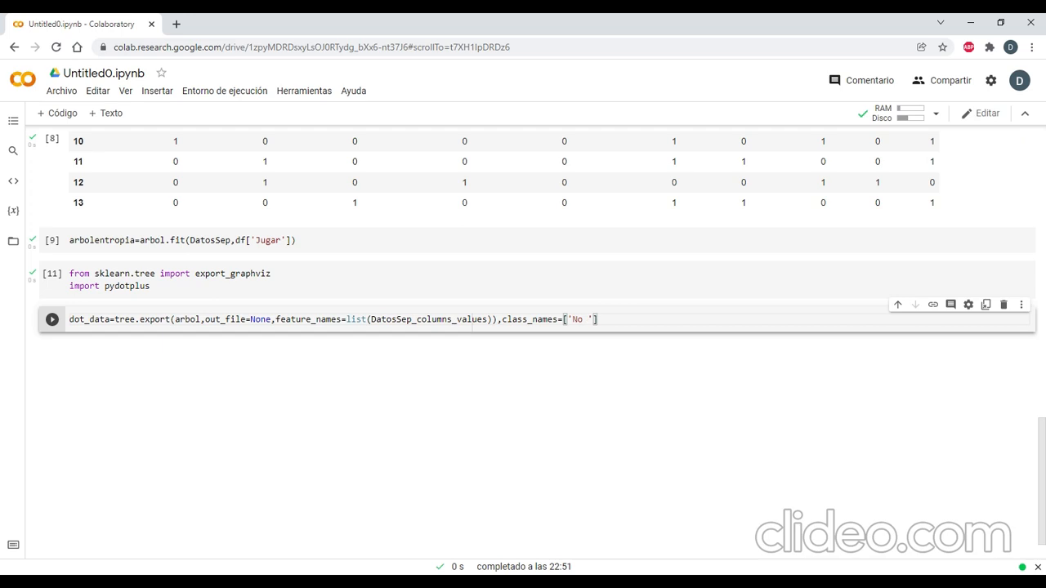
type(",'Jugar'], rounded")
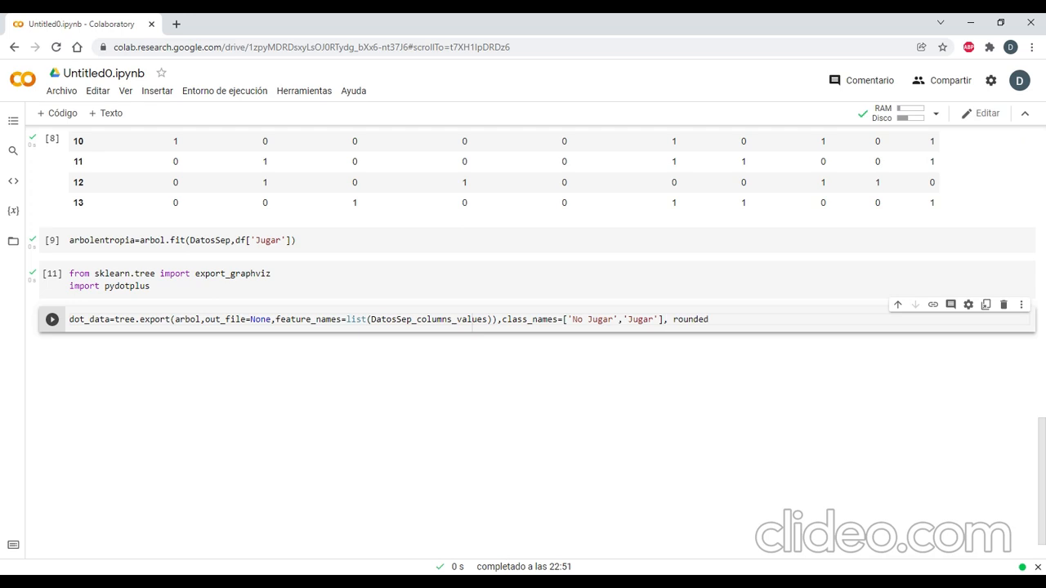
Append rounded=True after the class_names list, without a space before it.
key("Left")
key("Left")
key("Left")
key("Left")
key("Left")
key("Left")
key("BackSpace")
key("End")
type("='")
key("Right")
key("shift+Left")
key("shift+Left")
type("True")
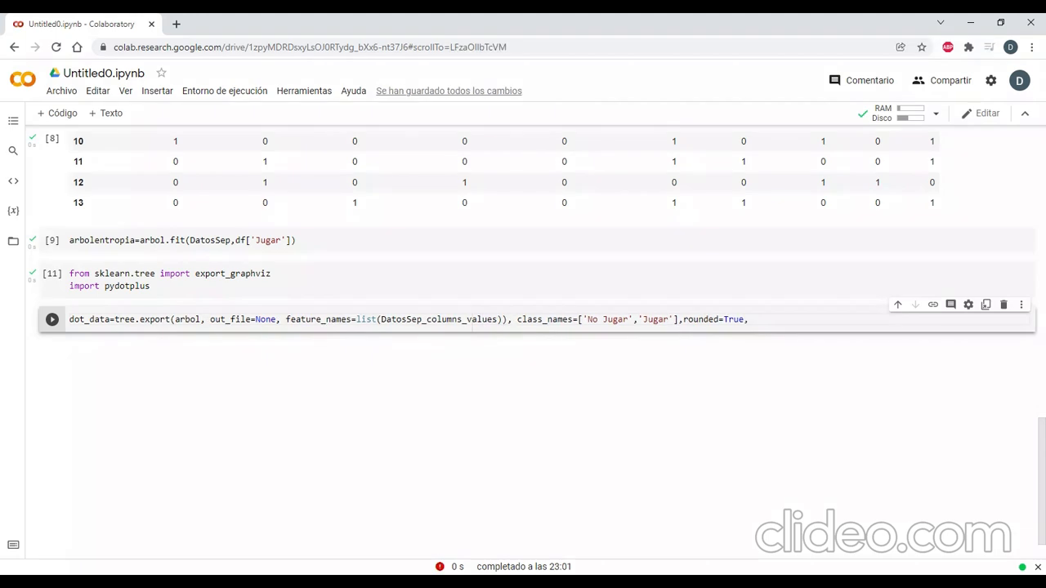
Append filled=True to the dot_data call after rounded=True and close the call's parenthesis.
type("filled")
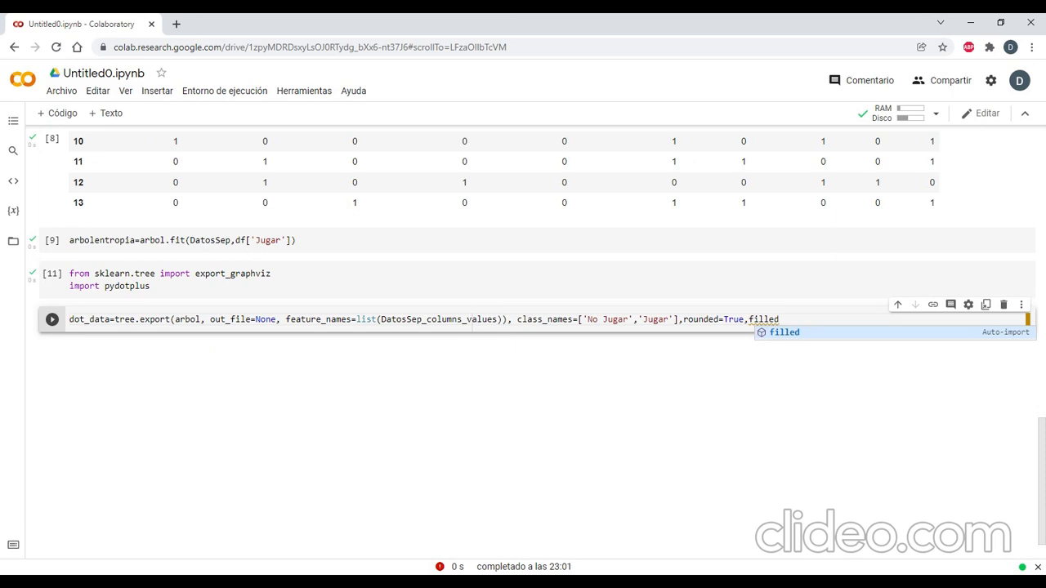
type("=")
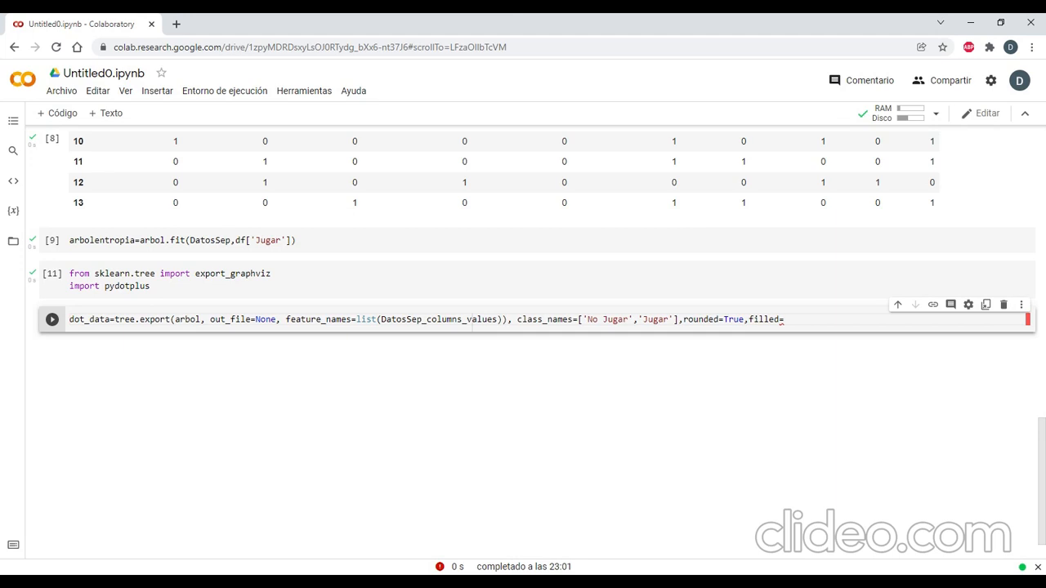
type("True")
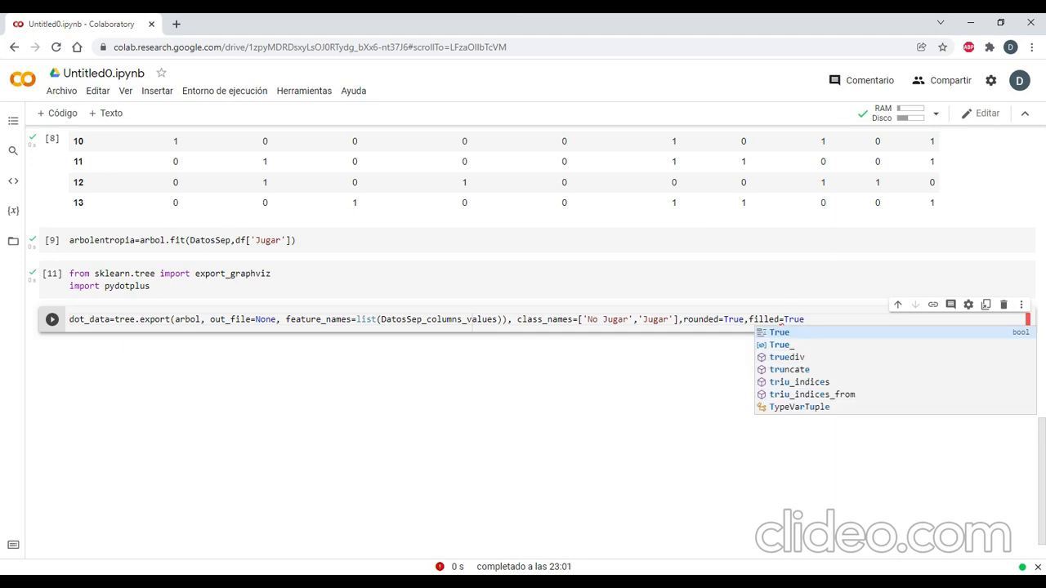
type(")")
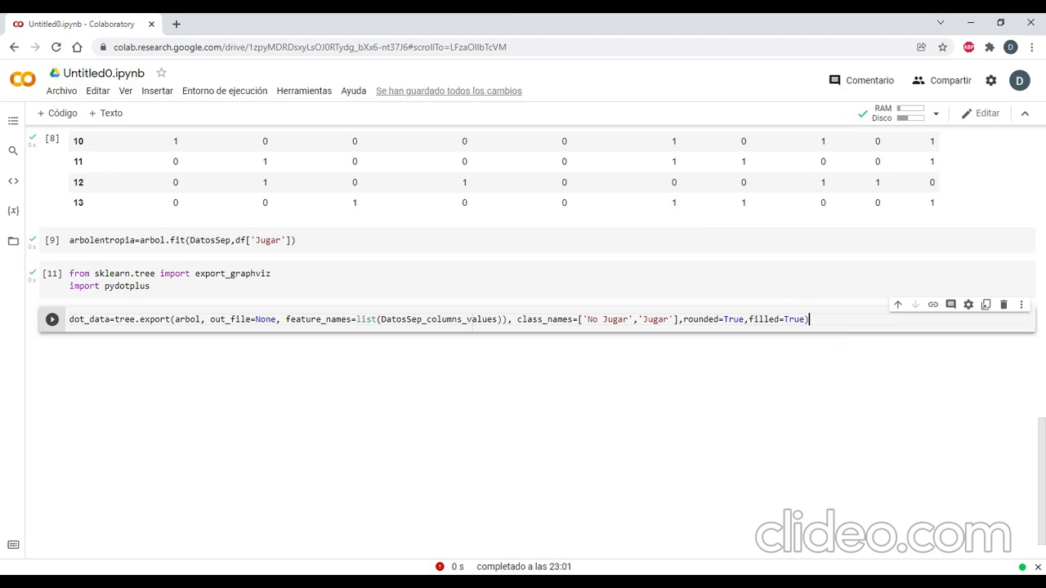
Complete the function name in the dot_data line as tree.export_graphviz.
key("Home")
key("Right")
key("Right")
key("Right")
key("Right")
key("Right")
key("Right")
key("Right")
key("Right")
key("Right")
key("Right")
key("Right")
key("Right")
key("Right")
key("Right")
key("Right")
key("Right")
key("Right")
key("Right")
key("Right")
key("Right")
type("_")
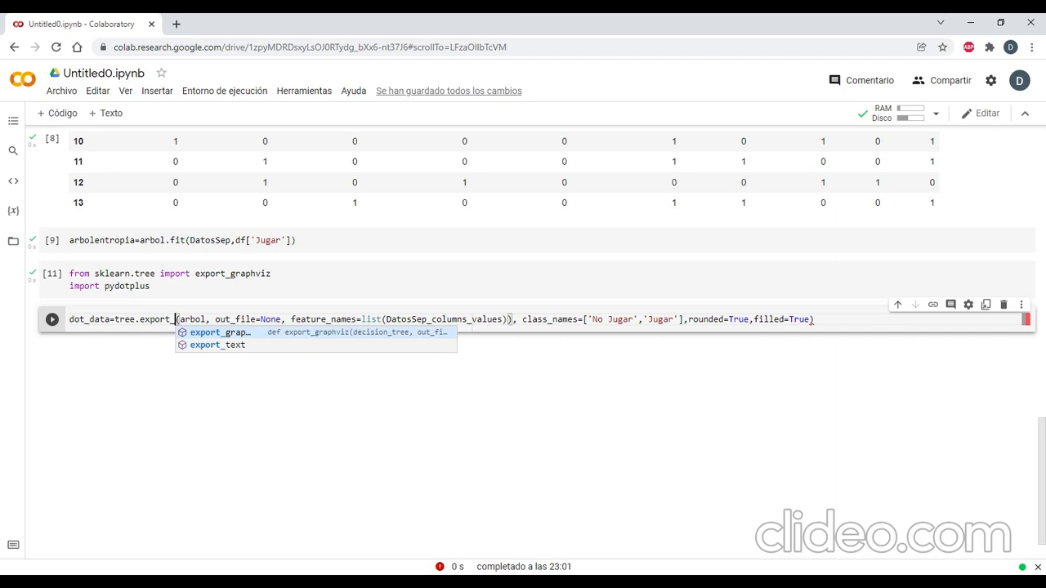
key("Return")
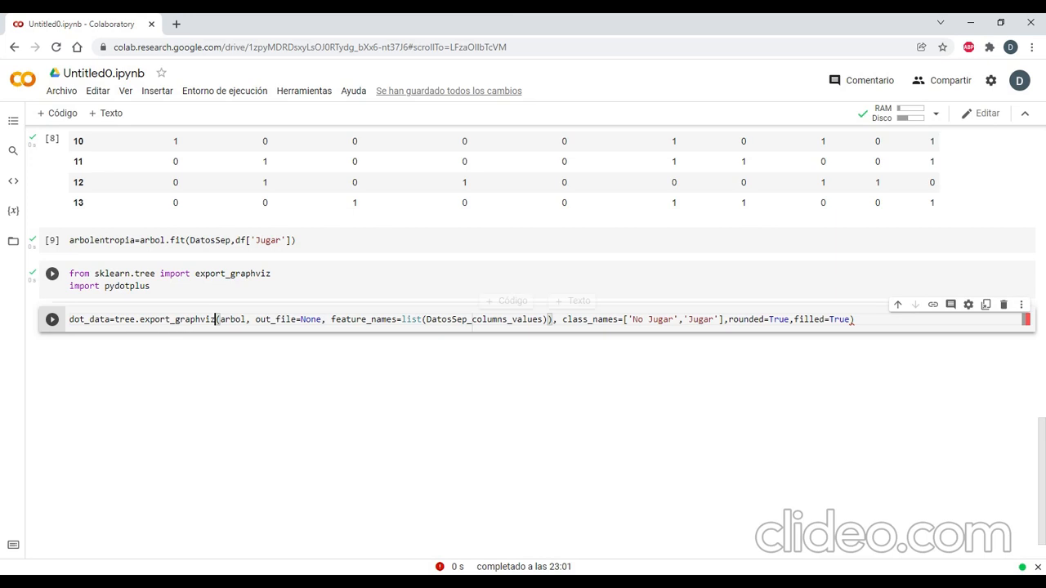
left_click(271, 273)
key("shift+Return")
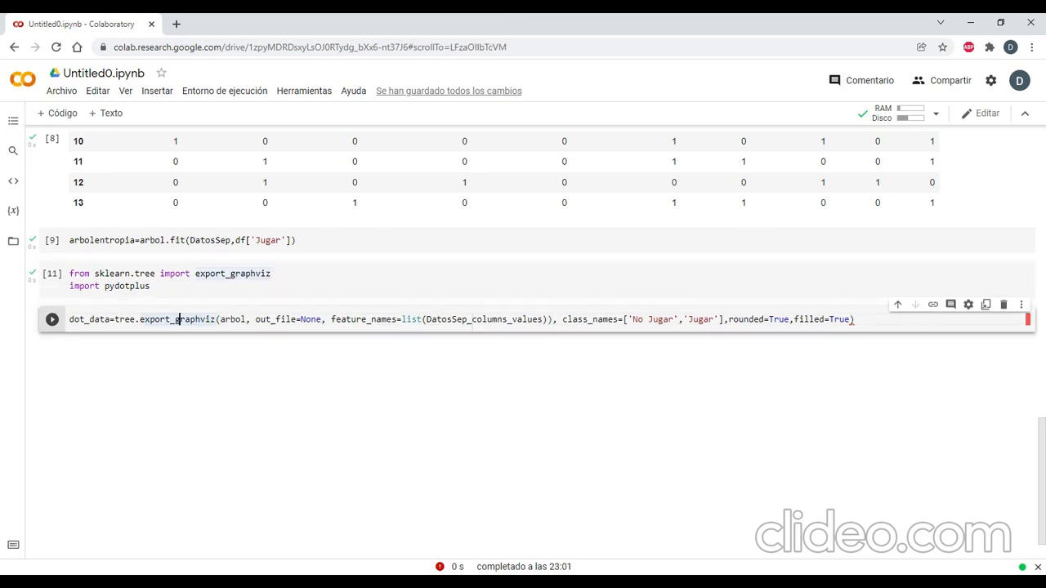
Replace the underscores inside list() with dots so the argument reads DatosSep.columns.values.
left_click(487, 320)
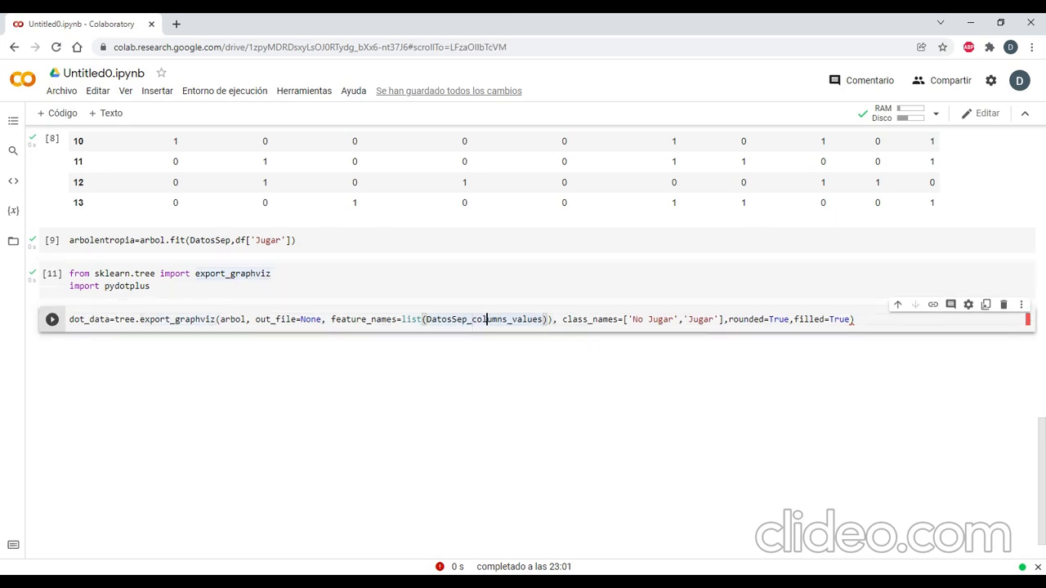
left_click_drag(466, 320, 512, 320)
type(".")
type(".")
Remove the surplus closing parenthesis after DatosSep.columns.values and run the dot_data cell.
left_click(553, 319)
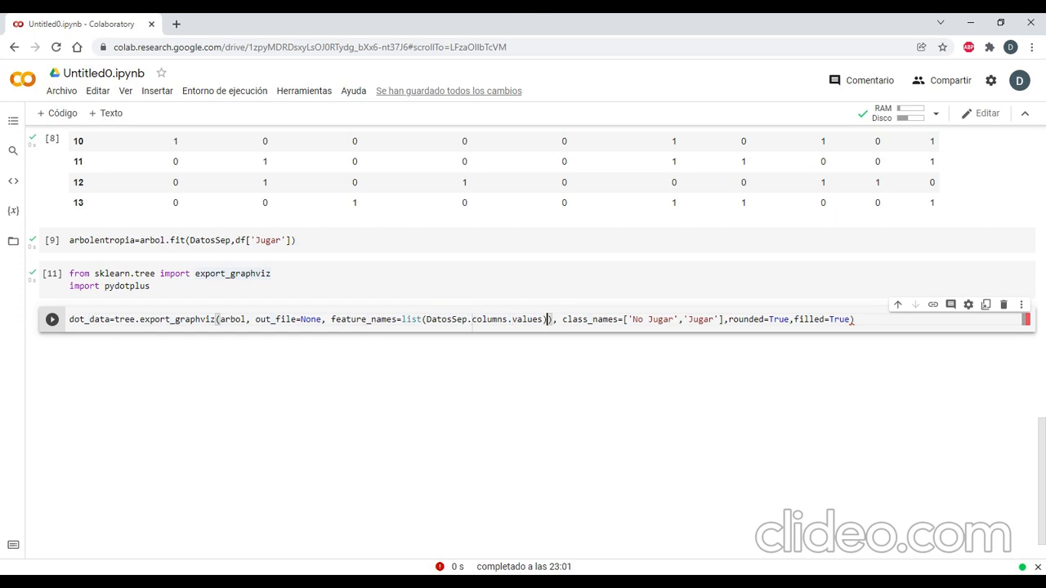
key("BackSpace")
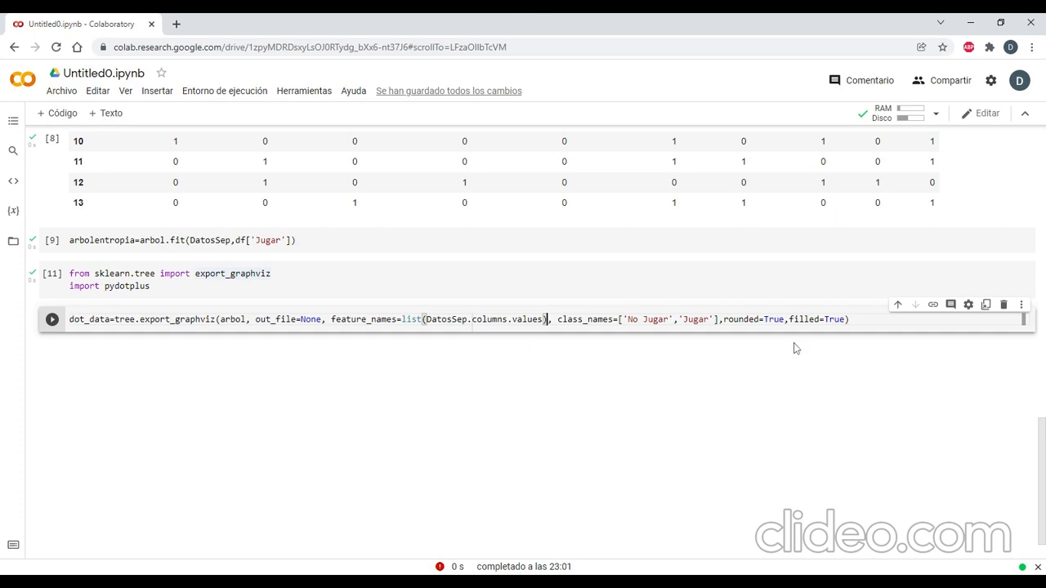
left_click(851, 319)
left_click(52, 319)
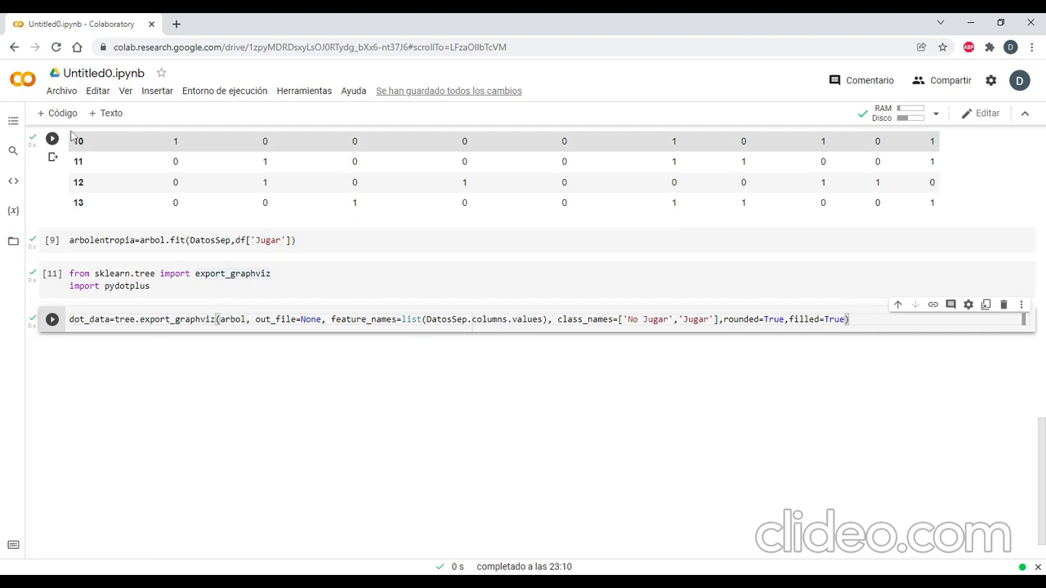
Start a new code cell below the dot_data cell with the assignment grafico=.
key("shift+Return")
type("gr")
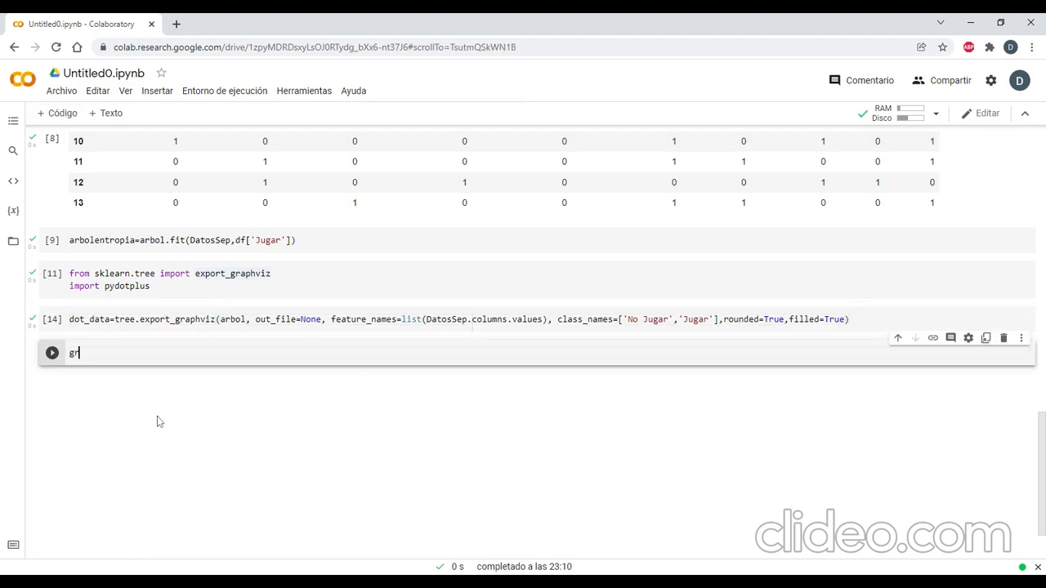
type("afuico")
key("BackSpace")
key("BackSpace")
key("BackSpace")
key("BackSpace")
type("ic")
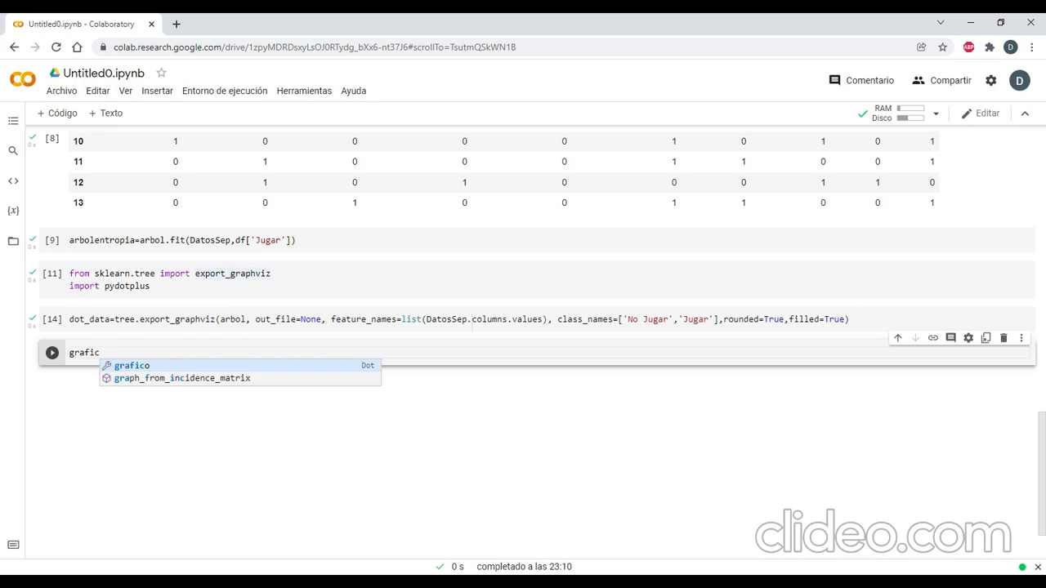
type("o=")
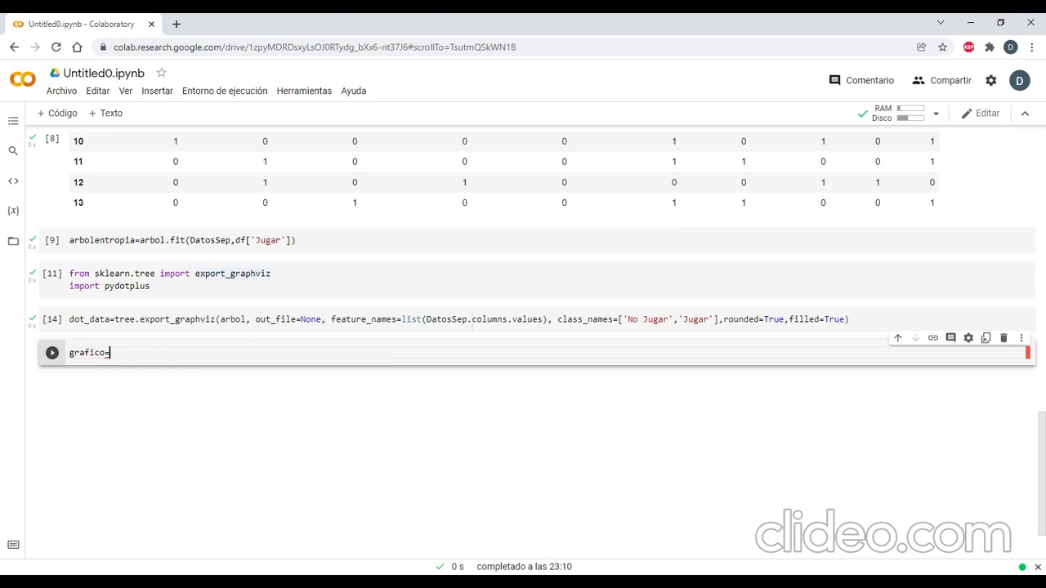
type("pydotplus")
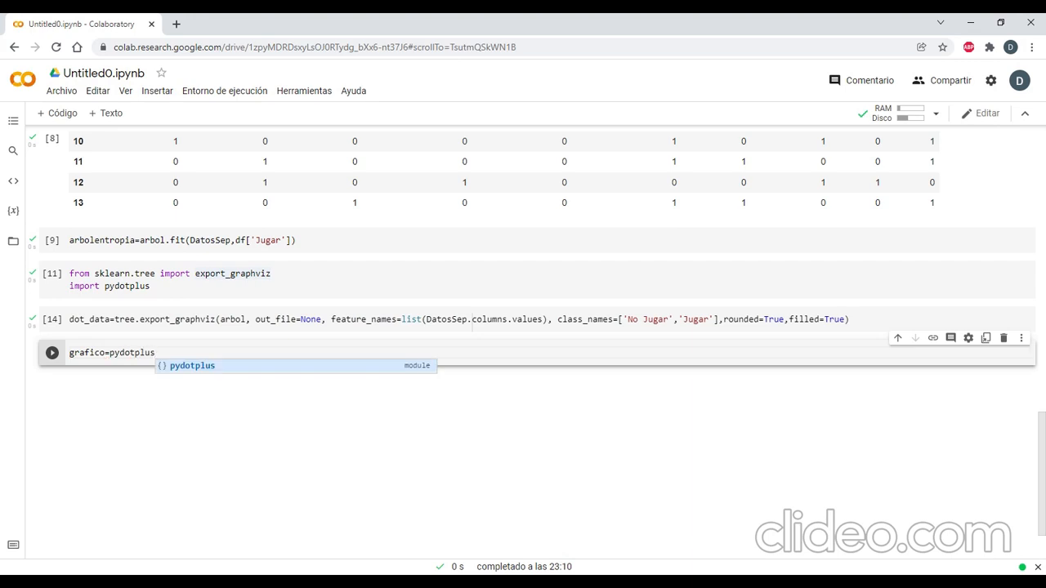
type(".graph_from:_")
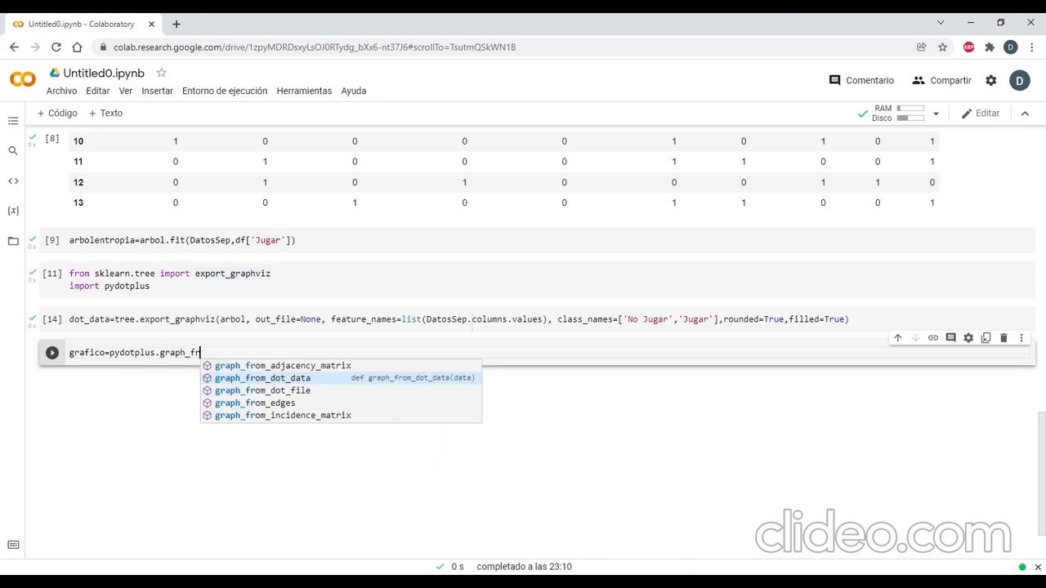
Enter pydotplus.graph_from_dot_data as the function assigned to grafico.
key("BackSpace")
key("BackSpace")
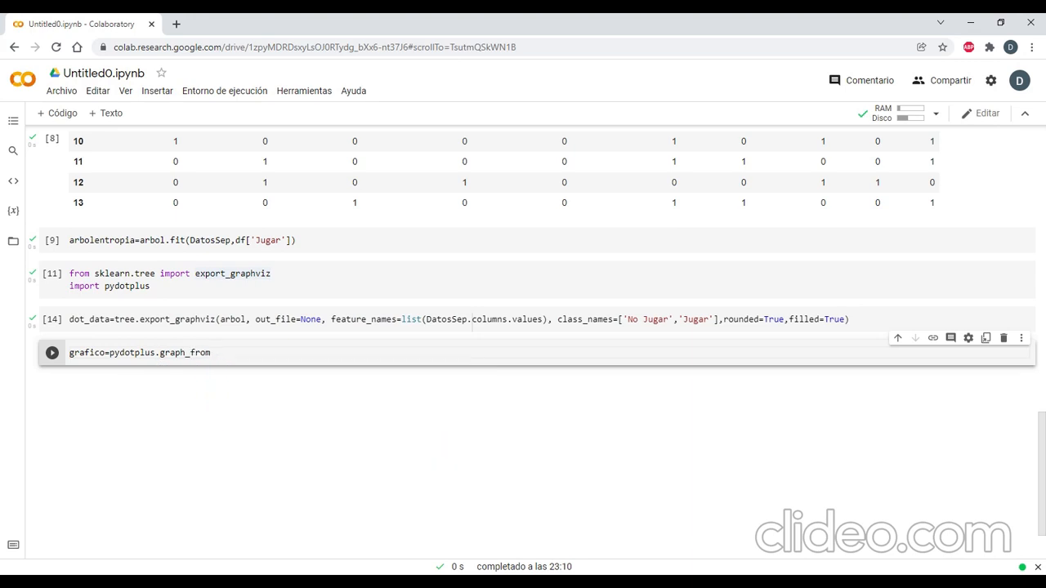
type("_do")
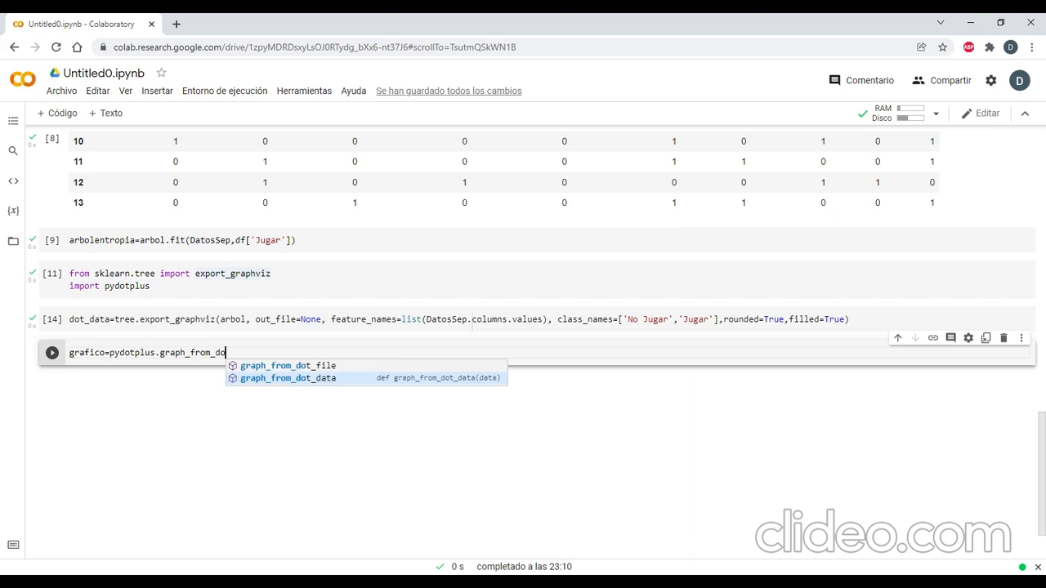
key("Tab")
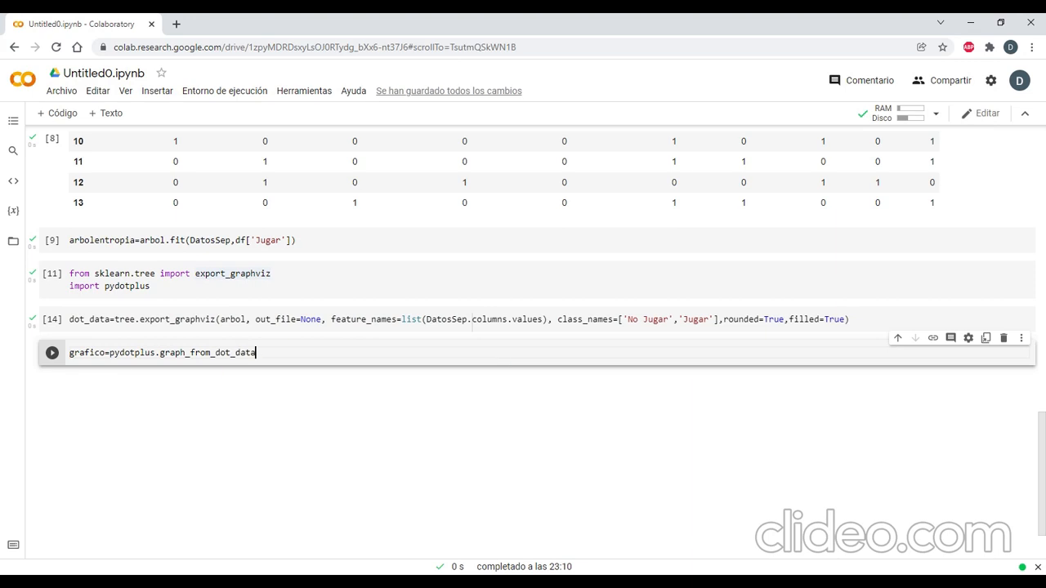
Pass dot_data as the argument of graph_from_dot_data and run the grafico cell.
type("(")
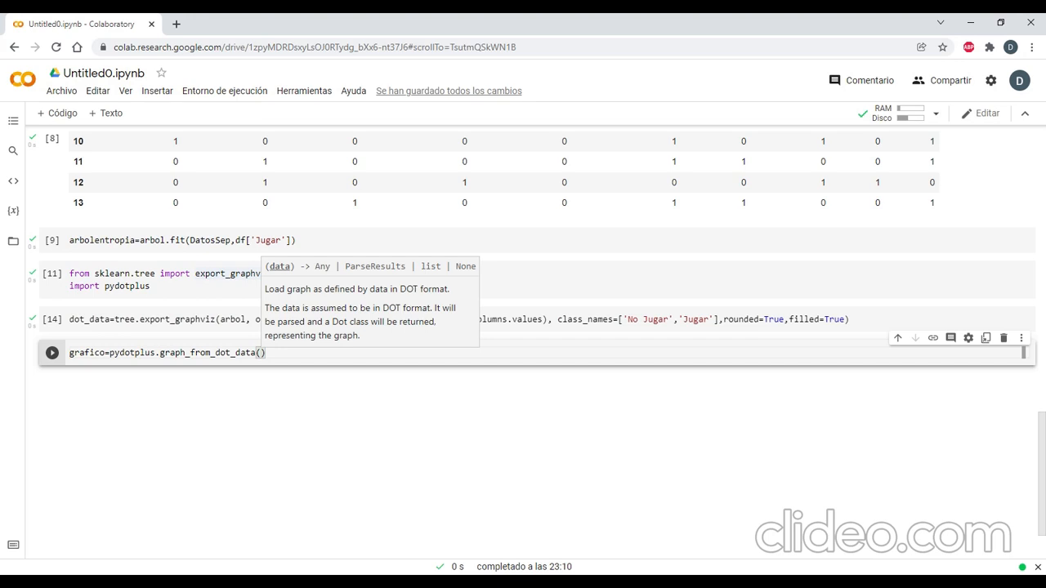
type("dot_")
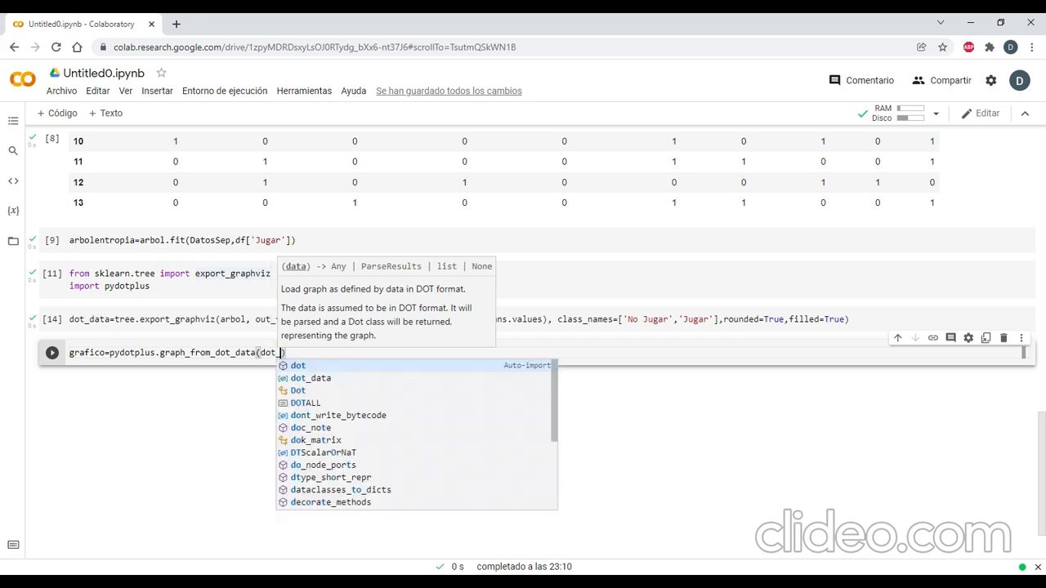
type("data")
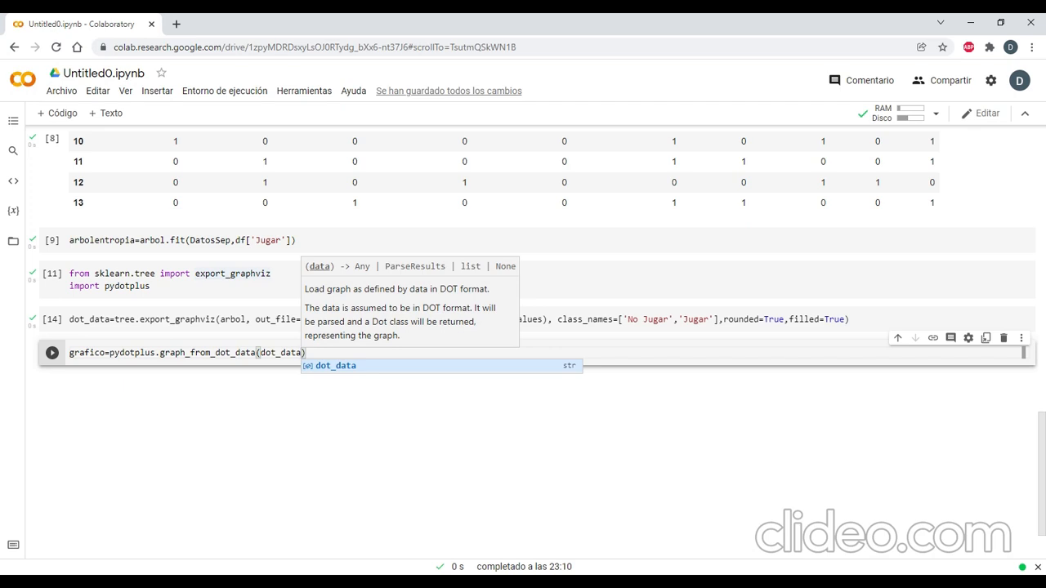
key("Escape")
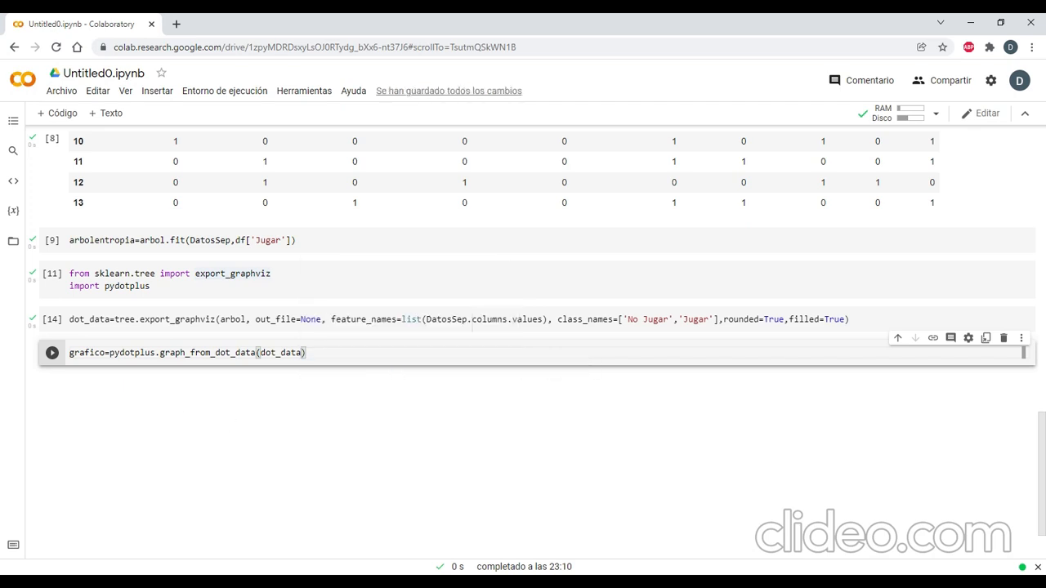
left_click(52, 352)
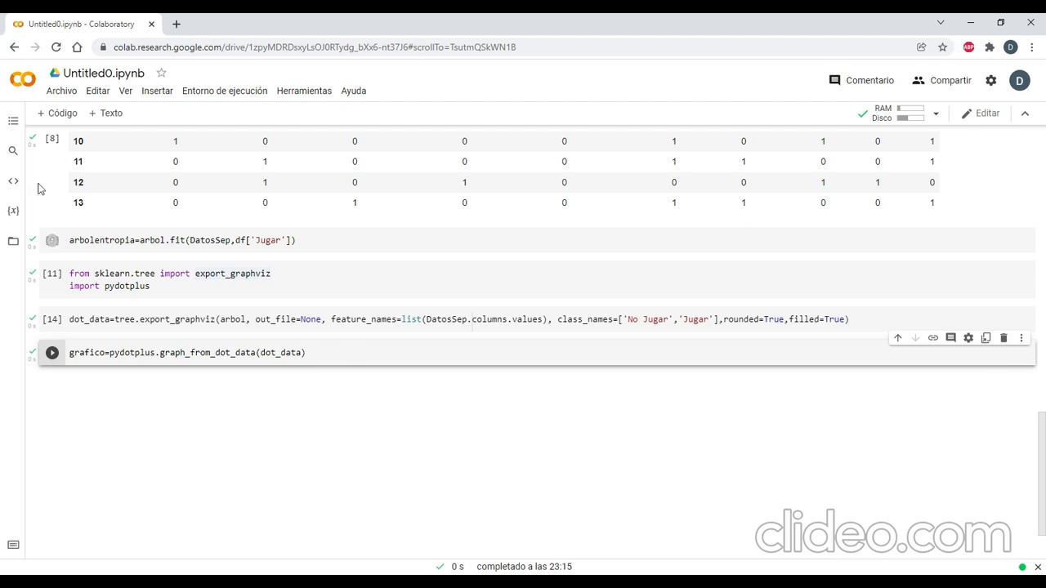
Add a new code cell containing from IPython.core.display import Image.
key("shift+Return")
type("f")
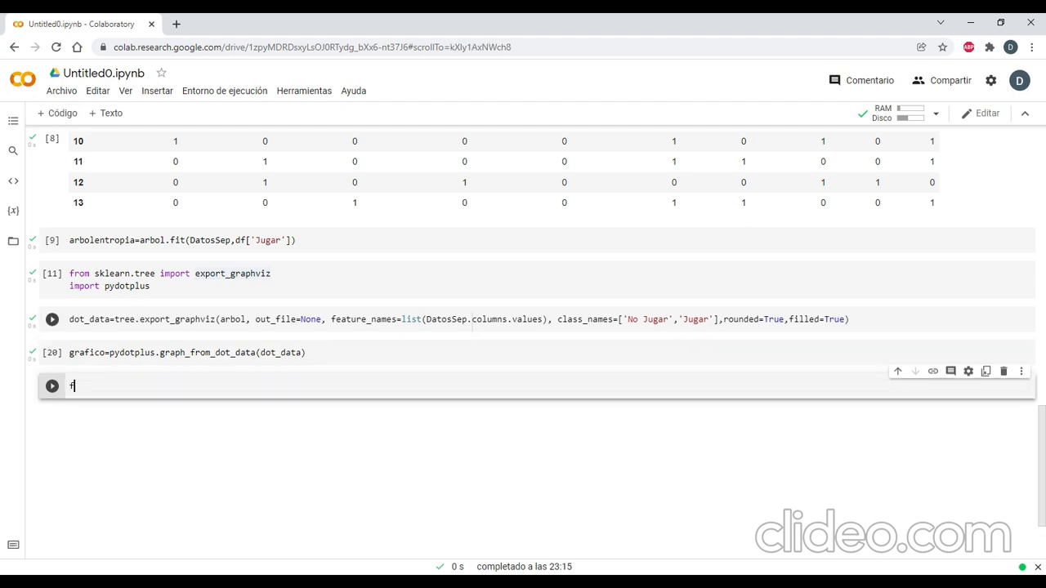
type("rom IPython")
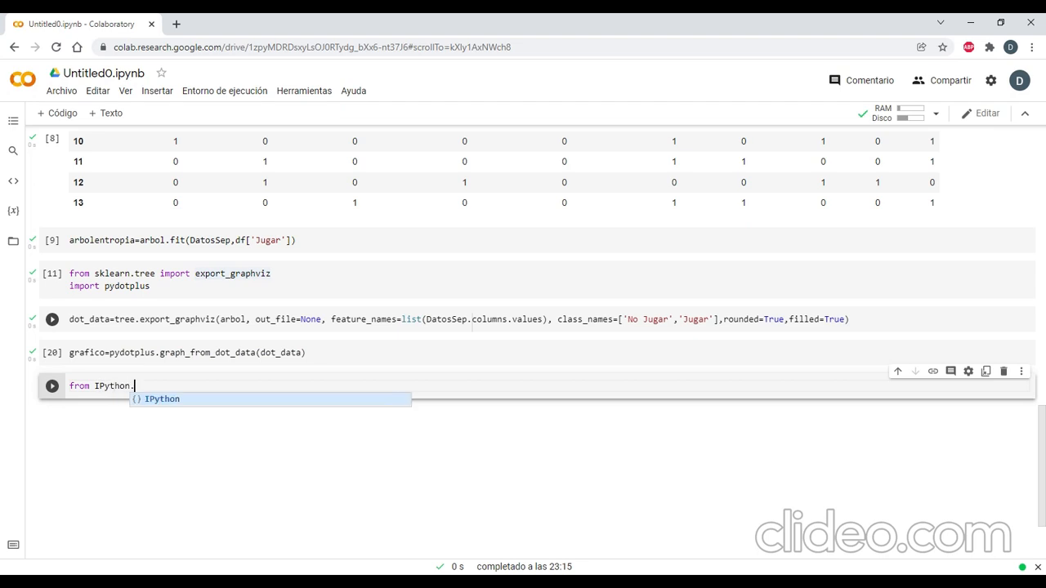
type(".cor")
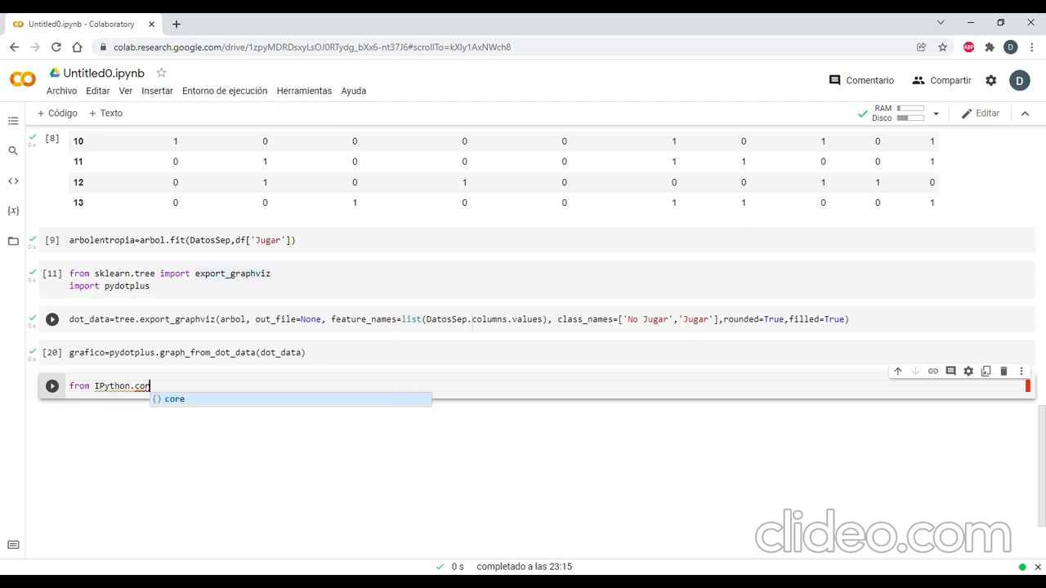
type("e.display ")
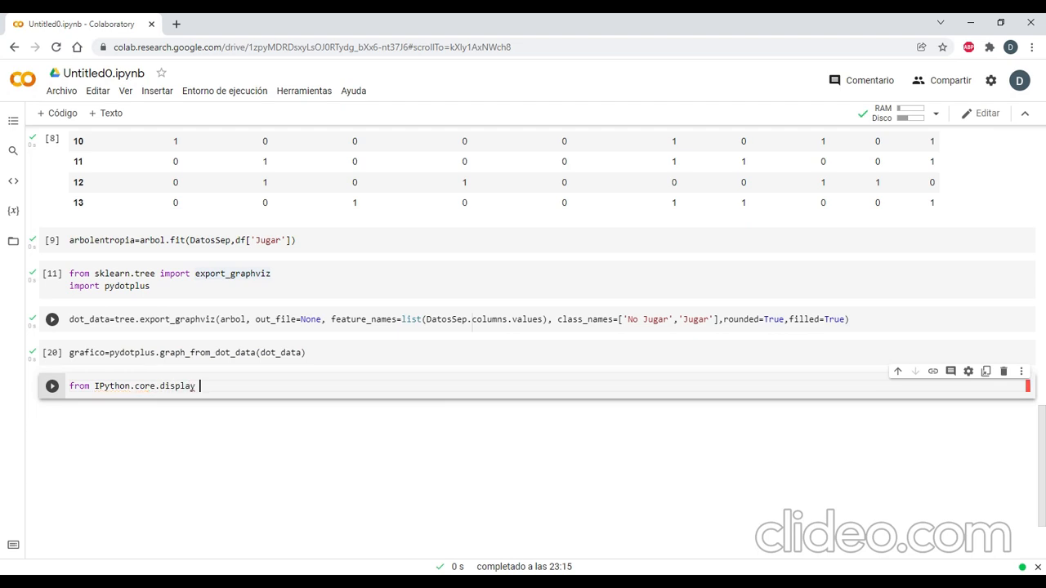
type("import Image")
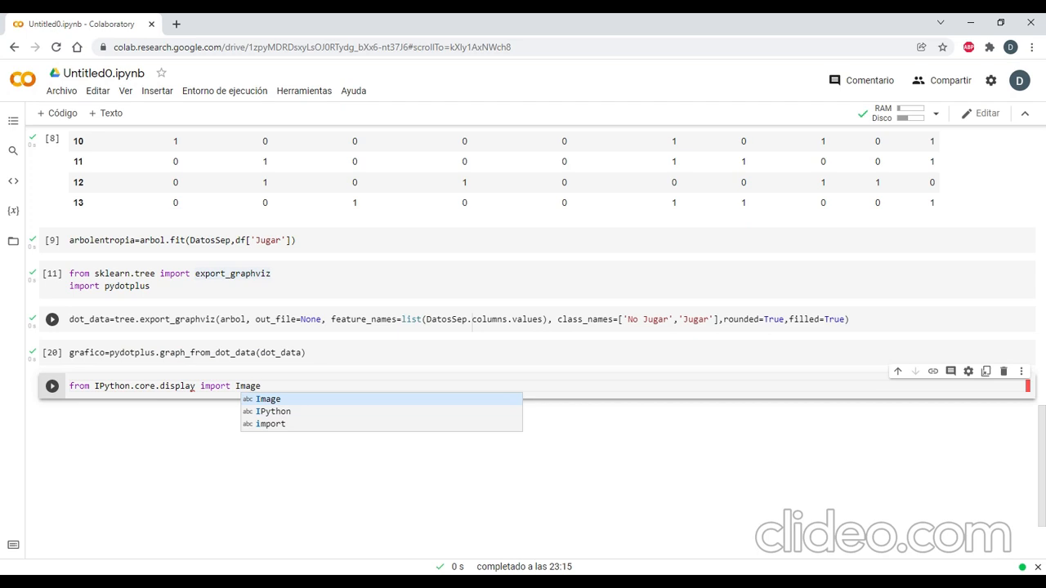
key("Return")
key("Return")
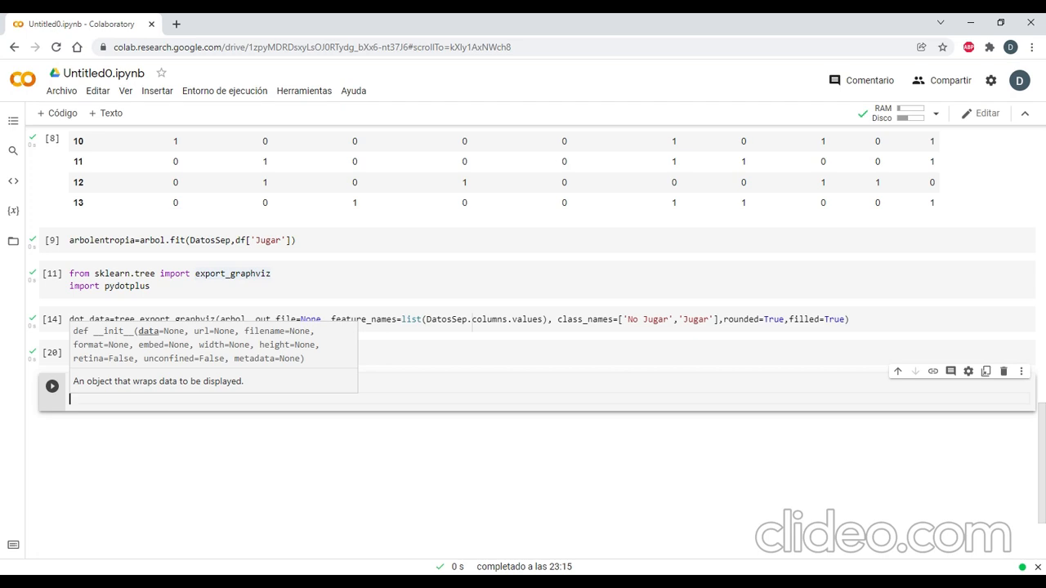
Add an Image call with grafico as its argument on the line below the IPython import.
type("Image")
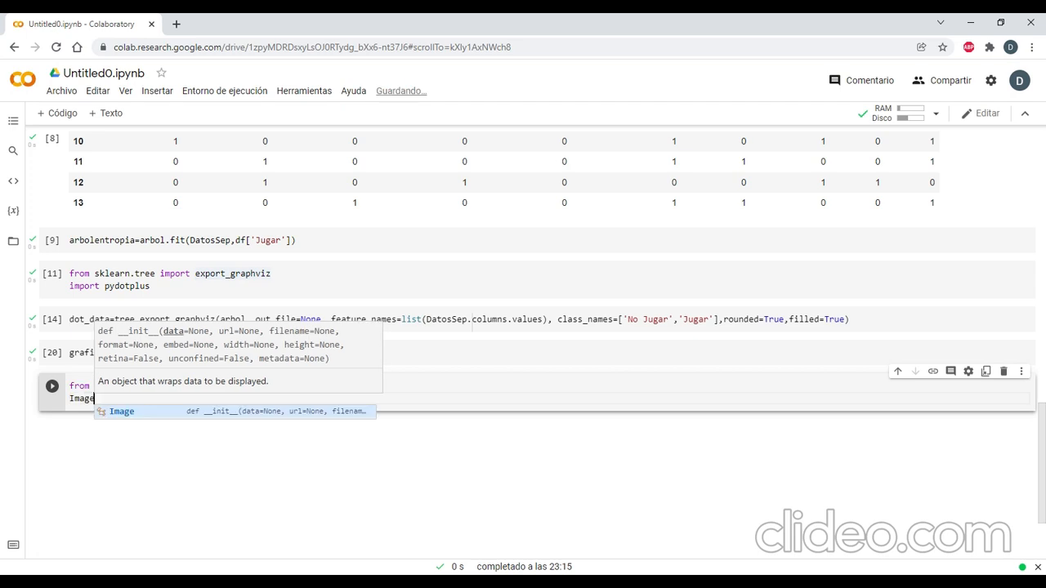
type("(")
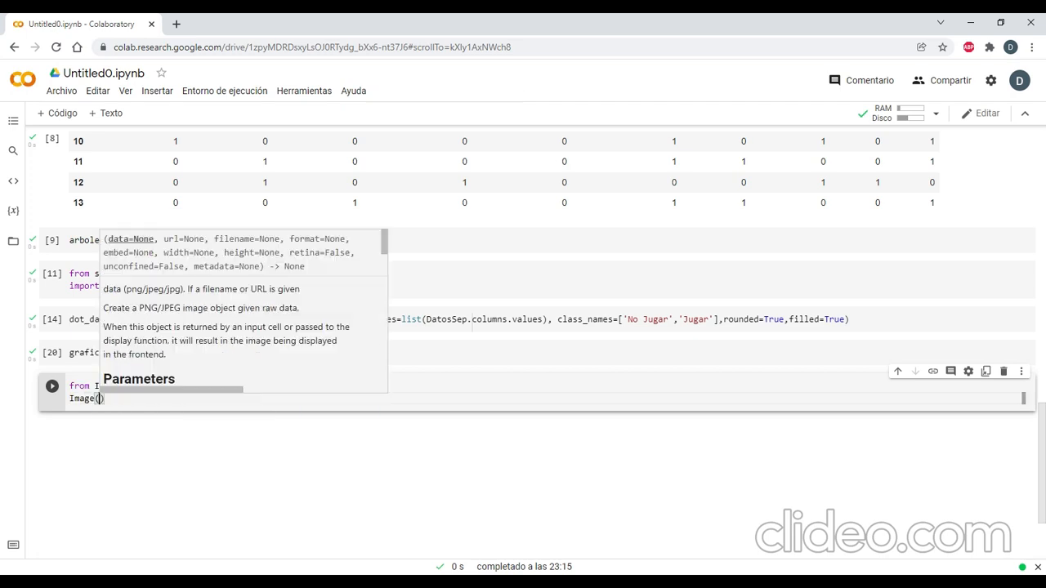
type("grafi")
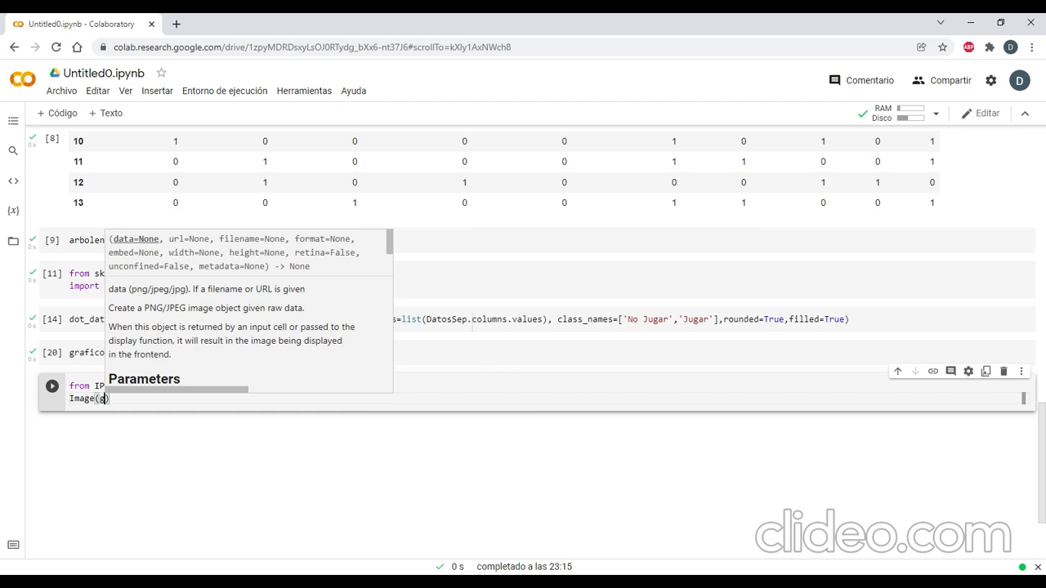
type("co")
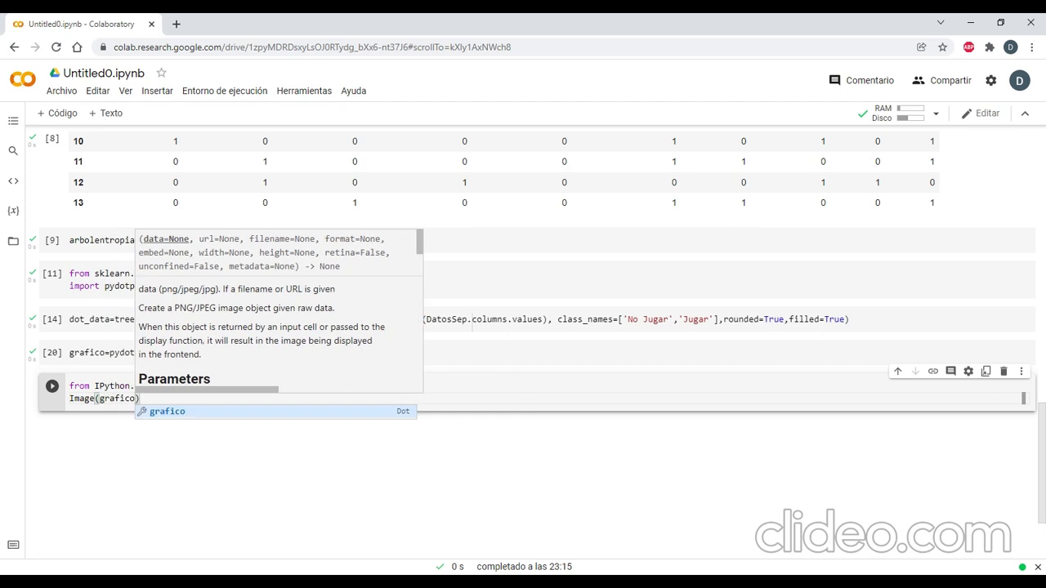
type(".create")
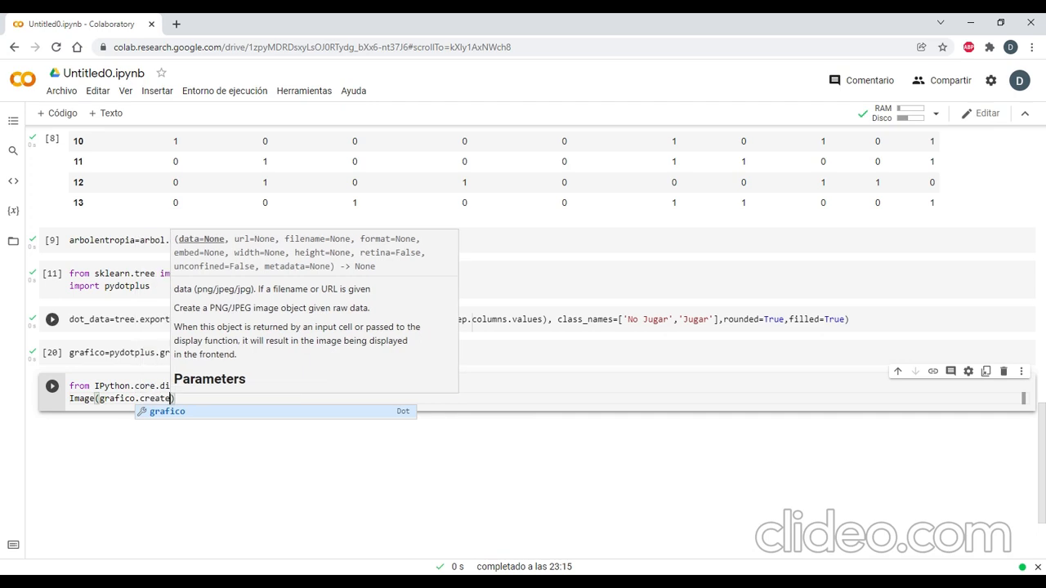
type("_")
type("PNg()")
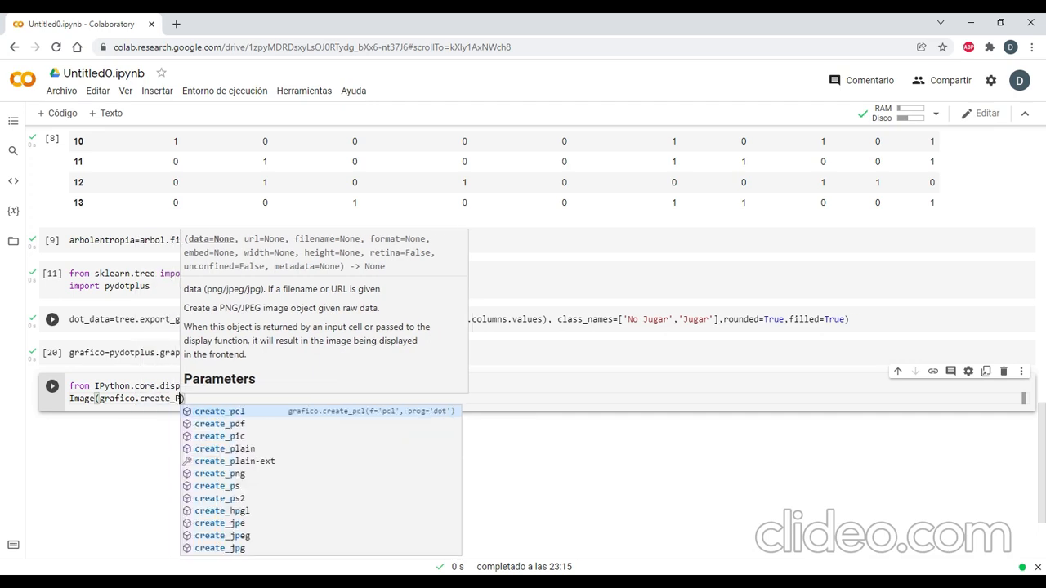
Complete the Image argument as grafico.create_png() and run the cell to display the decision tree.
key("BackSpace")
key("BackSpace")
key("BackSpace")
key("BackSpace")
key("BackSpace")
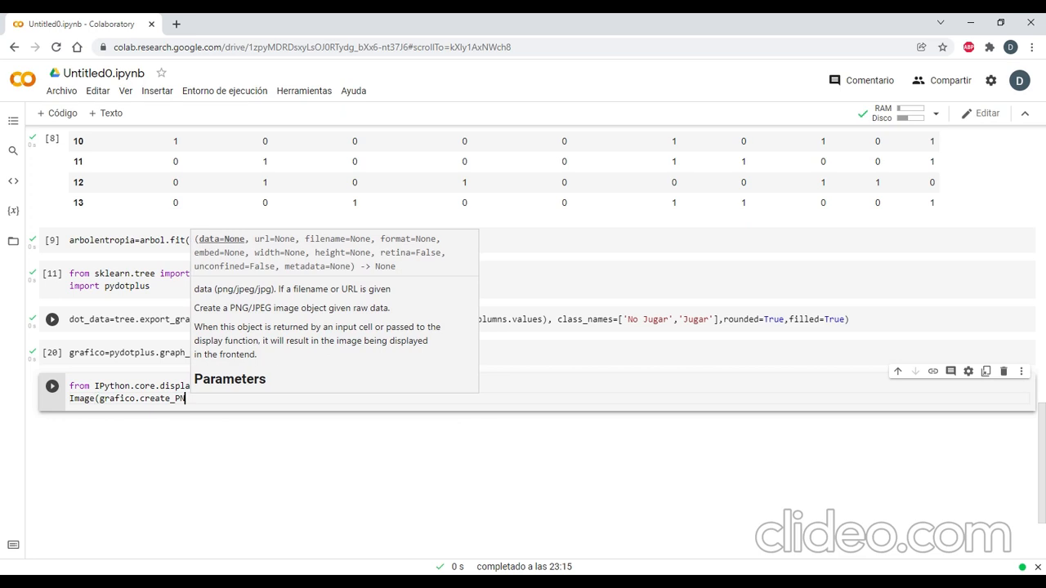
type("png()")
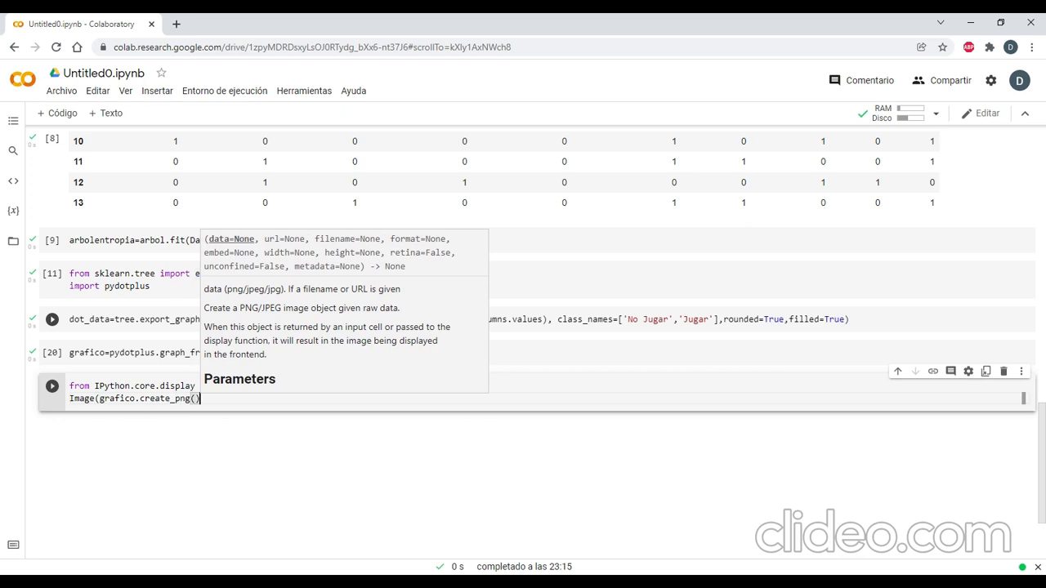
type(")")
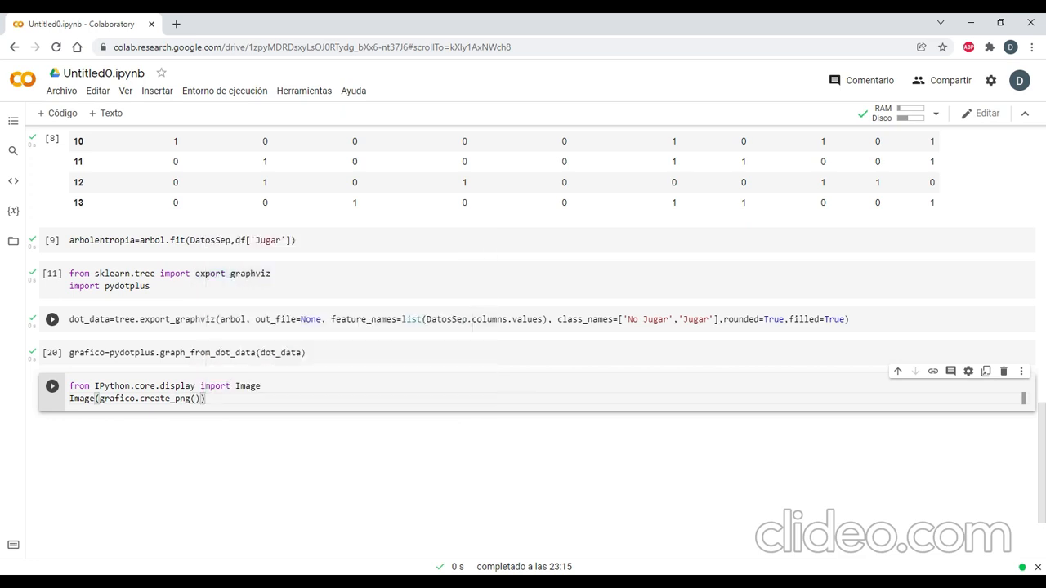
left_click(53, 387)
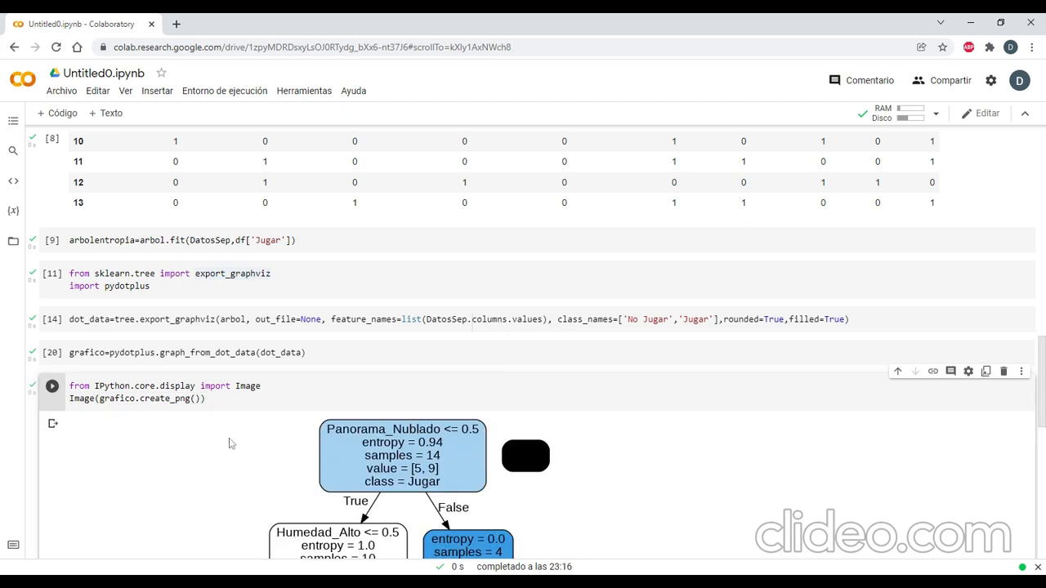
scroll(231, 439, "down", 3)
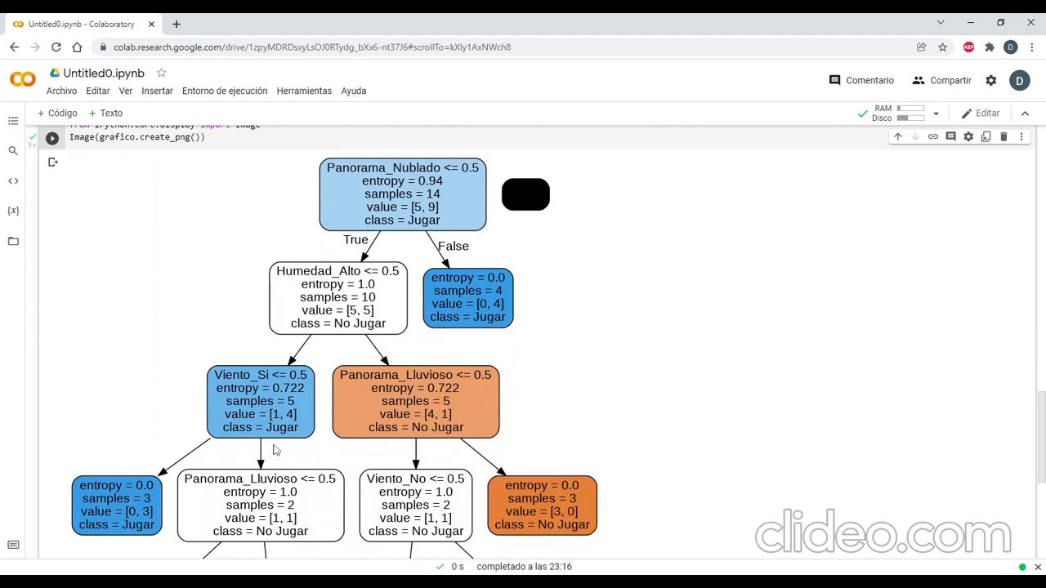
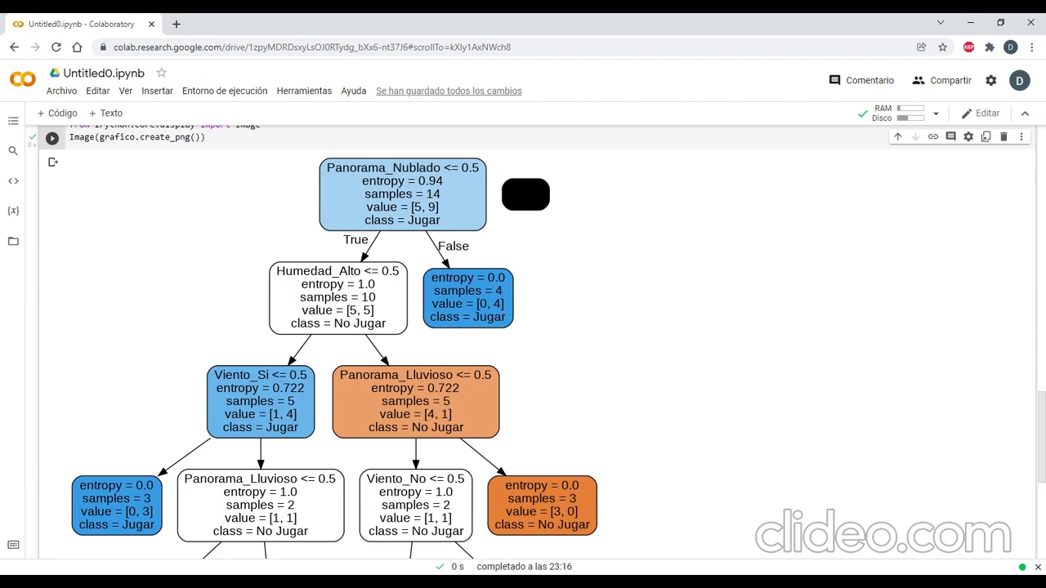
Examine the rendered decision tree from the Panorama_Nublado root node down to its lowest leaves.
scroll(376, 270, "down", 2)
scroll(348, 263, "up", 1)
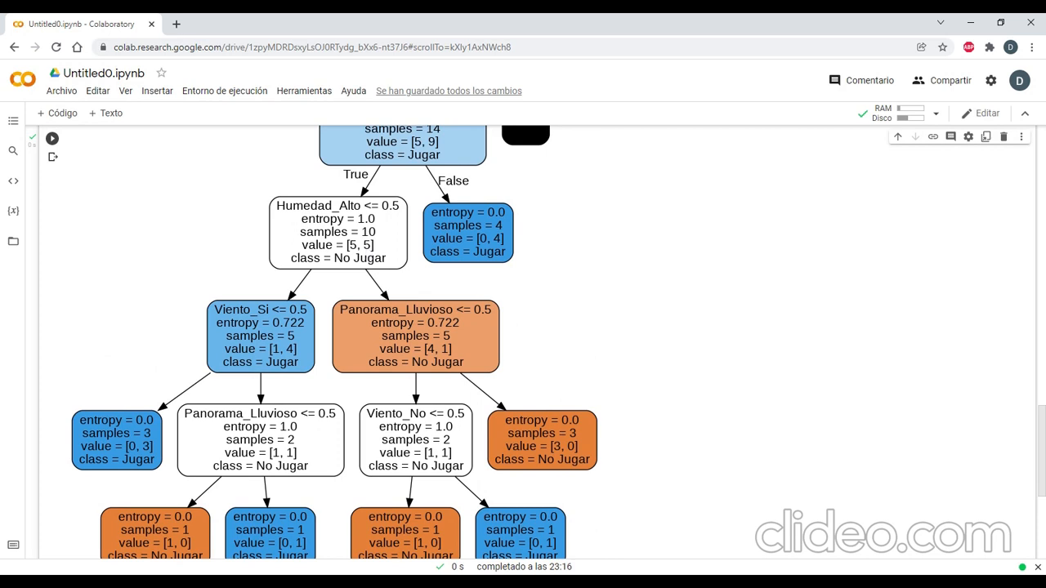
scroll(367, 253, "up", 2)
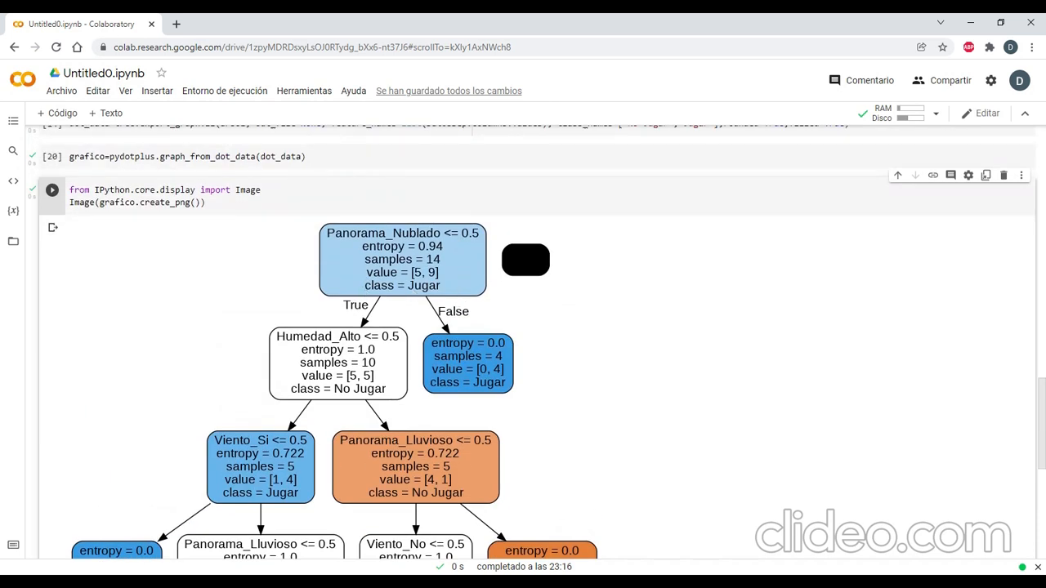
scroll(382, 406, "down", 1)
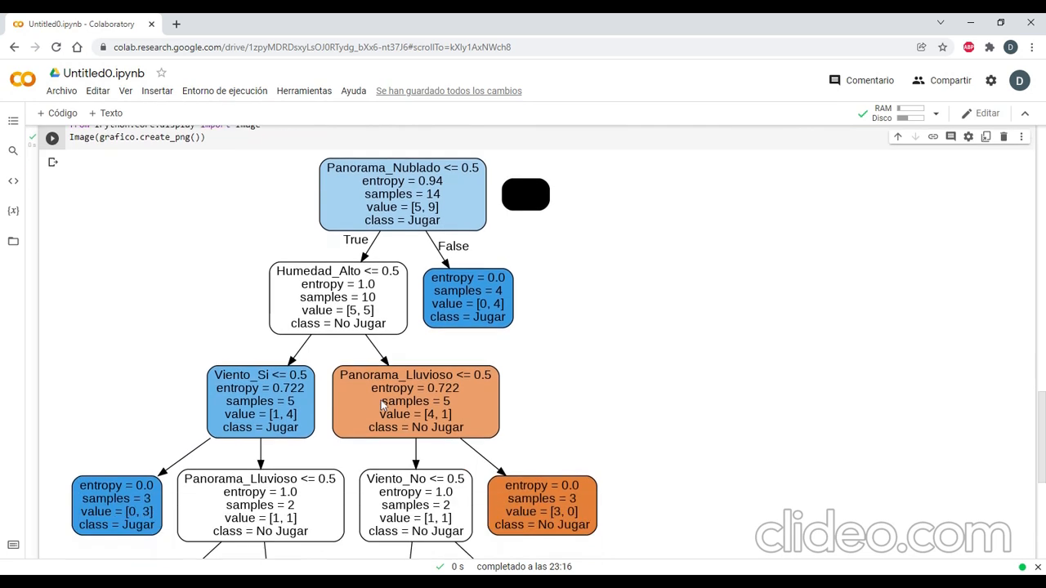